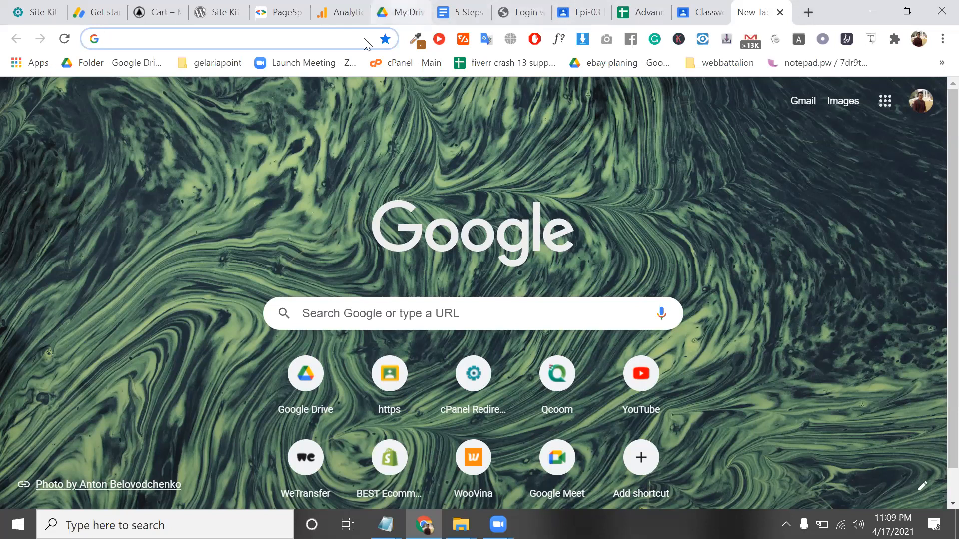
# Go to shopify.com in the new tab using the address-bar suggestion for 'SHO'
pyautogui.click(185, 36)
pyautogui.write('SHOpify.com')
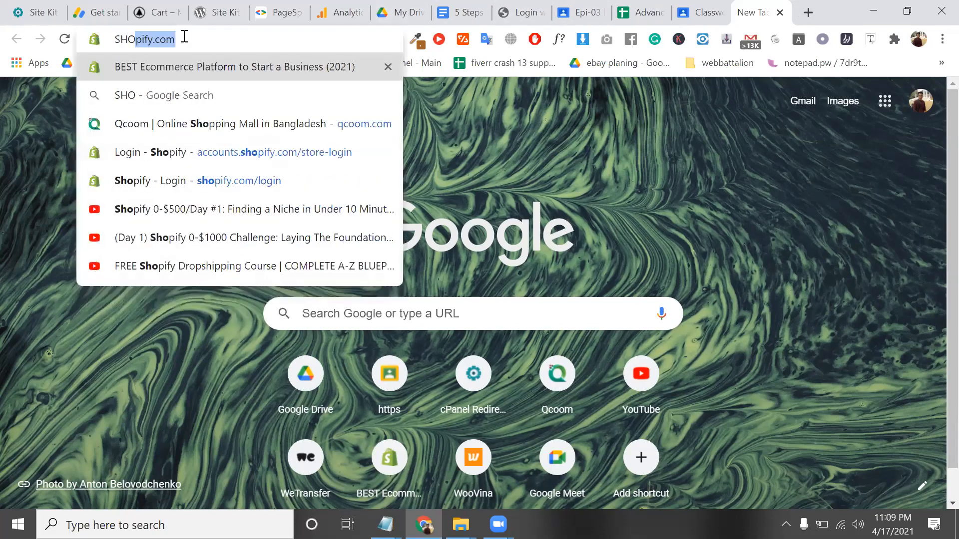
pyautogui.press('Return')
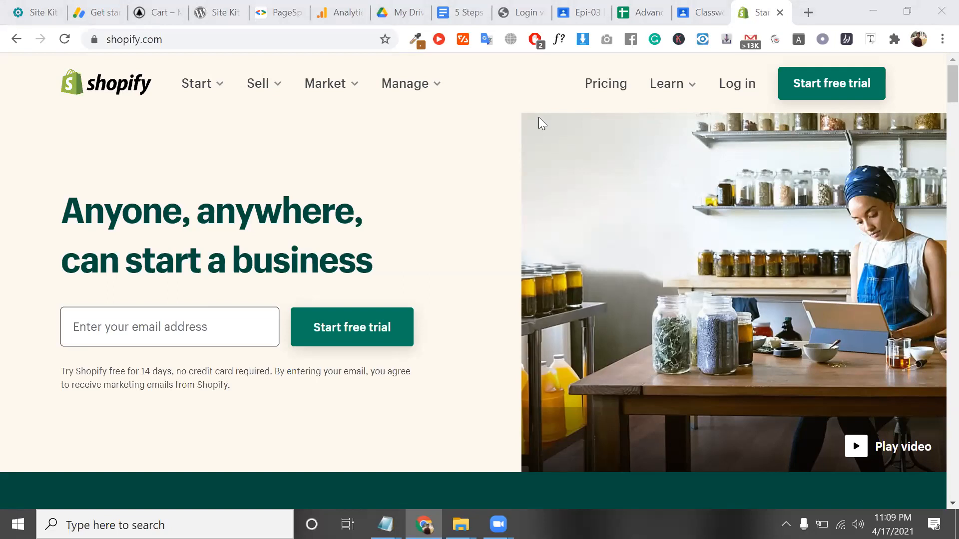
pyautogui.click(828, 97)
pyautogui.click(646, 76)
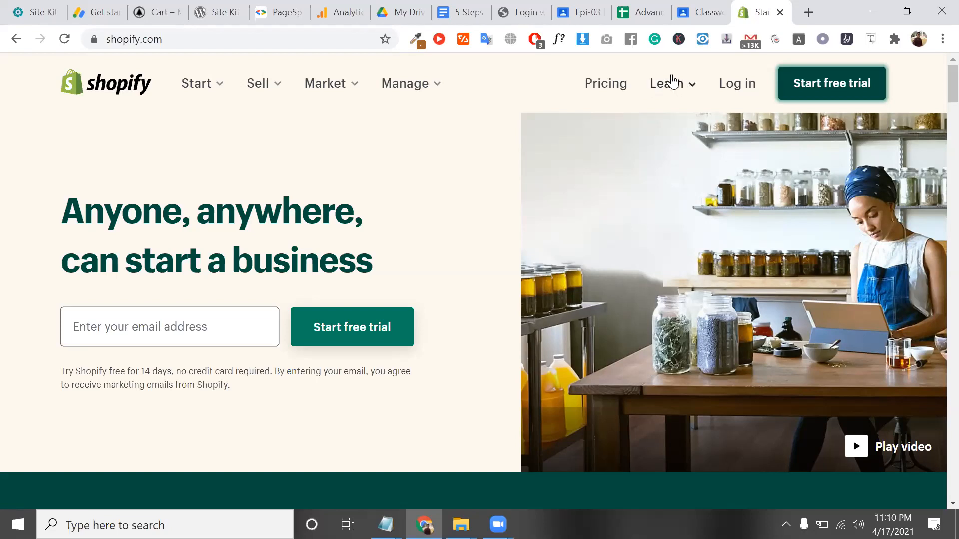
# Open the Shopify pricing page and highlight the Basic, Shopify and Advanced plan names
pyautogui.click(611, 86)
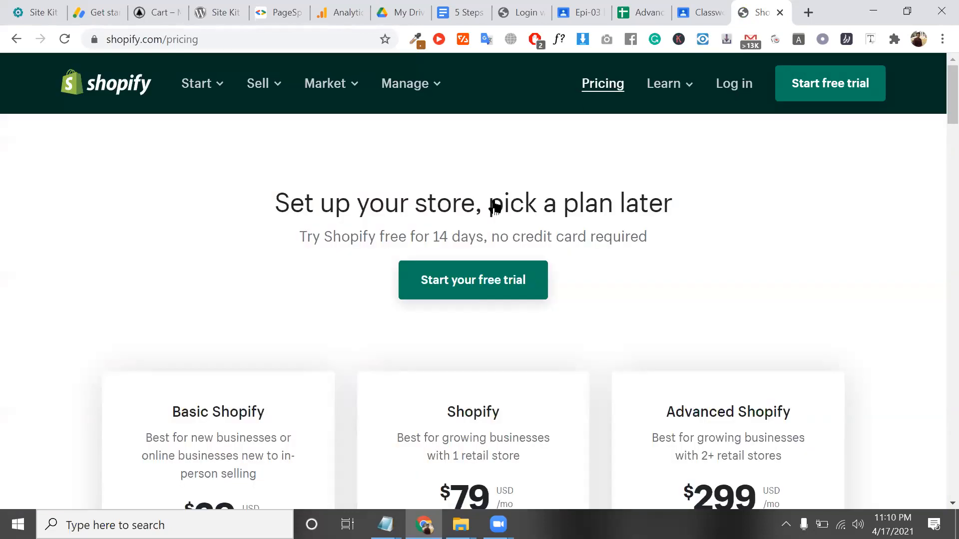
pyautogui.scroll(-3, 352, 202)
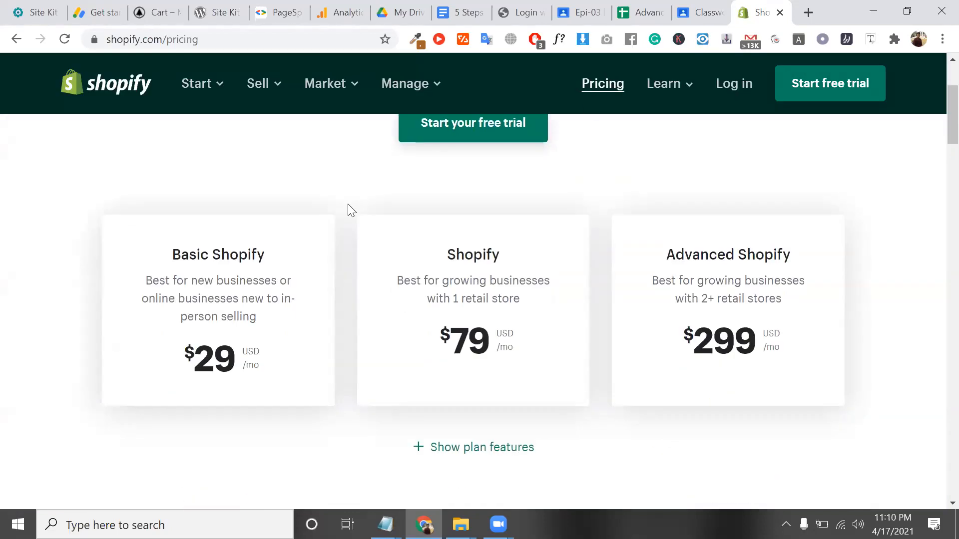
pyautogui.scroll(-1, 231, 288)
pyautogui.scroll(1, 230, 295)
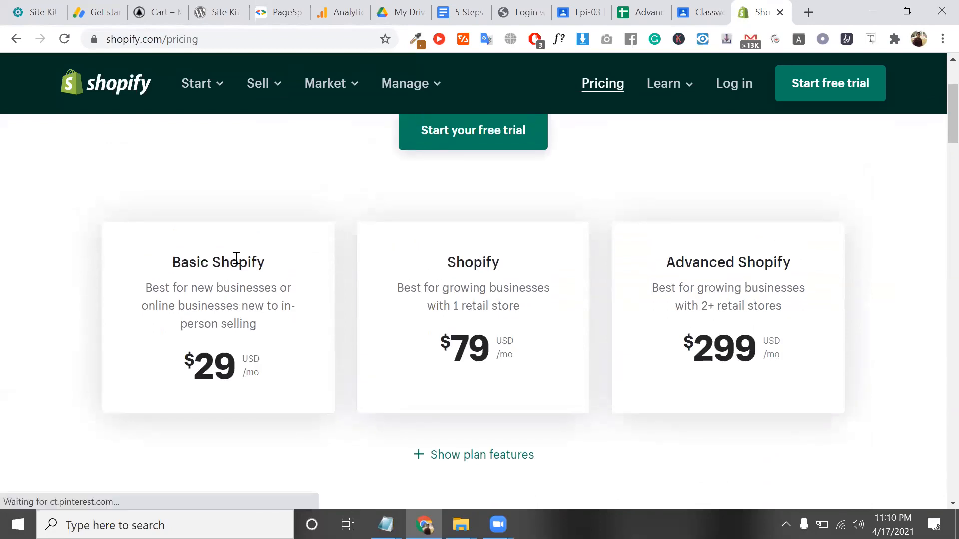
pyautogui.tripleClick(234, 263)
pyautogui.scroll(1, 234, 268)
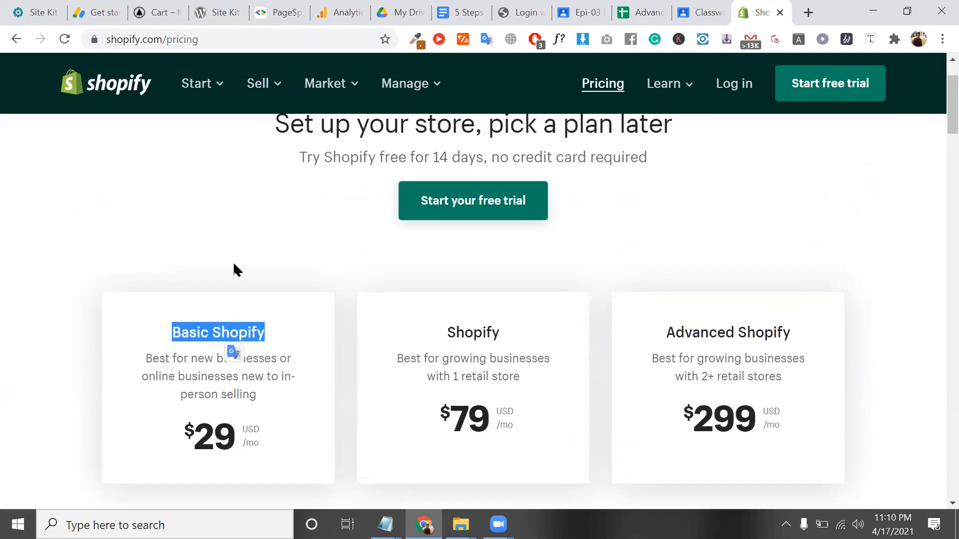
pyautogui.doubleClick(483, 332)
pyautogui.tripleClick(756, 334)
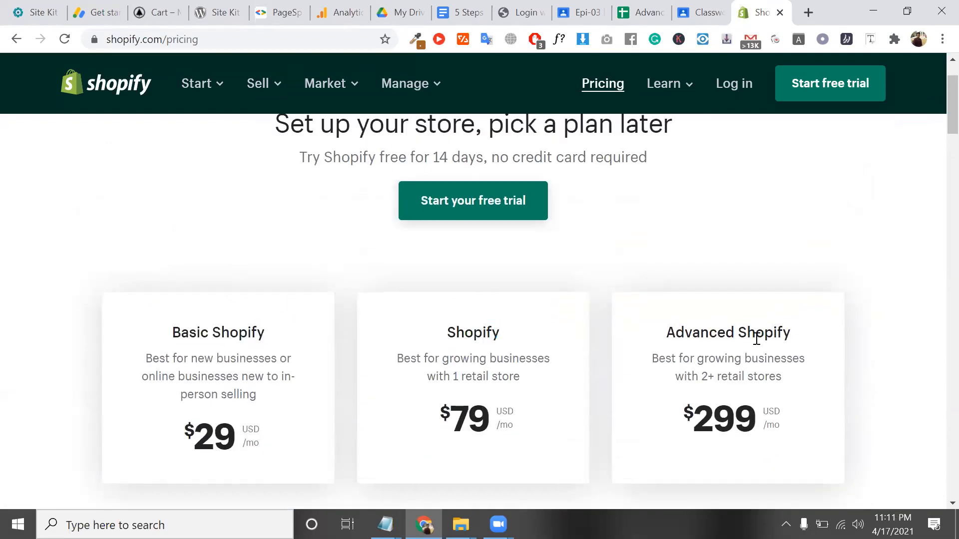
# Read the Basic Shopify plan description, then expand the full plan features comparison
pyautogui.scroll(-1, 755, 336)
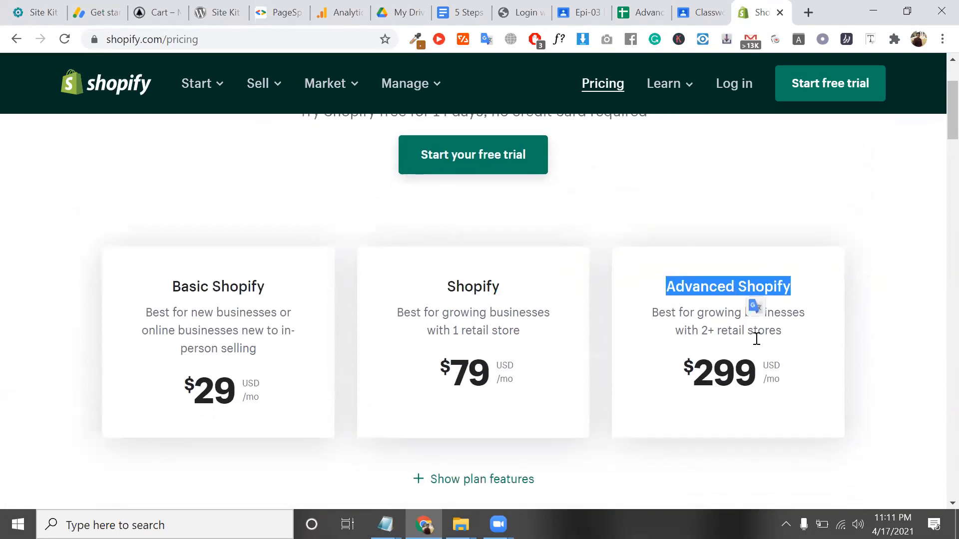
pyautogui.tripleClick(268, 337)
pyautogui.tripleClick(268, 337)
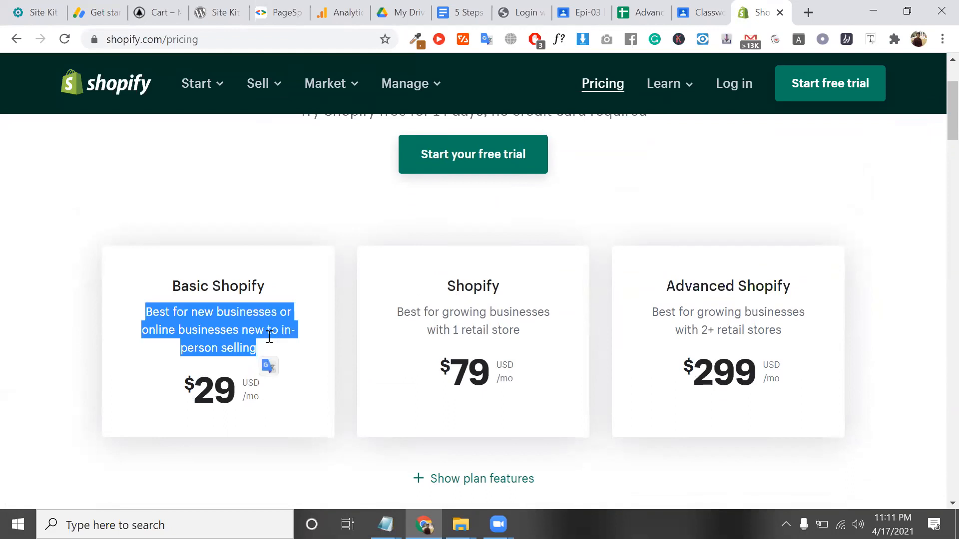
pyautogui.doubleClick(288, 335)
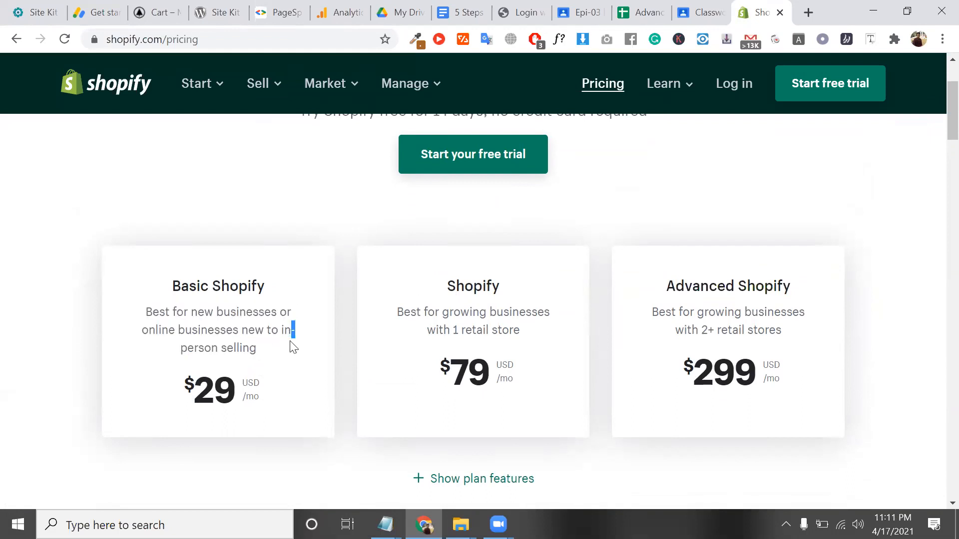
pyautogui.scroll(-2, 296, 366)
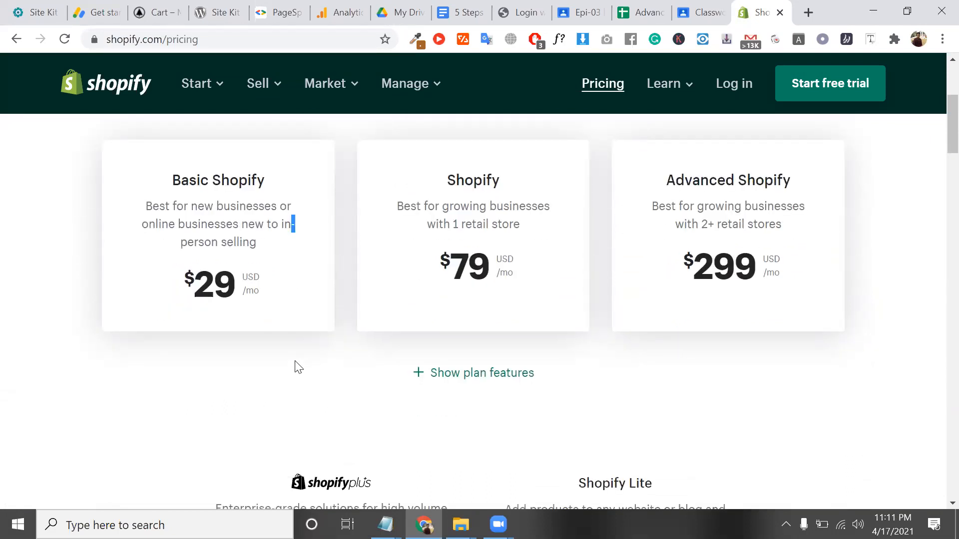
pyautogui.scroll(1, 295, 366)
pyautogui.click(479, 449)
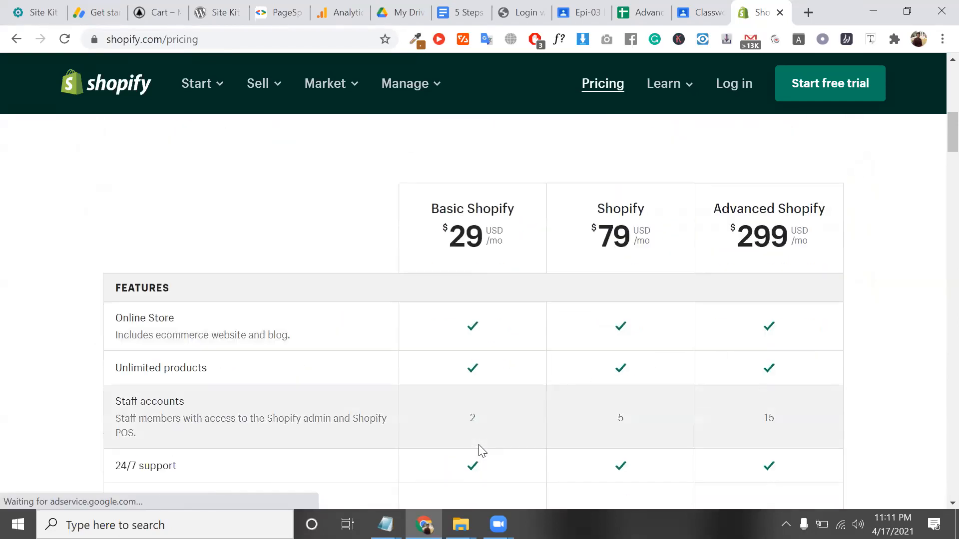
pyautogui.scroll(-4, 470, 439)
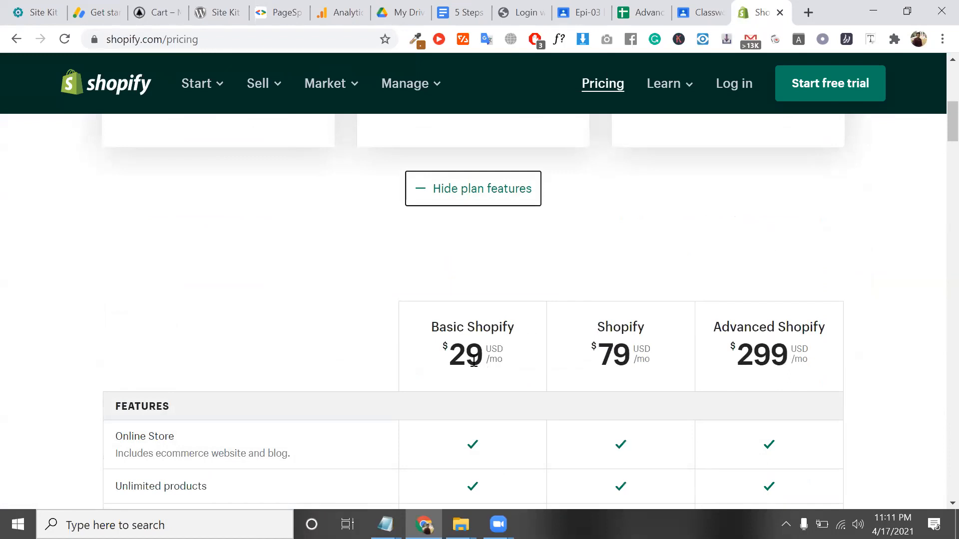
pyautogui.doubleClick(474, 358)
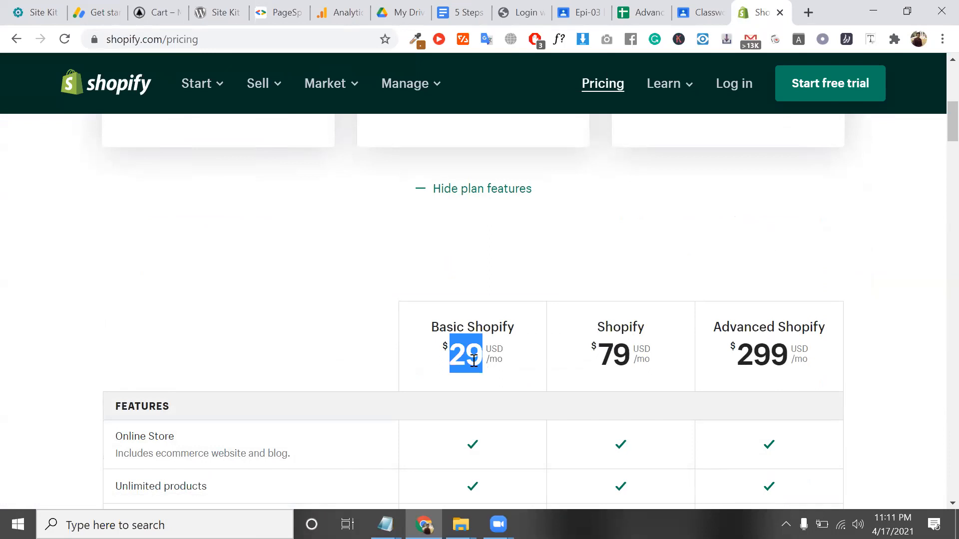
pyautogui.scroll(-2, 473, 360)
pyautogui.scroll(2, 278, 362)
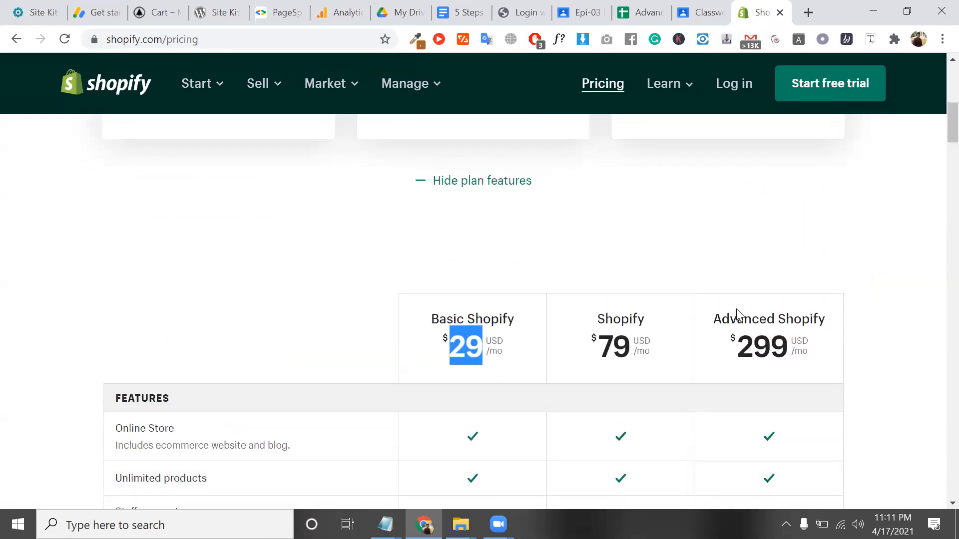
pyautogui.scroll(-2, 669, 345)
pyautogui.tripleClick(157, 299)
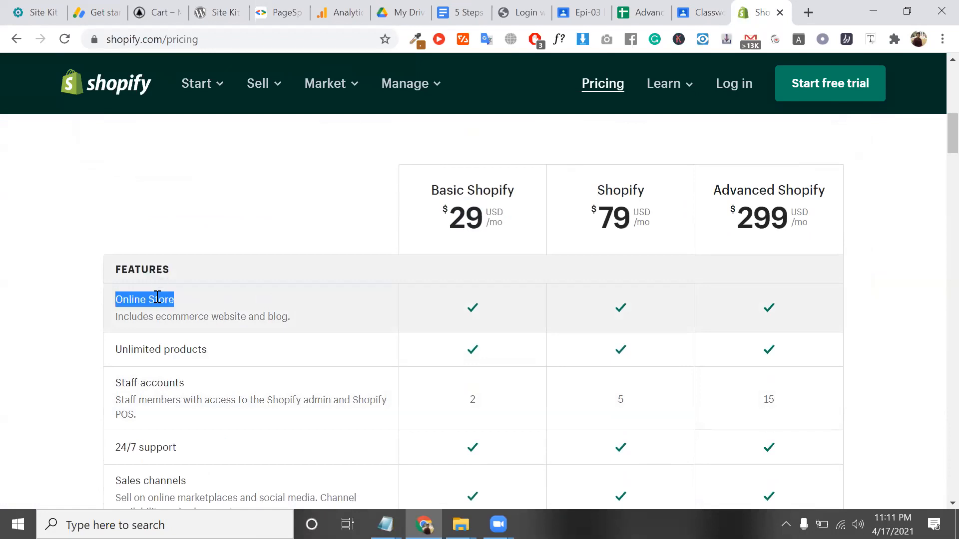
pyautogui.scroll(-1, 258, 349)
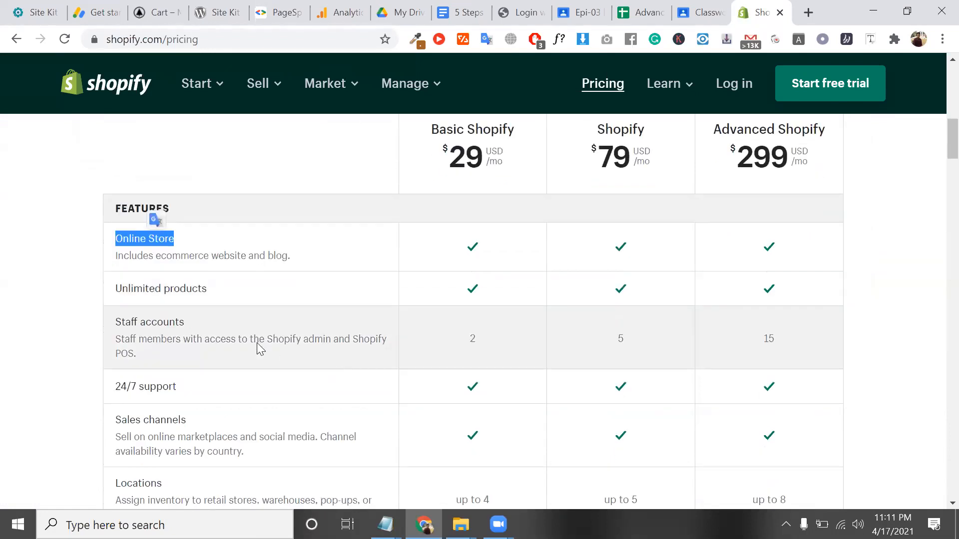
pyautogui.tripleClick(183, 289)
pyautogui.scroll(2, 488, 409)
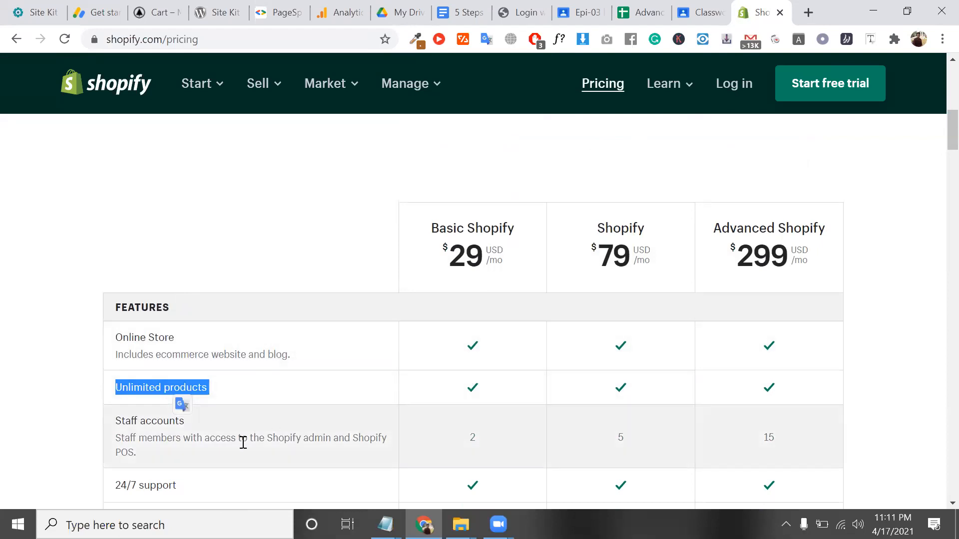
pyautogui.tripleClick(158, 422)
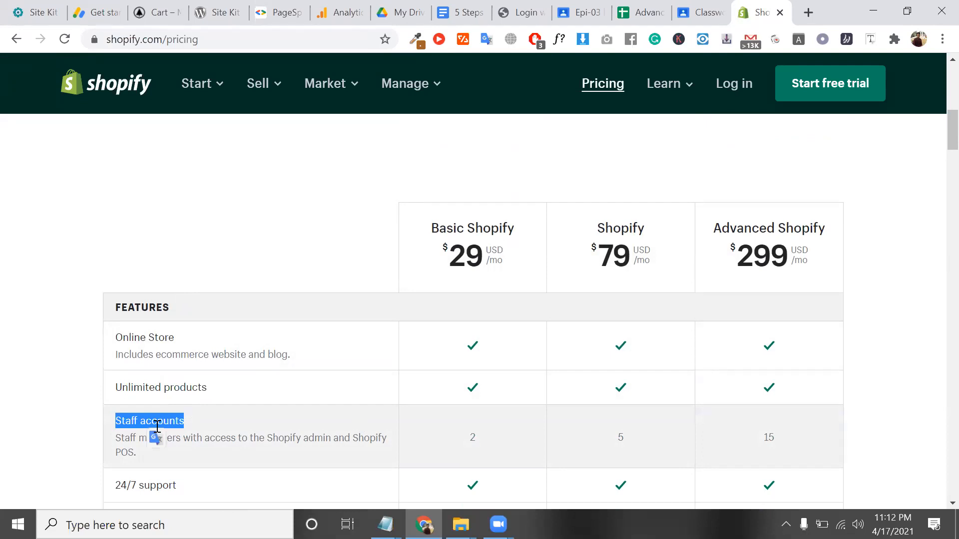
pyautogui.doubleClick(215, 437)
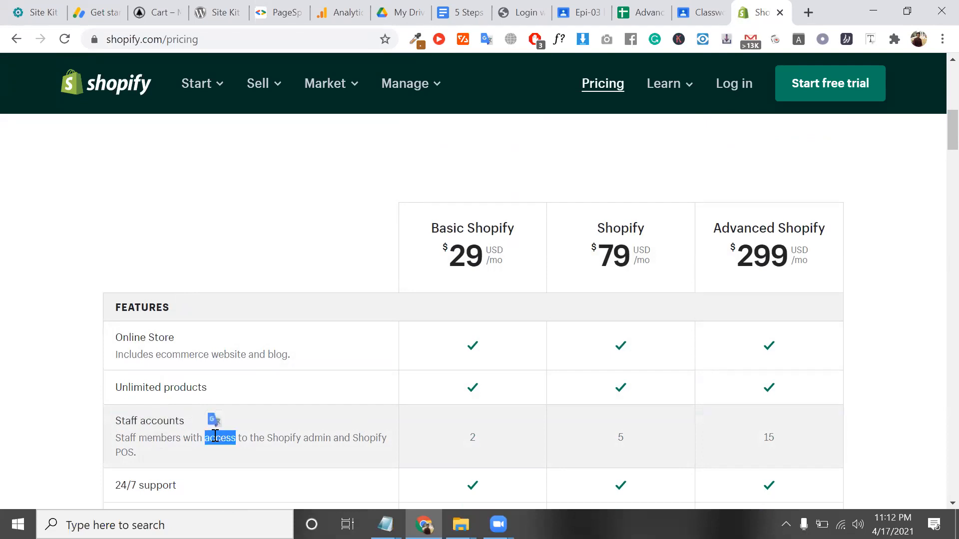
pyautogui.tripleClick(216, 437)
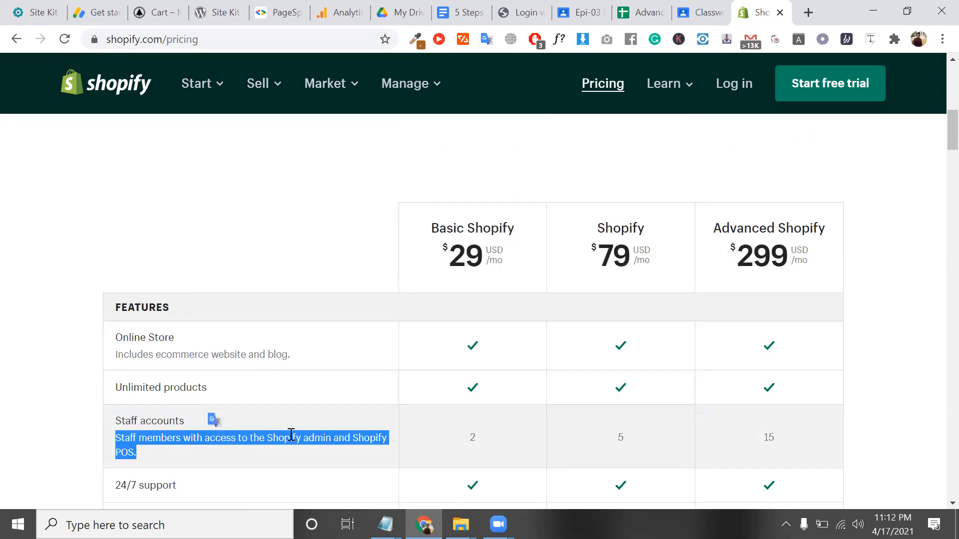
pyautogui.click(475, 439)
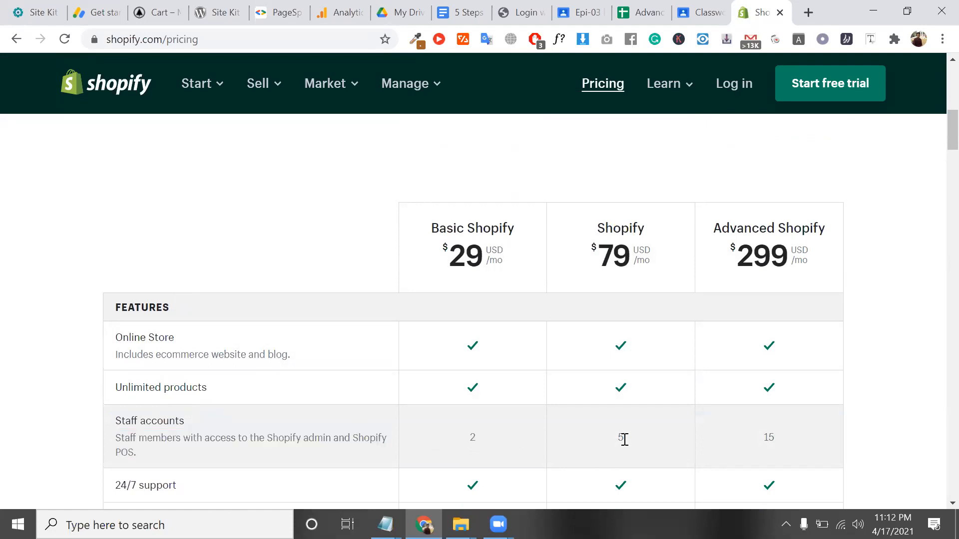
pyautogui.scroll(1, 624, 439)
pyautogui.scroll(-2, 623, 439)
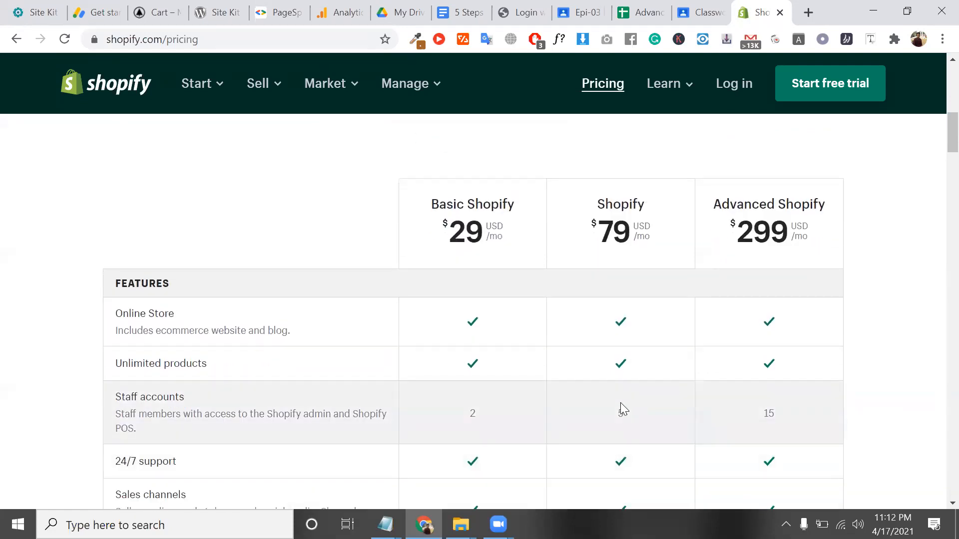
pyautogui.doubleClick(621, 413)
pyautogui.doubleClick(767, 413)
# Scroll the comparison table and highlight the 24/7 support row label
pyautogui.scroll(-1, 767, 413)
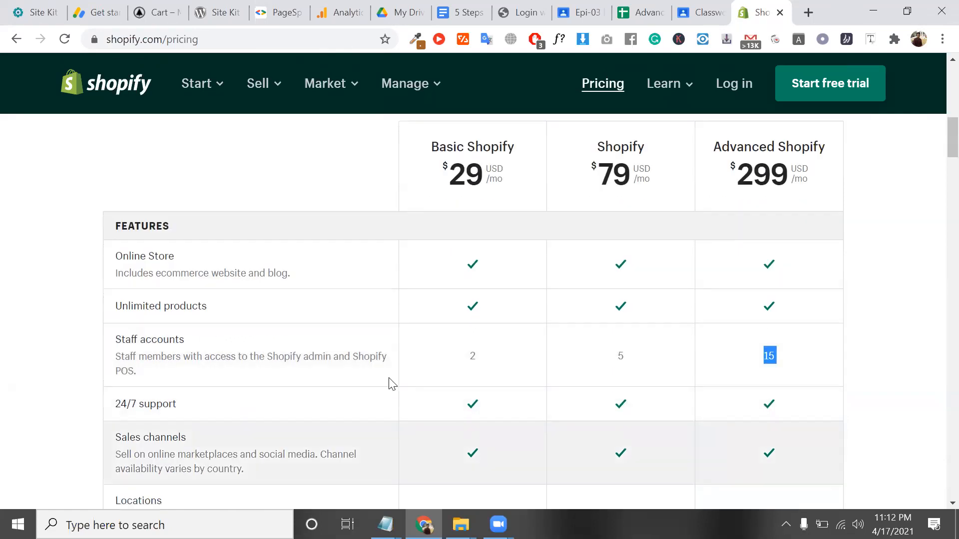
pyautogui.doubleClick(169, 404)
pyautogui.tripleClick(169, 403)
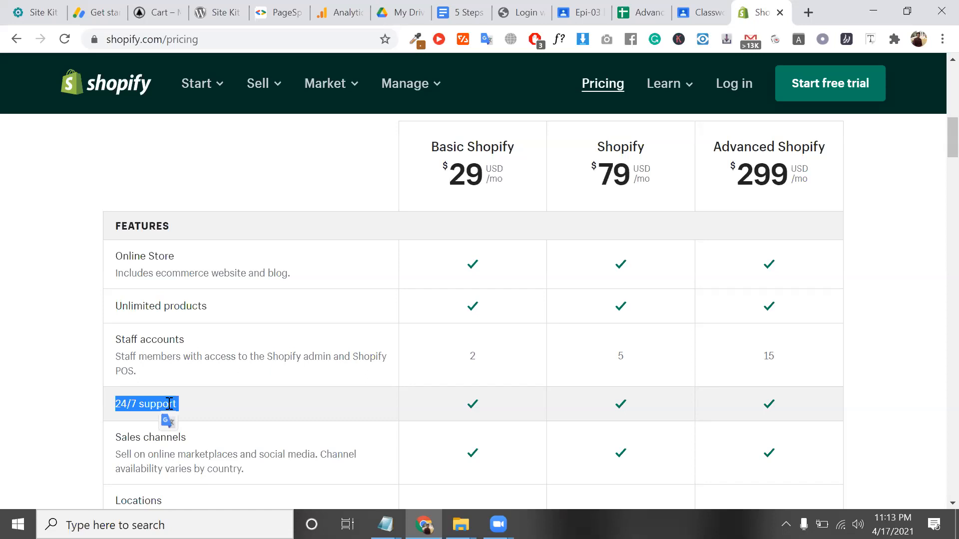
pyautogui.scroll(-1, 169, 404)
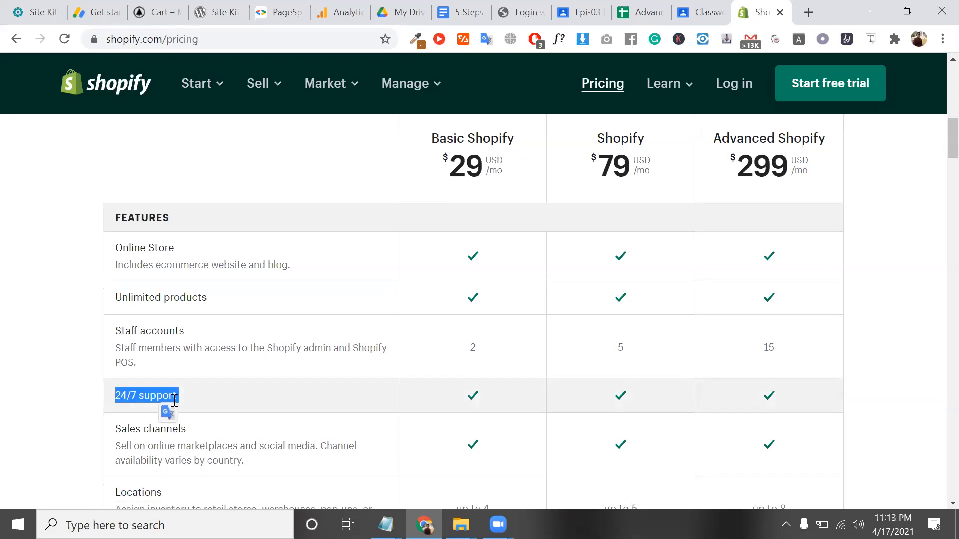
pyautogui.doubleClick(160, 399)
pyautogui.scroll(-1, 160, 399)
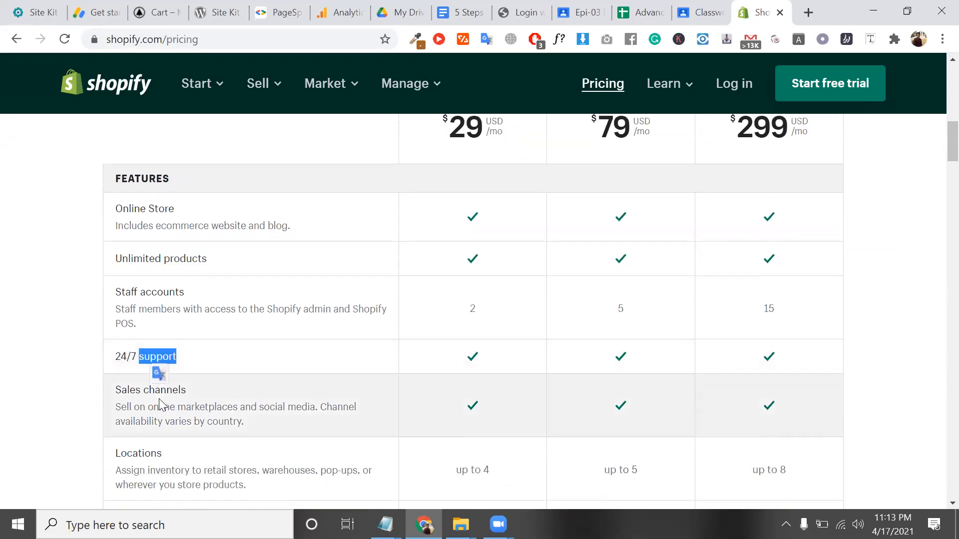
pyautogui.scroll(-1, 214, 407)
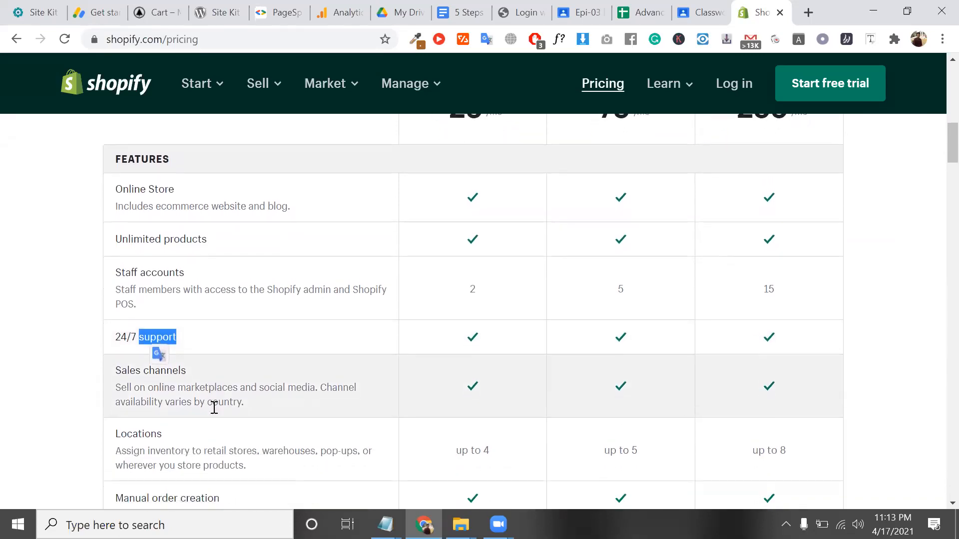
# Highlight the Sales channels and Locations row descriptions, showing locations up to 4, 5 and 8
pyautogui.click(204, 397)
pyautogui.tripleClick(204, 397)
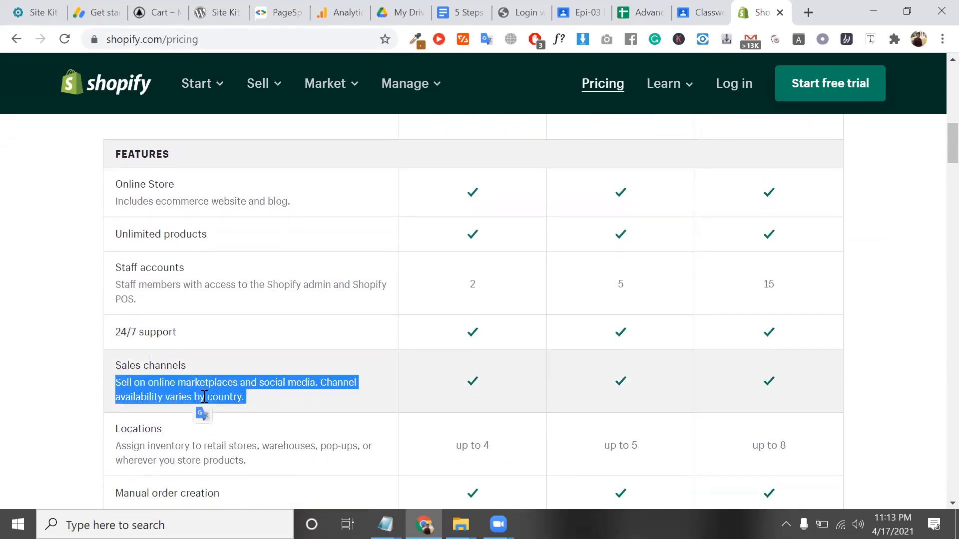
pyautogui.scroll(-1, 206, 395)
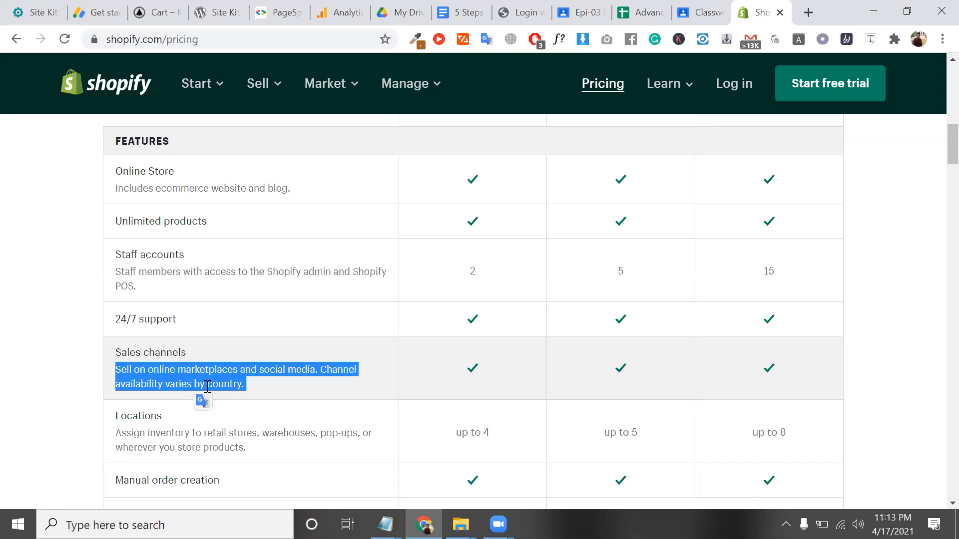
pyautogui.scroll(-2, 207, 386)
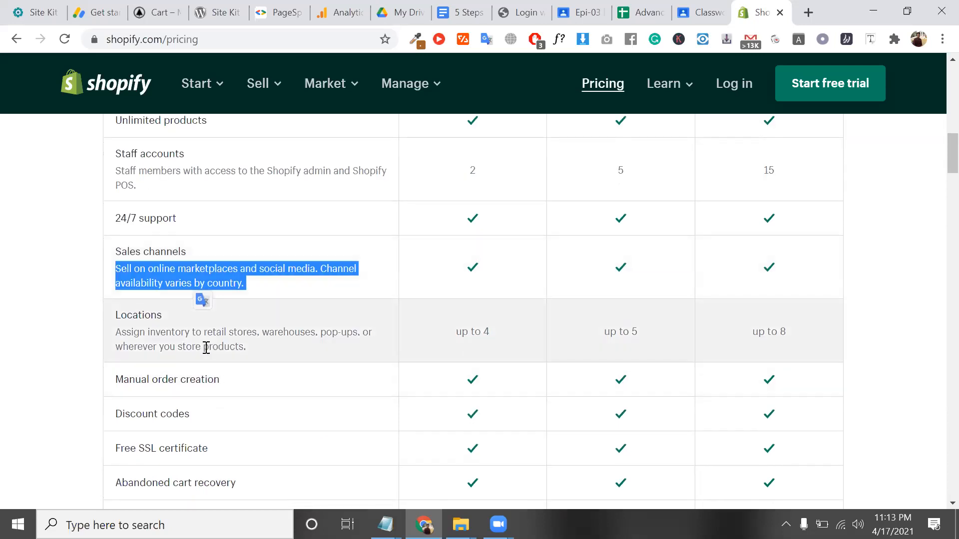
pyautogui.tripleClick(205, 346)
pyautogui.scroll(1, 205, 346)
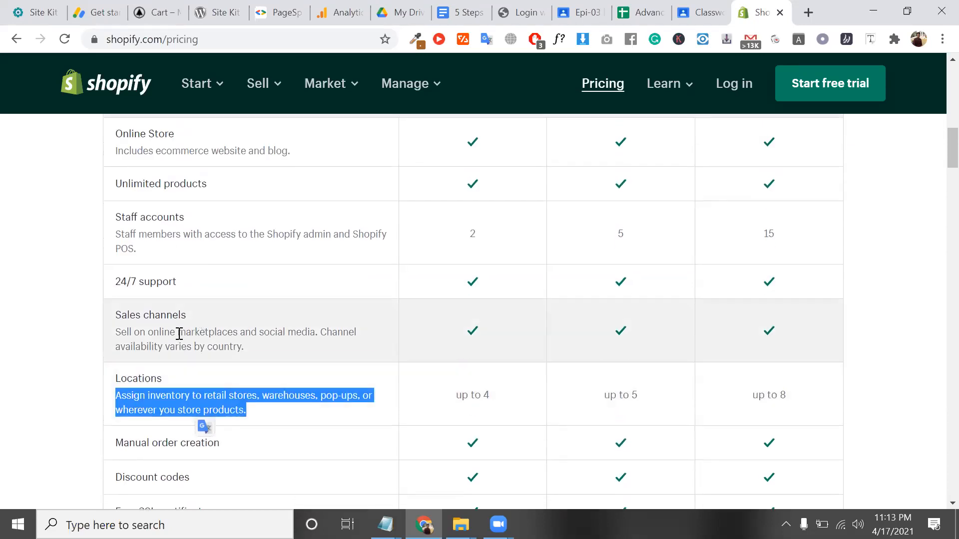
pyautogui.tripleClick(178, 333)
pyautogui.moveTo(205, 331); pyautogui.dragTo(205, 331)
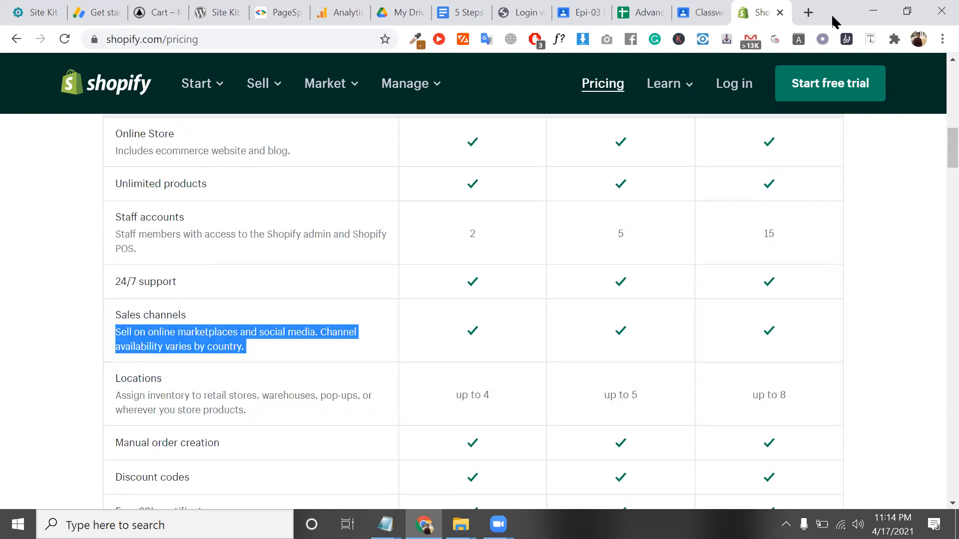
# Search Google for IPHONE in a new tab
pyautogui.click(807, 14)
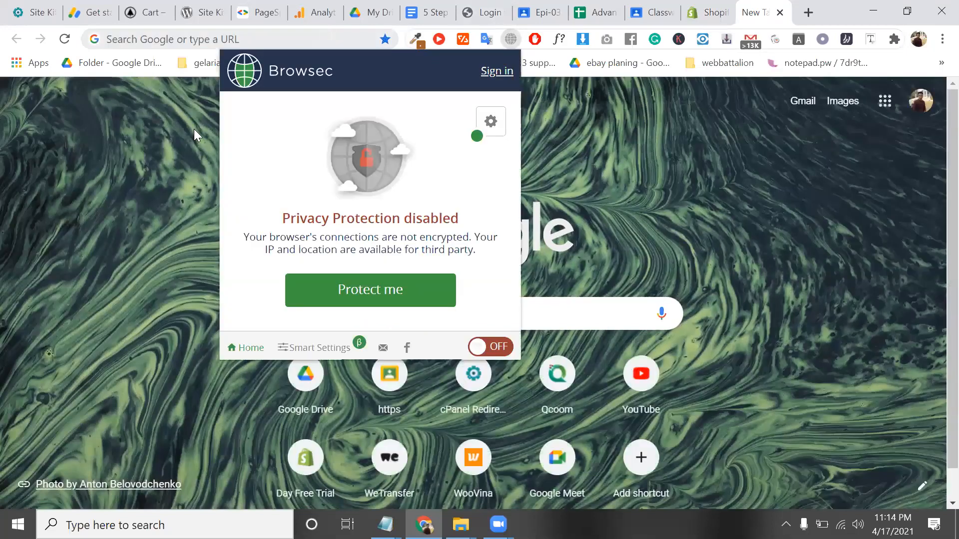
pyautogui.click(164, 127)
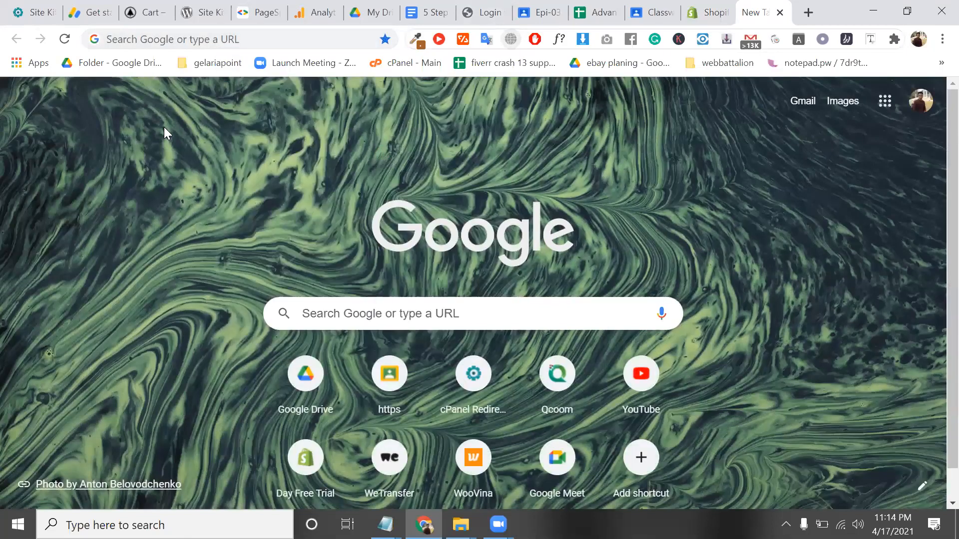
pyautogui.click(170, 40)
pyautogui.write('IH')
pyautogui.press('BackSpace')
pyautogui.write('PHO')
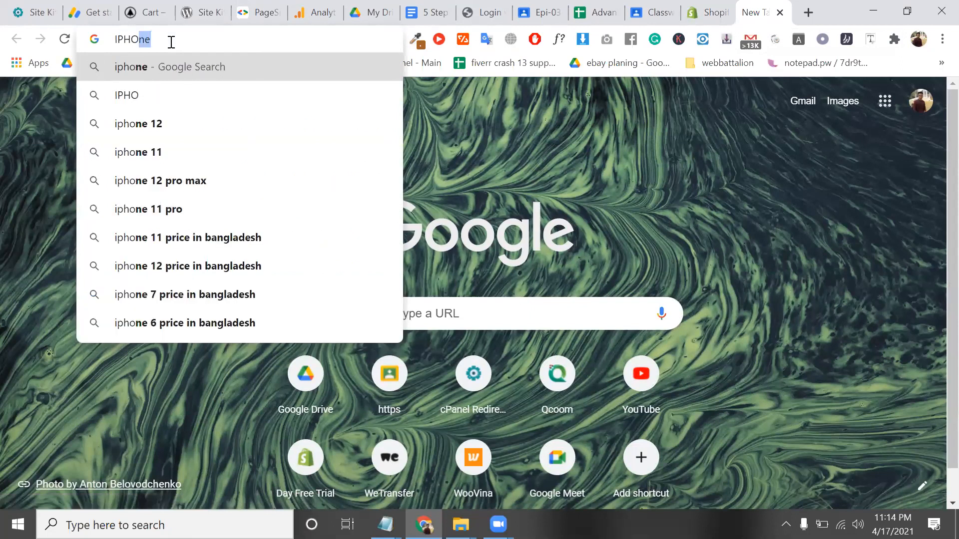
pyautogui.write('NE')
pyautogui.press('Return')
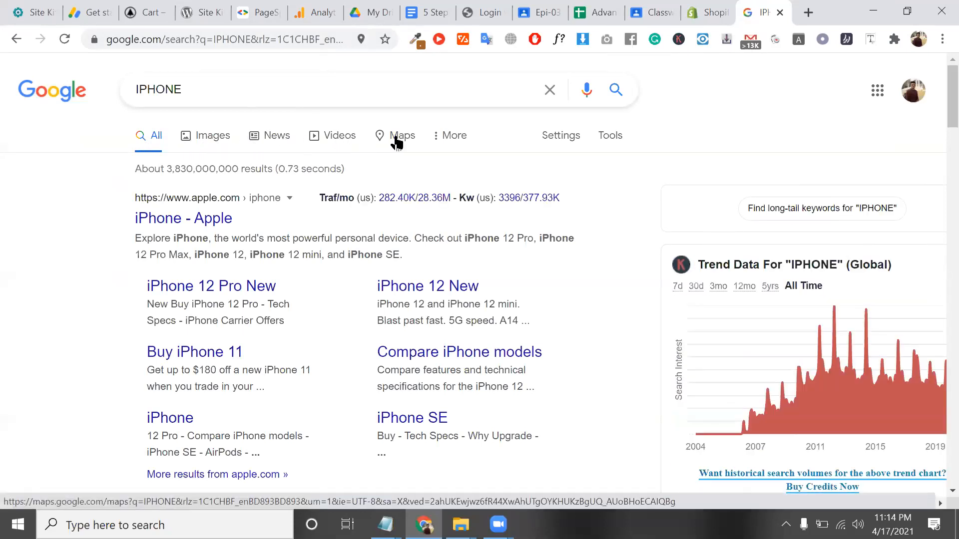
pyautogui.click(446, 142)
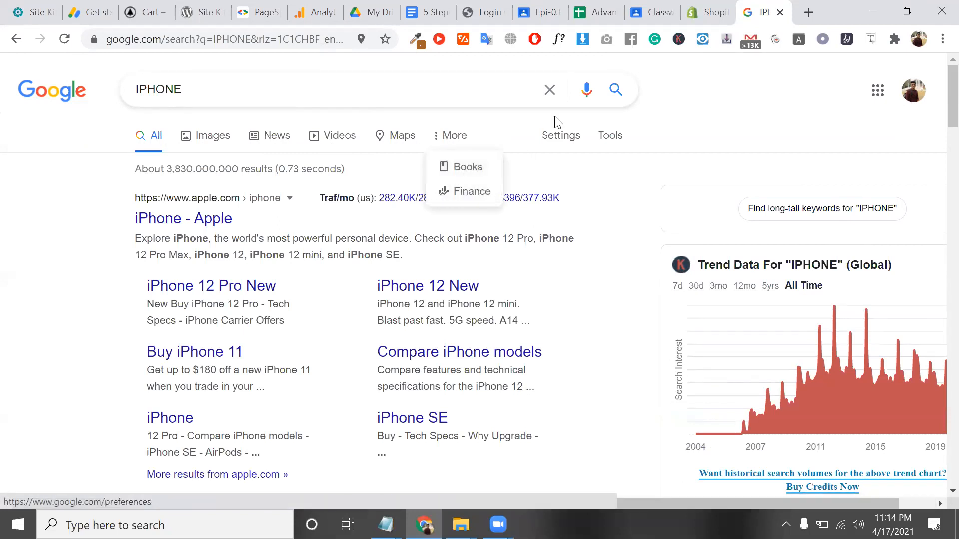
# Switch on Browsec VPN and route it through the United States
pyautogui.click(505, 40)
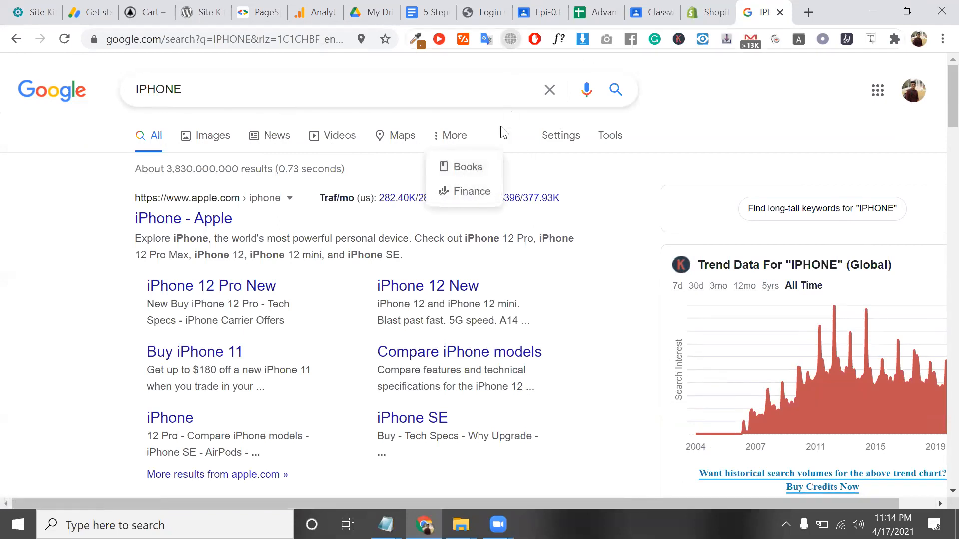
pyautogui.click(428, 298)
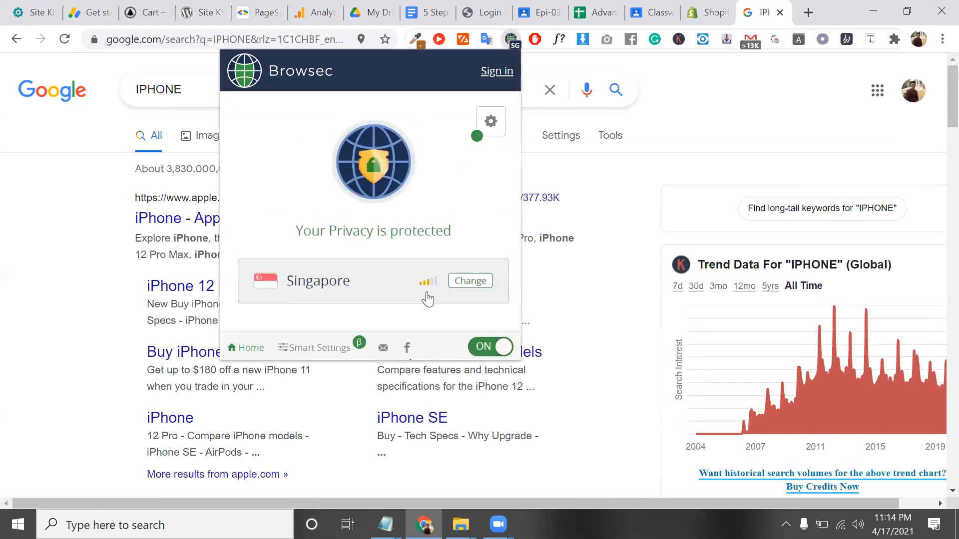
pyautogui.click(428, 296)
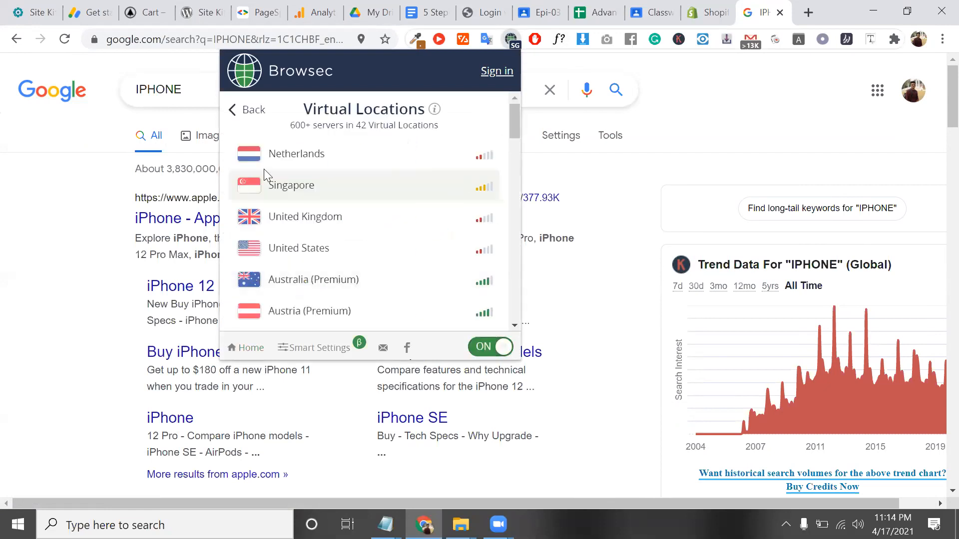
pyautogui.click(272, 248)
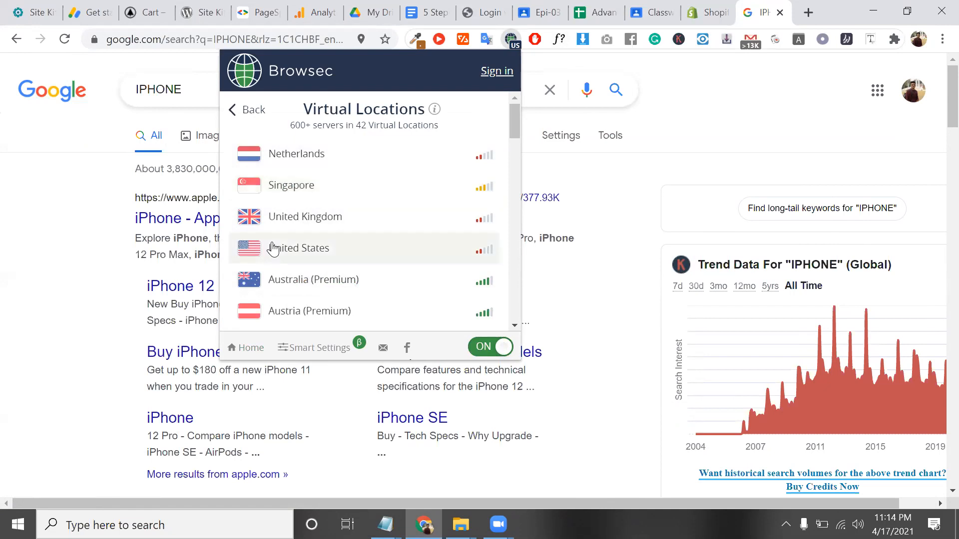
pyautogui.click(610, 322)
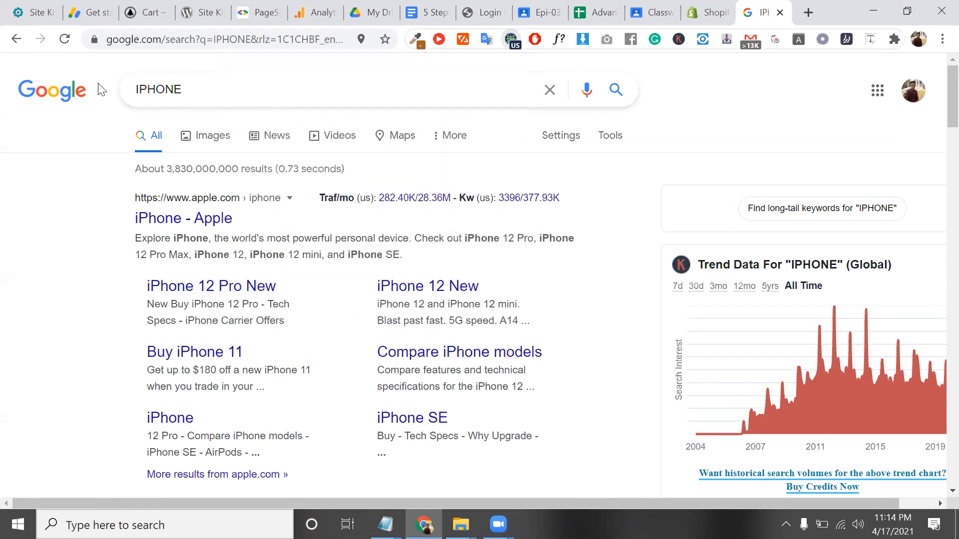
# Select the IPHONE search term on the results page, then clear the stray selection
pyautogui.click(72, 39)
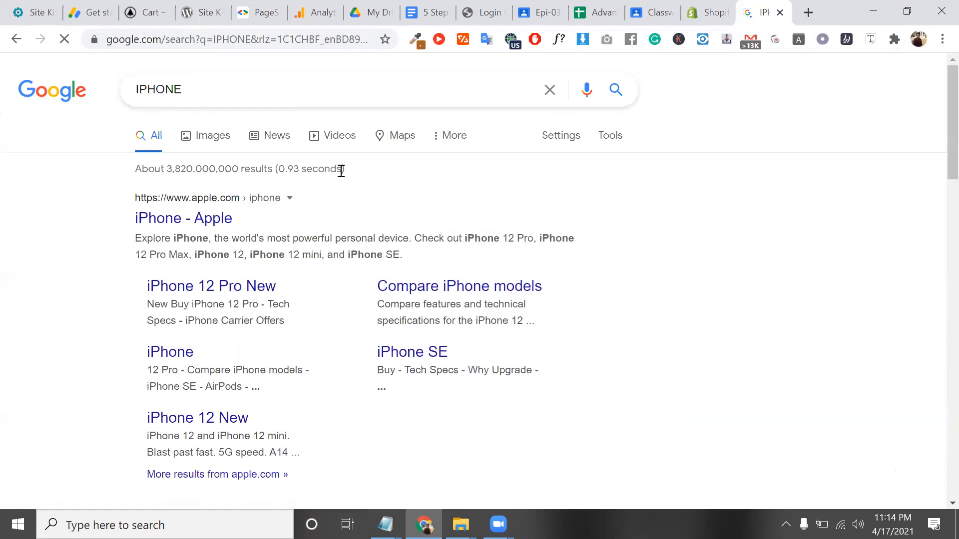
pyautogui.doubleClick(249, 94)
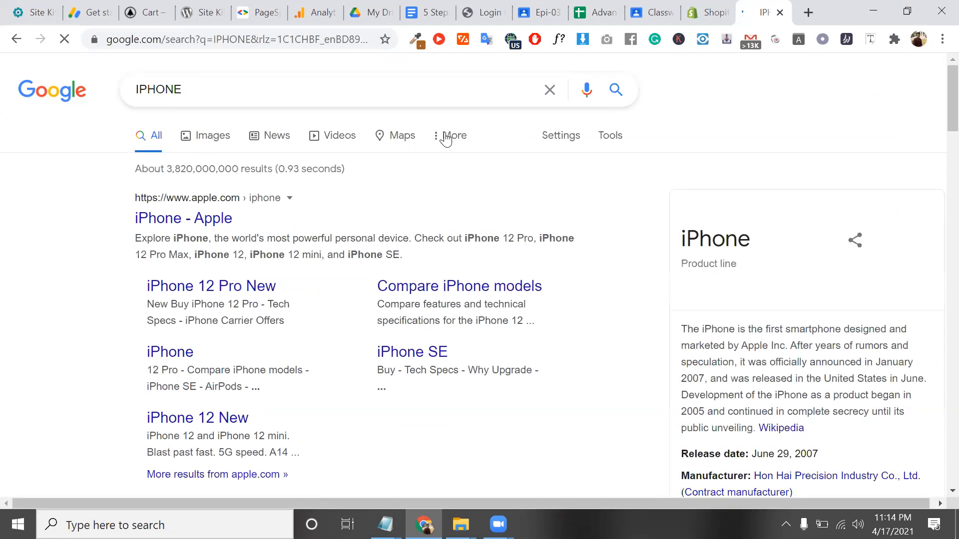
pyautogui.moveTo(443, 134); pyautogui.dragTo(445, 135)
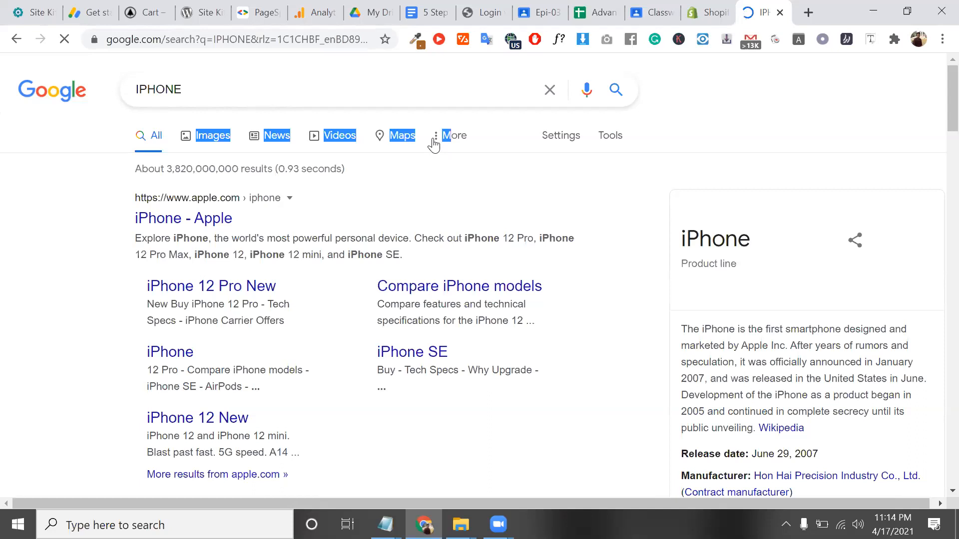
pyautogui.click(433, 145)
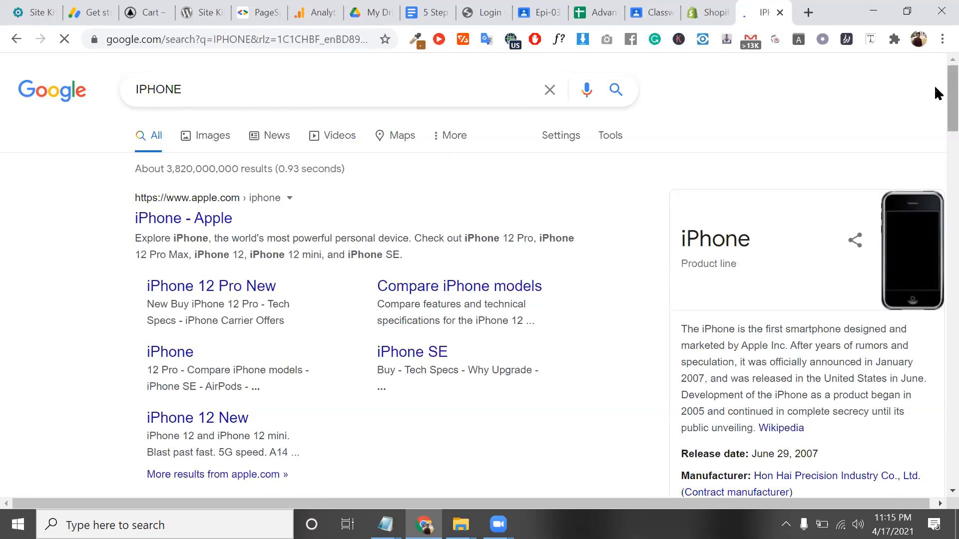
# Open a window for another Chrome profile
pyautogui.click(918, 39)
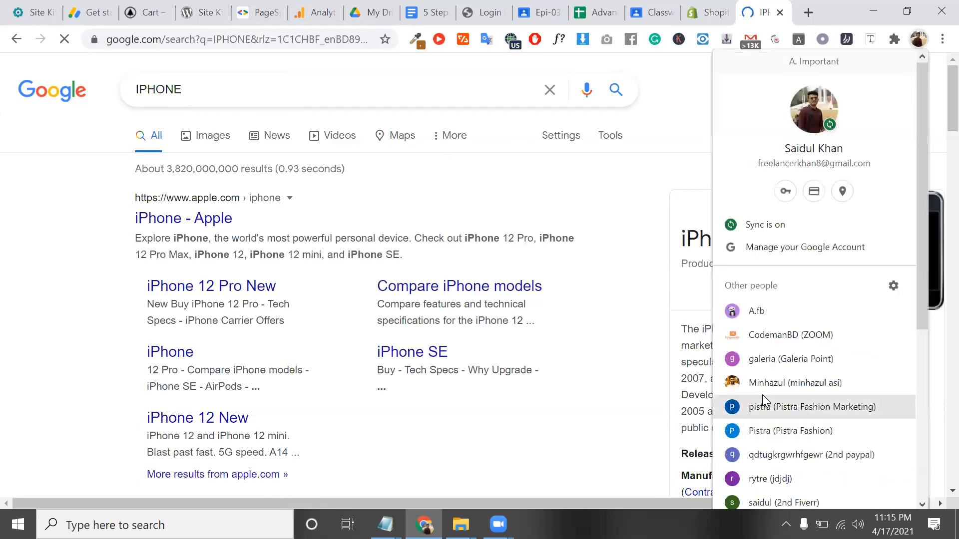
pyautogui.scroll(-5, 773, 345)
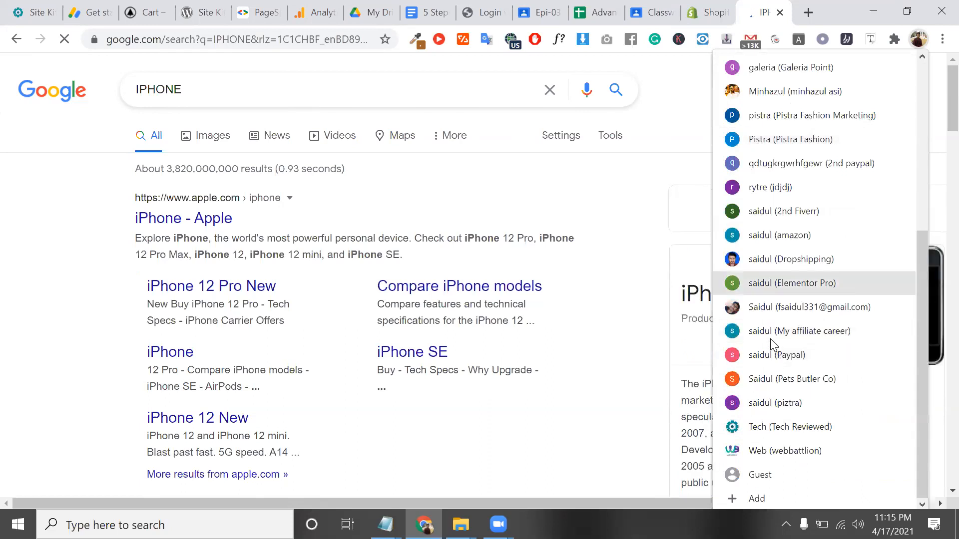
pyautogui.click(763, 192)
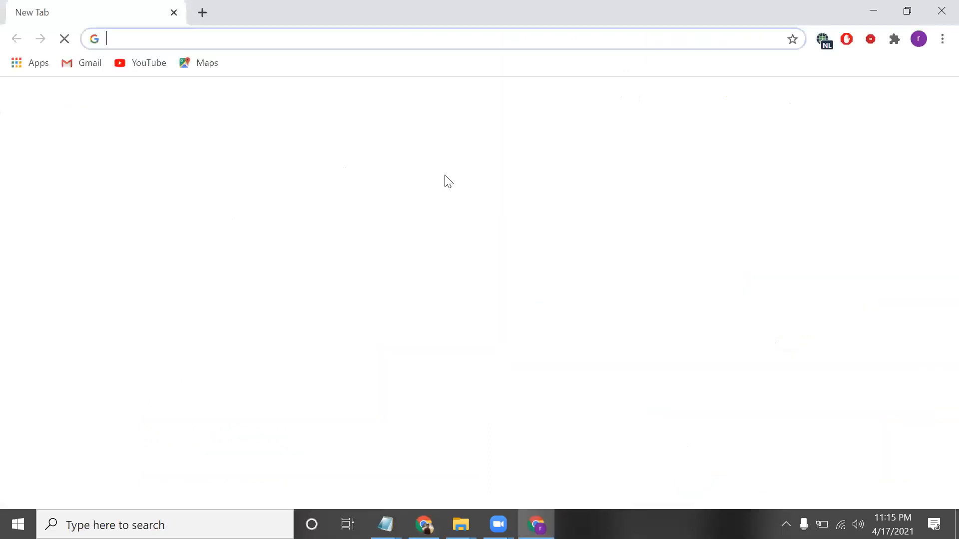
# Set this profile's Browsec VPN location to United States
pyautogui.click(824, 40)
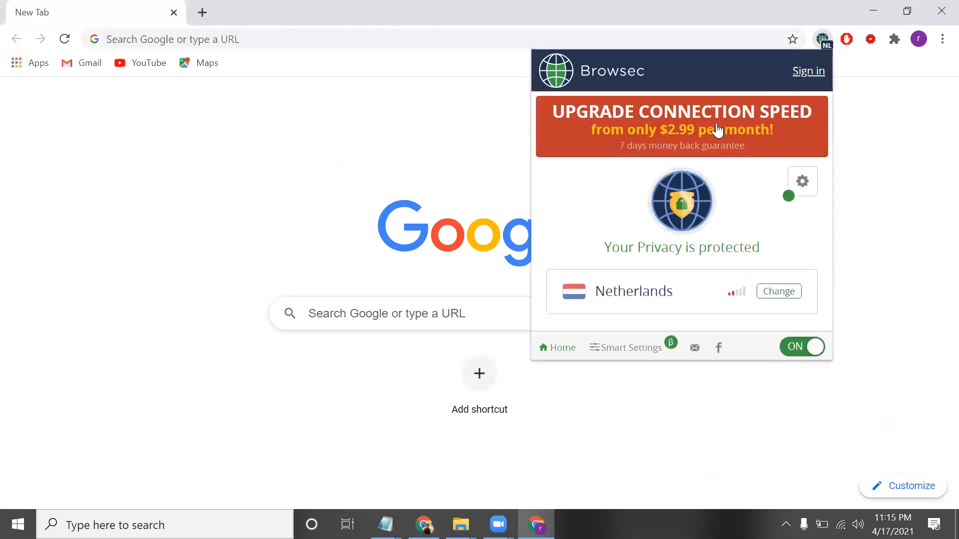
pyautogui.click(778, 292)
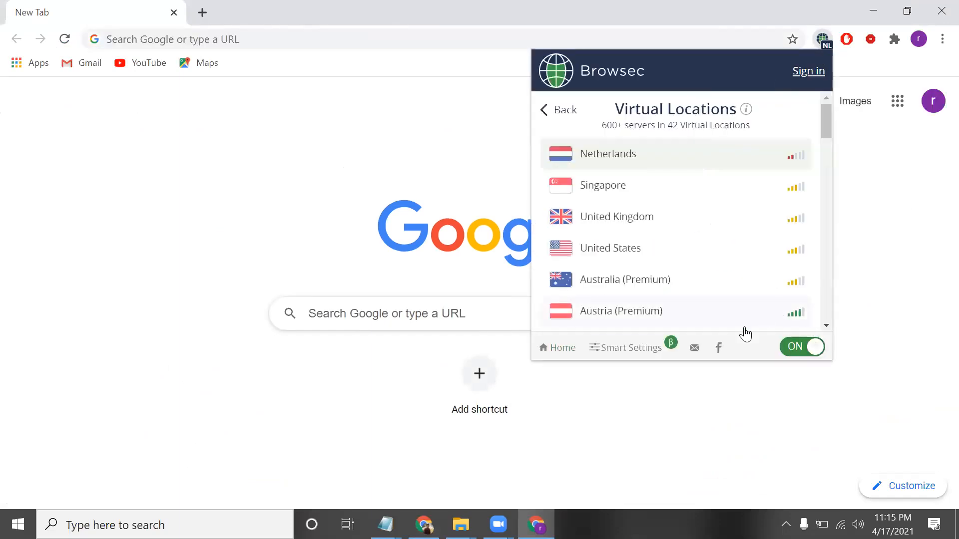
pyautogui.click(634, 260)
pyautogui.click(353, 211)
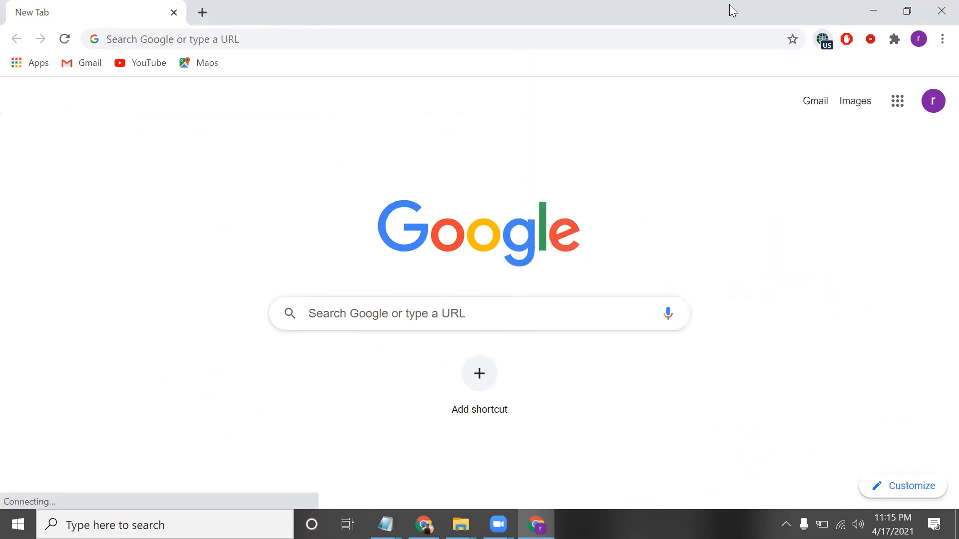
# Search for IPHONE in another new tab
pyautogui.click(203, 19)
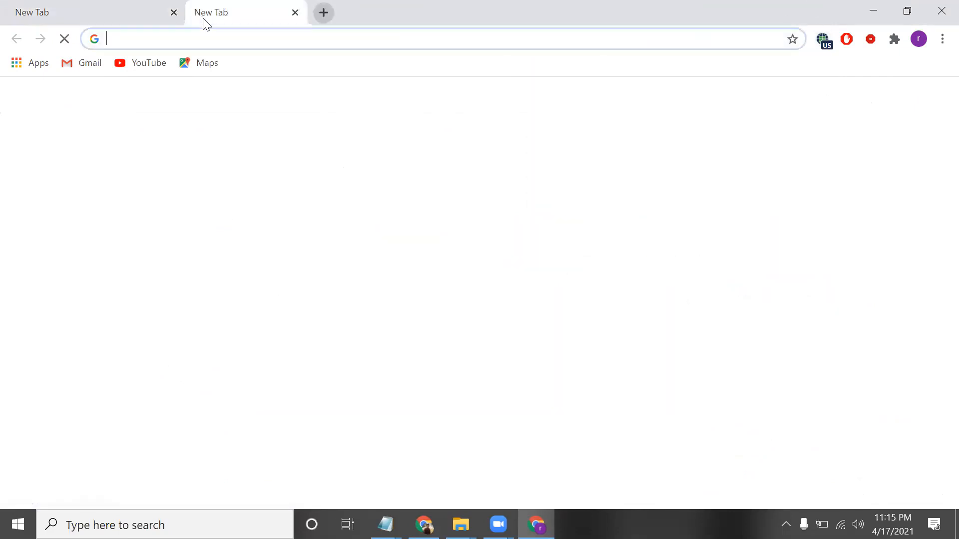
pyautogui.write('IPONE')
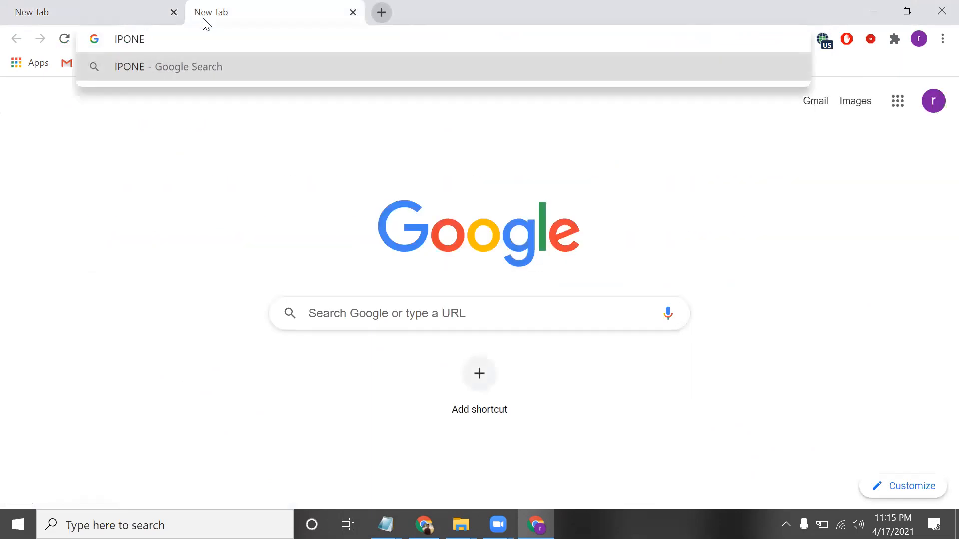
pyautogui.press('BackSpace')
pyautogui.press('BackSpace')
pyautogui.press('BackSpace')
pyautogui.write('HONE')
pyautogui.press('Return')
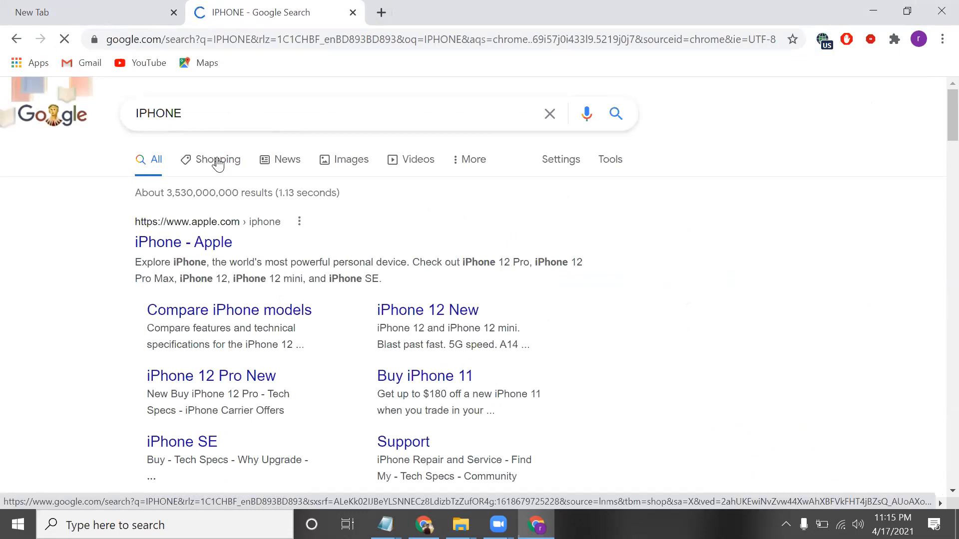
# Browse the IPHONE shopping listings, such as iPhone 12 Pro 128GB at BDT 75,771.67
pyautogui.keyDown('ctrl'); pyautogui.scroll(5, 218, 164); pyautogui.keyUp('ctrl')
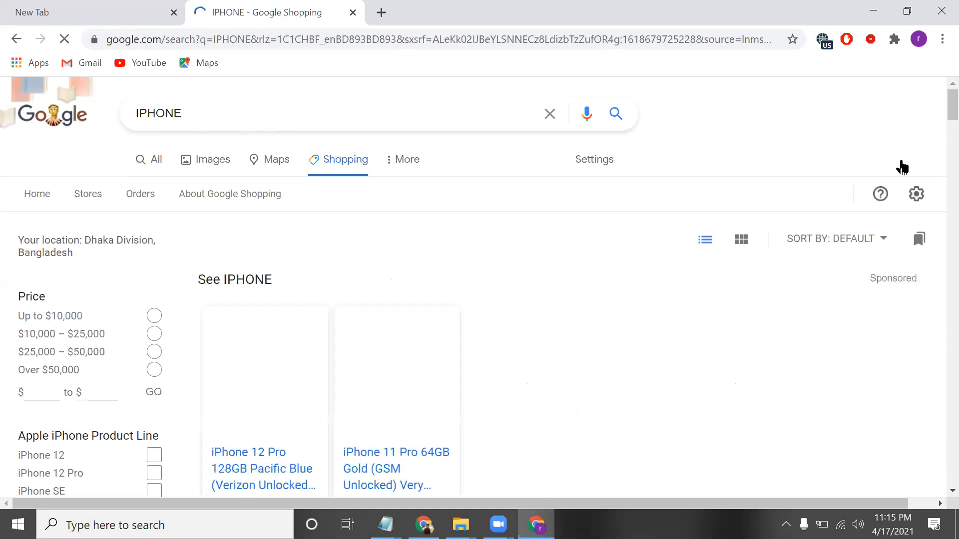
pyautogui.scroll(-3, 744, 315)
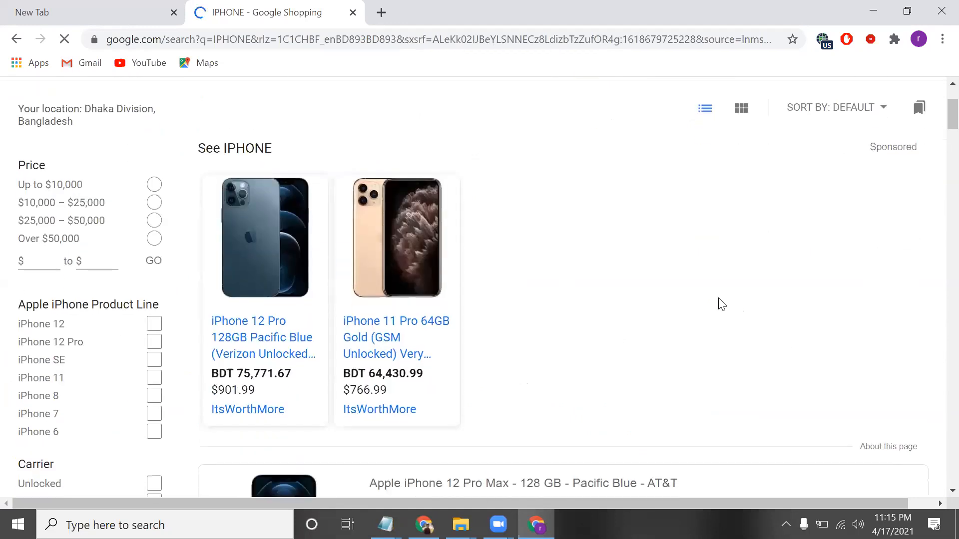
pyautogui.scroll(-1, 529, 281)
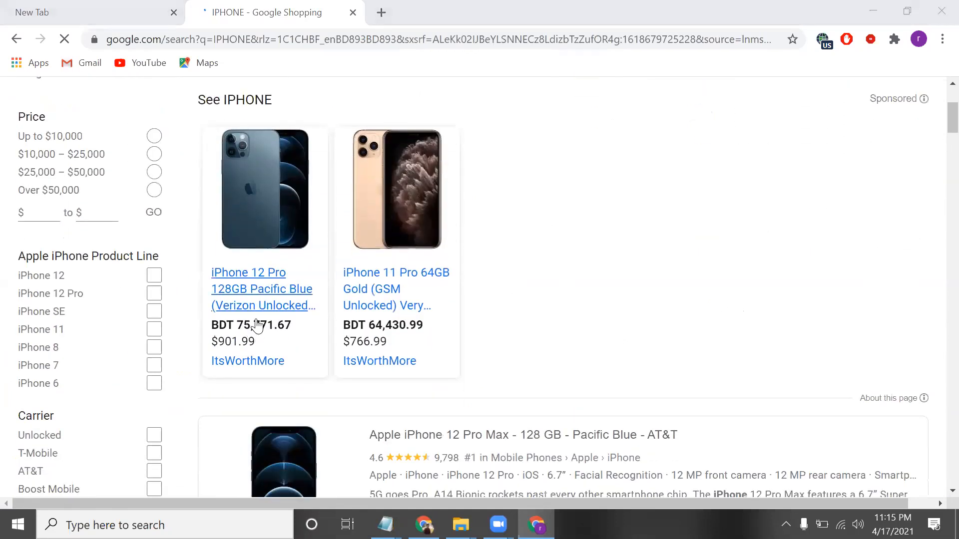
pyautogui.scroll(-3, 385, 290)
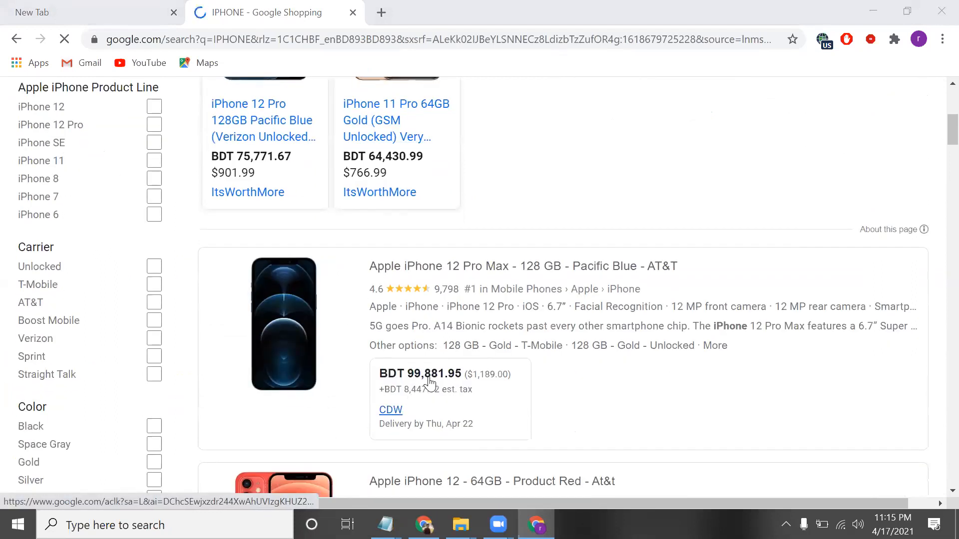
pyautogui.scroll(-3, 443, 373)
pyautogui.scroll(-3, 432, 400)
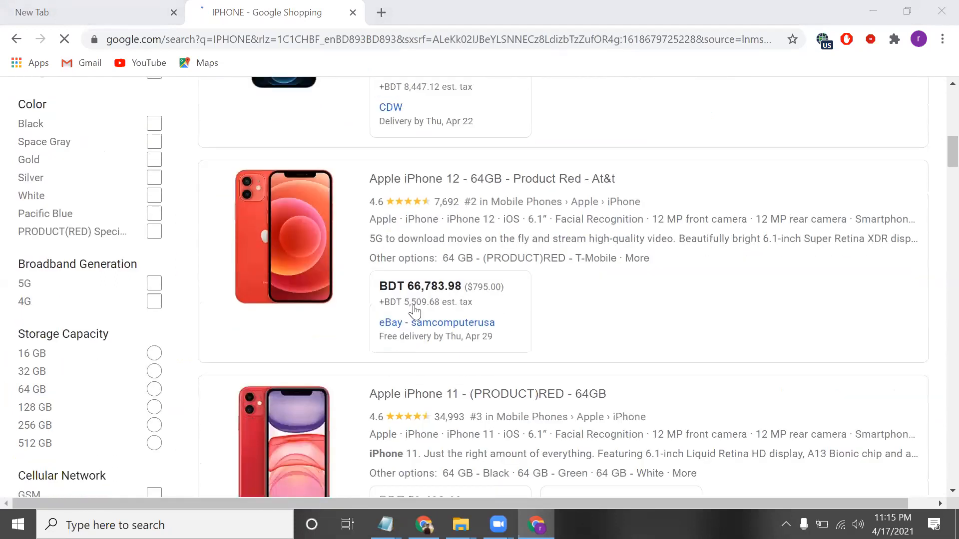
pyautogui.scroll(-5, 424, 305)
pyautogui.scroll(14, 423, 306)
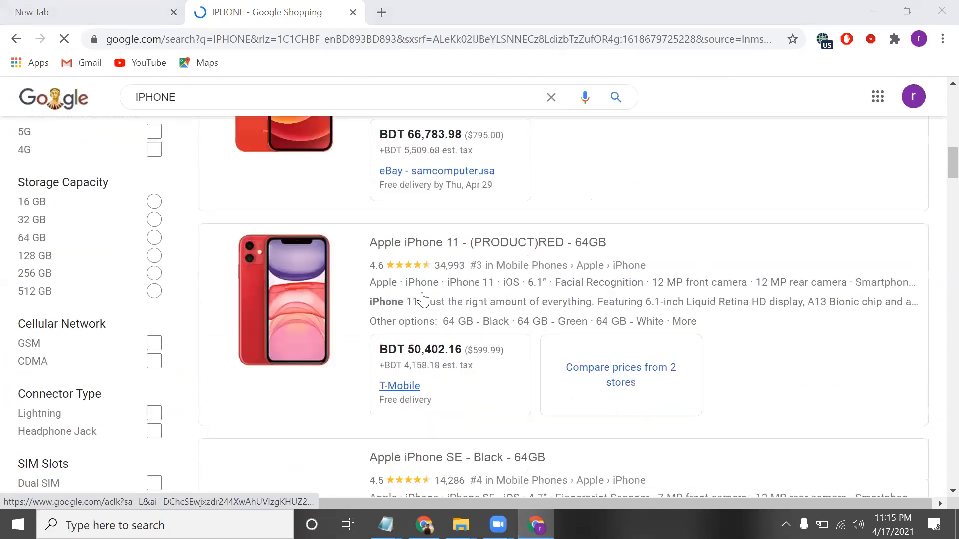
pyautogui.scroll(3, 423, 309)
pyautogui.scroll(-3, 370, 402)
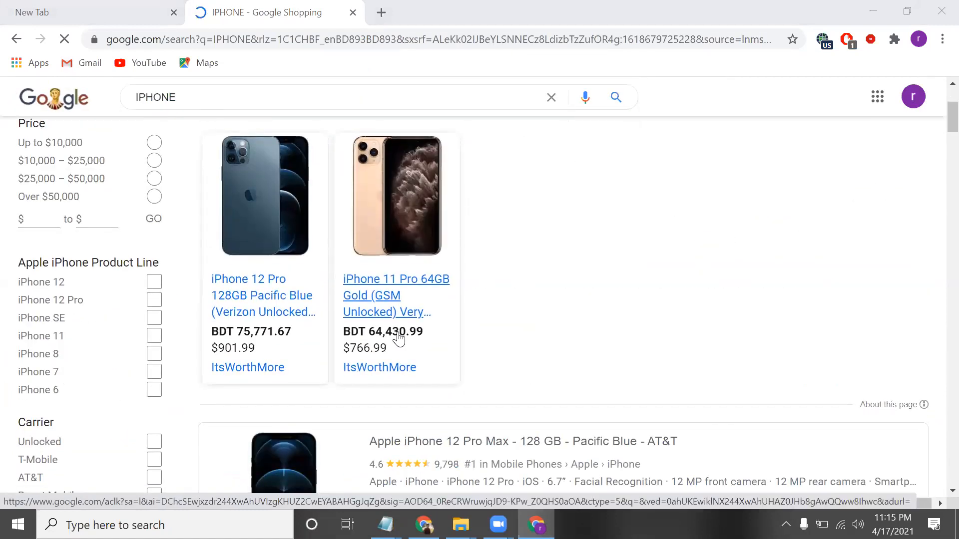
# Open the ItsWorthMore iPhone 11 Pro 64GB Gold offer in a new tab, then close that window
pyautogui.rightClick(400, 337)
pyautogui.click(507, 148)
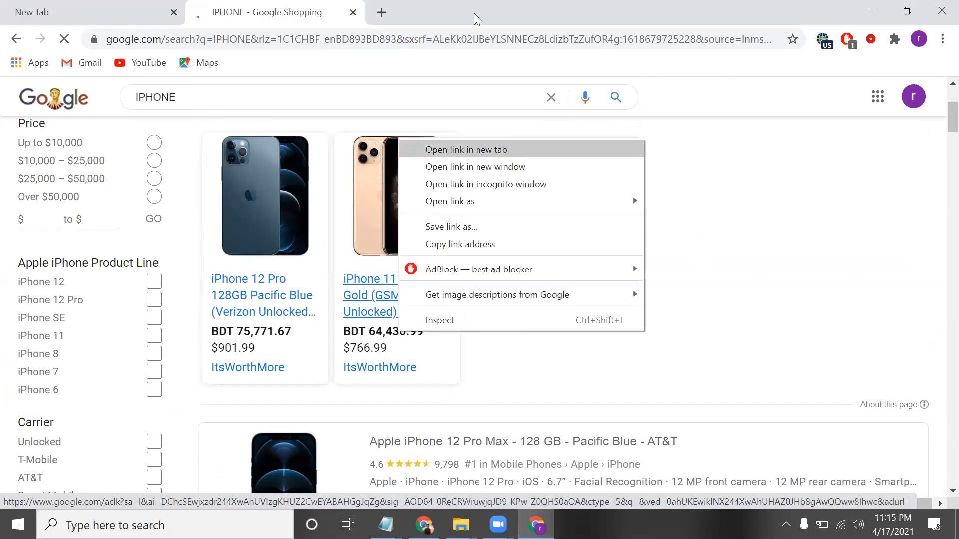
pyautogui.click(437, 7)
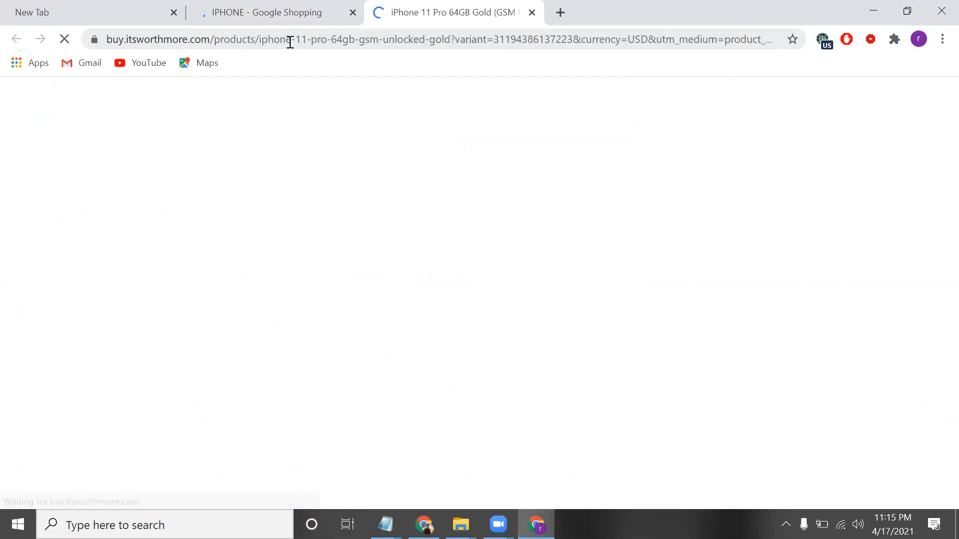
pyautogui.doubleClick(163, 42)
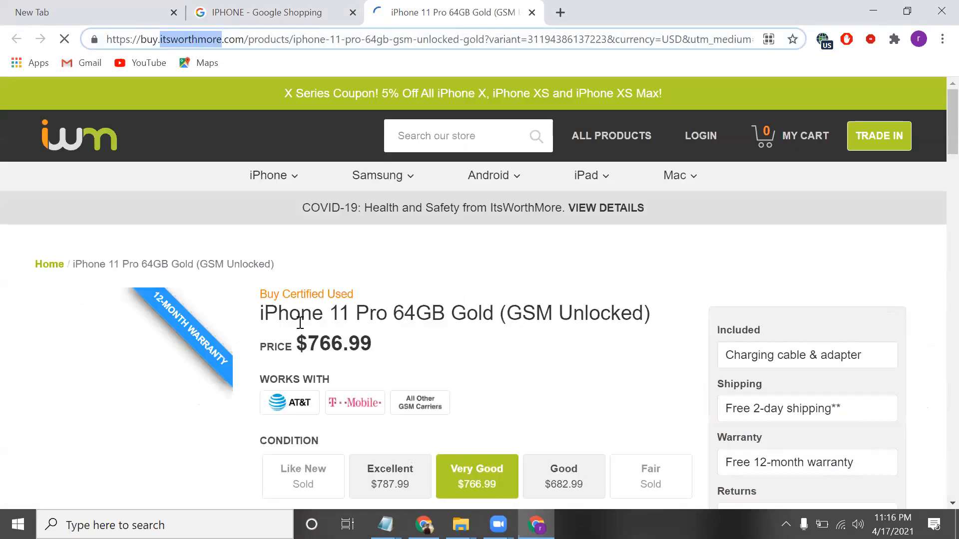
pyautogui.click(938, 6)
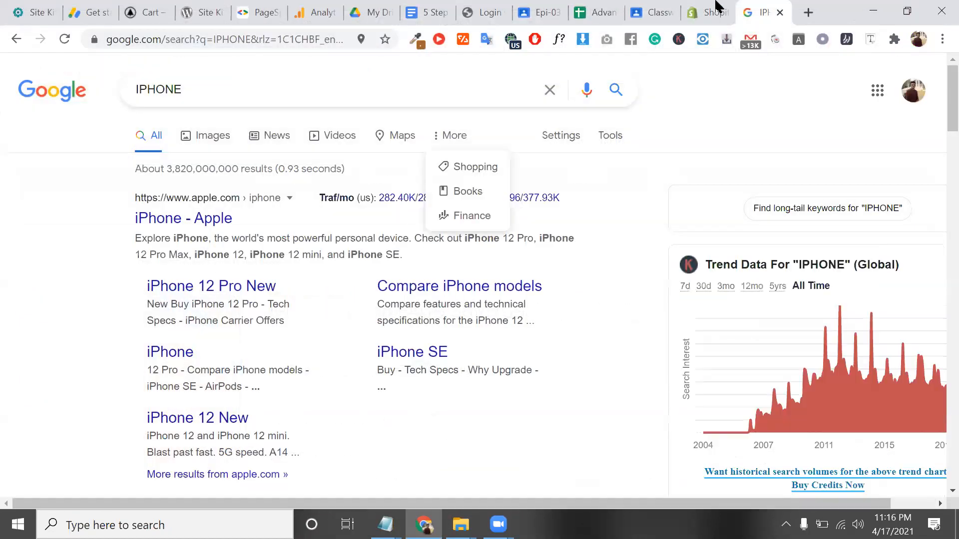
# On the Shopify pricing tab, select 'Channel availability varies by country.' in the Sales channels row
pyautogui.click(716, 12)
pyautogui.doubleClick(187, 333)
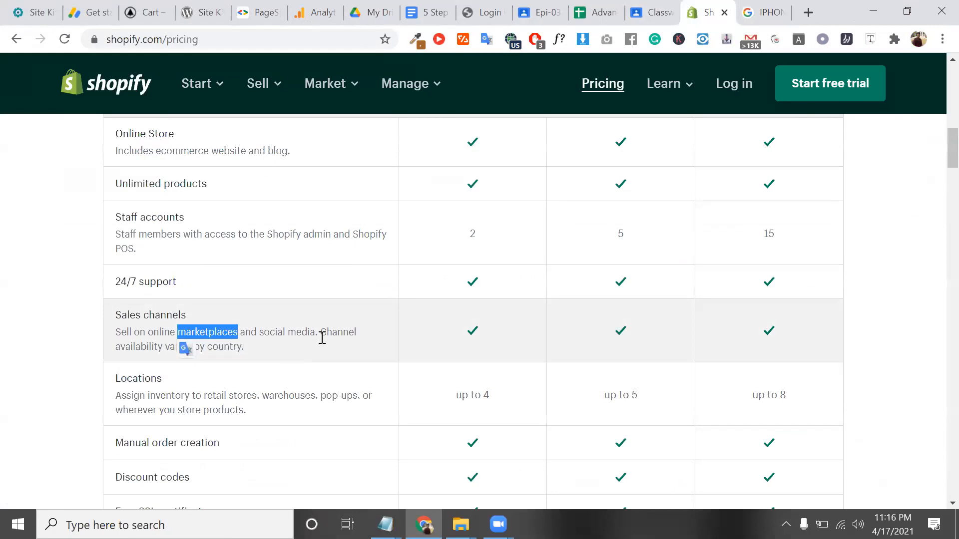
pyautogui.moveTo(321, 333); pyautogui.dragTo(328, 348)
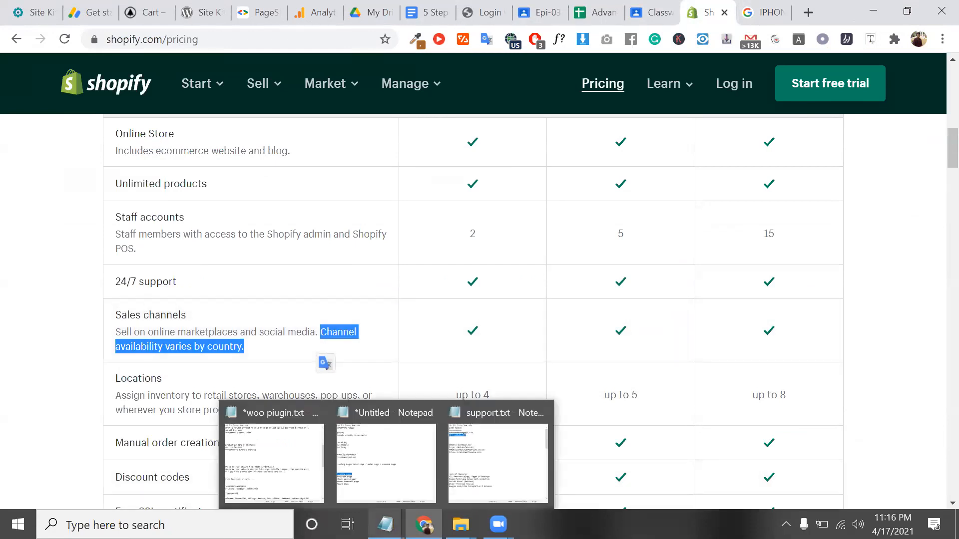
# Bring support.txt to the front and open a new blank Notepad window from it
pyautogui.click(386, 525)
pyautogui.click(483, 472)
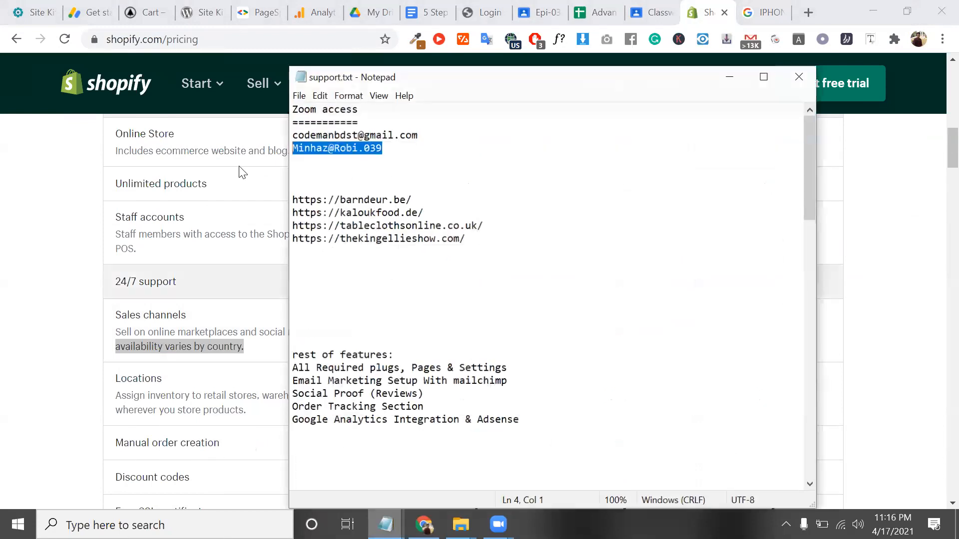
pyautogui.click(299, 93)
pyautogui.click(342, 126)
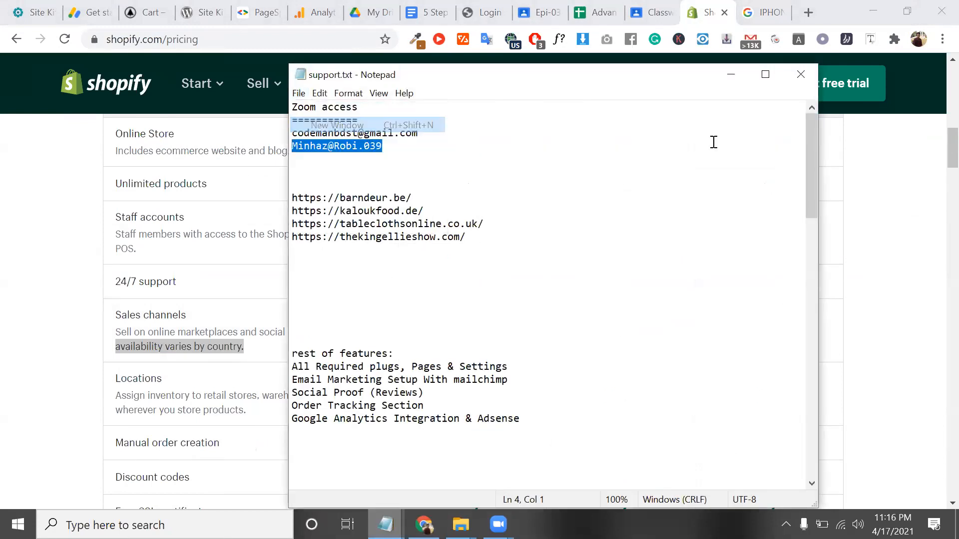
# Close support.txt and reposition the blank Untitled window, typing and erasing a test word
pyautogui.moveTo(619, 73); pyautogui.dragTo(670, 189)
pyautogui.click(799, 76)
pyautogui.moveTo(471, 197); pyautogui.dragTo(397, 150)
pyautogui.write('TOLL')
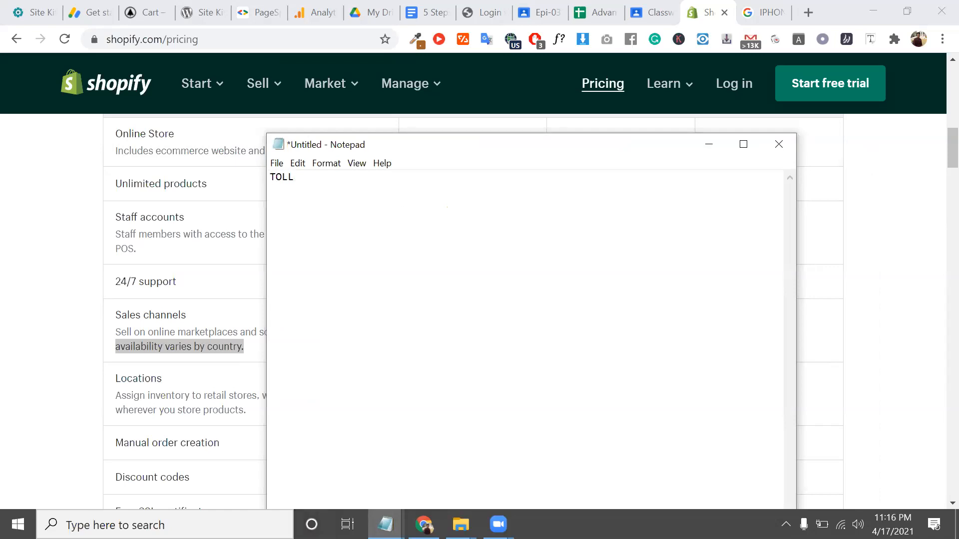
pyautogui.press('BackSpace')
pyautogui.press('BackSpace')
pyautogui.press('BackSpace')
pyautogui.press('BackSpace')
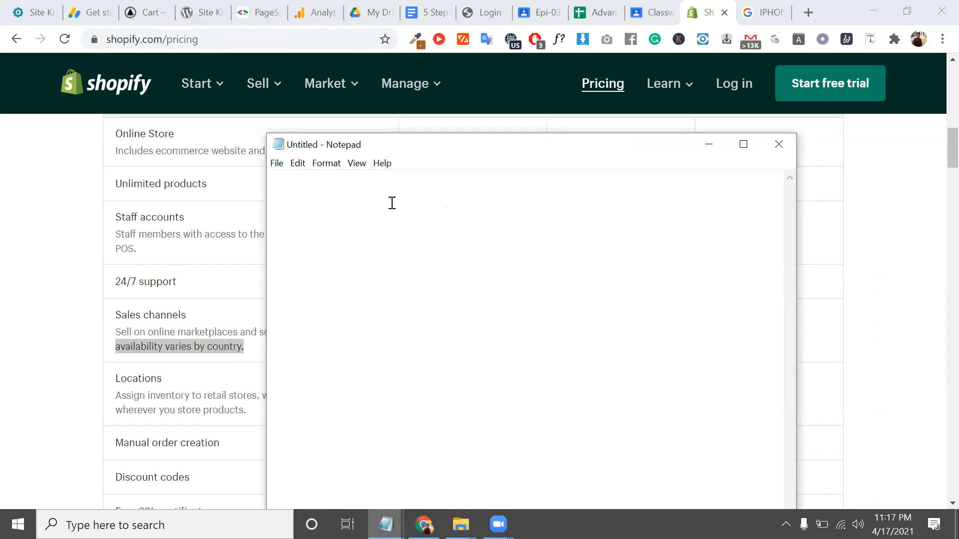
# Enter SHOP.CODEMANBD.COM in a new tab's address bar without loading it
pyautogui.click(808, 12)
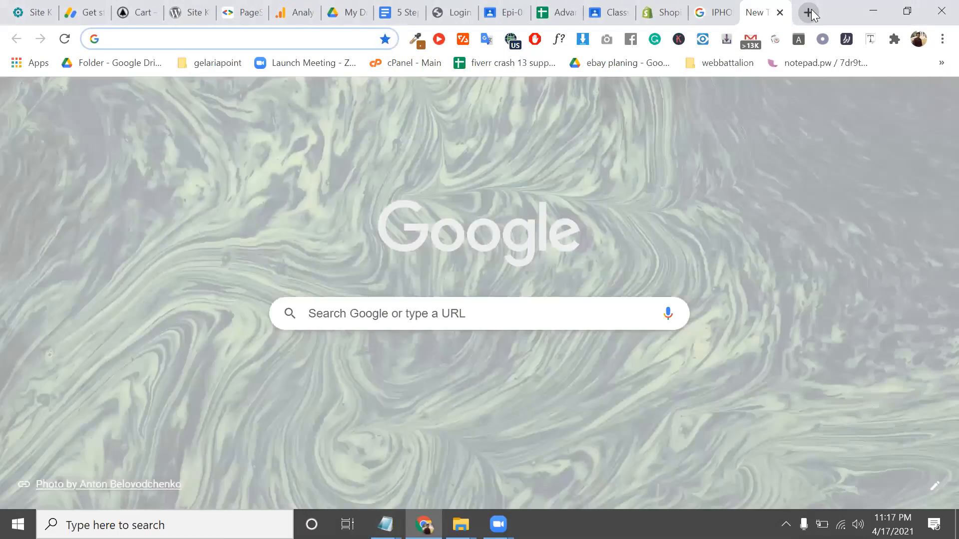
pyautogui.write('SH')
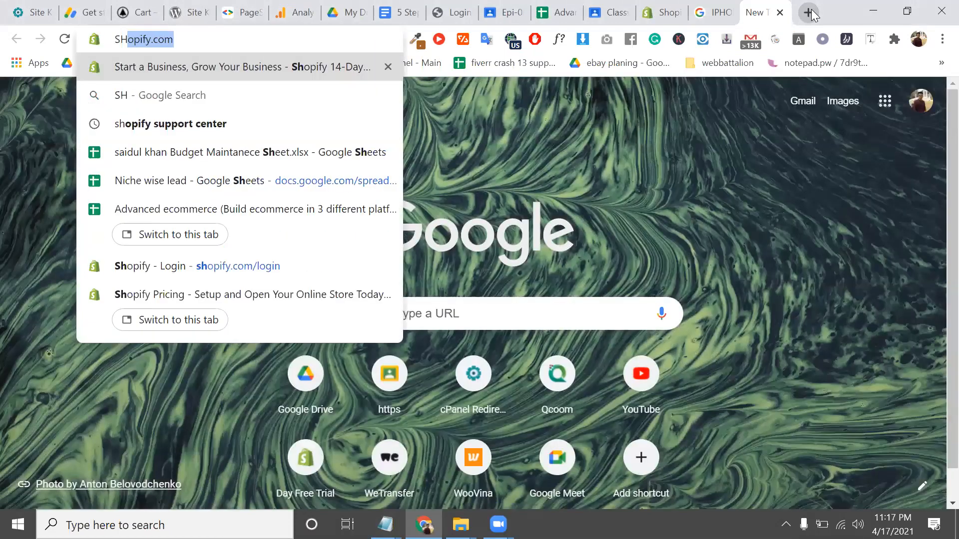
pyautogui.write('OP.CODEM')
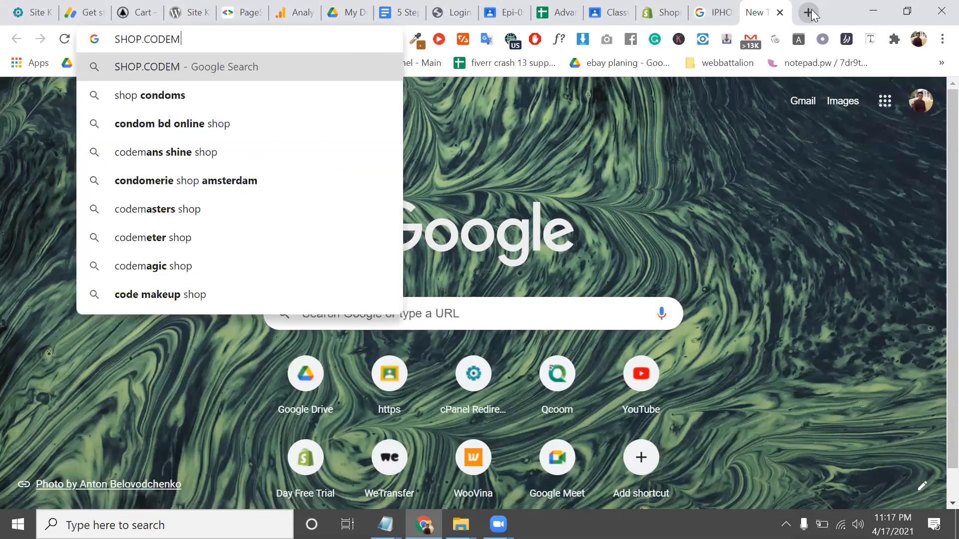
pyautogui.write('MA')
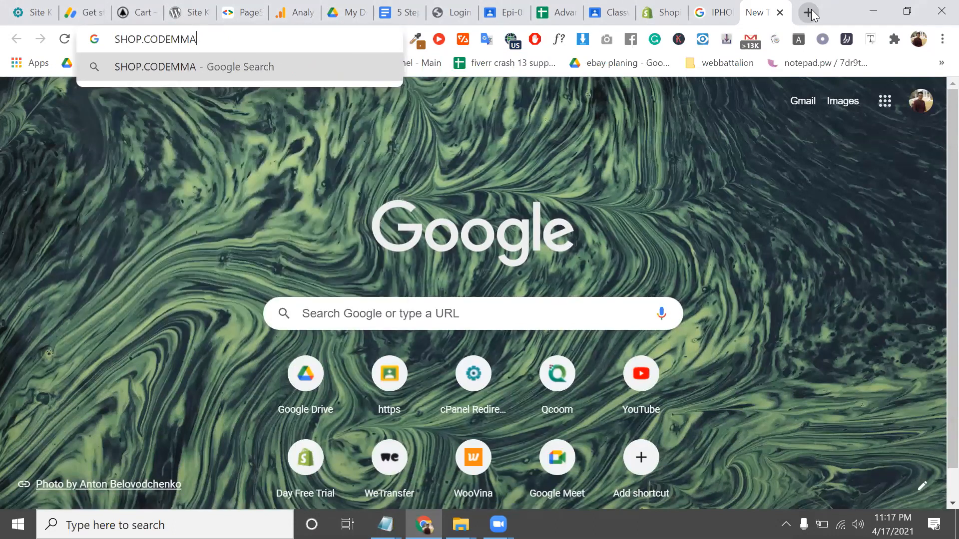
pyautogui.press('BackSpace')
pyautogui.press('BackSpace')
pyautogui.write('ANBD.O')
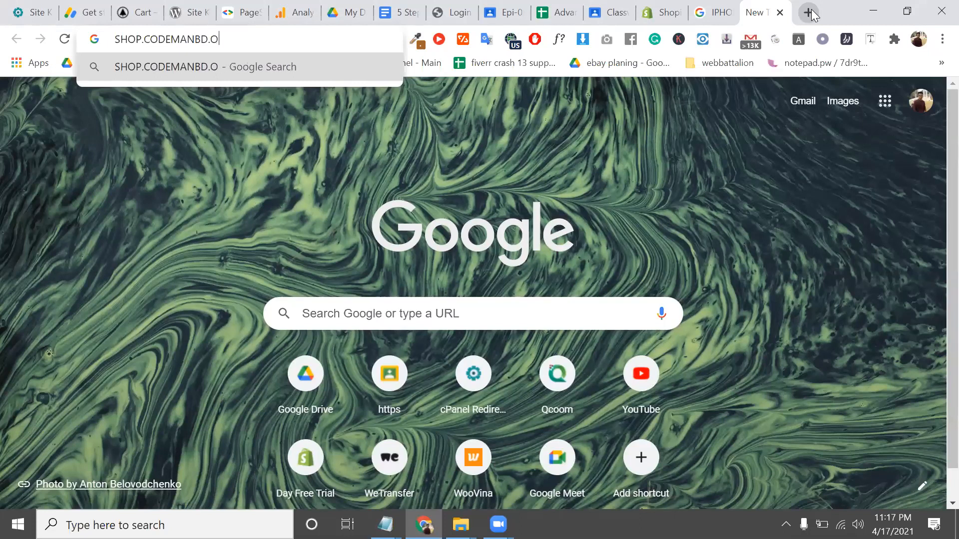
pyautogui.press('BackSpace')
pyautogui.write('COM')
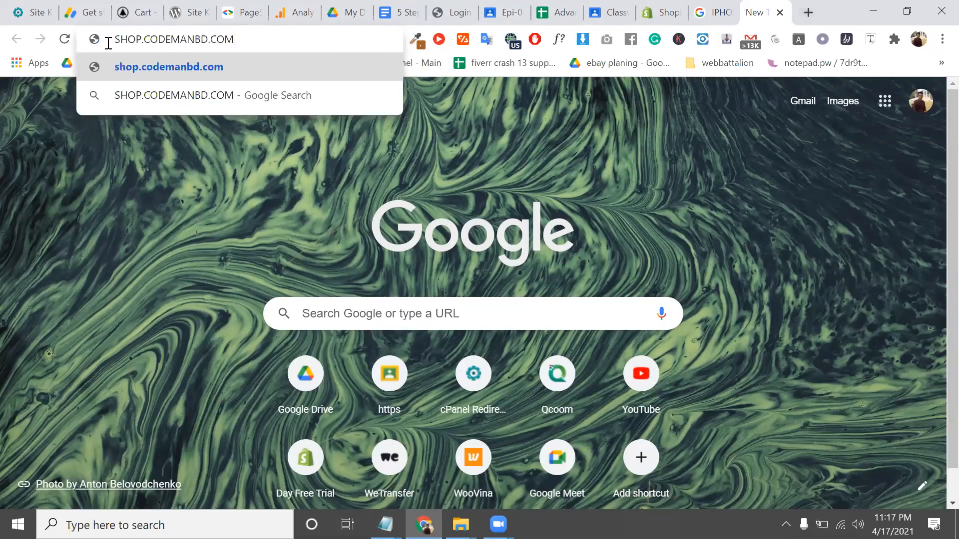
pyautogui.hotkey('ctrl', 'a')
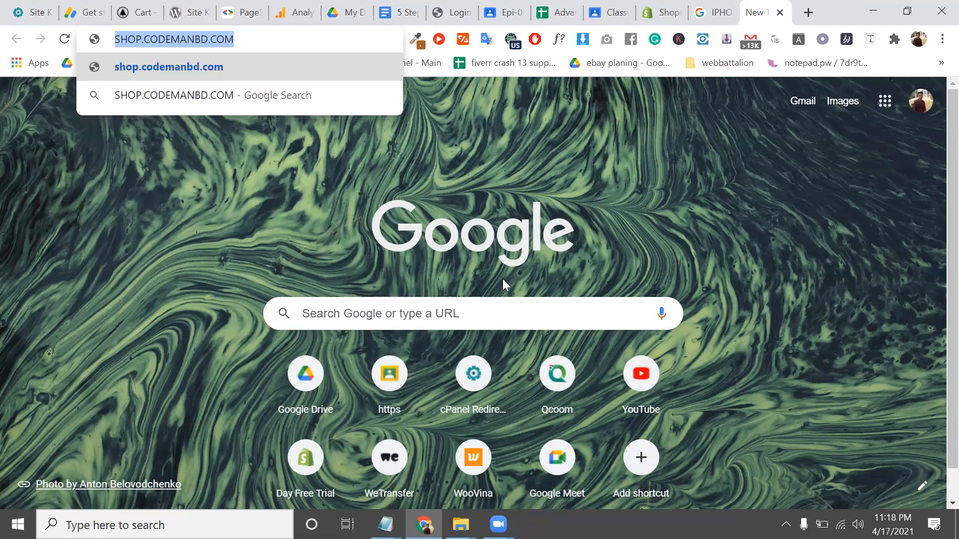
pyautogui.hotkey('alt', 'Tab')
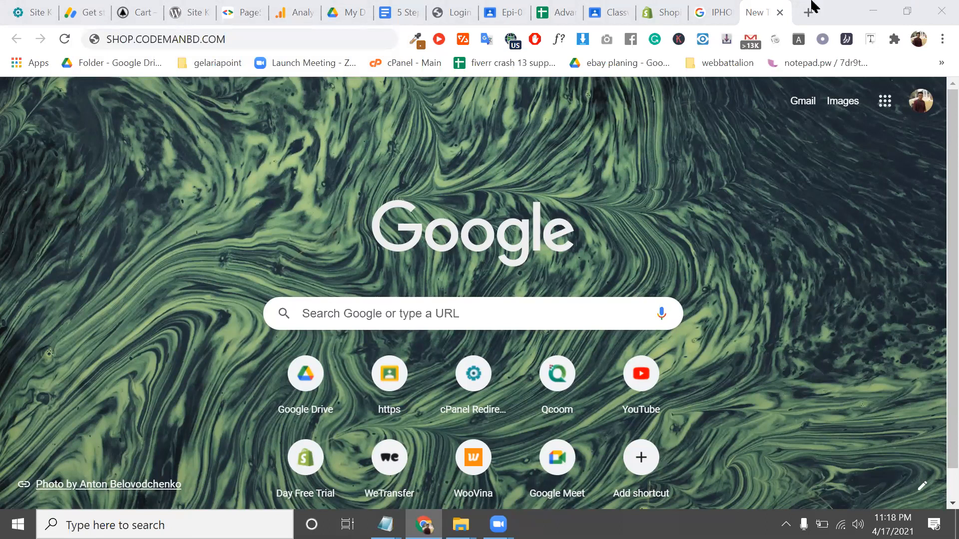
# Return to the Shopify pricing tab and select the full Sales channels description in the comparison table
pyautogui.click(712, 7)
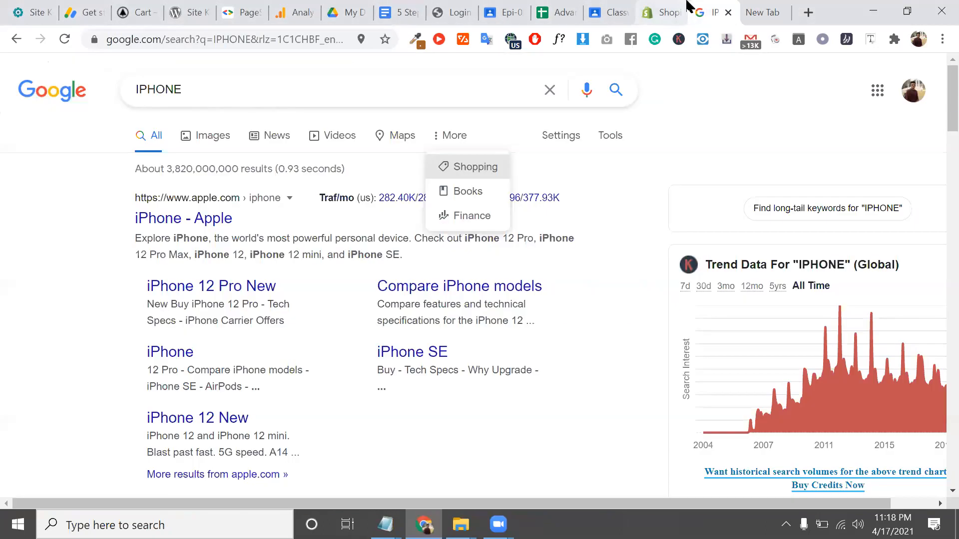
pyautogui.click(659, 4)
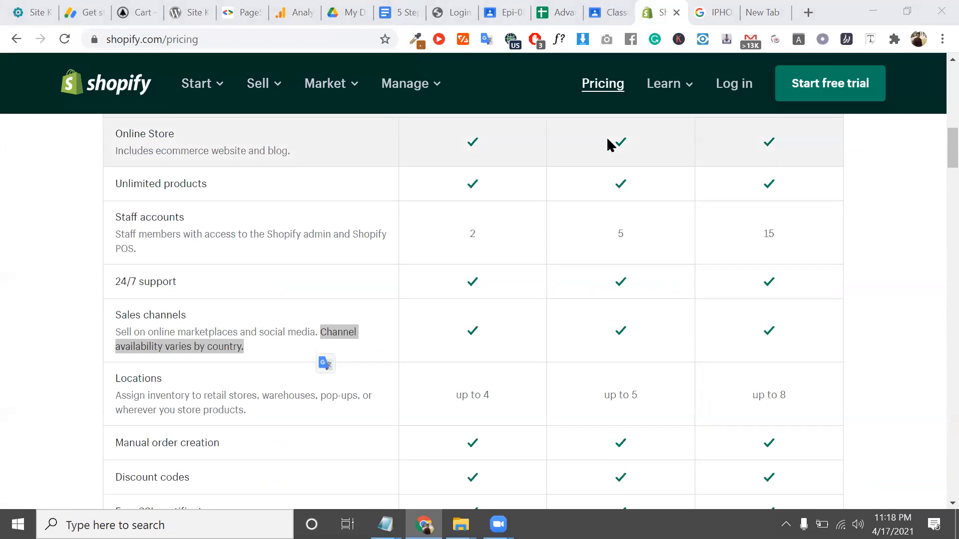
pyautogui.moveTo(116, 314); pyautogui.dragTo(192, 331)
pyautogui.click(193, 330)
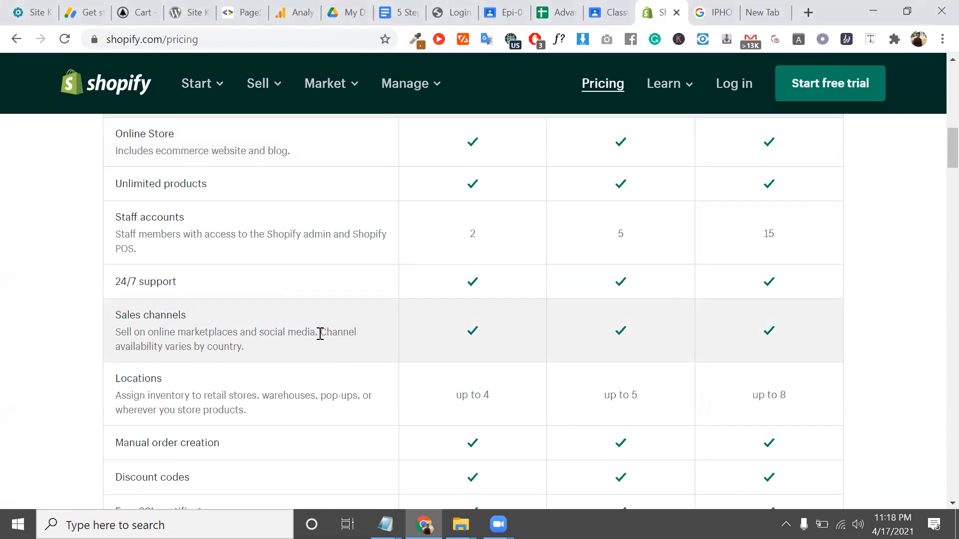
pyautogui.moveTo(320, 333); pyautogui.dragTo(327, 334)
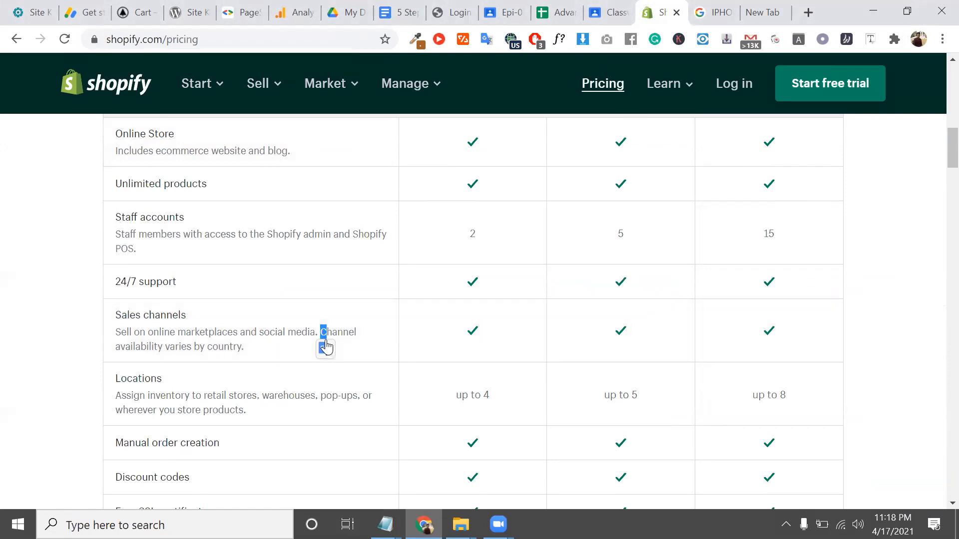
pyautogui.doubleClick(332, 333)
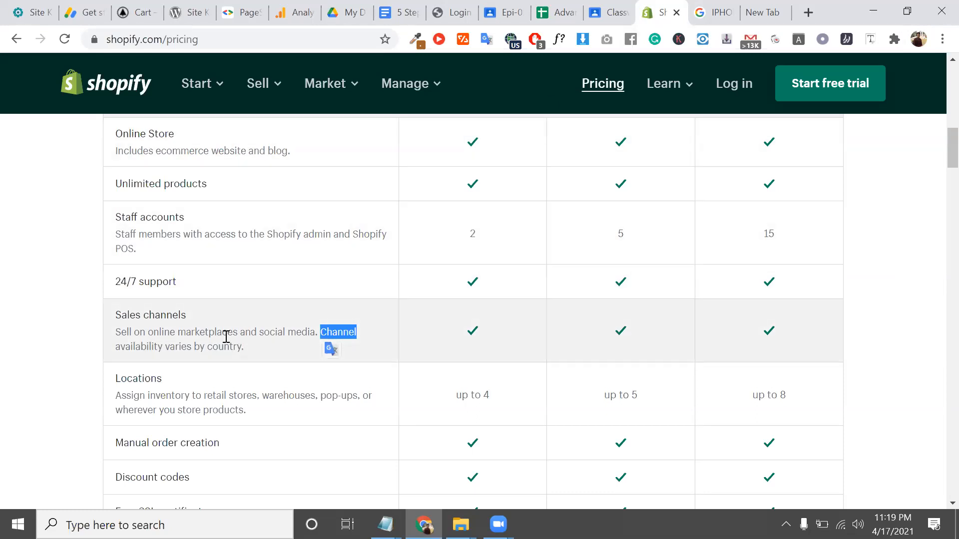
pyautogui.doubleClick(226, 337)
pyautogui.moveTo(244, 348); pyautogui.dragTo(114, 334)
pyautogui.scroll(-3, 114, 333)
pyautogui.doubleClick(142, 210)
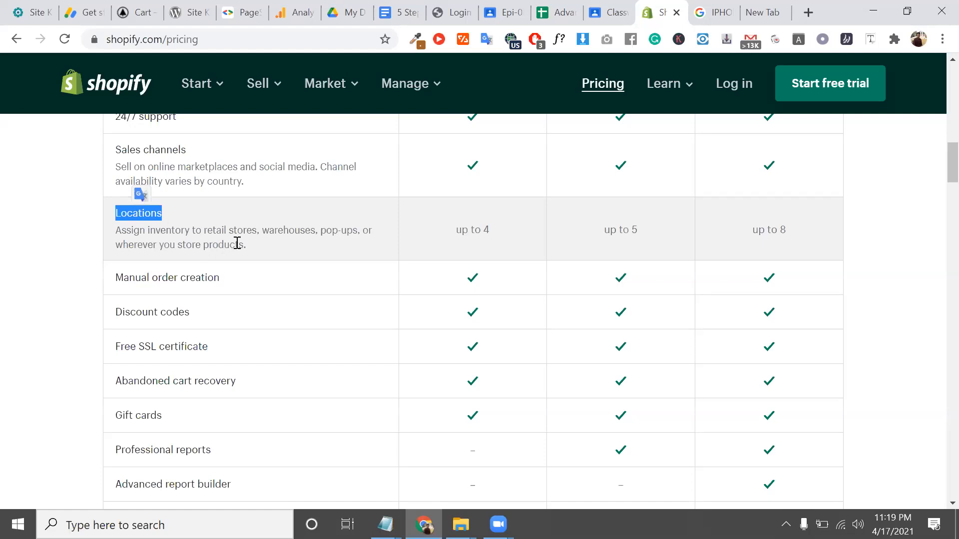
pyautogui.moveTo(246, 244); pyautogui.dragTo(107, 229)
pyautogui.tripleClick(219, 244)
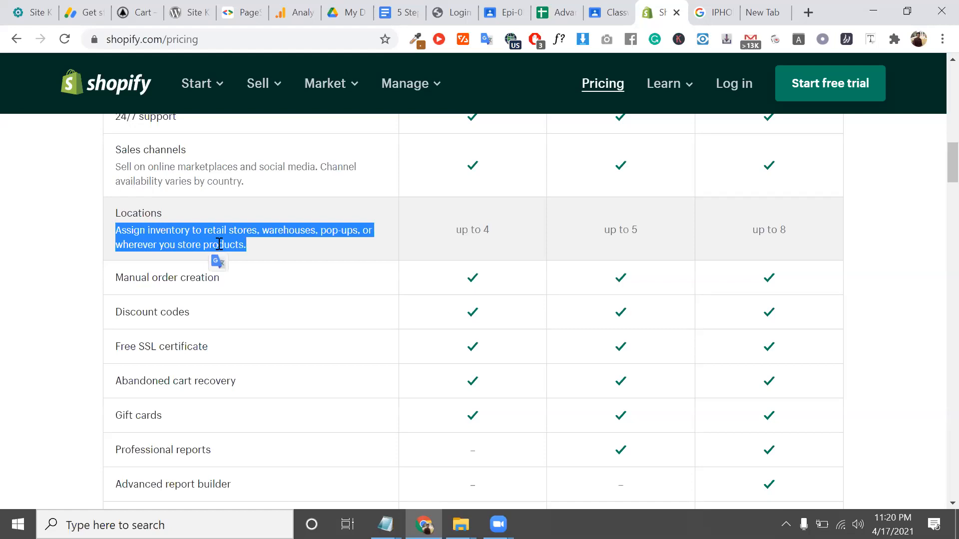
pyautogui.doubleClick(220, 243)
pyautogui.doubleClick(288, 230)
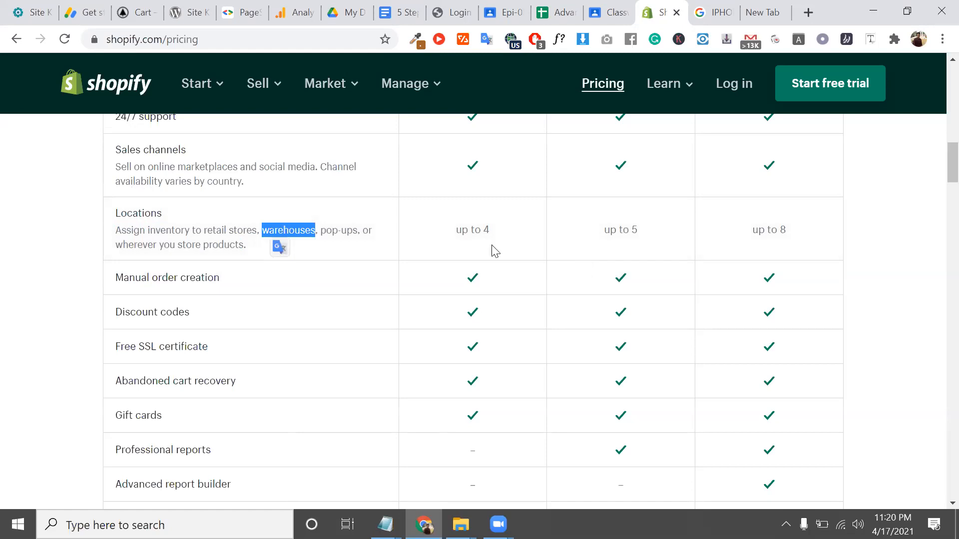
pyautogui.tripleClick(467, 229)
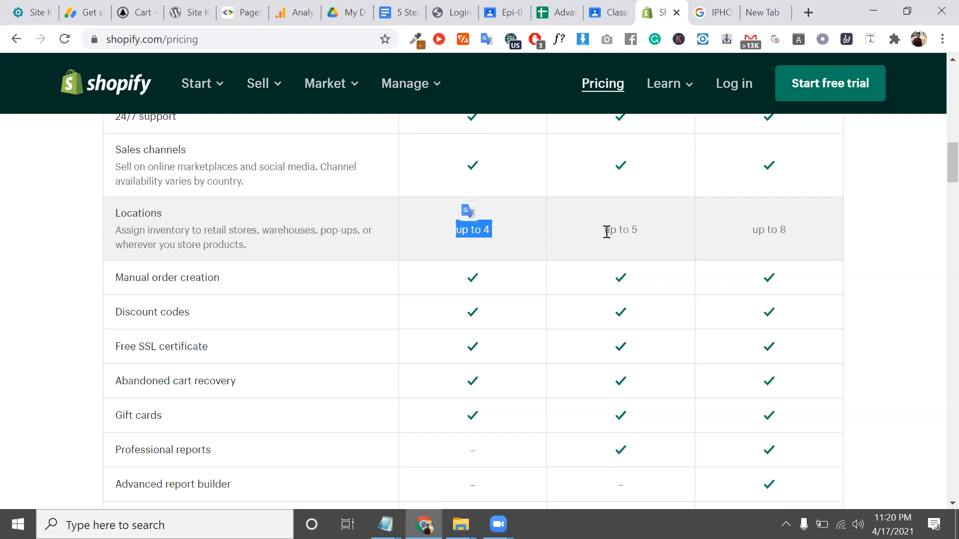
pyautogui.tripleClick(482, 229)
pyautogui.tripleClick(621, 230)
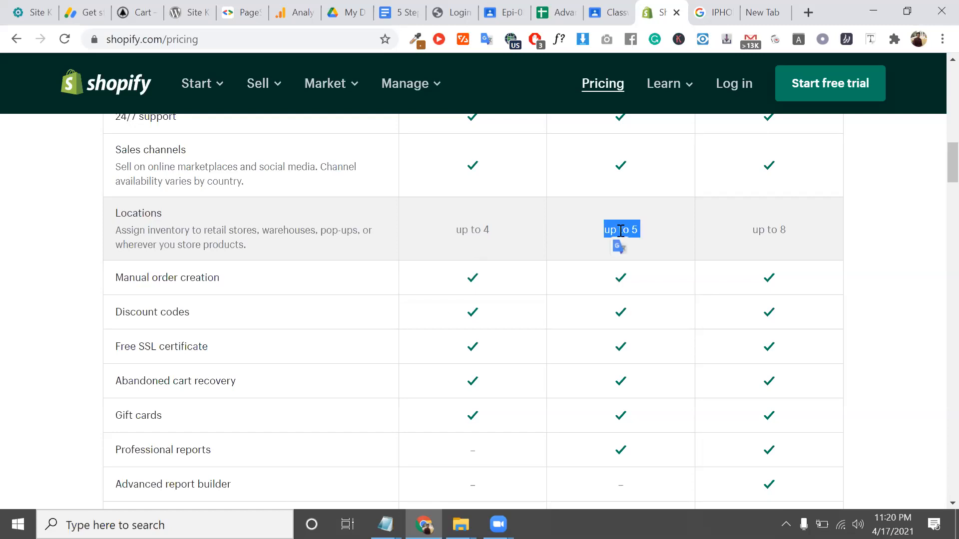
pyautogui.click(757, 228)
pyautogui.tripleClick(758, 228)
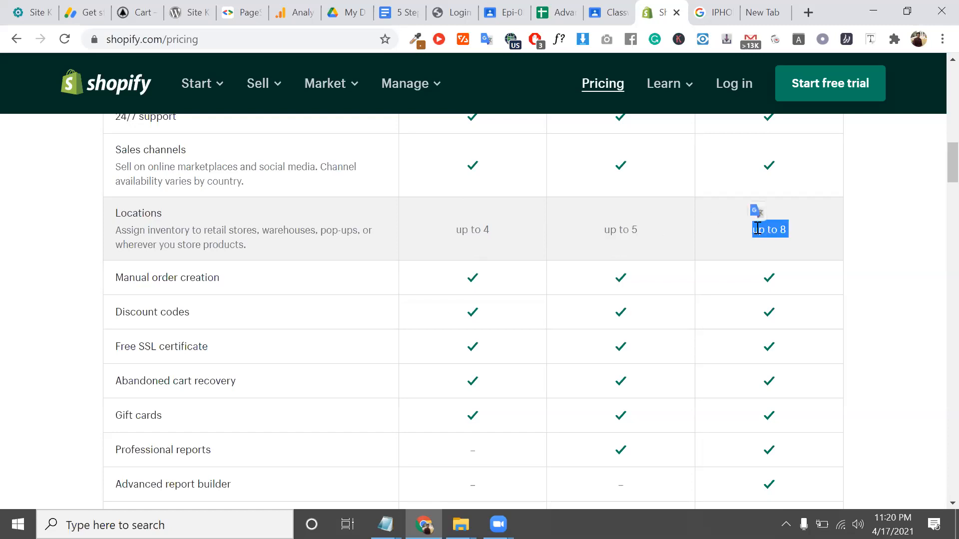
pyautogui.scroll(-1, 755, 227)
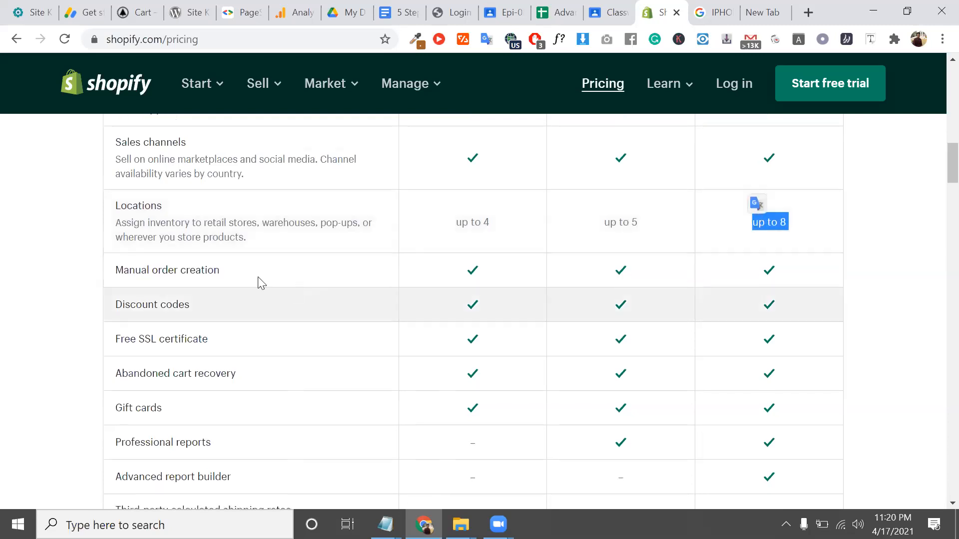
pyautogui.tripleClick(205, 273)
pyautogui.scroll(-1, 203, 273)
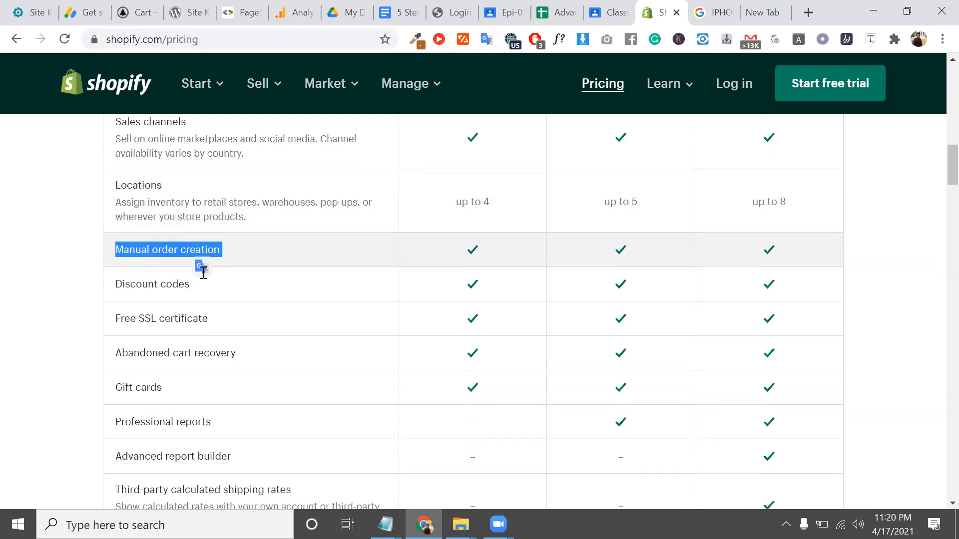
pyautogui.tripleClick(343, 202)
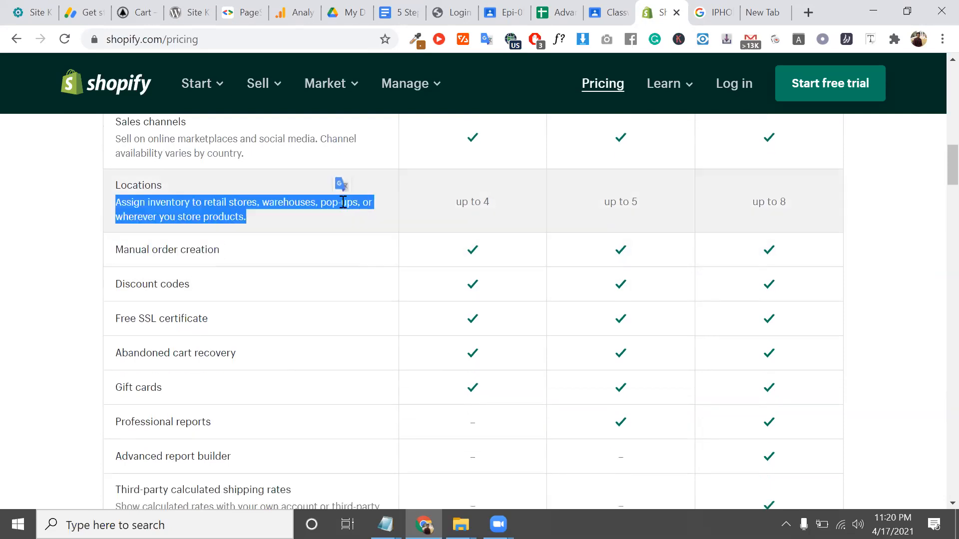
pyautogui.scroll(3, 343, 202)
pyautogui.scroll(-4, 342, 201)
pyautogui.scroll(3, 342, 202)
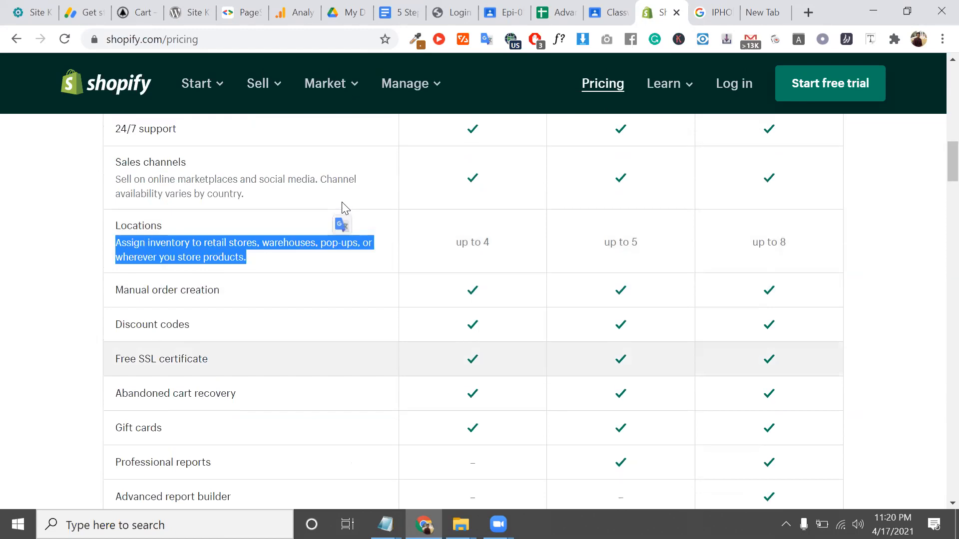
pyautogui.tripleClick(326, 243)
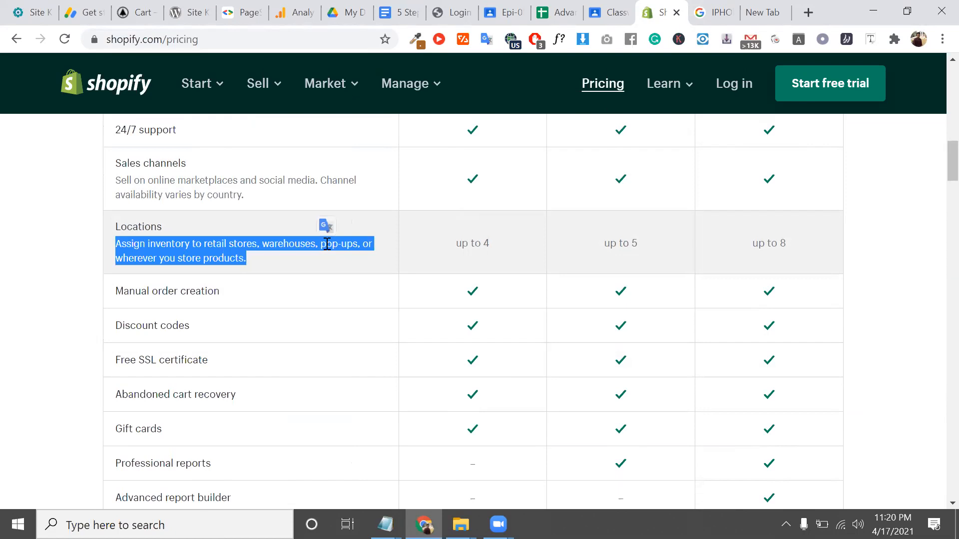
pyautogui.scroll(-1, 327, 244)
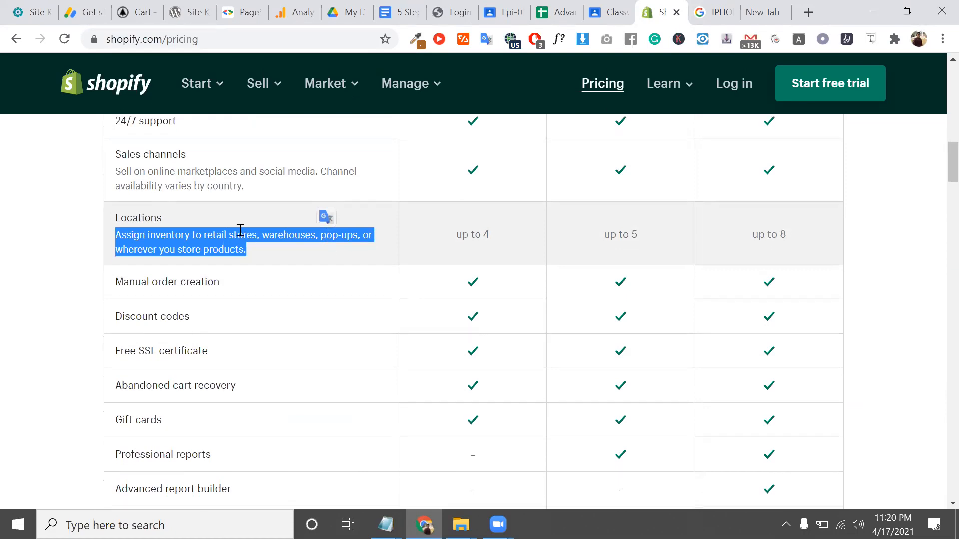
pyautogui.click(240, 231)
pyautogui.scroll(-2, 235, 231)
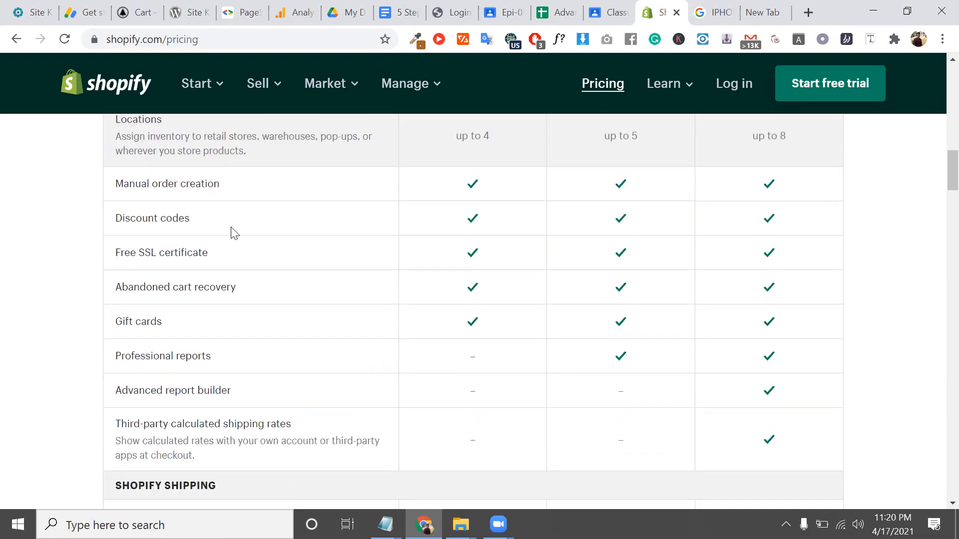
pyautogui.tripleClick(194, 188)
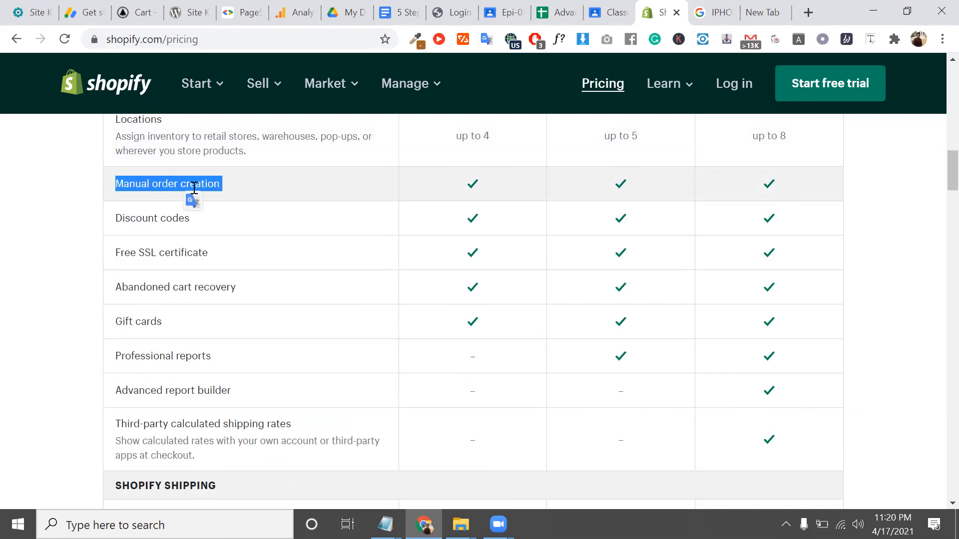
pyautogui.tripleClick(173, 219)
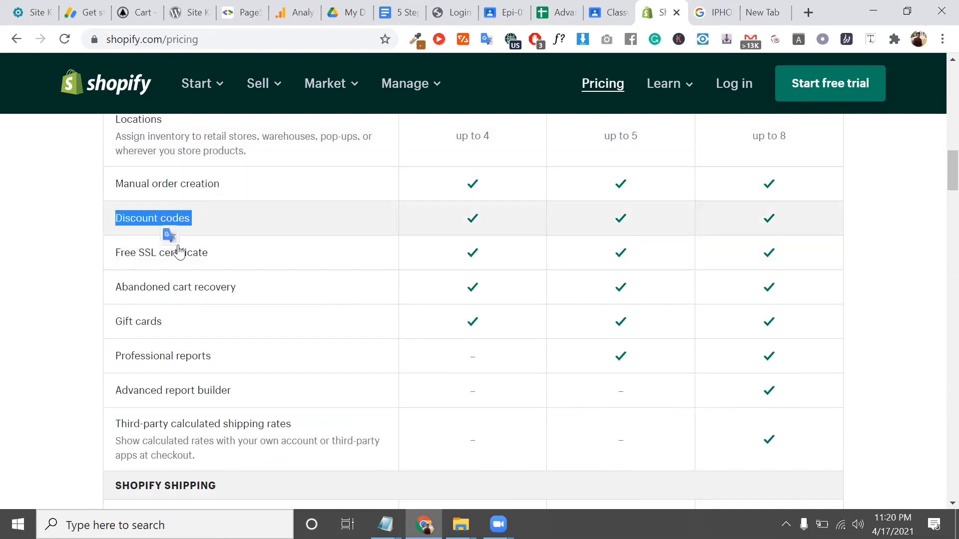
pyautogui.tripleClick(182, 253)
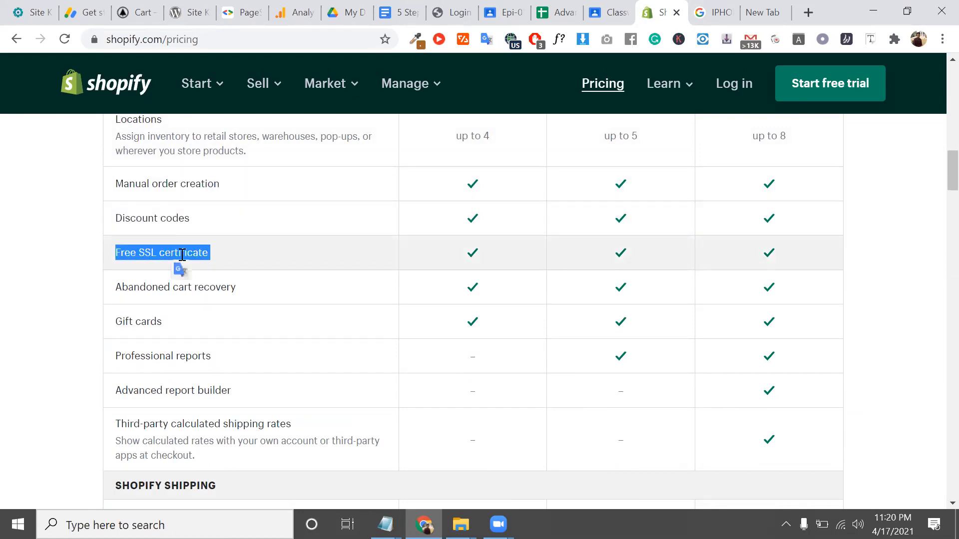
pyautogui.scroll(-1, 215, 270)
pyautogui.moveTo(214, 280); pyautogui.dragTo(214, 282)
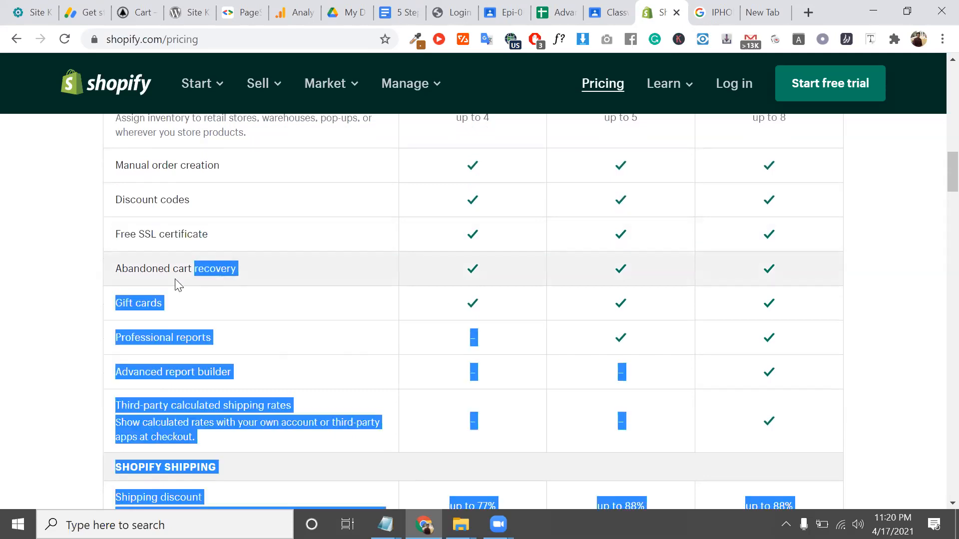
pyautogui.tripleClick(145, 268)
pyautogui.scroll(-1, 145, 268)
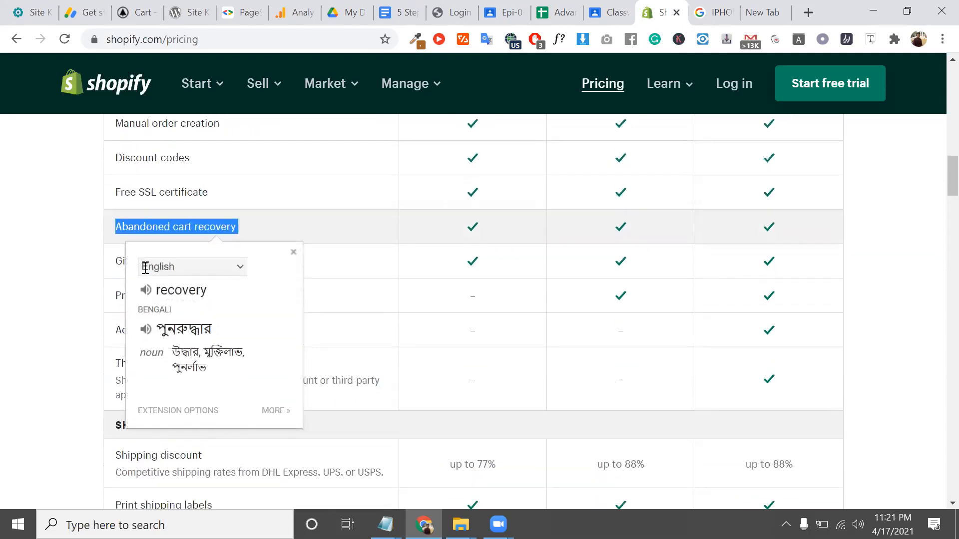
pyautogui.doubleClick(119, 256)
pyautogui.click(119, 257)
pyautogui.tripleClick(143, 219)
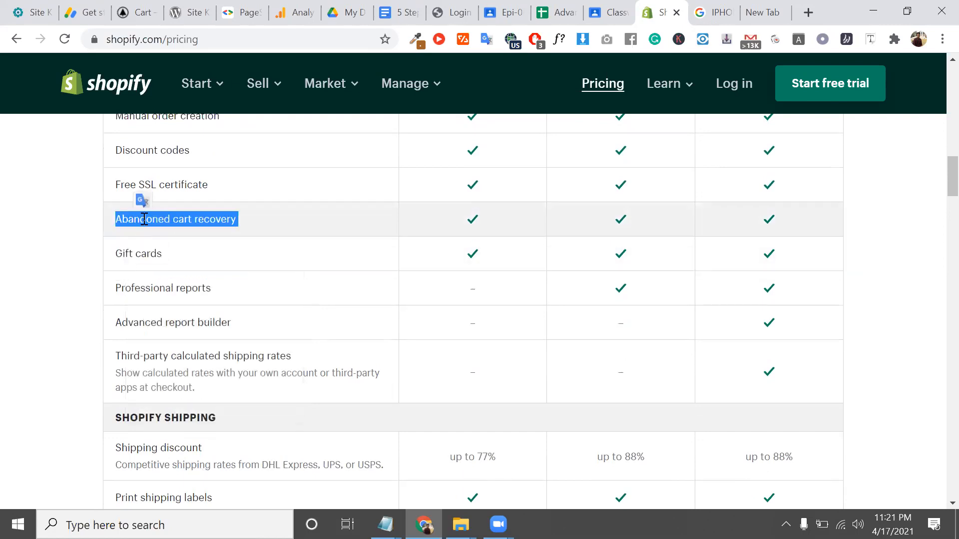
pyautogui.click(144, 219)
pyautogui.doubleClick(144, 219)
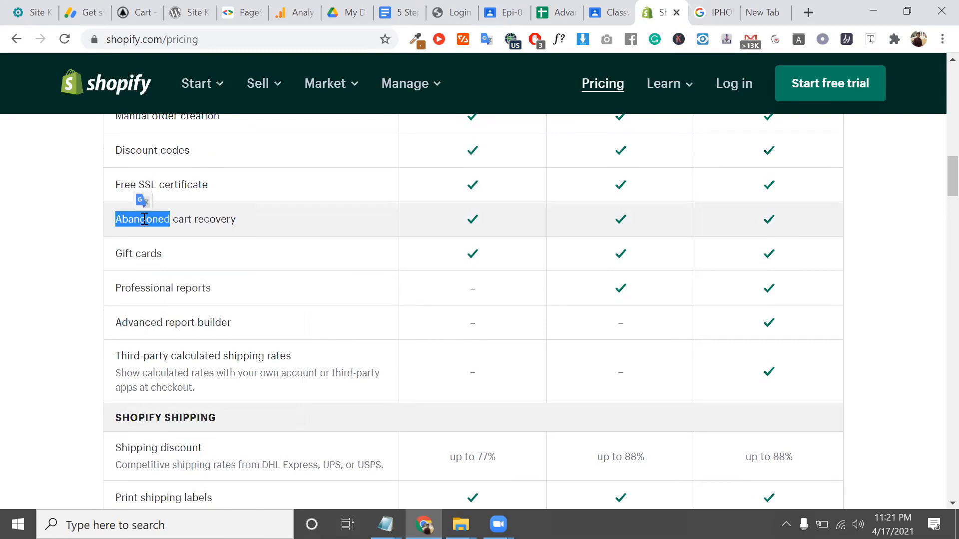
pyautogui.tripleClick(145, 219)
pyautogui.doubleClick(144, 219)
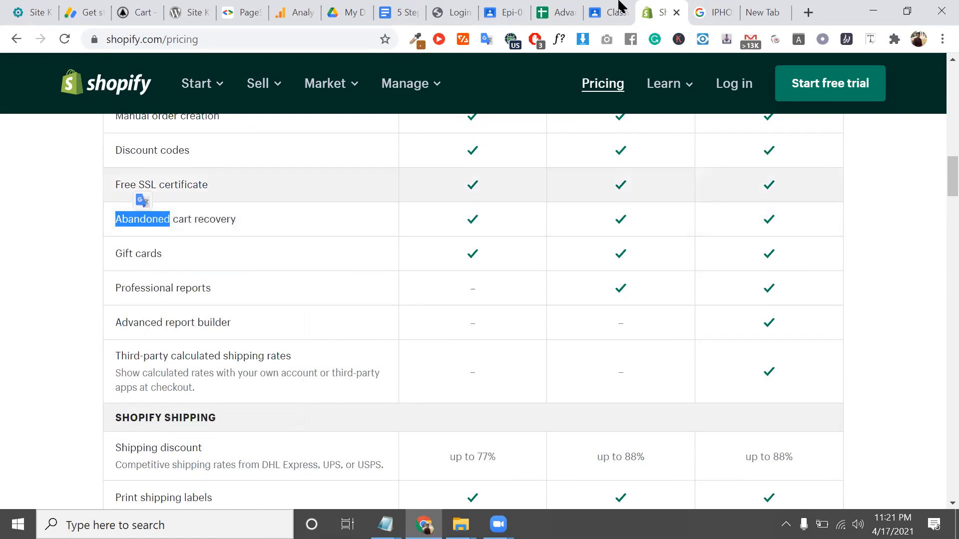
# Glance at the new tab, then scroll the techreviewed.net cart tab and close it
pyautogui.click(765, 4)
pyautogui.click(253, 35)
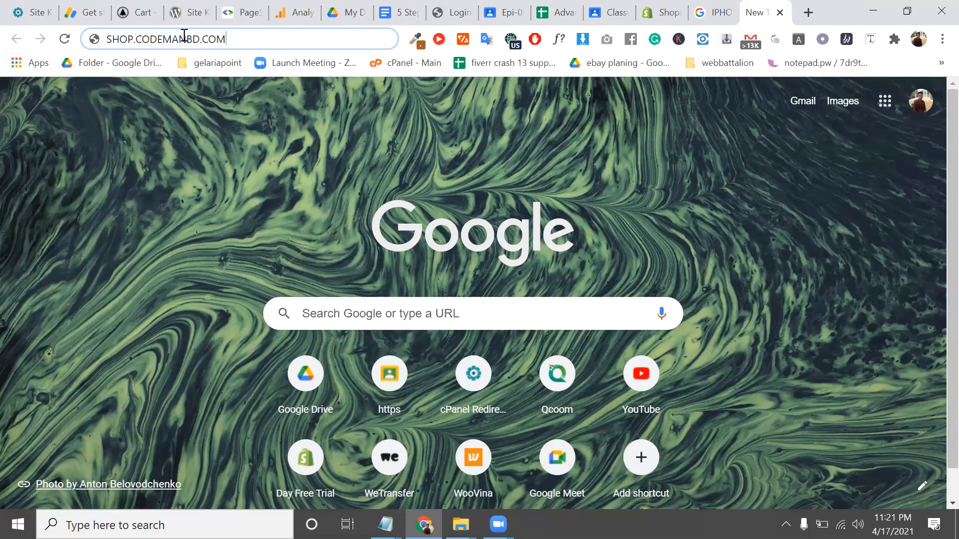
pyautogui.click(133, 12)
pyautogui.scroll(-3, 352, 302)
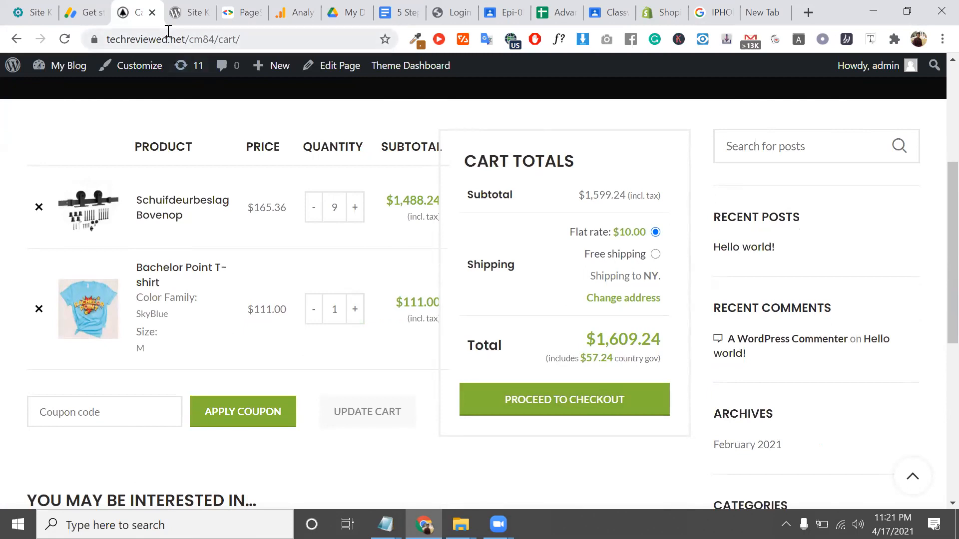
pyautogui.click(152, 12)
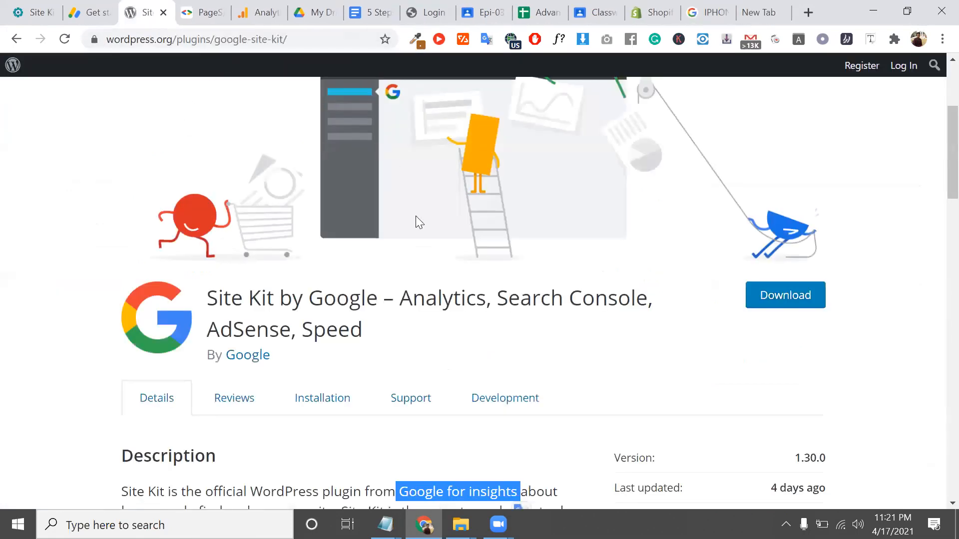
# Highlight the Site Kit plugin title, then jump to the new-tab page with Ctrl+9
pyautogui.tripleClick(345, 294)
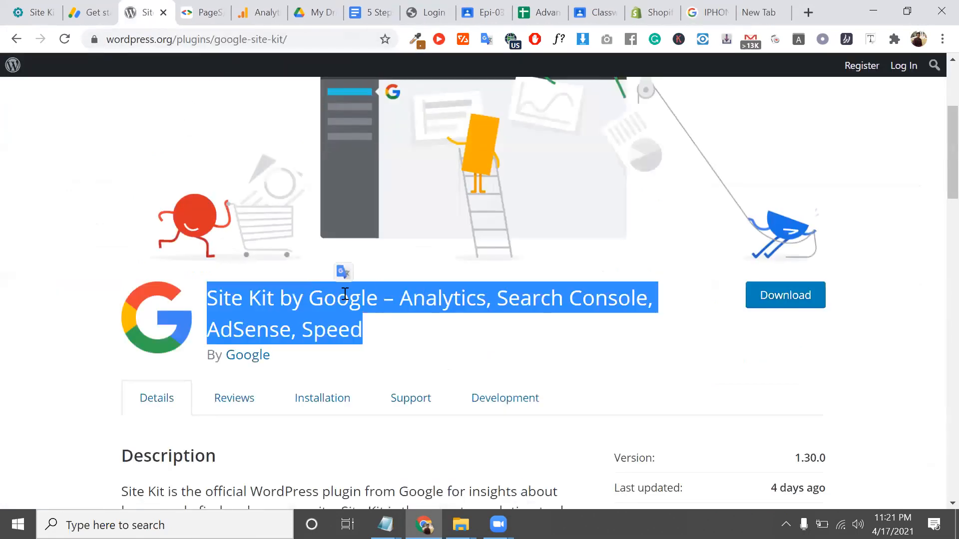
pyautogui.tripleClick(345, 294)
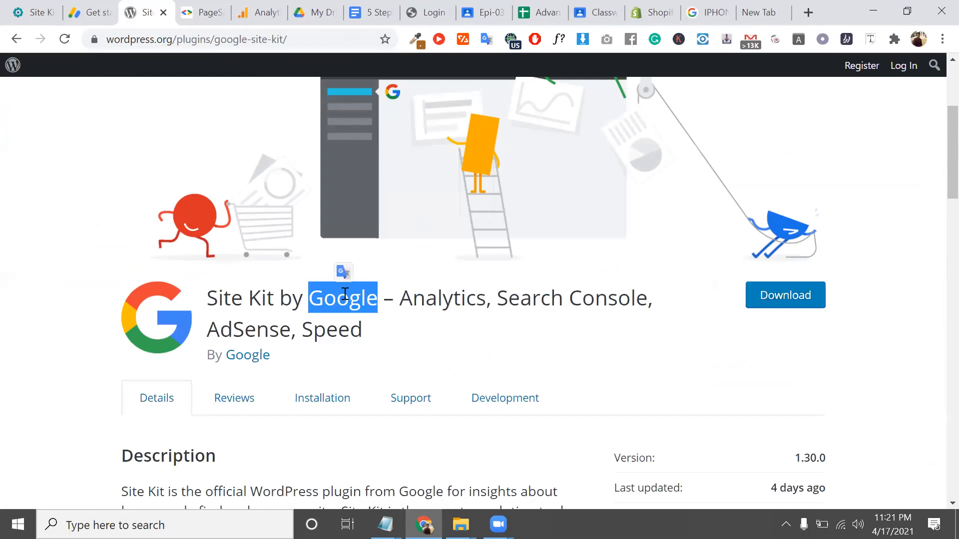
pyautogui.doubleClick(203, 39)
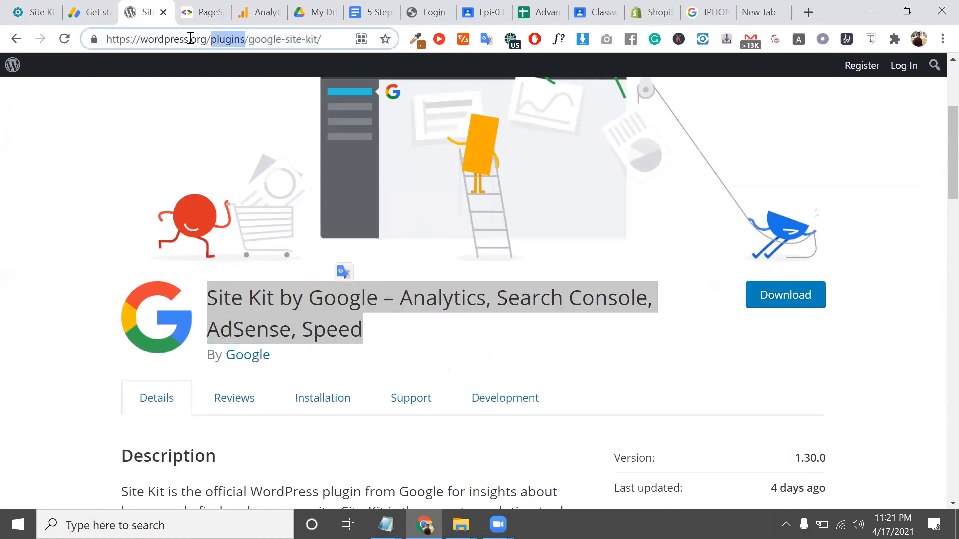
pyautogui.click(189, 40)
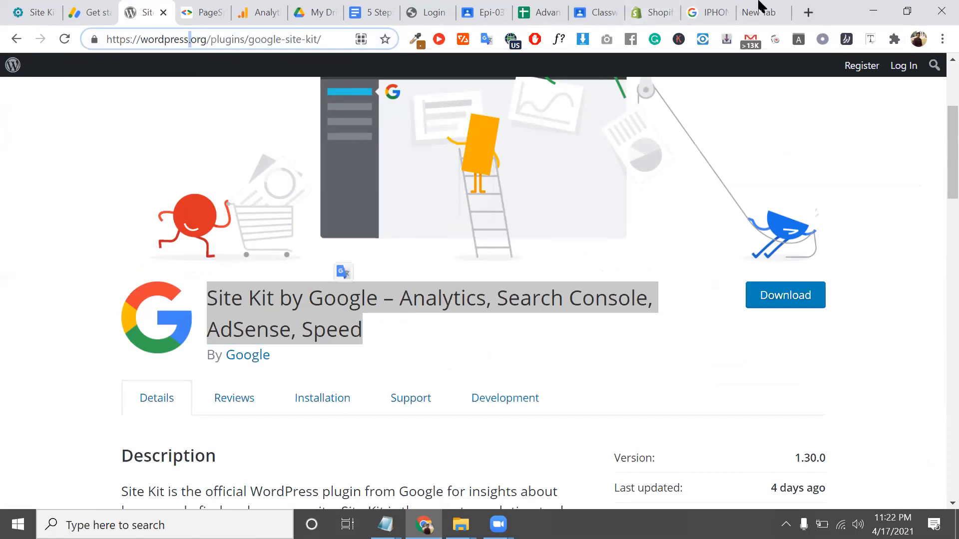
pyautogui.hotkey('ctrl', '9')
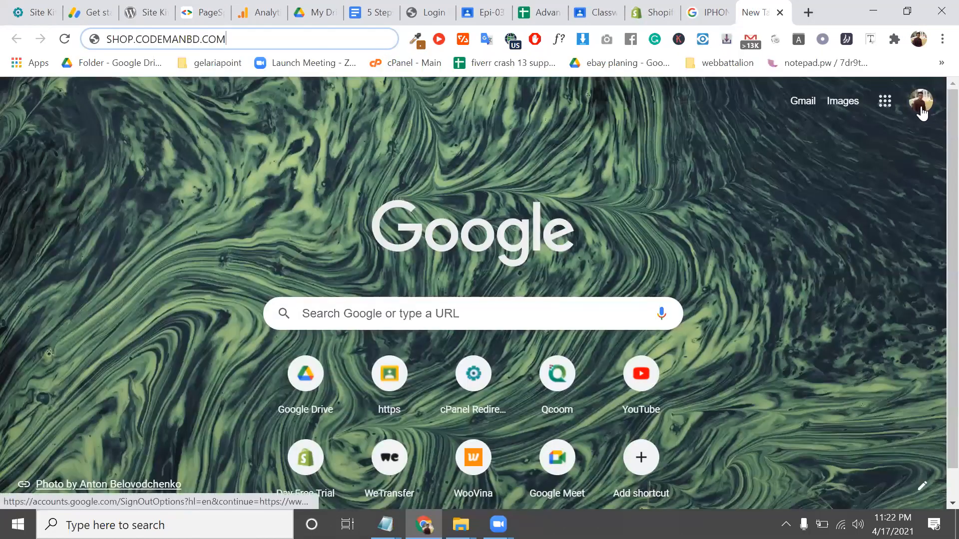
pyautogui.click(921, 107)
pyautogui.click(610, 186)
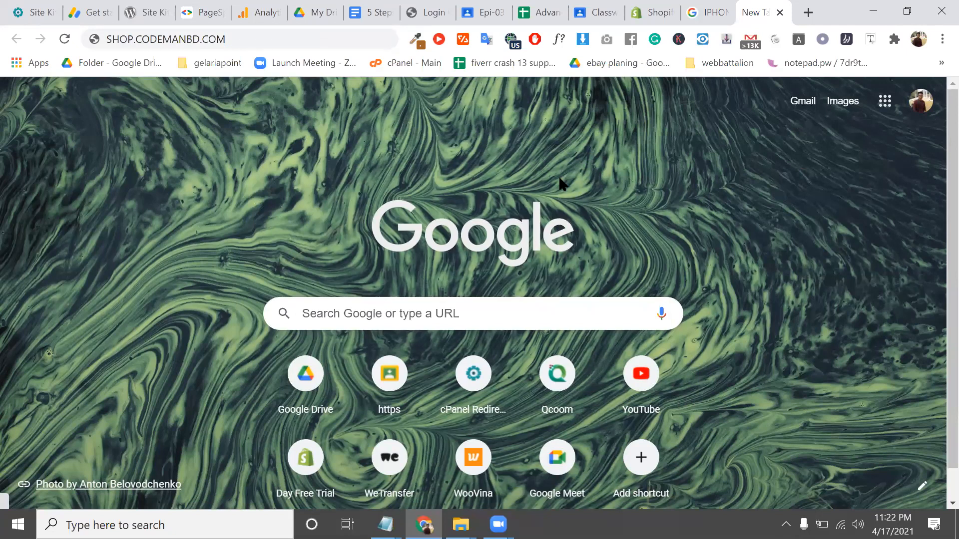
pyautogui.click(511, 40)
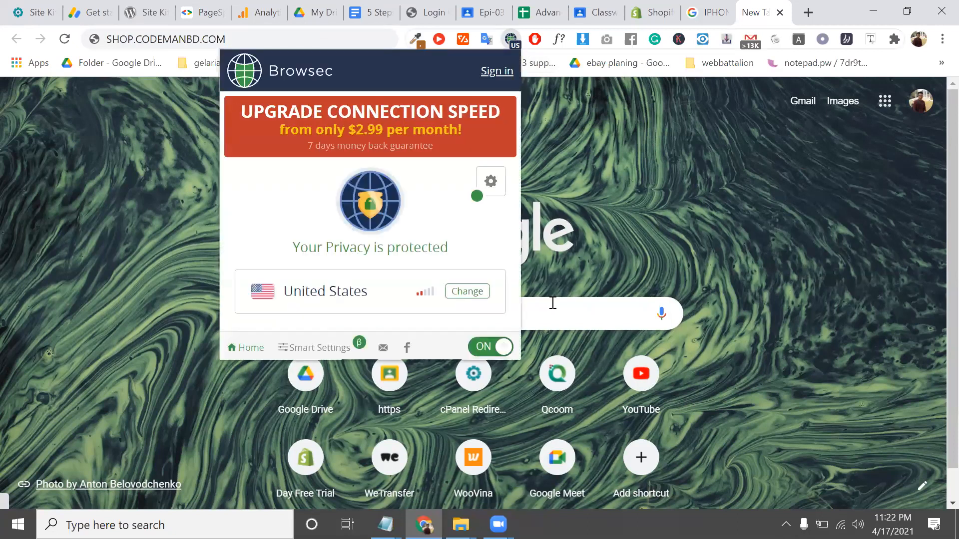
pyautogui.click(159, 258)
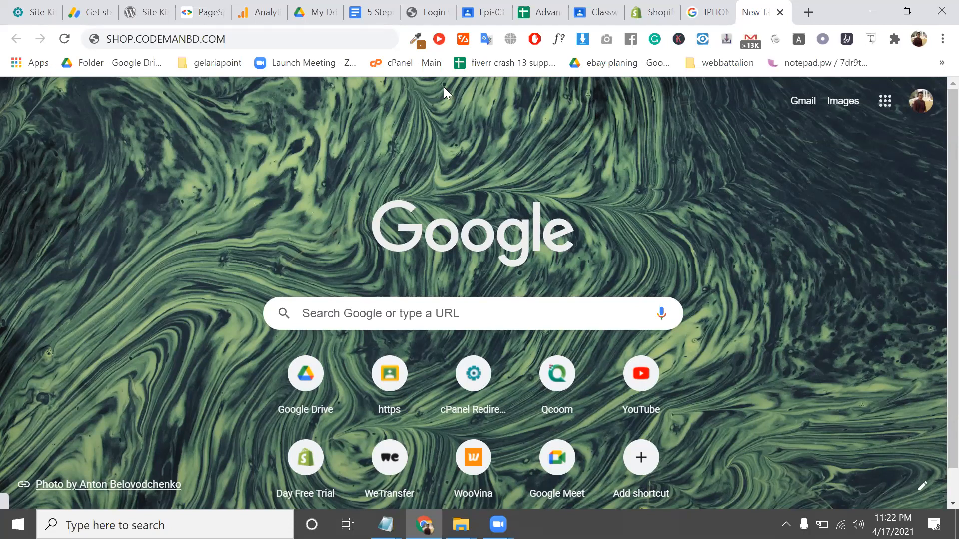
# On the Shopify pricing tab, highlight the Abandoned cart recovery, Gift cards and Professional reports rows
pyautogui.click(634, 7)
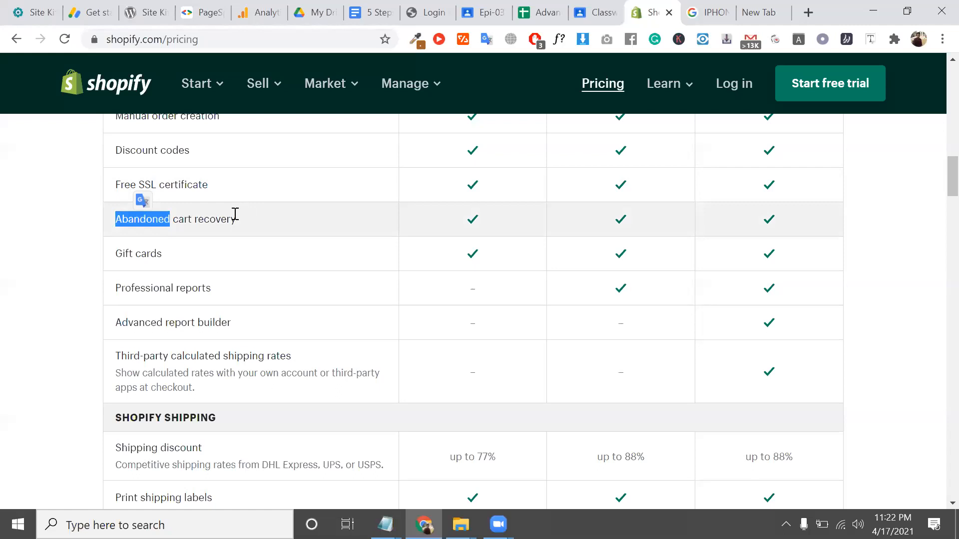
pyautogui.tripleClick(235, 214)
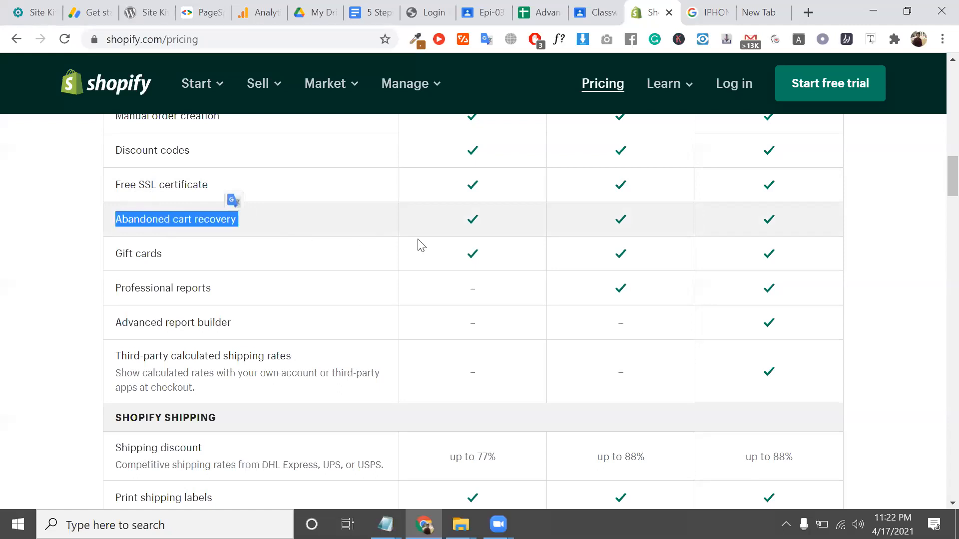
pyautogui.click(475, 220)
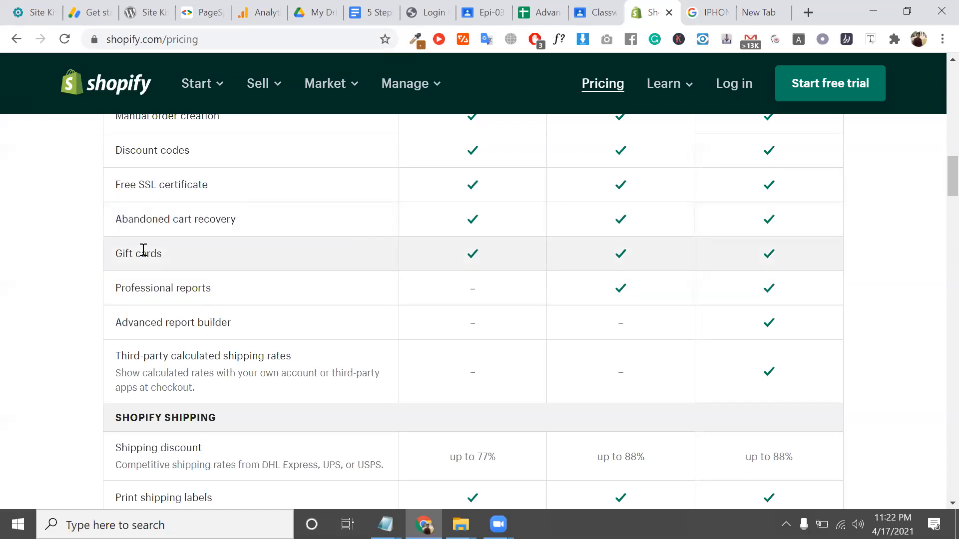
pyautogui.tripleClick(143, 252)
pyautogui.scroll(-1, 144, 252)
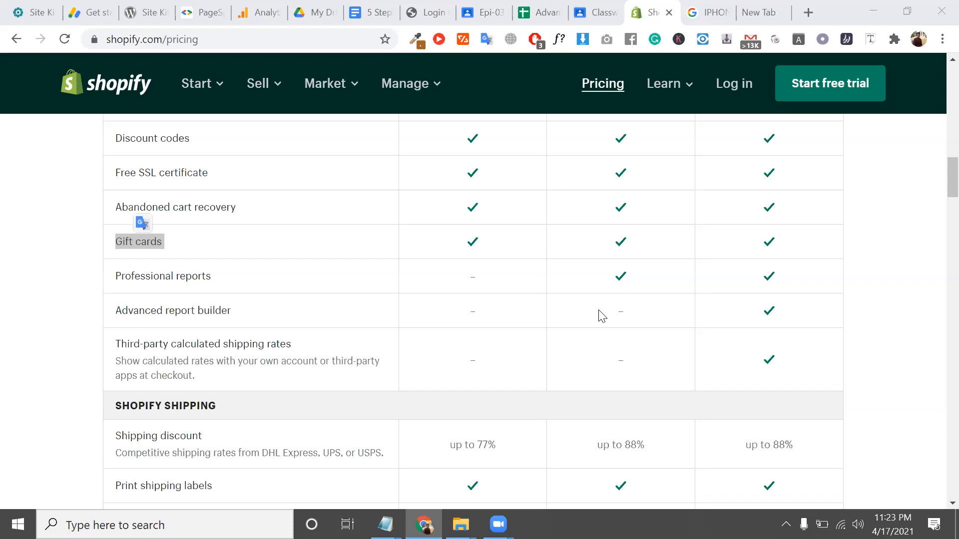
pyautogui.doubleClick(149, 242)
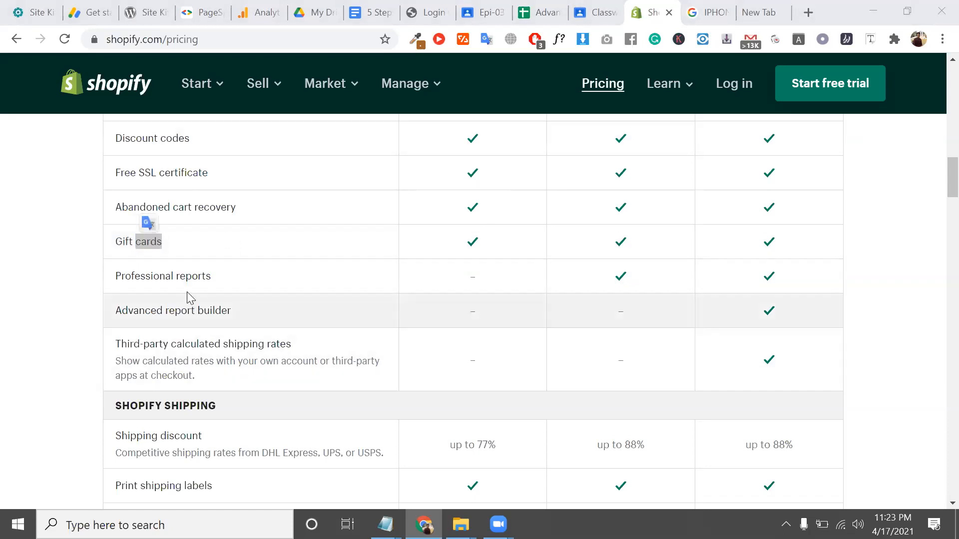
pyautogui.click(185, 288)
pyautogui.doubleClick(185, 285)
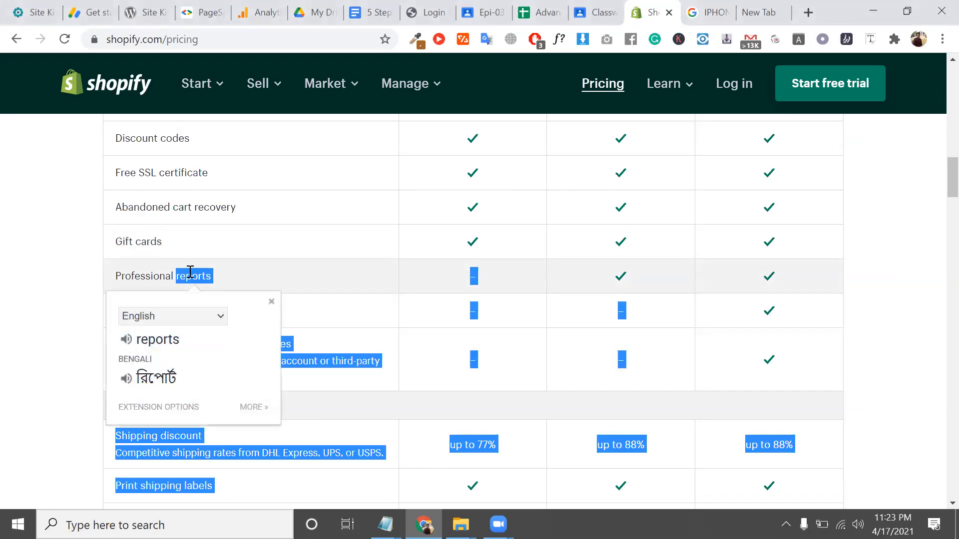
pyautogui.tripleClick(191, 273)
pyautogui.scroll(-3, 190, 273)
pyautogui.scroll(2, 192, 250)
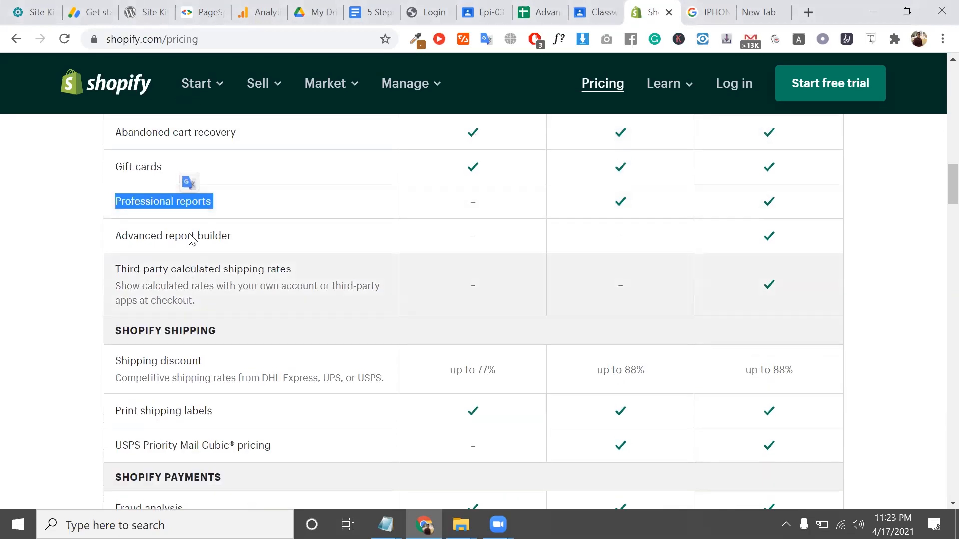
pyautogui.doubleClick(186, 208)
pyautogui.click(186, 209)
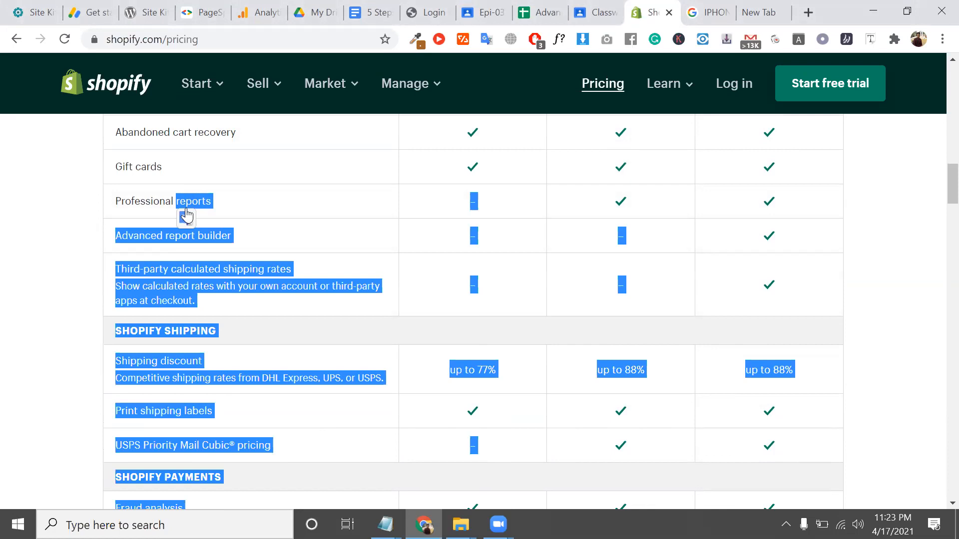
pyautogui.tripleClick(213, 233)
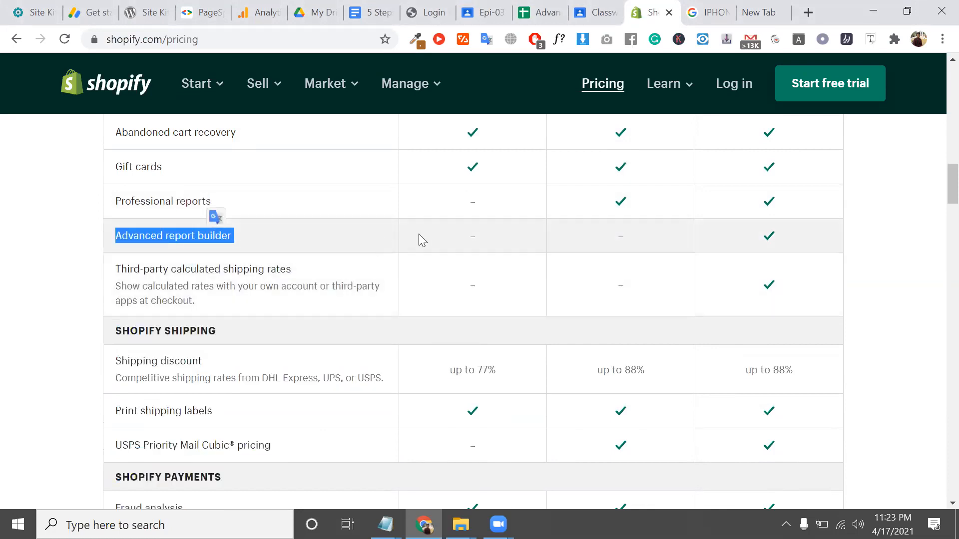
pyautogui.doubleClick(474, 236)
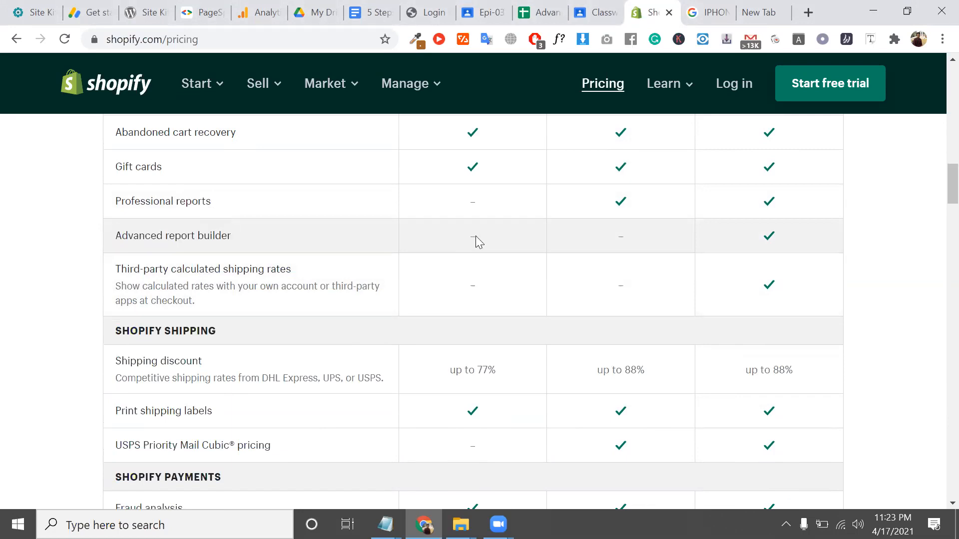
pyautogui.doubleClick(474, 202)
pyautogui.click(620, 205)
pyautogui.tripleClick(159, 235)
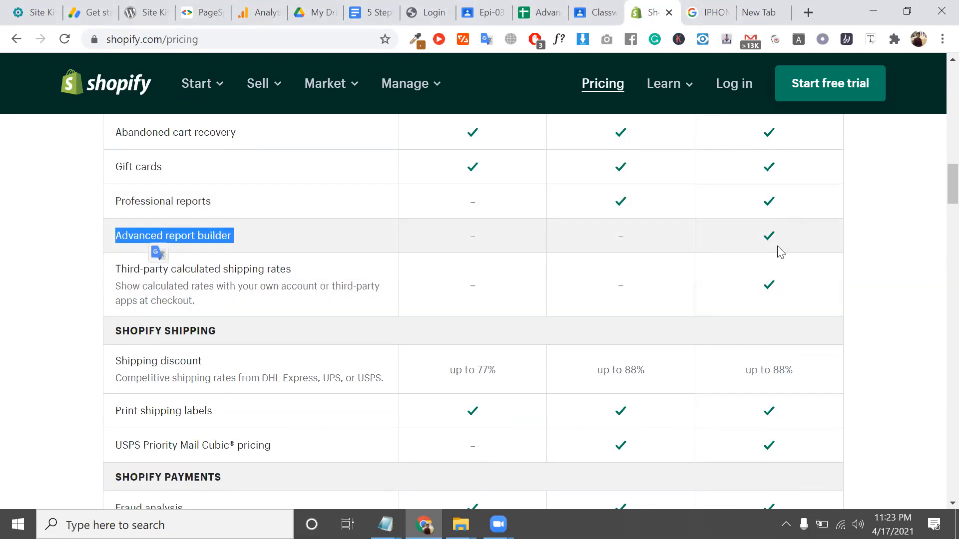
pyautogui.click(783, 244)
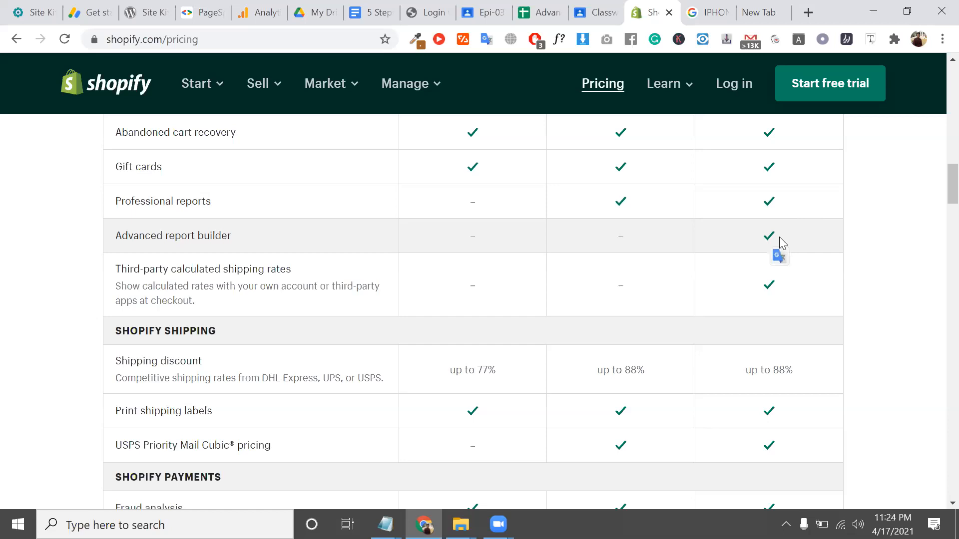
pyautogui.tripleClick(236, 265)
pyautogui.scroll(-2, 239, 271)
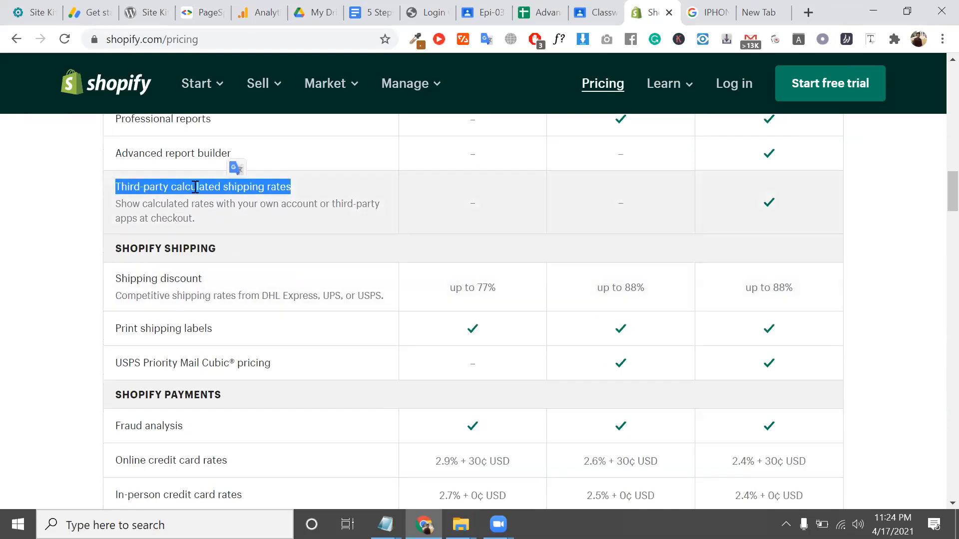
pyautogui.doubleClick(195, 187)
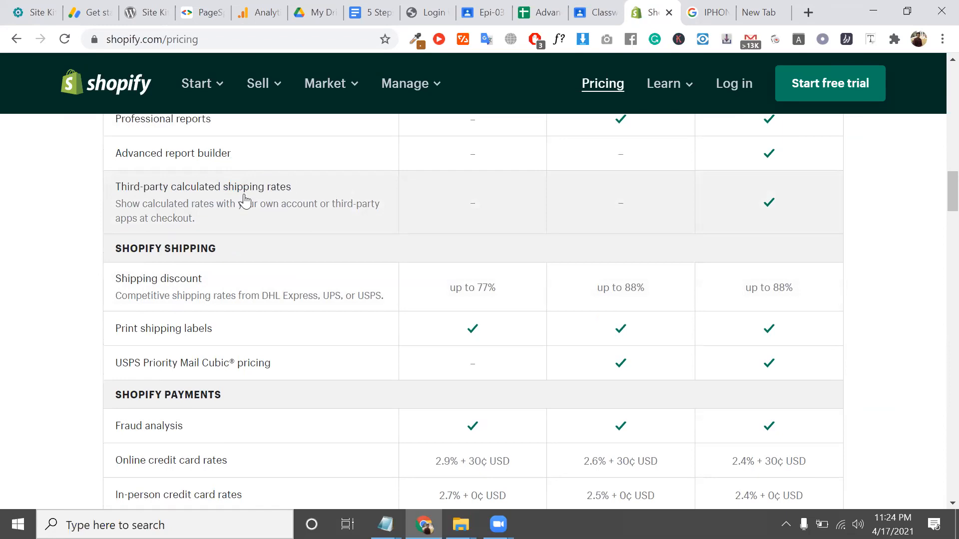
pyautogui.doubleClick(243, 195)
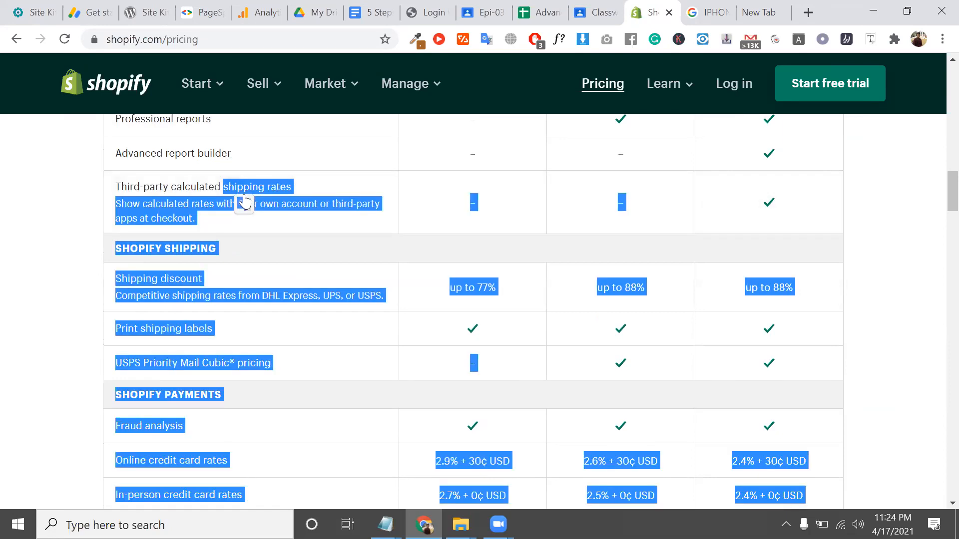
pyautogui.tripleClick(287, 209)
pyautogui.click(287, 209)
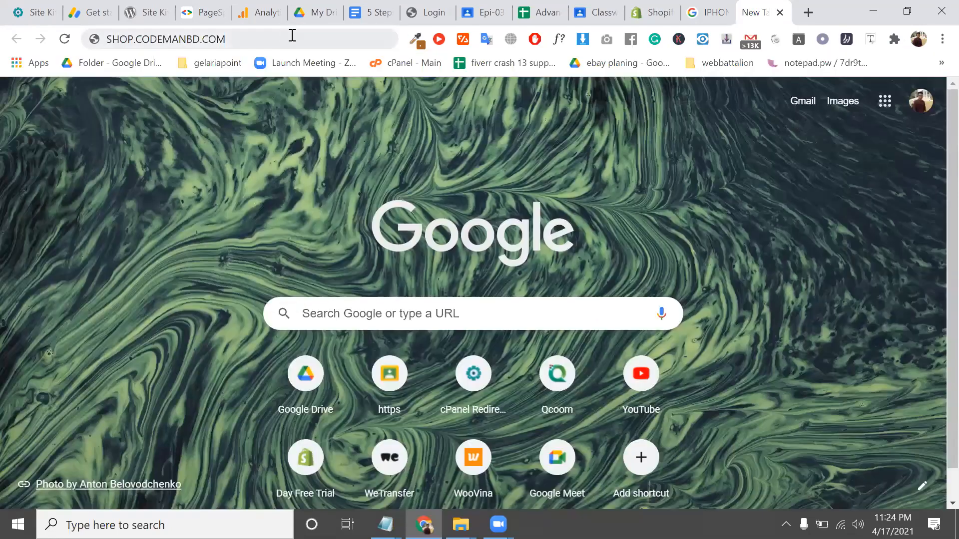
# Search Google for fedex from the new tab's address bar using the FedEx suggestion
pyautogui.click(292, 35)
pyautogui.write('FED')
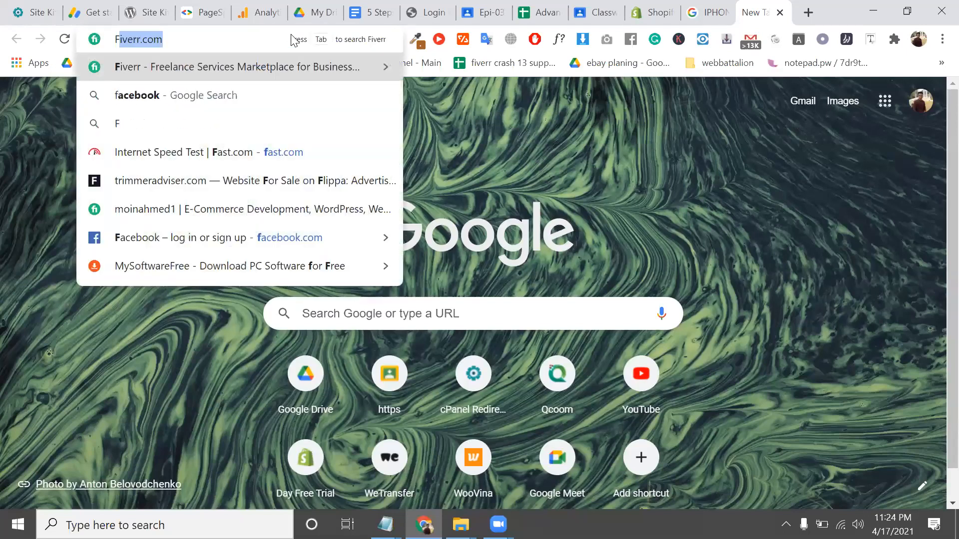
pyautogui.press('Down')
pyautogui.press('Return')
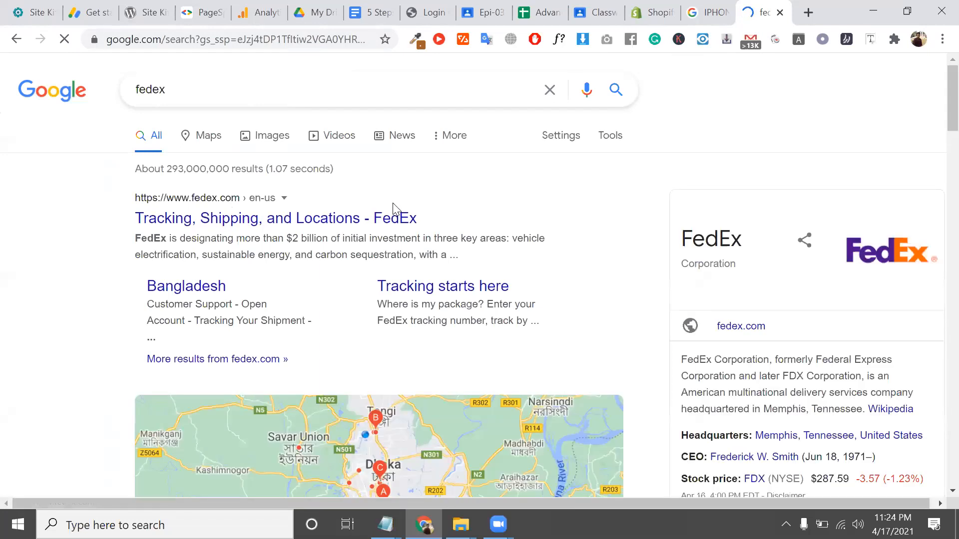
pyautogui.scroll(-1, 877, 222)
pyautogui.scroll(3, 877, 222)
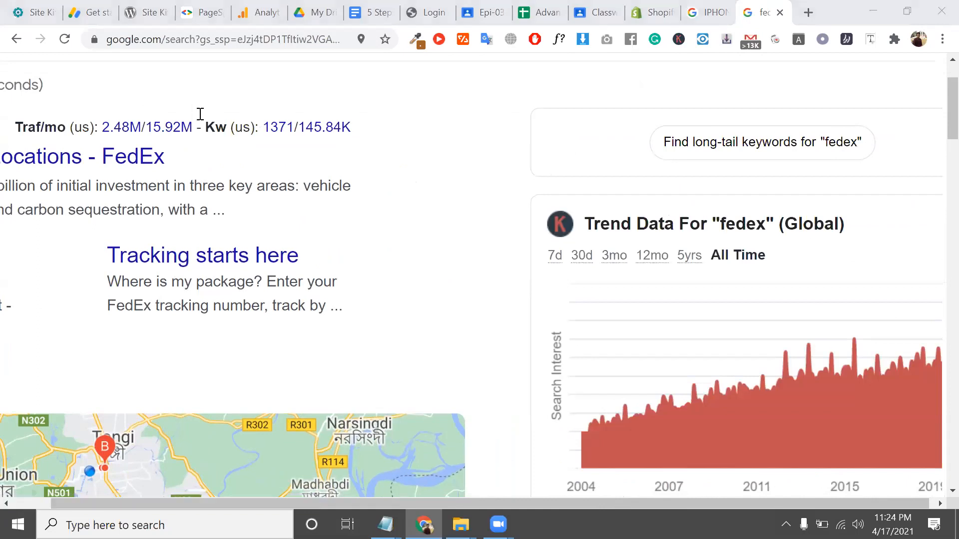
pyautogui.scroll(2, 200, 117)
pyautogui.scroll(-3, 200, 115)
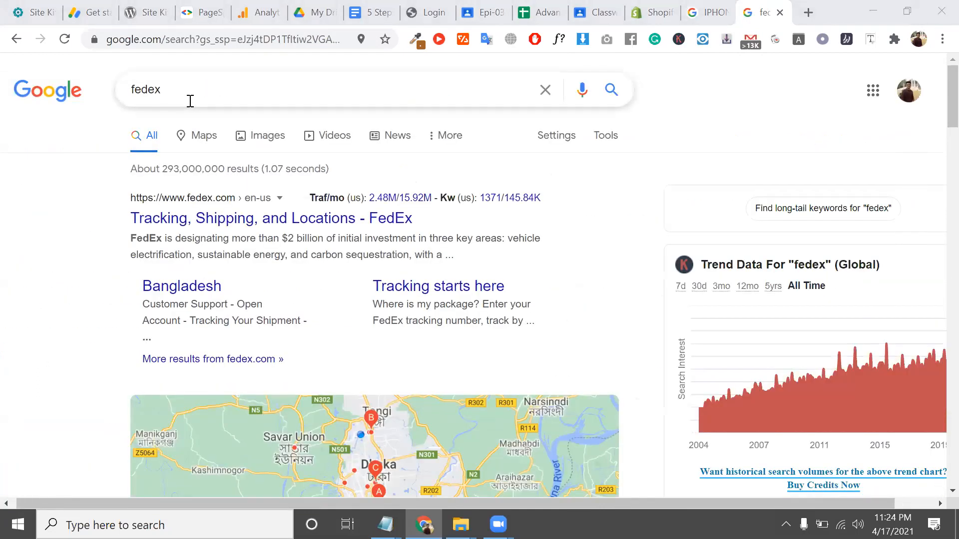
# Replace the search term with UPS and search for ups – United Parcel Service
pyautogui.doubleClick(190, 101)
pyautogui.write('I')
pyautogui.press('BackSpace')
pyautogui.write('UPS')
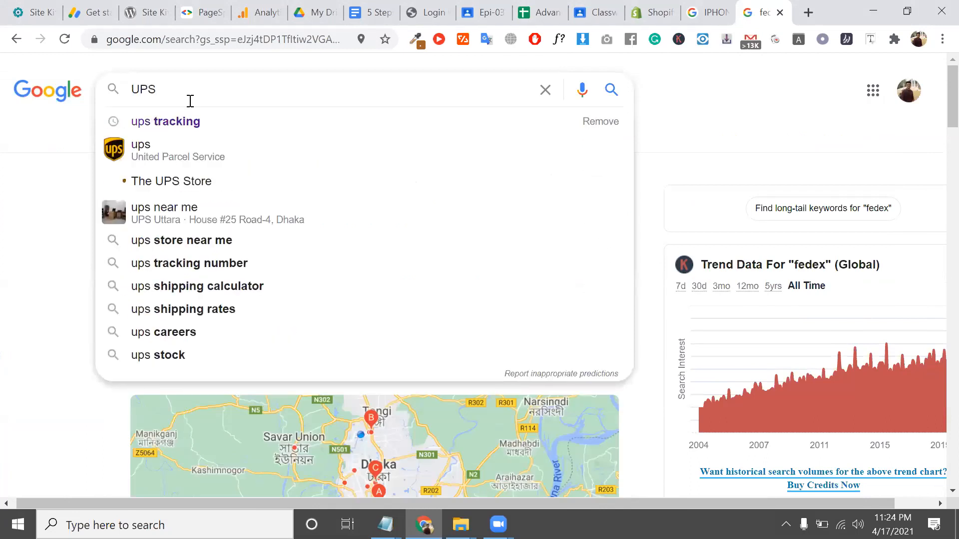
pyautogui.click(140, 148)
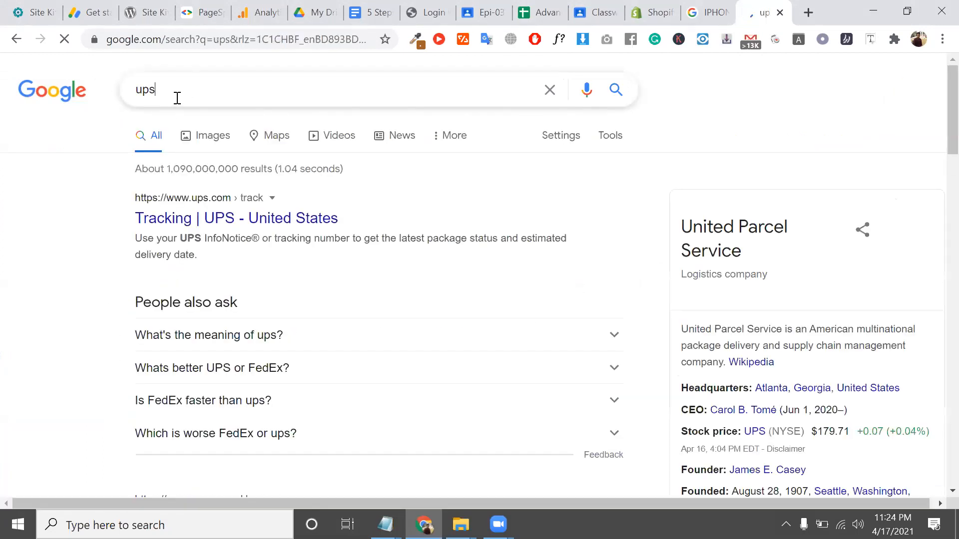
# Replace the search term with DHL and run the search
pyautogui.doubleClick(177, 98)
pyautogui.write('DCL')
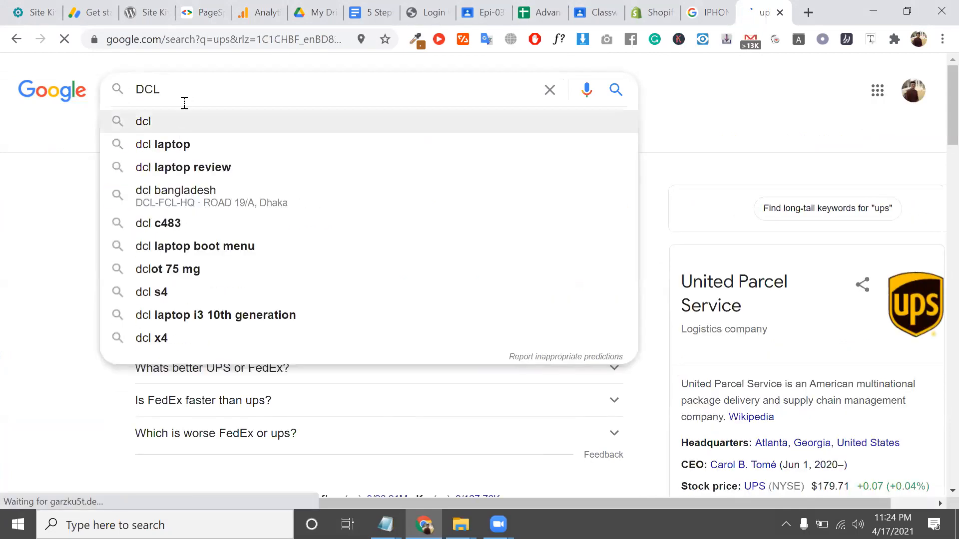
pyautogui.press('BackSpace')
pyautogui.write('HL')
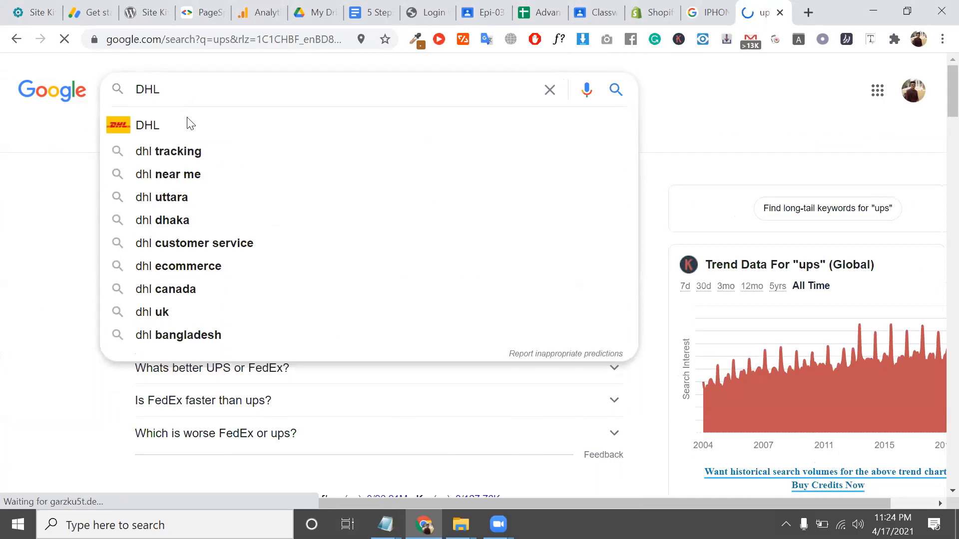
pyautogui.click(187, 122)
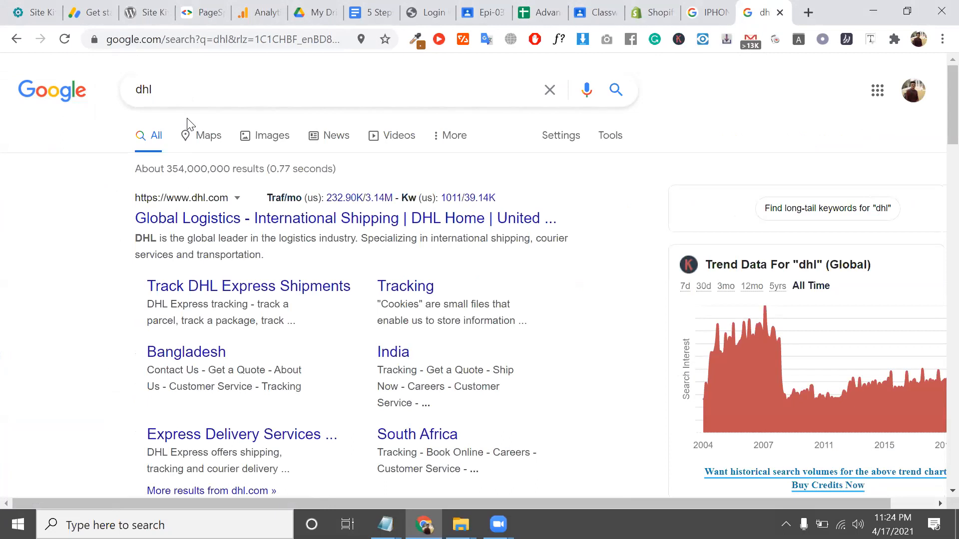
# Highlight the third-party shipping rates description, glancing at the dhl results tab in between
pyautogui.click(675, 4)
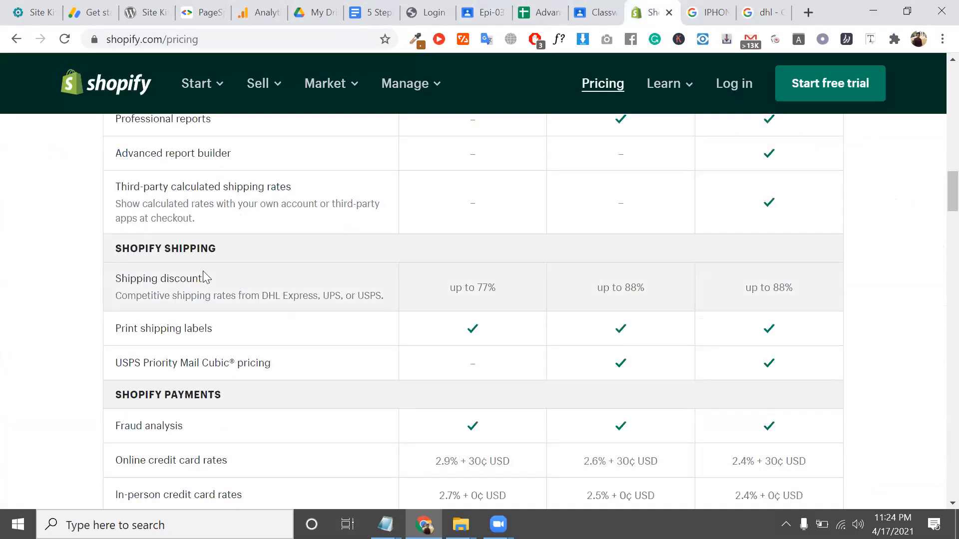
pyautogui.scroll(1, 189, 250)
pyautogui.tripleClick(293, 234)
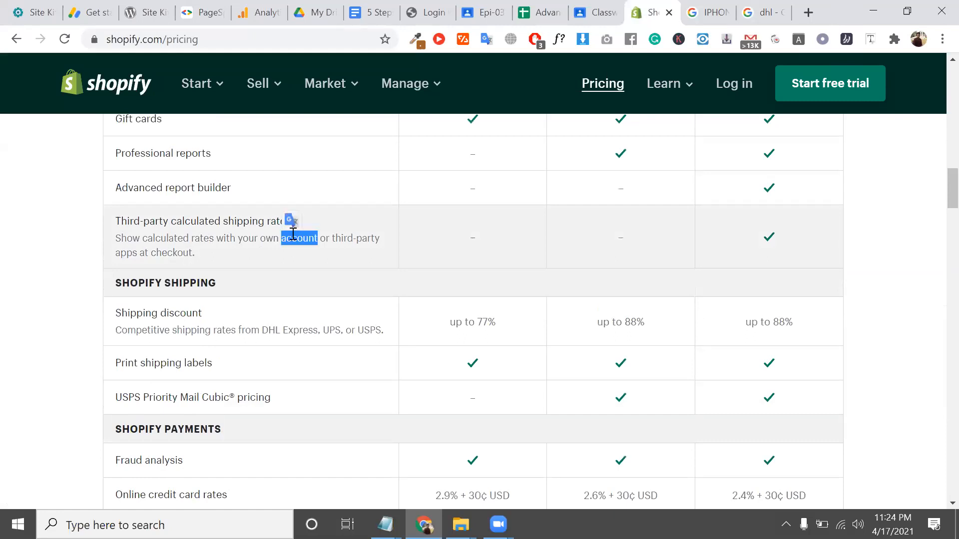
pyautogui.click(759, 7)
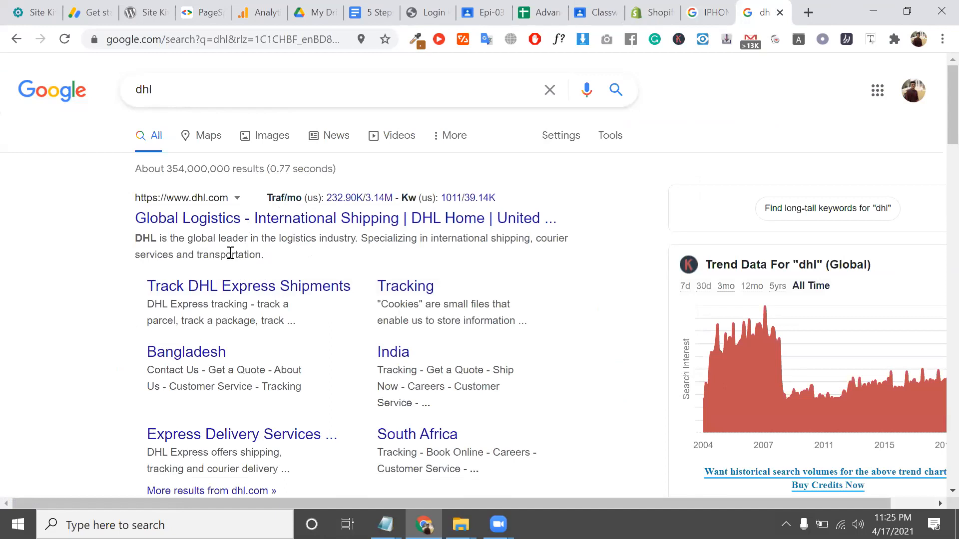
pyautogui.click(652, 12)
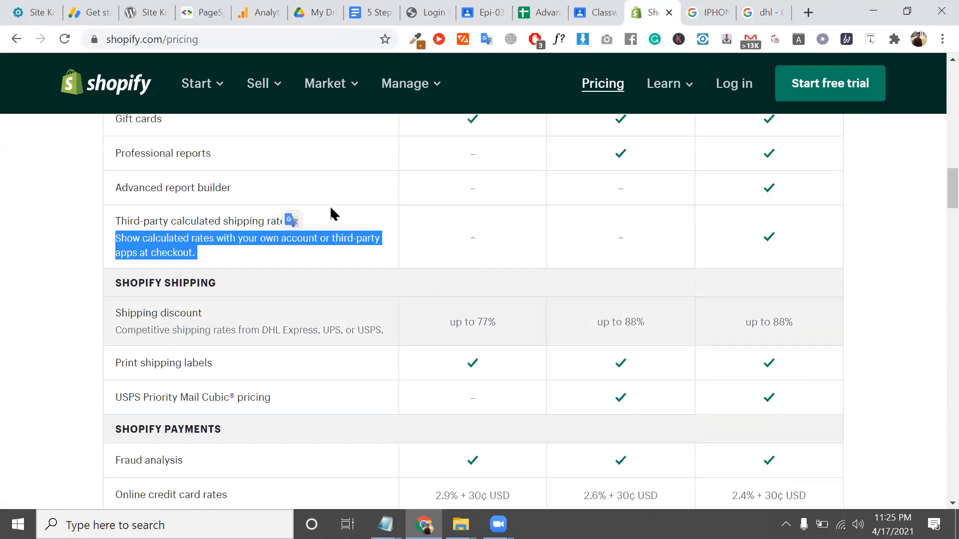
pyautogui.scroll(-1, 405, 247)
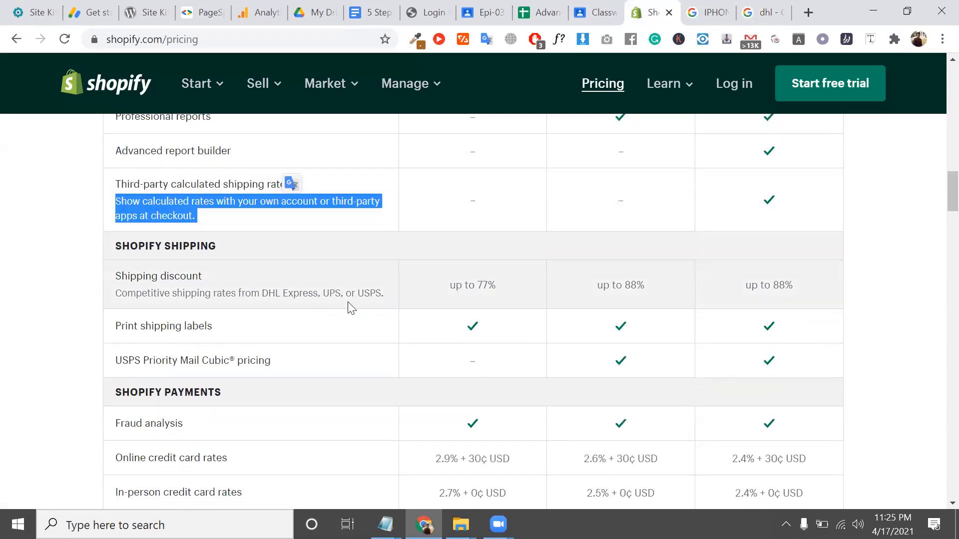
# Highlight the shipping discount sentence and its carriers DHL Express, UPS and USPS
pyautogui.tripleClick(338, 293)
pyautogui.scroll(-1, 325, 298)
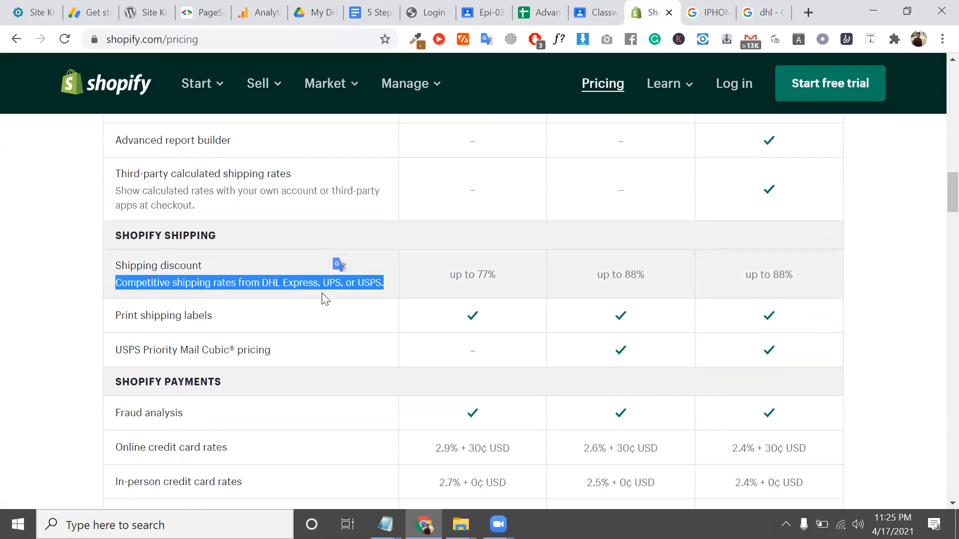
pyautogui.click(270, 275)
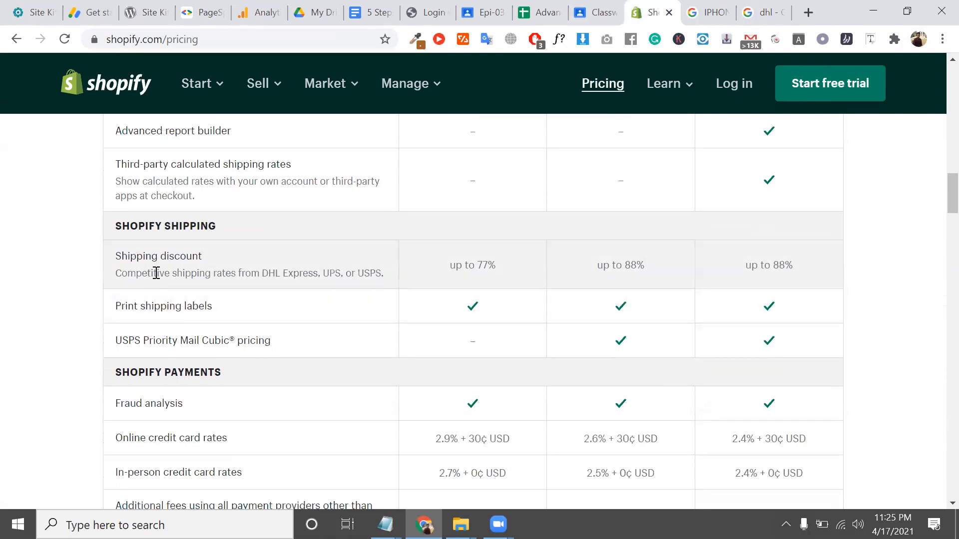
pyautogui.doubleClick(156, 273)
pyautogui.doubleClick(274, 274)
pyautogui.doubleClick(295, 275)
pyautogui.doubleClick(325, 274)
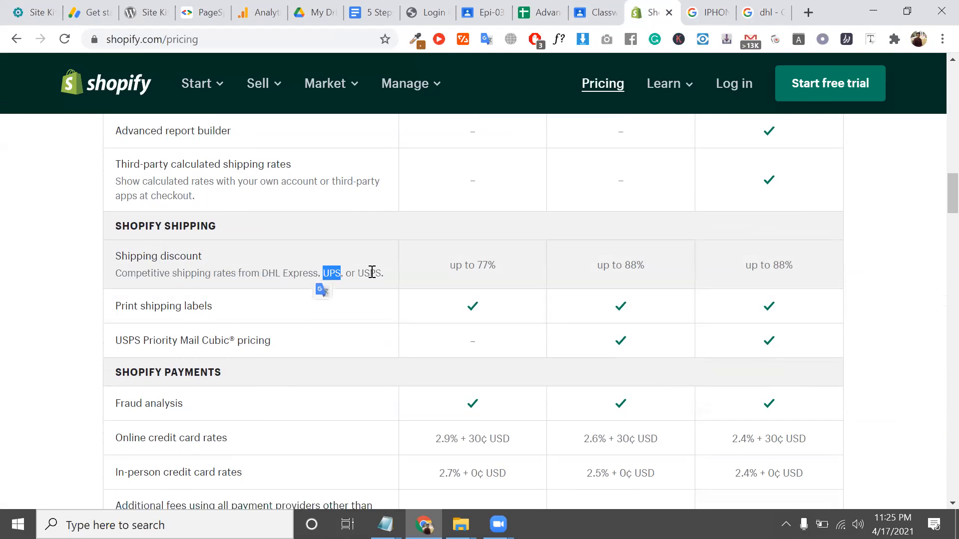
pyautogui.doubleClick(371, 272)
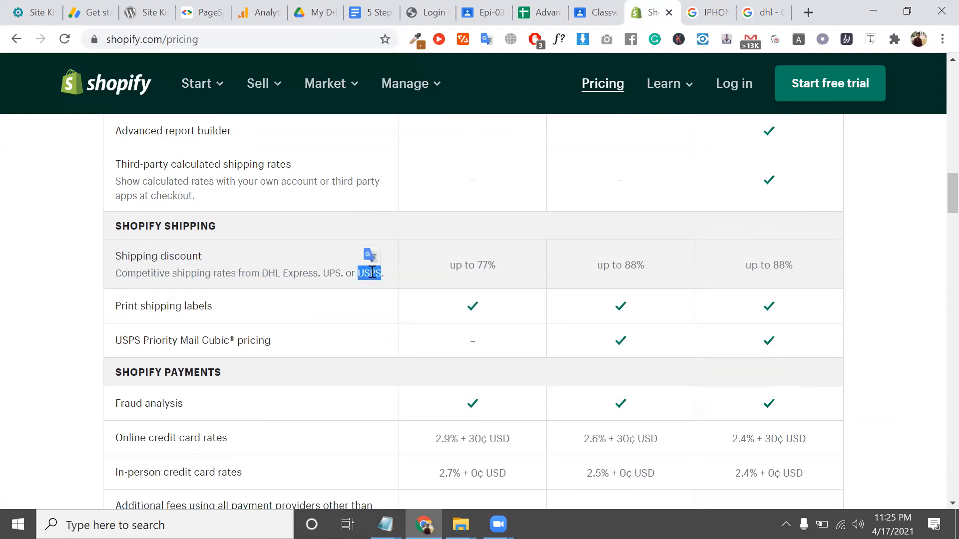
pyautogui.click(488, 265)
# Highlight the up to 77% and up to 88% discount figures, then the description line
pyautogui.doubleClick(489, 264)
pyautogui.doubleClick(484, 264)
pyautogui.doubleClick(633, 265)
pyautogui.tripleClick(633, 264)
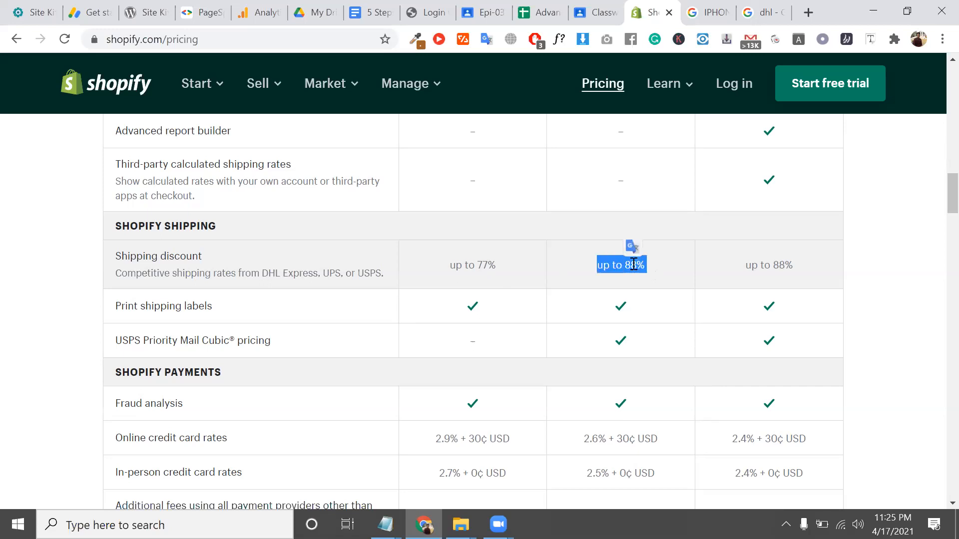
pyautogui.click(291, 270)
pyautogui.tripleClick(291, 270)
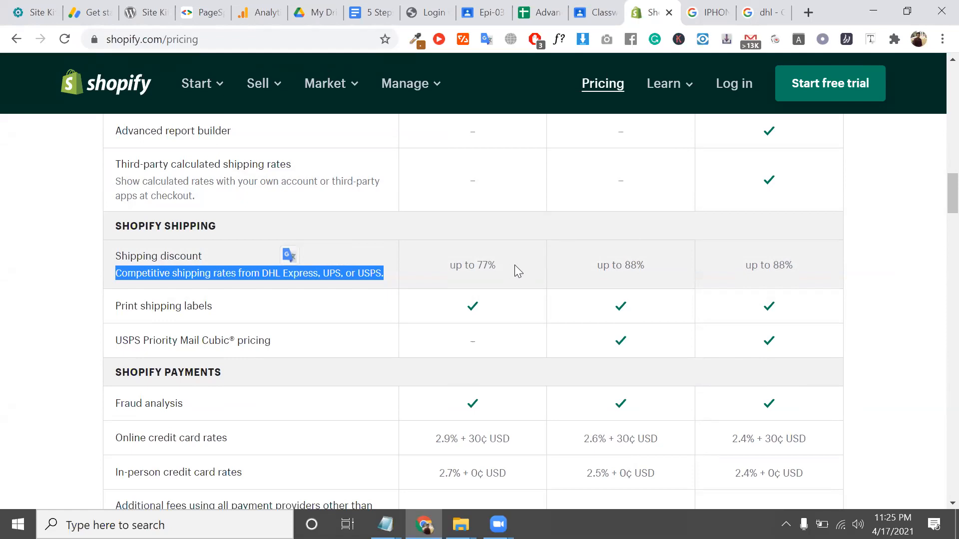
pyautogui.scroll(-1, 514, 267)
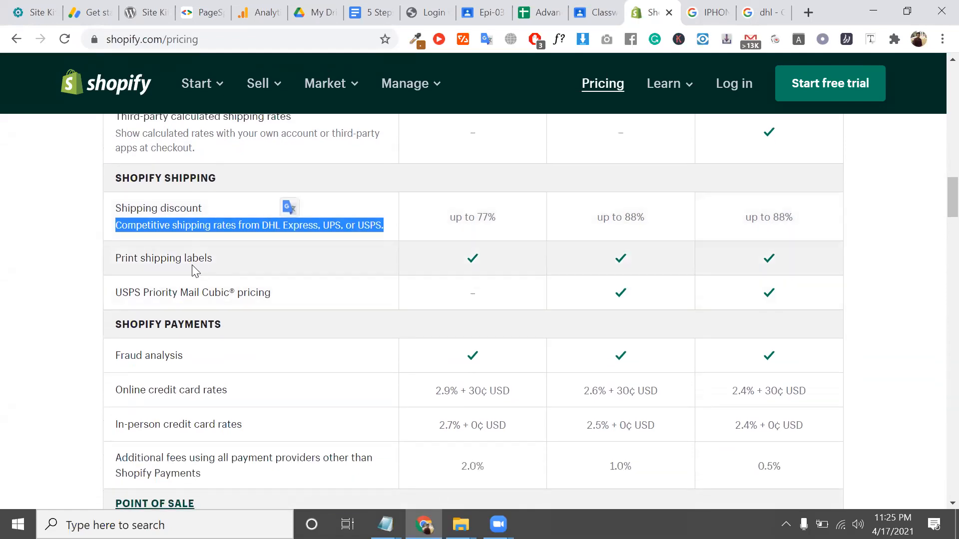
pyautogui.tripleClick(192, 261)
pyautogui.scroll(-1, 190, 255)
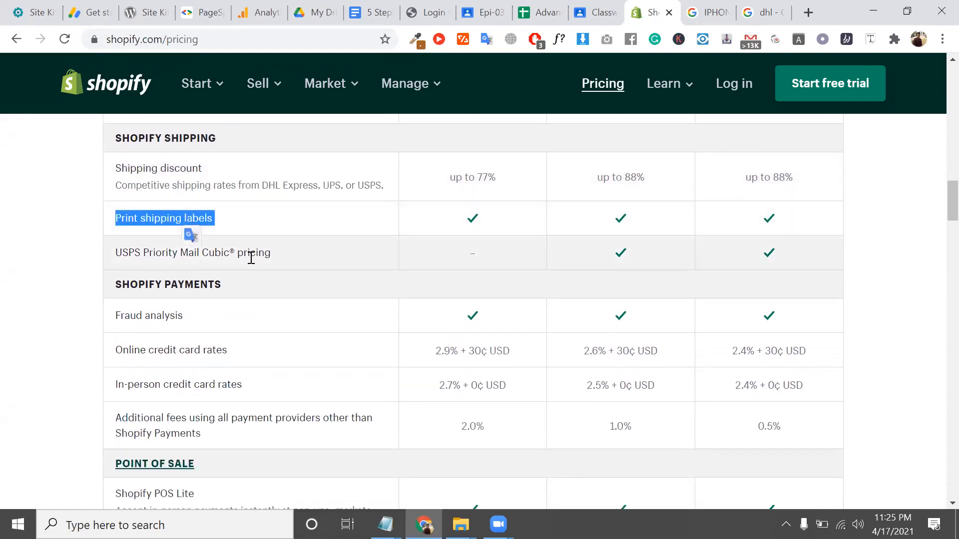
pyautogui.click(230, 222)
pyautogui.tripleClick(173, 248)
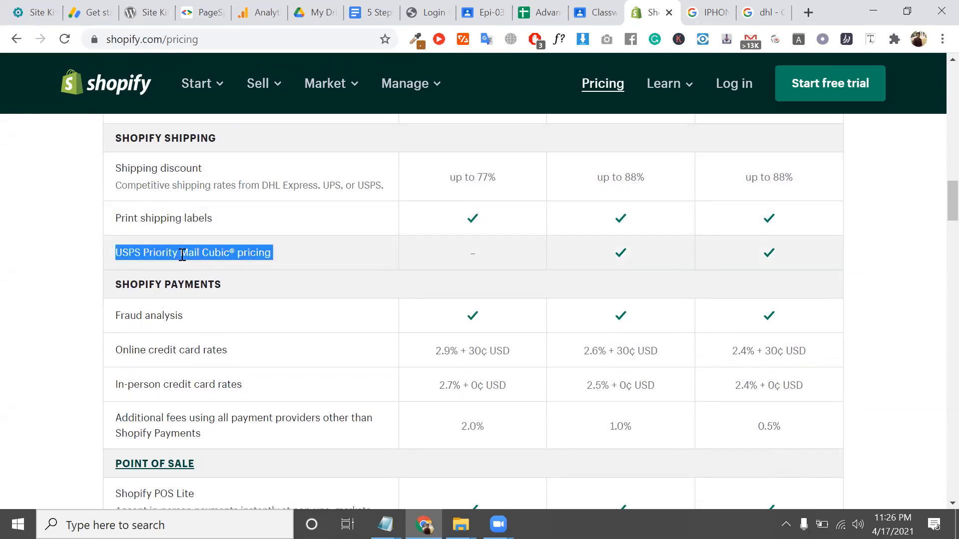
pyautogui.scroll(-1, 177, 252)
pyautogui.doubleClick(156, 223)
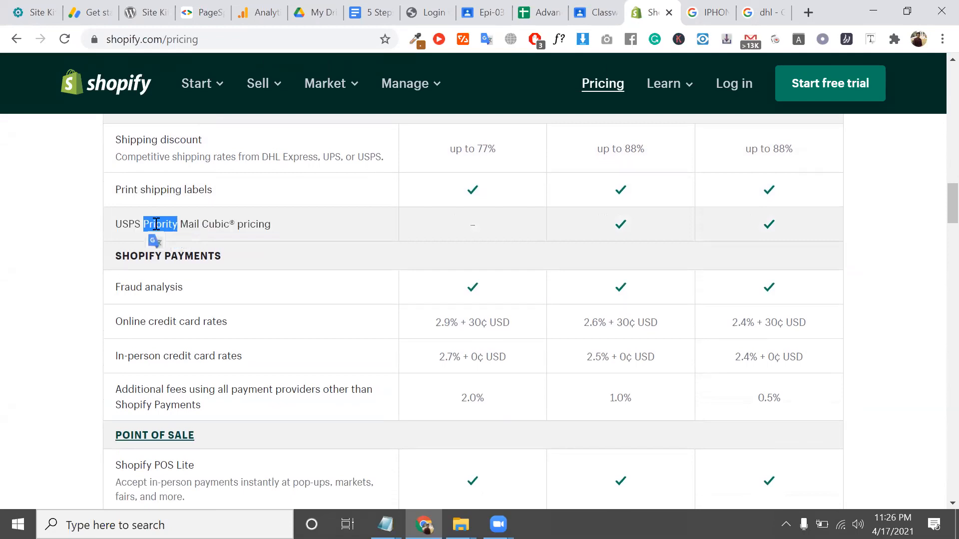
pyautogui.tripleClick(156, 223)
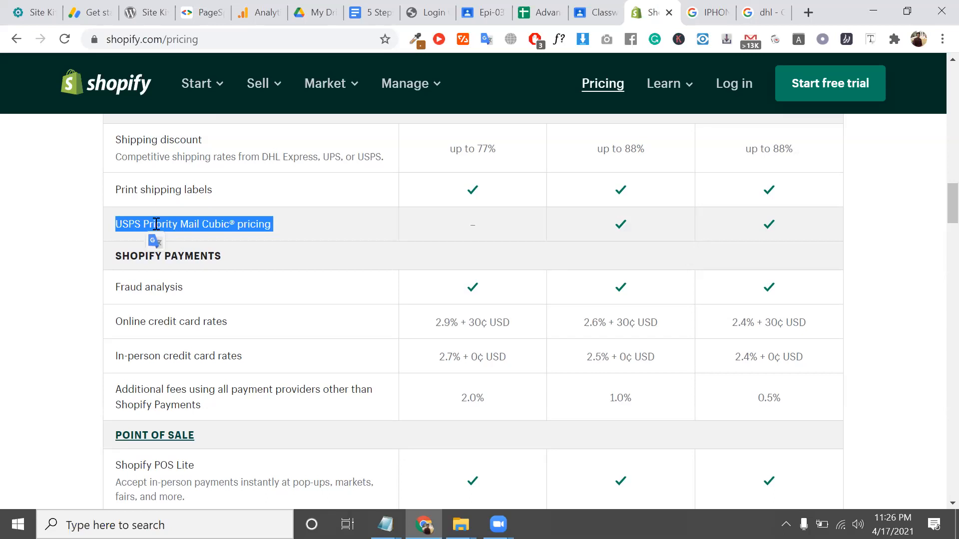
pyautogui.click(476, 227)
pyautogui.doubleClick(476, 227)
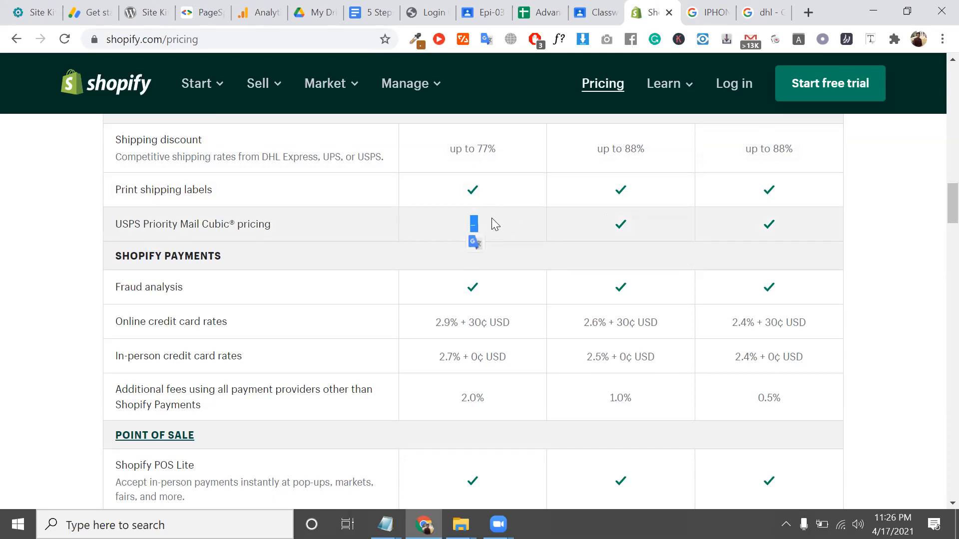
pyautogui.doubleClick(632, 226)
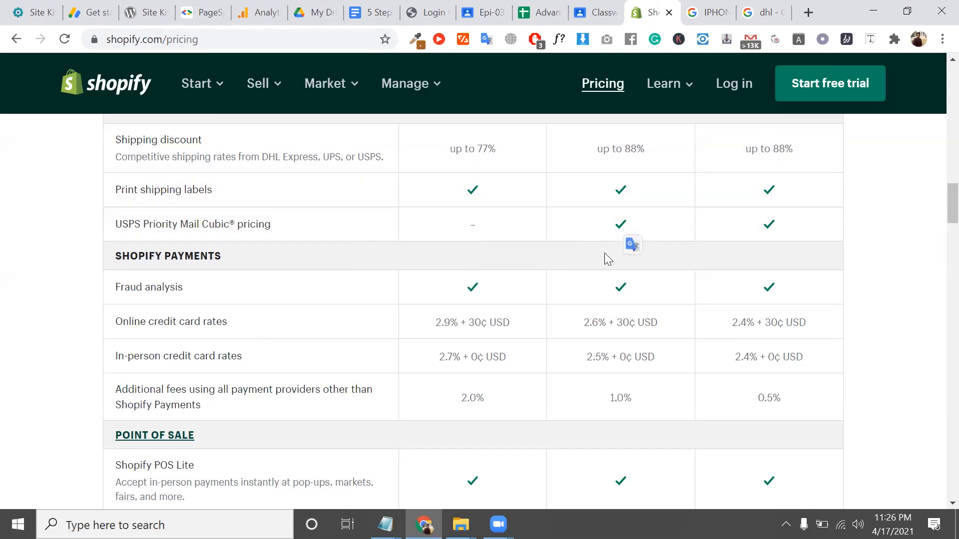
pyautogui.tripleClick(172, 287)
pyautogui.scroll(-1, 173, 287)
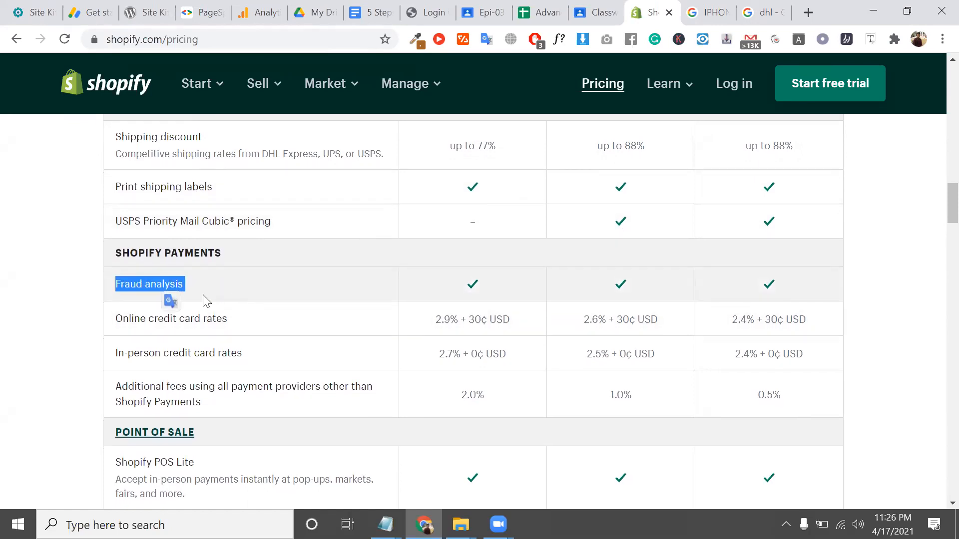
pyautogui.doubleClick(163, 285)
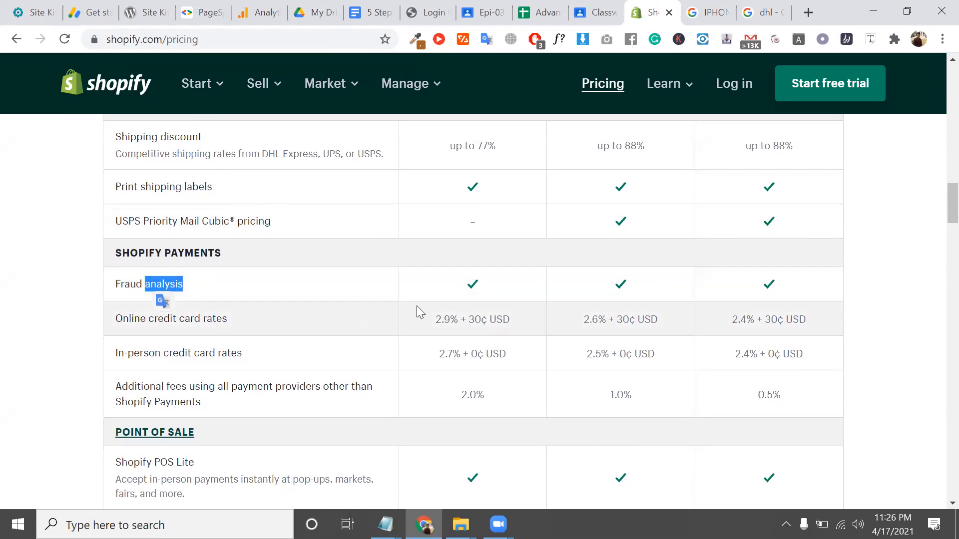
pyautogui.click(478, 286)
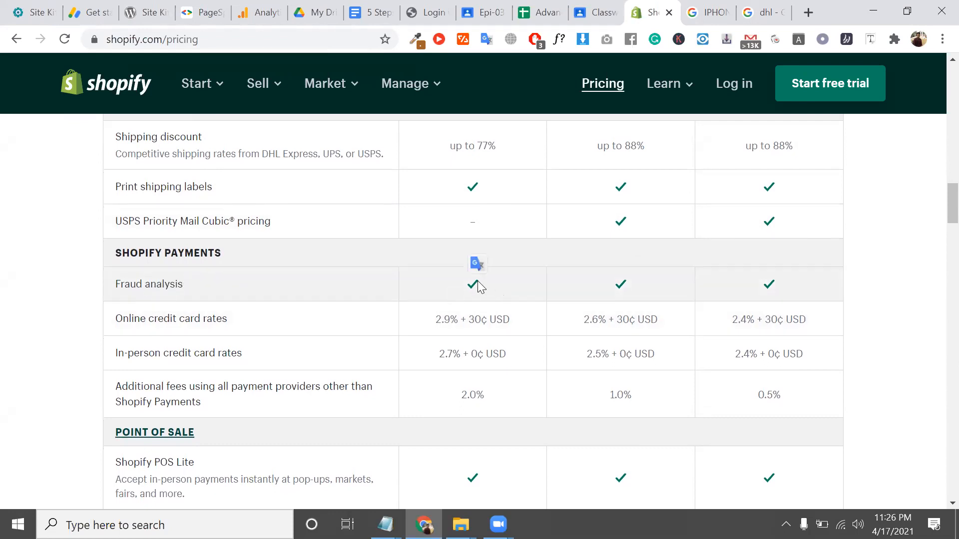
pyautogui.tripleClick(197, 253)
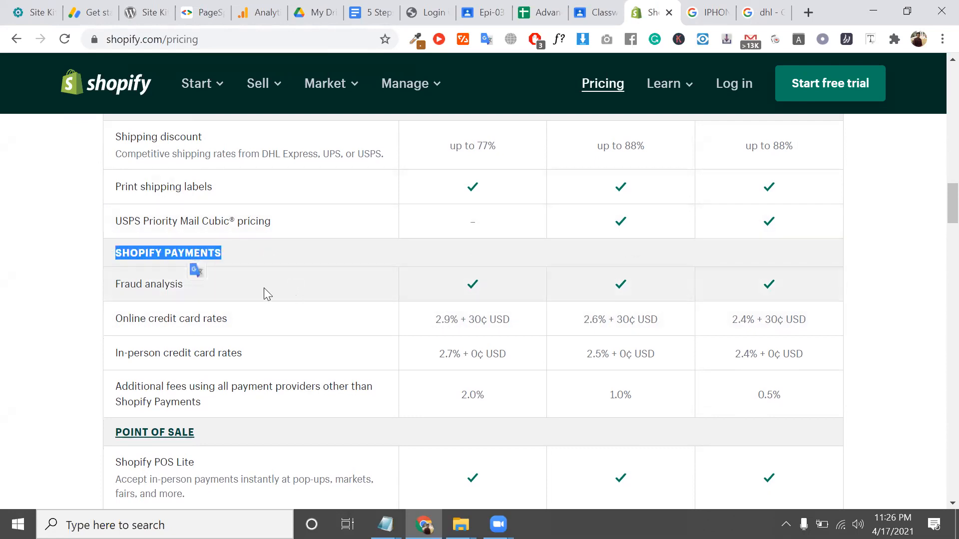
# Highlight the Online credit card rates label and each plan's online rate, including 2.9 and 2.4
pyautogui.scroll(-1, 257, 283)
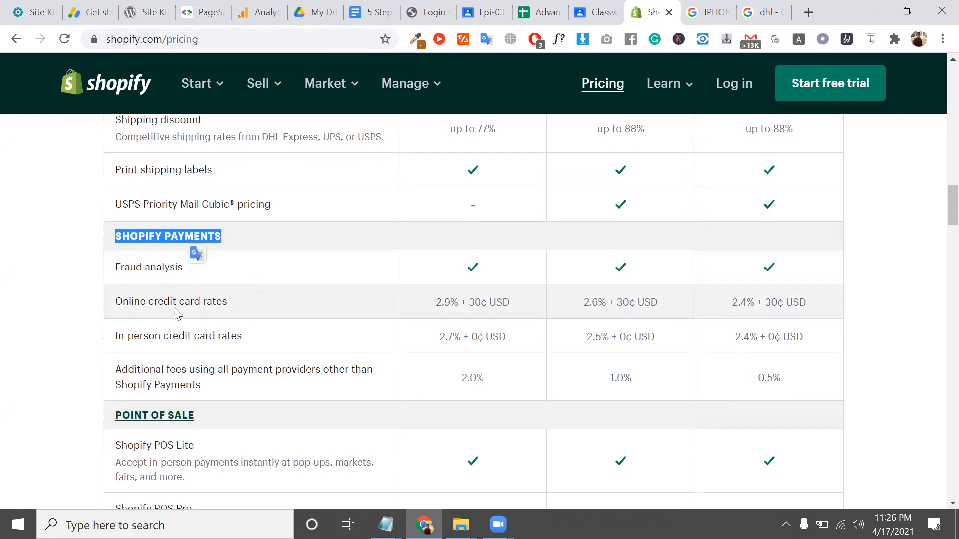
pyautogui.doubleClick(167, 299)
pyautogui.click(167, 299)
pyautogui.scroll(-2, 168, 295)
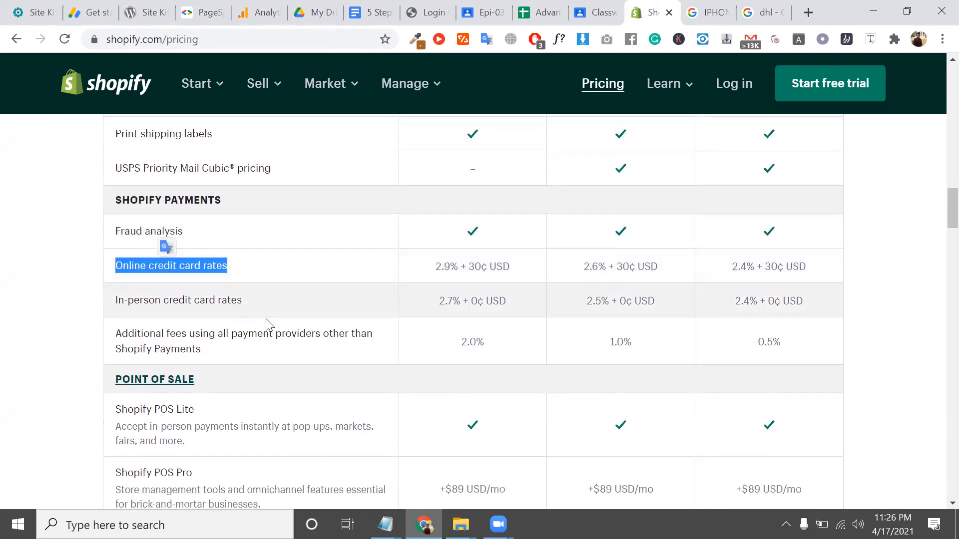
pyautogui.moveTo(450, 269); pyautogui.dragTo(436, 268)
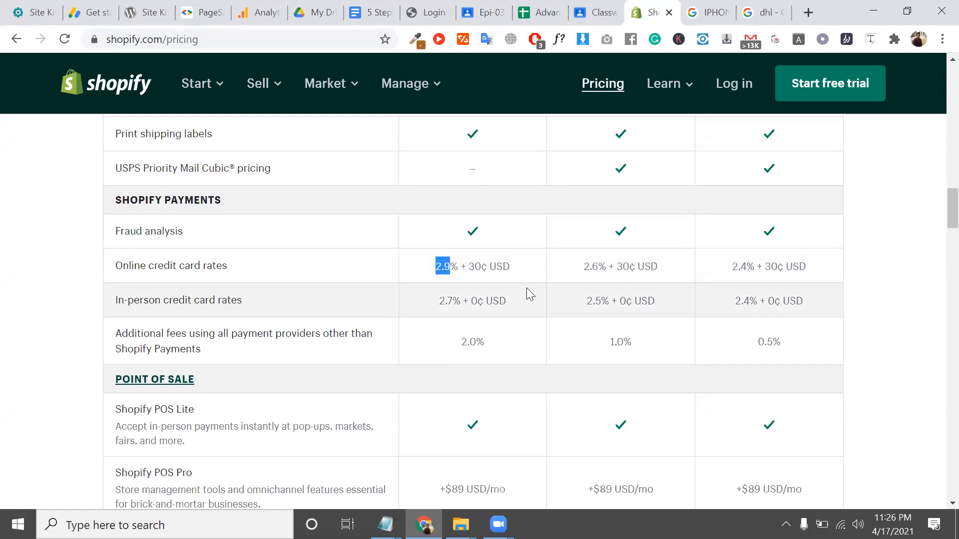
pyautogui.doubleClick(499, 267)
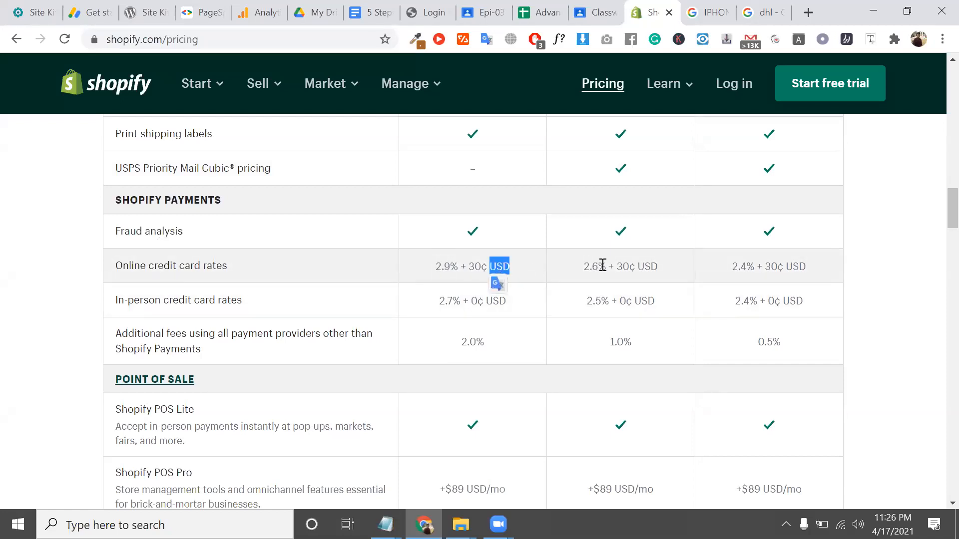
pyautogui.doubleClick(601, 266)
pyautogui.doubleClick(739, 265)
# Highlight the In-person credit card rates label, its rates including 2.5, and the additional fees row
pyautogui.tripleClick(216, 302)
pyautogui.doubleClick(456, 301)
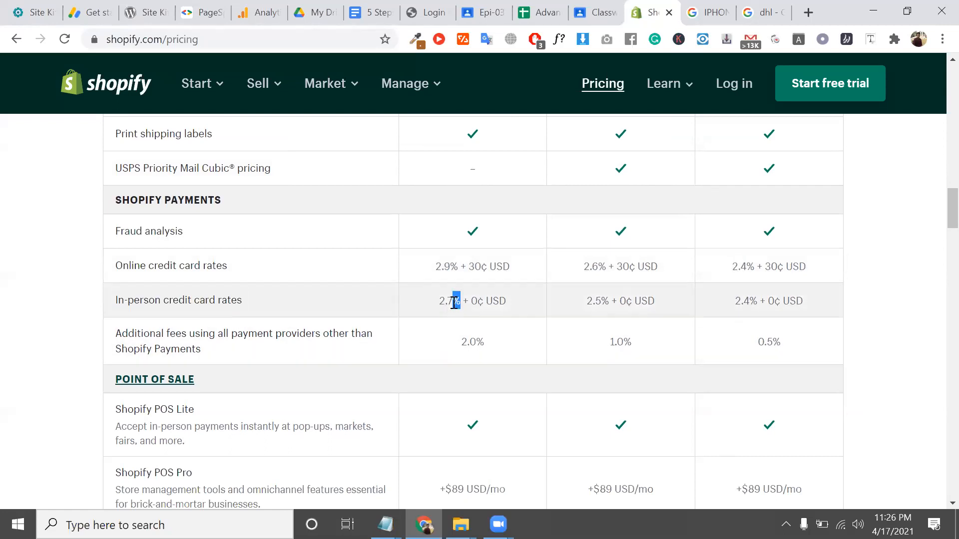
pyautogui.doubleClick(594, 301)
pyautogui.scroll(-2, 214, 242)
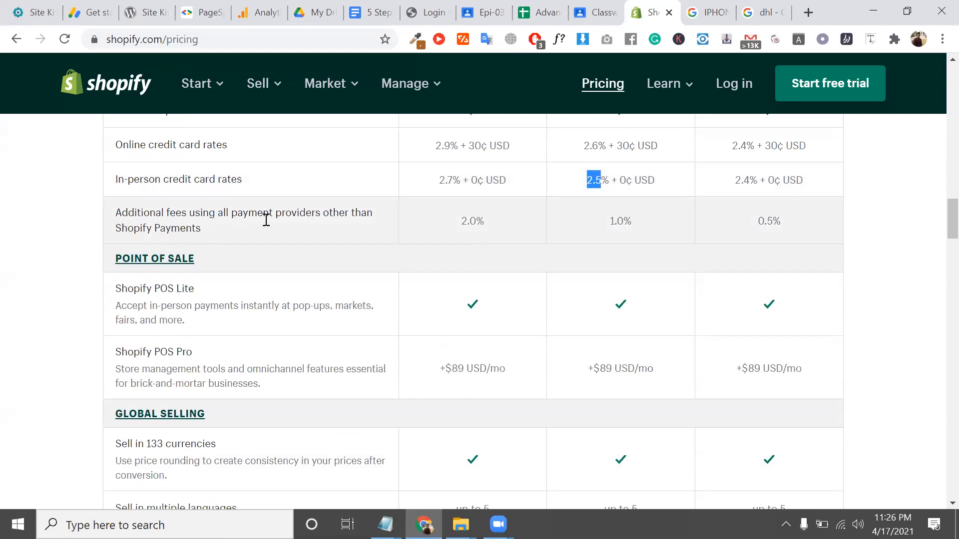
pyautogui.tripleClick(325, 215)
pyautogui.scroll(-3, 323, 213)
pyautogui.scroll(2, 323, 214)
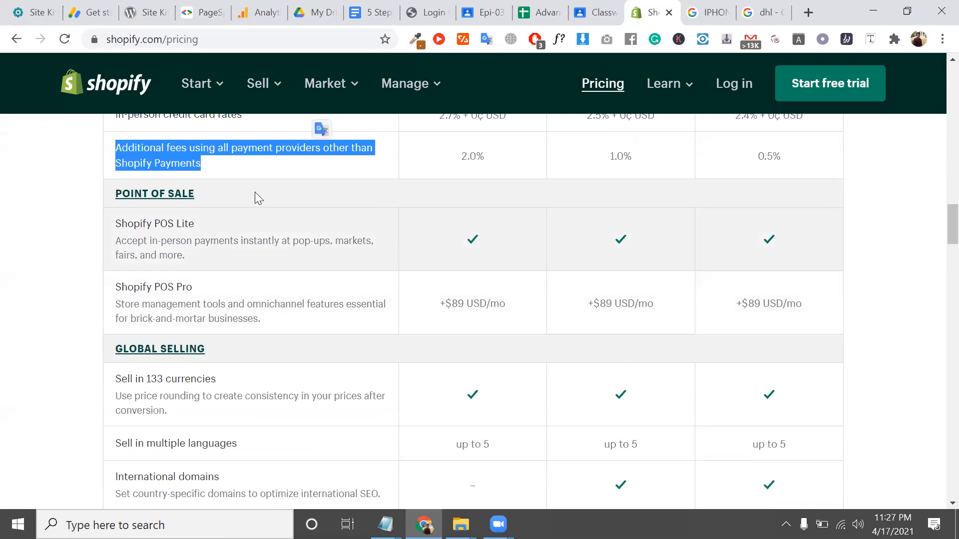
pyautogui.scroll(-1, 443, 186)
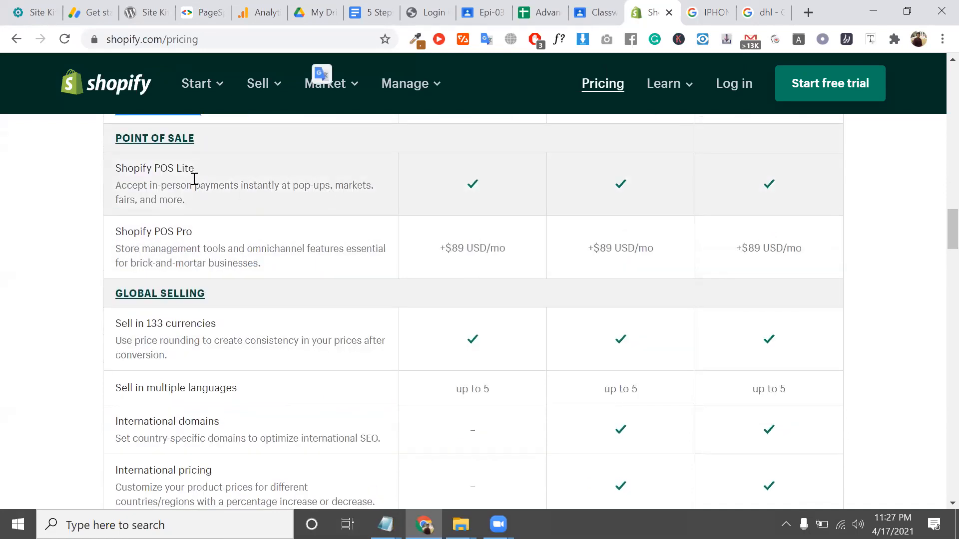
# Highlight the Shopify POS Lite description and title, then the Shopify POS Pro title
pyautogui.tripleClick(187, 187)
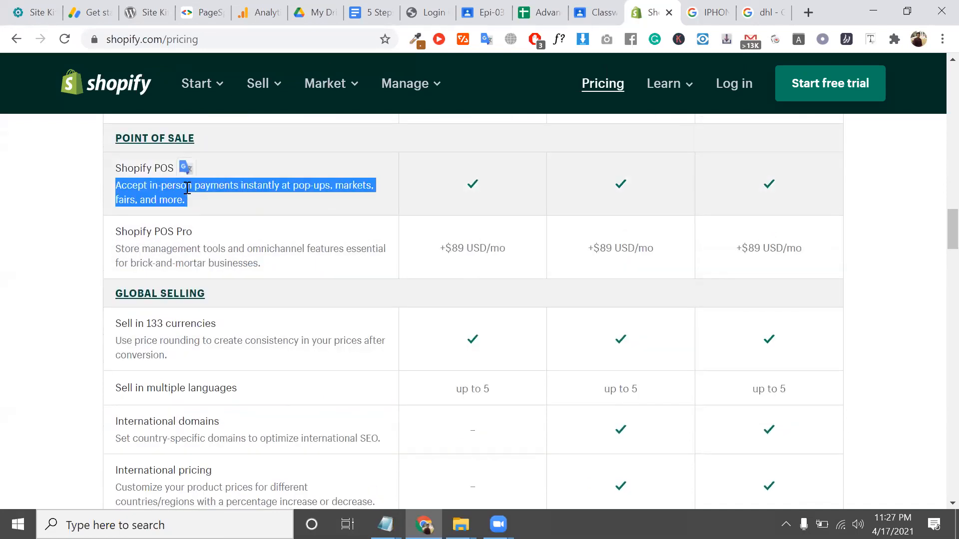
pyautogui.tripleClick(187, 188)
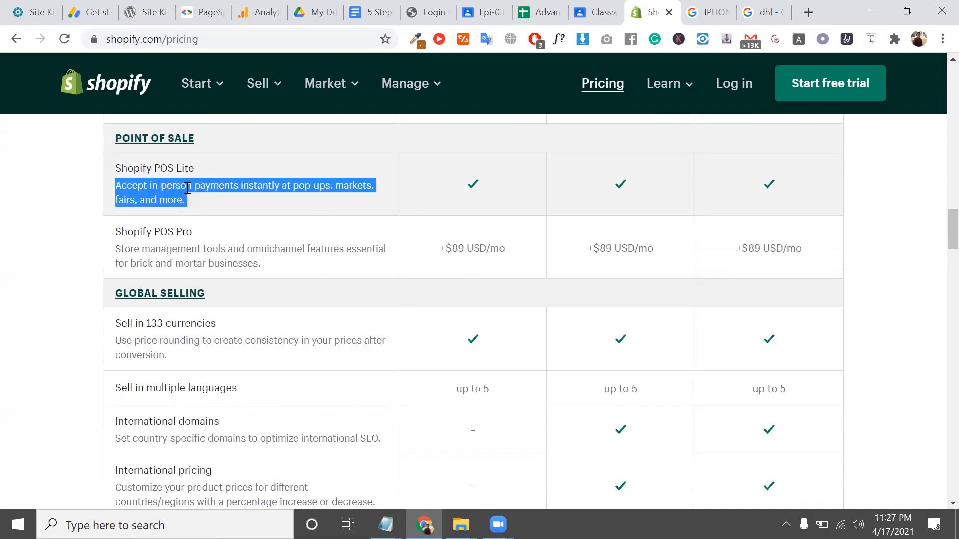
pyautogui.tripleClick(156, 168)
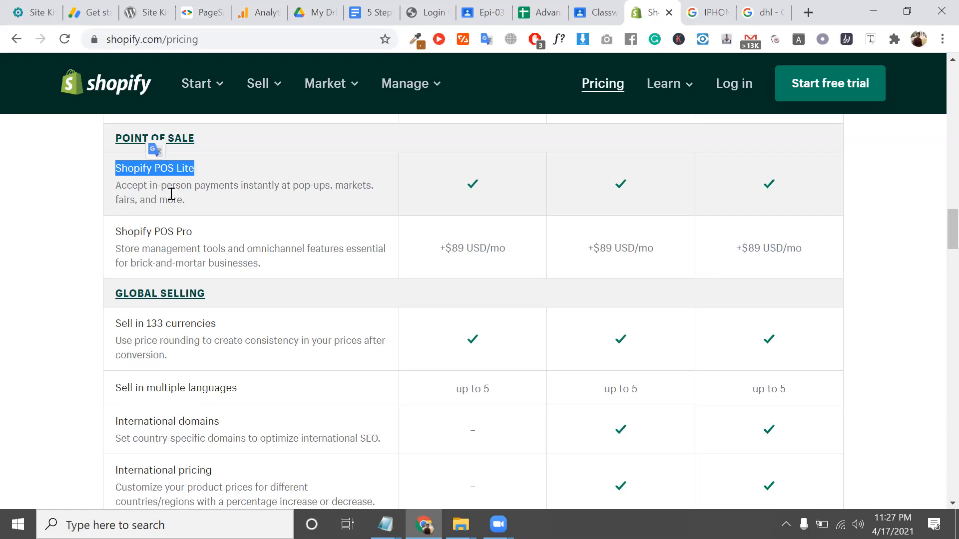
pyautogui.scroll(-1, 201, 181)
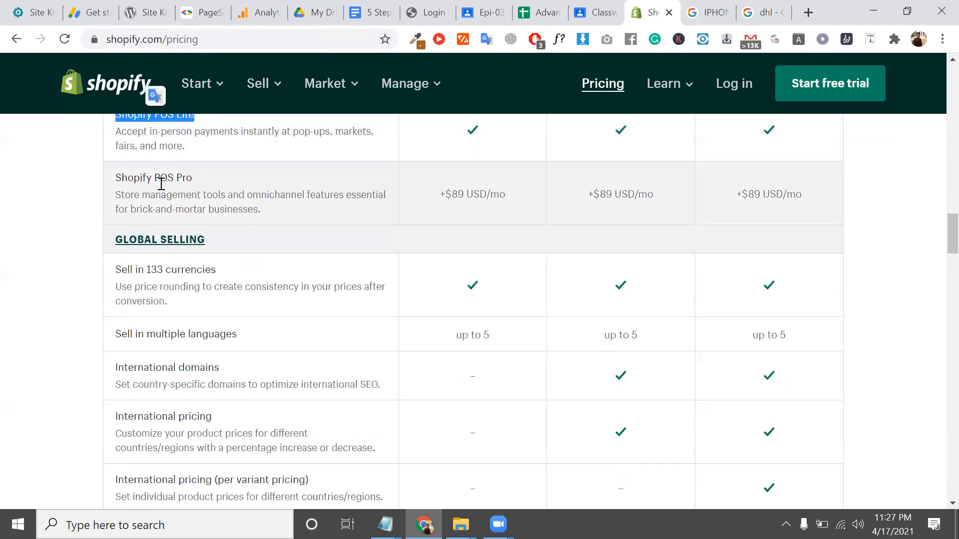
pyautogui.tripleClick(160, 182)
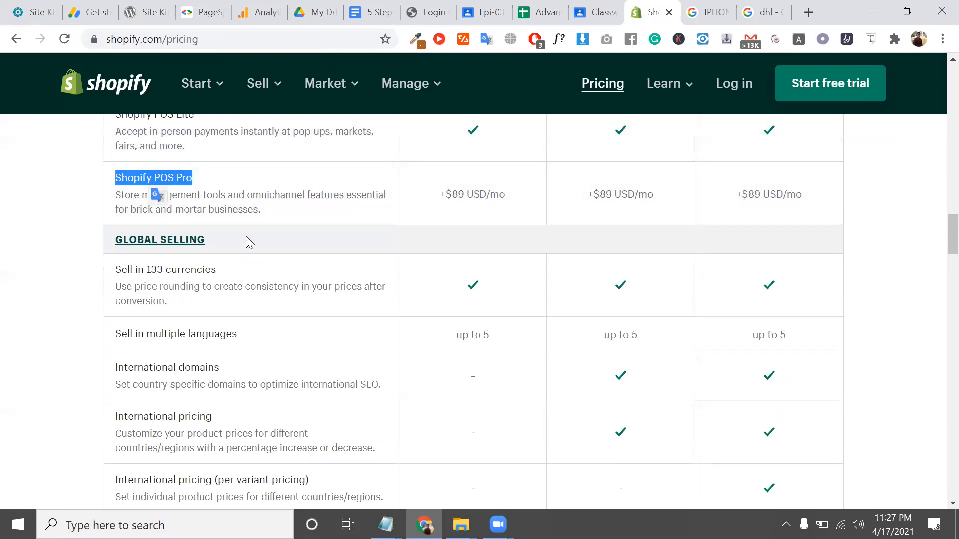
pyautogui.moveTo(193, 178); pyautogui.dragTo(176, 177)
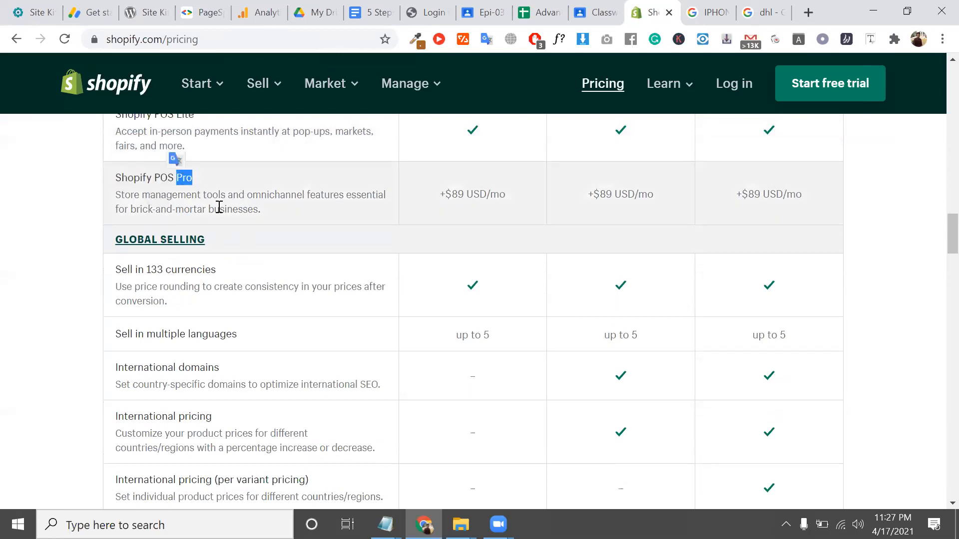
# Highlight the +$89 USD/mo POS Pro price for the Basic and second plans
pyautogui.scroll(1, 325, 212)
pyautogui.click(464, 202)
pyautogui.tripleClick(462, 201)
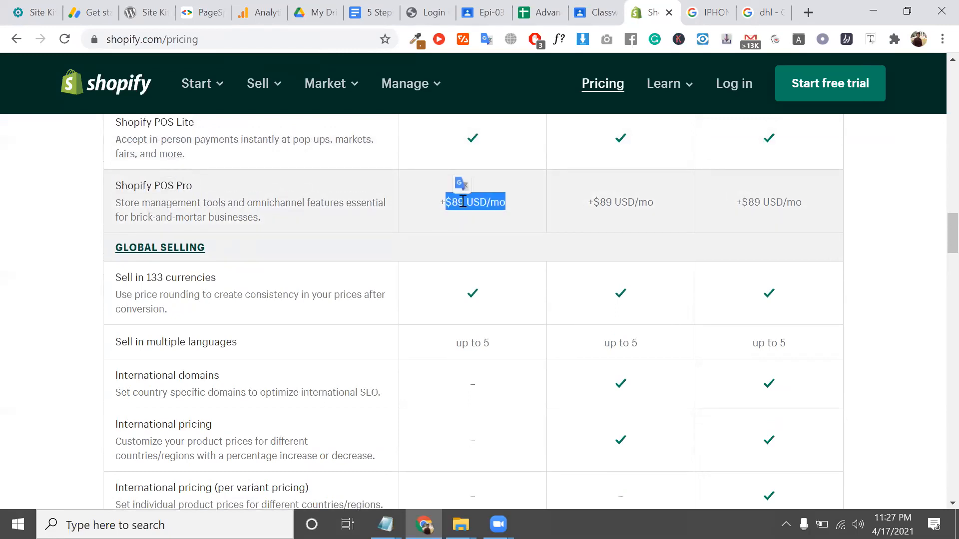
pyautogui.doubleClick(590, 203)
pyautogui.scroll(-1, 406, 275)
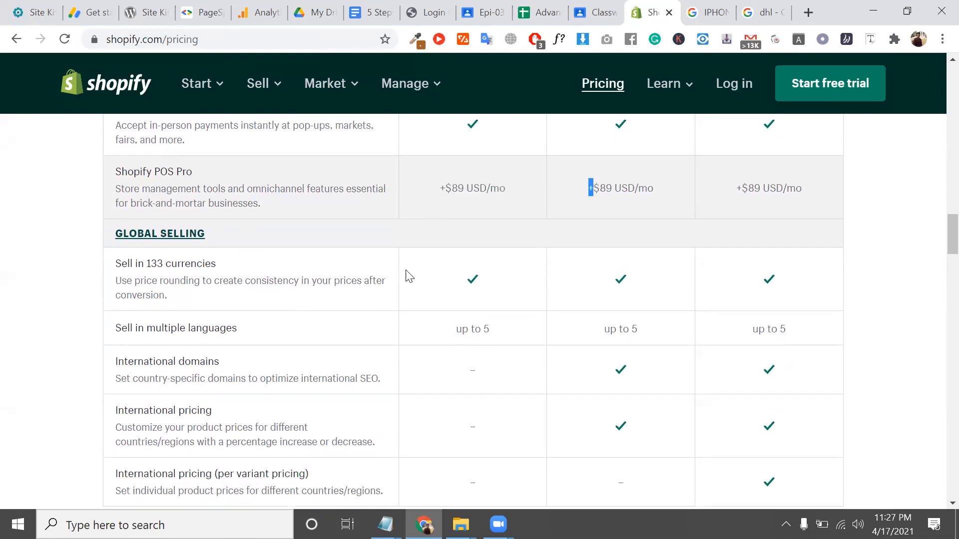
pyautogui.scroll(1, 265, 185)
pyautogui.scroll(1, 235, 191)
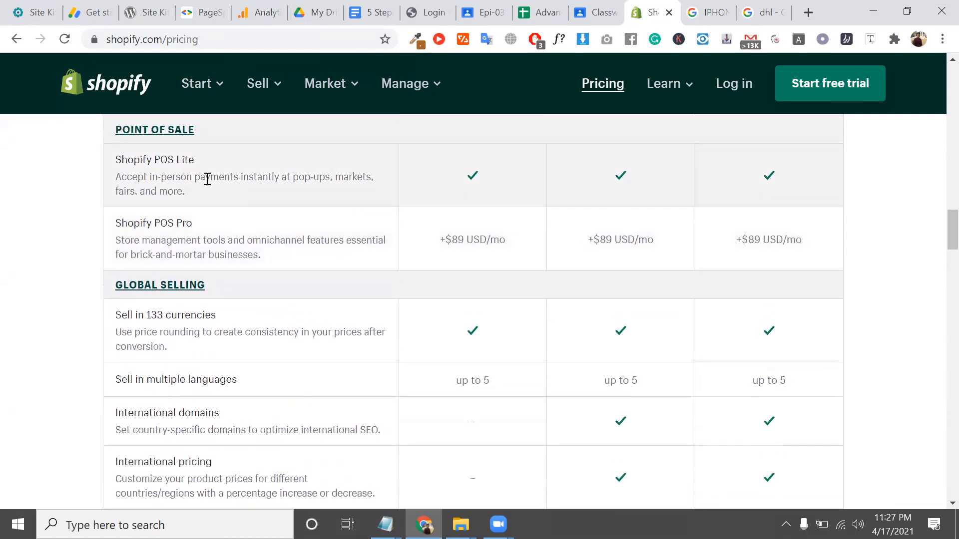
# Reread the POS Lite paragraph and title, then the POS Pro title and description
pyautogui.tripleClick(206, 179)
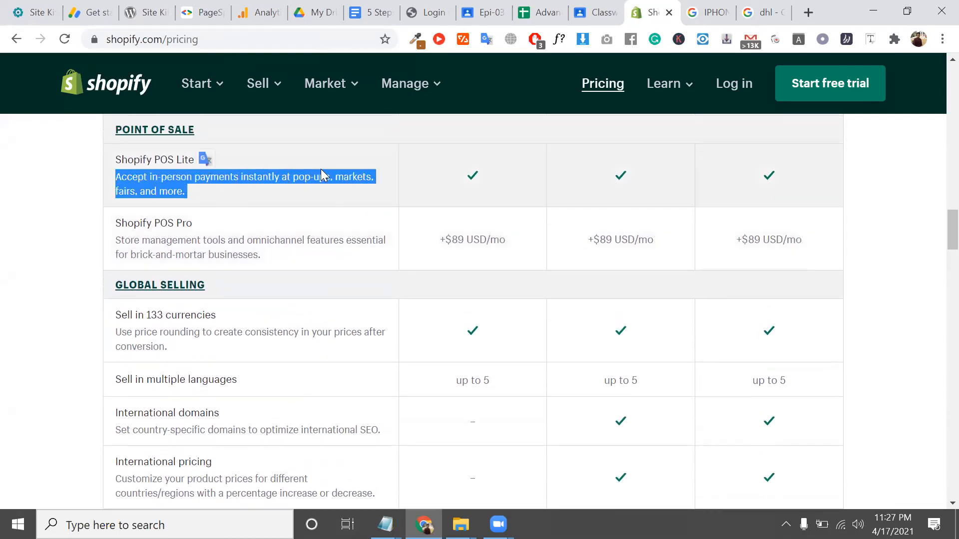
pyautogui.doubleClick(302, 178)
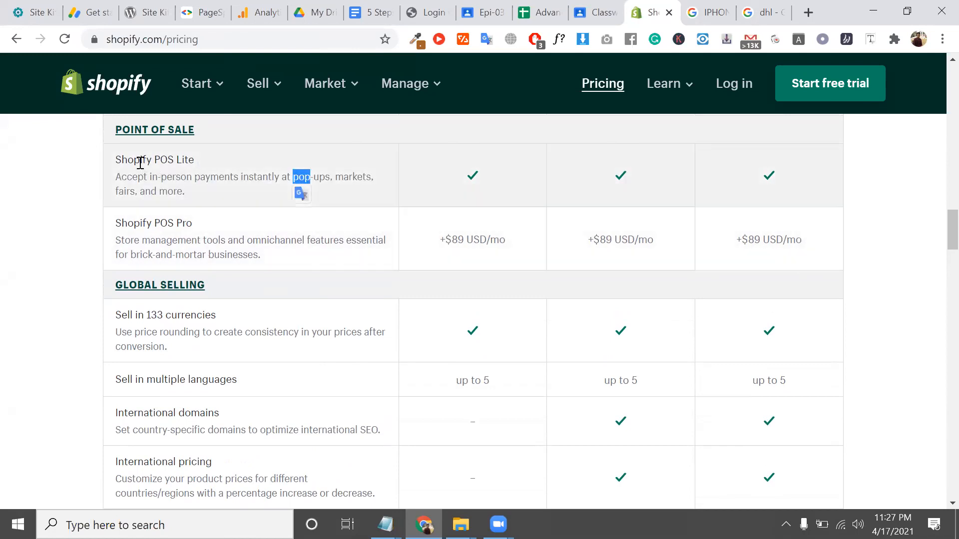
pyautogui.tripleClick(140, 162)
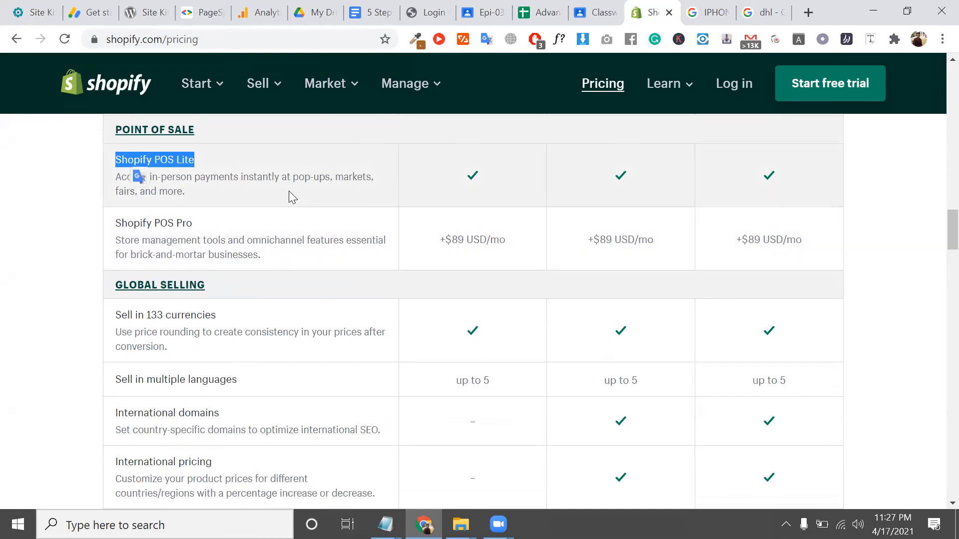
pyautogui.tripleClick(175, 223)
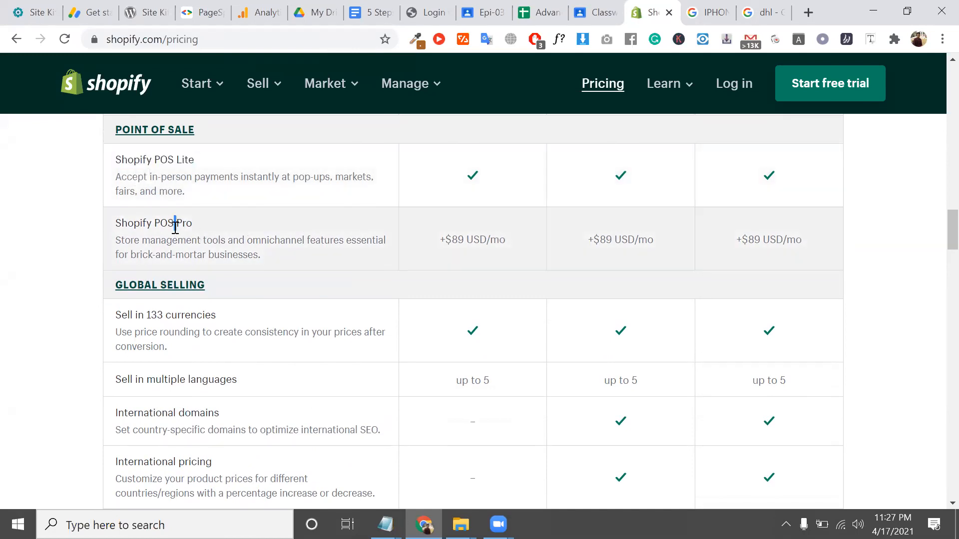
pyautogui.doubleClick(128, 240)
pyautogui.scroll(-2, 128, 241)
pyautogui.tripleClick(150, 247)
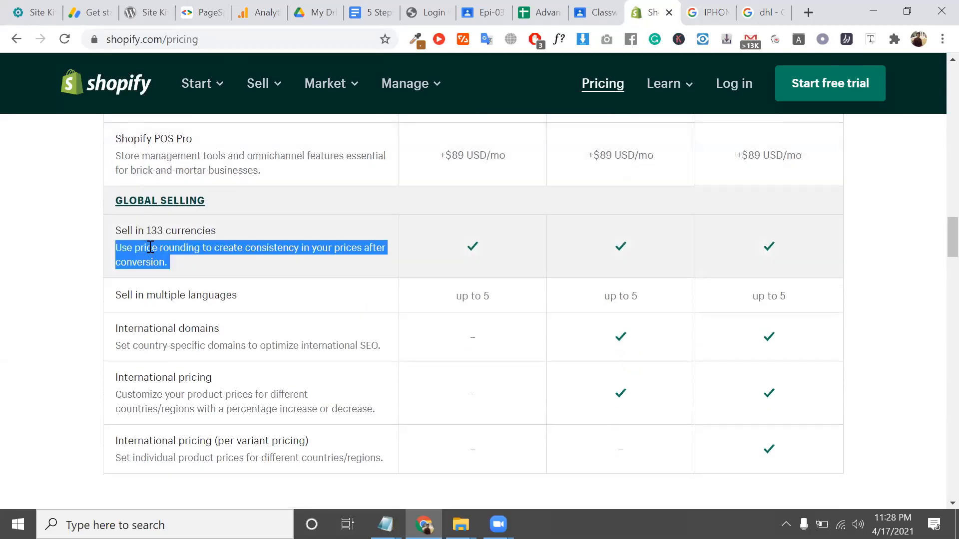
pyautogui.scroll(-1, 192, 216)
pyautogui.click(210, 214)
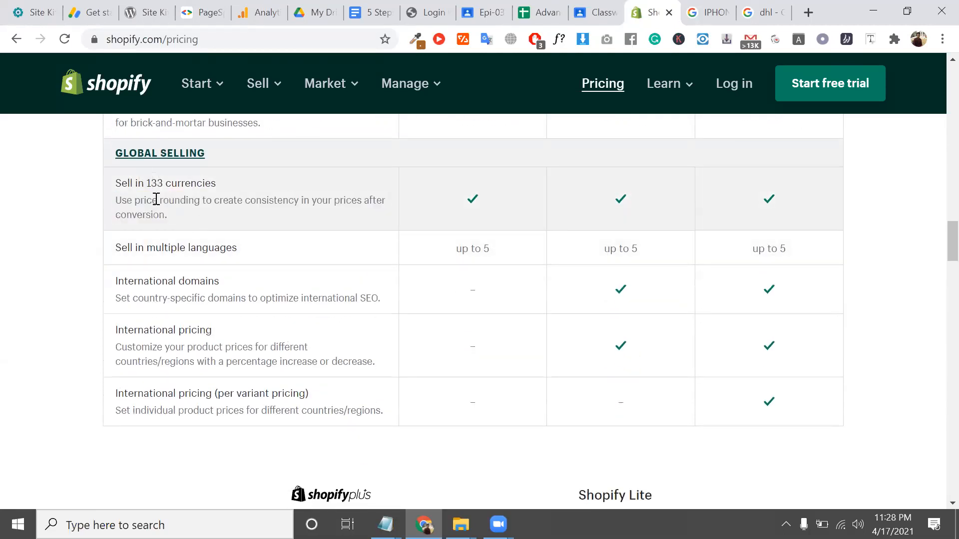
pyautogui.tripleClick(159, 183)
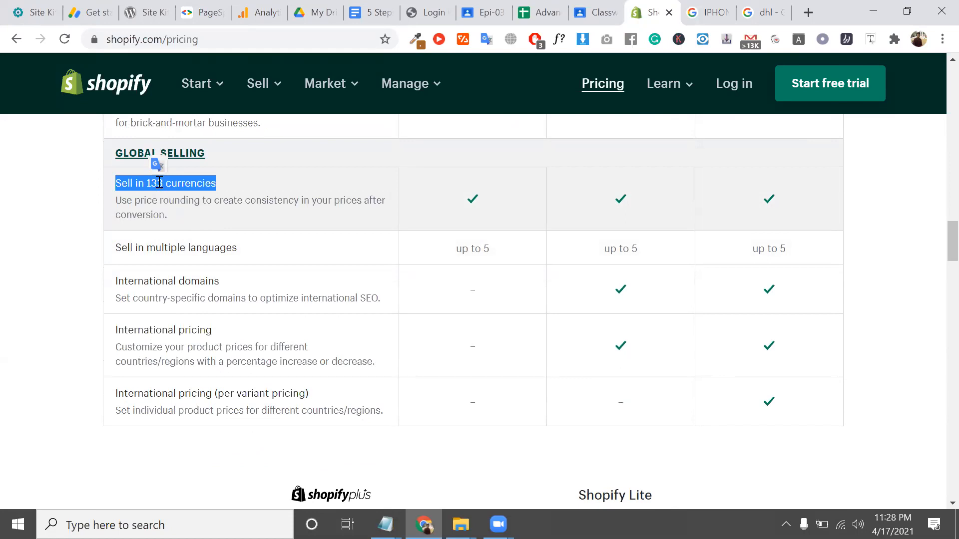
pyautogui.doubleClick(294, 197)
pyautogui.scroll(-1, 273, 202)
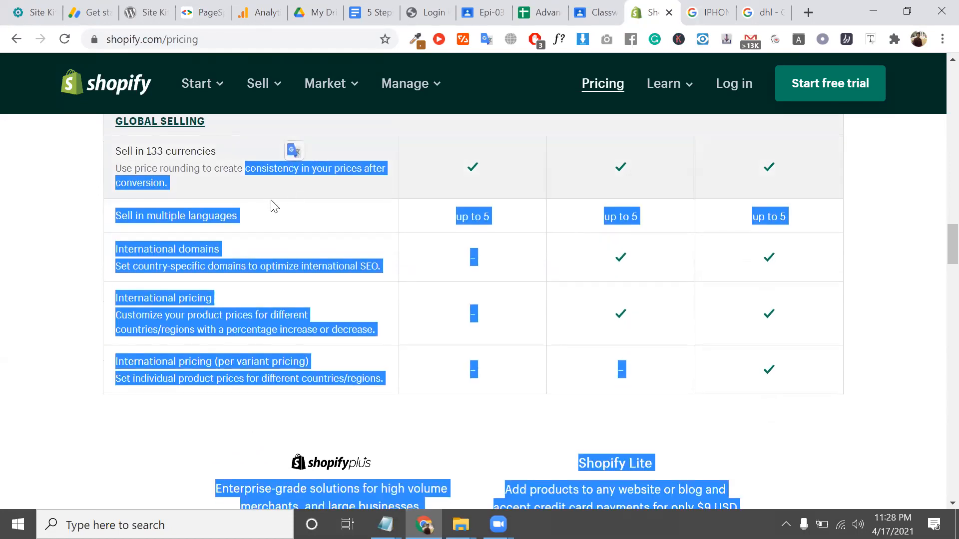
pyautogui.tripleClick(205, 168)
pyautogui.scroll(-1, 170, 217)
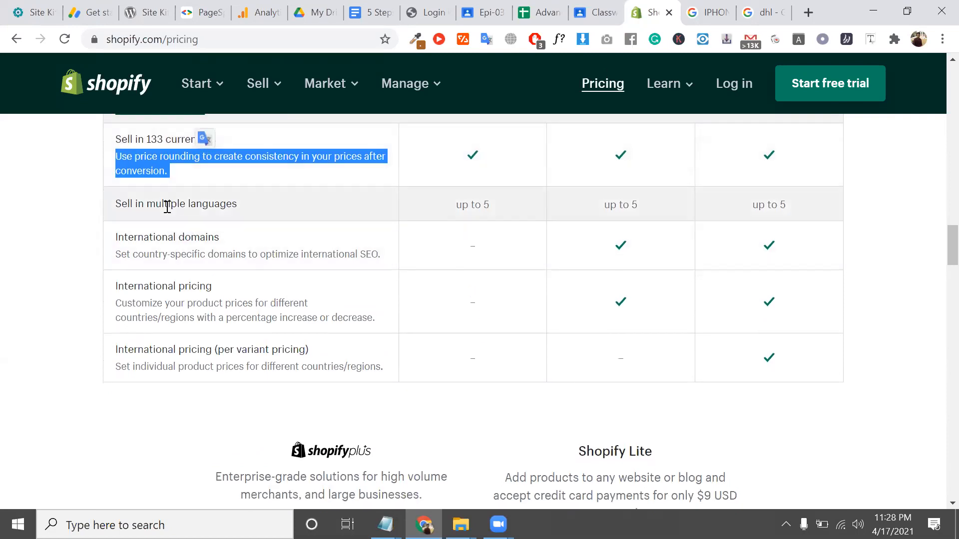
pyautogui.doubleClick(168, 204)
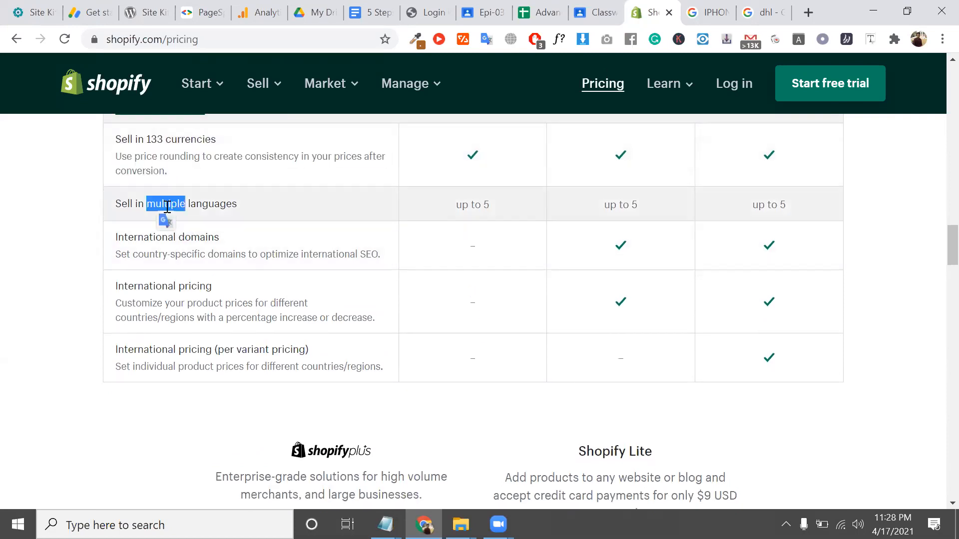
pyautogui.tripleClick(168, 205)
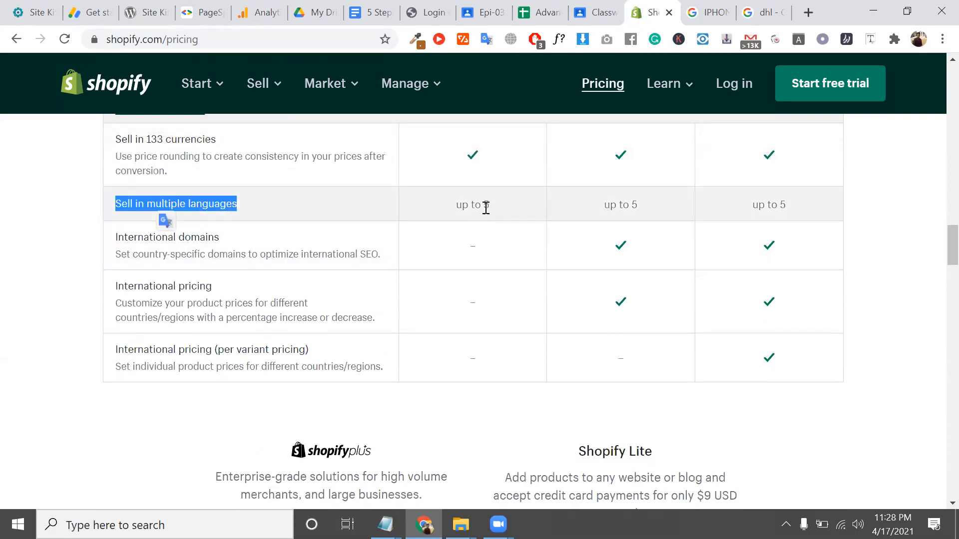
pyautogui.tripleClick(485, 208)
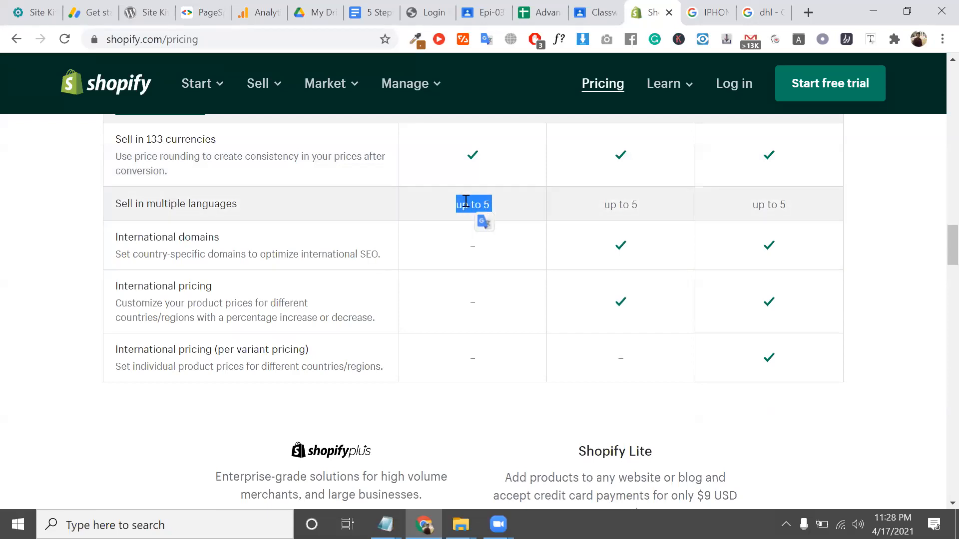
pyautogui.tripleClick(467, 204)
pyautogui.tripleClick(189, 237)
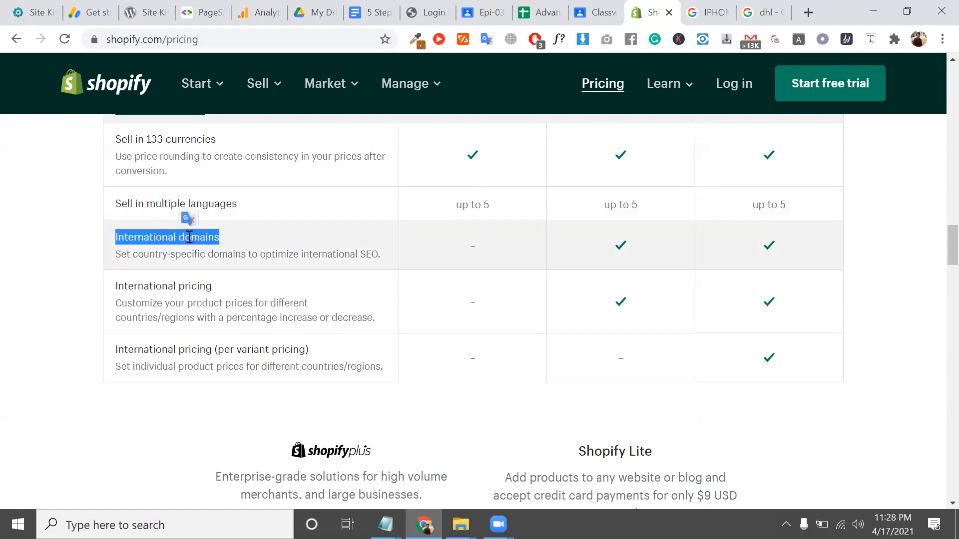
pyautogui.scroll(-1, 199, 237)
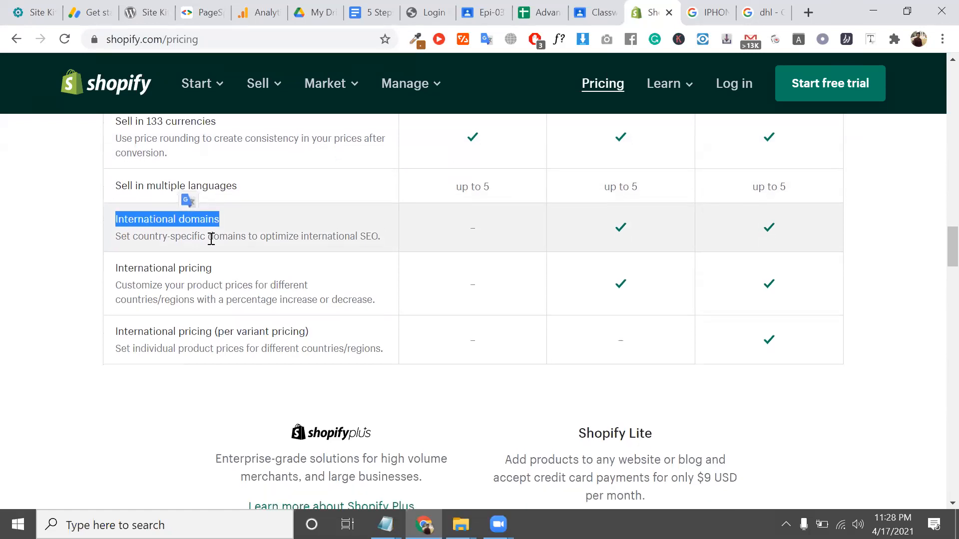
pyautogui.tripleClick(294, 237)
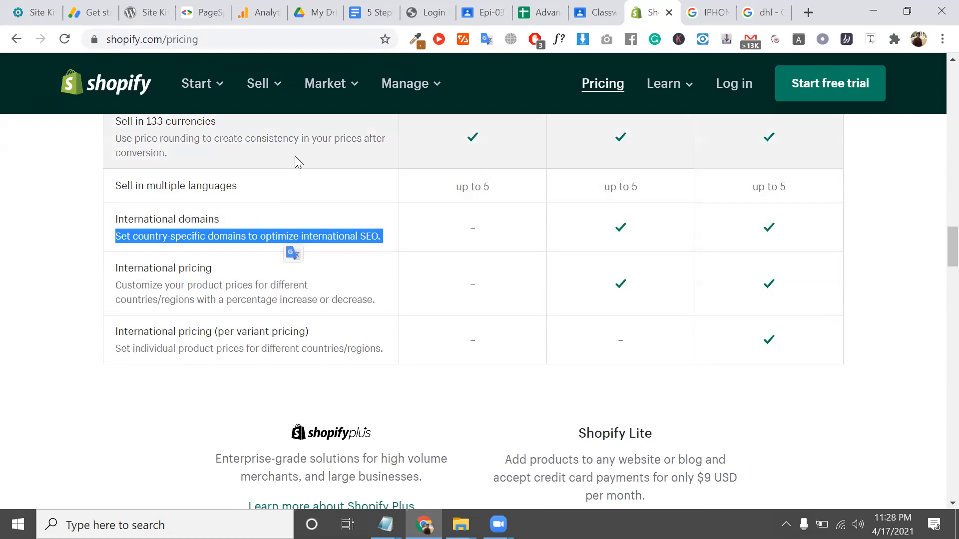
pyautogui.scroll(-2, 214, 229)
pyautogui.tripleClick(195, 195)
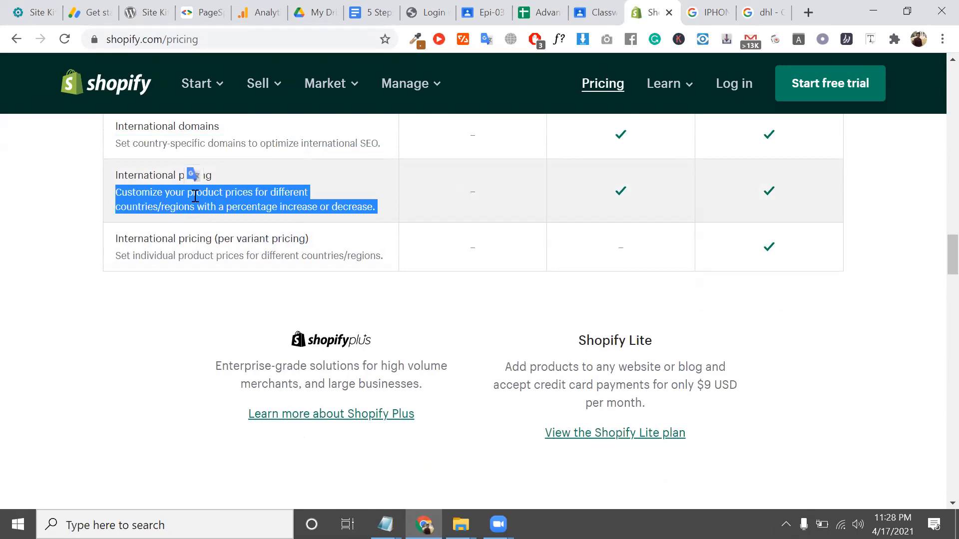
pyautogui.scroll(-1, 155, 175)
pyautogui.click(154, 174)
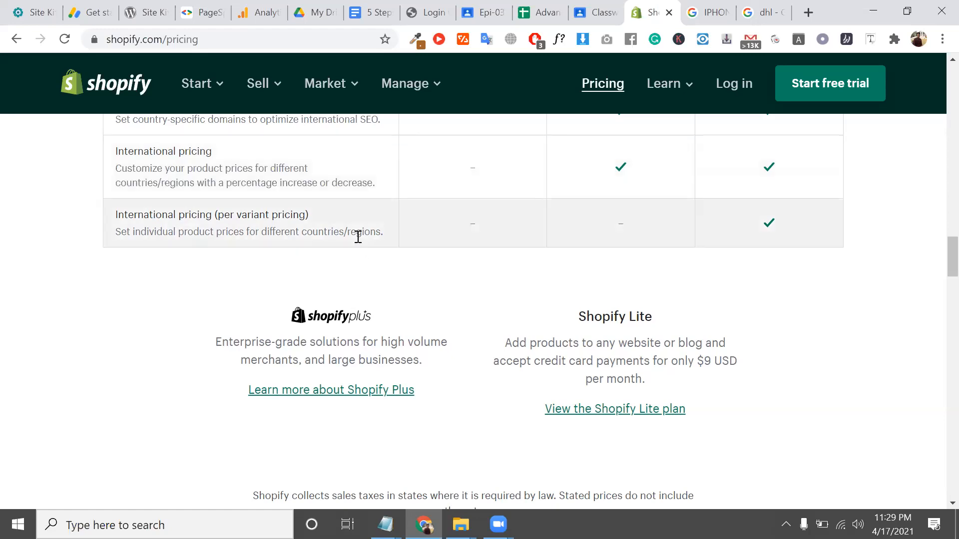
pyautogui.scroll(-2, 357, 236)
pyautogui.scroll(-1, 429, 271)
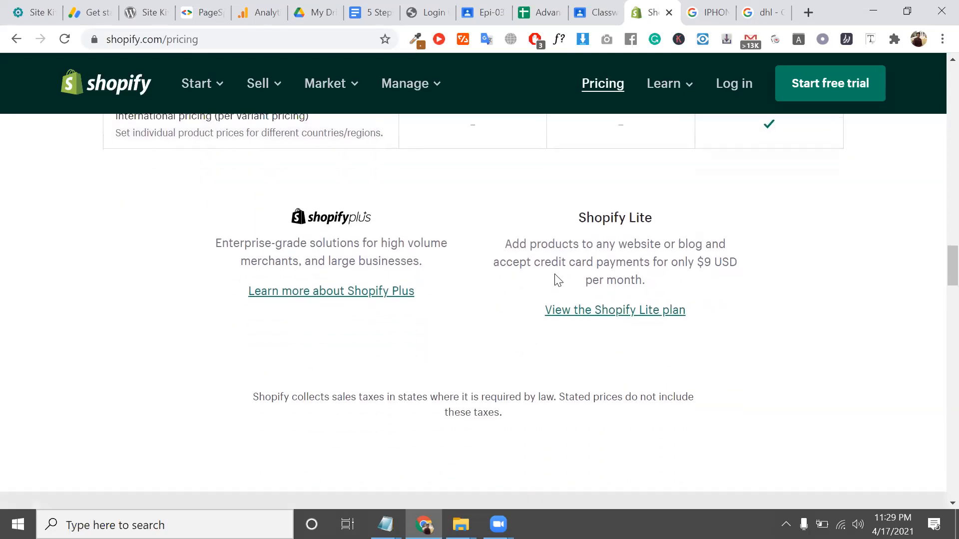
# Open 'View the Shopify Lite plan' in a new tab and switch to it
pyautogui.scroll(2, 532, 278)
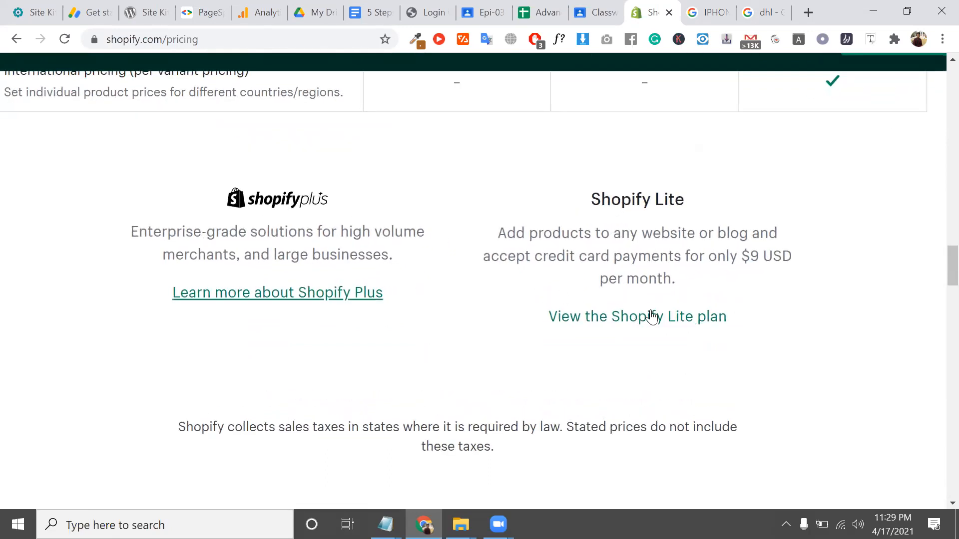
pyautogui.rightClick(653, 314)
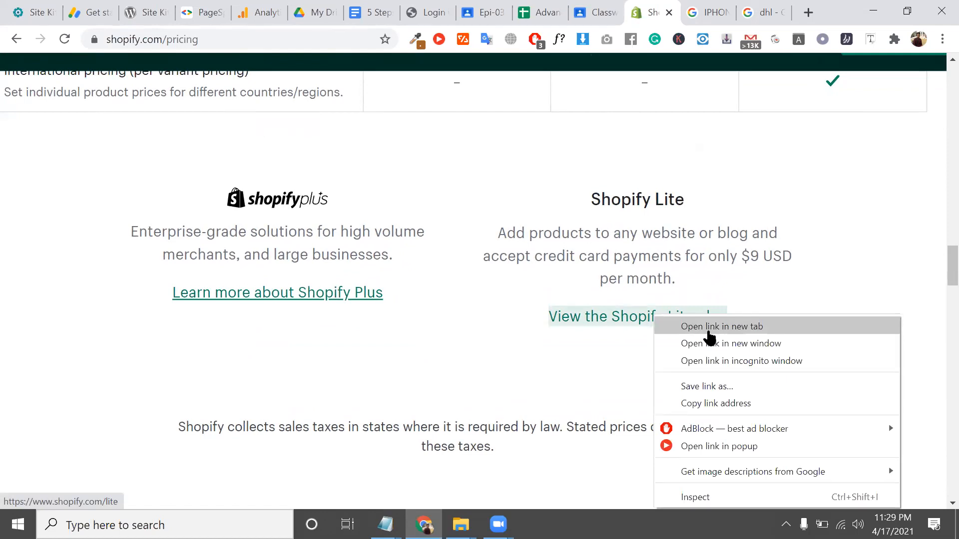
pyautogui.click(709, 331)
pyautogui.click(682, 6)
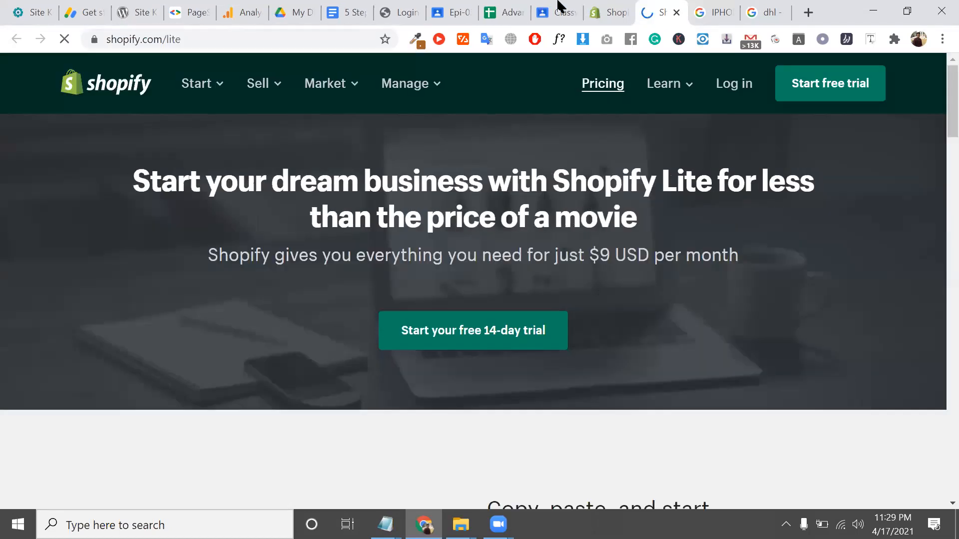
# Go back to the Shopify pricing tab and scroll around the comparison
pyautogui.click(616, 8)
pyautogui.scroll(15, 368, 199)
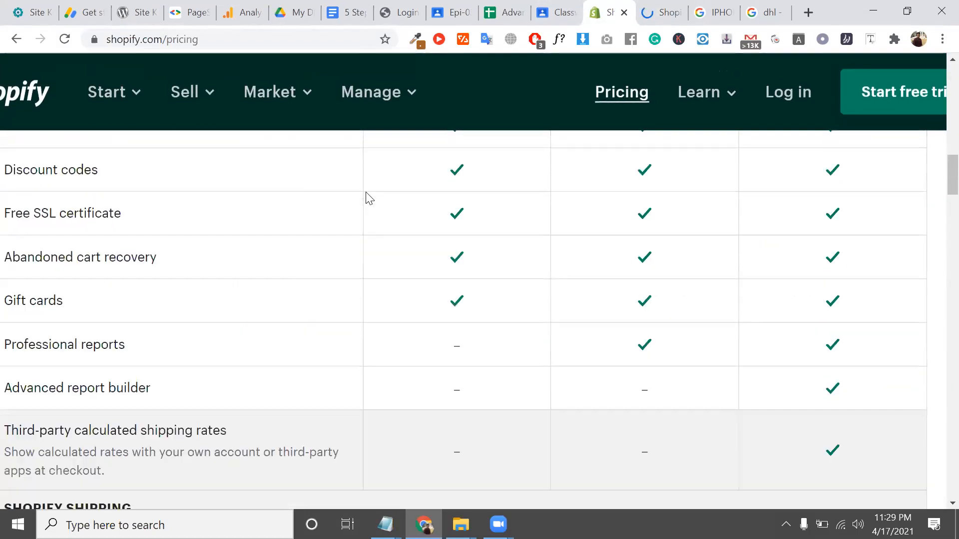
pyautogui.scroll(10, 368, 199)
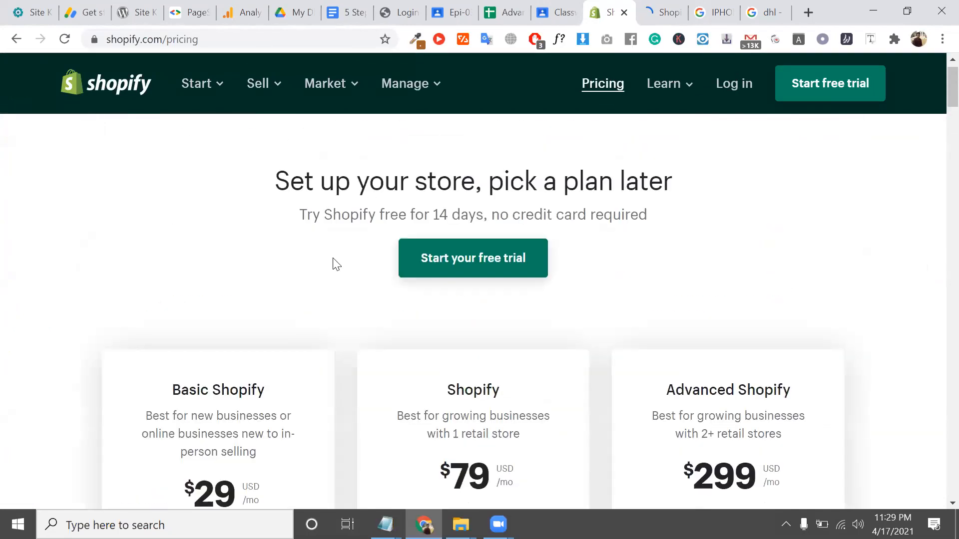
pyautogui.scroll(-3, 332, 263)
pyautogui.scroll(-20, 228, 385)
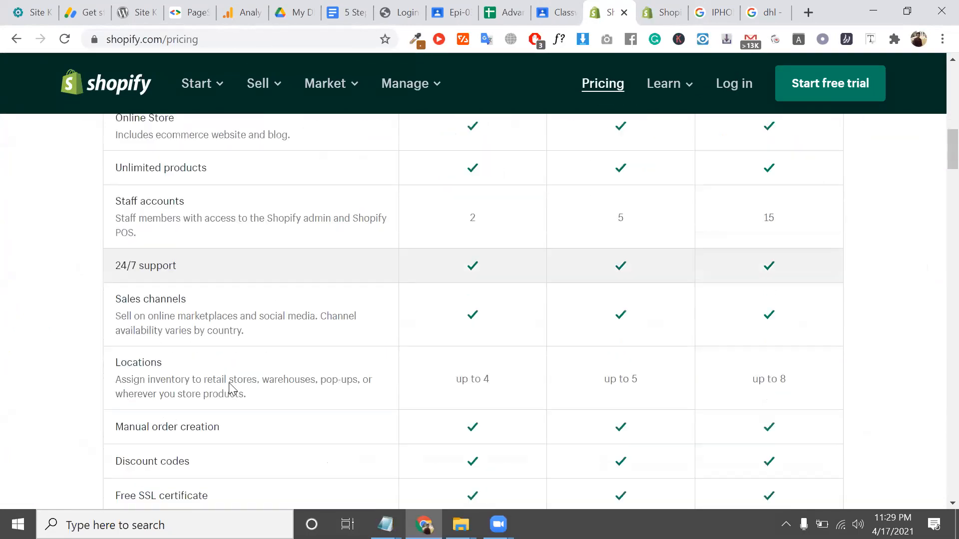
pyautogui.scroll(5, 230, 389)
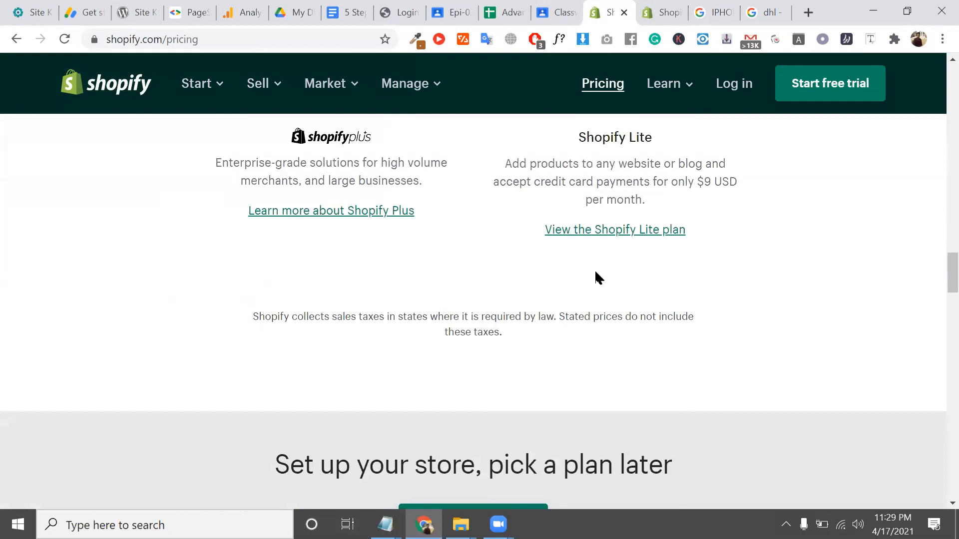
# Scroll through the Shopify Lite page ($9 USD per month), then return to the pricing tab
pyautogui.click(651, 7)
pyautogui.scroll(-12, 441, 275)
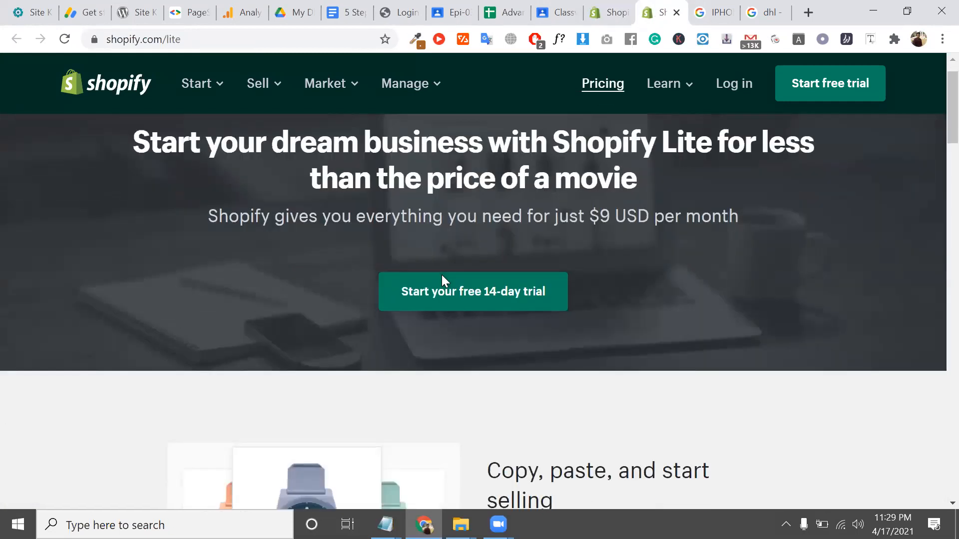
pyautogui.scroll(-5, 441, 277)
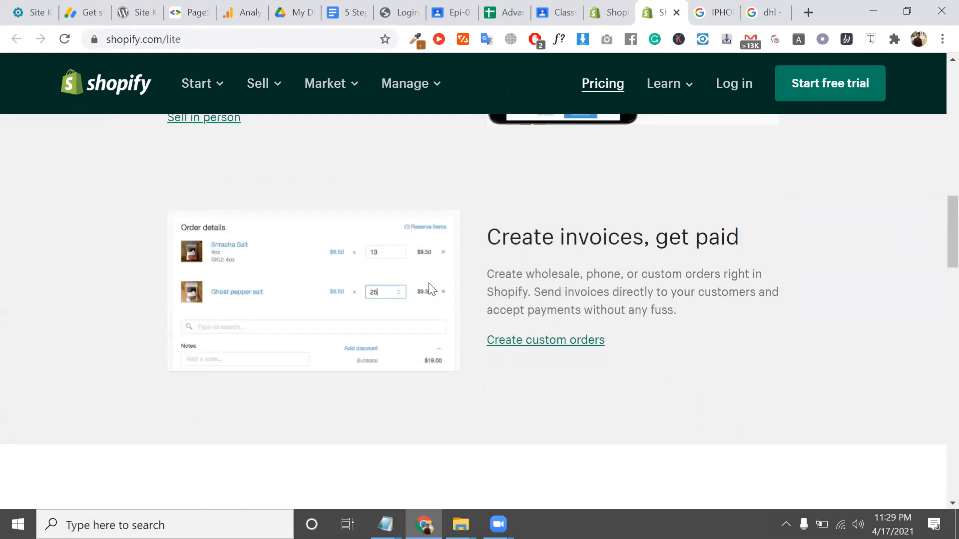
pyautogui.scroll(-15, 442, 242)
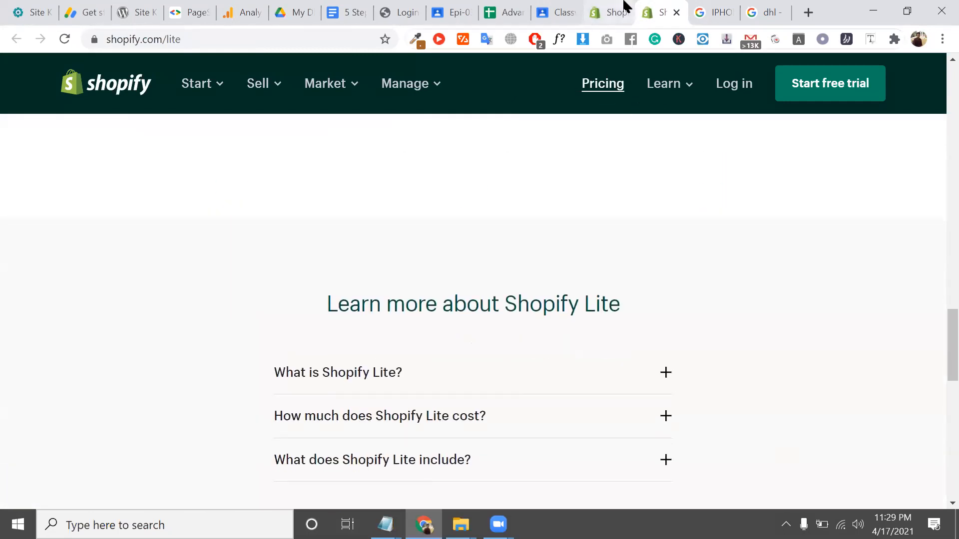
pyautogui.click(604, 7)
pyautogui.scroll(2, 460, 303)
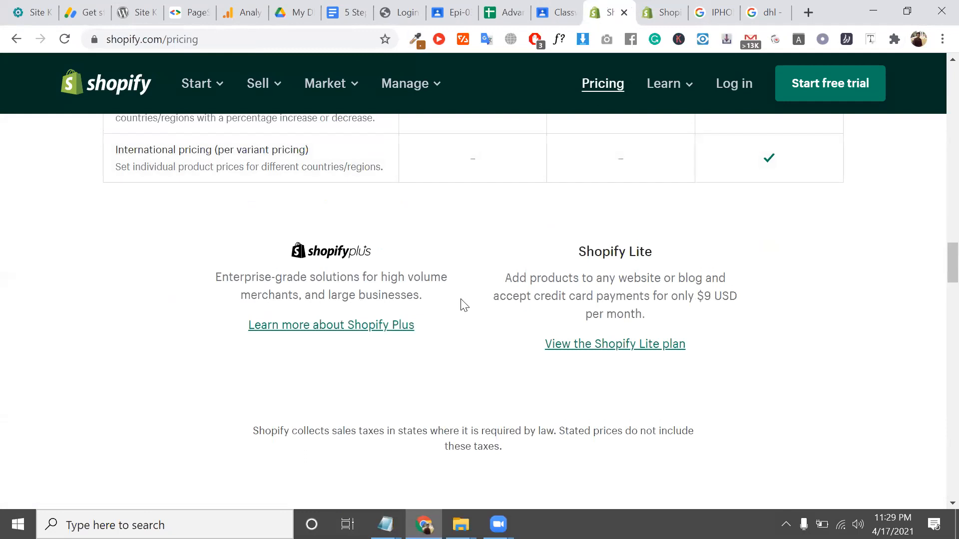
# Open 'Learn more about Shopify Plus' in a new tab and switch to it
pyautogui.rightClick(367, 325)
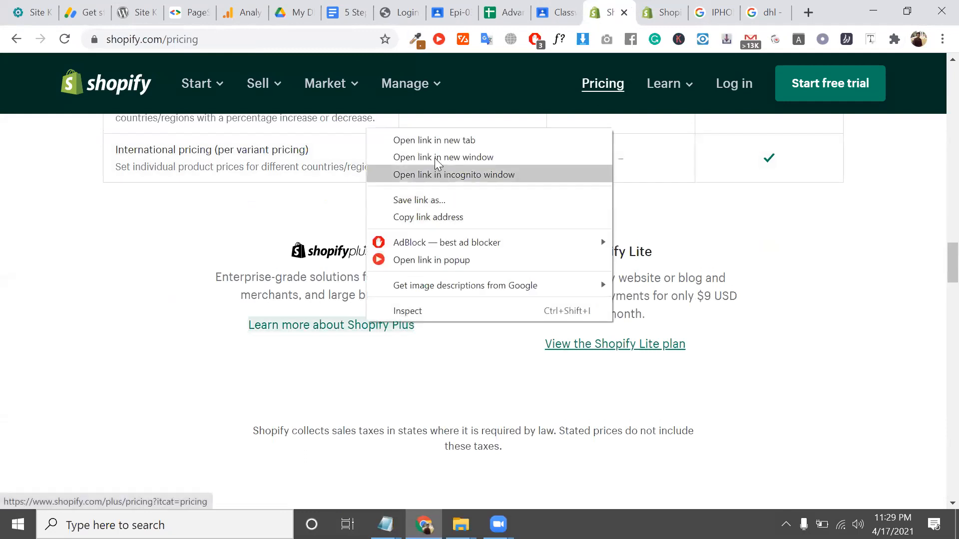
pyautogui.click(435, 132)
pyautogui.click(668, 7)
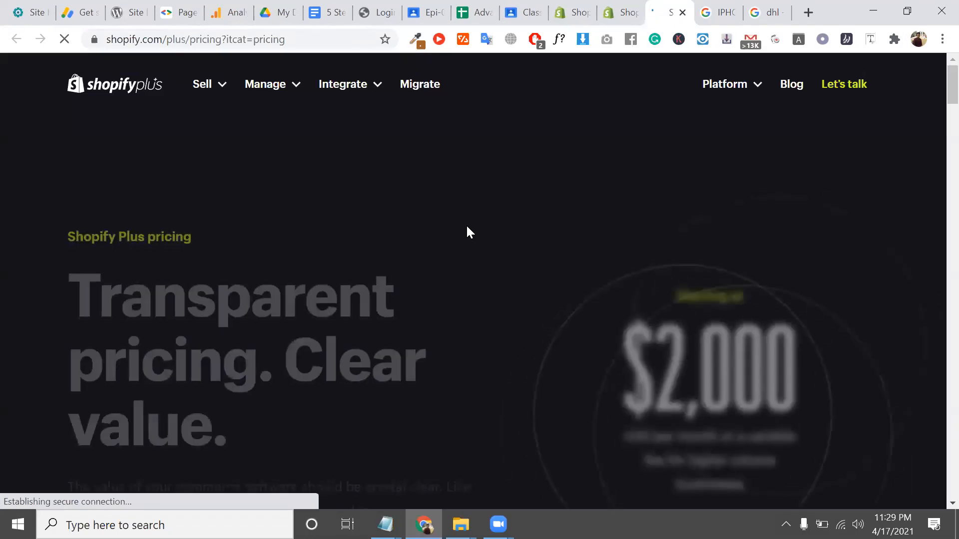
# Scroll the Shopify Plus page and highlight the $2,000 USD per month starting price
pyautogui.scroll(-6, 467, 226)
pyautogui.scroll(-10, 469, 233)
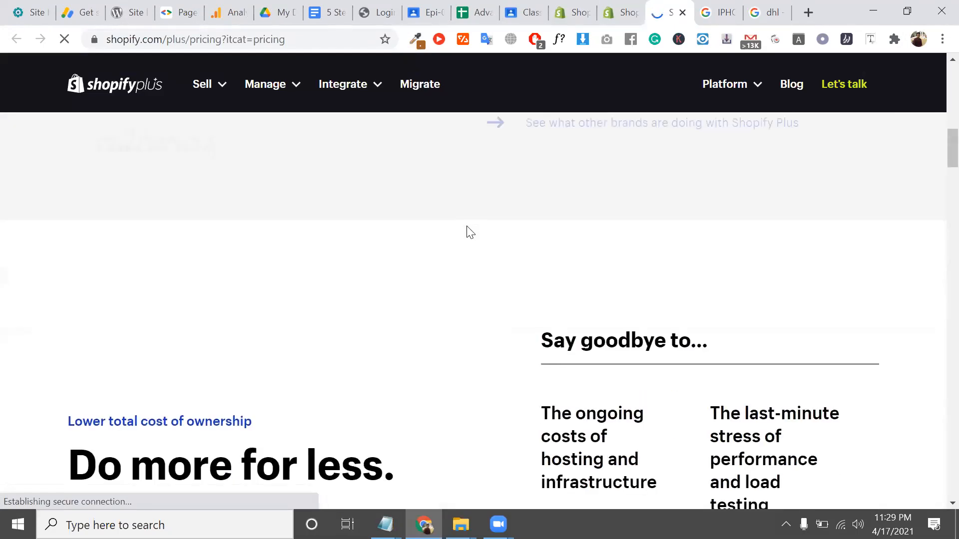
pyautogui.scroll(-12, 469, 232)
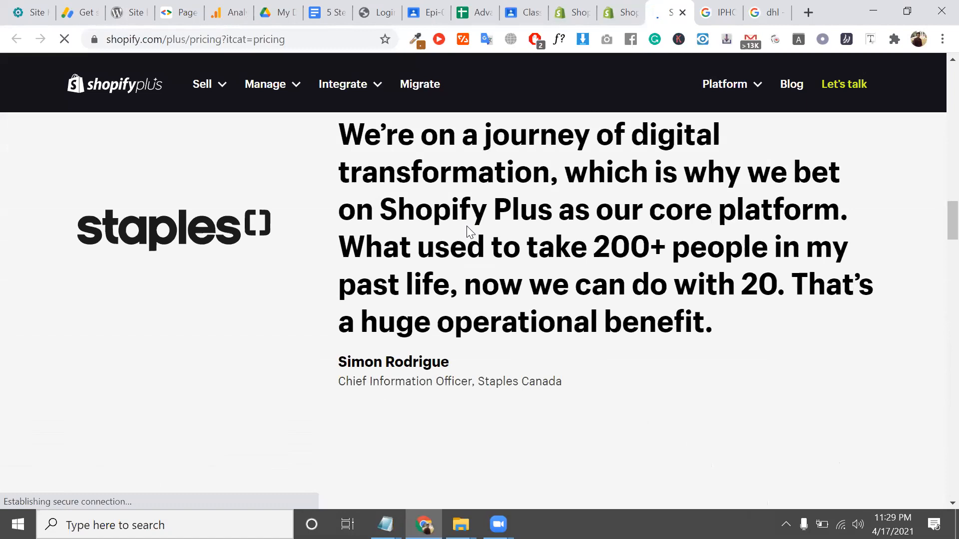
pyautogui.scroll(-15, 468, 231)
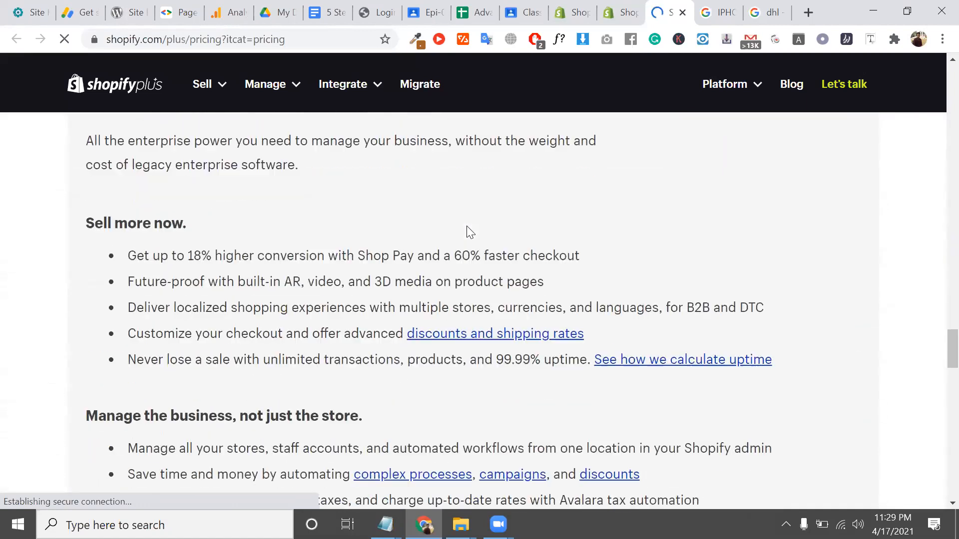
pyautogui.scroll(10, 467, 225)
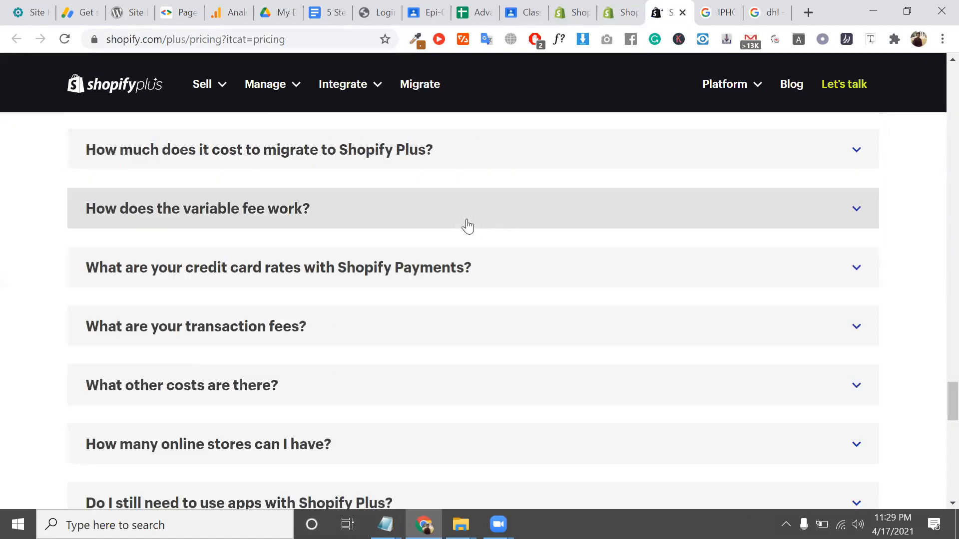
pyautogui.scroll(20, 470, 225)
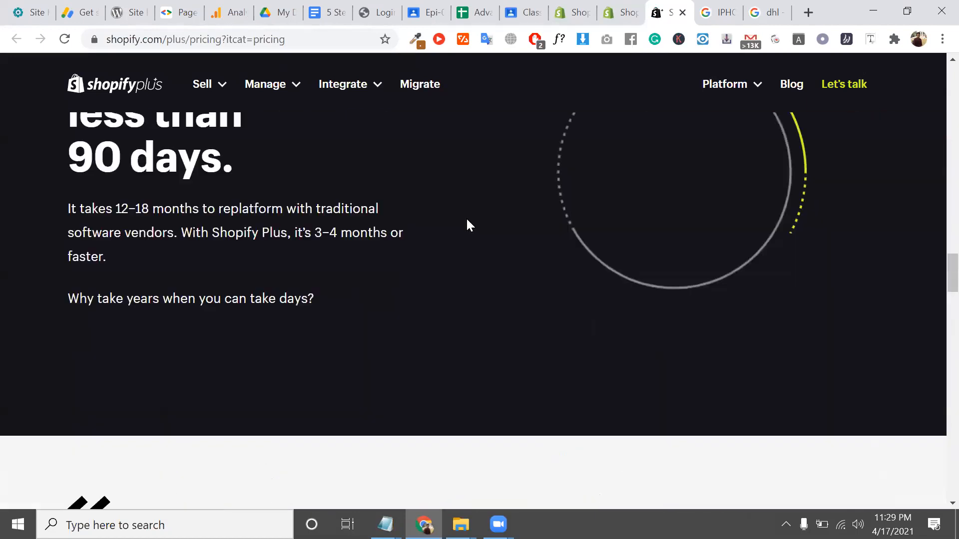
pyautogui.scroll(3, 468, 225)
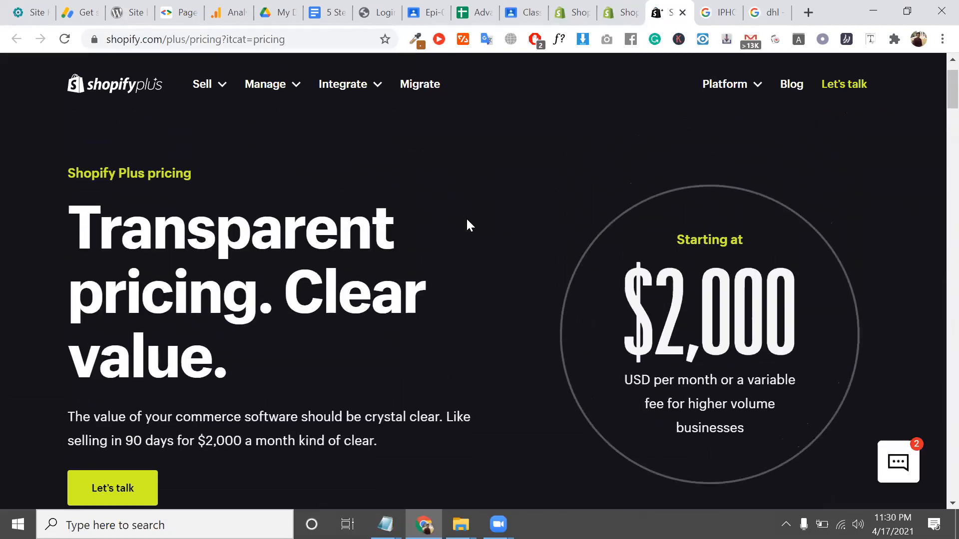
pyautogui.scroll(-2, 467, 223)
pyautogui.doubleClick(730, 235)
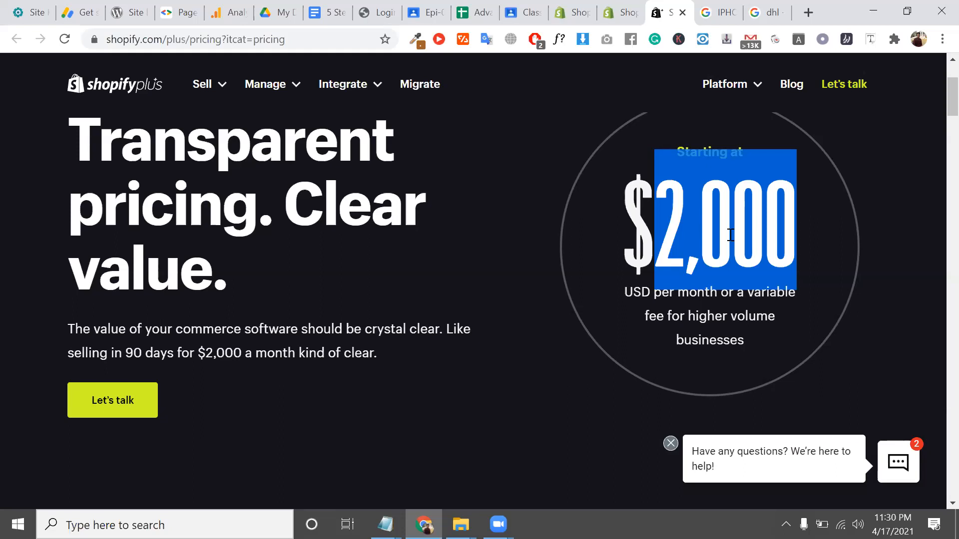
# Close the Shopify Plus, IPHONE, dhl, Shopify Lite and Shopify pricing tabs
pyautogui.click(683, 14)
pyautogui.click(683, 14)
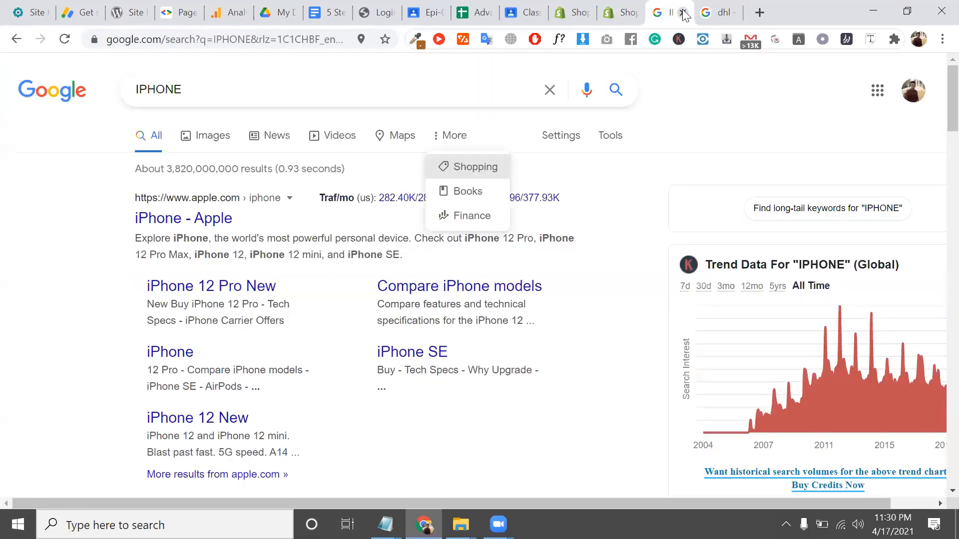
pyautogui.click(683, 13)
pyautogui.click(683, 14)
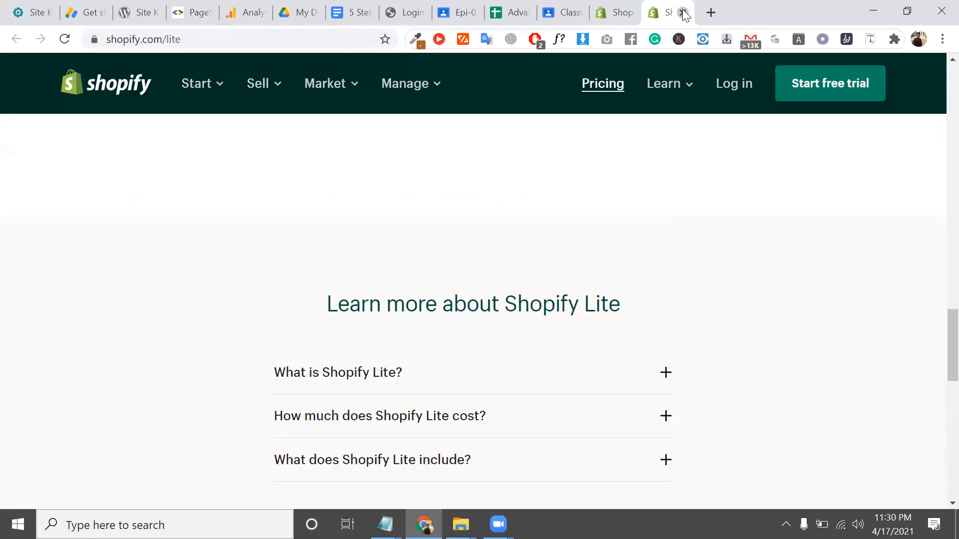
pyautogui.click(684, 14)
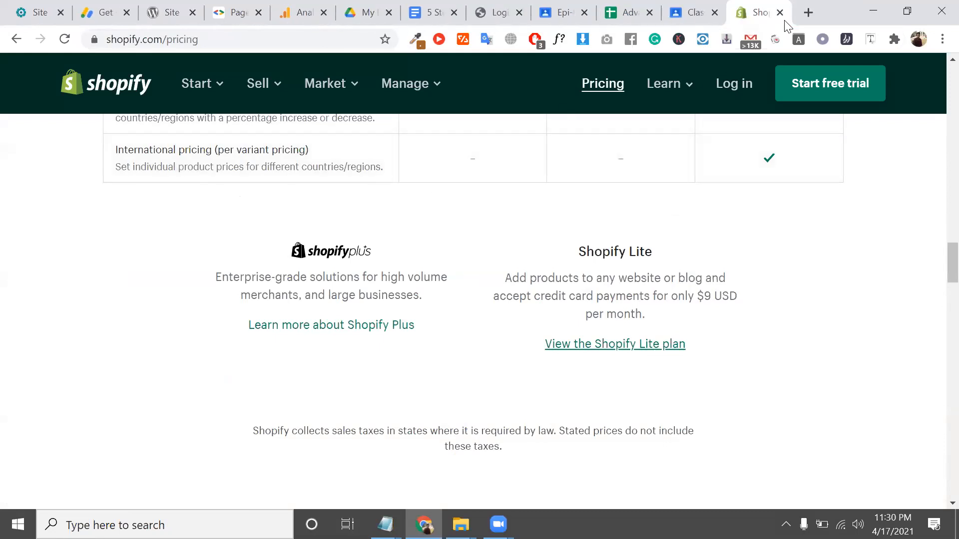
pyautogui.click(781, 13)
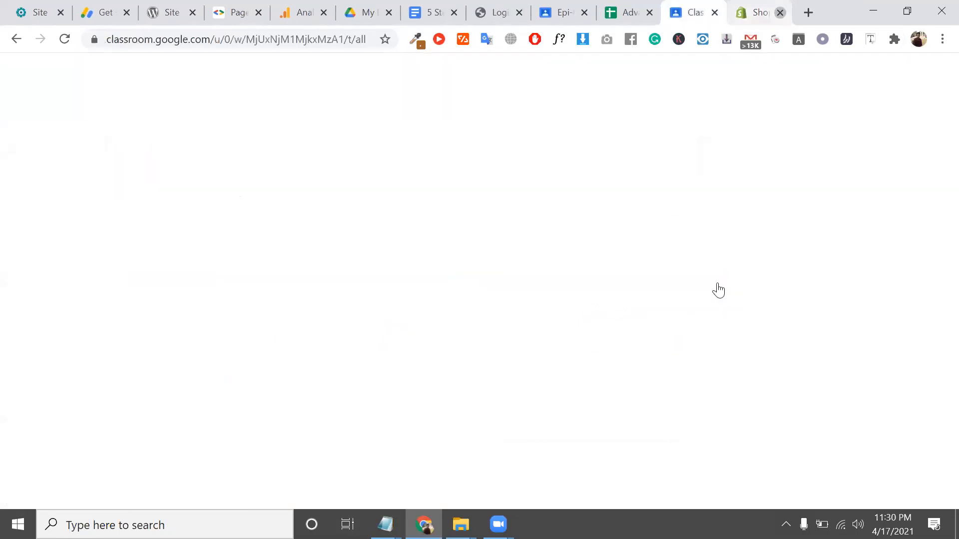
# Open a fresh new tab and put the cursor in its empty address bar
pyautogui.click(808, 13)
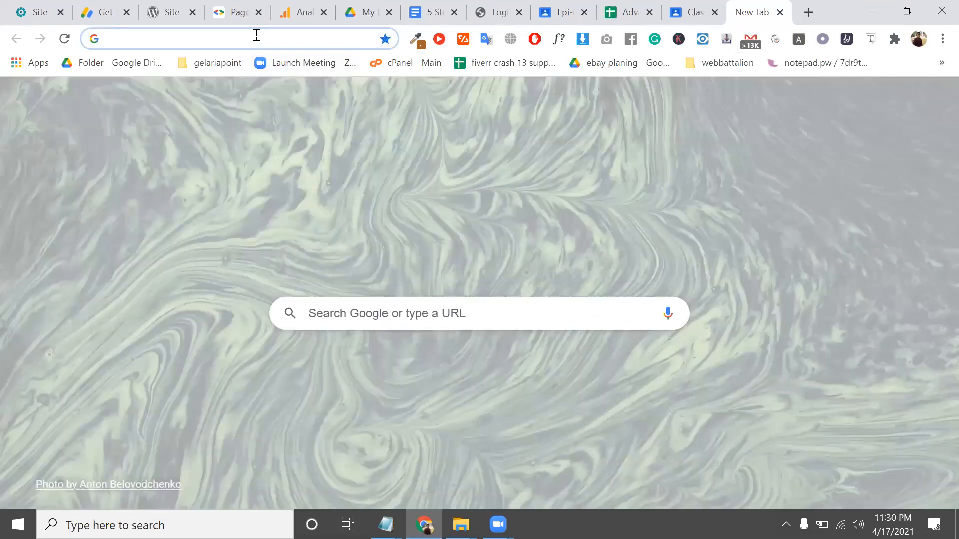
pyautogui.click(256, 35)
pyautogui.write('PRI')
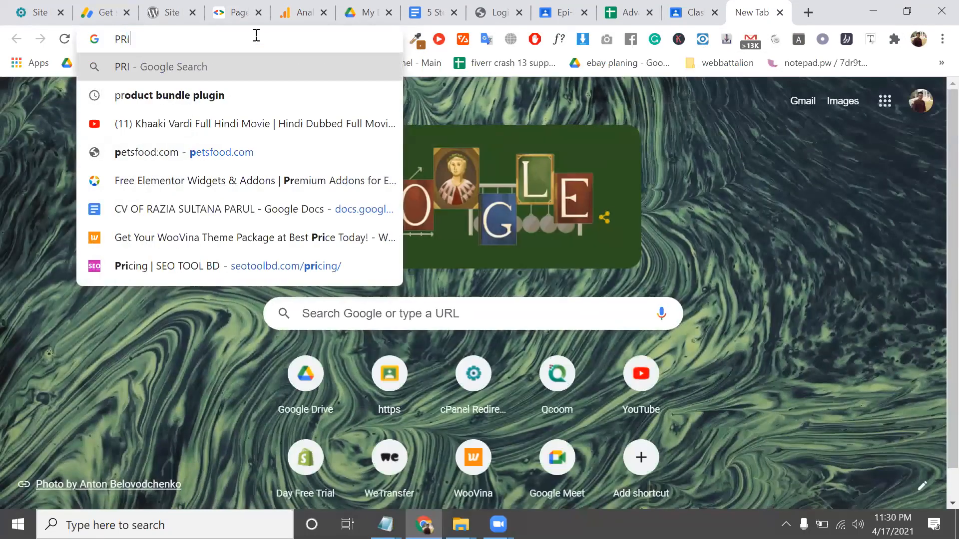
pyautogui.press('Escape')
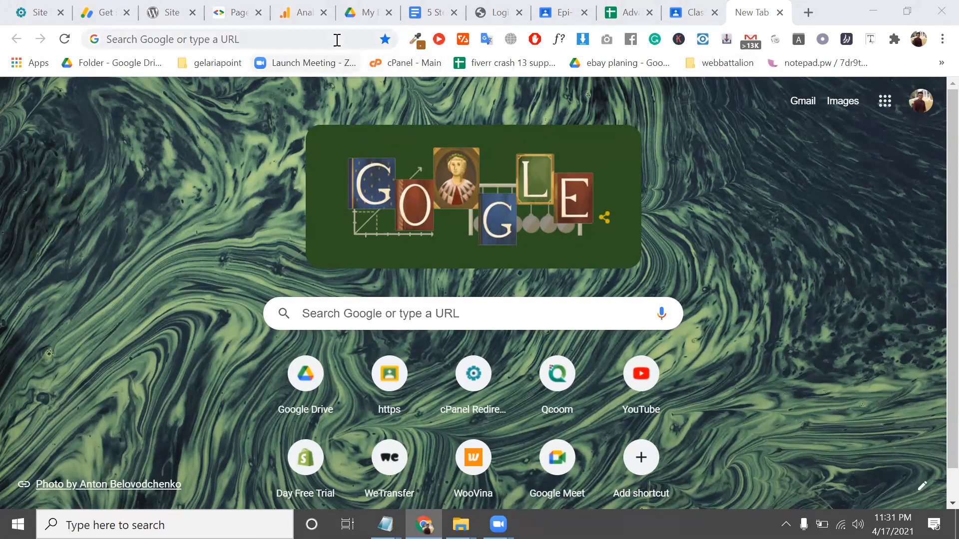
pyautogui.click(337, 40)
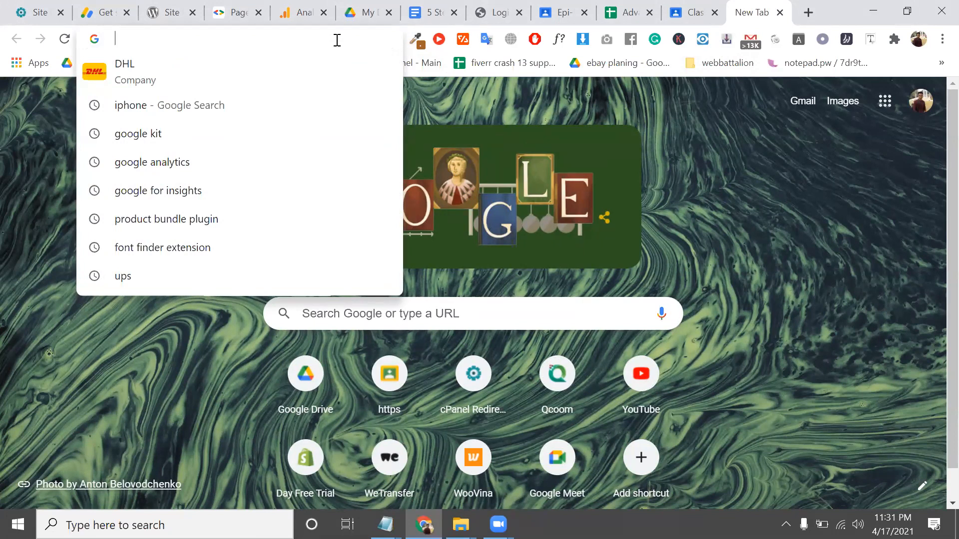
# Load shopify.com and open the Start free trial sign-up form
pyautogui.write('Shopify.com')
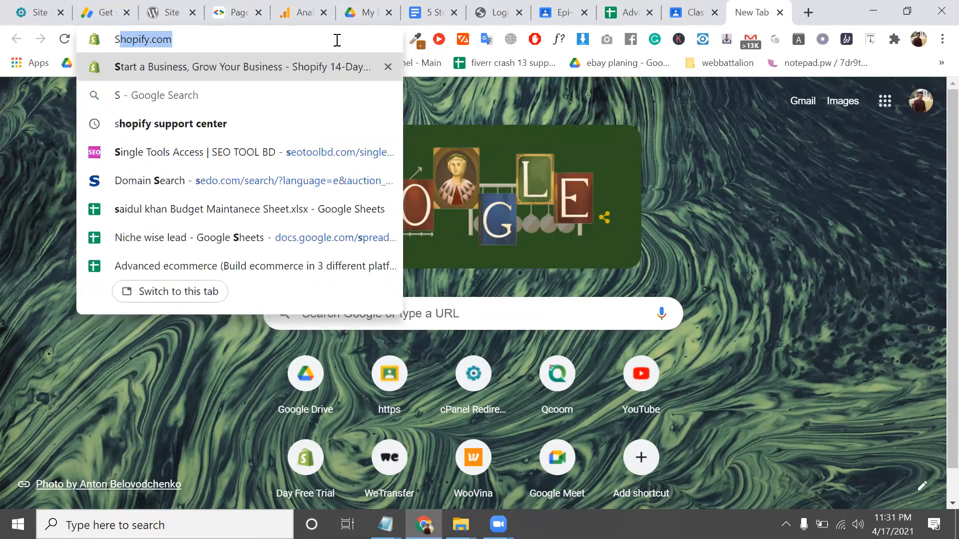
pyautogui.press('Return')
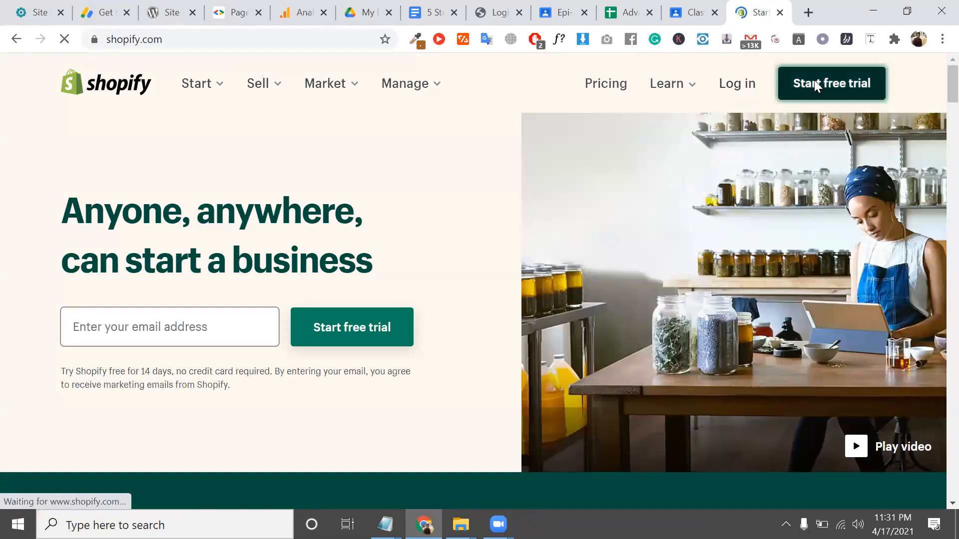
pyautogui.click(814, 83)
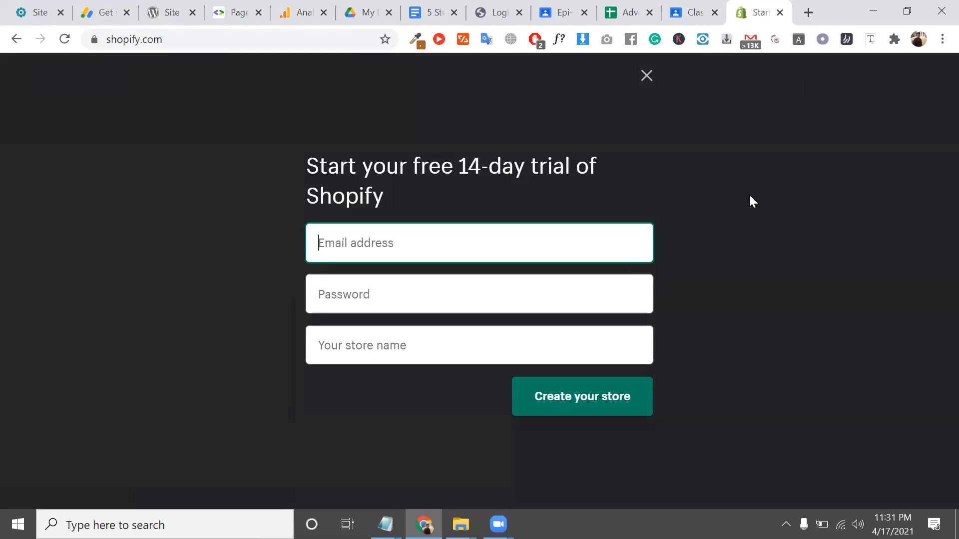
# Try the trial form's Email and Password fields, then close it unfilled
pyautogui.click(329, 252)
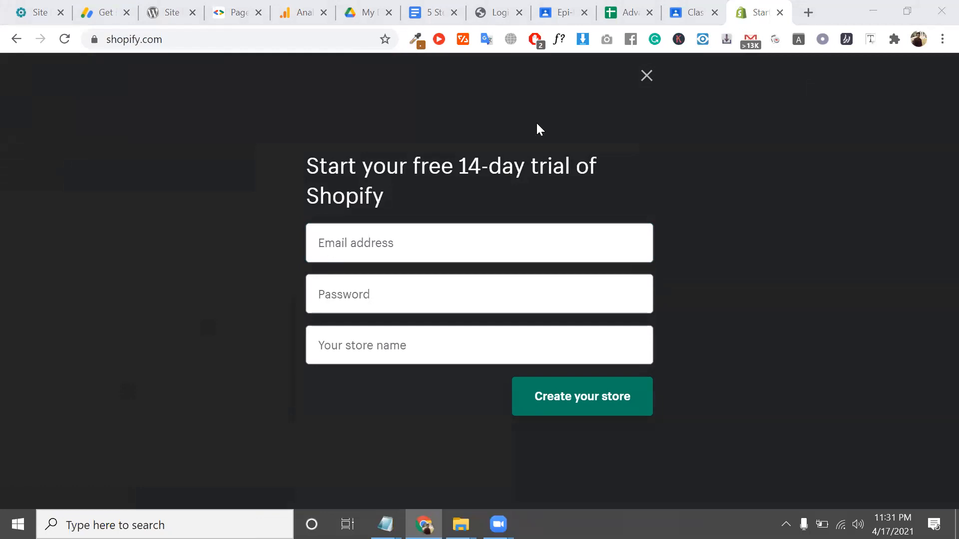
pyautogui.click(418, 256)
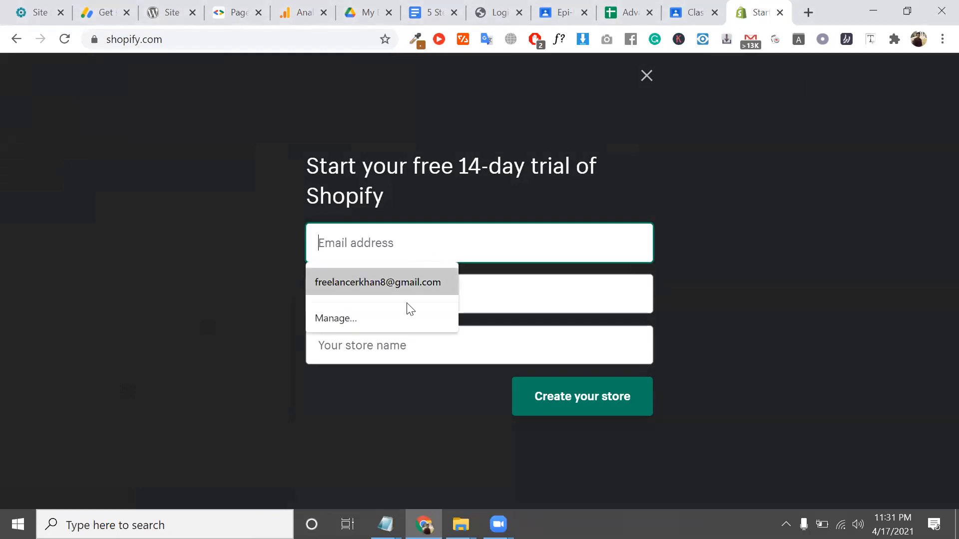
pyautogui.click(483, 303)
pyautogui.click(443, 366)
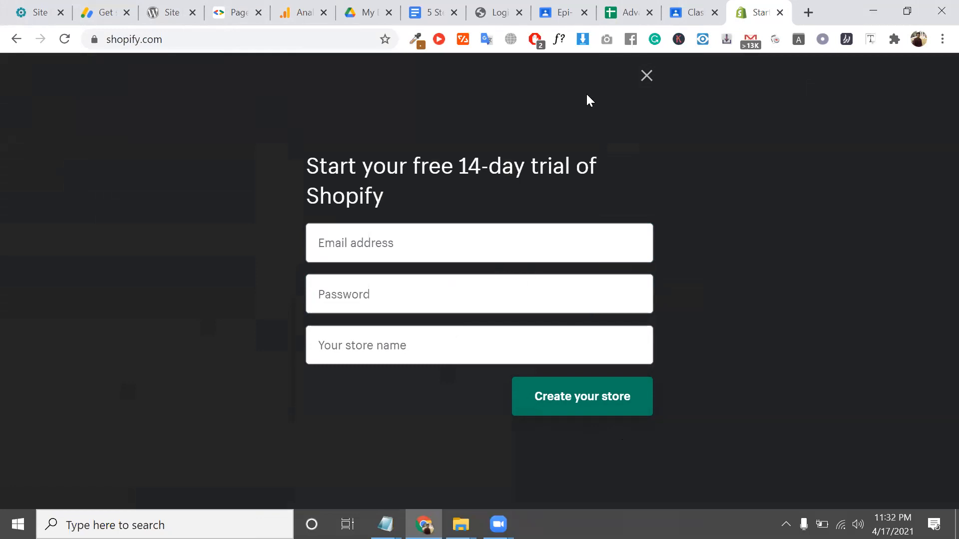
pyautogui.click(645, 76)
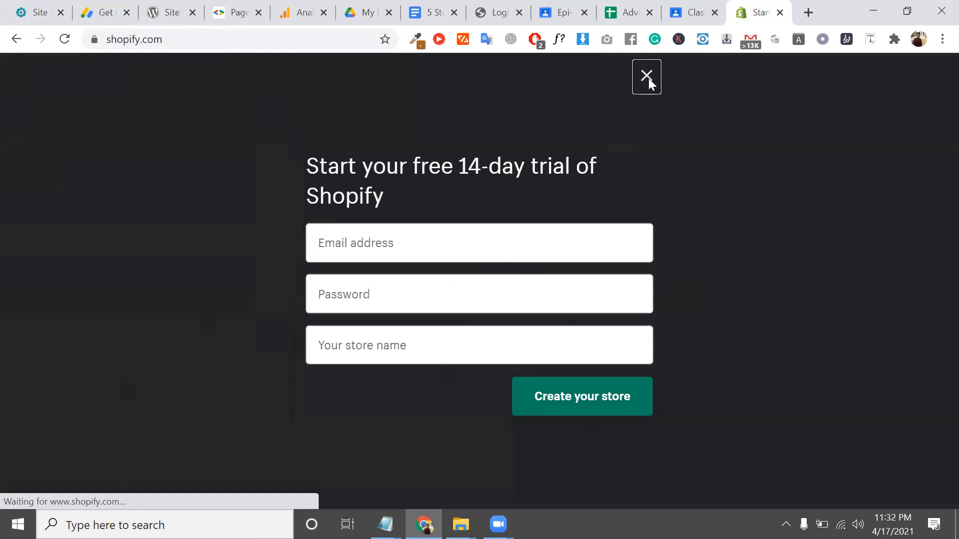
pyautogui.click(225, 45)
# Search Google for 'shopify partners'
pyautogui.write('SHOPO')
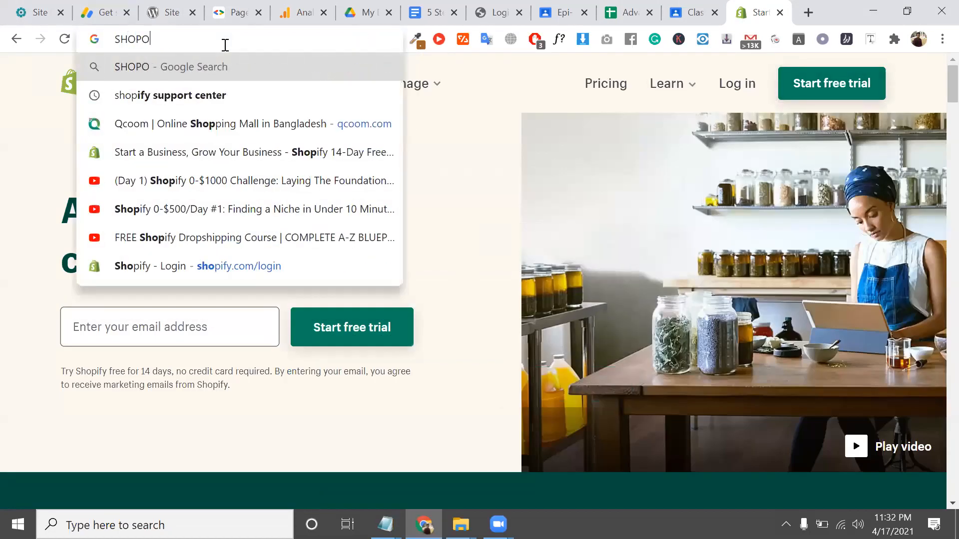
pyautogui.press('BackSpace')
pyautogui.write('IFY')
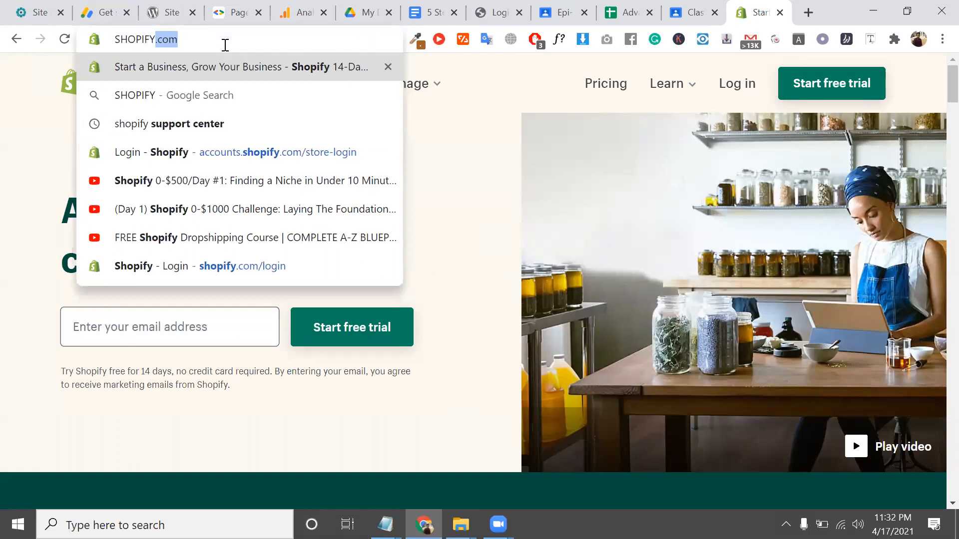
pyautogui.write(' PARN')
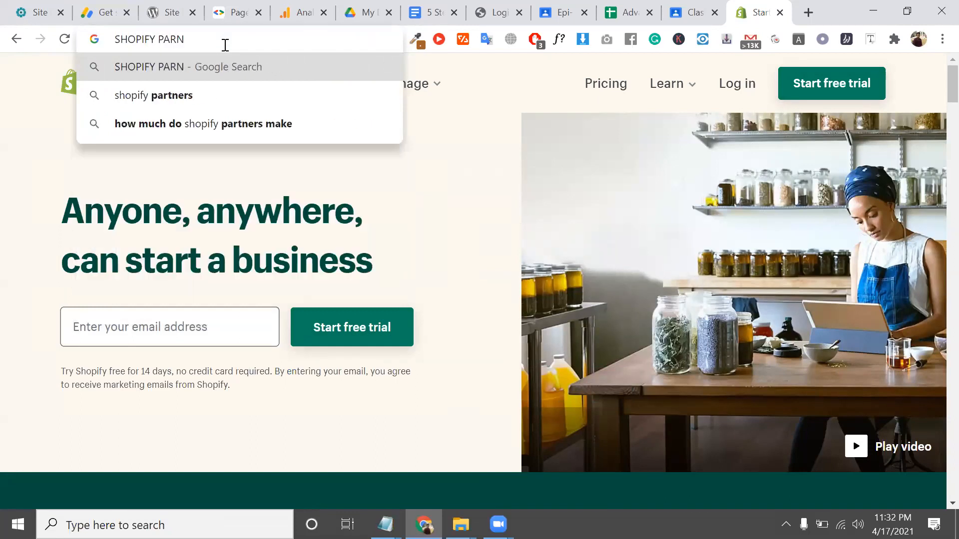
pyautogui.press('Down')
pyautogui.press('Return')
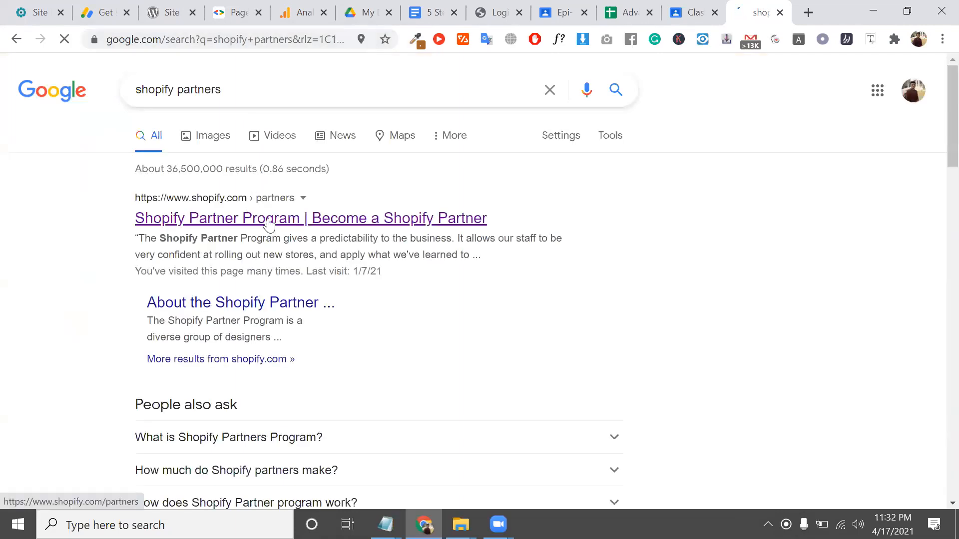
# Copy the Shopify Partner Program result's link and open that page
pyautogui.rightClick(268, 223)
pyautogui.click(370, 307)
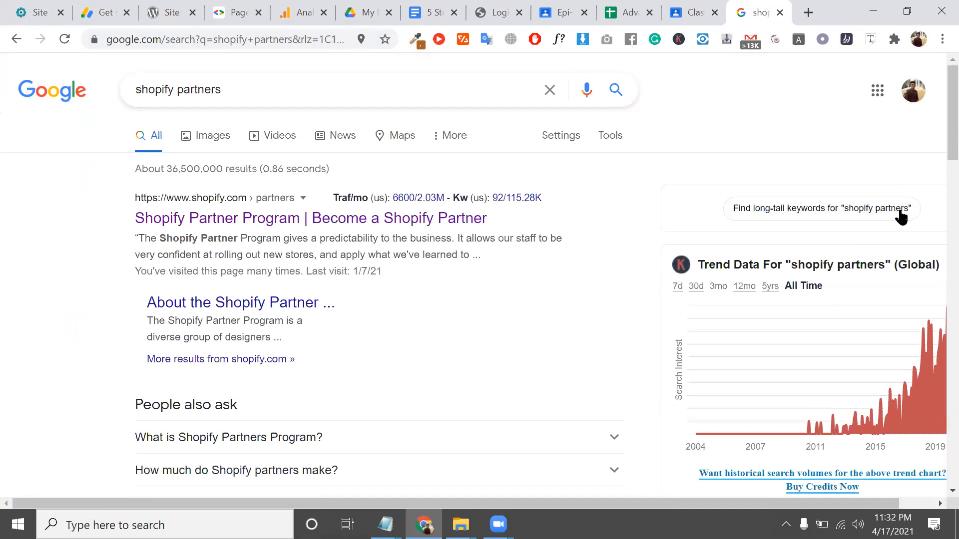
pyautogui.click(899, 212)
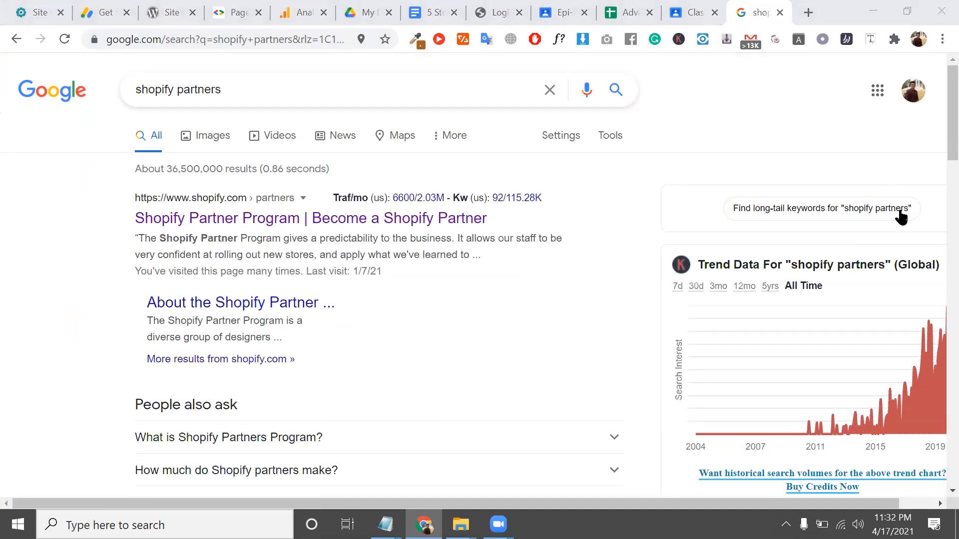
pyautogui.click(315, 214)
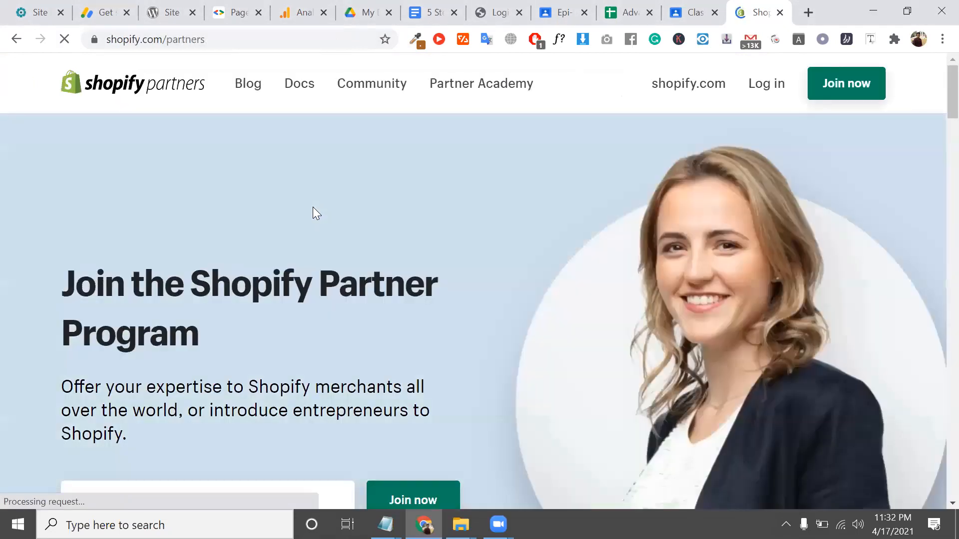
pyautogui.scroll(-5, 313, 207)
pyautogui.scroll(5, 407, 214)
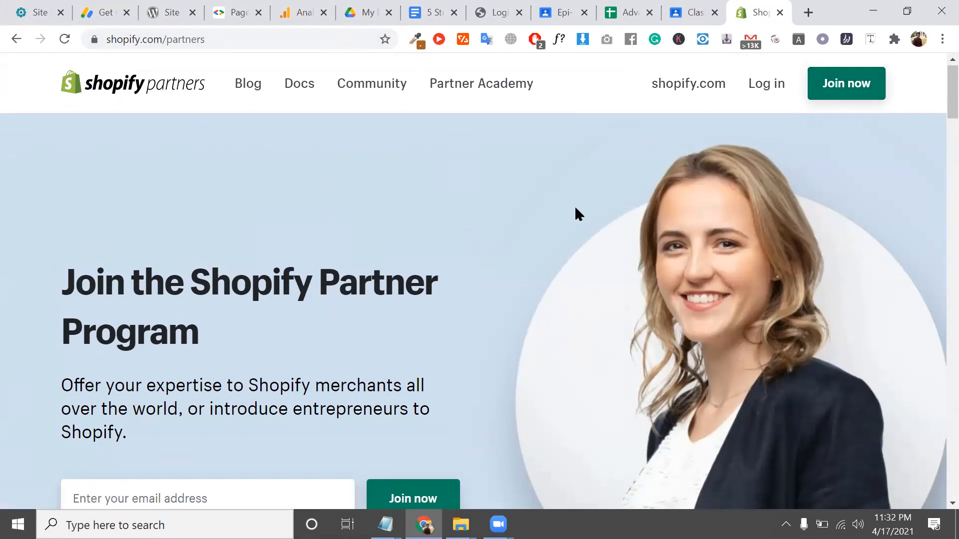
# Open the Shopify partner 'Create an account' sign-up form
pyautogui.click(866, 86)
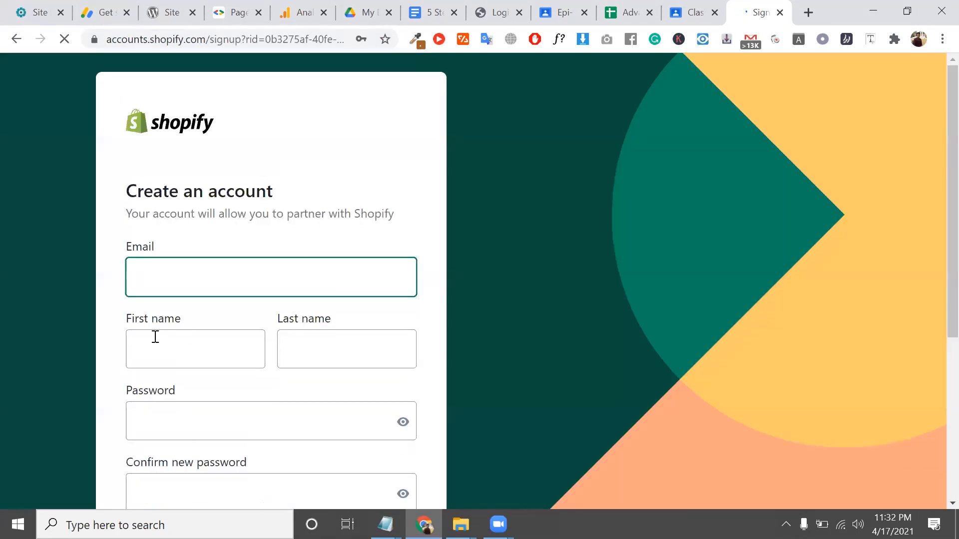
pyautogui.scroll(-1, 234, 285)
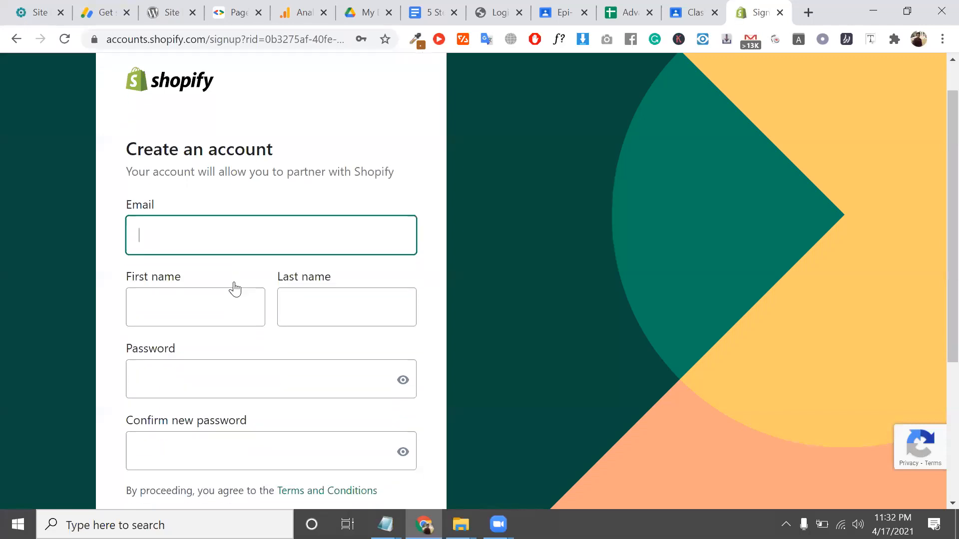
pyautogui.click(230, 238)
pyautogui.scroll(-1, 230, 237)
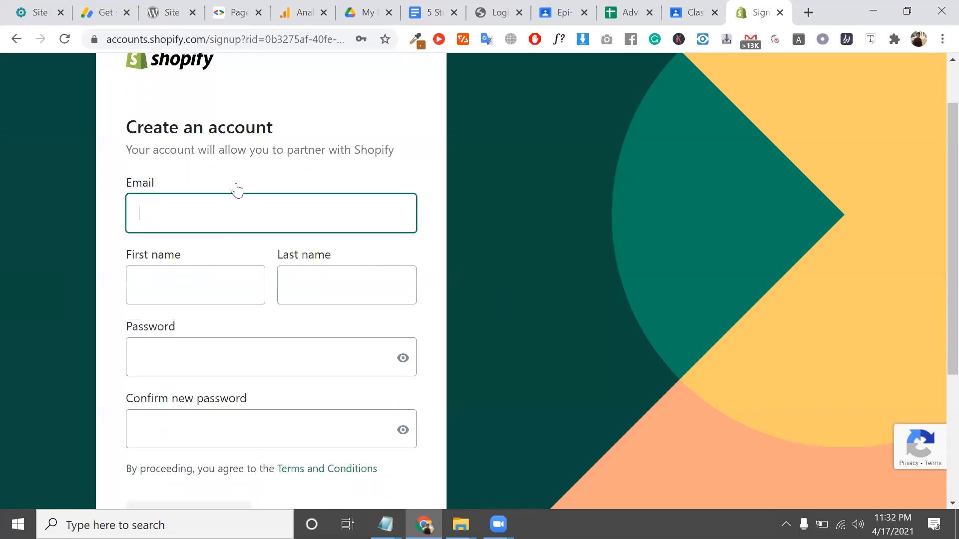
pyautogui.tripleClick(231, 150)
pyautogui.scroll(-4, 240, 164)
pyautogui.scroll(3, 242, 165)
pyautogui.click(205, 185)
# Start typing in the Email field, then erase the partial entry
pyautogui.click(183, 158)
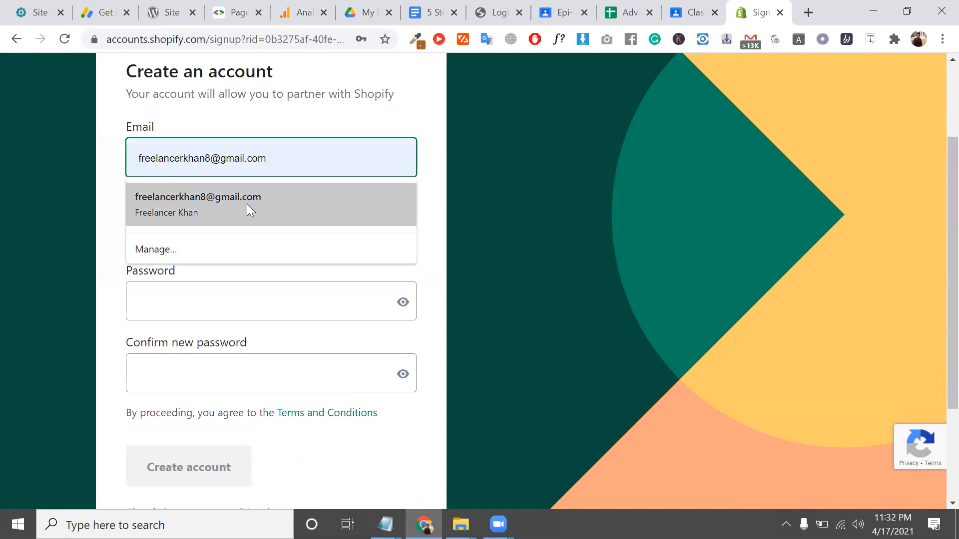
pyautogui.write('f')
pyautogui.click(241, 93)
pyautogui.click(199, 167)
pyautogui.write('re')
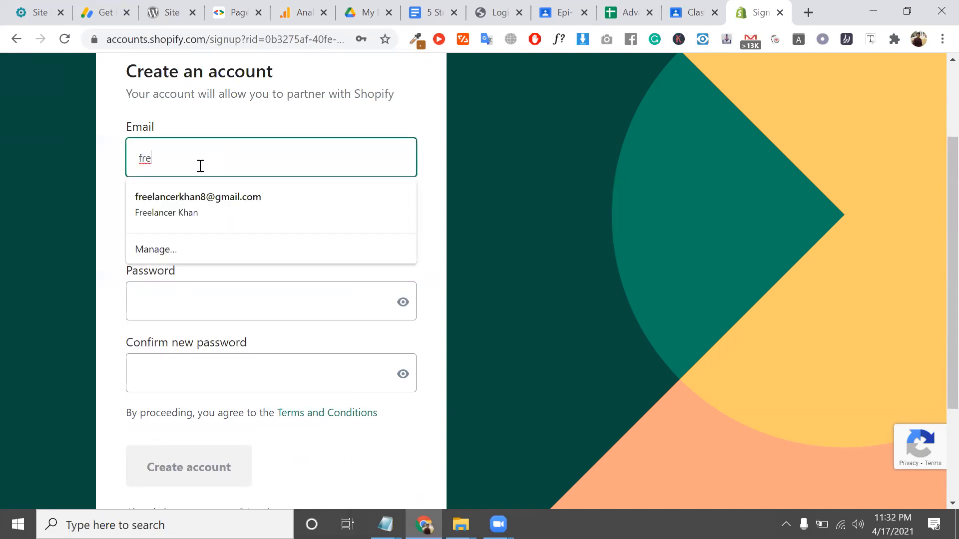
pyautogui.press('BackSpace')
pyautogui.press('BackSpace')
pyautogui.press('BackSpace')
# Switch to the other Chrome profile and copy its Google account email
pyautogui.click(923, 40)
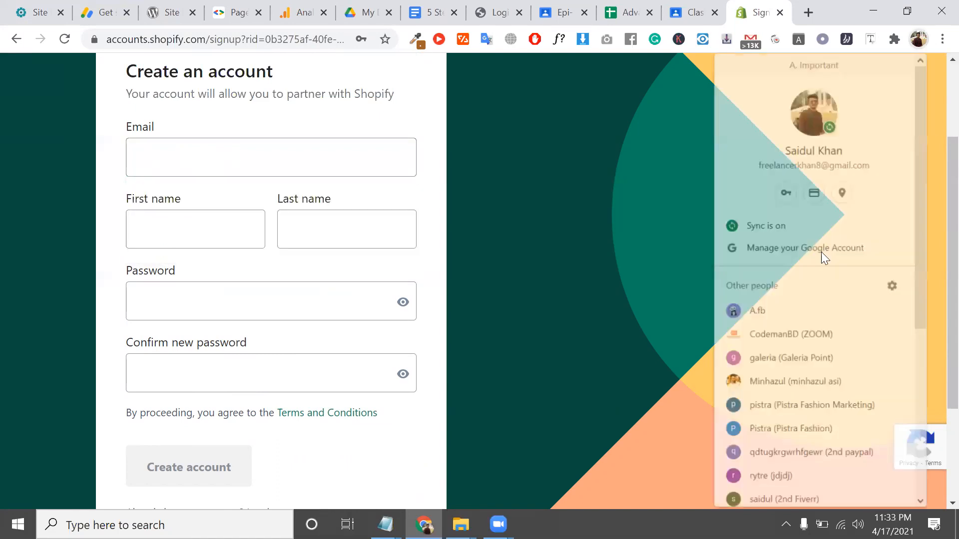
pyautogui.scroll(-5, 792, 426)
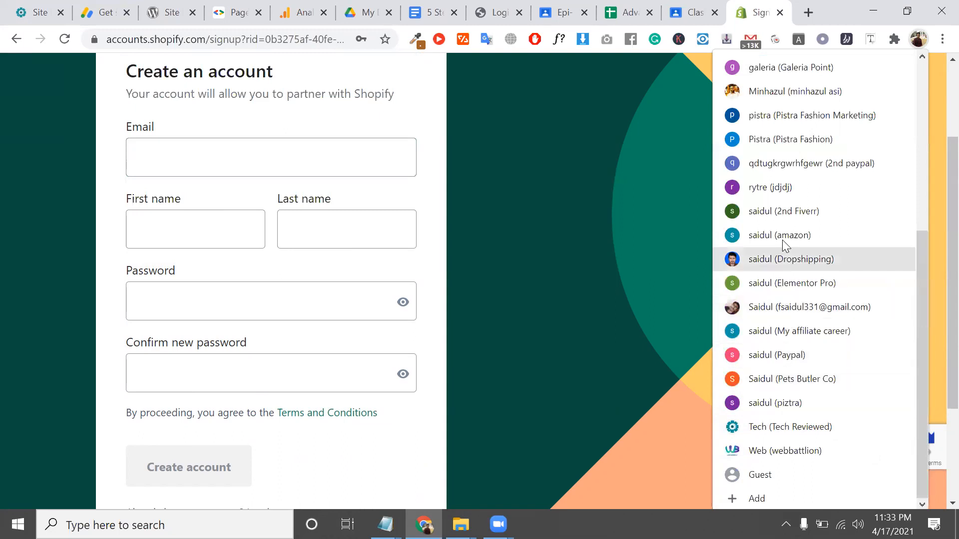
pyautogui.click(782, 215)
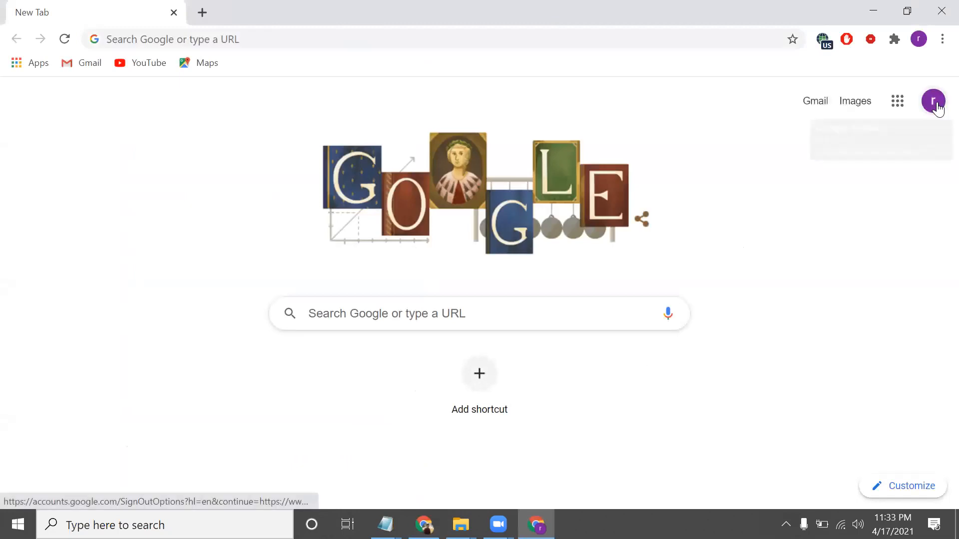
pyautogui.click(932, 100)
pyautogui.doubleClick(806, 235)
pyautogui.tripleClick(805, 236)
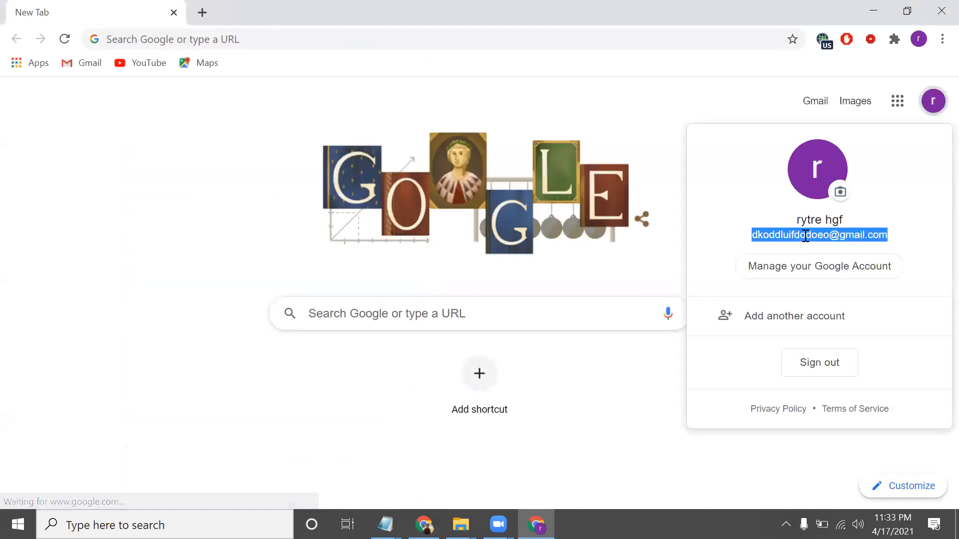
pyautogui.rightClick(806, 235)
pyautogui.click(809, 241)
# Paste the copied email into the sign-up form's Email field
pyautogui.click(874, 7)
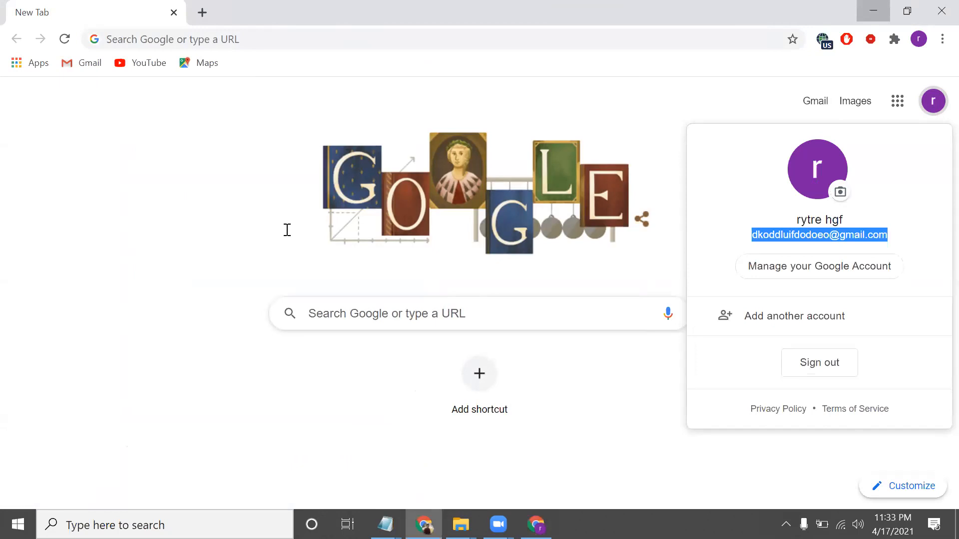
pyautogui.click(169, 165)
pyautogui.hotkey('ctrl', 'v')
# Enter the account holder's first and last name
pyautogui.click(177, 229)
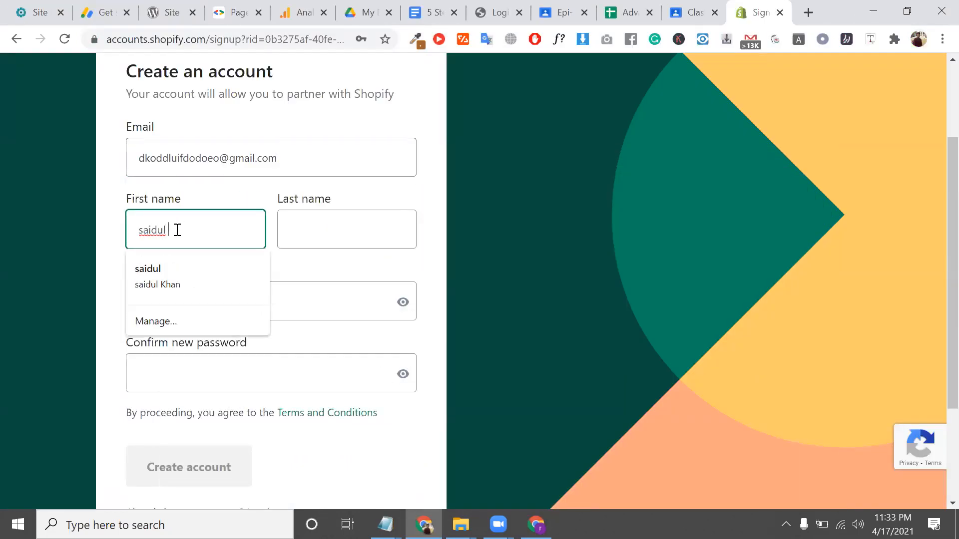
pyautogui.click(316, 230)
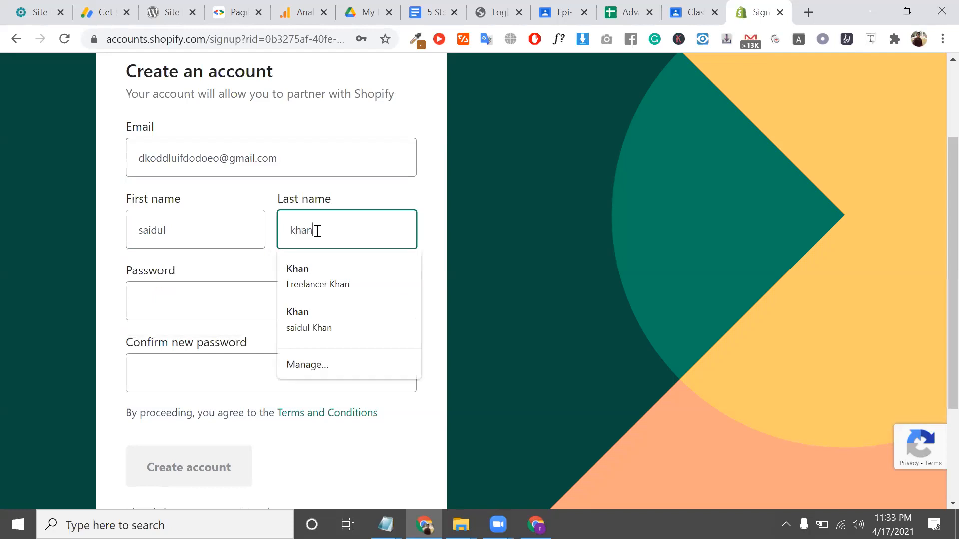
# Enter the account password and confirm it
pyautogui.click(227, 299)
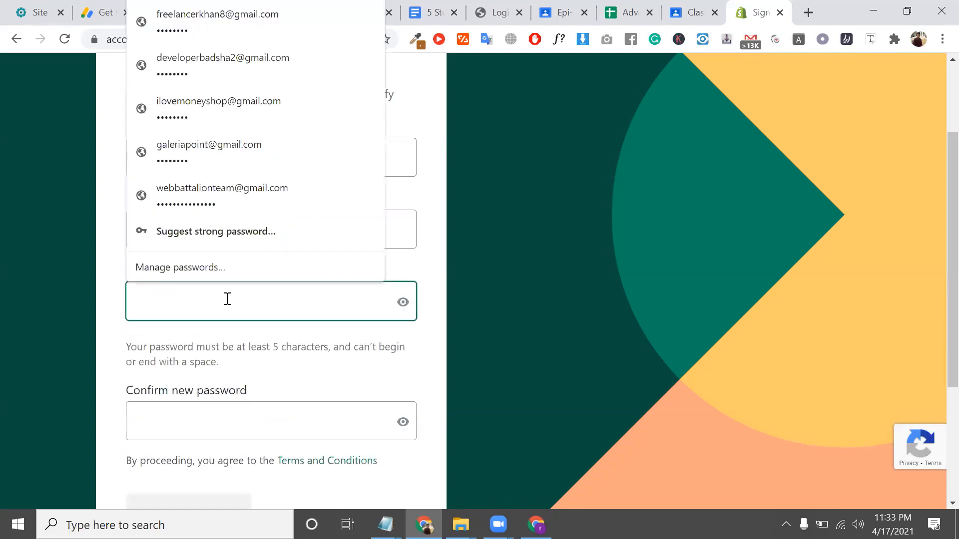
pyautogui.write('•••••••')
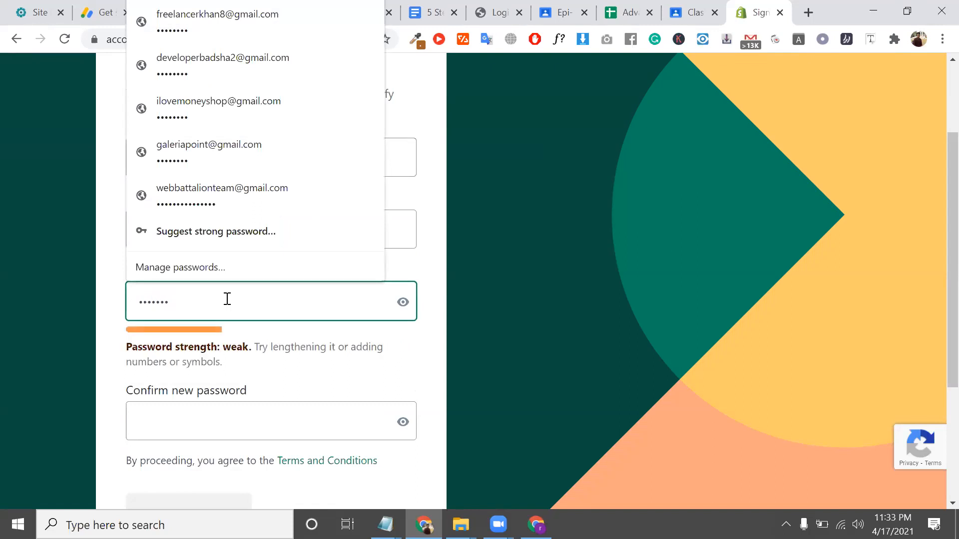
pyautogui.write('•')
pyautogui.press('BackSpace')
pyautogui.press('BackSpace')
pyautogui.press('BackSpace')
pyautogui.press('BackSpace')
pyautogui.press('BackSpace')
pyautogui.press('BackSpace')
pyautogui.press('BackSpace')
pyautogui.write('•')
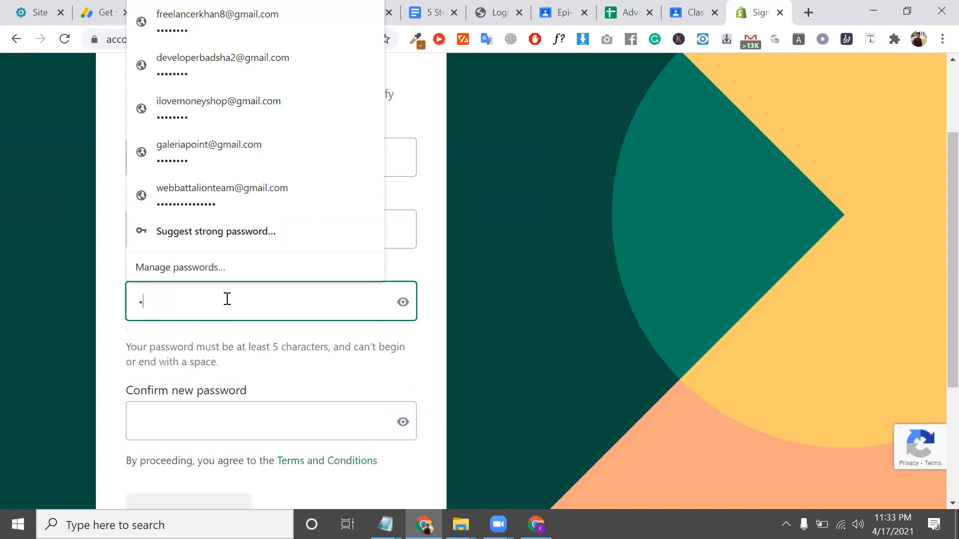
pyautogui.write('••••••••')
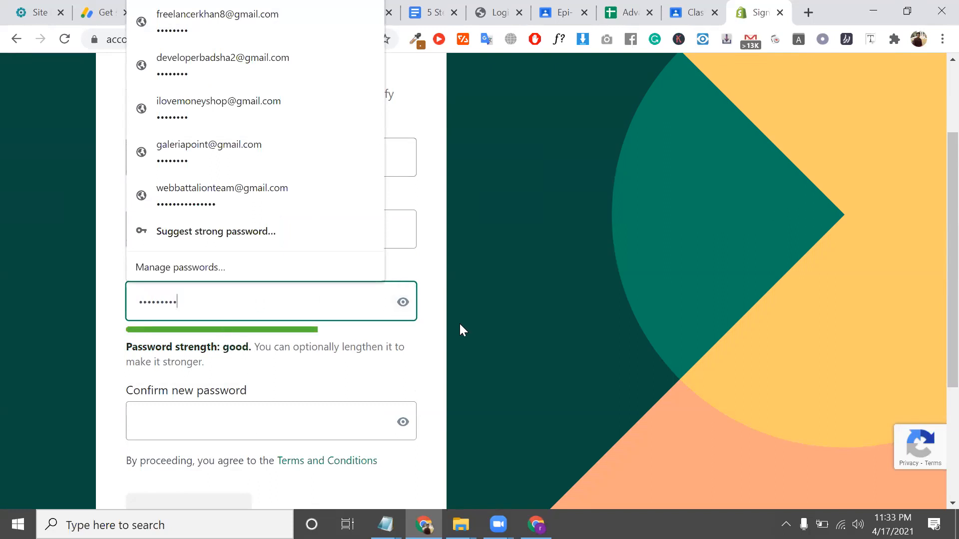
pyautogui.doubleClick(227, 294)
pyautogui.press('BackSpace')
pyautogui.write('•••••••')
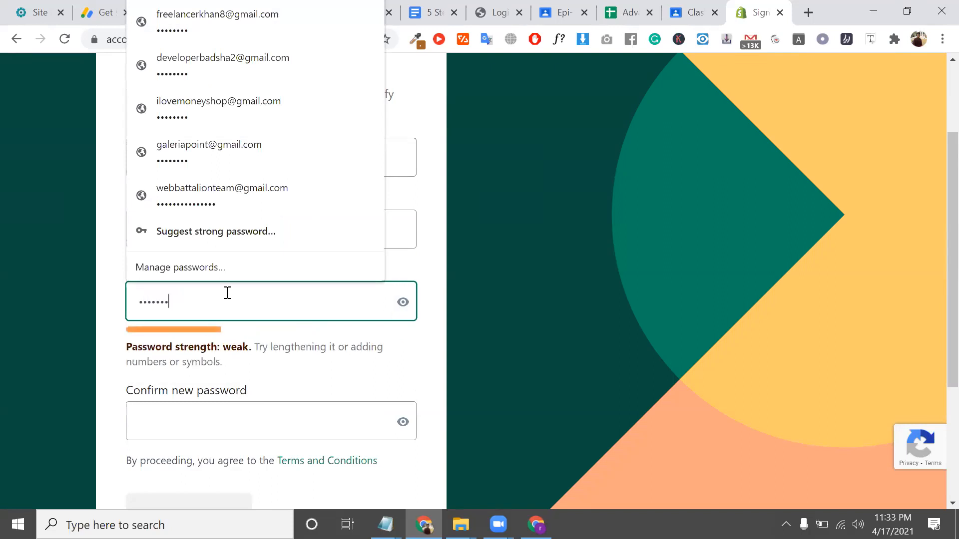
pyautogui.write('••')
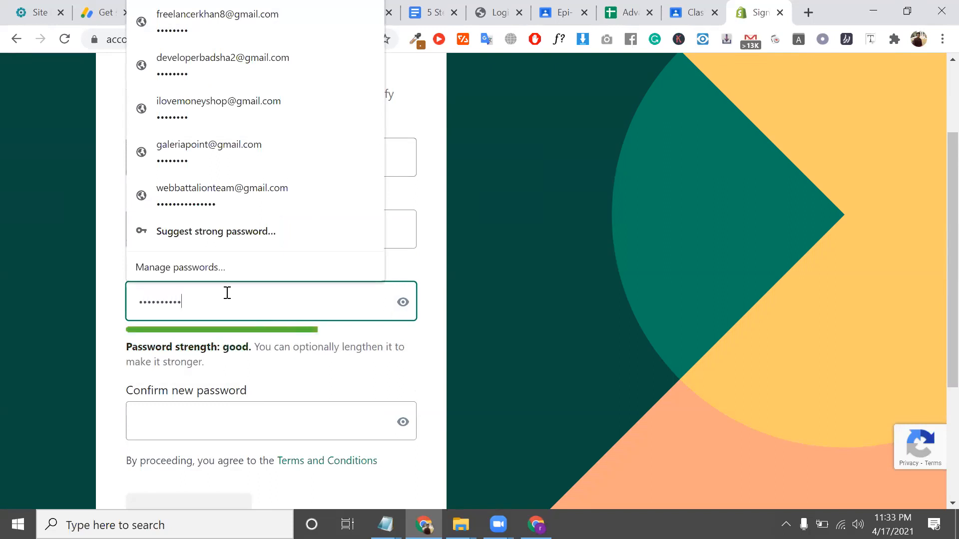
pyautogui.click(196, 432)
pyautogui.write('•')
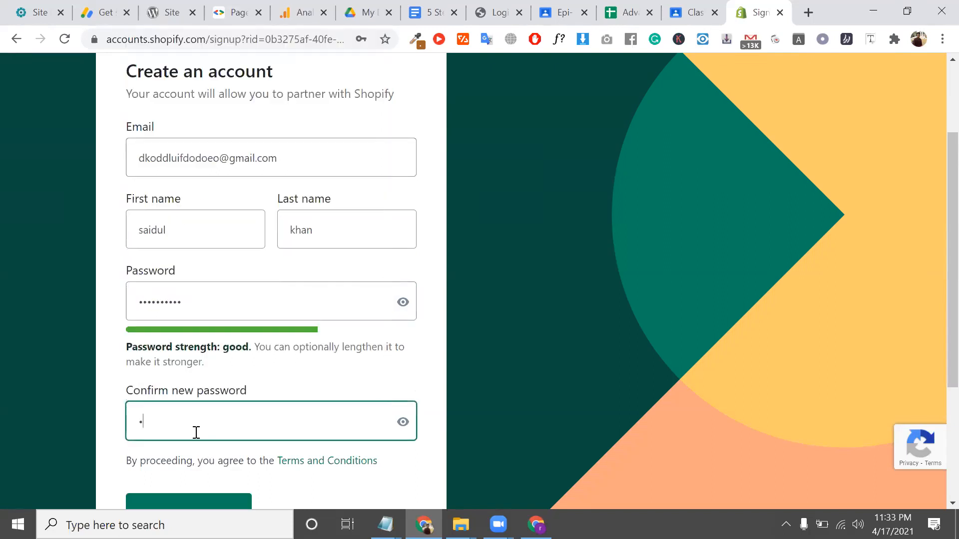
pyautogui.write('•••••••••')
# Create the account, save the password in Chrome, and dismiss the compromised-passwords warning
pyautogui.scroll(-3, 195, 433)
pyautogui.click(183, 381)
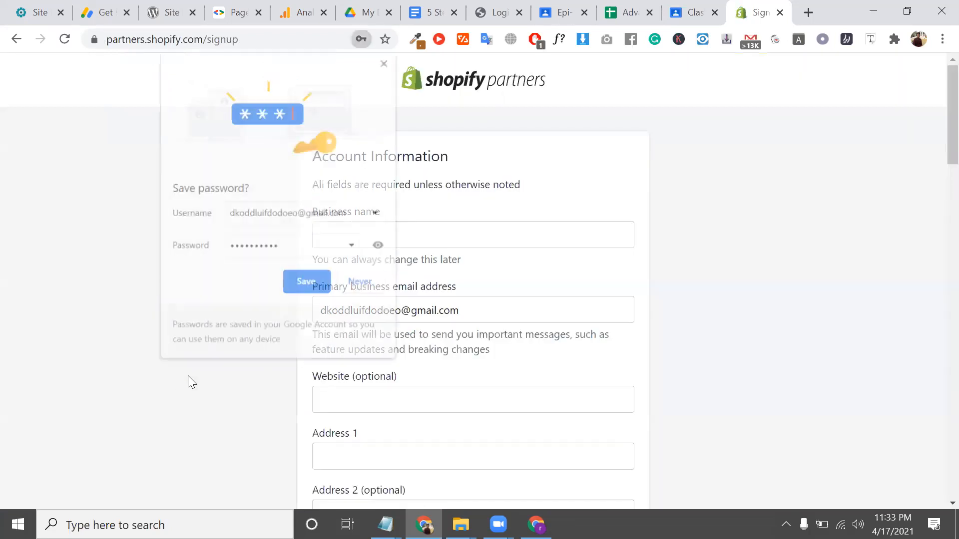
pyautogui.click(304, 283)
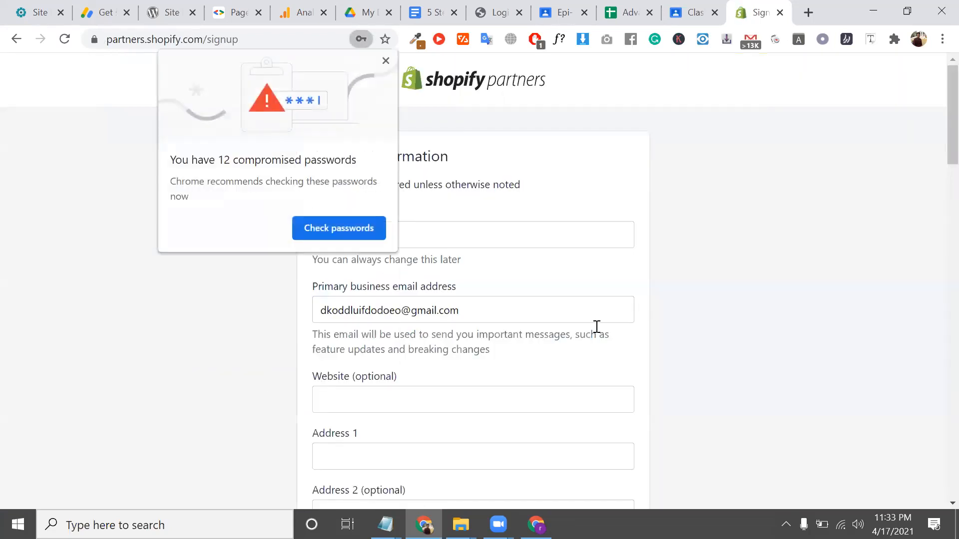
pyautogui.click(386, 61)
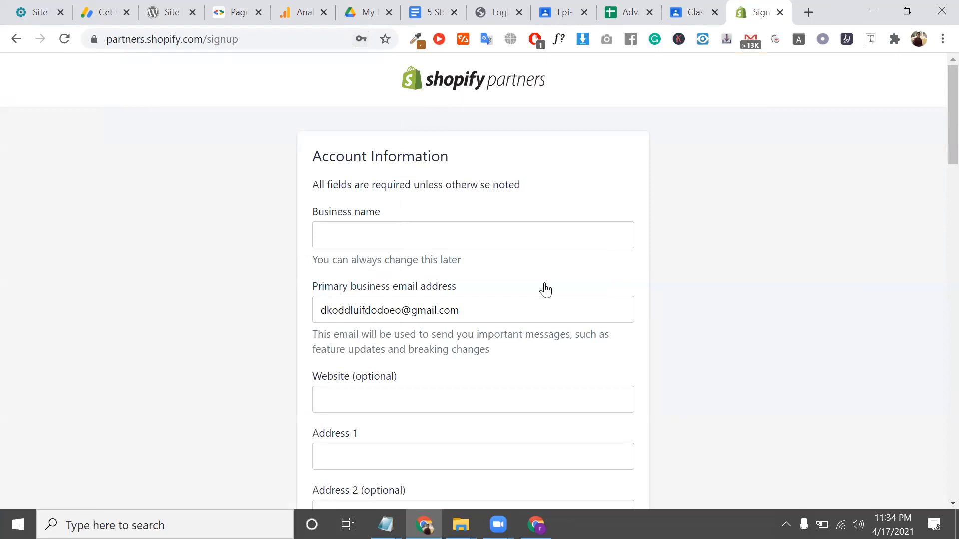
# Type the 'combo' part of the business name, fixing typos with Backspace
pyautogui.scroll(-1, 453, 252)
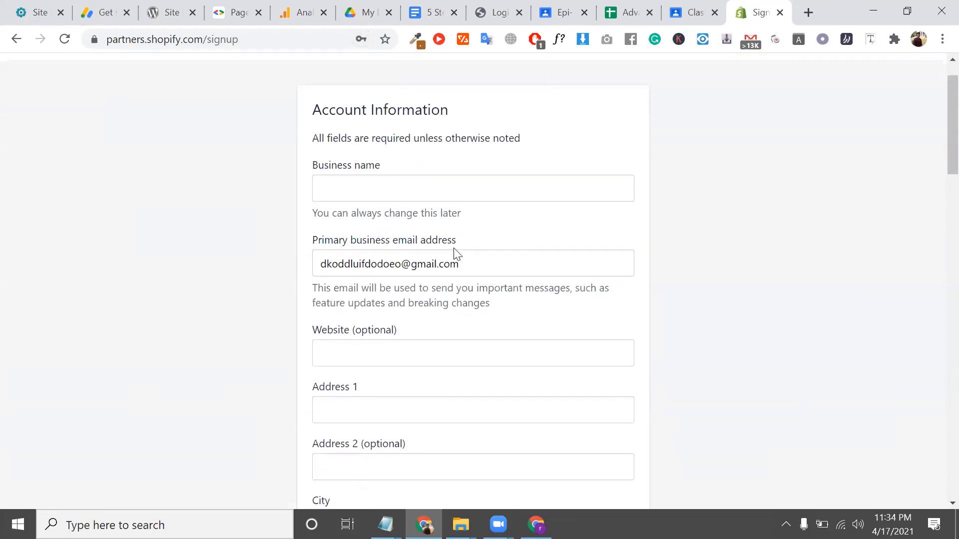
pyautogui.click(463, 190)
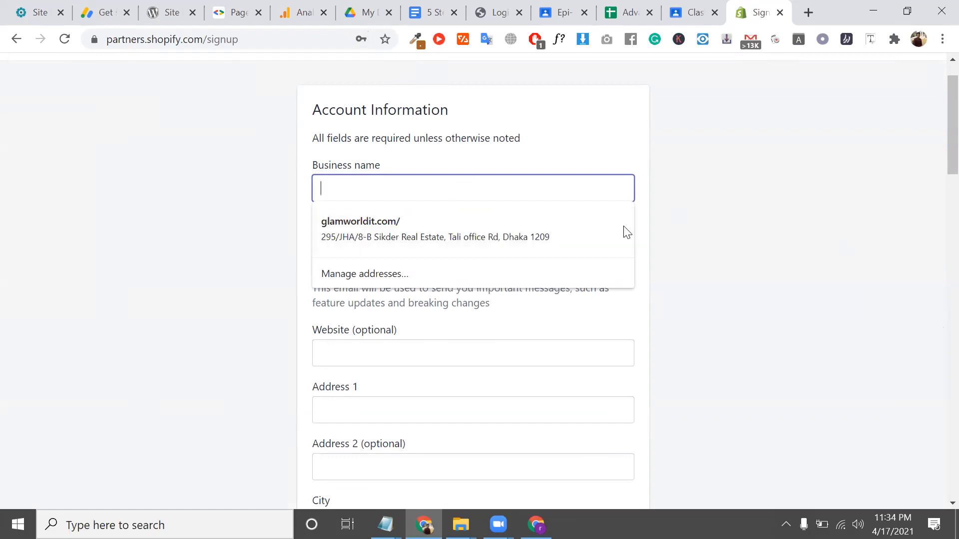
pyautogui.hotkey('alt', 'Tab')
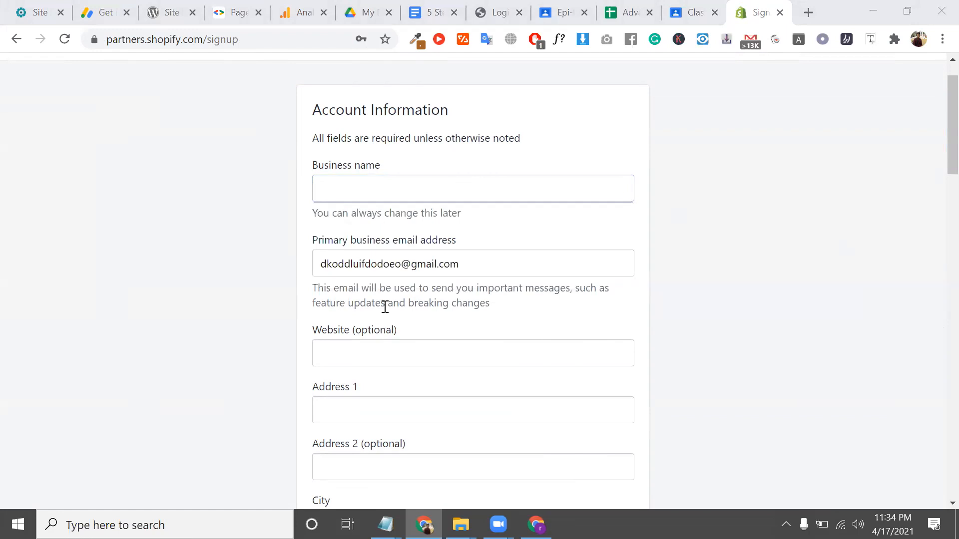
pyautogui.click(369, 182)
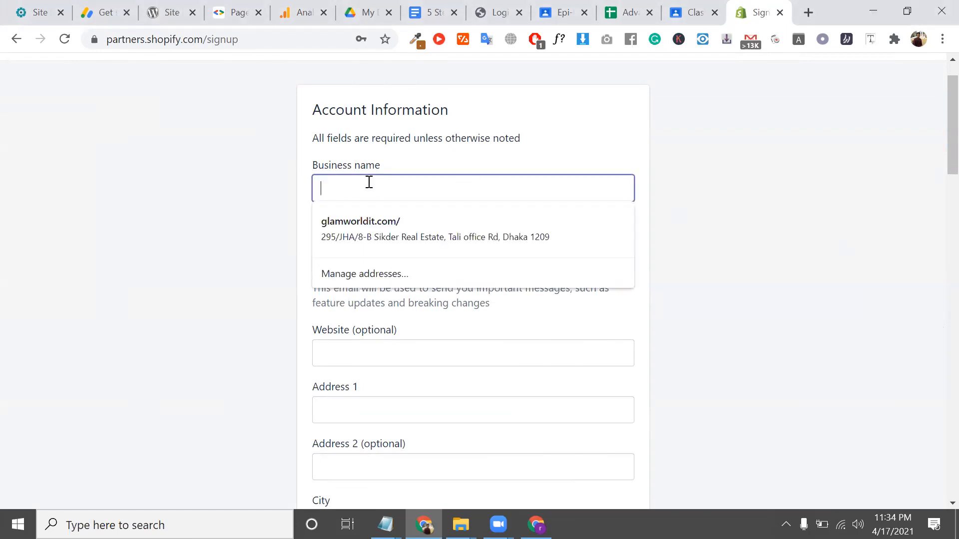
pyautogui.write('G')
pyautogui.press('BackSpace')
pyautogui.write('CO')
pyautogui.press('BackSpace')
pyautogui.write('com')
pyautogui.write('n')
pyautogui.write('bo')
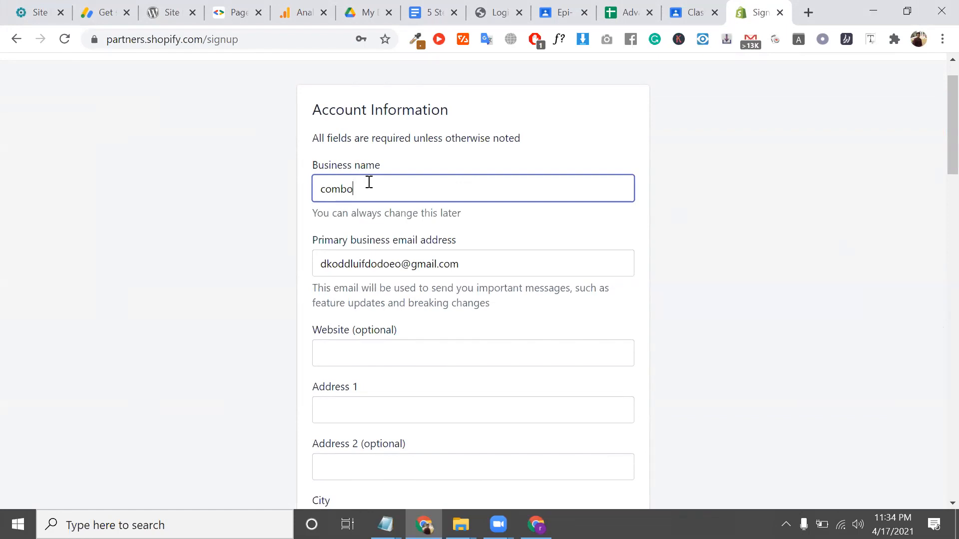
pyautogui.write('8')
pyautogui.press('BackSpace')
# Finish the business name as combo91 and autofill the address from the saved Chrome address
pyautogui.write('91')
pyautogui.click(438, 333)
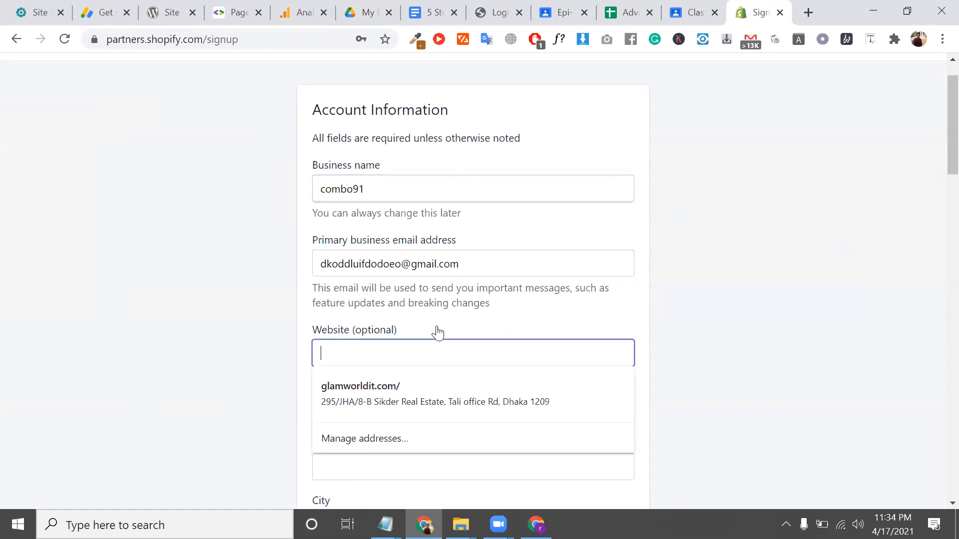
pyautogui.scroll(-2, 436, 332)
pyautogui.click(345, 303)
pyautogui.scroll(-2, 344, 303)
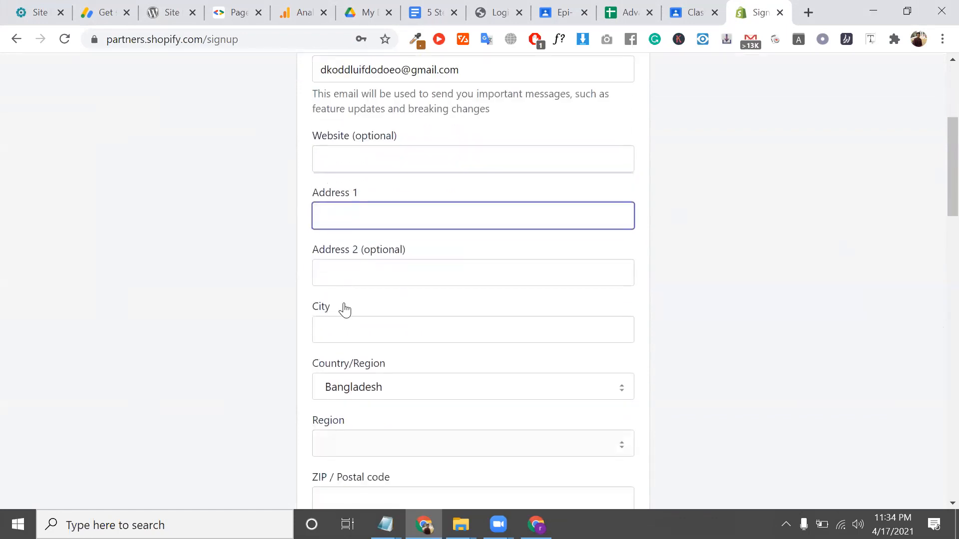
pyautogui.click(390, 221)
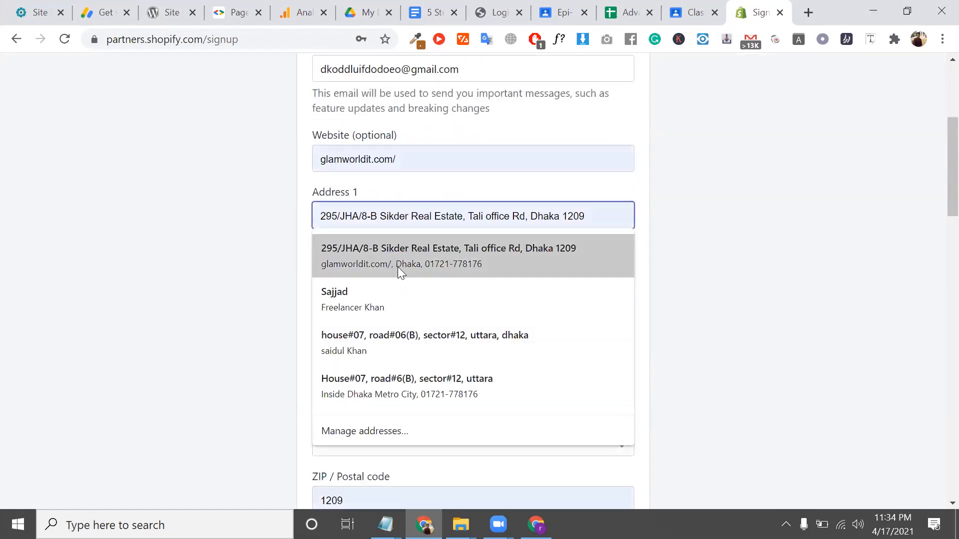
pyautogui.click(398, 267)
# Clear the autofilled Website field so it stays empty
pyautogui.scroll(-1, 398, 268)
pyautogui.tripleClick(423, 103)
pyautogui.press('BackSpace')
pyautogui.scroll(-1, 313, 219)
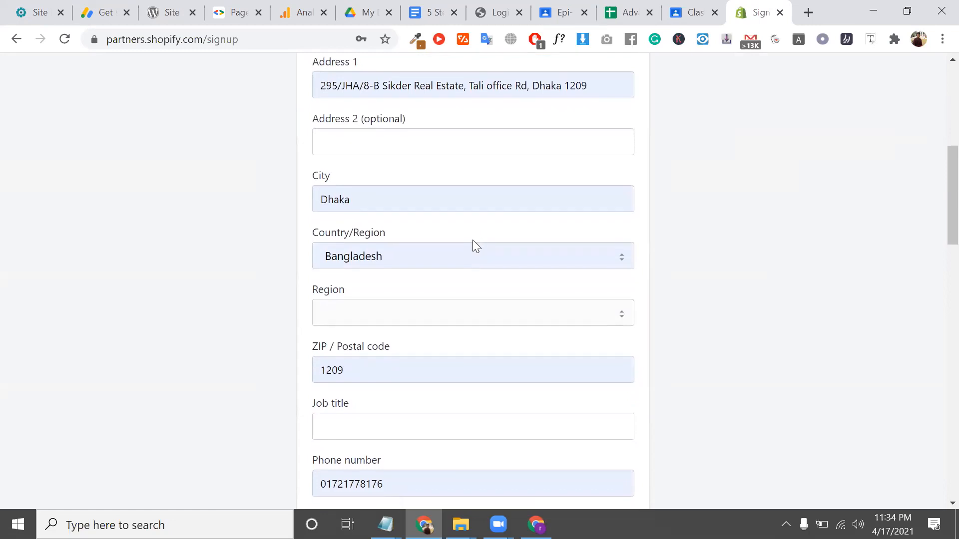
pyautogui.scroll(2, 472, 239)
pyautogui.click(374, 157)
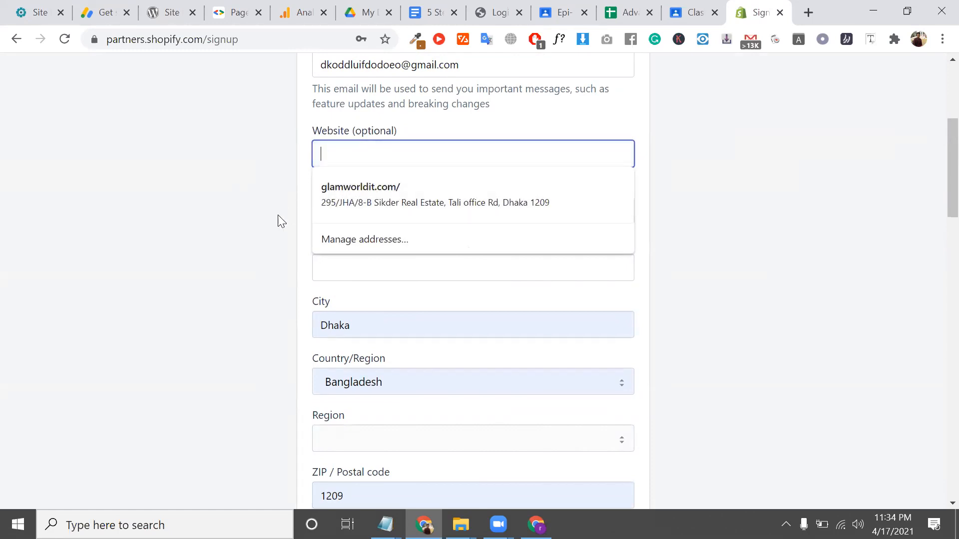
pyautogui.scroll(-5, 278, 222)
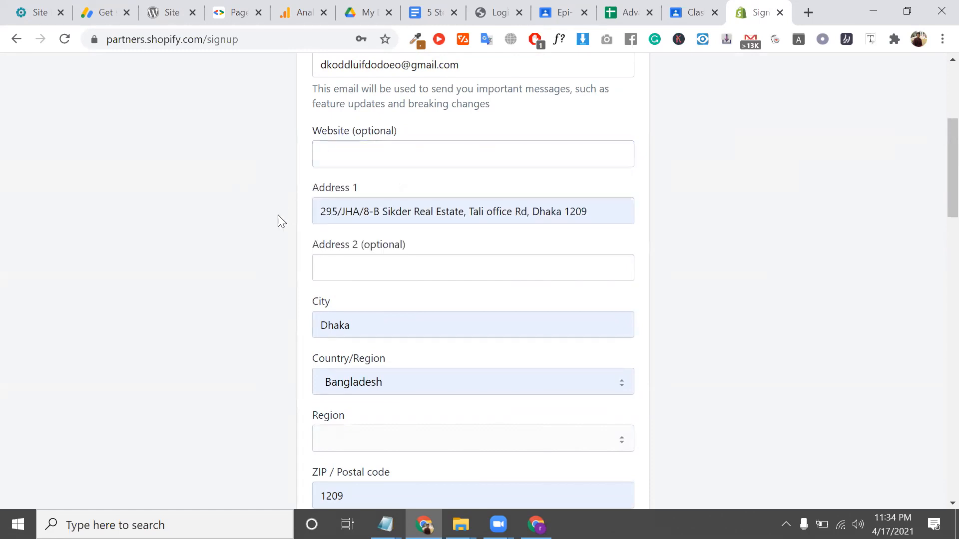
pyautogui.scroll(-3, 398, 288)
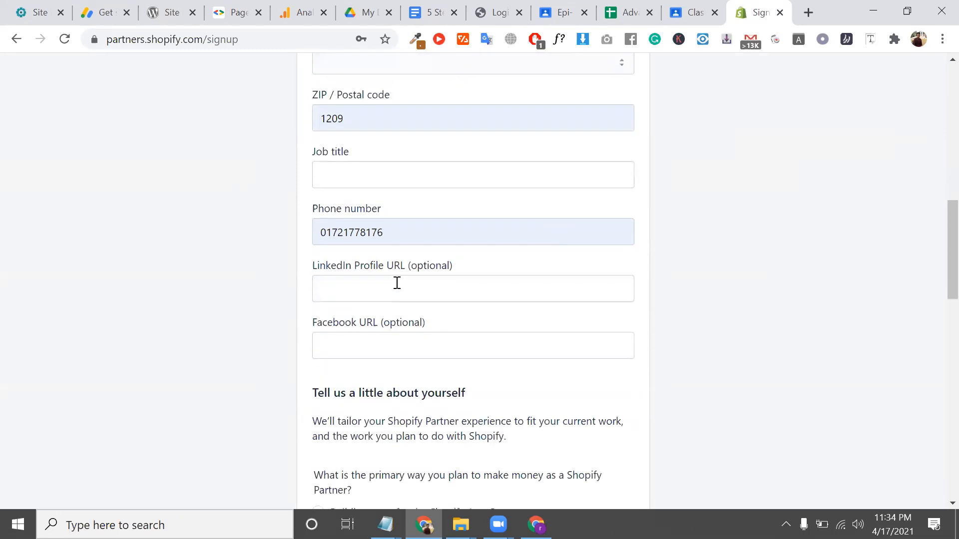
pyautogui.scroll(-1, 388, 219)
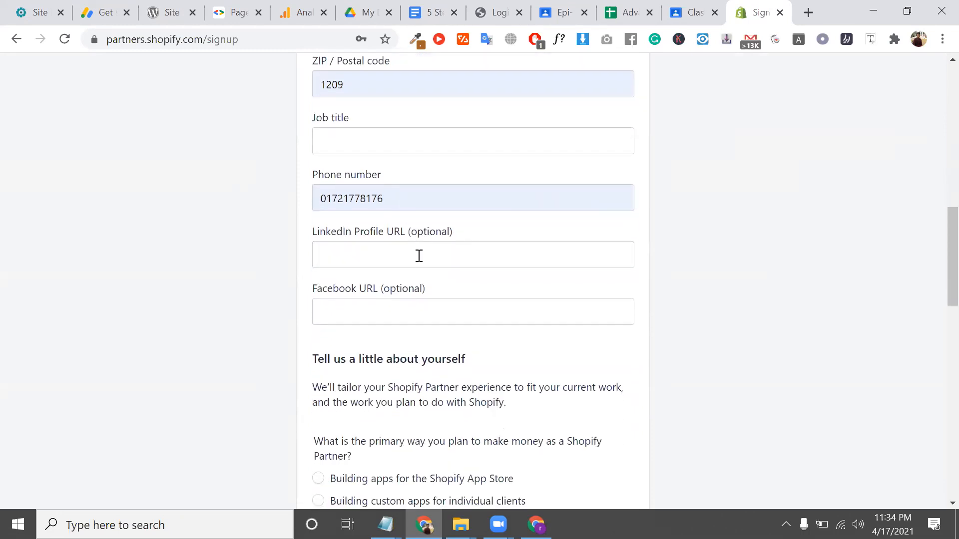
pyautogui.scroll(-1, 419, 257)
pyautogui.click(393, 216)
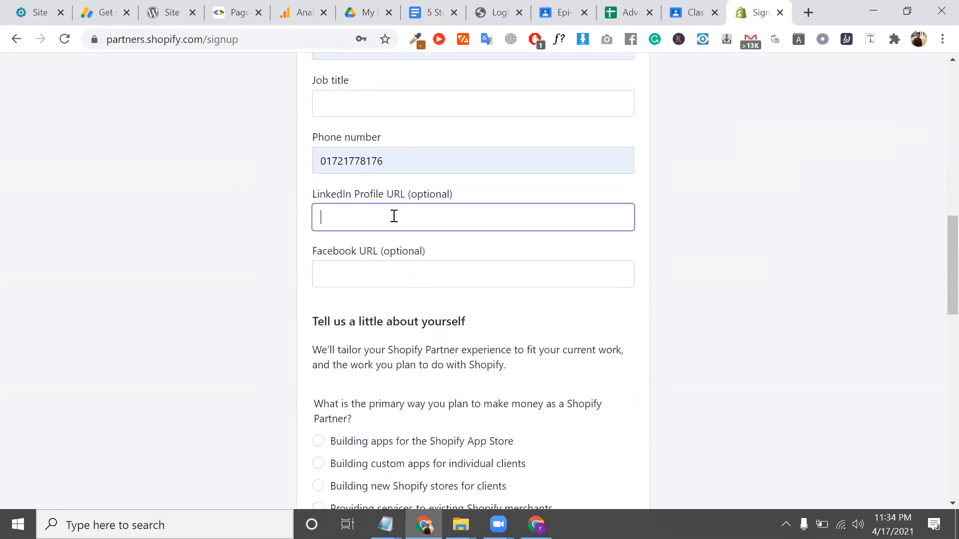
pyautogui.tripleClick(329, 194)
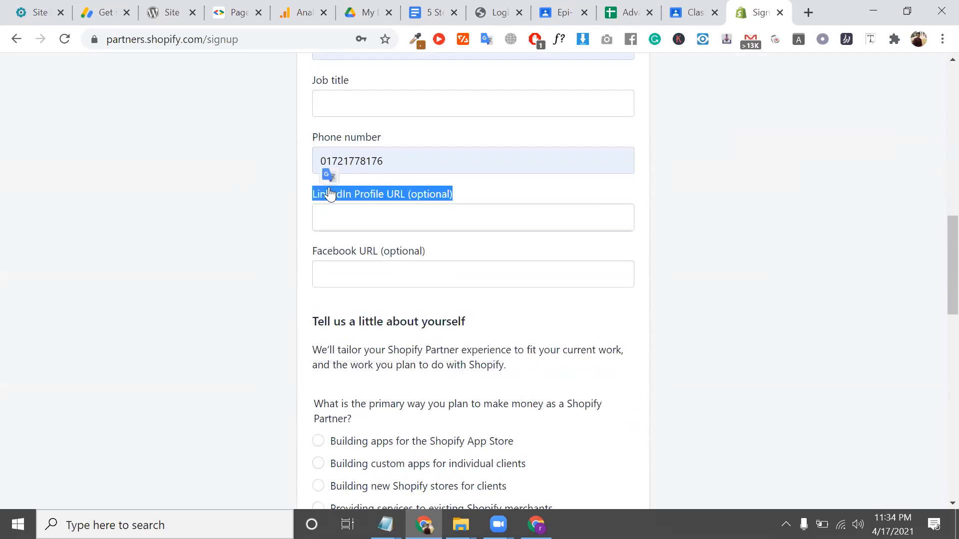
pyautogui.scroll(-2, 394, 235)
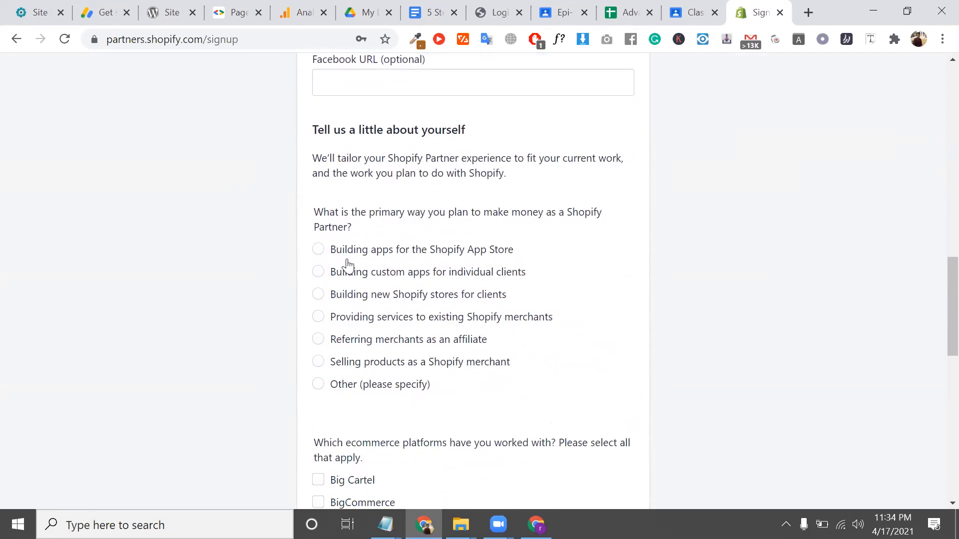
pyautogui.scroll(-1, 331, 248)
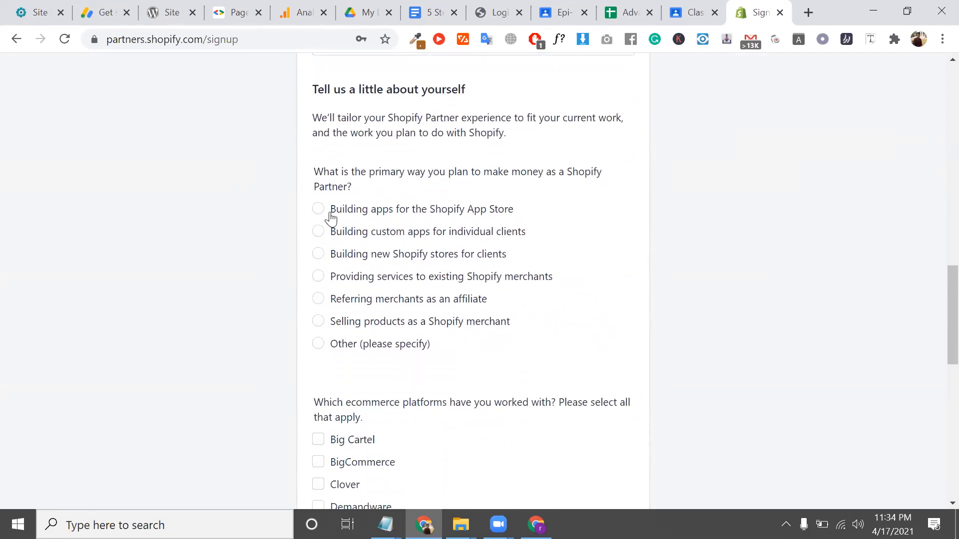
pyautogui.scroll(-1, 333, 215)
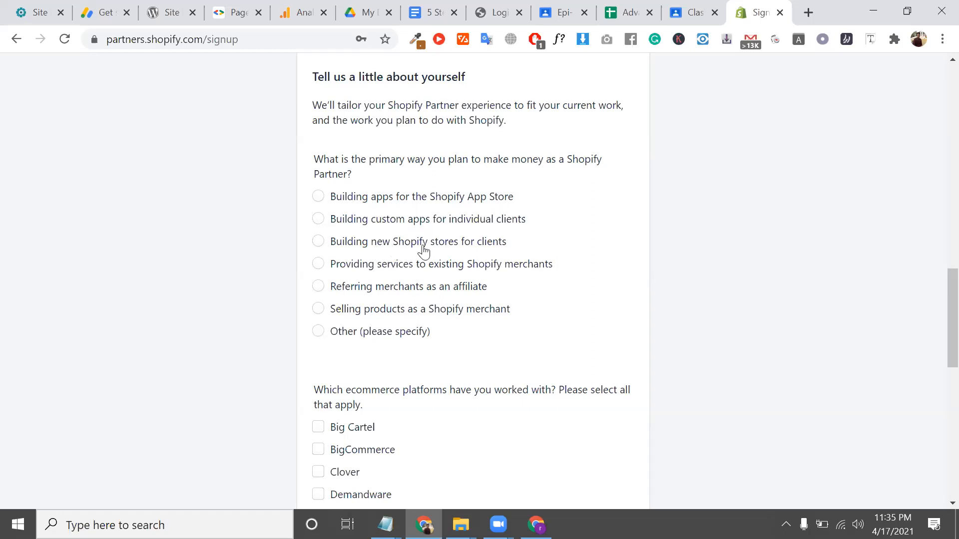
pyautogui.scroll(-1, 446, 251)
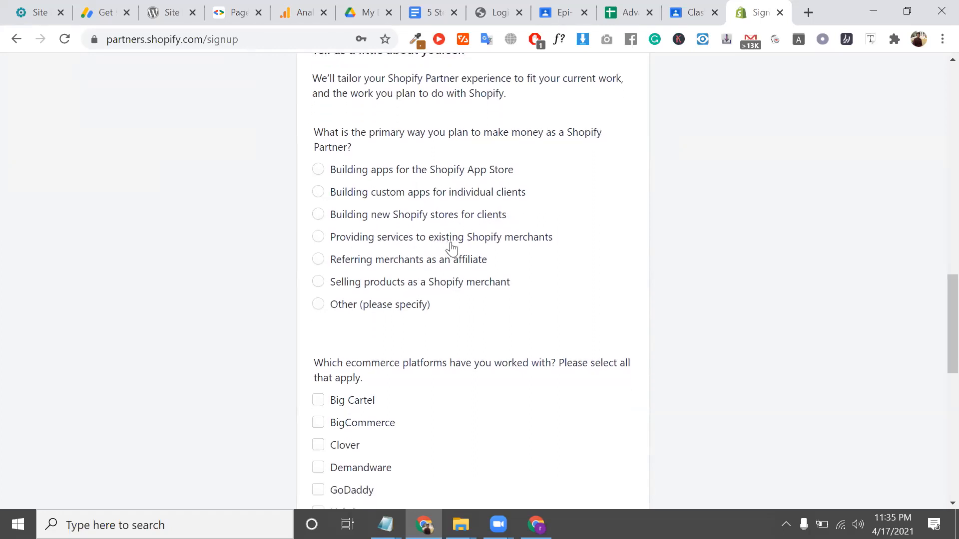
pyautogui.scroll(-1, 520, 256)
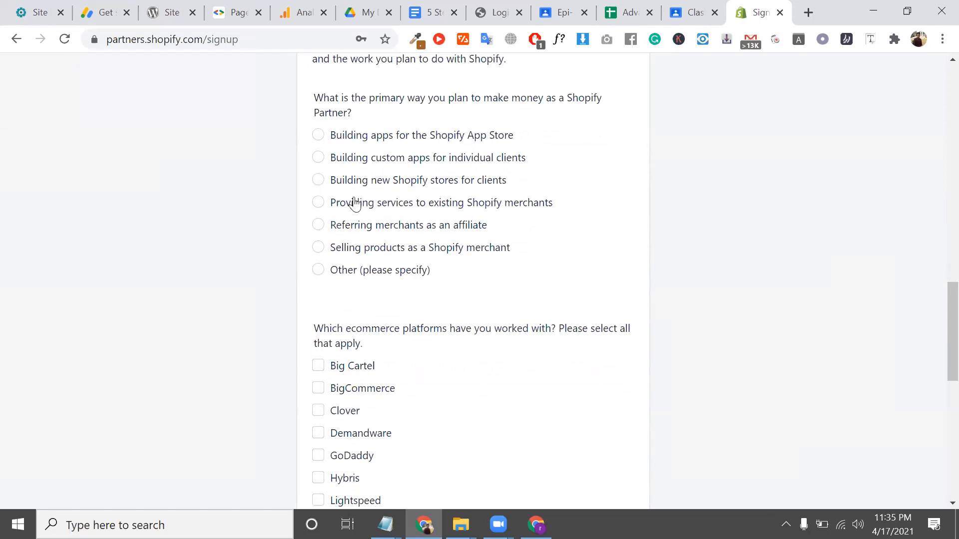
# Choose 'Building new Shopify stores for clients', No current client, no ecommerce platforms, and accept the agreement
pyautogui.click(320, 184)
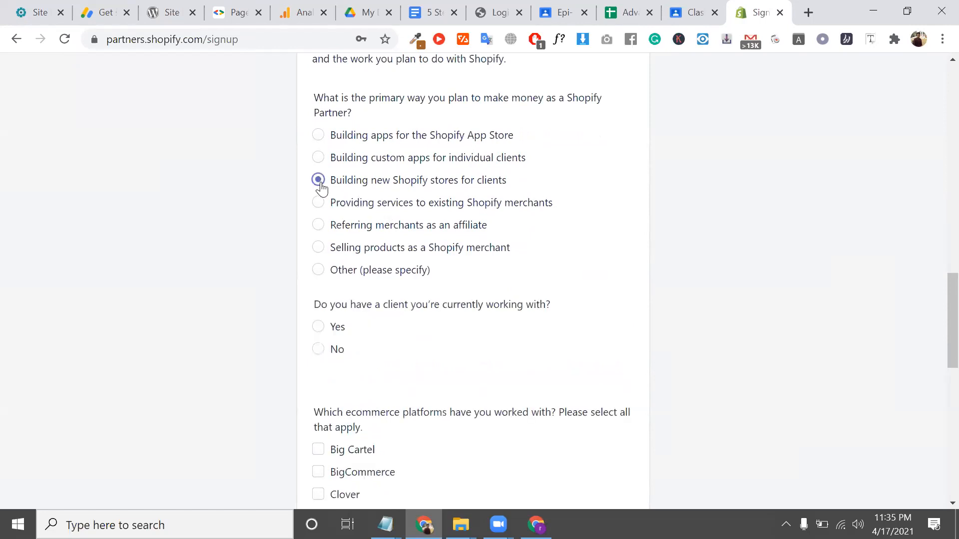
pyautogui.scroll(-2, 321, 187)
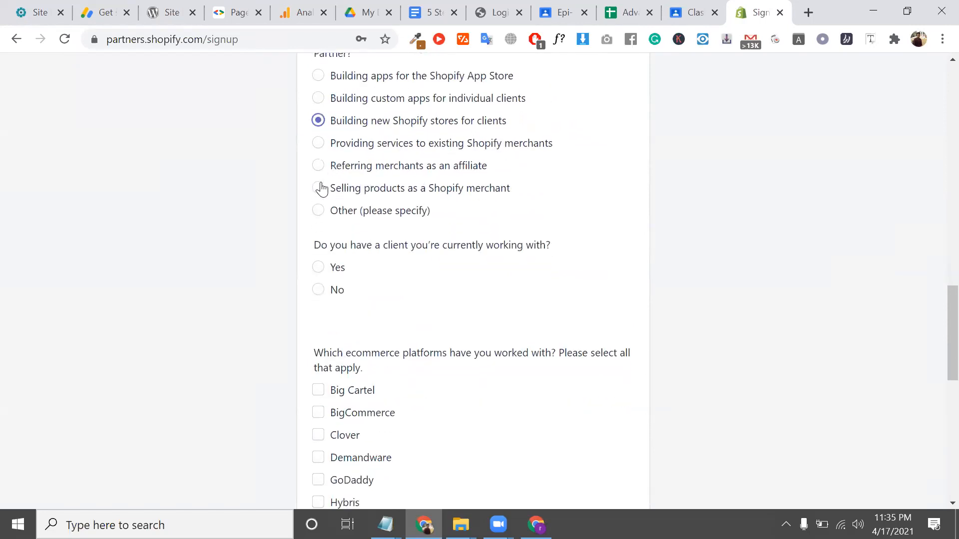
pyautogui.click(319, 268)
pyautogui.scroll(-1, 320, 268)
pyautogui.click(319, 268)
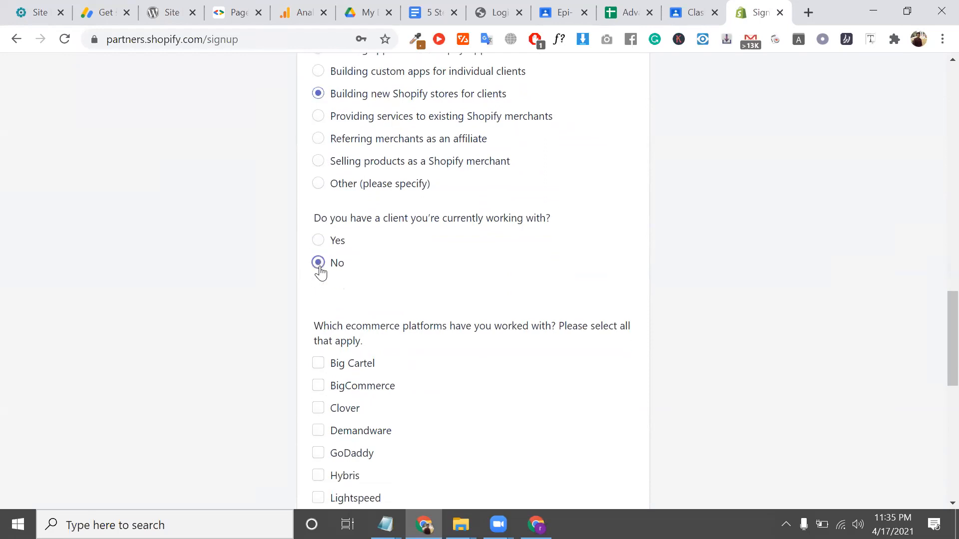
pyautogui.scroll(-4, 320, 274)
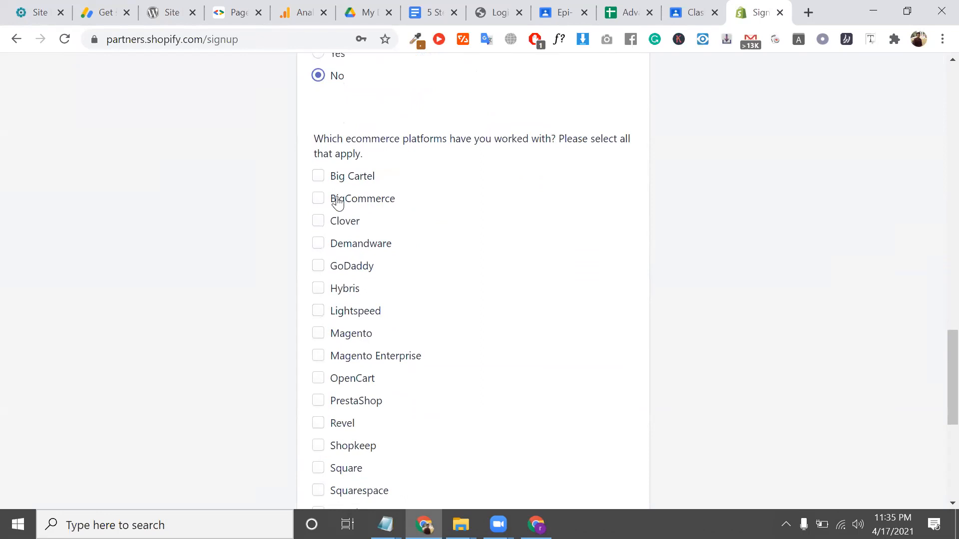
pyautogui.scroll(-7, 344, 200)
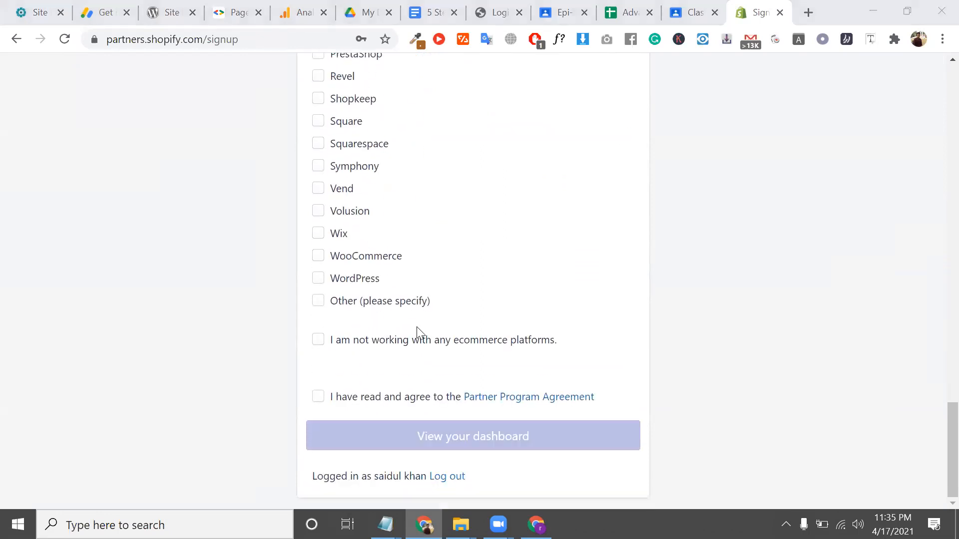
pyautogui.click(323, 342)
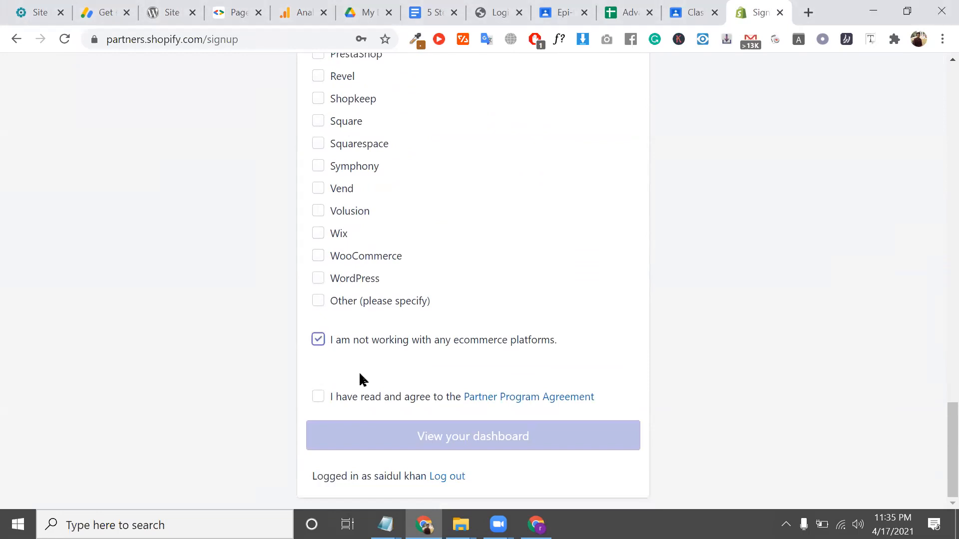
pyautogui.click(317, 398)
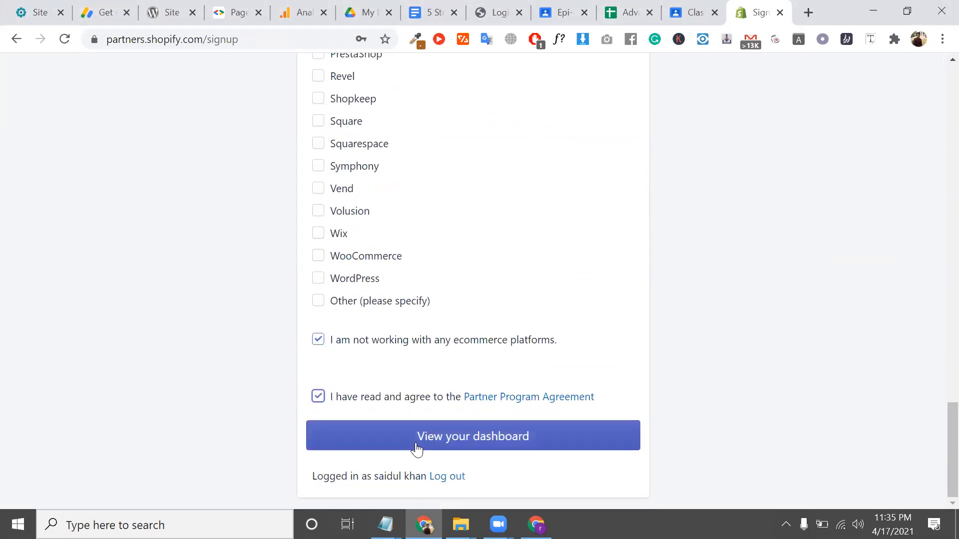
# Review the signup form, dismiss the address suggestions, and attempt to submit it
pyautogui.scroll(20, 429, 377)
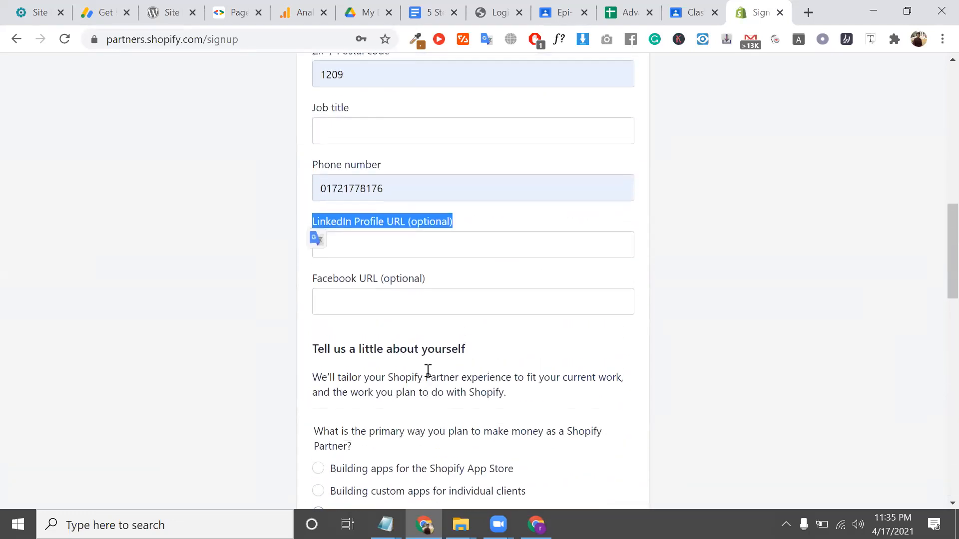
pyautogui.scroll(2, 428, 371)
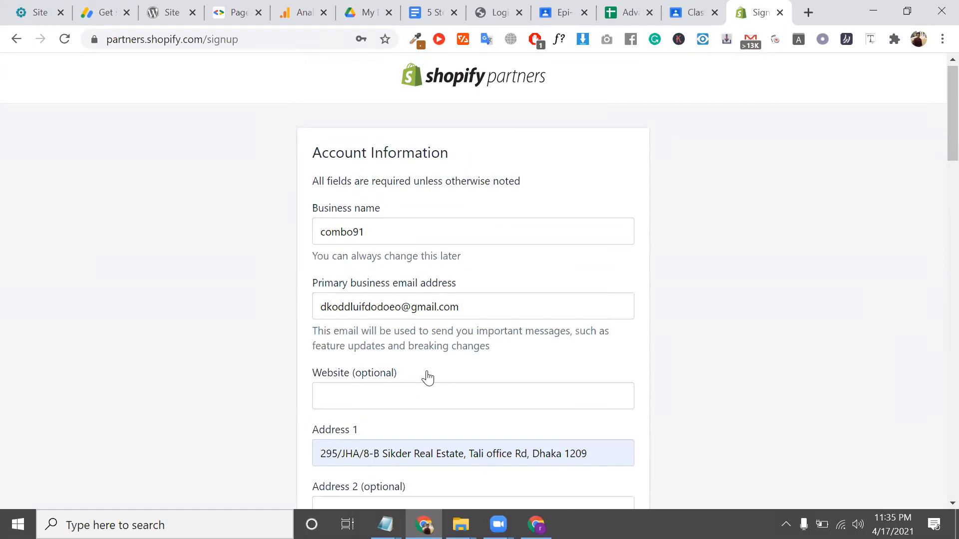
pyautogui.scroll(-1, 428, 378)
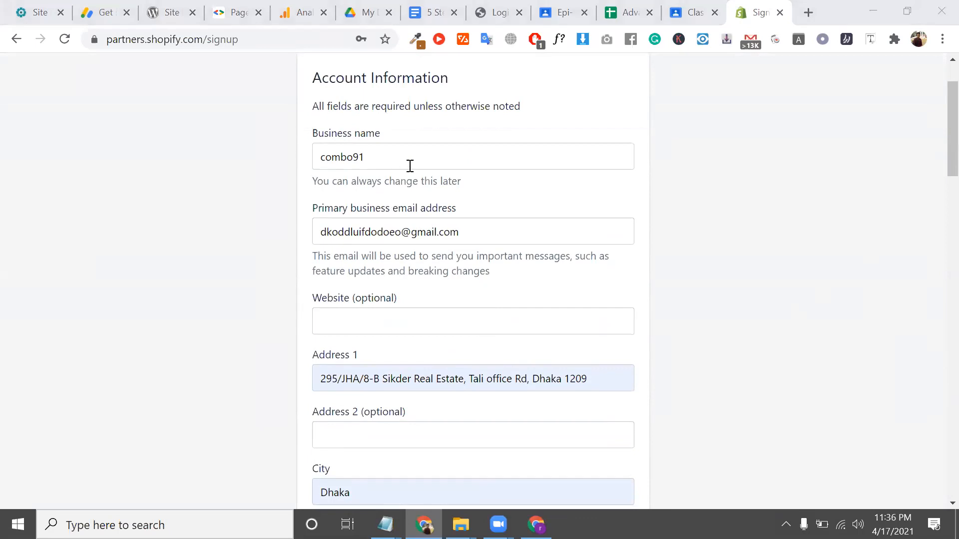
pyautogui.scroll(-7, 410, 166)
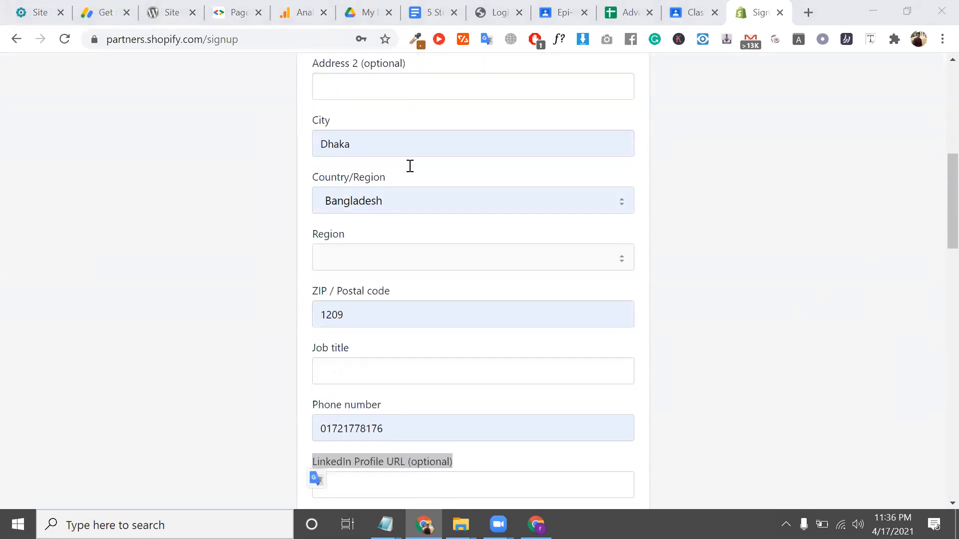
pyautogui.click(404, 99)
pyautogui.click(183, 120)
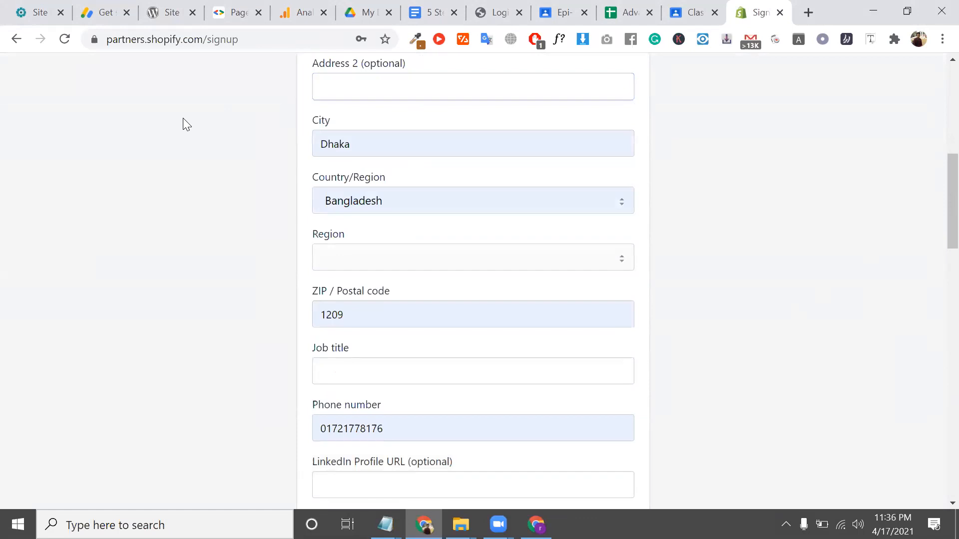
pyautogui.scroll(-5, 190, 132)
pyautogui.scroll(-5, 354, 290)
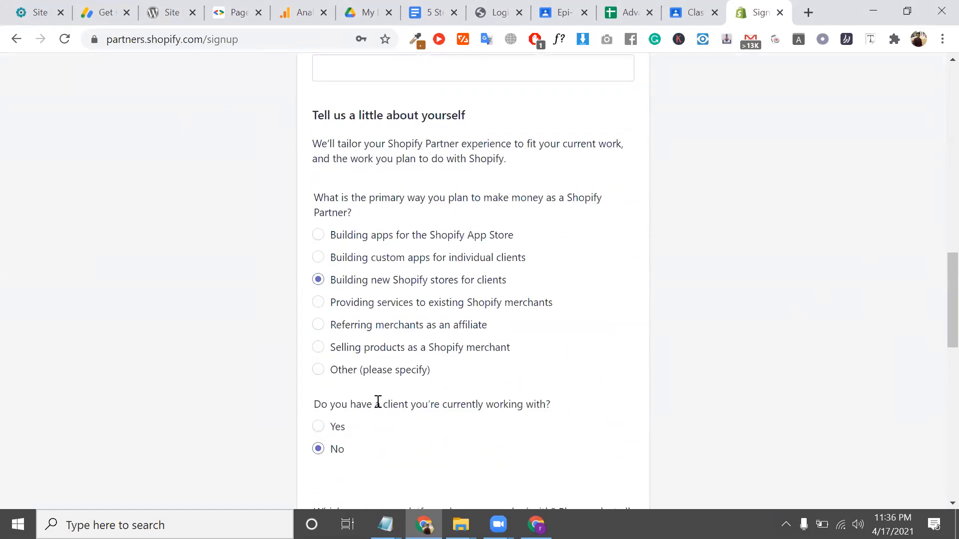
pyautogui.scroll(-14, 378, 402)
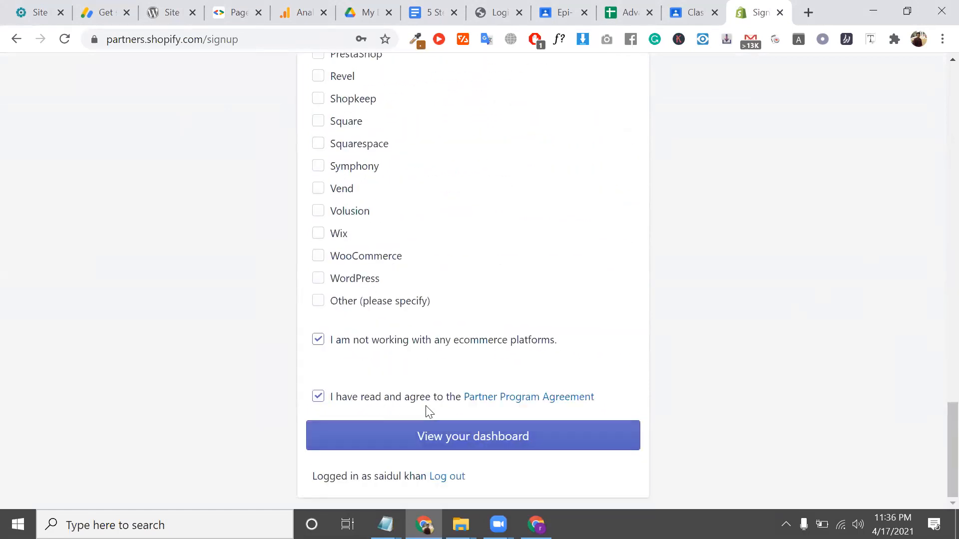
pyautogui.scroll(7, 439, 268)
pyautogui.scroll(-7, 440, 268)
pyautogui.click(487, 437)
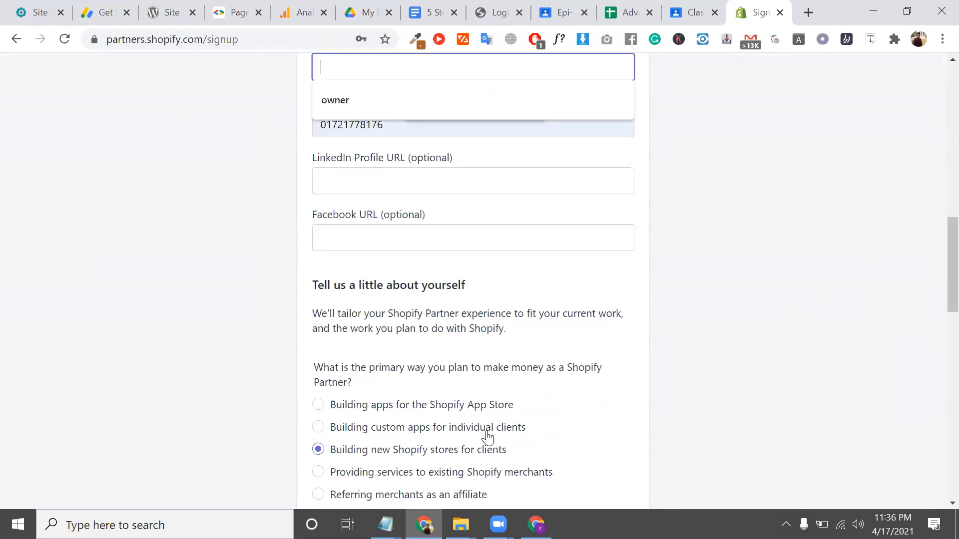
# Fill the empty Job title field with 'owner' from the autofill suggestion
pyautogui.scroll(5, 460, 357)
pyautogui.click(355, 305)
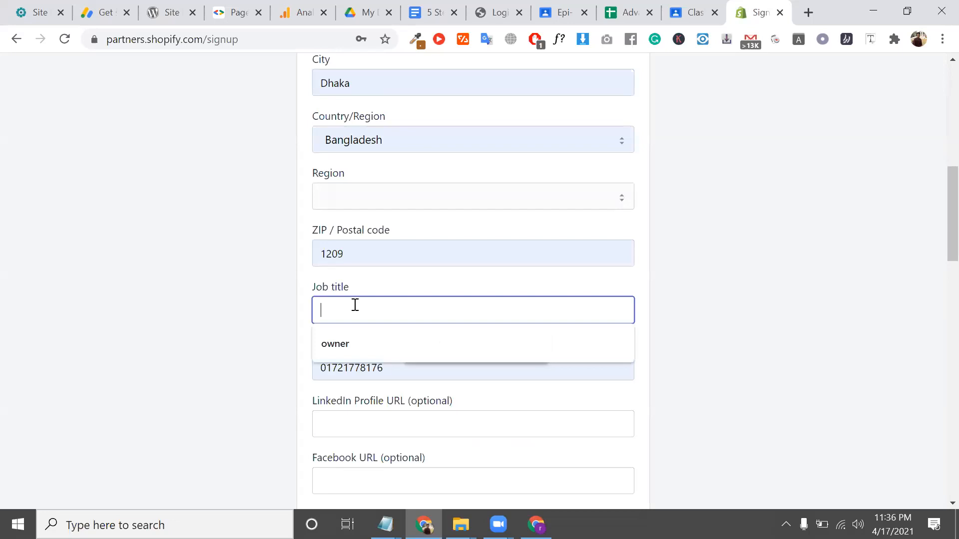
pyautogui.click(364, 344)
pyautogui.scroll(-15, 482, 488)
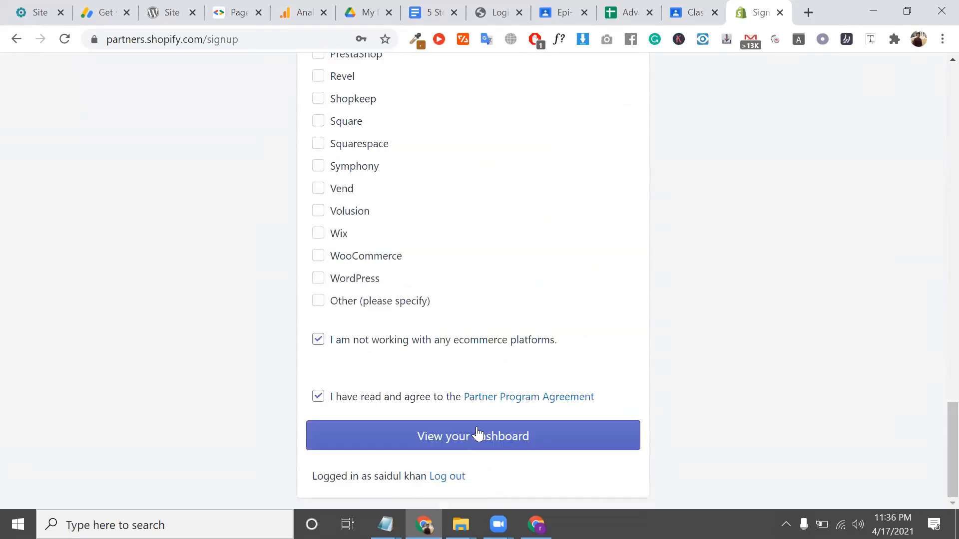
# Submit the signup to reach the 'Welcome, combo91!' page and select its email-confirmation notice
pyautogui.click(474, 430)
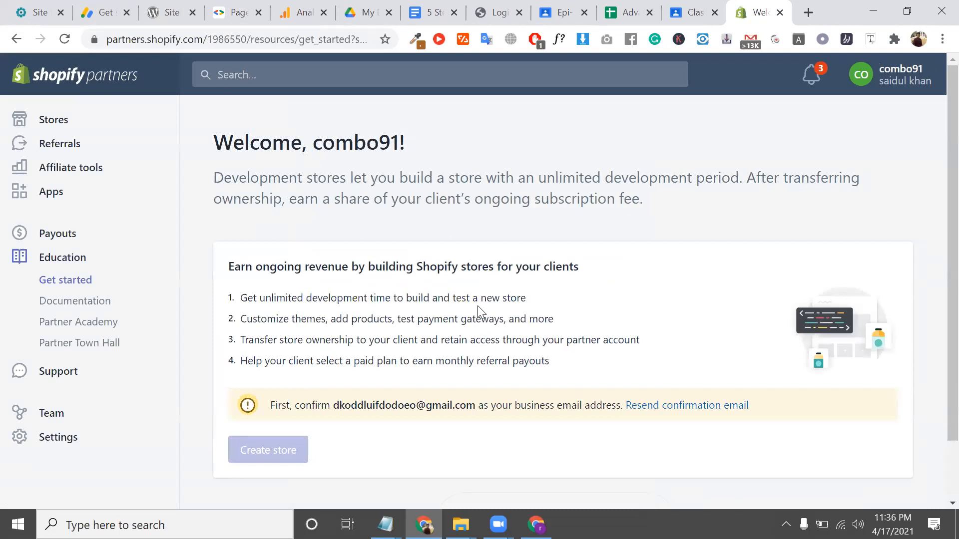
pyautogui.tripleClick(411, 403)
# Select the business email address shown on the Shopify Partners page
pyautogui.moveTo(456, 402); pyautogui.dragTo(475, 405)
pyautogui.scroll(-1, 459, 401)
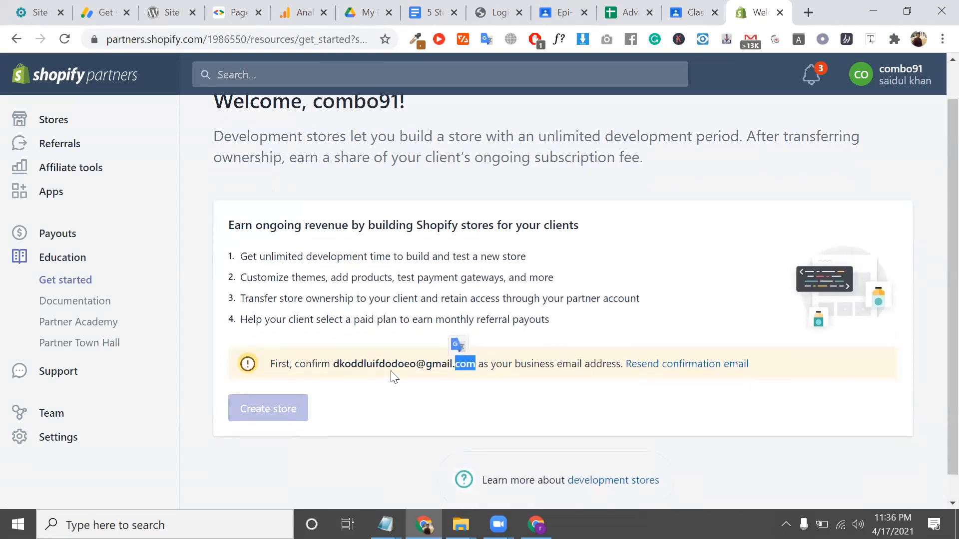
pyautogui.doubleClick(391, 367)
pyautogui.click(391, 378)
# Switch to the Gmail window and turn off the VPN protection
pyautogui.click(536, 524)
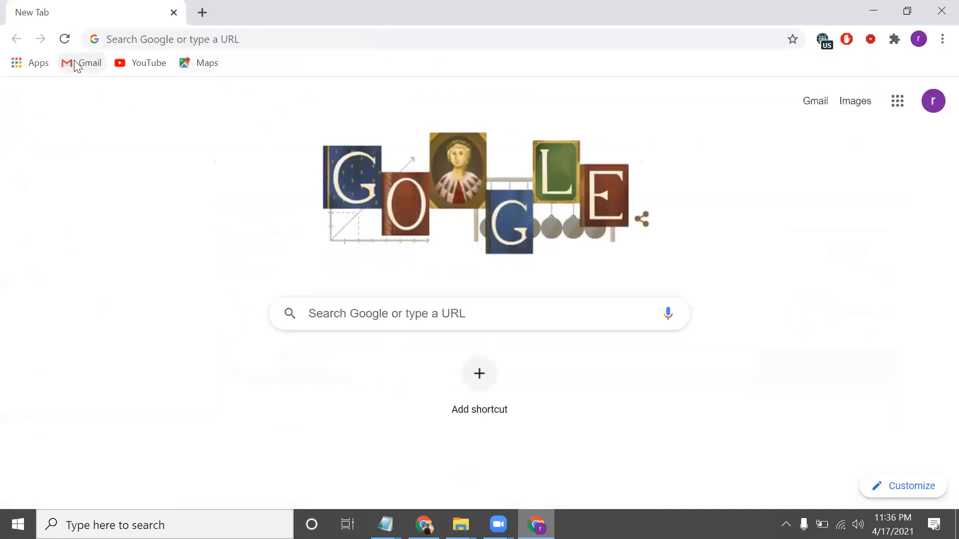
pyautogui.click(74, 65)
pyautogui.click(823, 38)
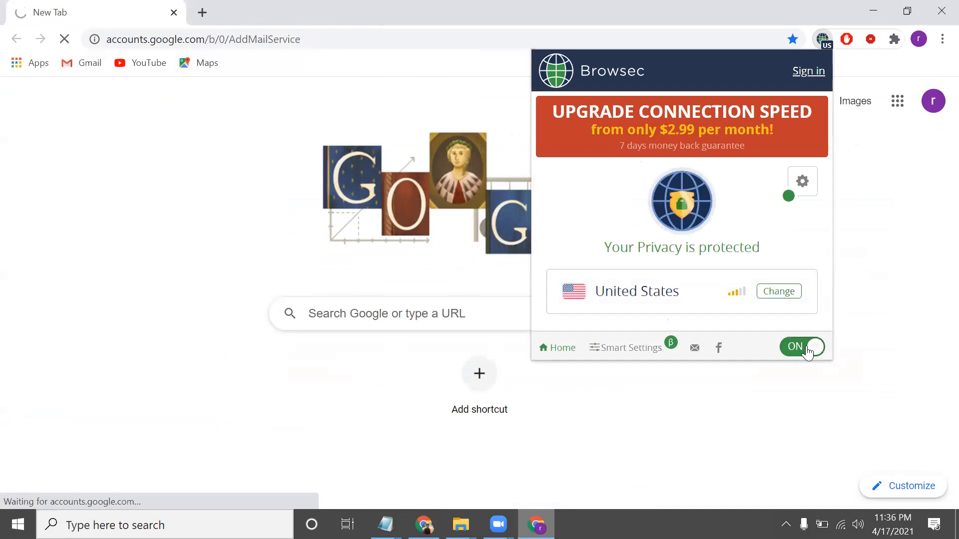
pyautogui.click(805, 347)
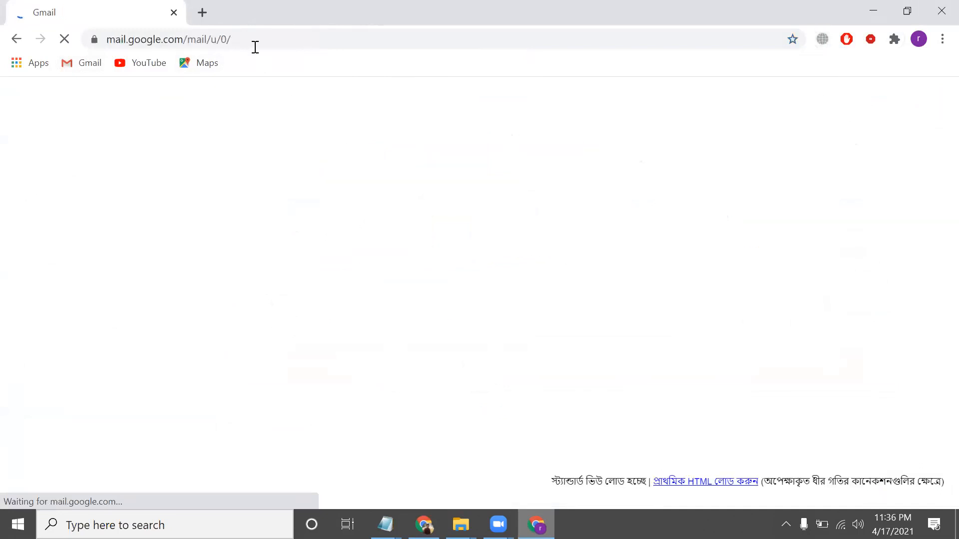
pyautogui.click(255, 46)
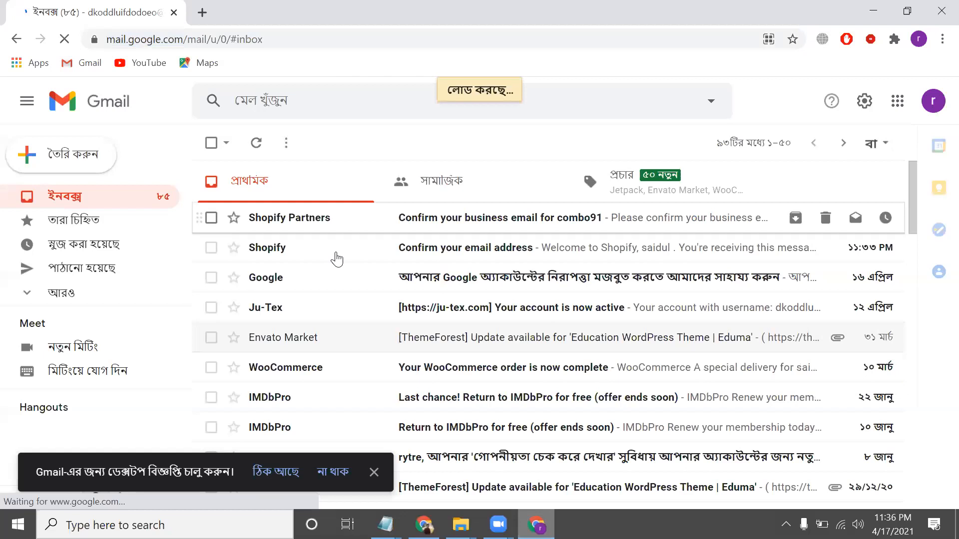
# Copy the Confirm email link from the combo91 message, then minimize Gmail
pyautogui.click(337, 256)
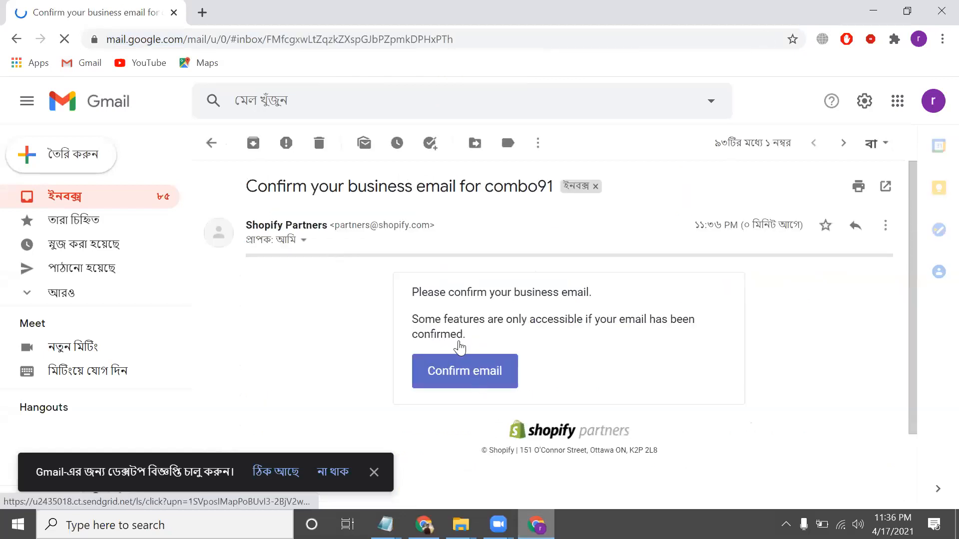
pyautogui.moveTo(455, 334); pyautogui.dragTo(413, 320)
pyautogui.scroll(-1, 450, 332)
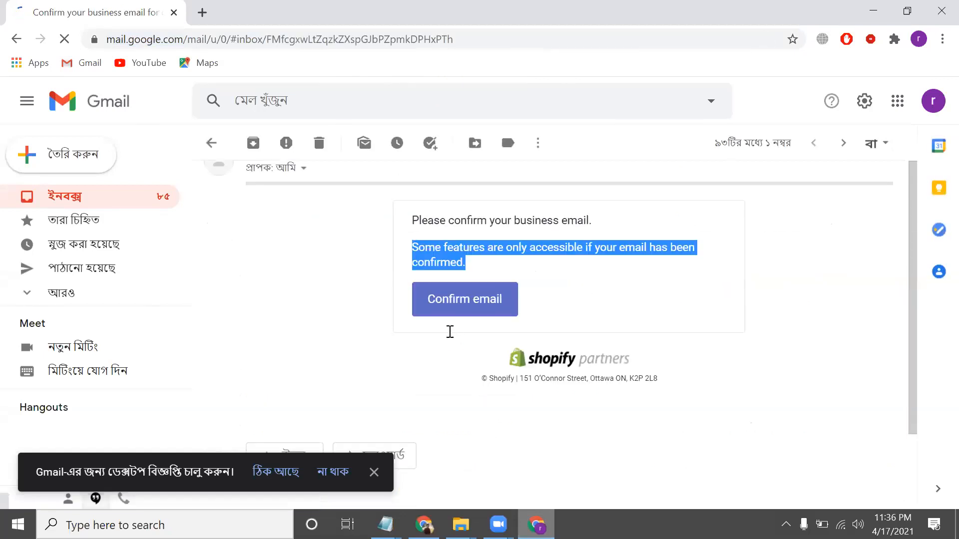
pyautogui.rightClick(466, 296)
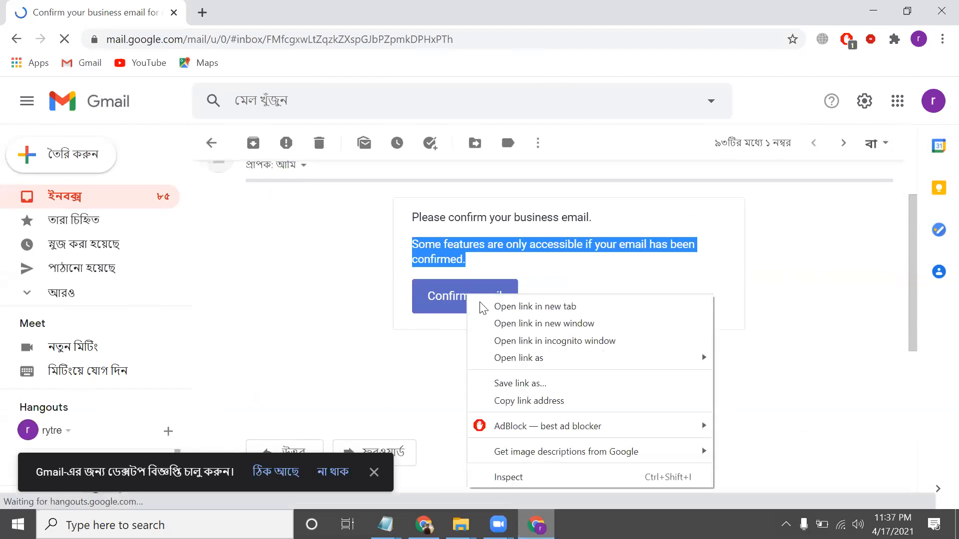
pyautogui.click(535, 399)
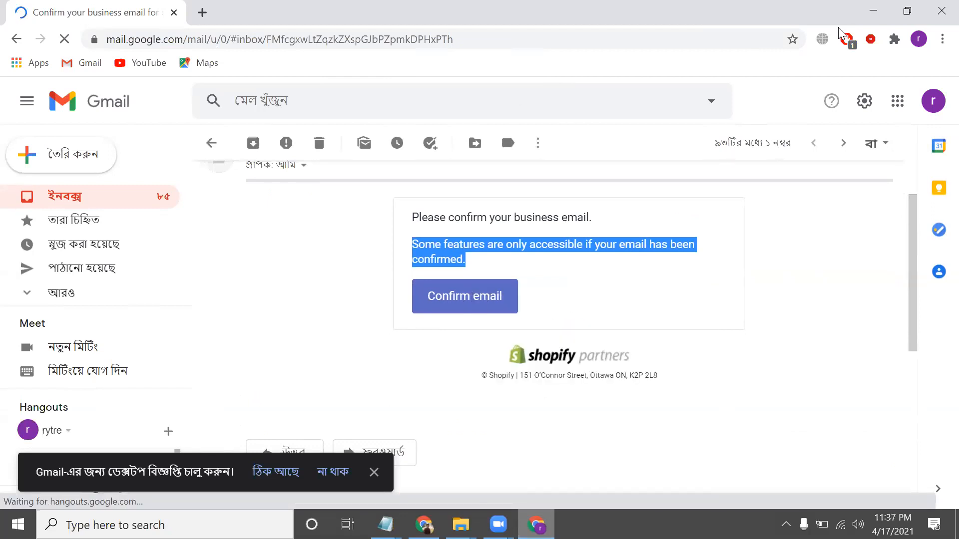
pyautogui.click(877, 12)
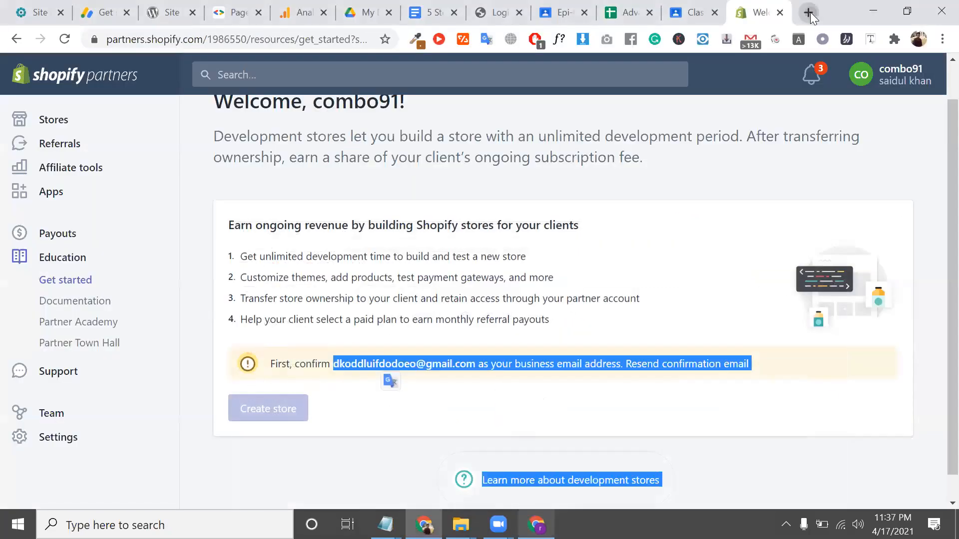
pyautogui.click(810, 13)
# Load the pasted confirmation link, then highlight the Get started page's heading and intro text
pyautogui.hotkey('ctrl', 'v')
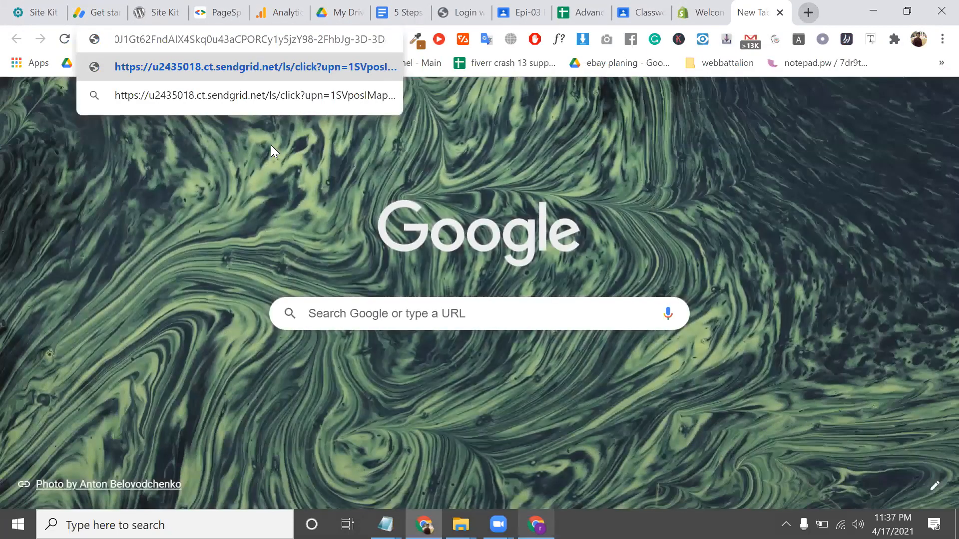
pyautogui.press('Return')
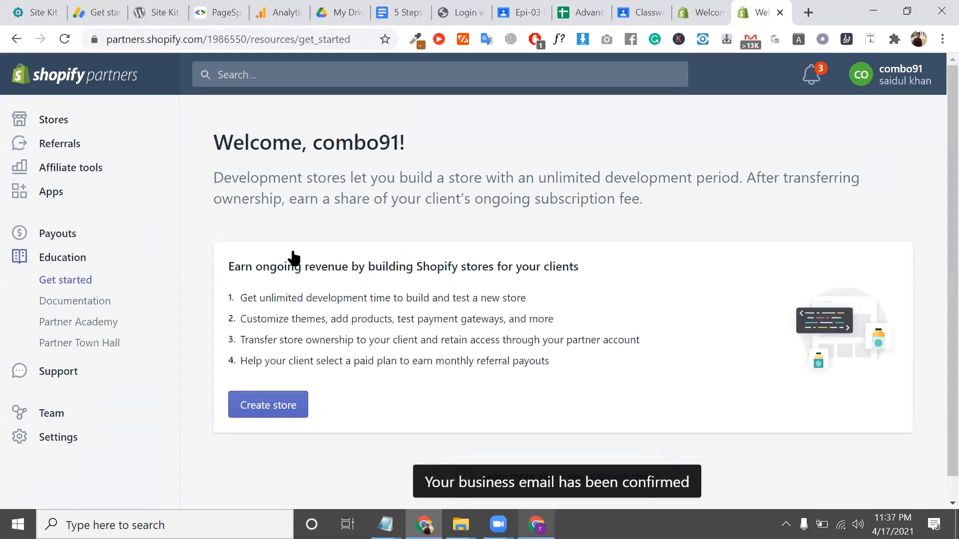
pyautogui.tripleClick(293, 251)
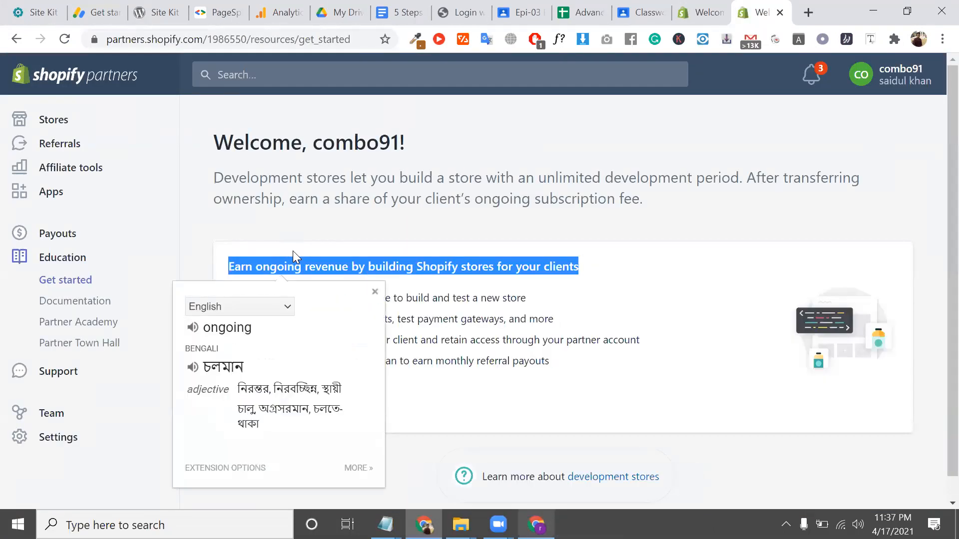
pyautogui.tripleClick(272, 177)
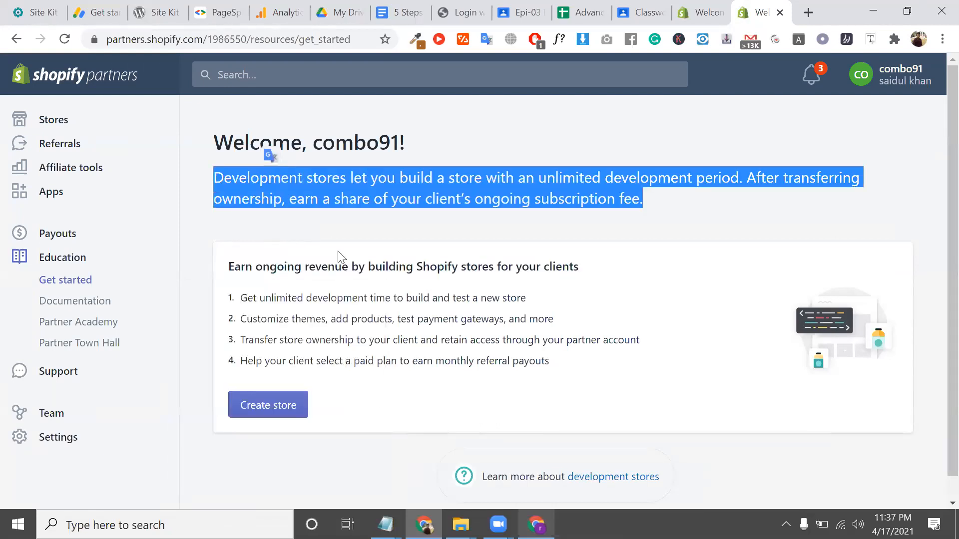
pyautogui.tripleClick(306, 198)
pyautogui.scroll(-1, 429, 270)
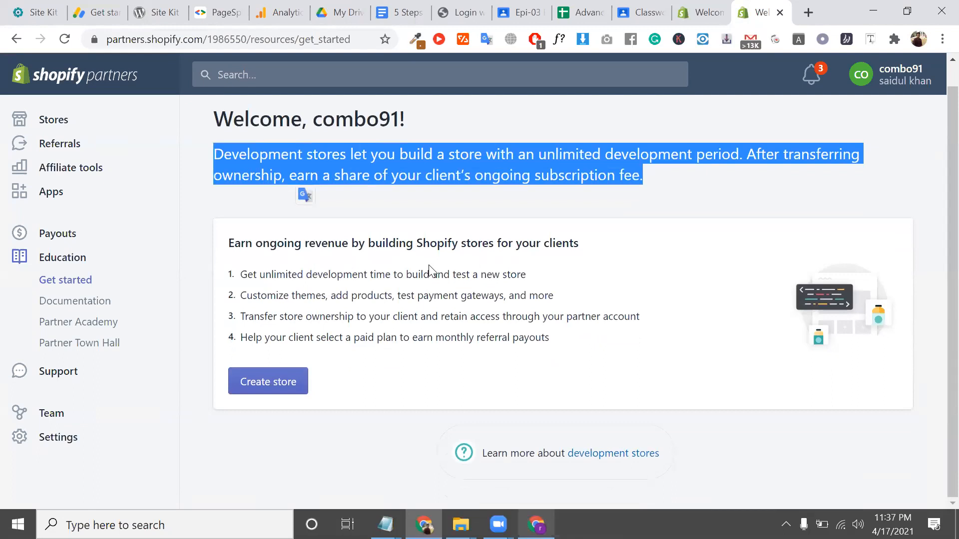
pyautogui.tripleClick(409, 175)
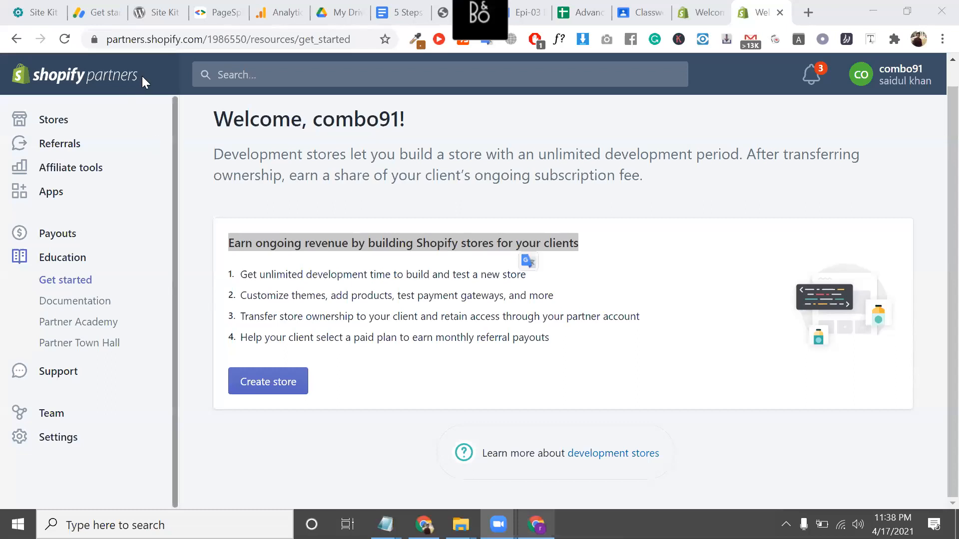
pyautogui.click(142, 76)
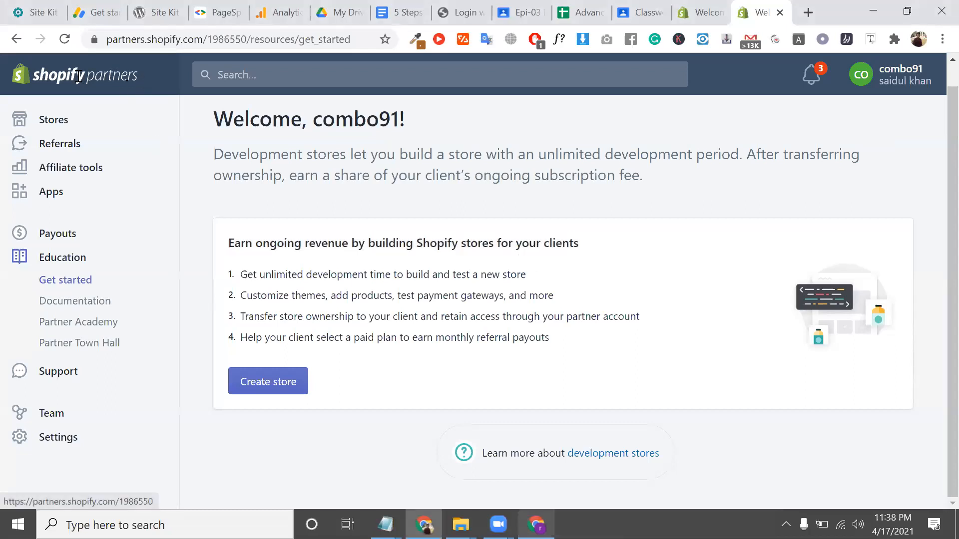
pyautogui.moveTo(111, 40); pyautogui.dragTo(369, 83)
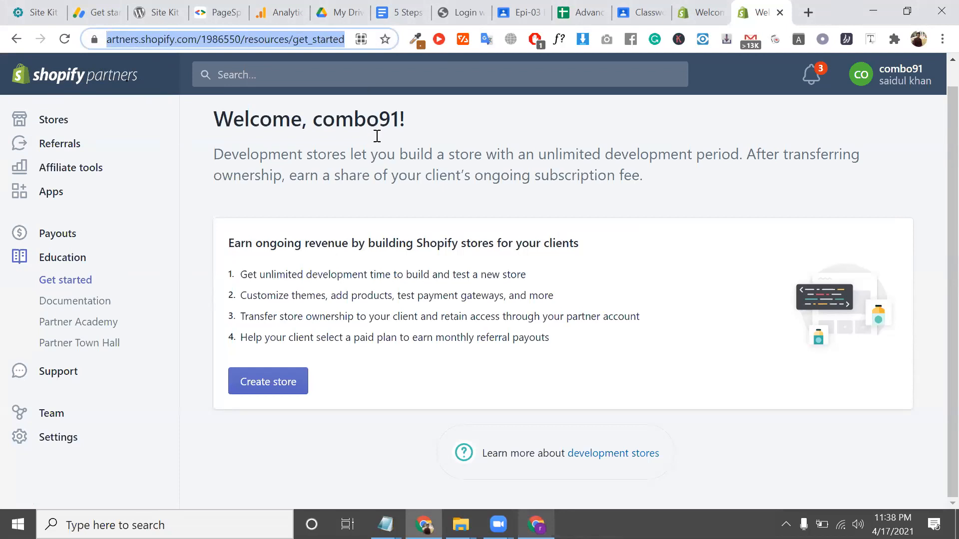
pyautogui.tripleClick(354, 163)
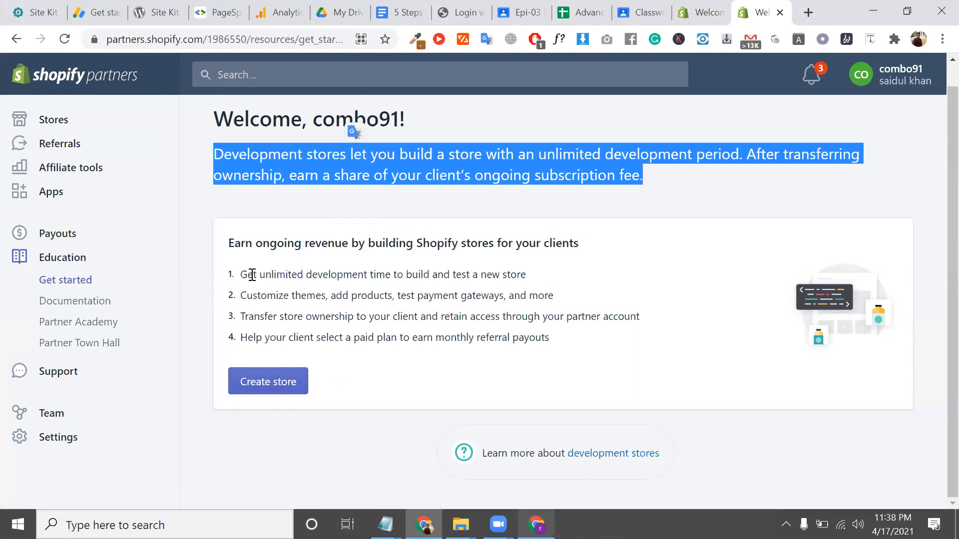
pyautogui.moveTo(247, 275); pyautogui.dragTo(587, 338)
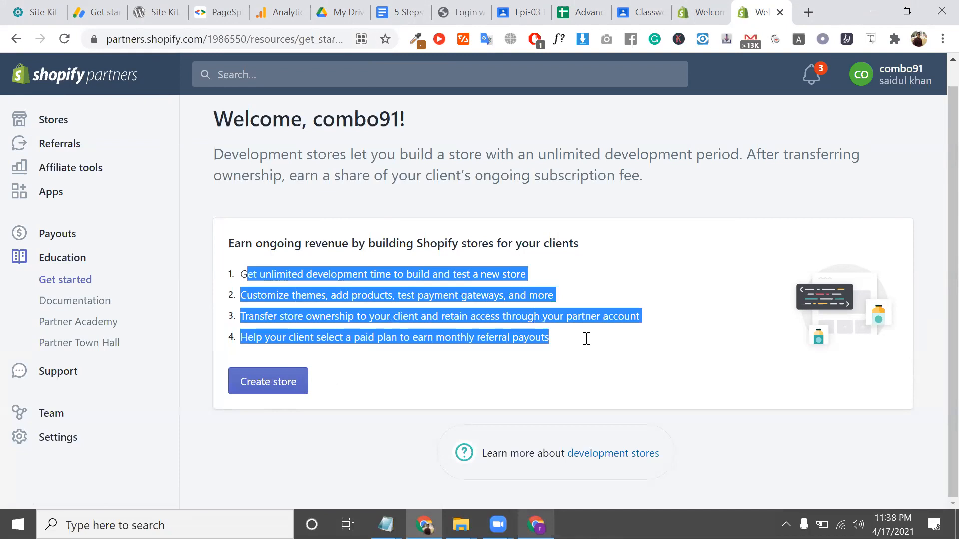
pyautogui.tripleClick(564, 317)
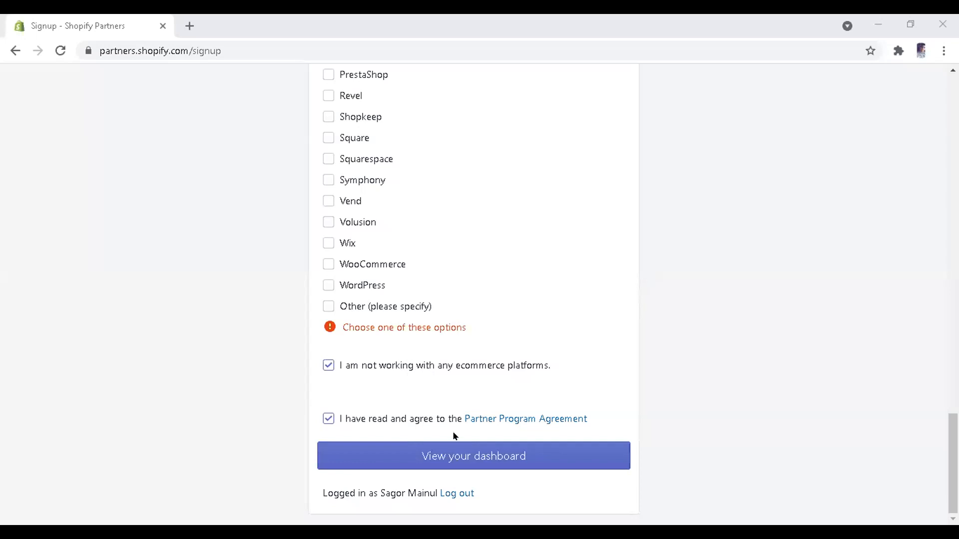
# Submit the signup with View your dashboard, then start a blank browser tab
pyautogui.click(454, 459)
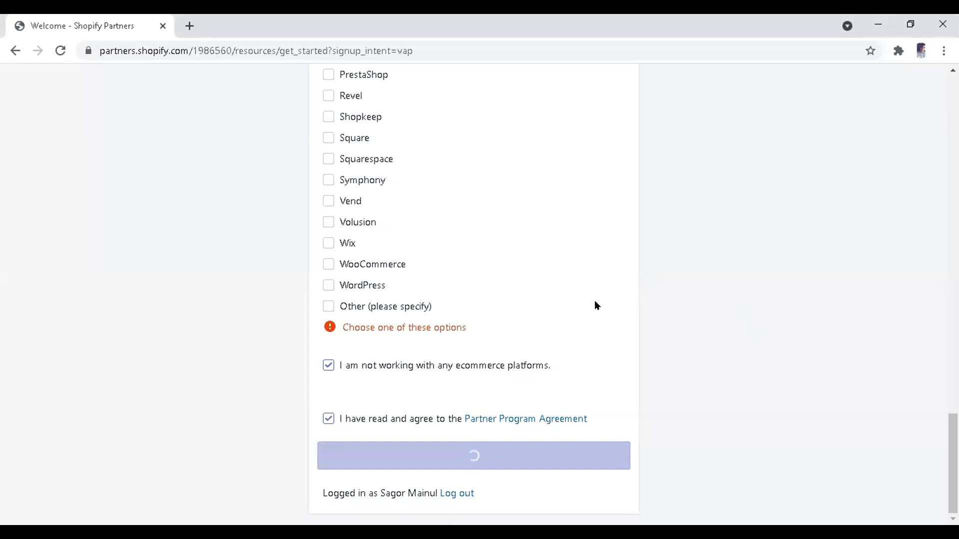
pyautogui.scroll(2, 596, 306)
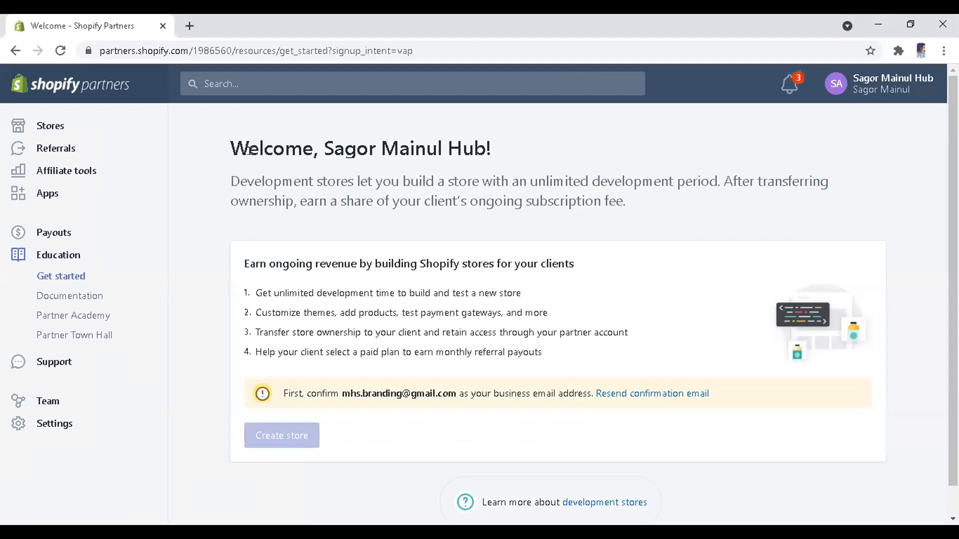
pyautogui.click(183, 30)
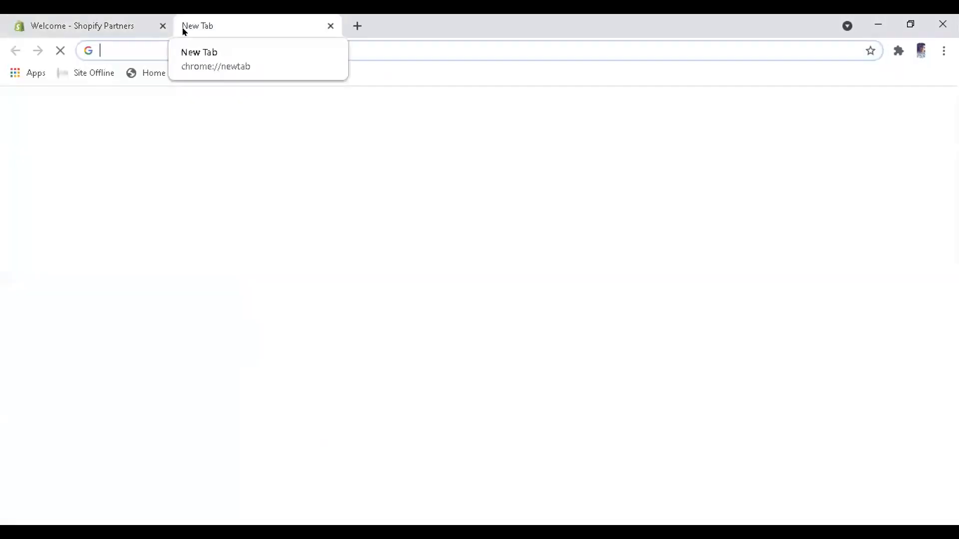
# Go to Gmail by entering 'gmail' in the address bar
pyautogui.write('gmail')
pyautogui.press('Return')
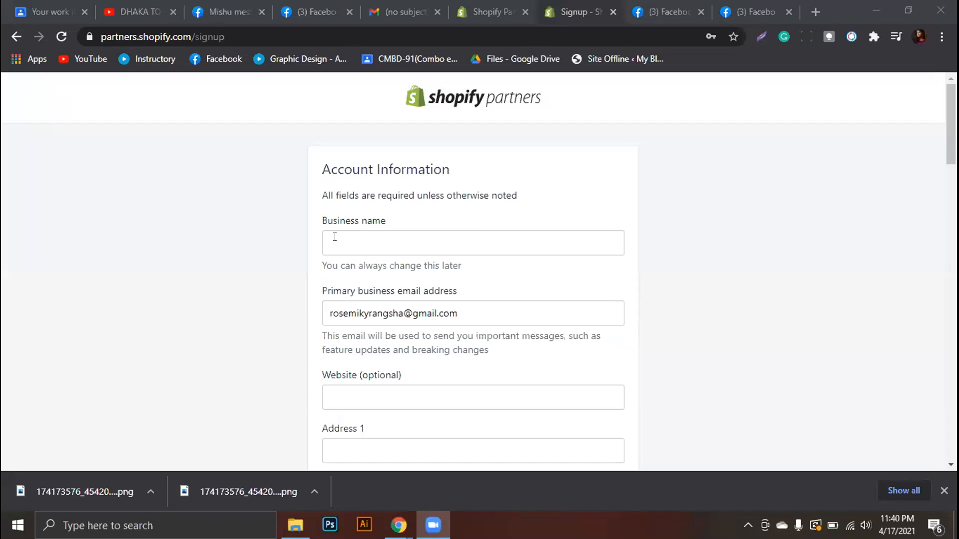
# Enter business name 'rose' and 'dhaka' in the first address line
pyautogui.scroll(-1, 324, 228)
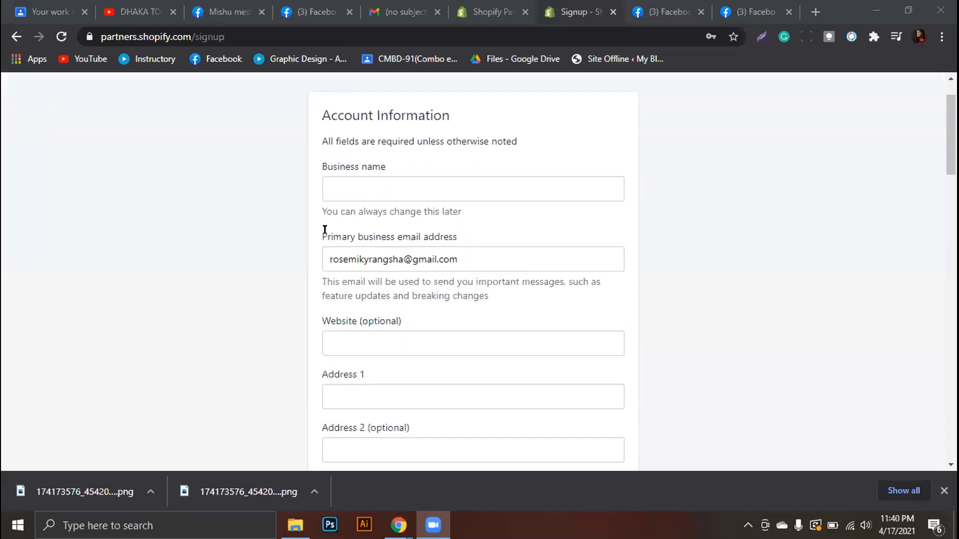
pyautogui.click(338, 173)
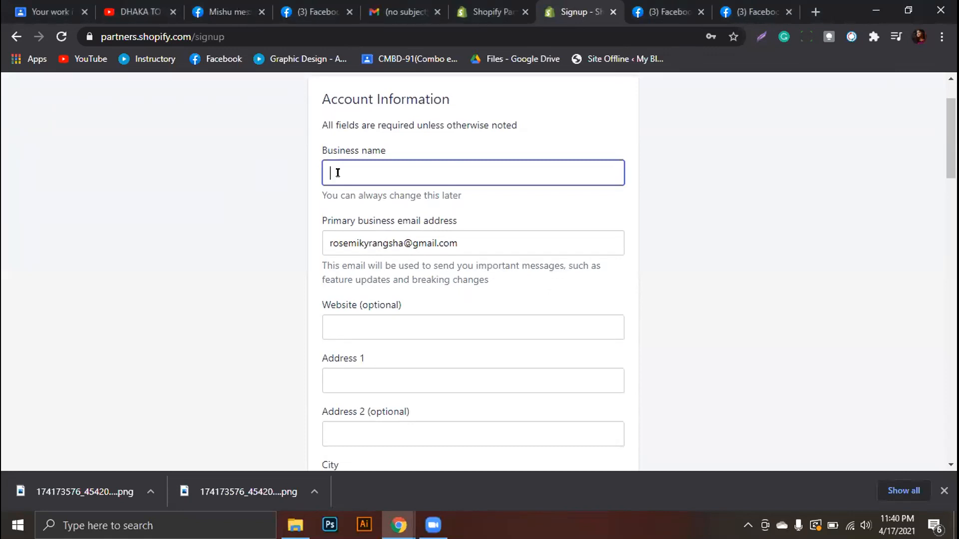
pyautogui.write('rose')
pyautogui.scroll(-3, 364, 219)
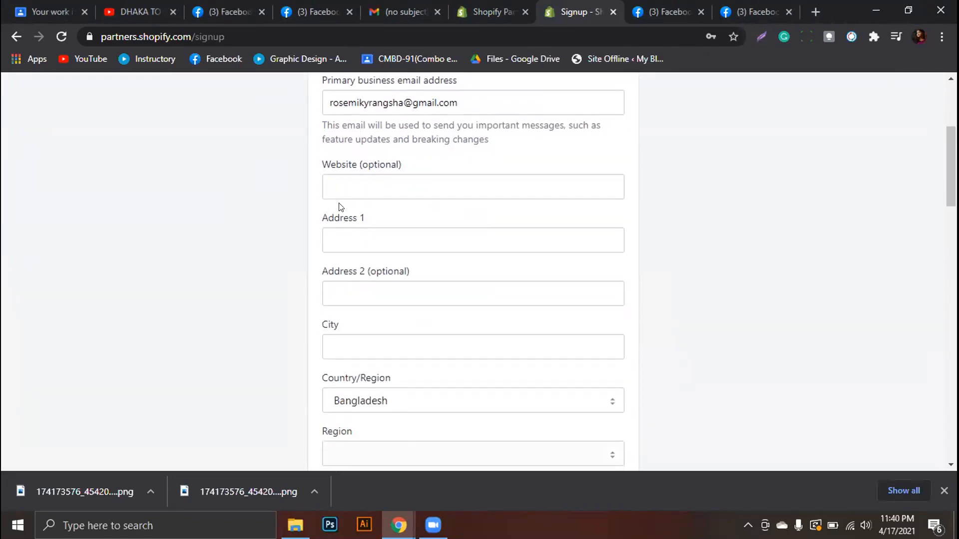
pyautogui.click(326, 186)
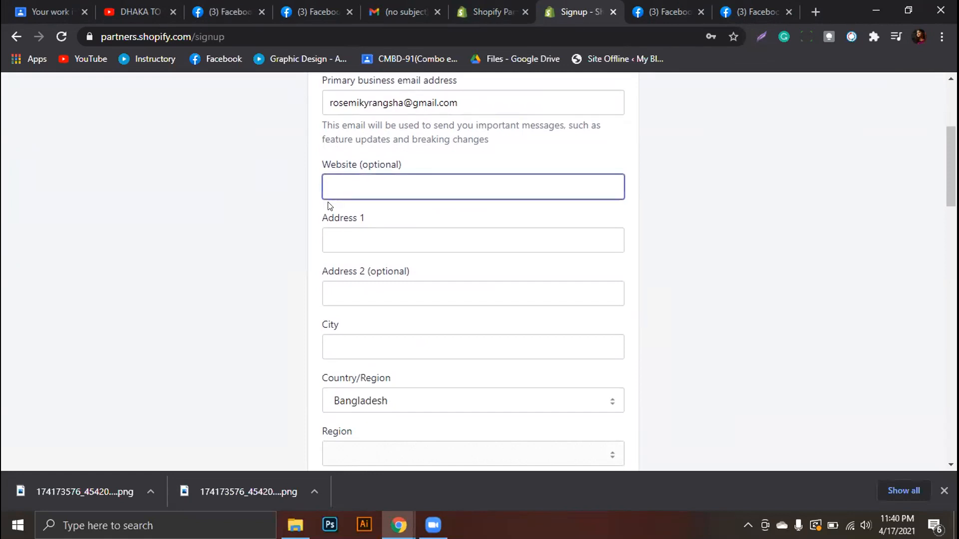
pyautogui.click(331, 236)
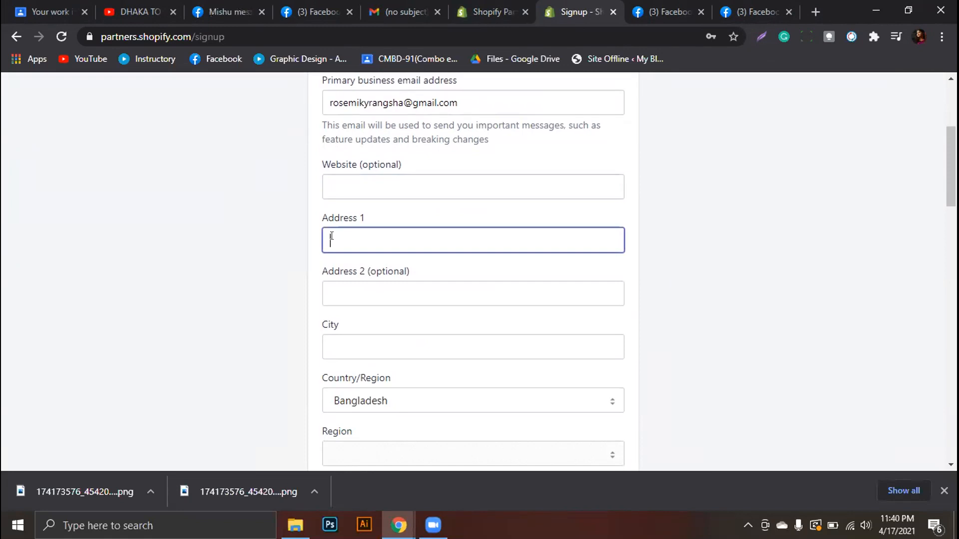
pyautogui.write('d')
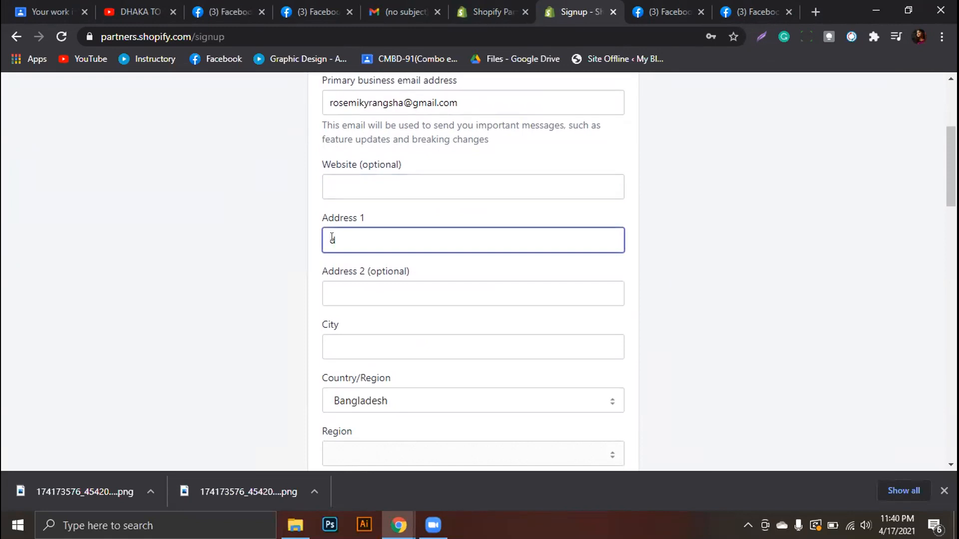
pyautogui.write('haka')
# Type 'City' into the postal code field, then start deleting the mistaken letters
pyautogui.scroll(-3, 353, 295)
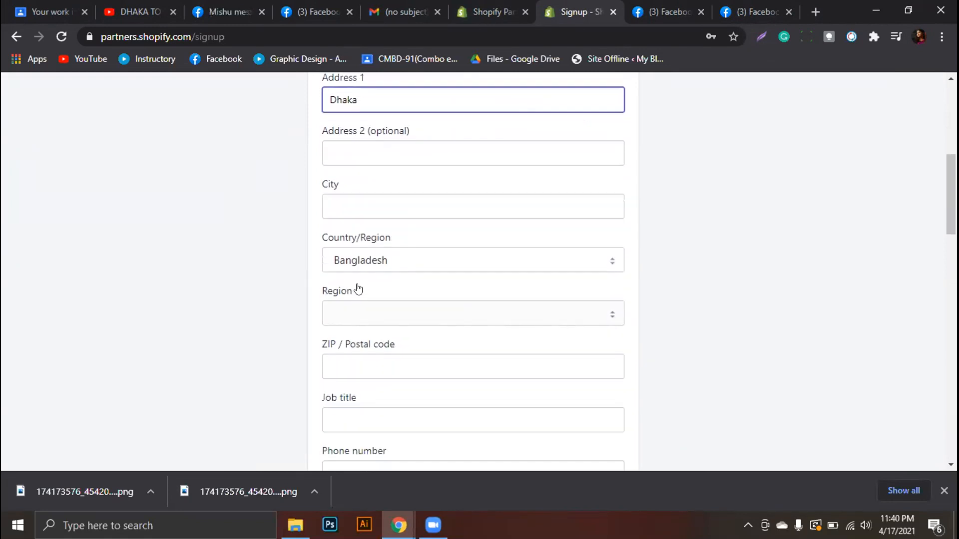
pyautogui.scroll(-1, 369, 277)
pyautogui.scroll(-1, 368, 277)
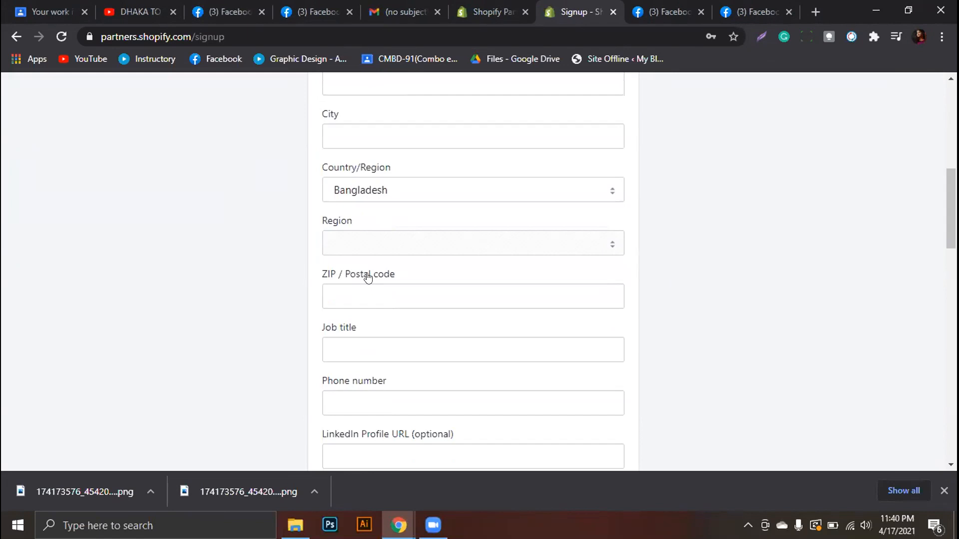
pyautogui.scroll(3, 367, 278)
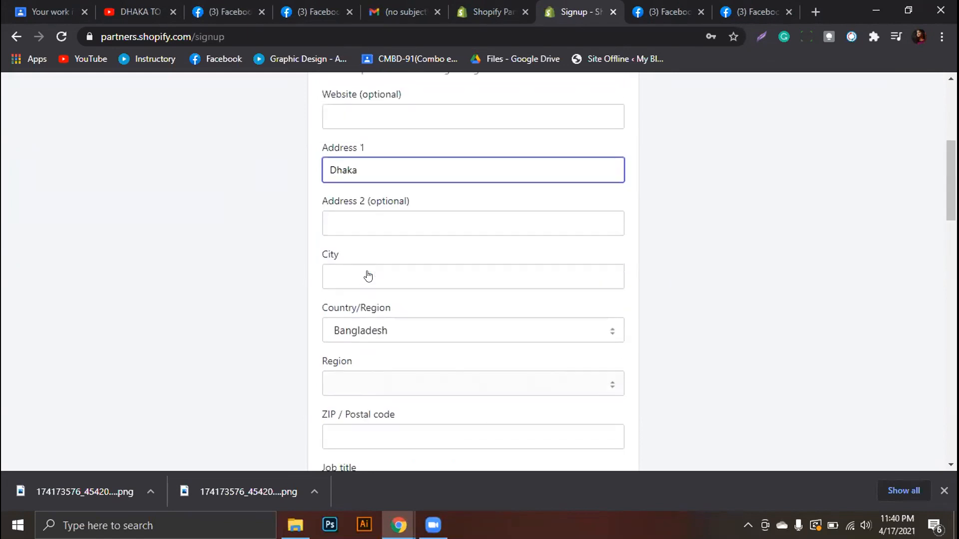
pyautogui.click(333, 218)
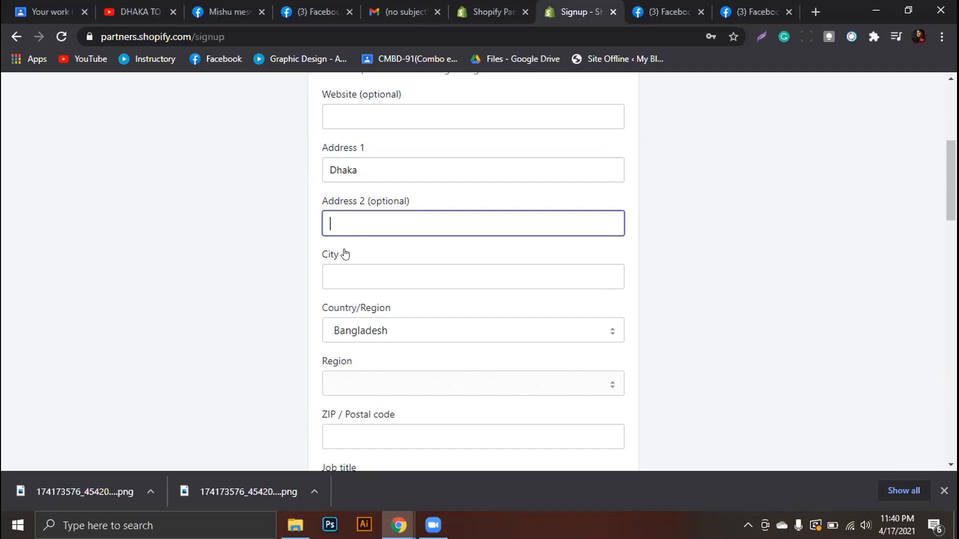
pyautogui.scroll(-2, 345, 254)
pyautogui.scroll(-2, 346, 255)
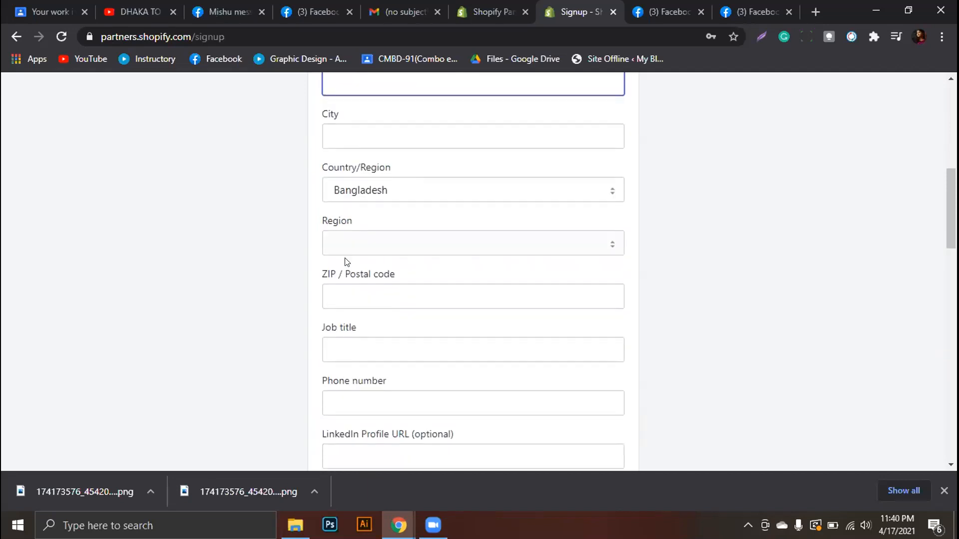
pyautogui.click(334, 298)
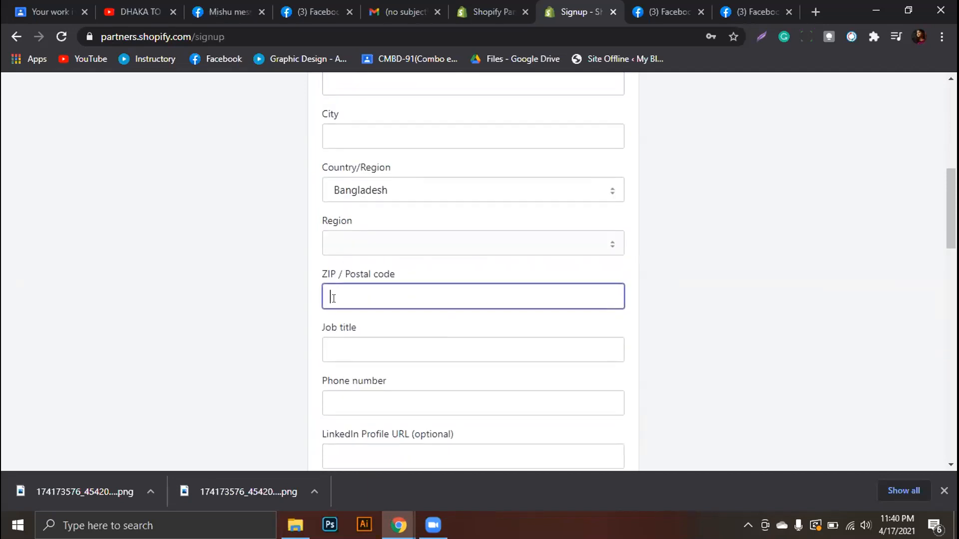
pyautogui.write('City')
pyautogui.scroll(-1, 333, 297)
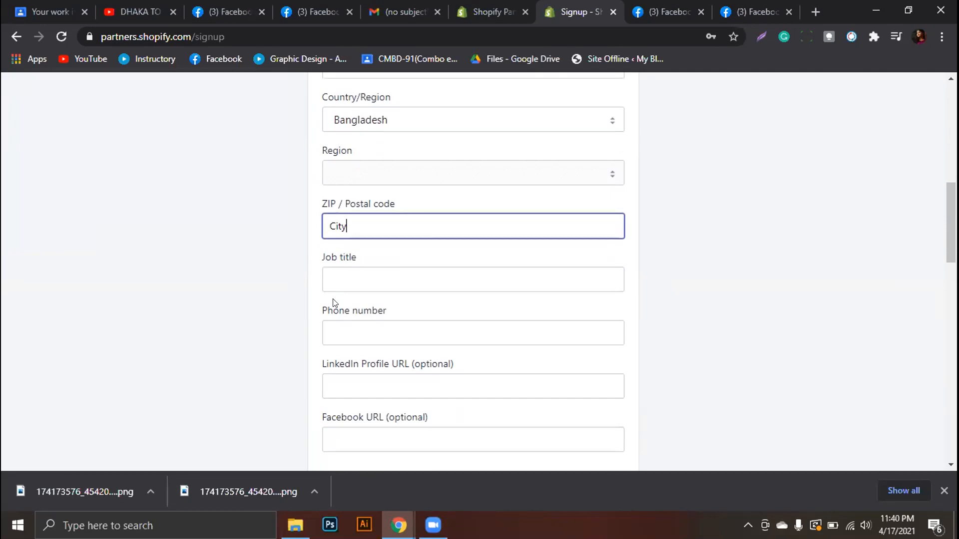
pyautogui.scroll(-2, 427, 223)
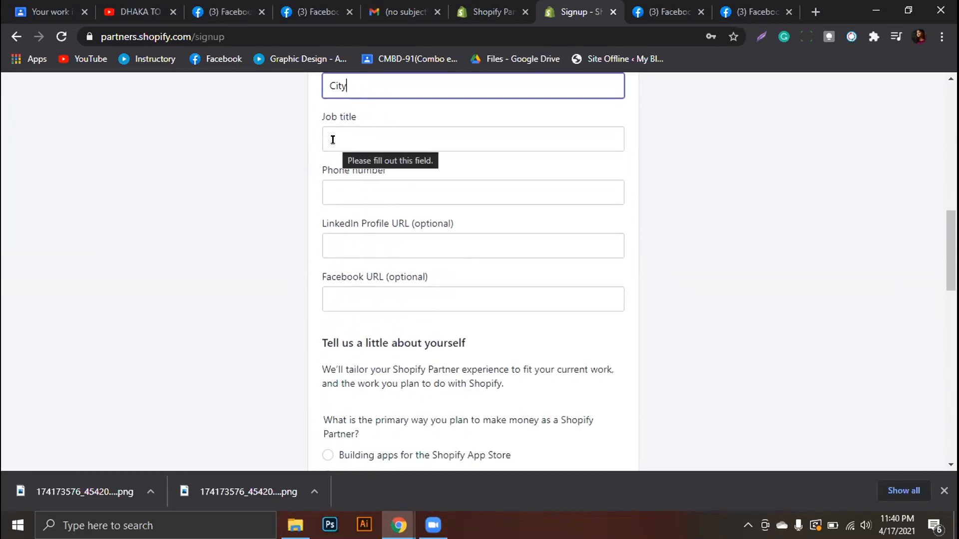
pyautogui.scroll(2, 357, 157)
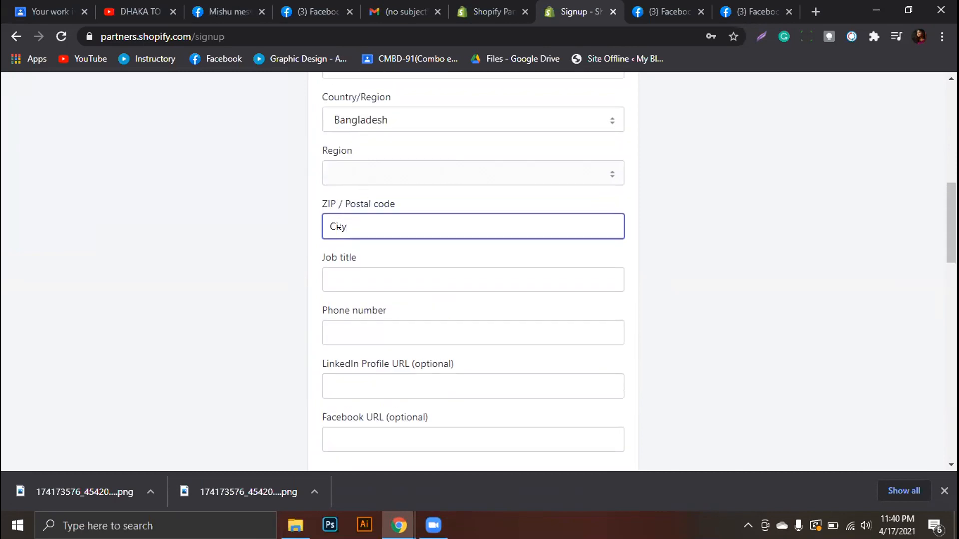
pyautogui.press('BackSpace')
pyautogui.press('BackSpace')
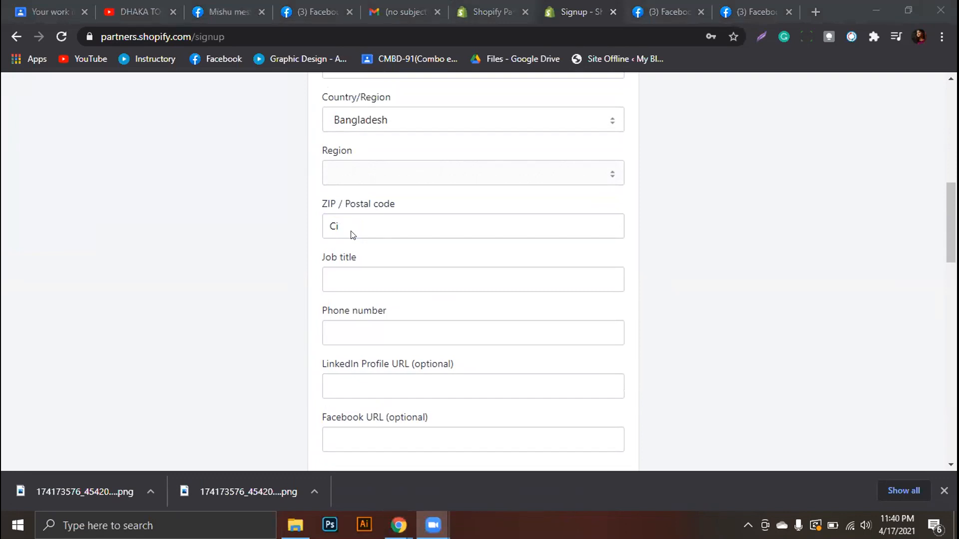
pyautogui.click(535, 300)
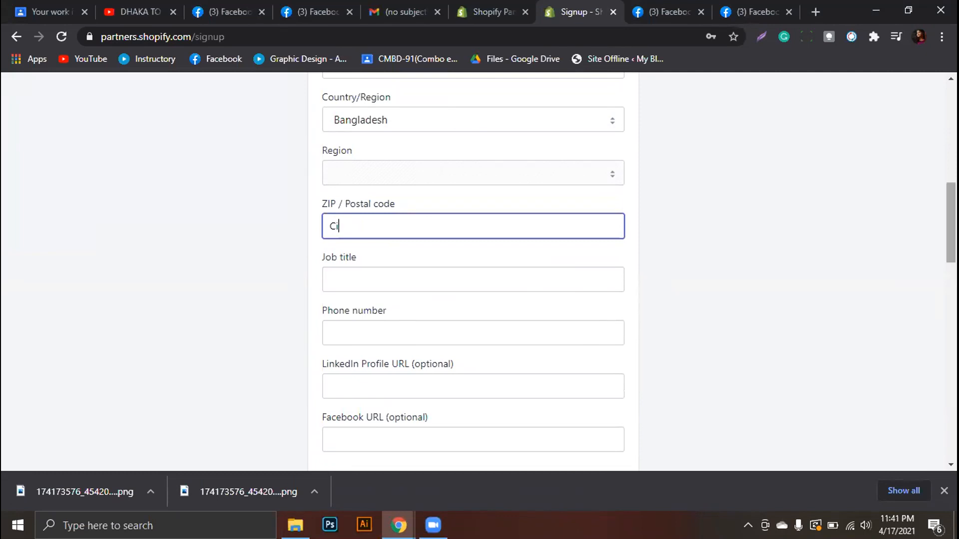
pyautogui.scroll(3, 535, 309)
pyautogui.scroll(2, 666, 325)
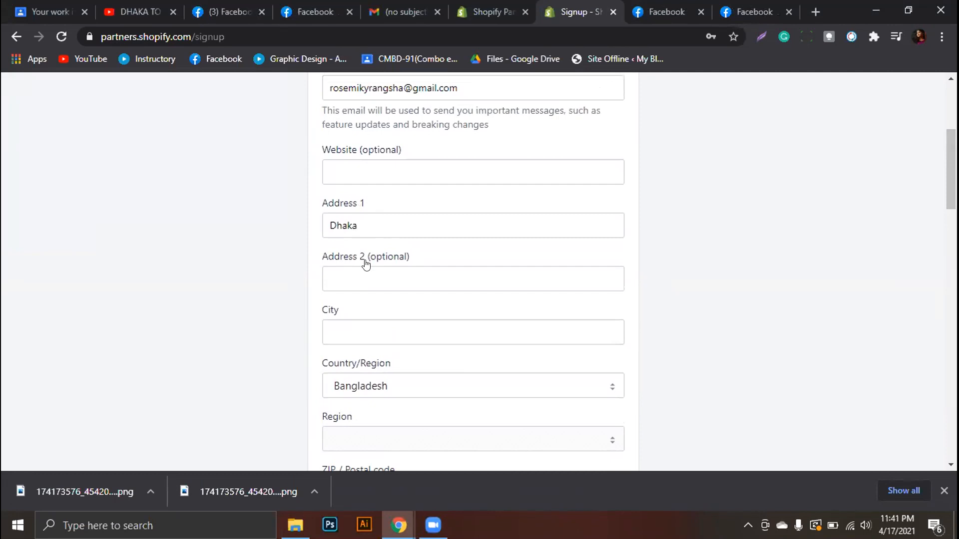
# Set City to 'dhaka' and replace the postal code with 1230
pyautogui.doubleClick(358, 225)
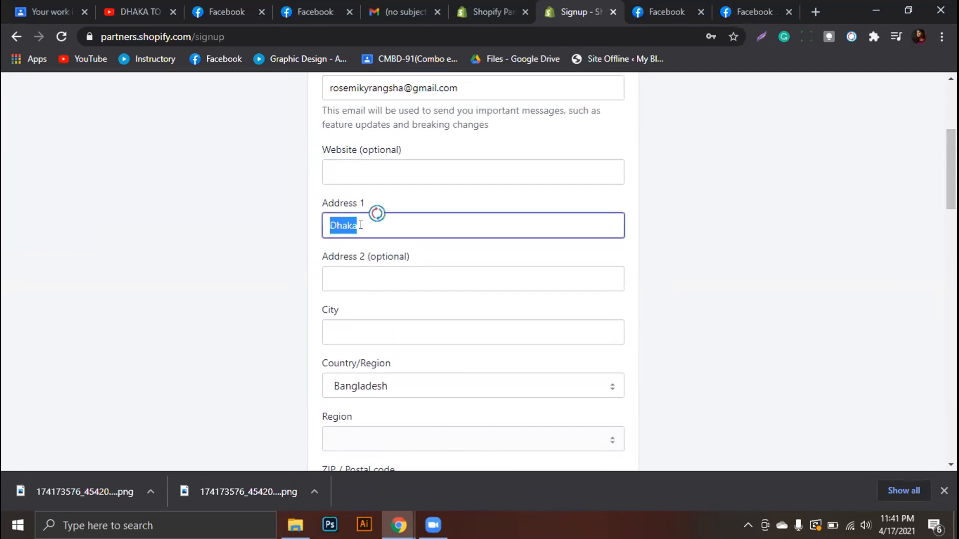
pyautogui.click(369, 280)
pyautogui.click(360, 332)
pyautogui.write('dhaka')
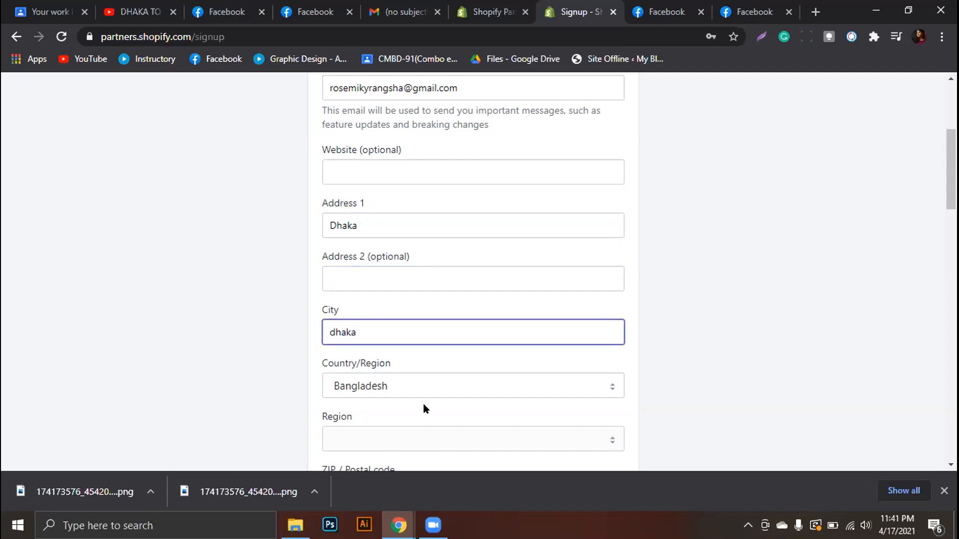
pyautogui.scroll(-4, 423, 408)
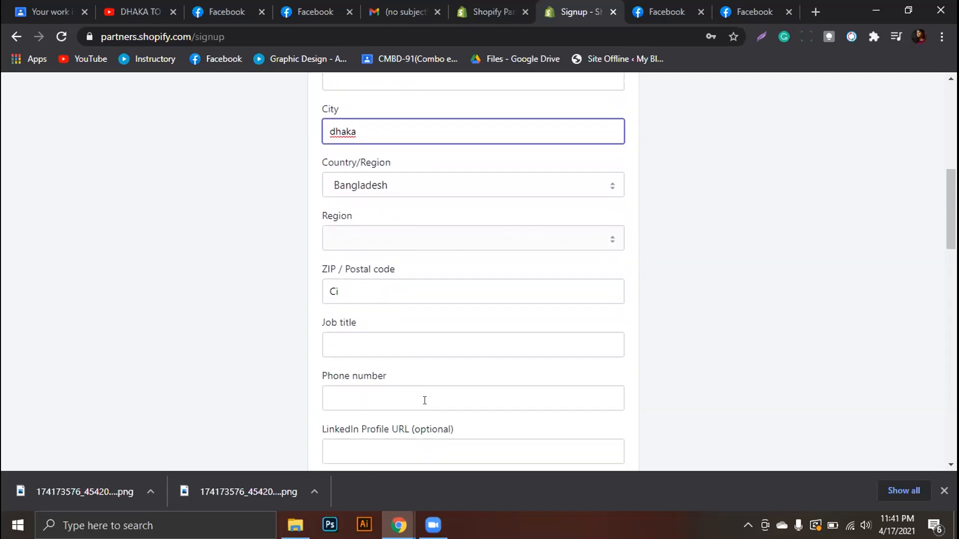
pyautogui.doubleClick(366, 280)
pyautogui.press('BackSpace')
pyautogui.write('1230')
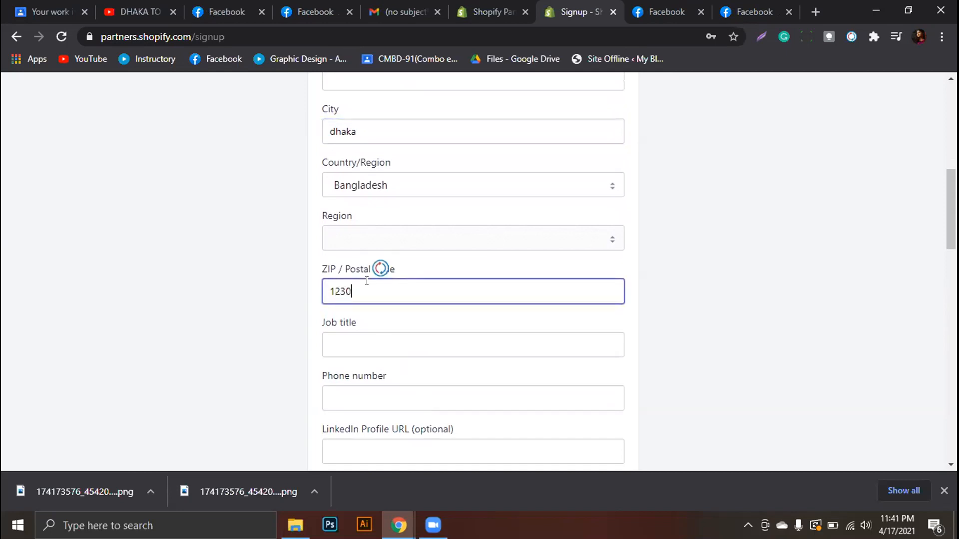
# Set Job title to 'owner' and enter the phone number
pyautogui.click(366, 346)
pyautogui.write('owner')
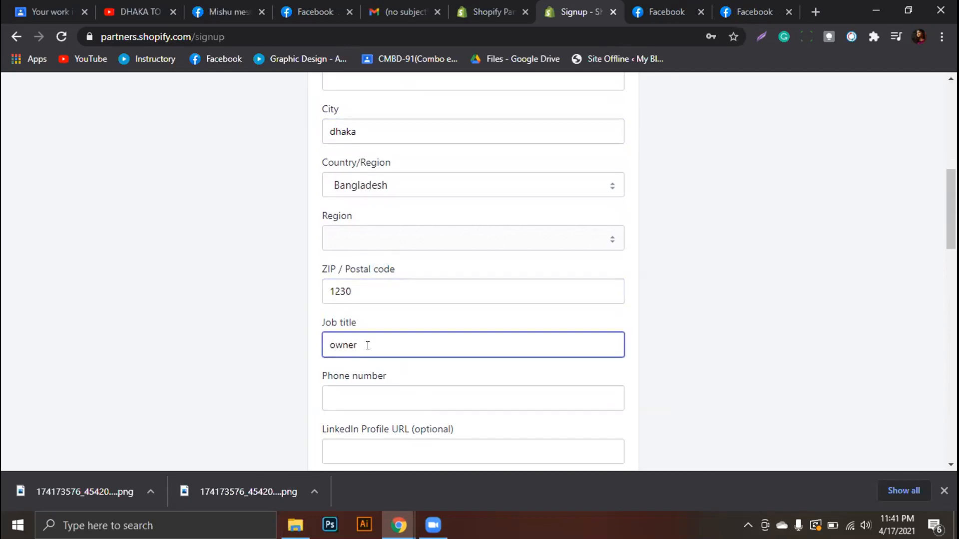
pyautogui.click(400, 398)
pyautogui.write('4567890')
pyautogui.scroll(-4, 400, 398)
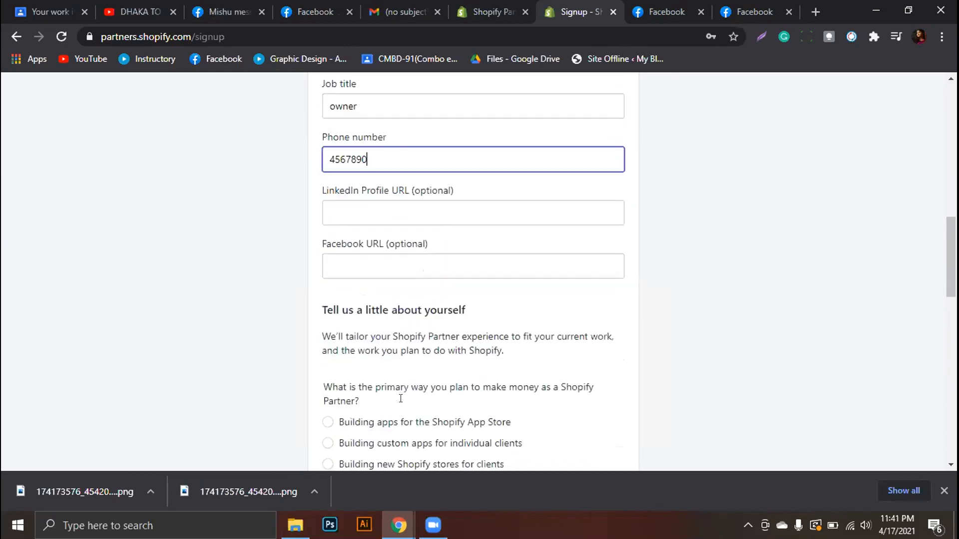
pyautogui.scroll(-3, 400, 399)
# Choose building stores for clients, answer No, pick no platforms, accept the agreement, and submit
pyautogui.scroll(-1, 395, 375)
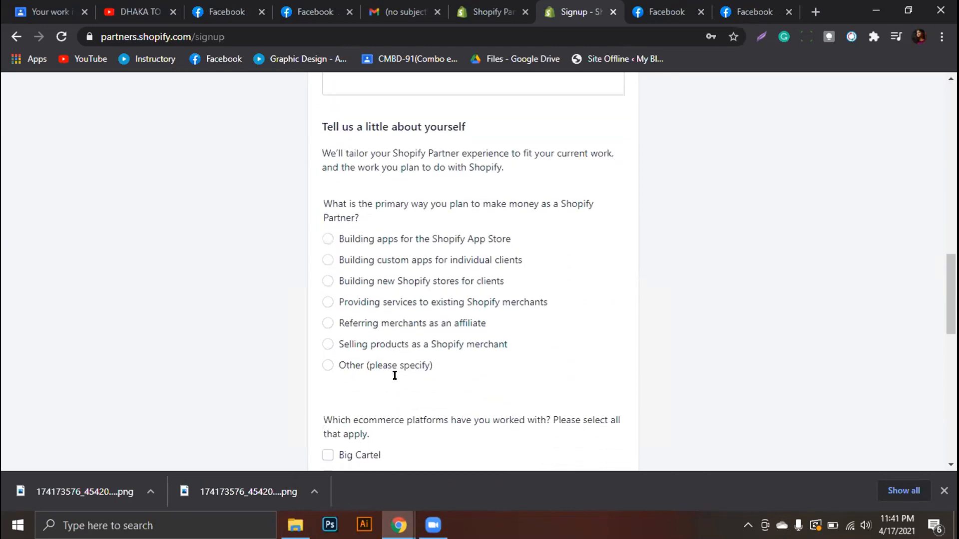
pyautogui.click(326, 286)
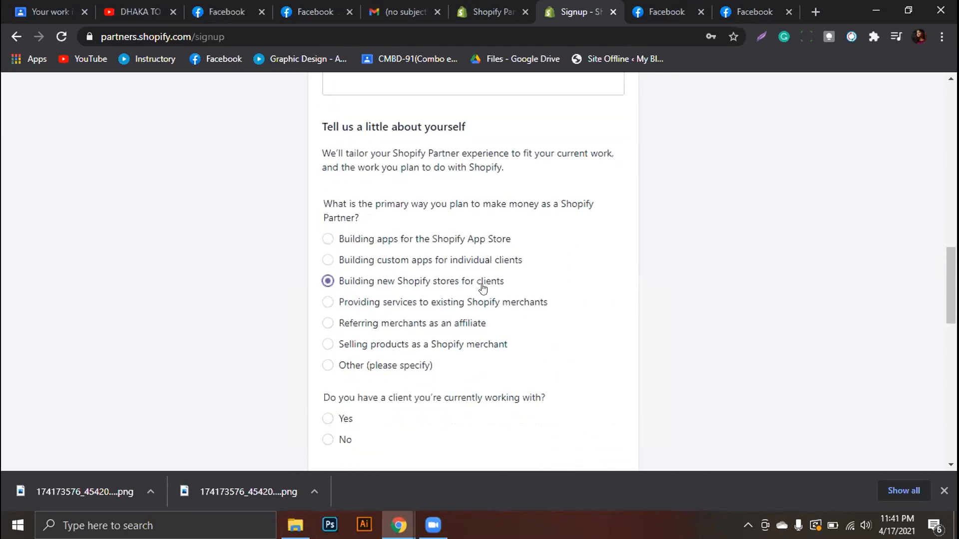
pyautogui.click(325, 441)
pyautogui.scroll(-6, 324, 444)
pyautogui.scroll(-4, 387, 379)
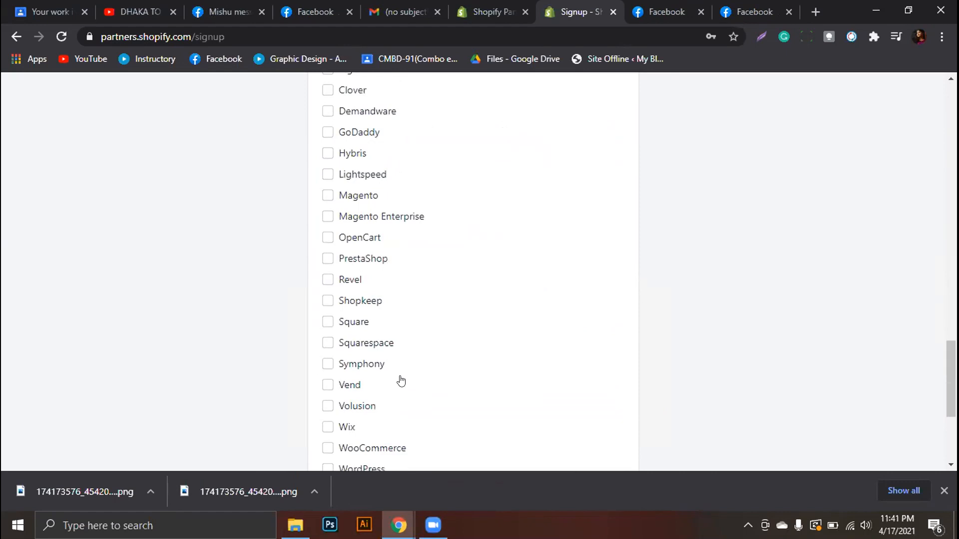
pyautogui.scroll(-5, 400, 381)
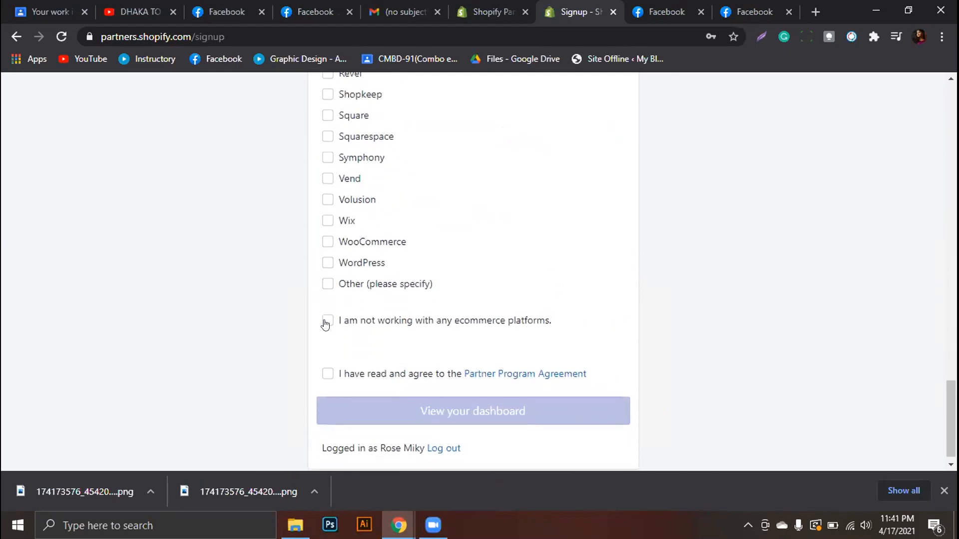
pyautogui.click(327, 322)
pyautogui.click(327, 375)
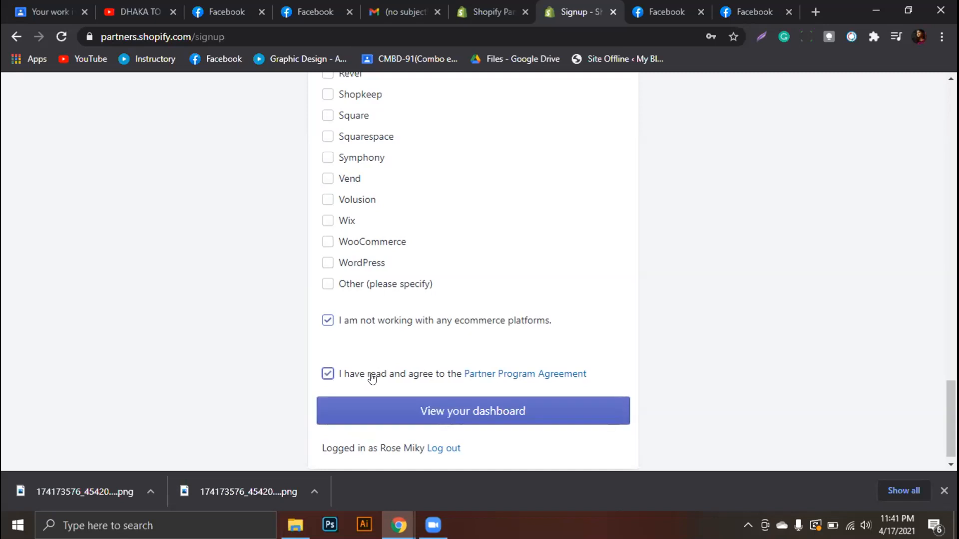
pyautogui.click(451, 412)
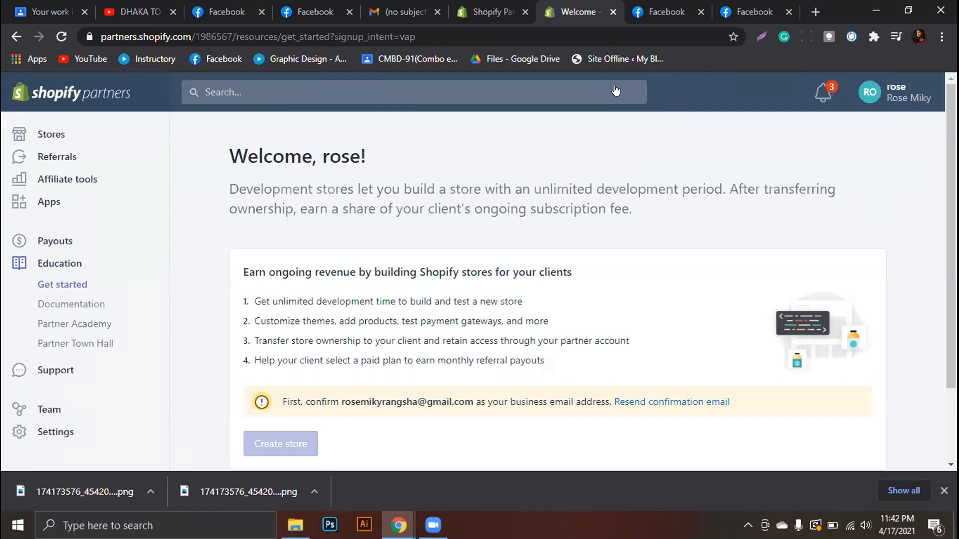
# In a new tab, switch Gmail to the signup account and confirm the Partners email
pyautogui.click(816, 11)
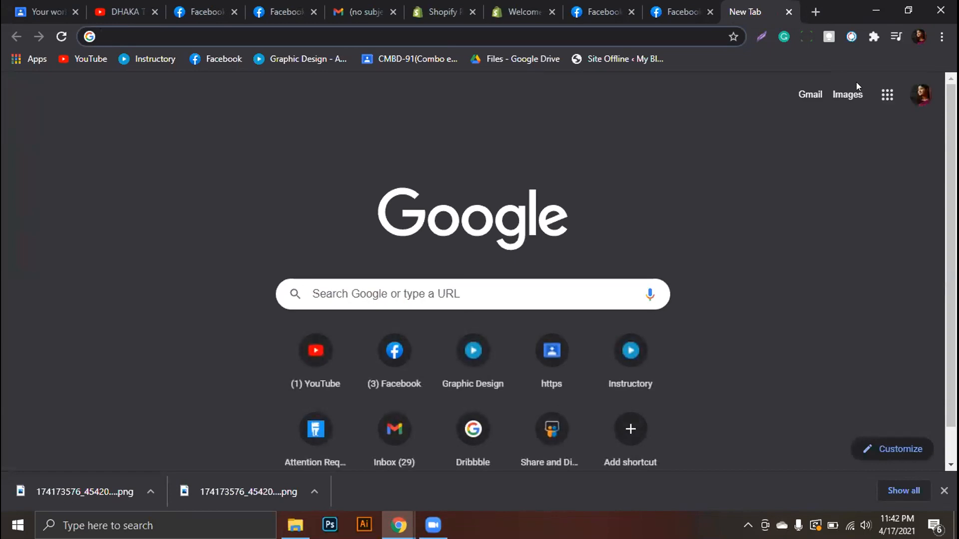
pyautogui.click(806, 95)
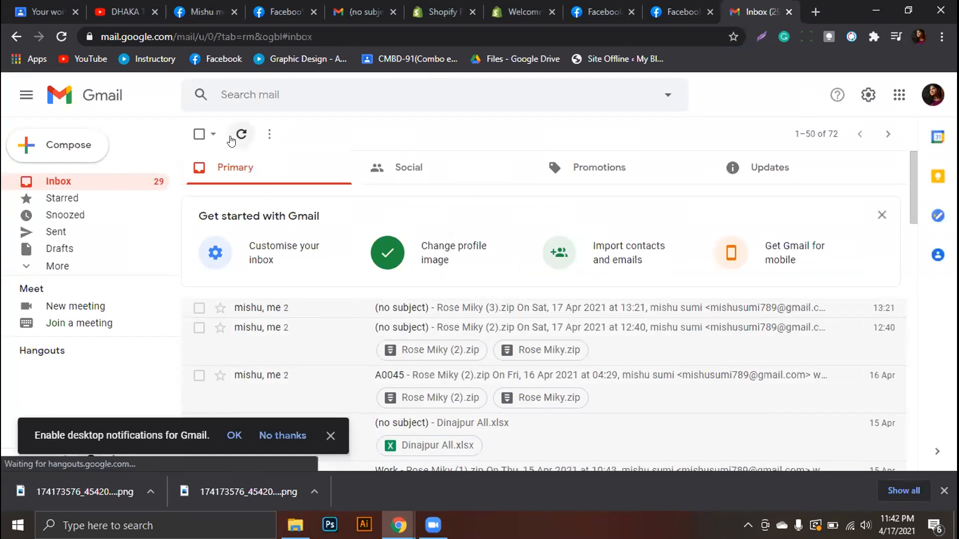
pyautogui.click(241, 136)
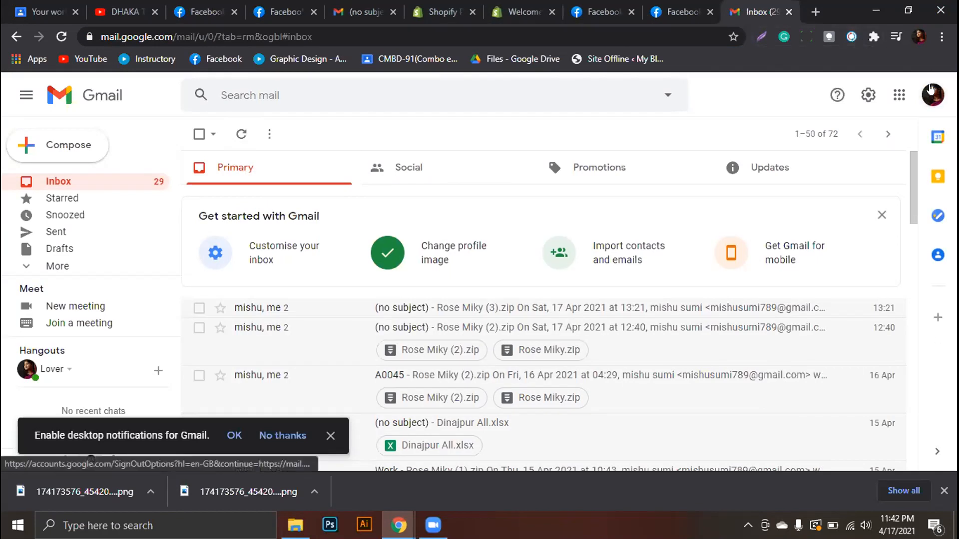
pyautogui.click(931, 92)
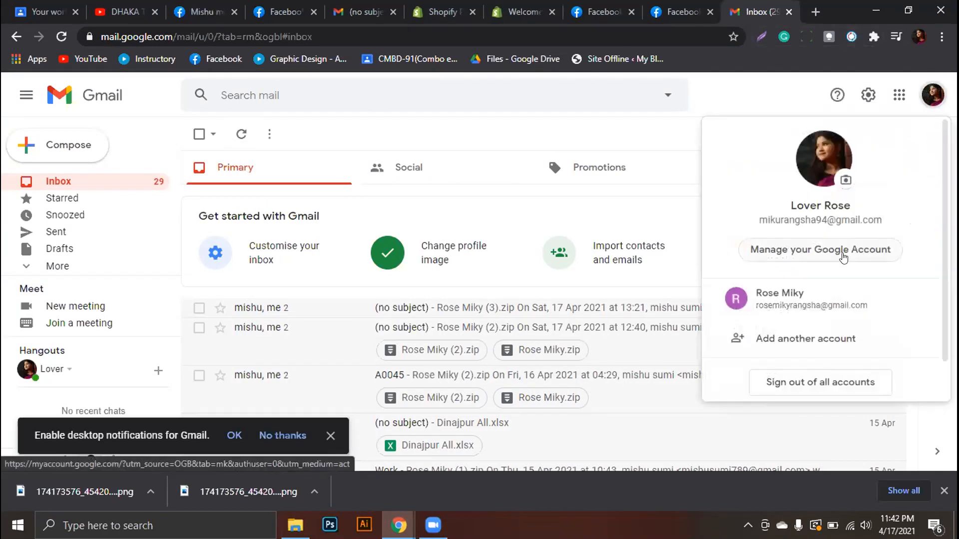
pyautogui.click(802, 306)
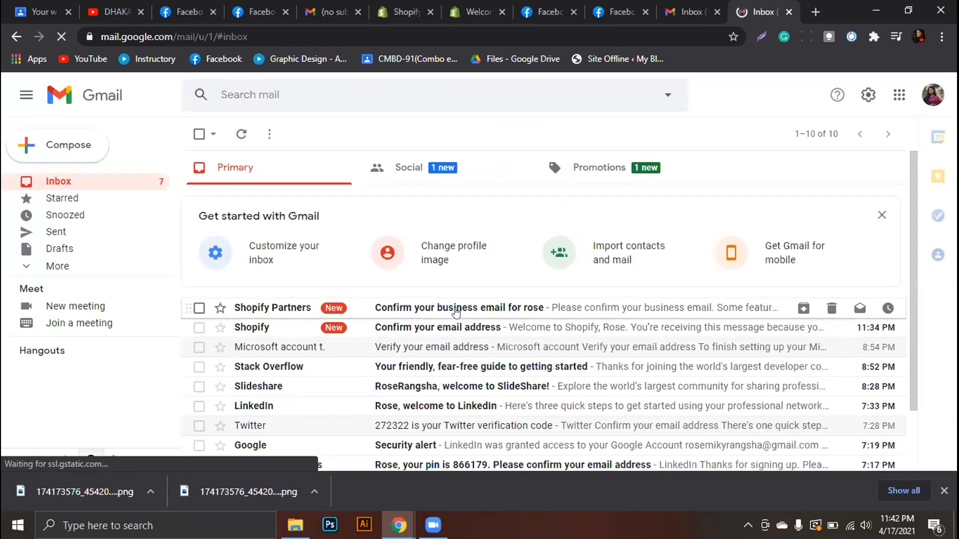
pyautogui.click(456, 310)
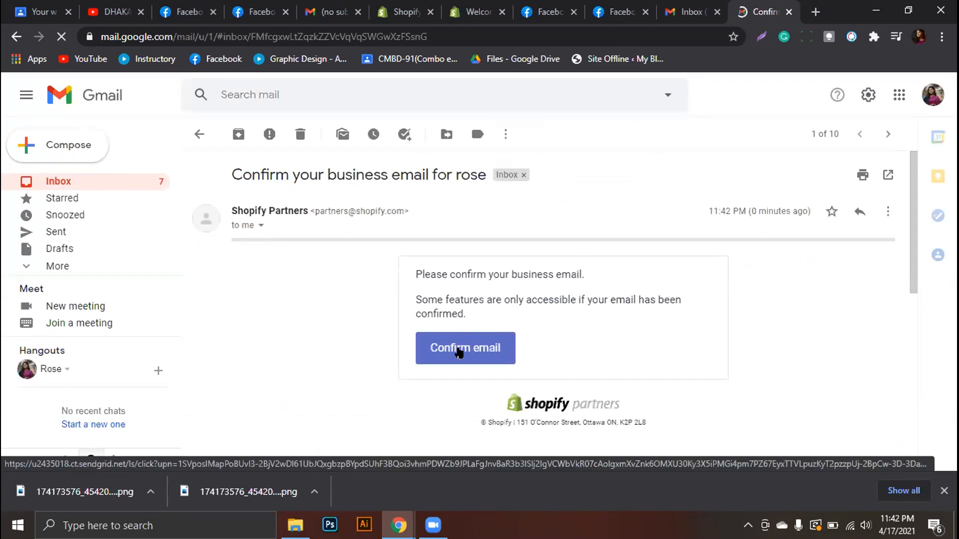
pyautogui.click(458, 351)
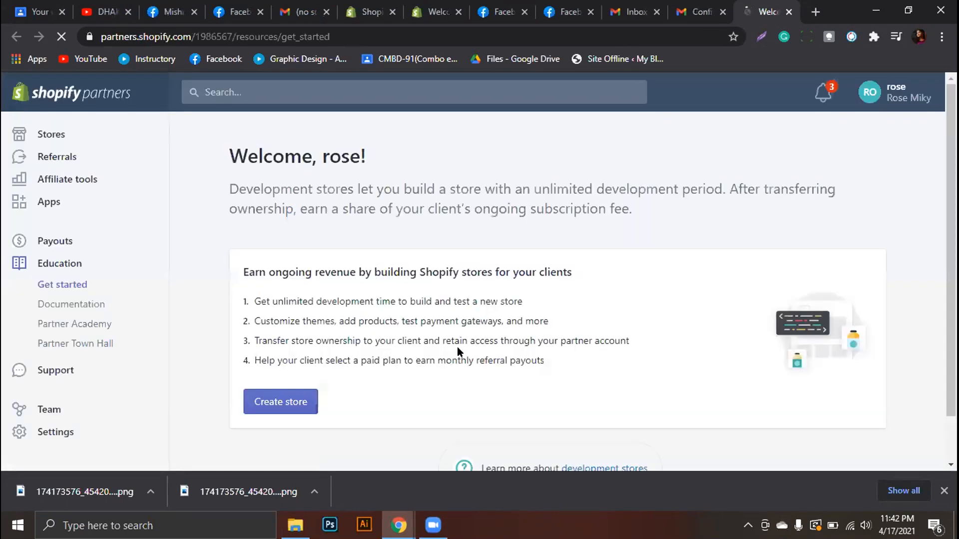
pyautogui.scroll(-2, 450, 338)
pyautogui.scroll(2, 451, 341)
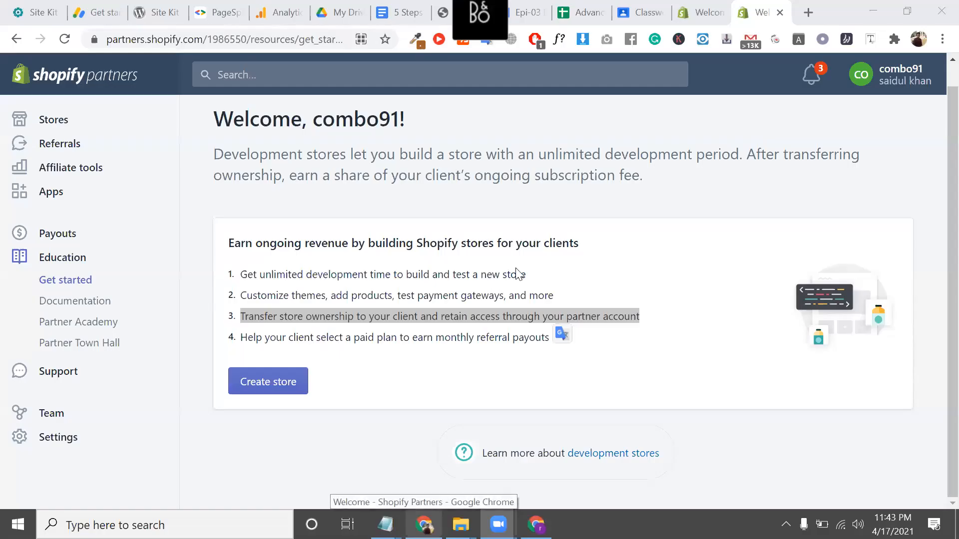
pyautogui.tripleClick(294, 274)
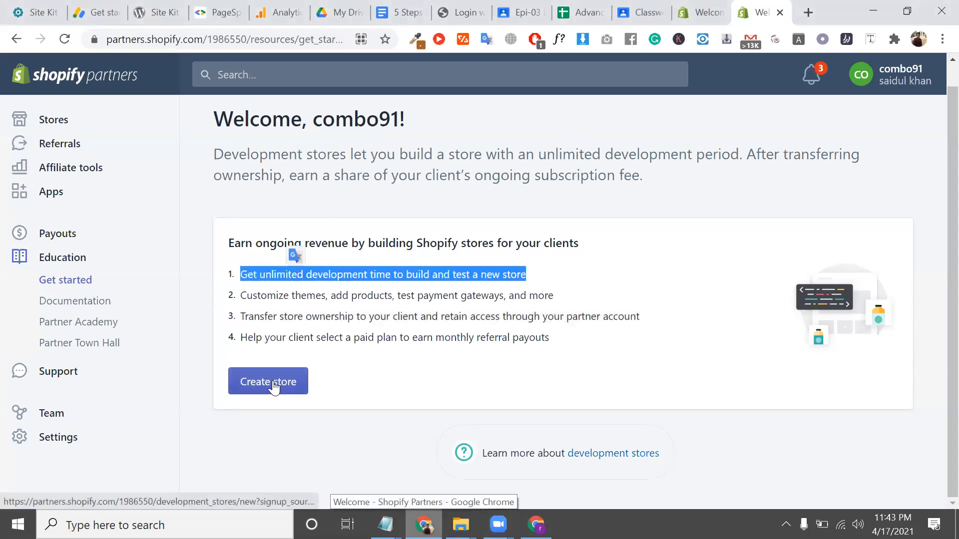
pyautogui.tripleClick(373, 337)
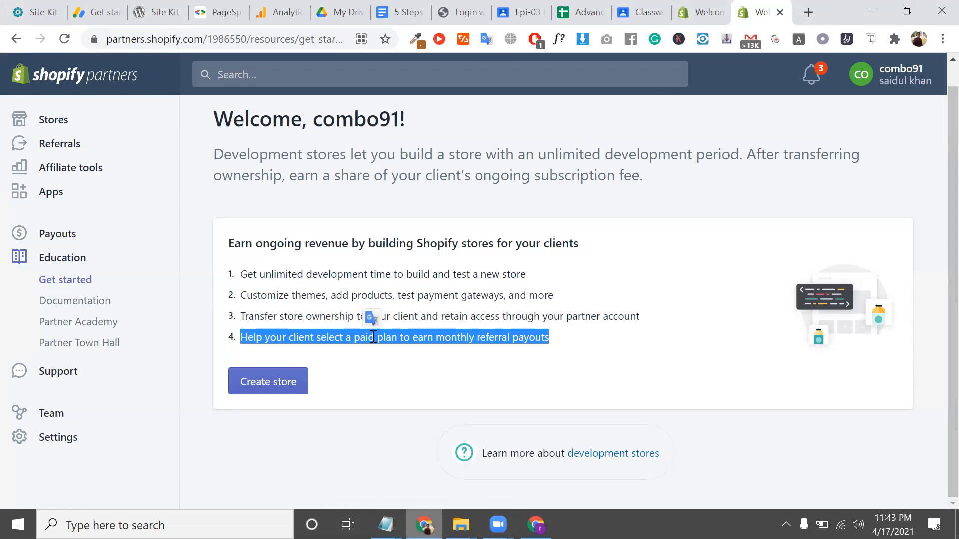
pyautogui.tripleClick(330, 332)
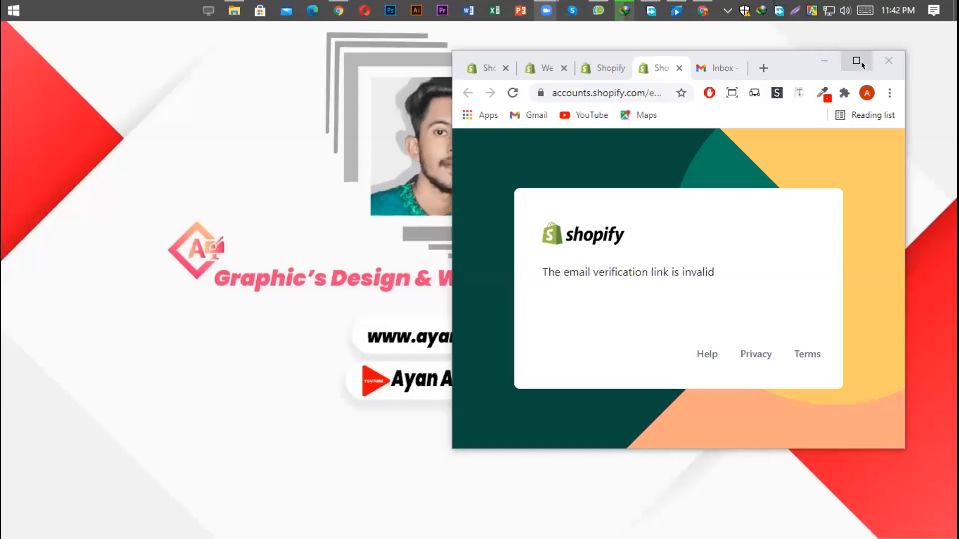
# Maximize the browser, close the Shopify email back to the inbox, and return to the Welcome page
pyautogui.click(855, 59)
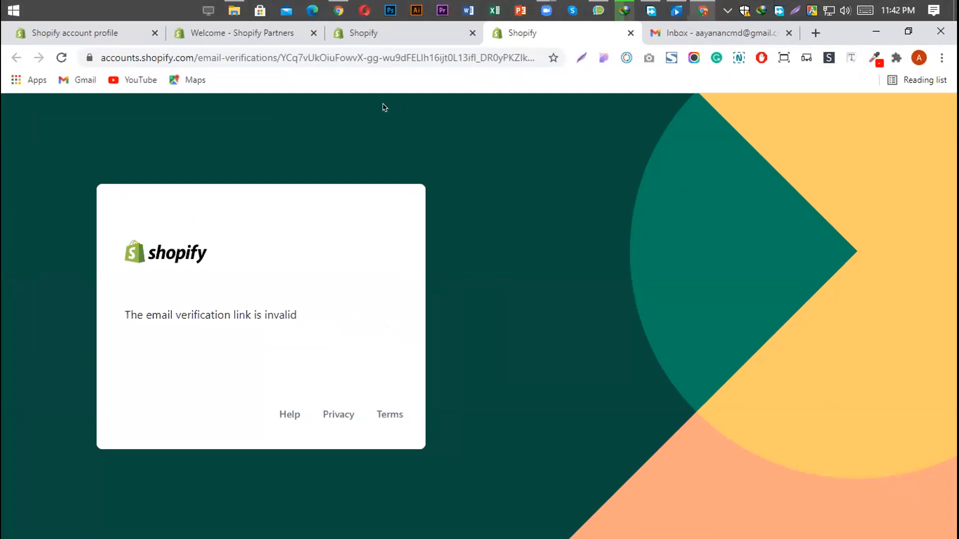
pyautogui.hotkey('ctrl', 'Tab')
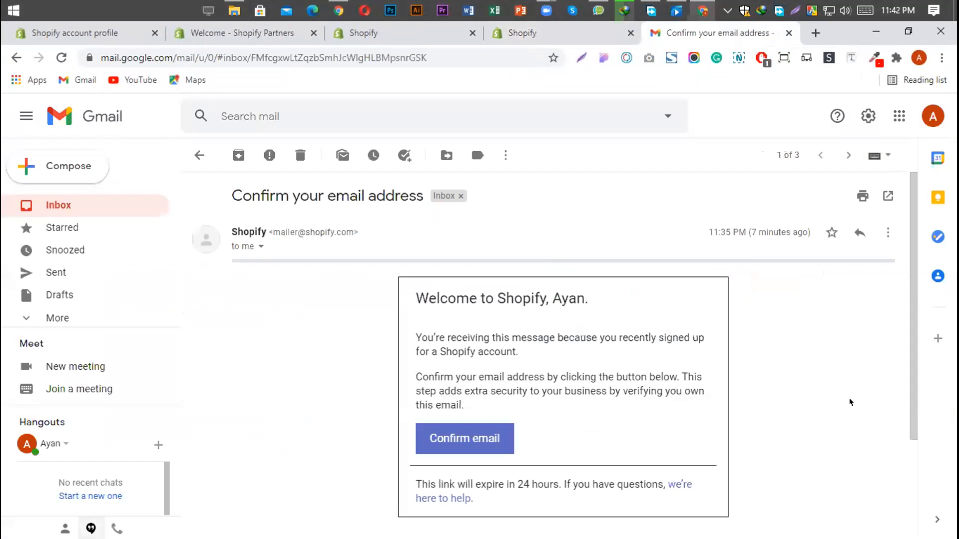
pyautogui.click(199, 155)
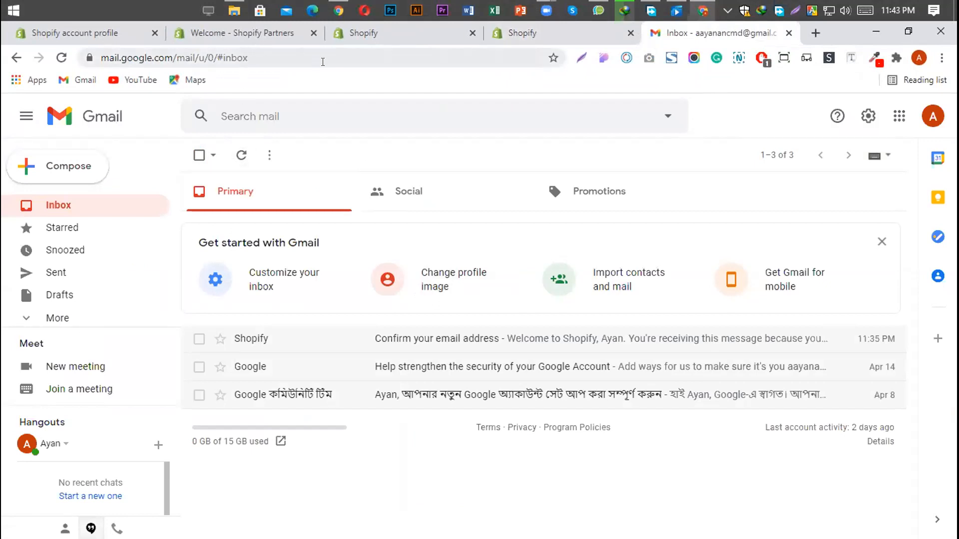
pyautogui.click(360, 32)
pyautogui.click(242, 33)
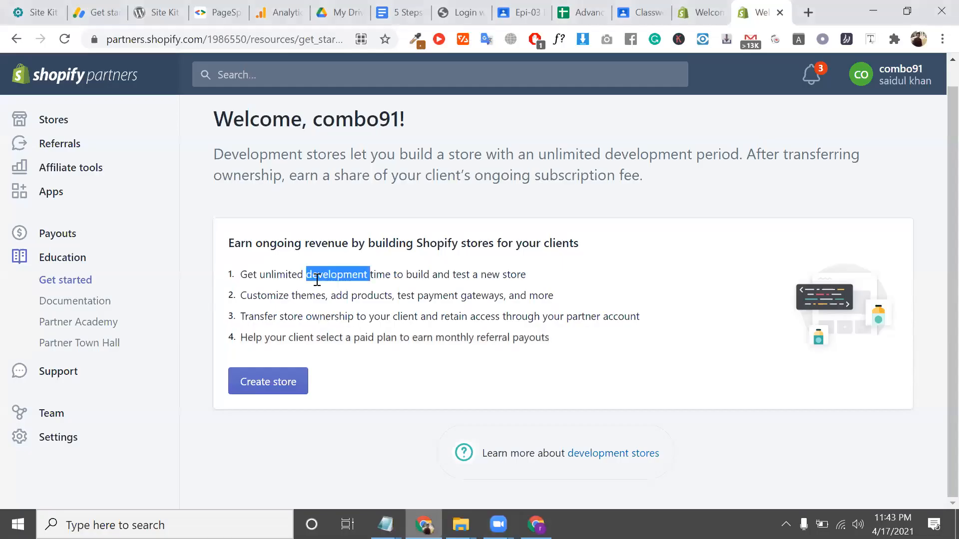
# Start a new Development store and name it combo91
pyautogui.tripleClick(340, 275)
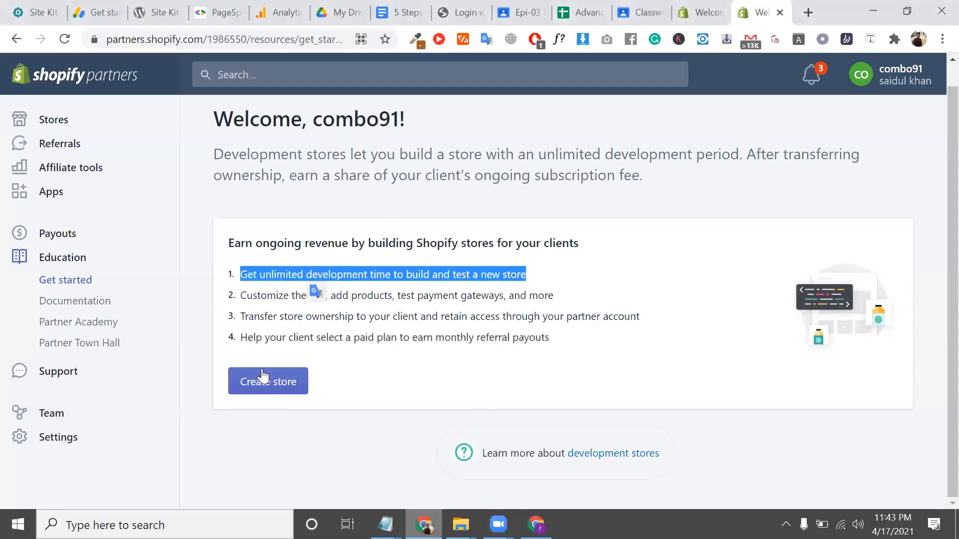
pyautogui.click(259, 382)
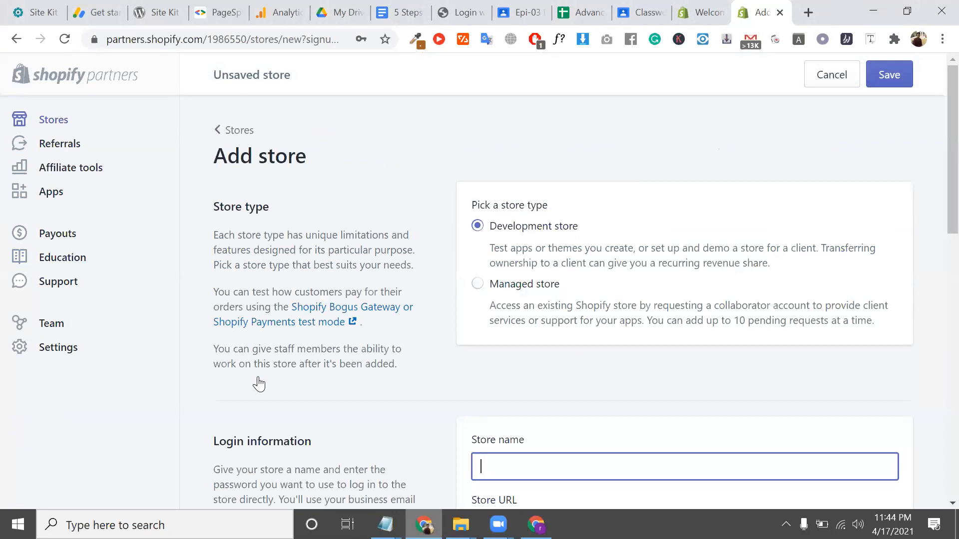
pyautogui.tripleClick(531, 257)
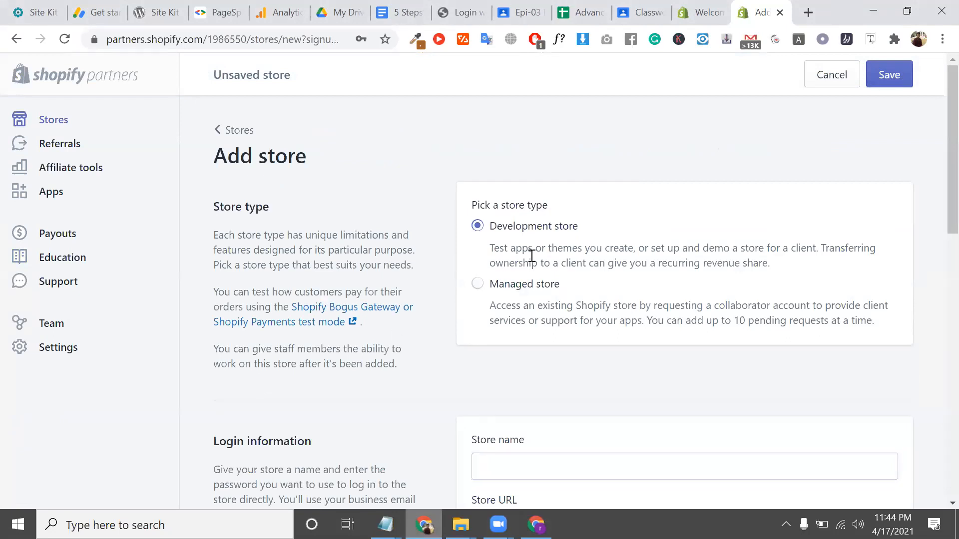
pyautogui.click(575, 234)
pyautogui.scroll(-2, 584, 275)
pyautogui.click(554, 357)
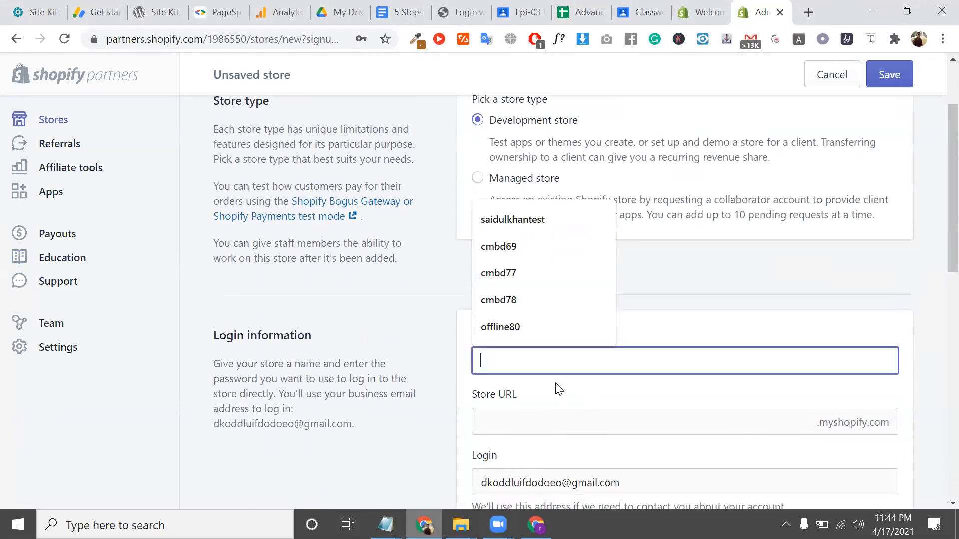
pyautogui.write('com')
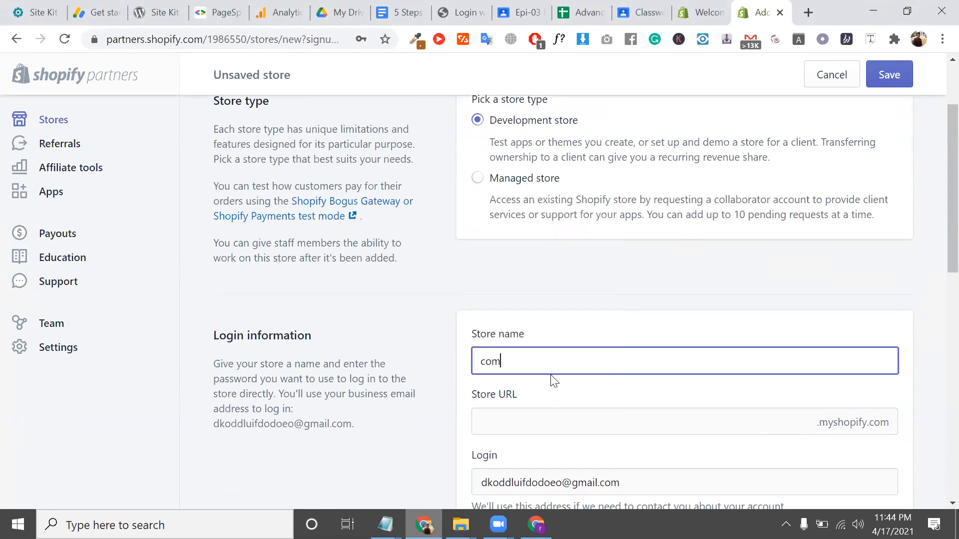
pyautogui.write('bo91')
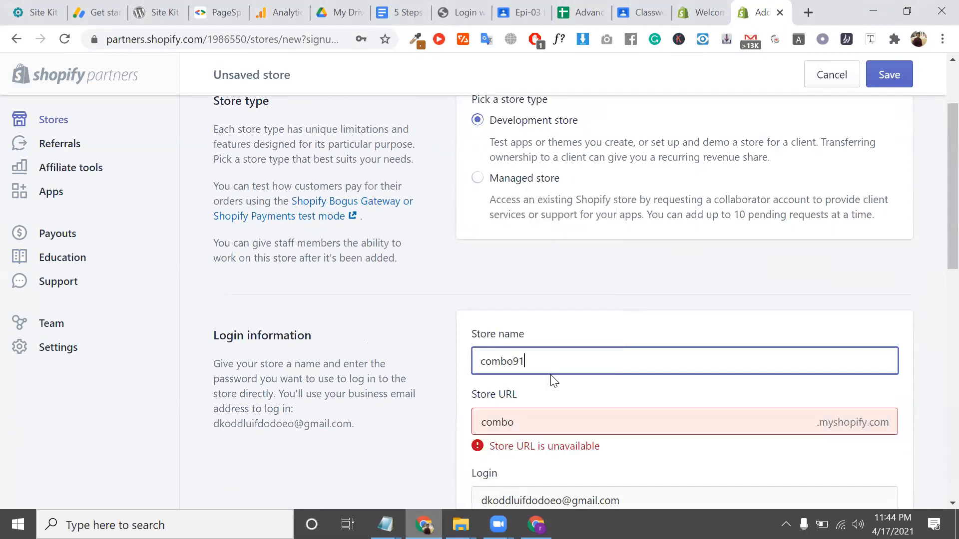
# Check the generated combo91 store URL, then enter and confirm the store password
pyautogui.scroll(-1, 574, 424)
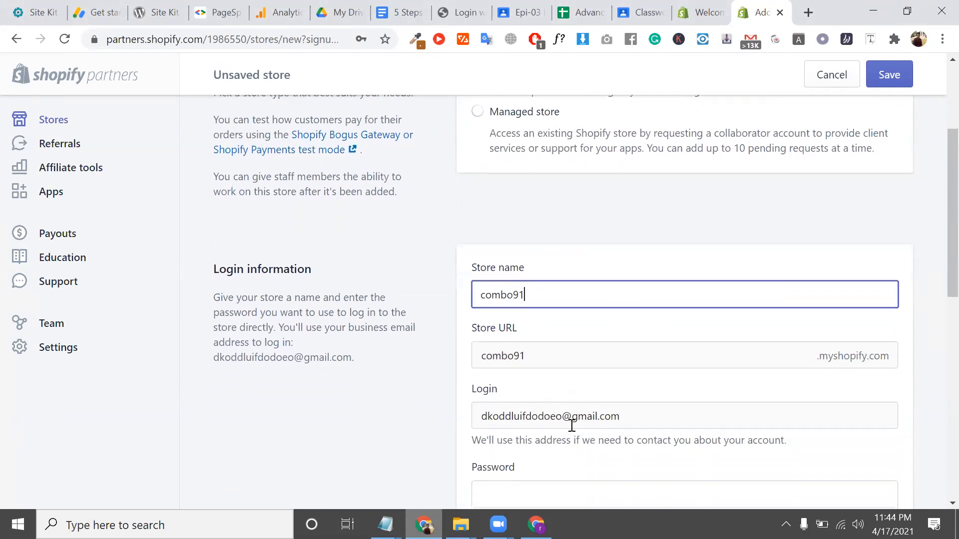
pyautogui.click(504, 351)
pyautogui.scroll(-1, 462, 353)
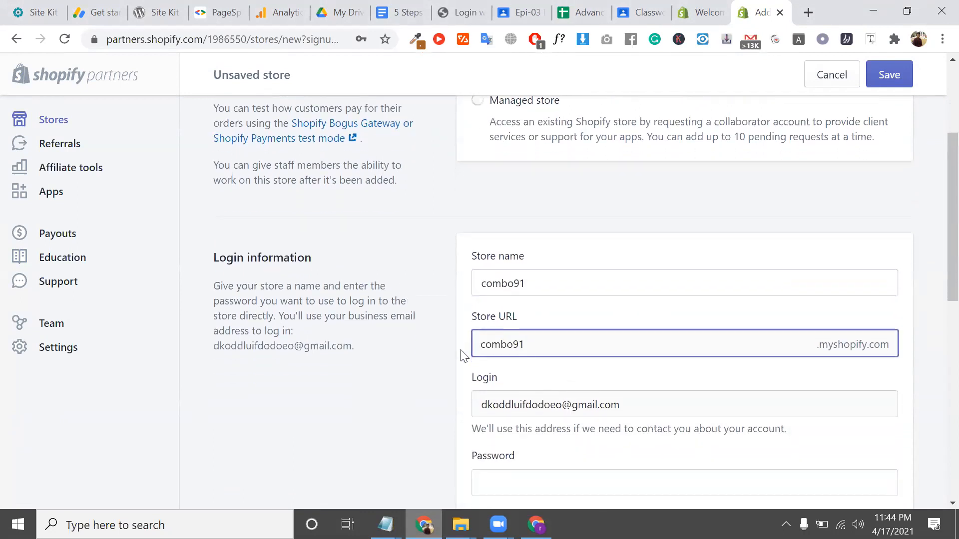
pyautogui.moveTo(617, 332); pyautogui.dragTo(473, 334)
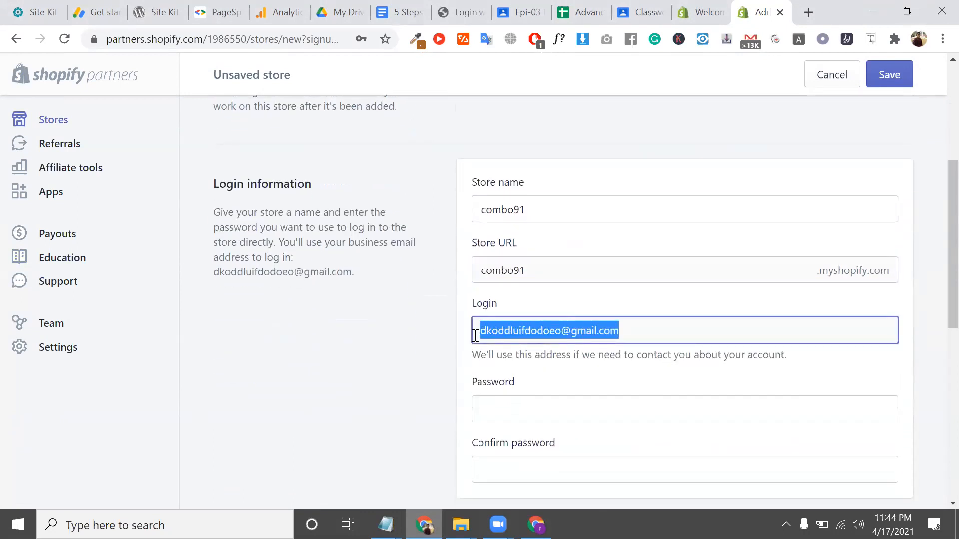
pyautogui.scroll(-1, 531, 344)
pyautogui.click(529, 343)
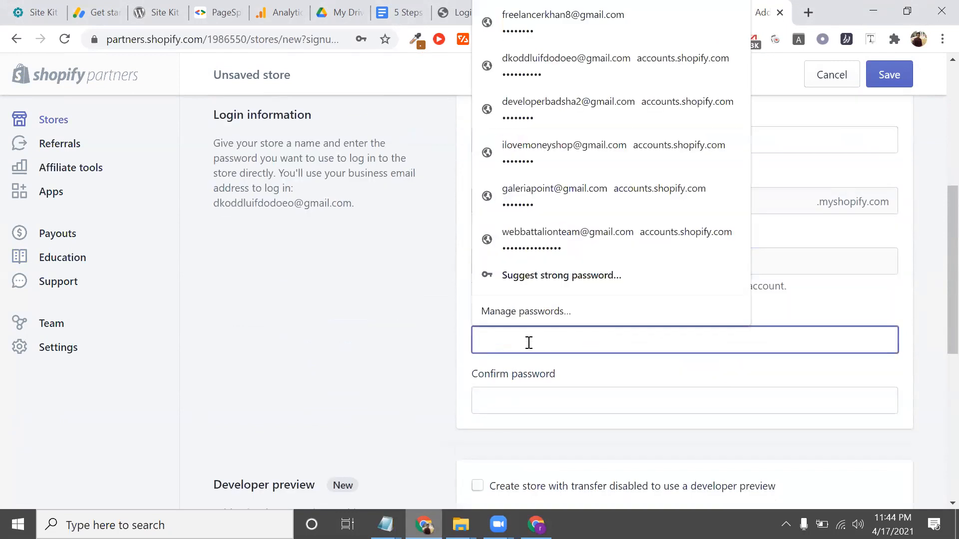
pyautogui.write('•••••••')
pyautogui.click(535, 403)
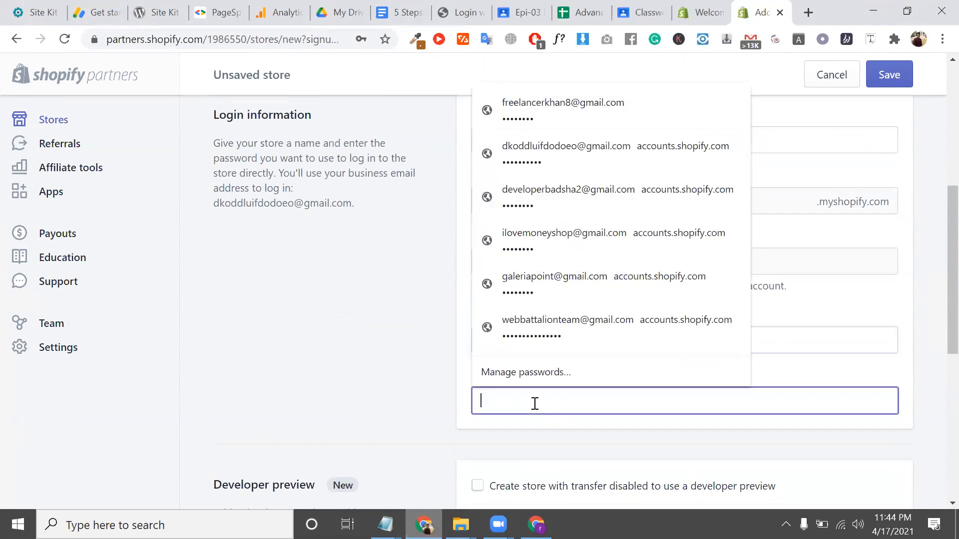
pyautogui.write('••••••')
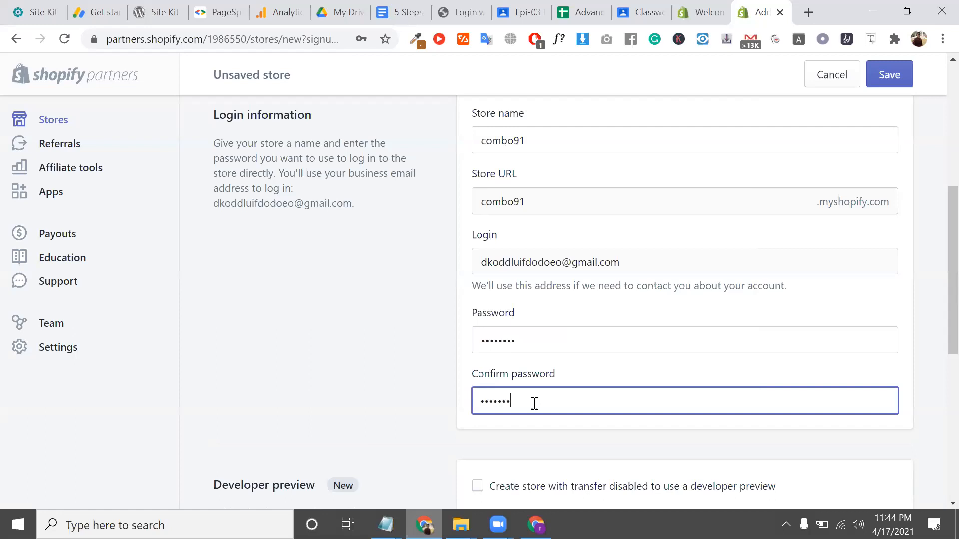
pyautogui.write('••')
# Turn on the developer preview option and review the filled-in store form
pyautogui.scroll(-2, 574, 462)
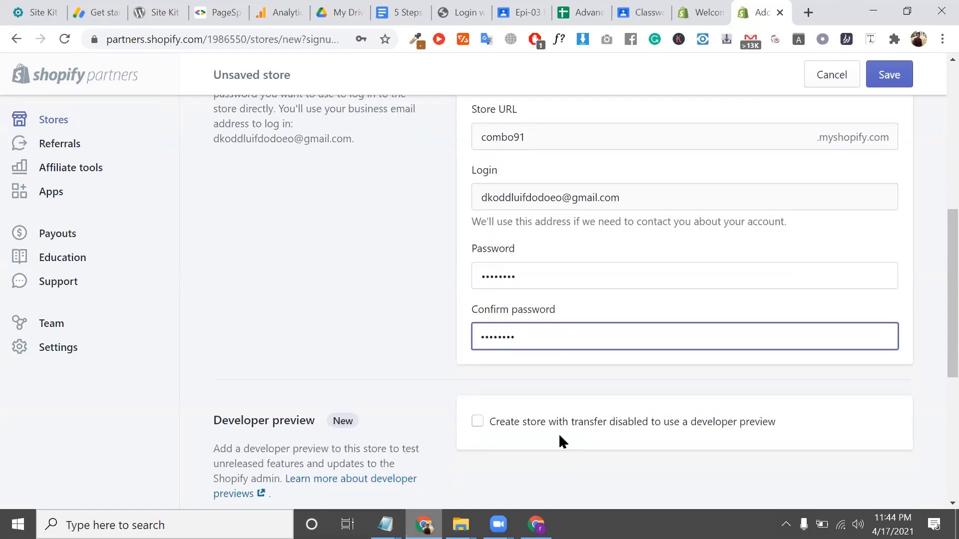
pyautogui.scroll(-1, 557, 436)
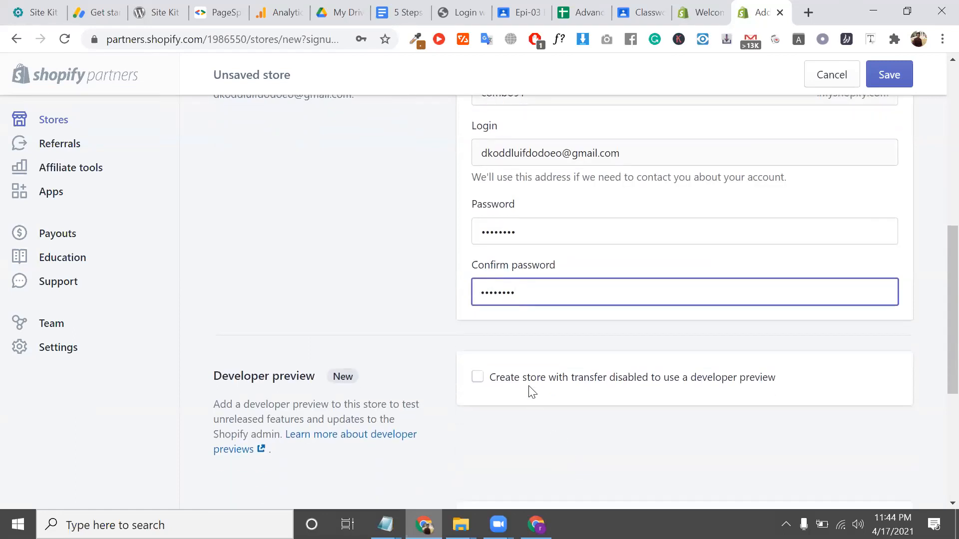
pyautogui.click(578, 383)
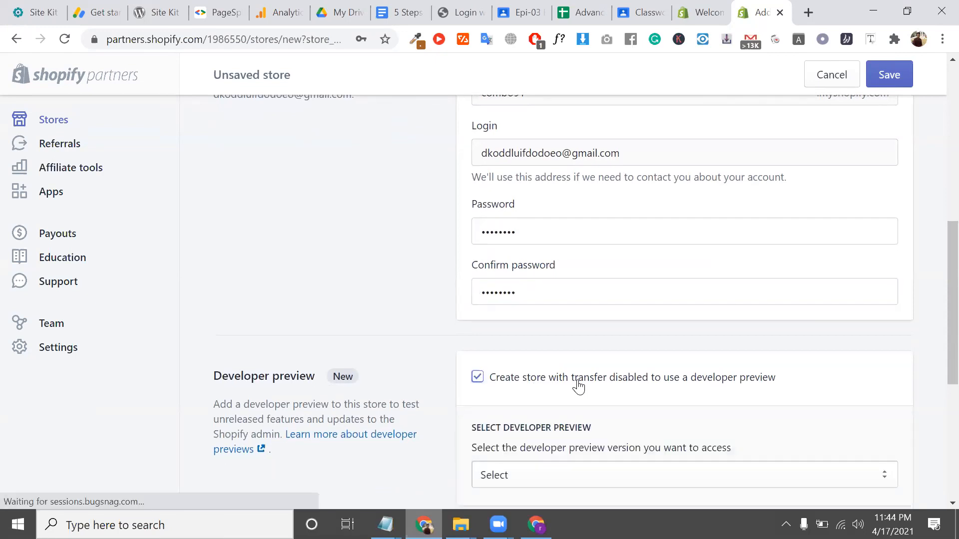
pyautogui.scroll(-3, 579, 386)
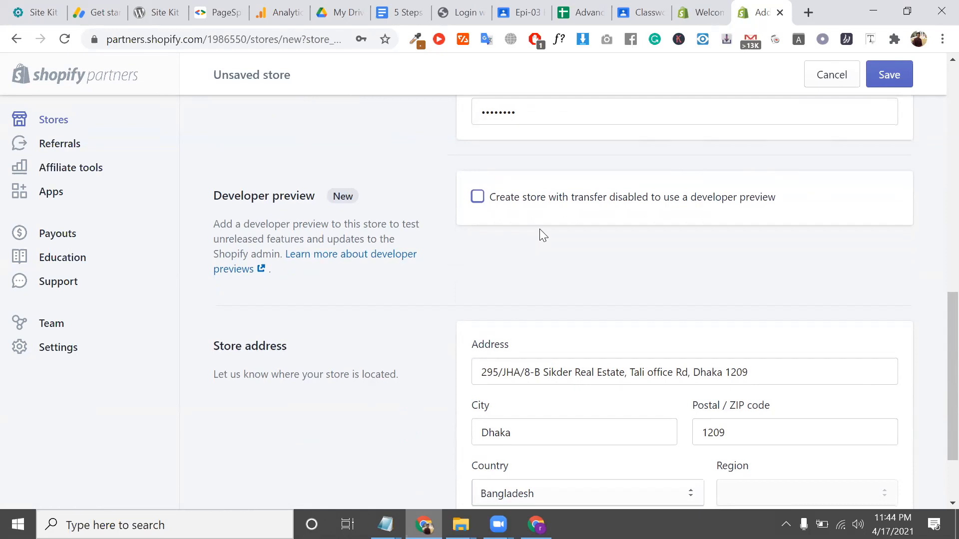
pyautogui.scroll(-2, 540, 236)
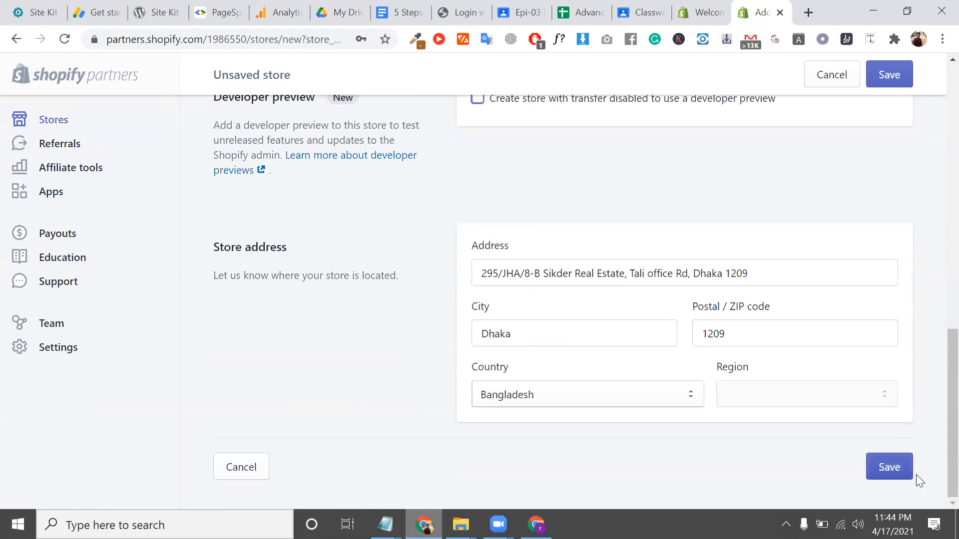
pyautogui.scroll(15, 638, 257)
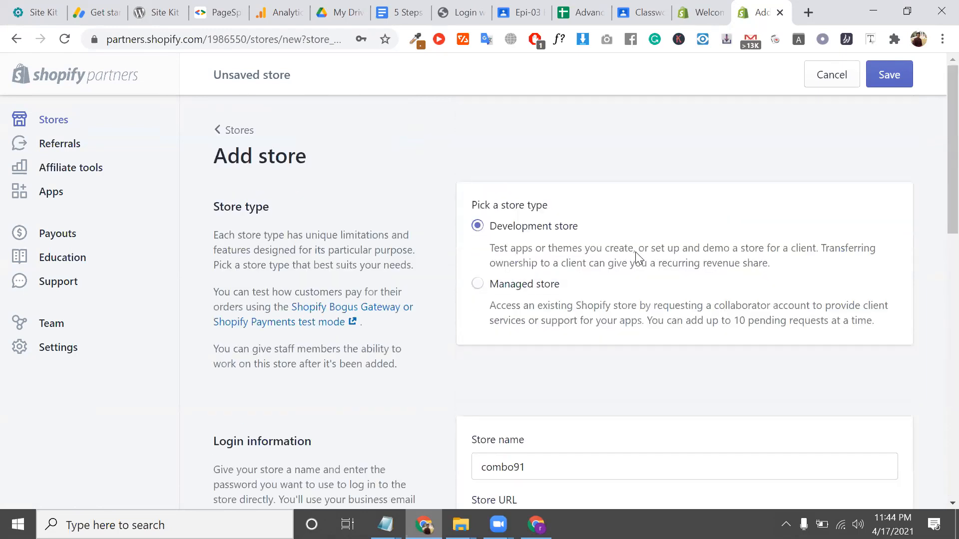
pyautogui.scroll(-3, 636, 250)
pyautogui.scroll(3, 545, 242)
pyautogui.scroll(-2, 553, 266)
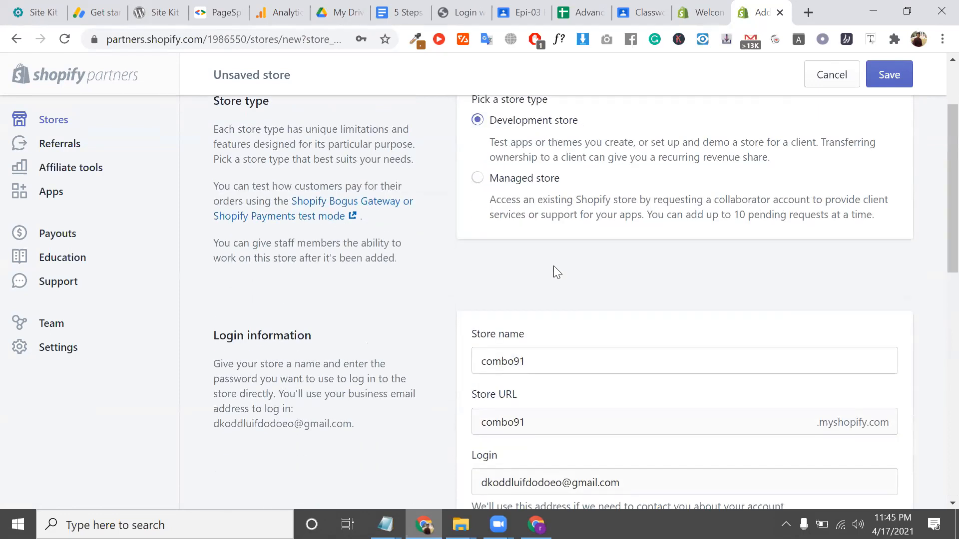
pyautogui.scroll(-4, 553, 266)
pyautogui.scroll(2, 564, 336)
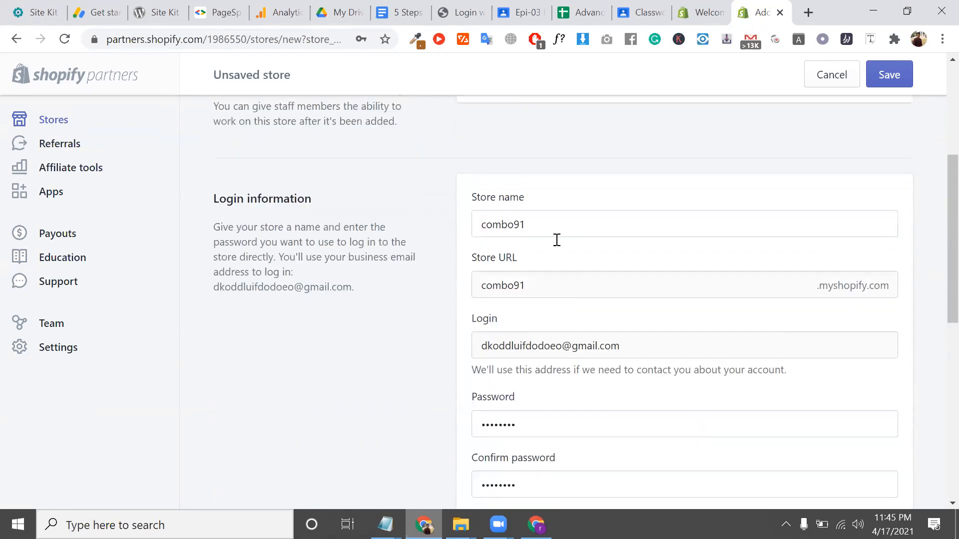
pyautogui.doubleClick(555, 231)
# Leave the store without a developer preview and save the new combo91 store
pyautogui.scroll(-1, 560, 281)
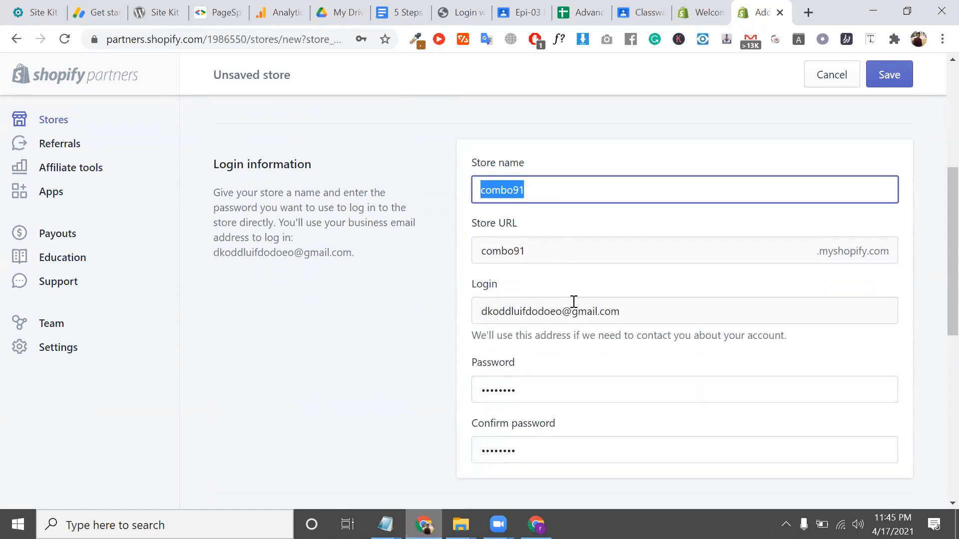
pyautogui.scroll(-5, 583, 364)
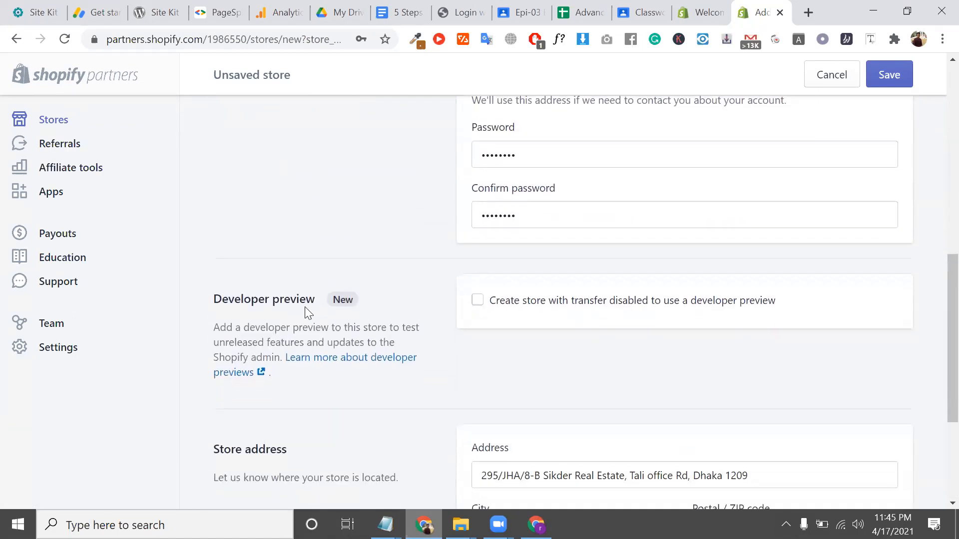
pyautogui.click(493, 304)
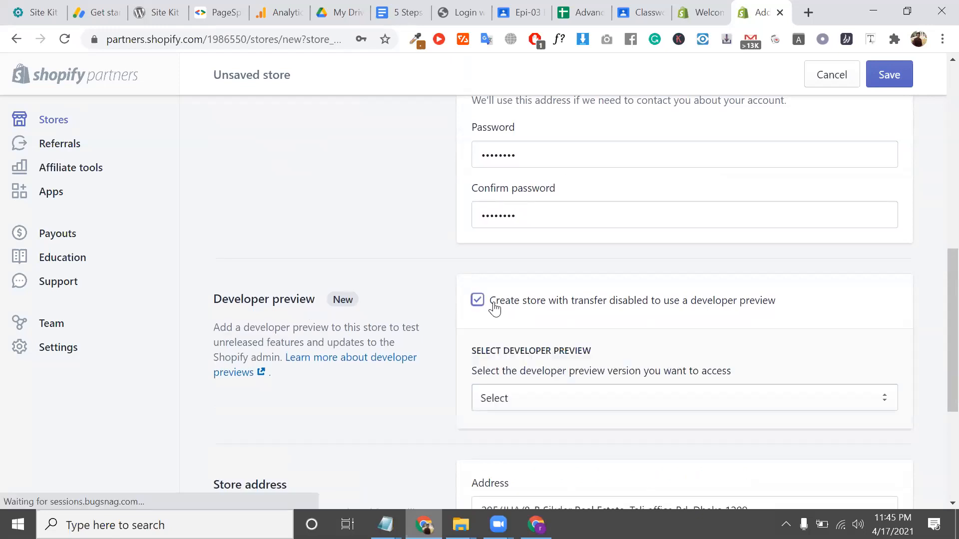
pyautogui.click(493, 306)
pyautogui.click(495, 306)
pyautogui.click(517, 408)
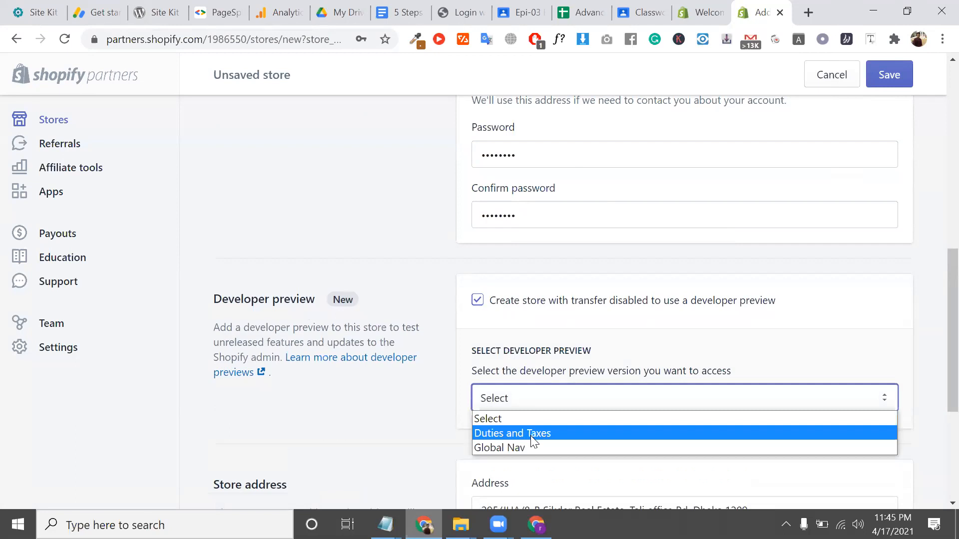
pyautogui.click(479, 301)
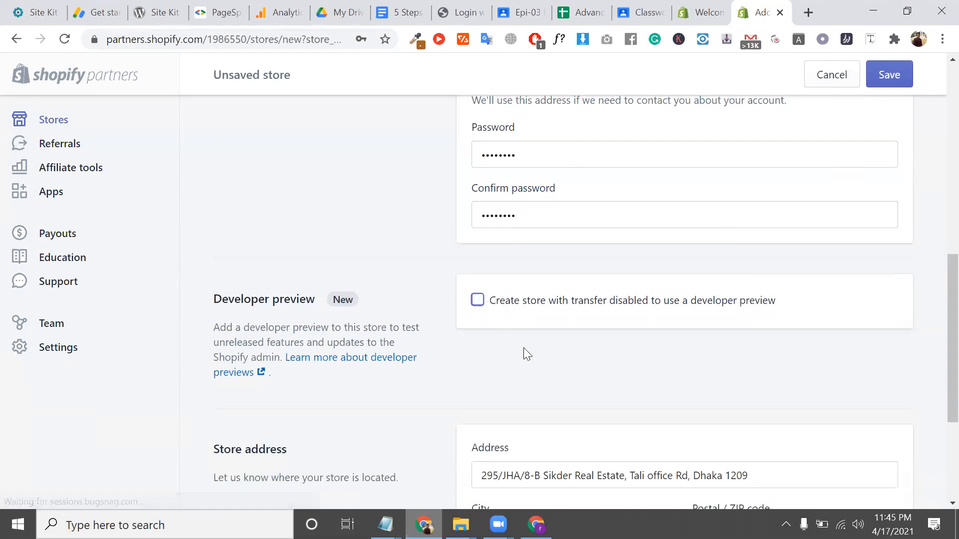
pyautogui.scroll(-4, 524, 347)
pyautogui.click(883, 473)
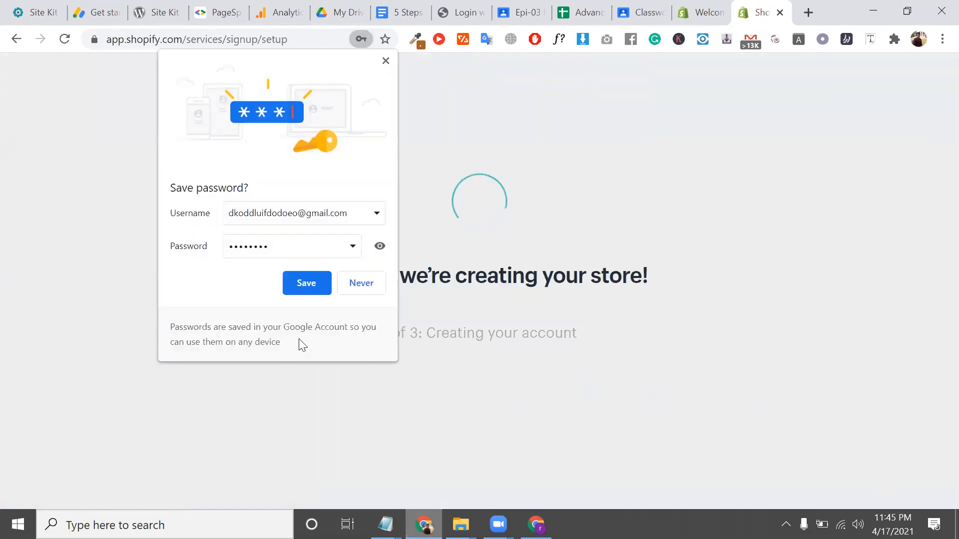
# Save the password in Chrome and dismiss the compromised-passwords notice while combo91 is created
pyautogui.click(311, 283)
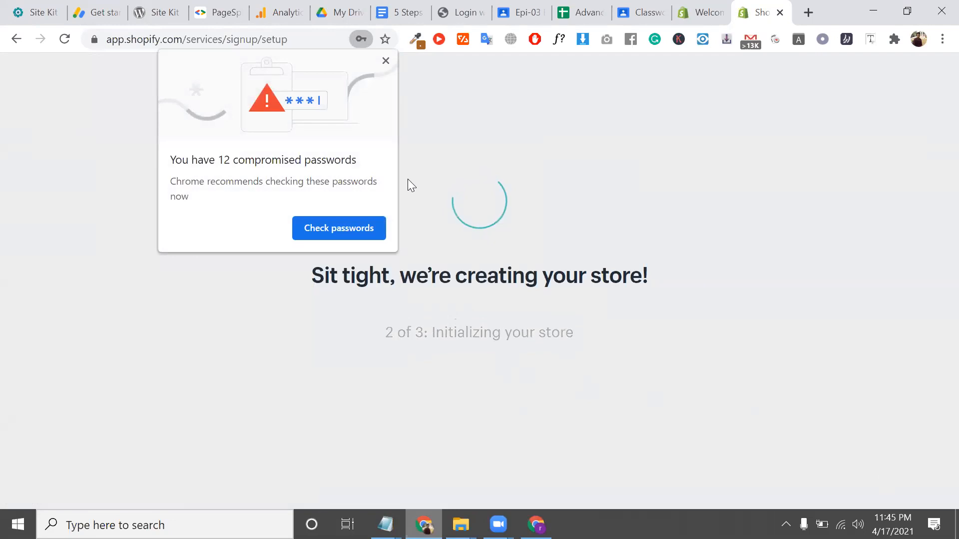
pyautogui.click(385, 61)
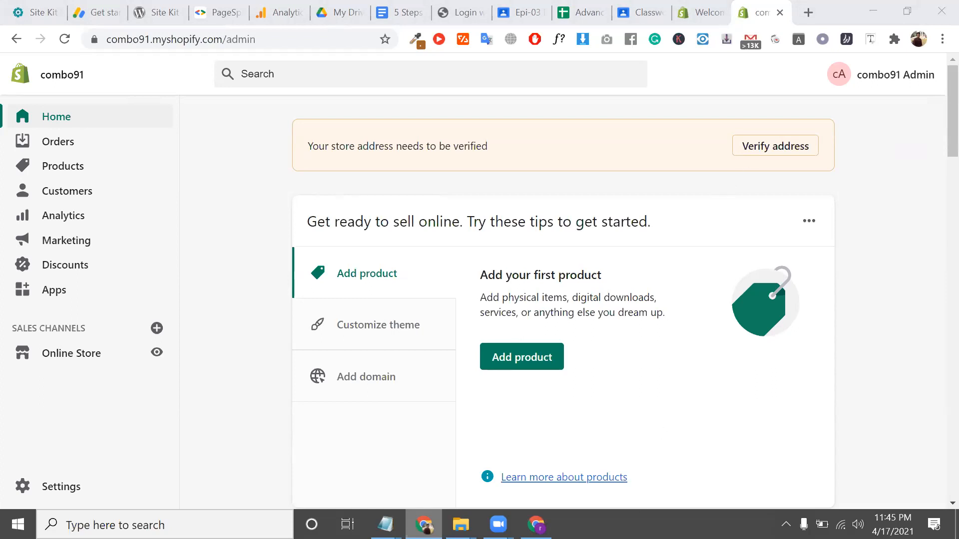
# Return to the Gmail inbox, refresh it for new mail, and switch back to Shopify admin
pyautogui.click(536, 524)
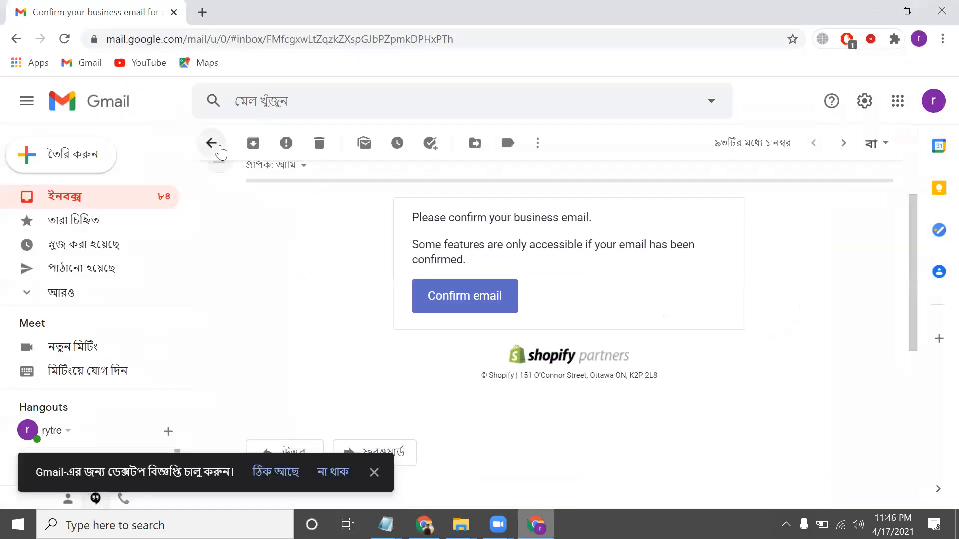
pyautogui.click(211, 143)
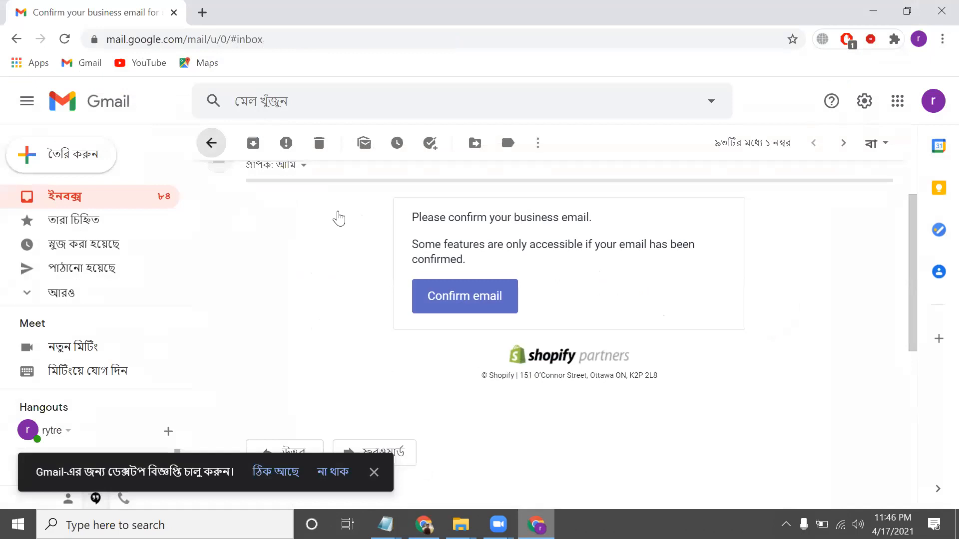
pyautogui.click(255, 147)
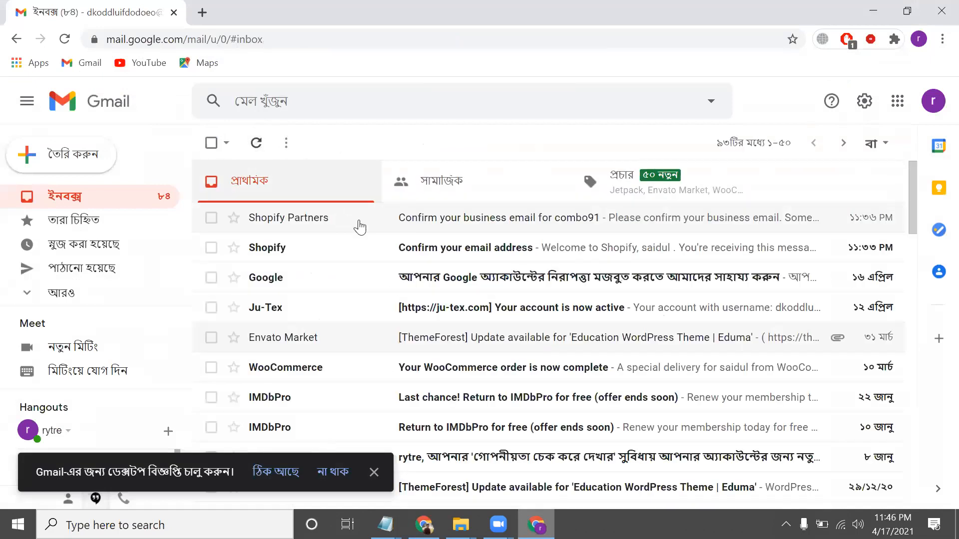
pyautogui.click(258, 146)
pyautogui.click(260, 148)
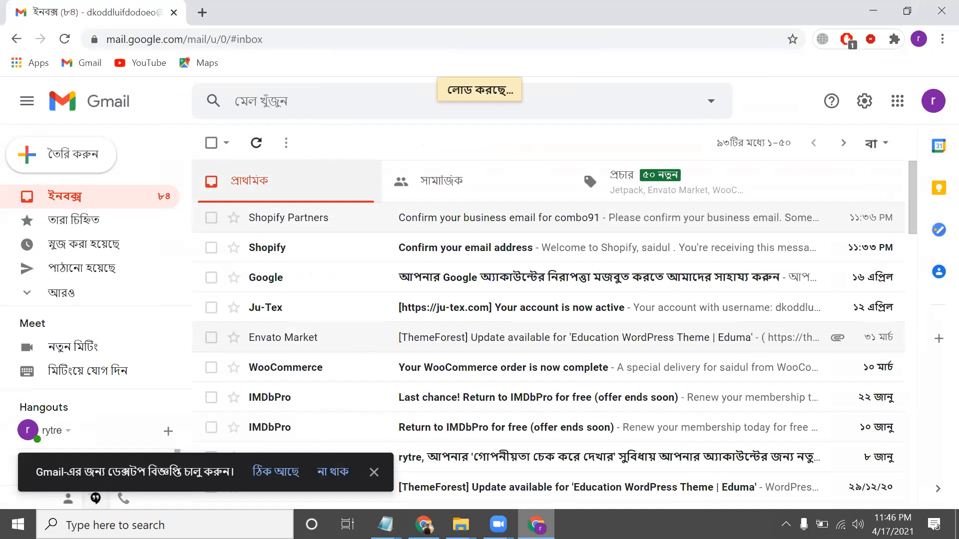
pyautogui.hotkey('alt', 'Tab')
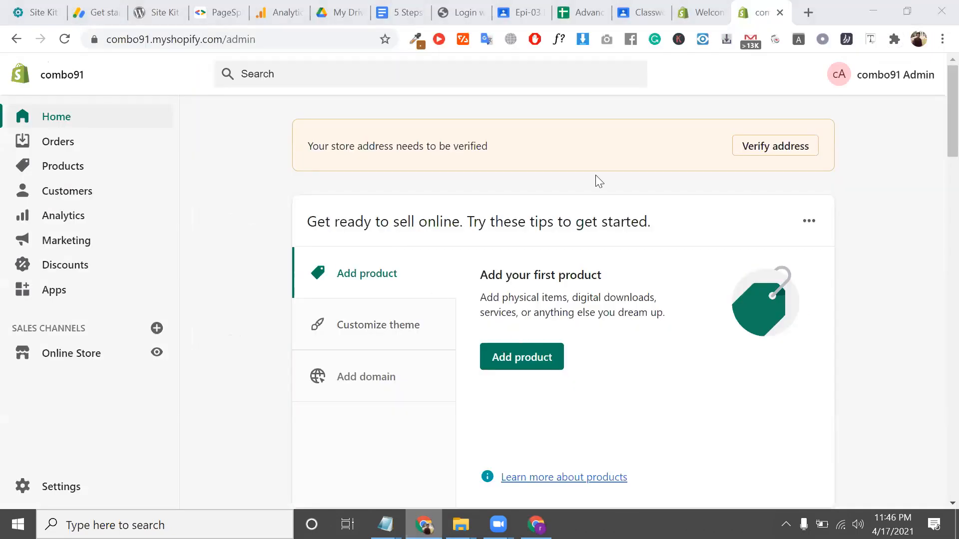
# Open the Sender email settings from General settings, then refresh Gmail for Shopify's confirmation email
pyautogui.click(769, 147)
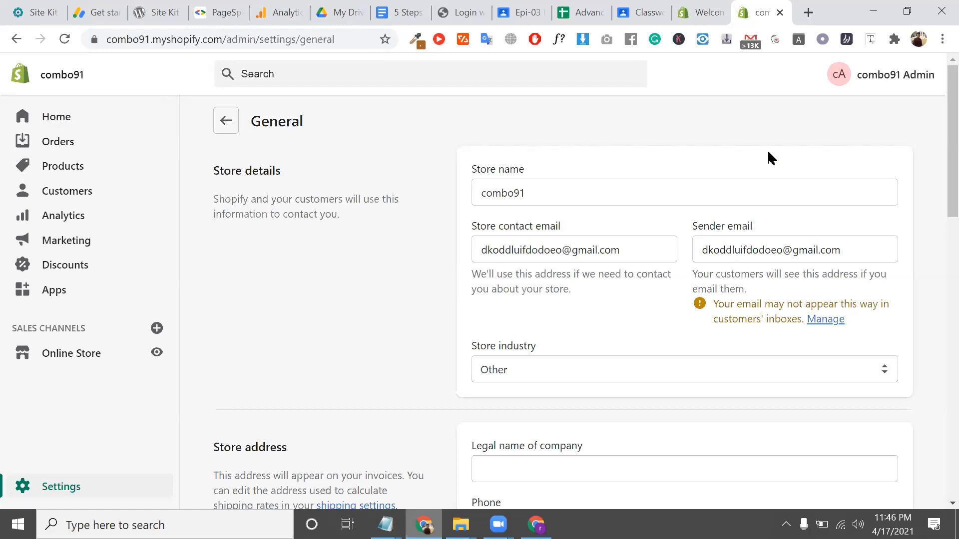
pyautogui.scroll(-15, 799, 214)
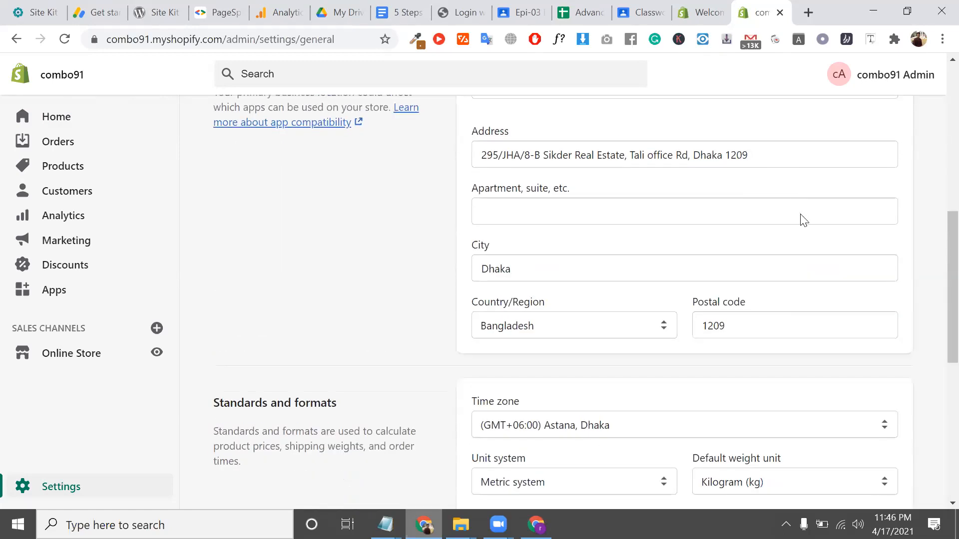
pyautogui.scroll(15, 749, 290)
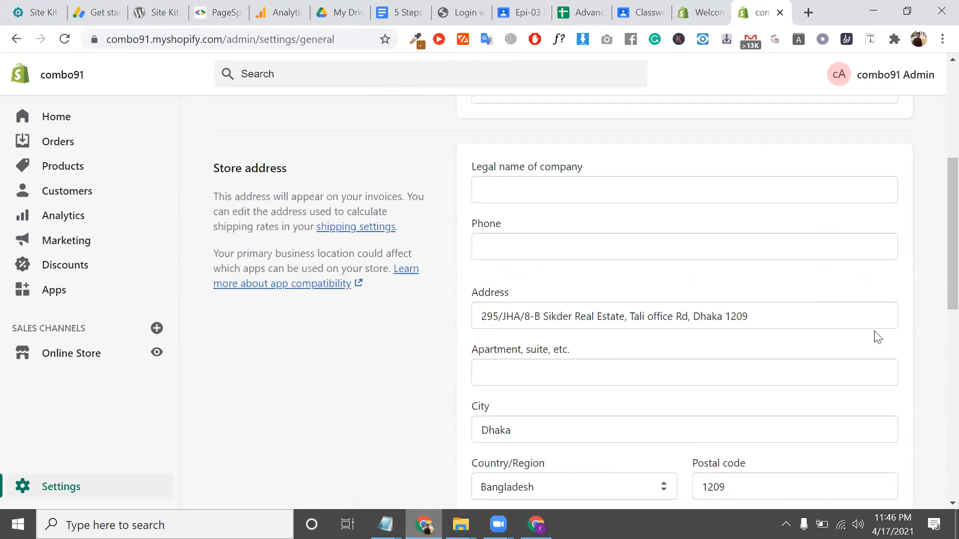
pyautogui.click(829, 320)
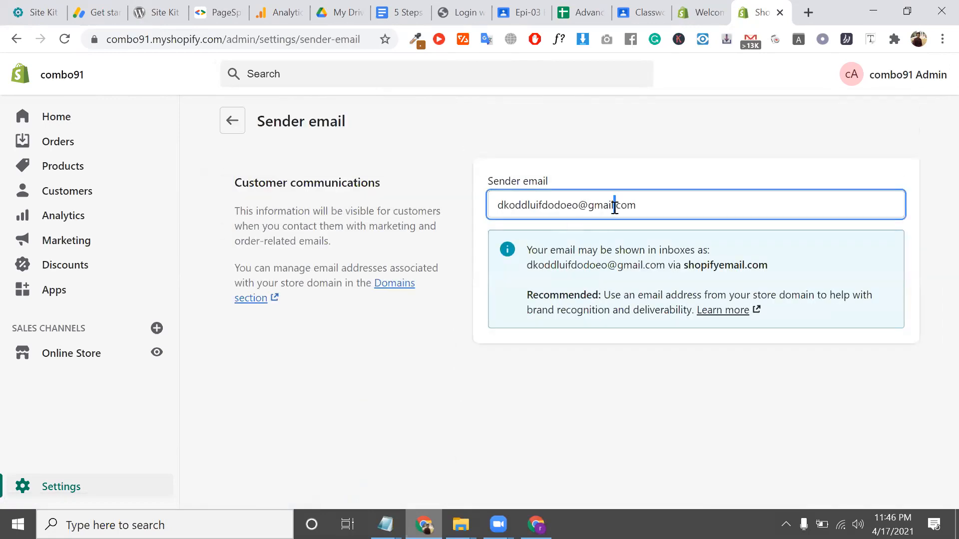
pyautogui.tripleClick(615, 207)
pyautogui.moveTo(768, 265); pyautogui.dragTo(526, 265)
pyautogui.click(537, 524)
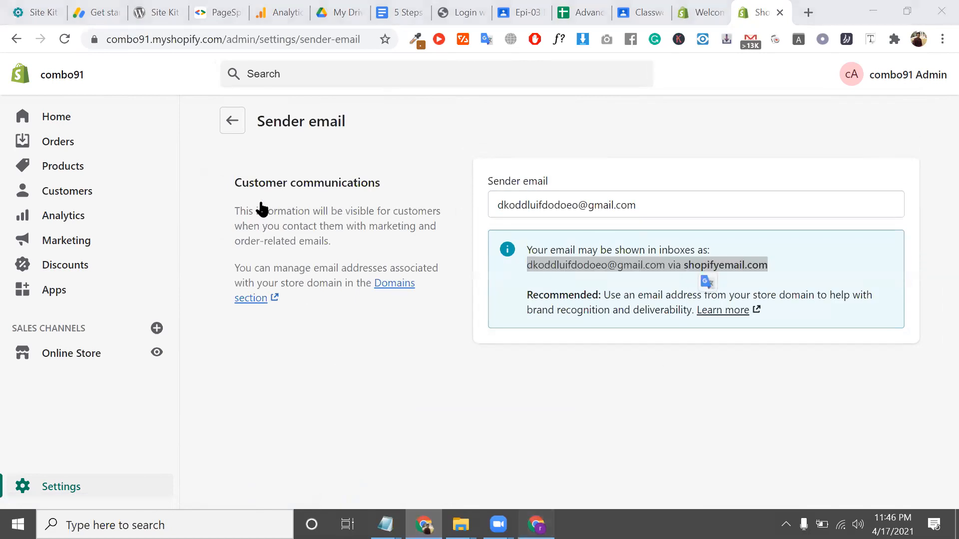
pyautogui.click(256, 145)
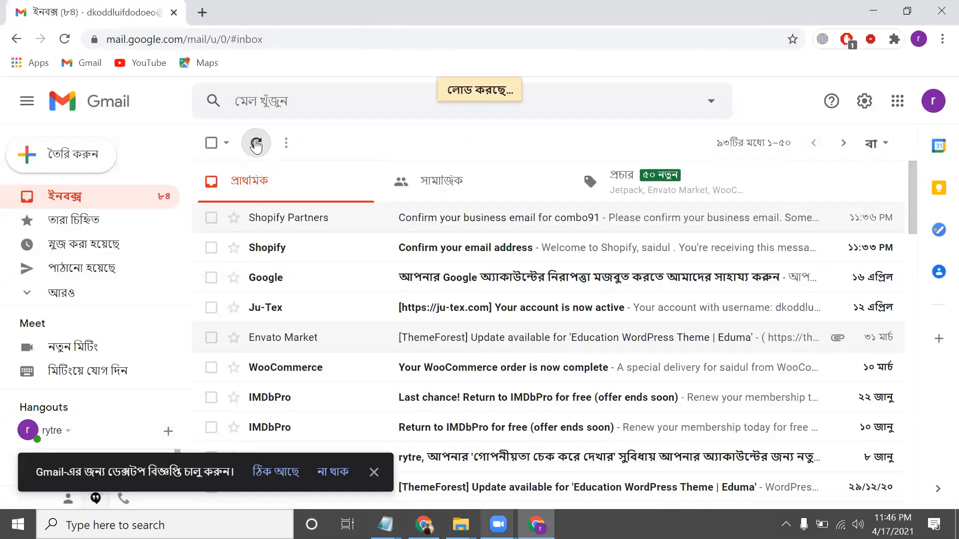
# Check Gmail's Spam folder, return to the Inbox, and minimize the Gmail window
pyautogui.click(87, 300)
pyautogui.scroll(-3, 125, 294)
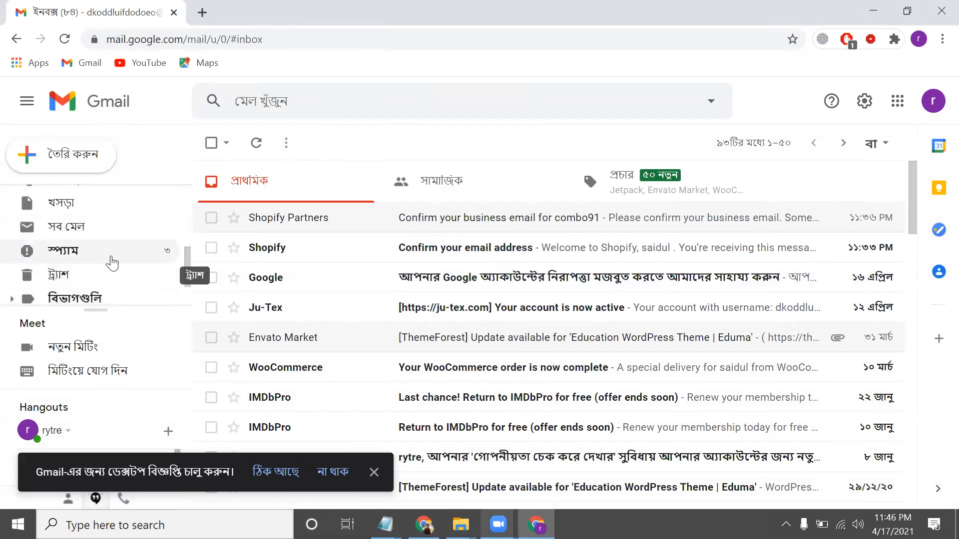
pyautogui.click(110, 256)
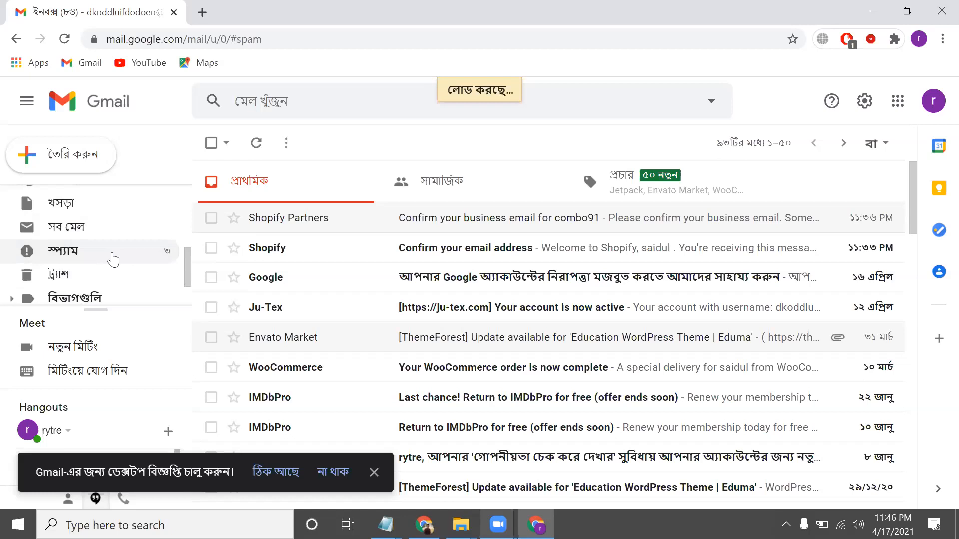
pyautogui.scroll(3, 87, 216)
pyautogui.click(86, 196)
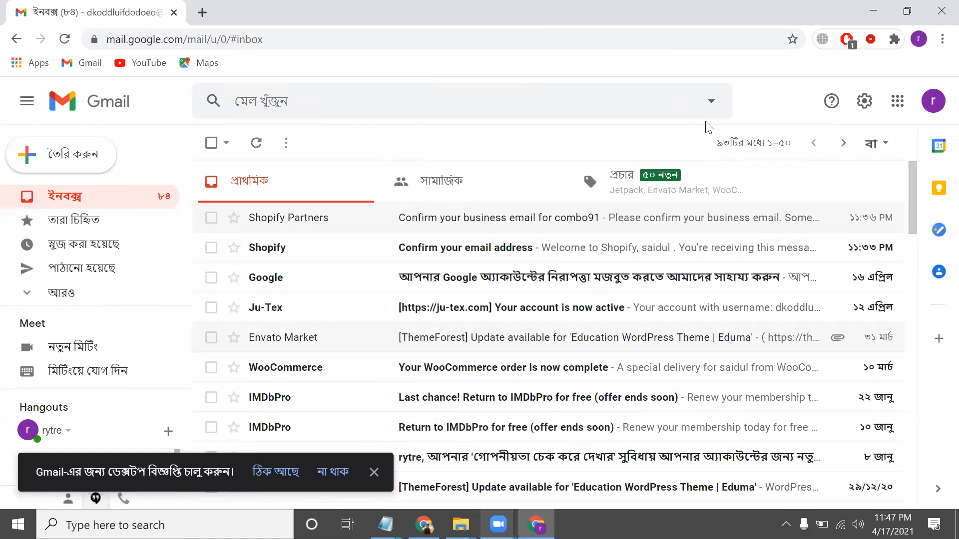
pyautogui.click(864, 9)
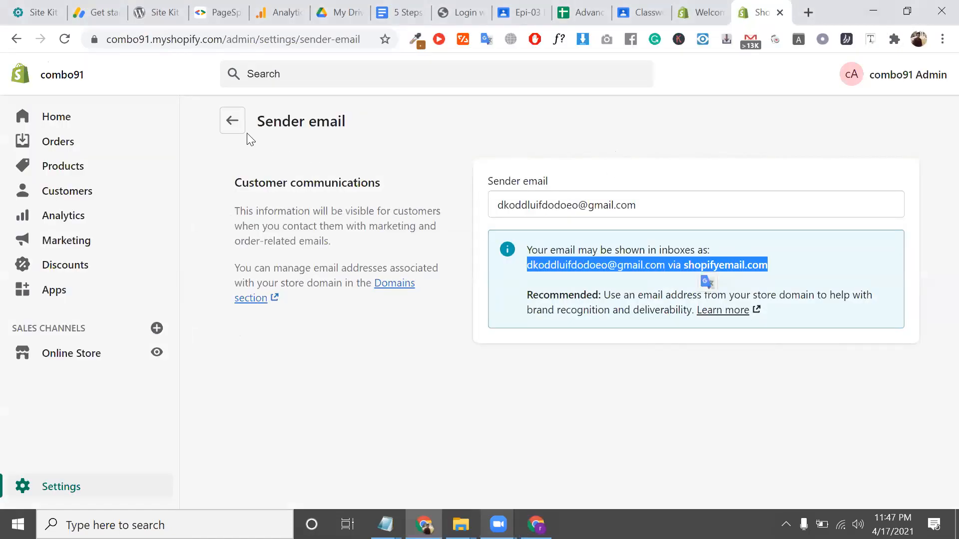
# In General settings, replace the sender and contact email with the suggested address and save
pyautogui.click(232, 122)
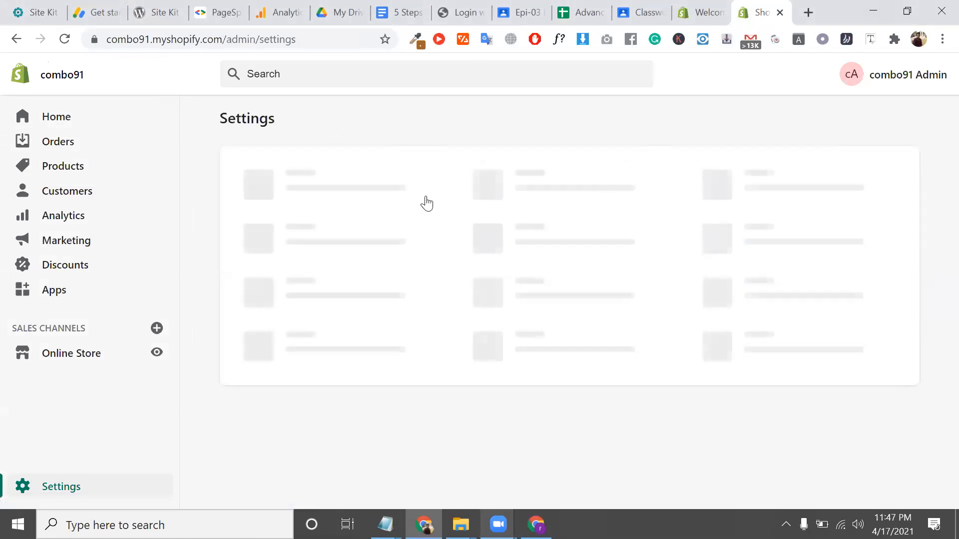
pyautogui.click(43, 129)
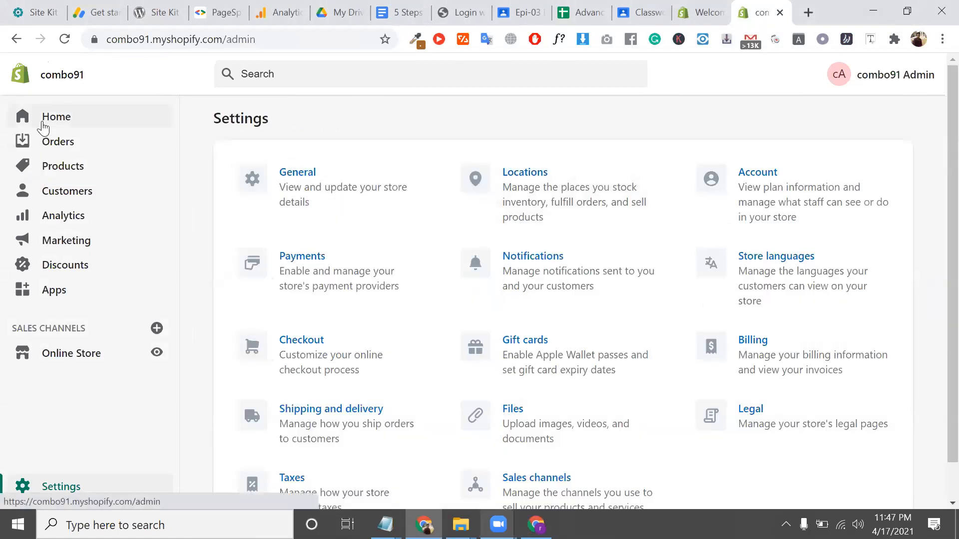
pyautogui.click(801, 148)
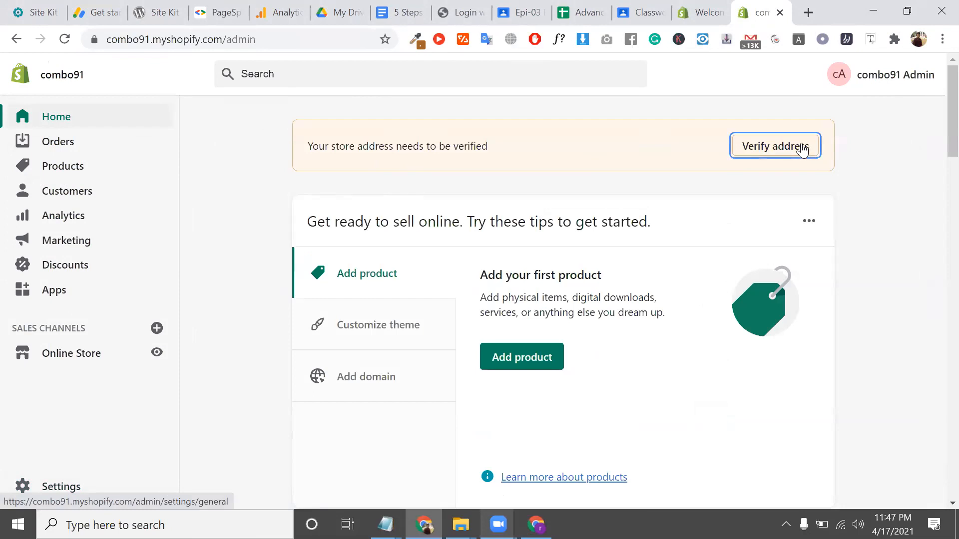
pyautogui.tripleClick(740, 300)
pyautogui.rightClick(741, 300)
pyautogui.click(759, 250)
pyautogui.tripleClick(760, 249)
pyautogui.press('BackSpace')
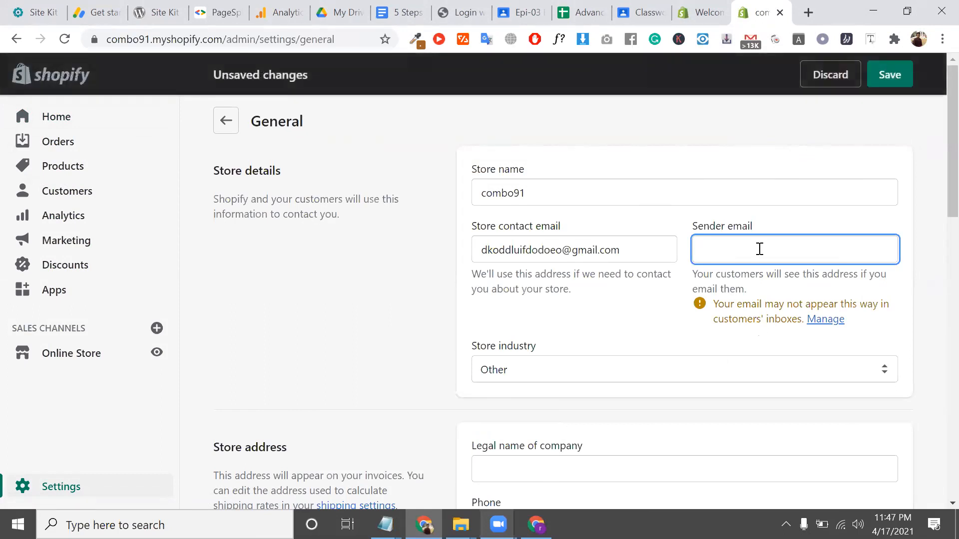
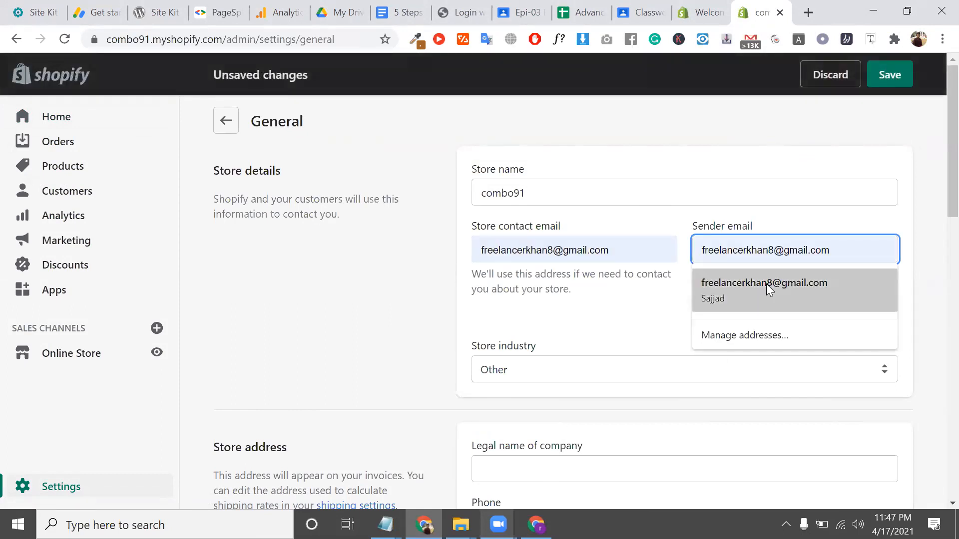
pyautogui.click(766, 284)
pyautogui.click(902, 75)
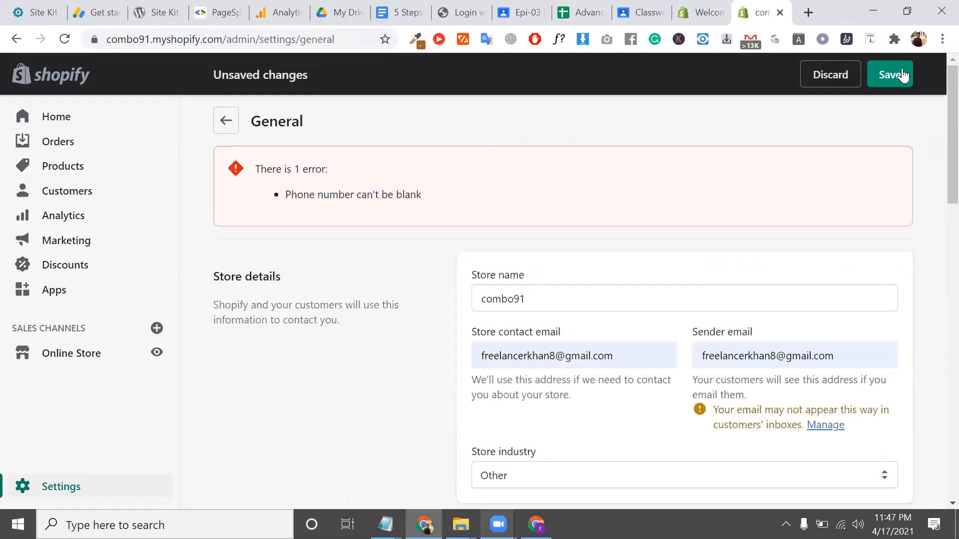
# Fill the store phone and address from a saved autofill entry, save, and return to Settings
pyautogui.scroll(-5, 902, 74)
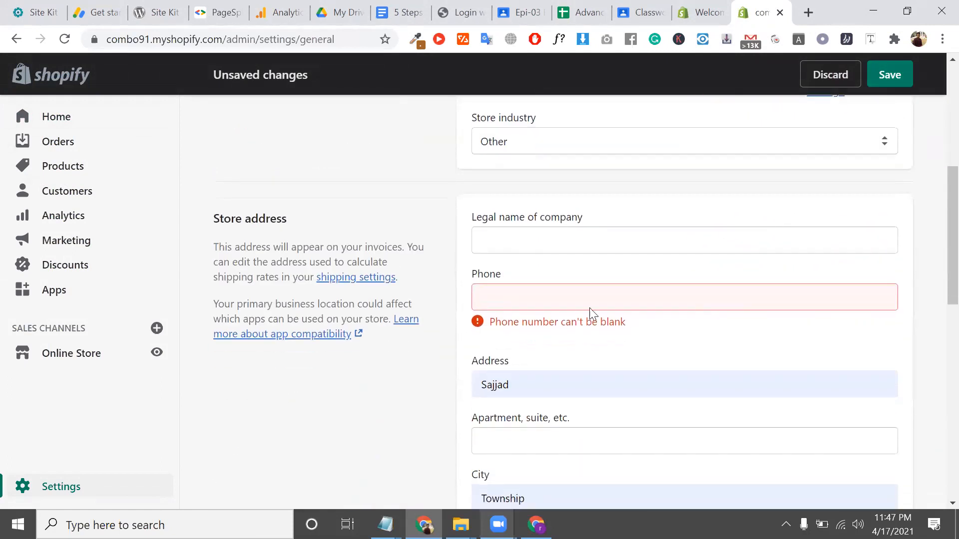
pyautogui.click(569, 293)
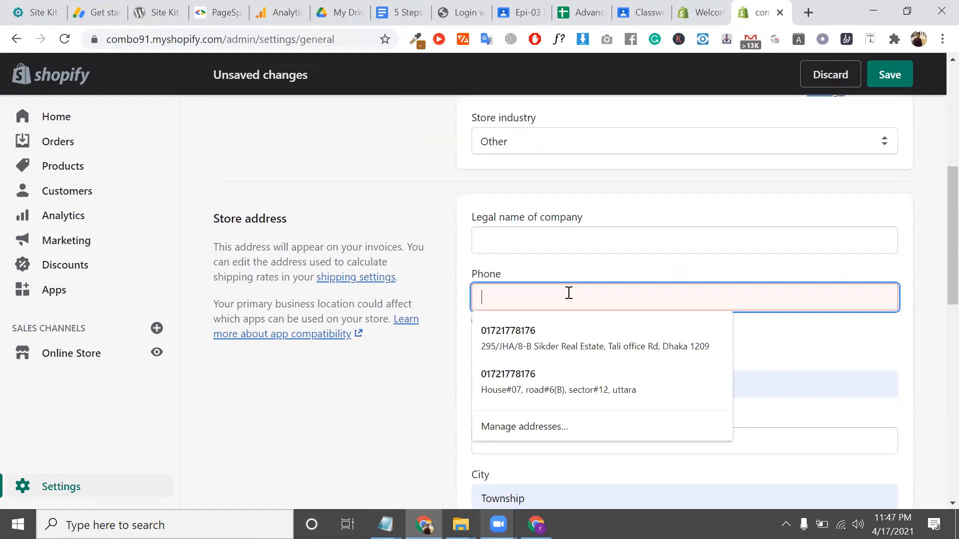
pyautogui.click(569, 333)
pyautogui.scroll(-5, 626, 319)
pyautogui.scroll(-8, 625, 319)
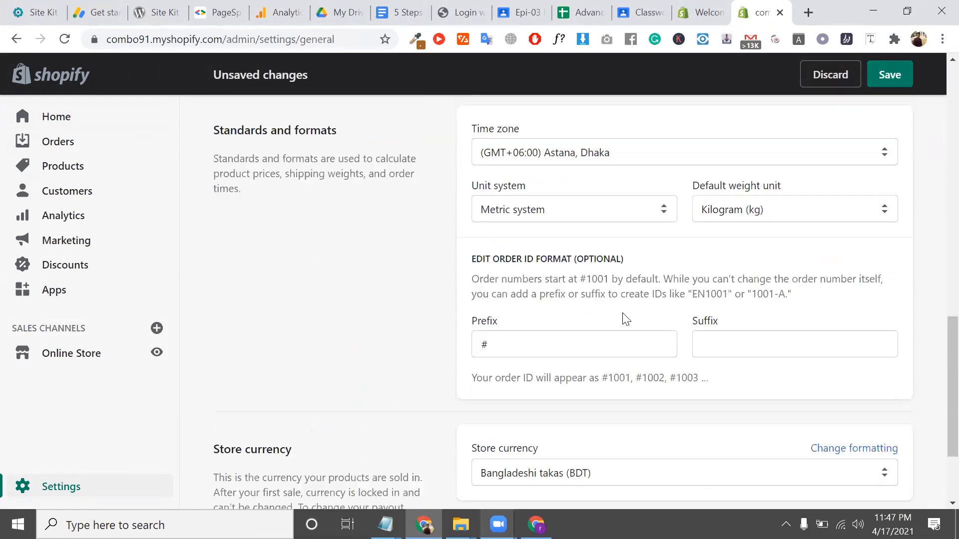
pyautogui.click(899, 471)
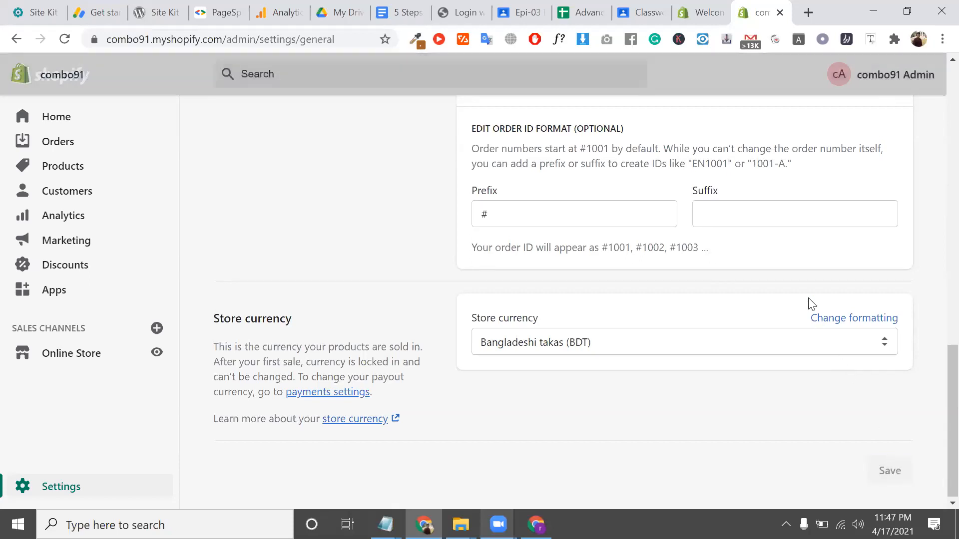
pyautogui.scroll(15, 809, 303)
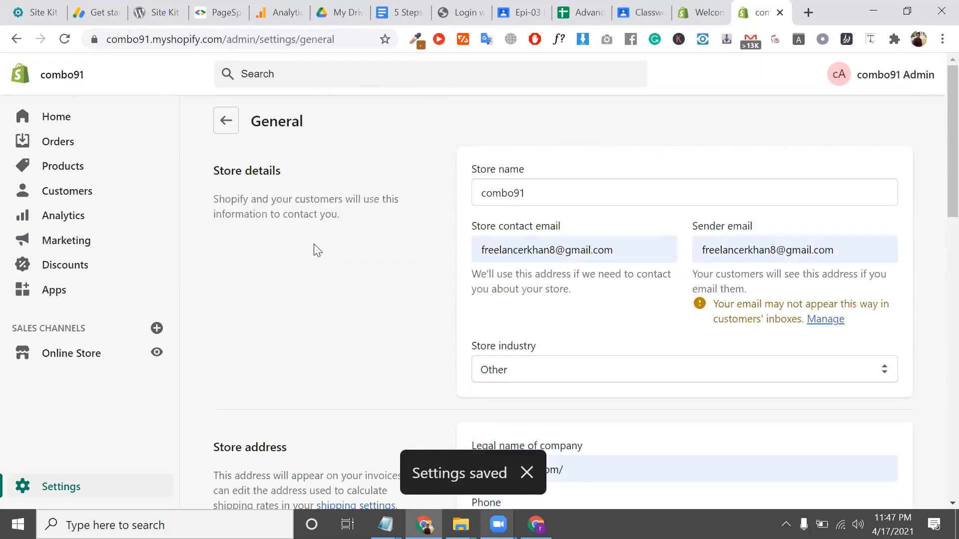
pyautogui.click(225, 121)
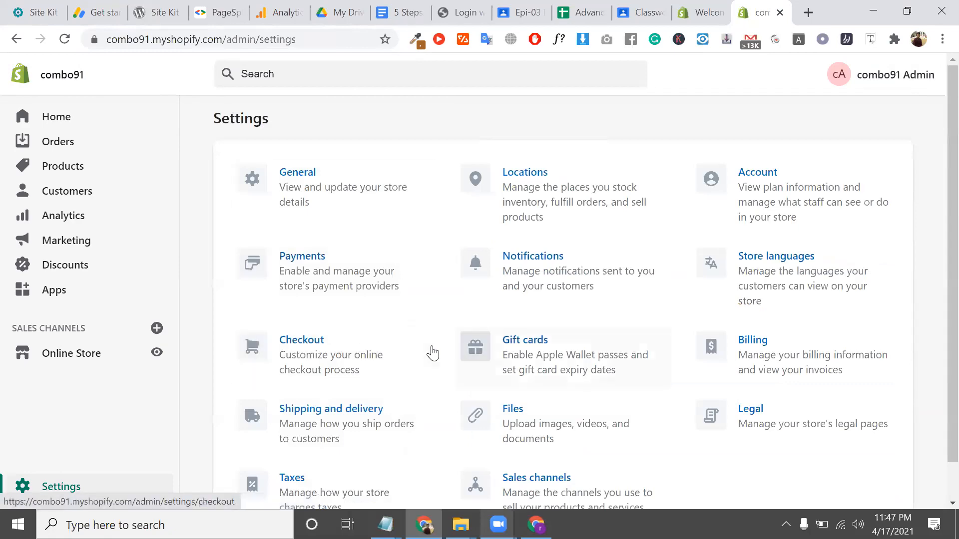
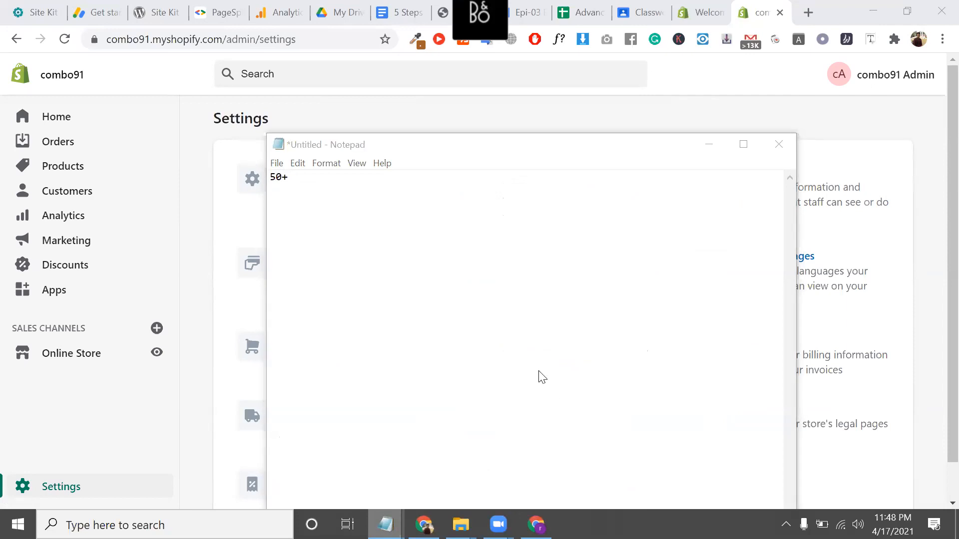
# Undo the 50+ note in Notepad, glance at View > Zoom, and minimize Notepad
pyautogui.click(509, 185)
pyautogui.hotkey('ctrl', 'z')
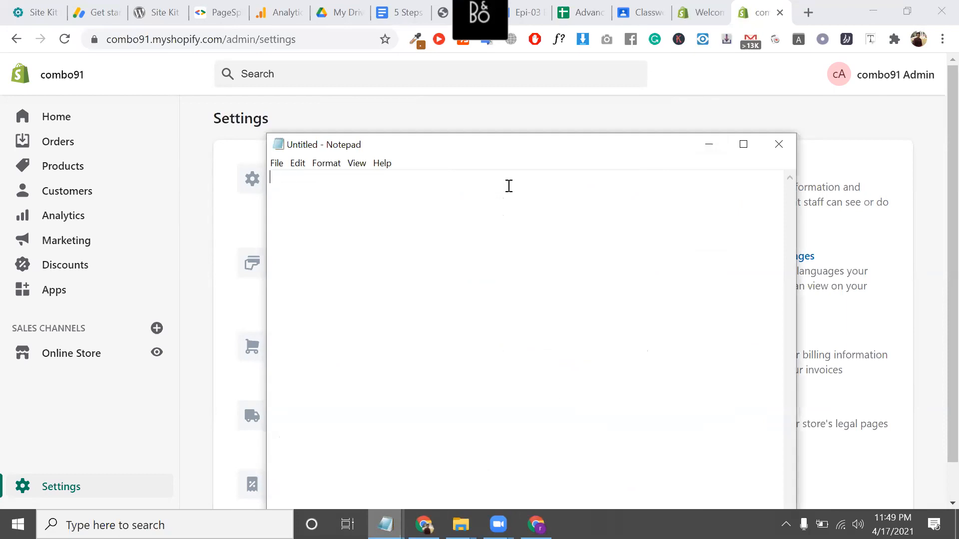
pyautogui.click(357, 164)
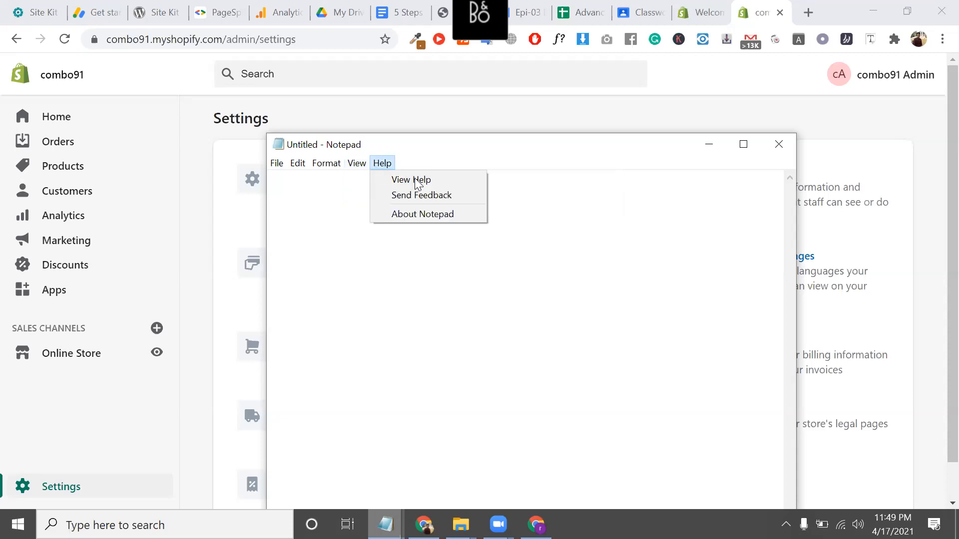
pyautogui.moveTo(404, 181)
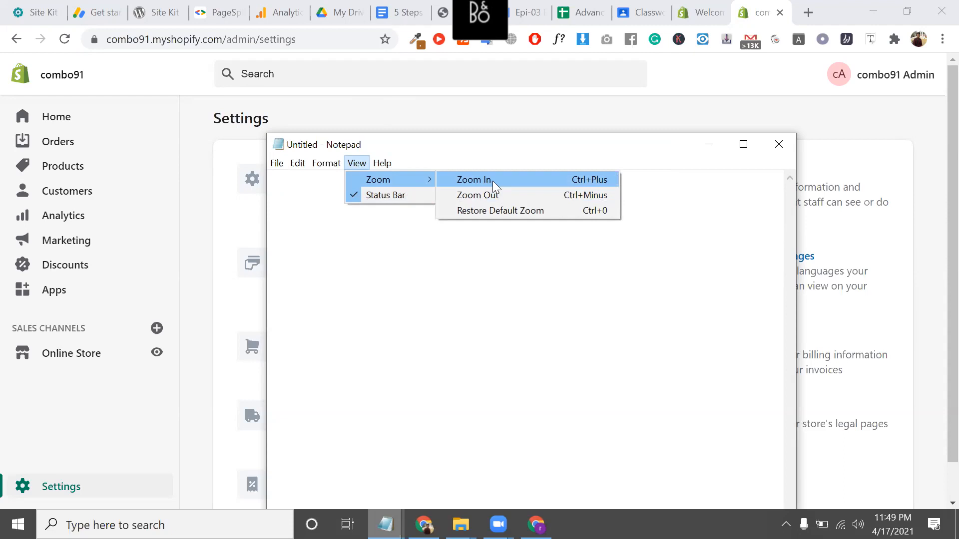
pyautogui.click(708, 145)
pyautogui.click(708, 144)
# Open Account settings and check that the current plan is Development
pyautogui.scroll(-1, 646, 262)
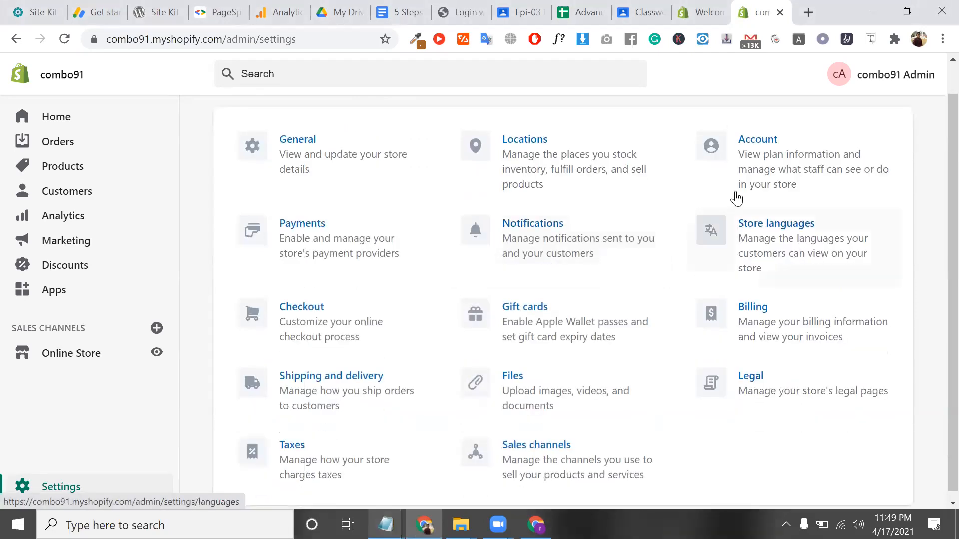
pyautogui.click(759, 172)
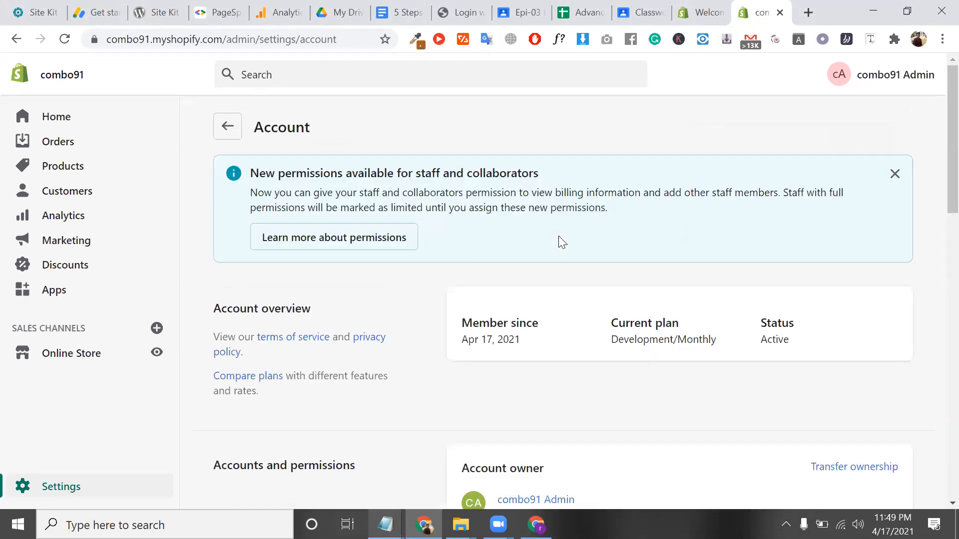
pyautogui.scroll(-2, 559, 240)
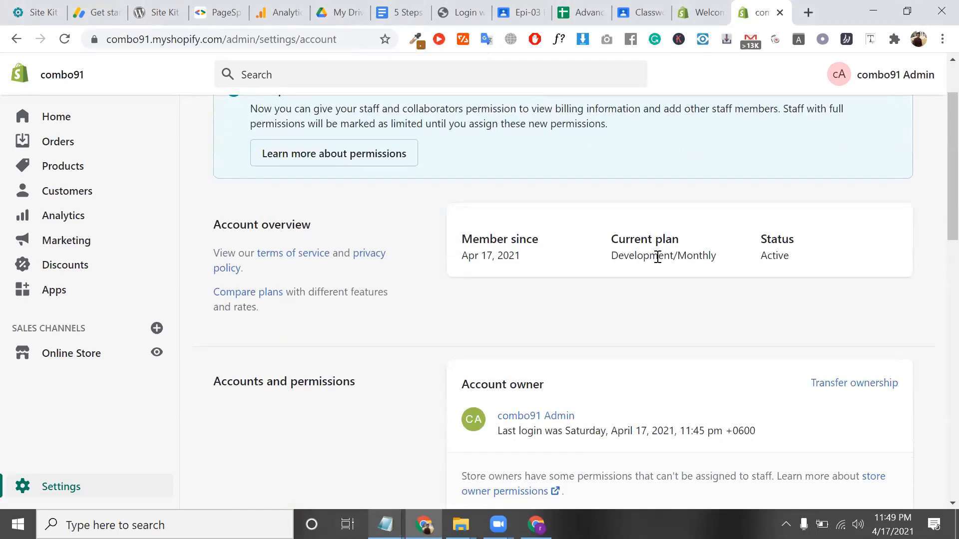
pyautogui.doubleClick(657, 256)
pyautogui.scroll(3, 644, 231)
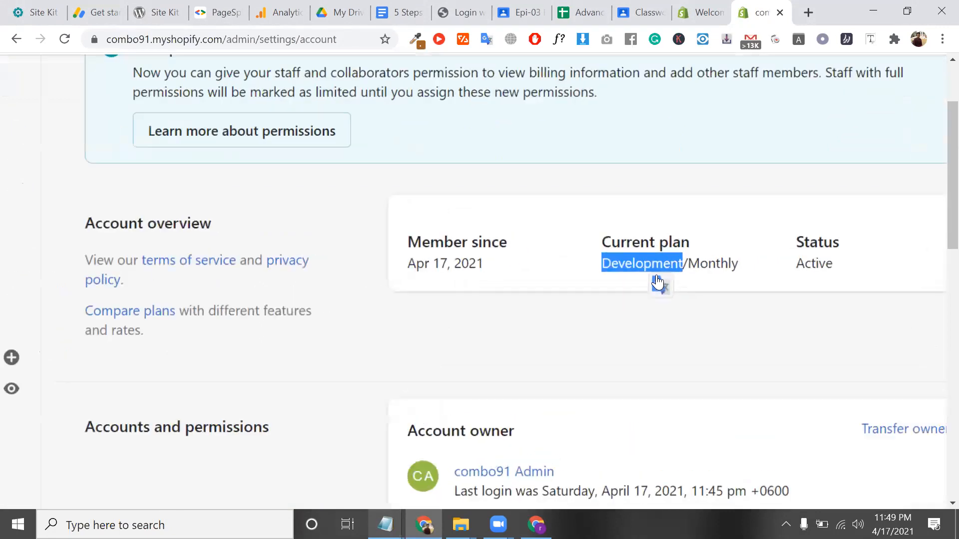
pyautogui.doubleClick(649, 264)
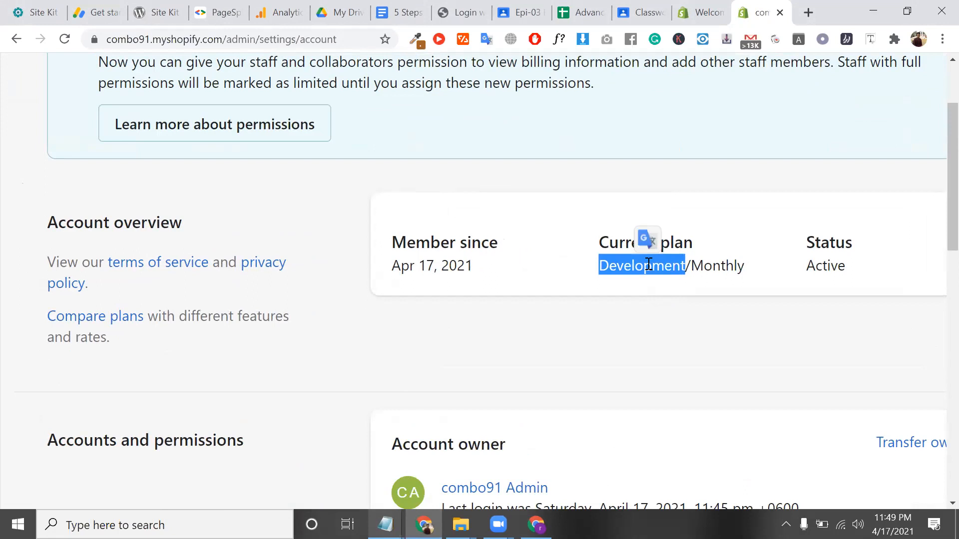
pyautogui.doubleClick(655, 267)
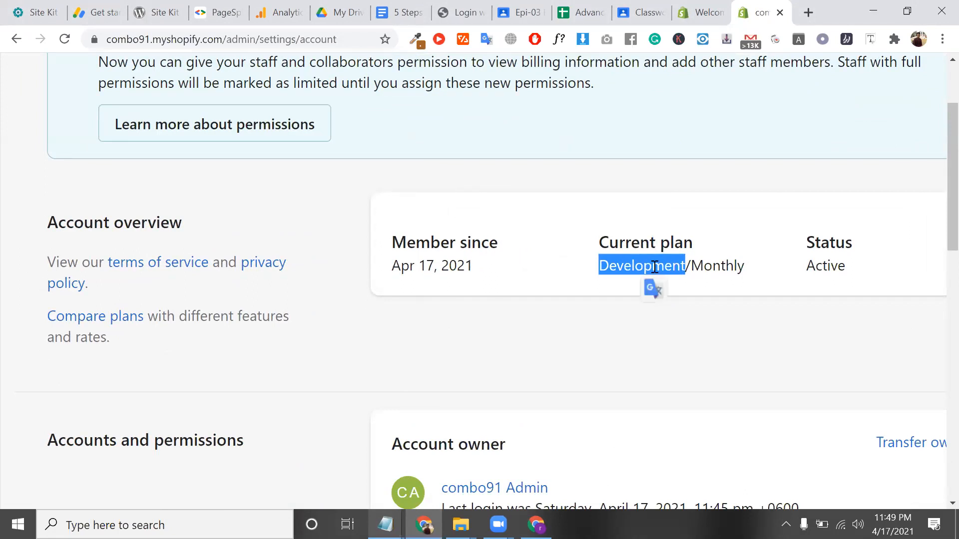
pyautogui.scroll(-4, 756, 278)
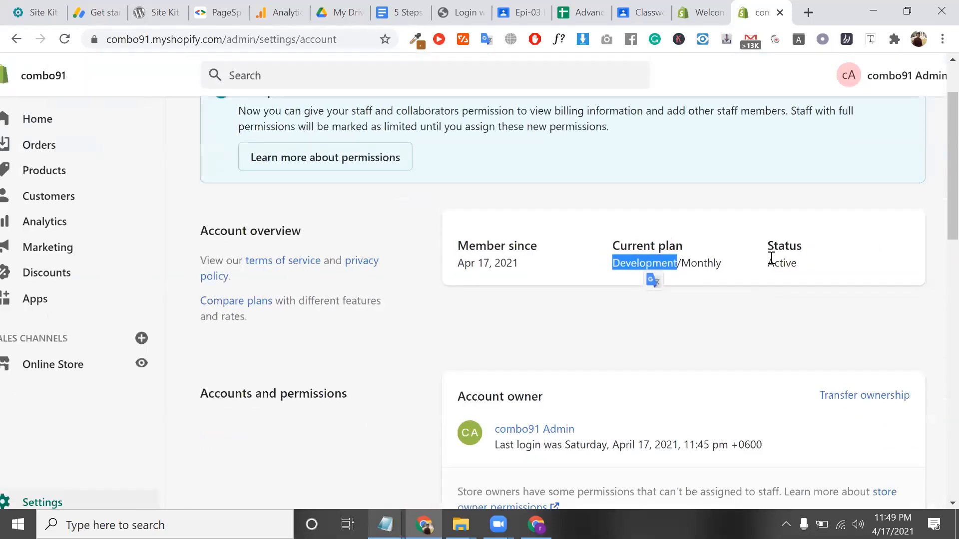
# Check the Active account status and scroll through the Staff (0 of 15) section
pyautogui.doubleClick(771, 259)
pyautogui.scroll(-1, 721, 300)
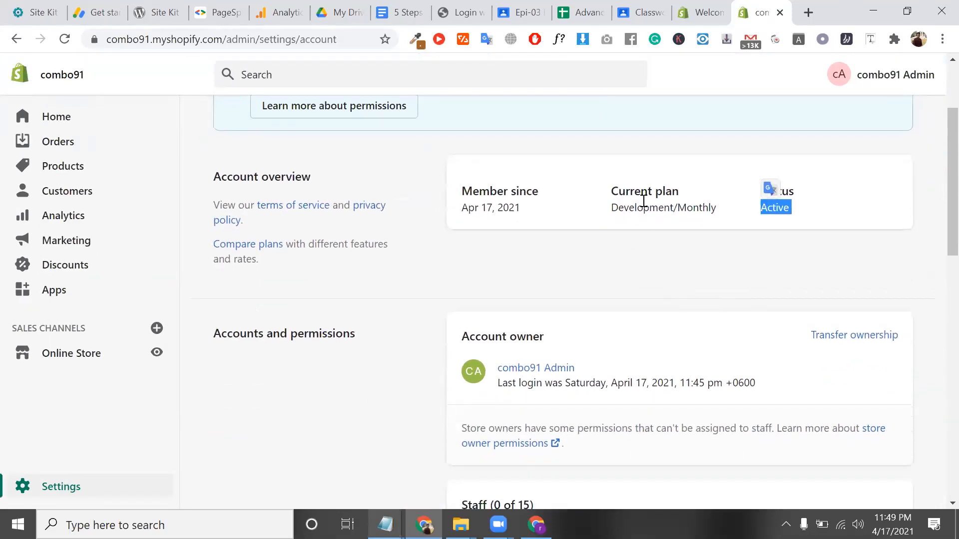
pyautogui.scroll(-3, 653, 203)
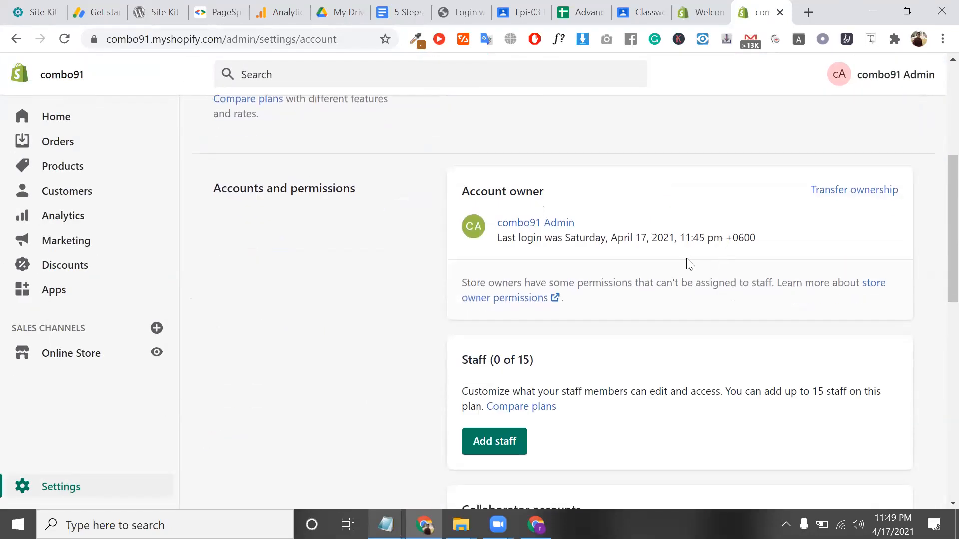
pyautogui.scroll(2, 689, 265)
pyautogui.scroll(-5, 665, 280)
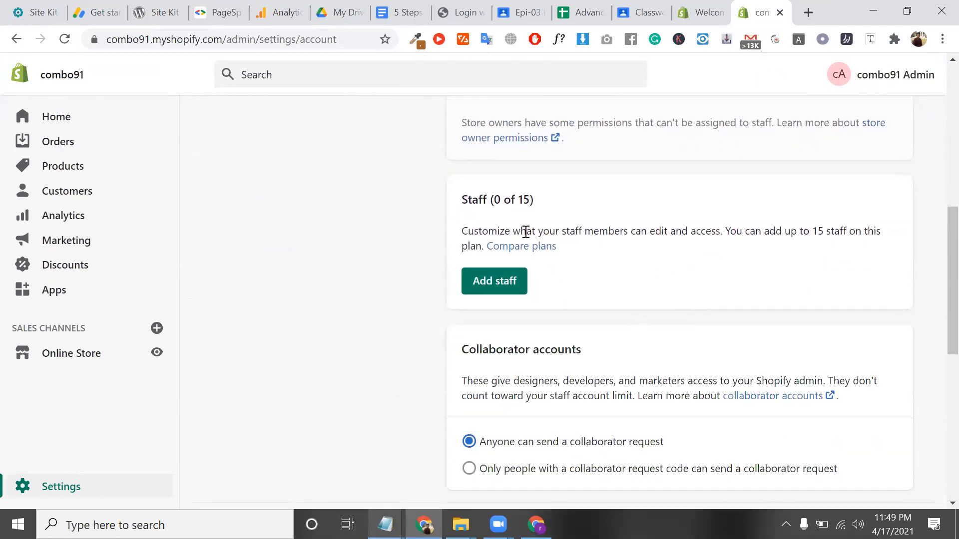
pyautogui.click(805, 11)
# Go to shopify.com/pricing and expand the full plan features comparison
pyautogui.write('shop')
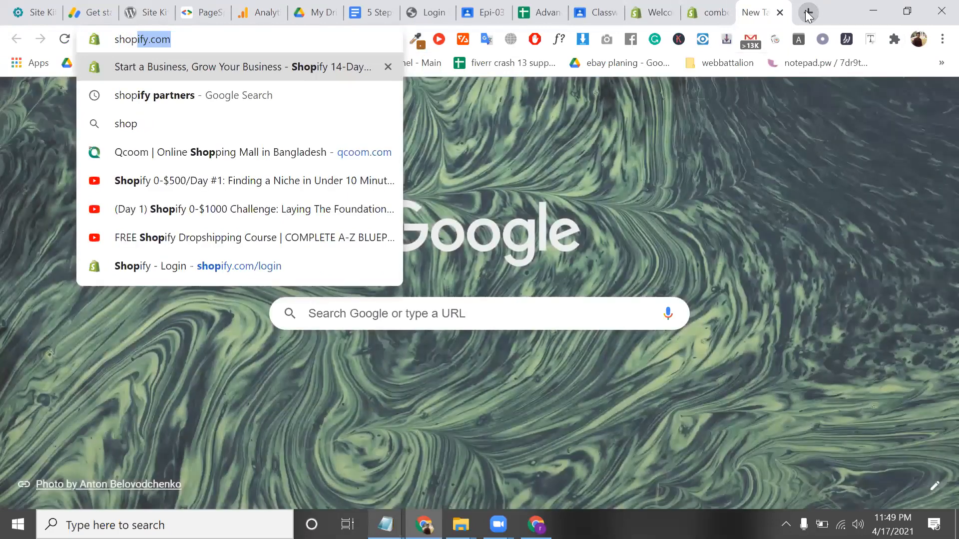
pyautogui.write('ify.com/pr')
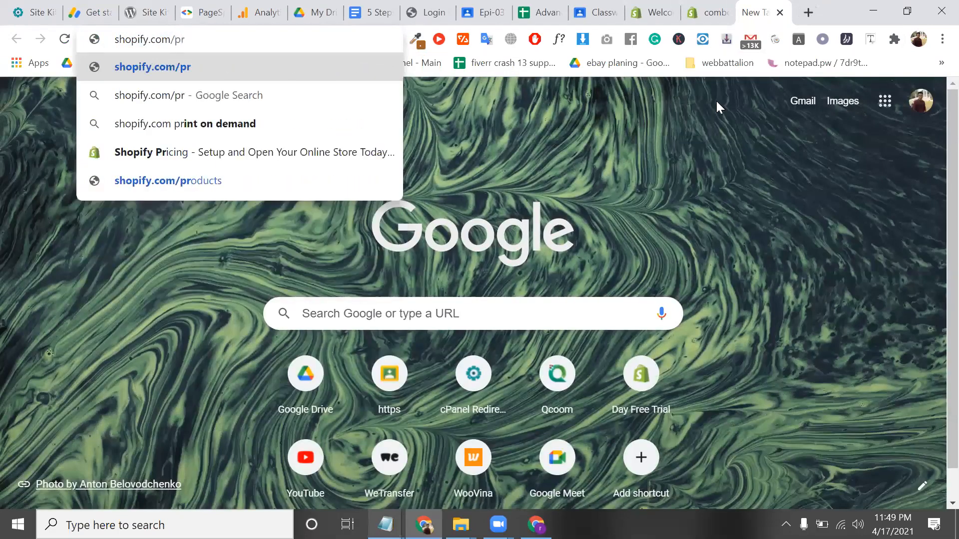
pyautogui.write('icing')
pyautogui.press('Return')
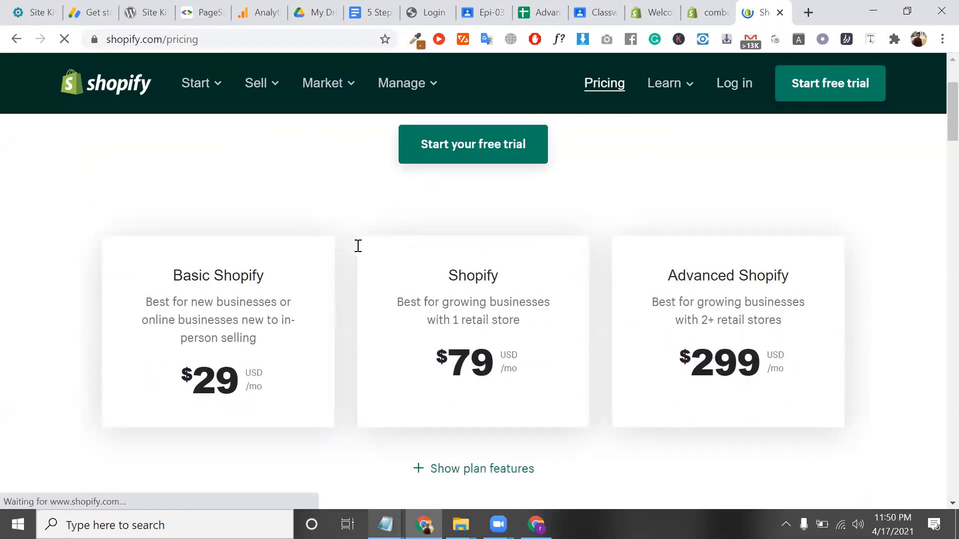
pyautogui.scroll(-4, 358, 246)
pyautogui.scroll(2, 358, 246)
pyautogui.click(464, 310)
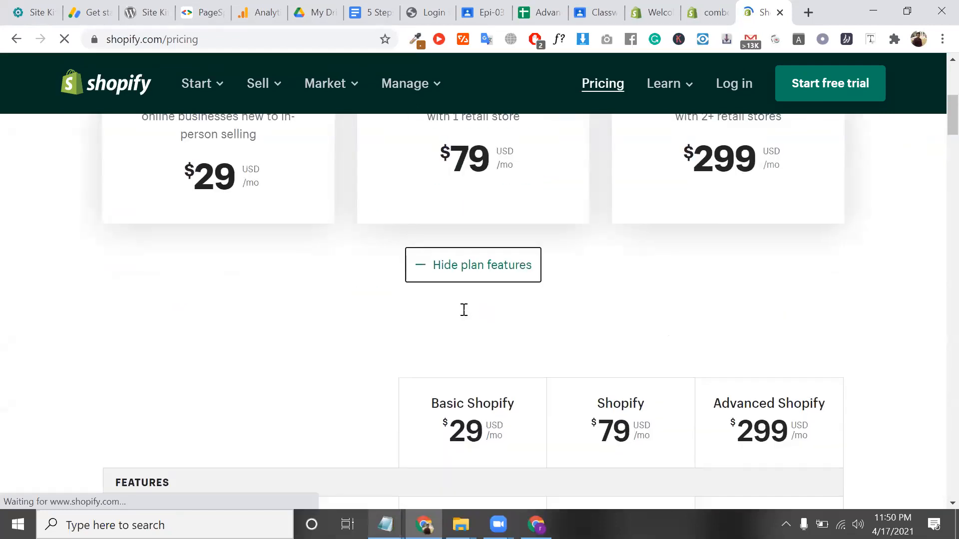
# Compare staff accounts per plan (2, 5, 15), then return to the admin tab
pyautogui.scroll(-6, 464, 310)
pyautogui.doubleClick(176, 208)
pyautogui.click(174, 202)
pyautogui.click(469, 212)
pyautogui.scroll(1, 468, 212)
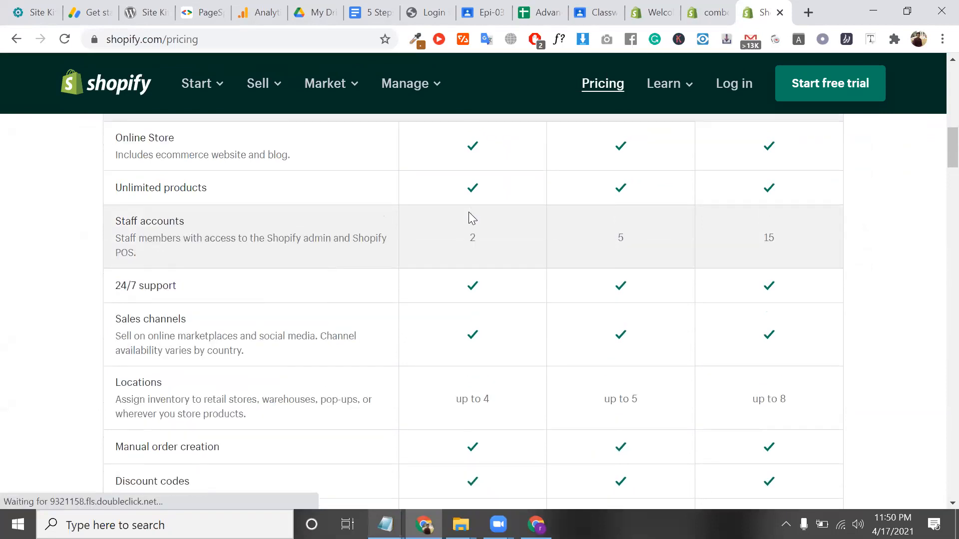
pyautogui.scroll(1, 468, 212)
pyautogui.doubleClick(620, 291)
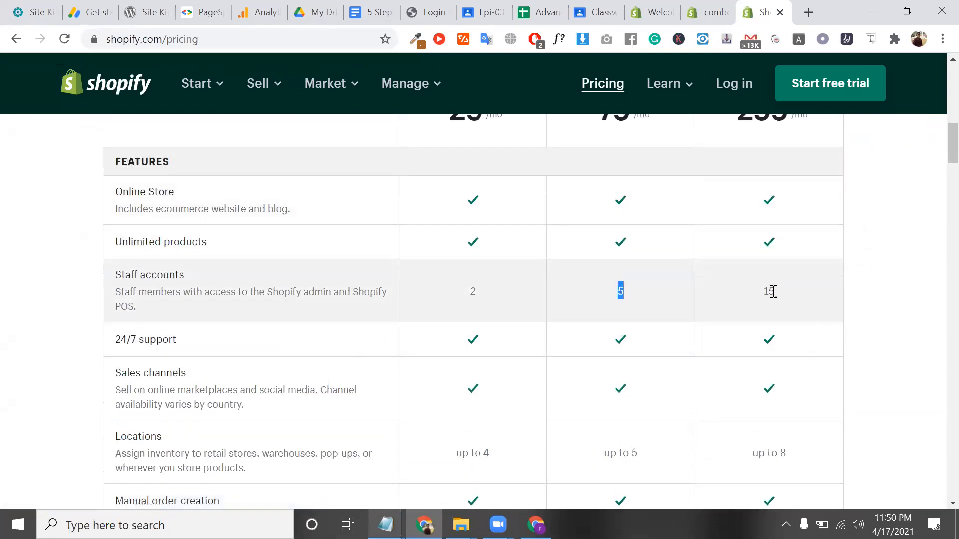
pyautogui.click(777, 295)
pyautogui.doubleClick(775, 295)
pyautogui.scroll(5, 784, 347)
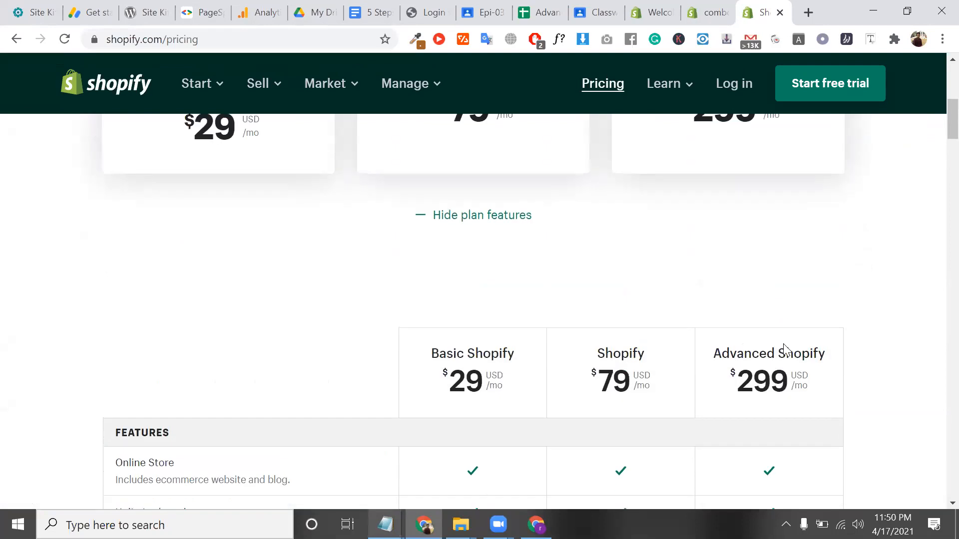
pyautogui.scroll(-5, 754, 350)
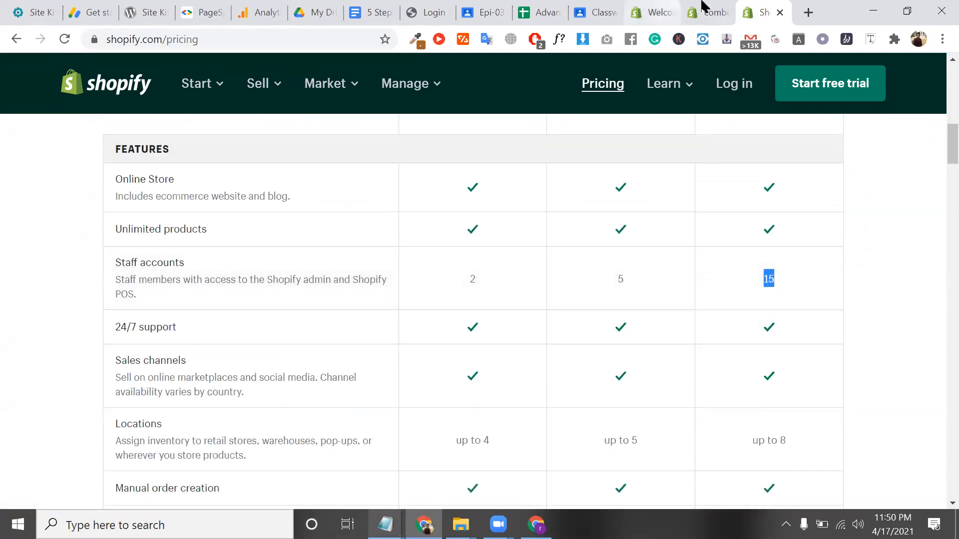
pyautogui.click(705, 8)
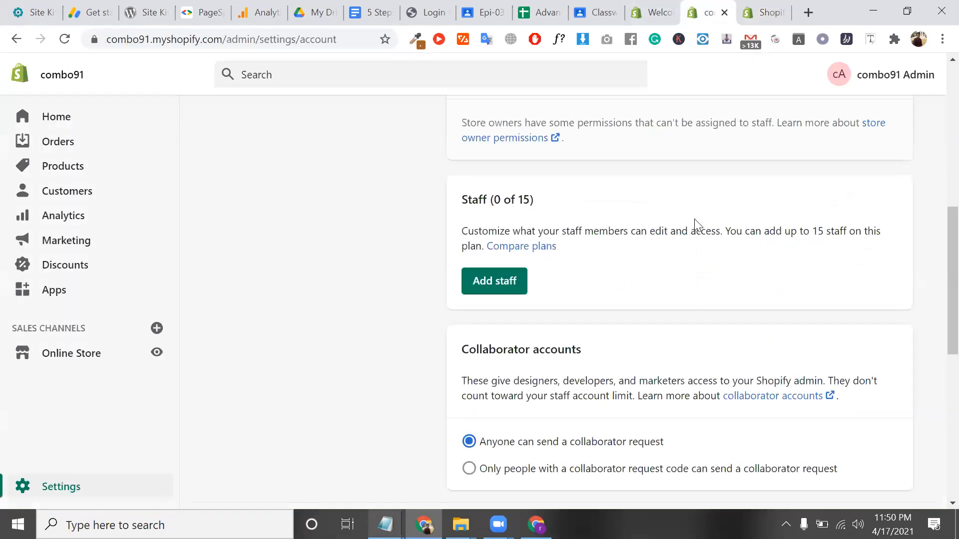
# Review the Staff (0 of 15) limit and the Development/Monthly plan on Account settings
pyautogui.tripleClick(519, 196)
pyautogui.scroll(1, 567, 298)
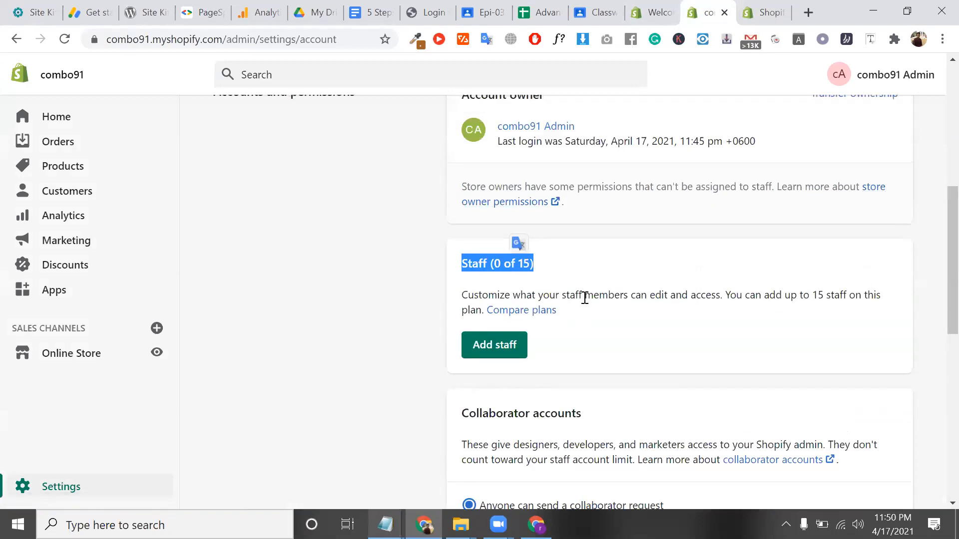
pyautogui.click(585, 298)
pyautogui.tripleClick(584, 297)
pyautogui.scroll(3, 584, 297)
pyautogui.click(673, 150)
pyautogui.tripleClick(673, 149)
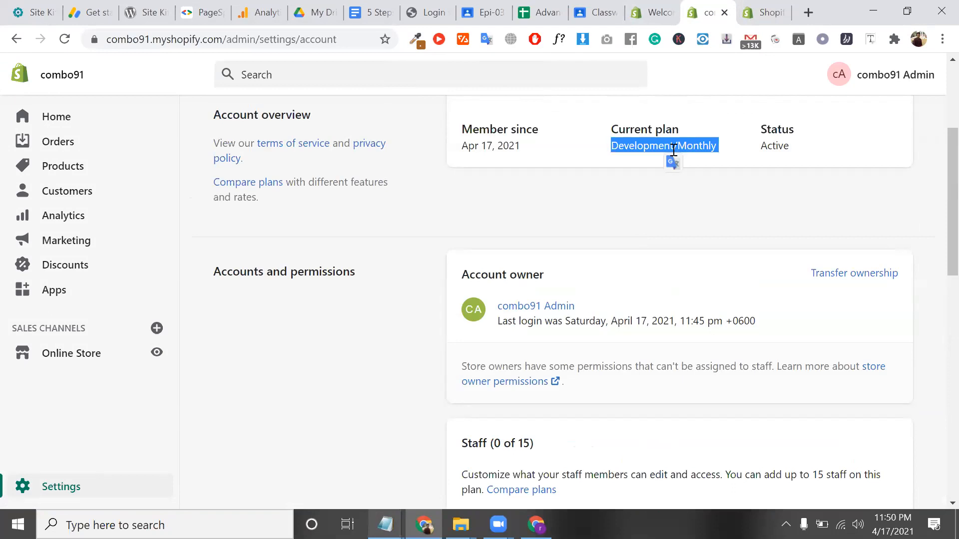
pyautogui.click(673, 150)
# Check the Advanced Shopify plan on the pricing tab and close the other browser window
pyautogui.click(769, 10)
pyautogui.scroll(4, 720, 215)
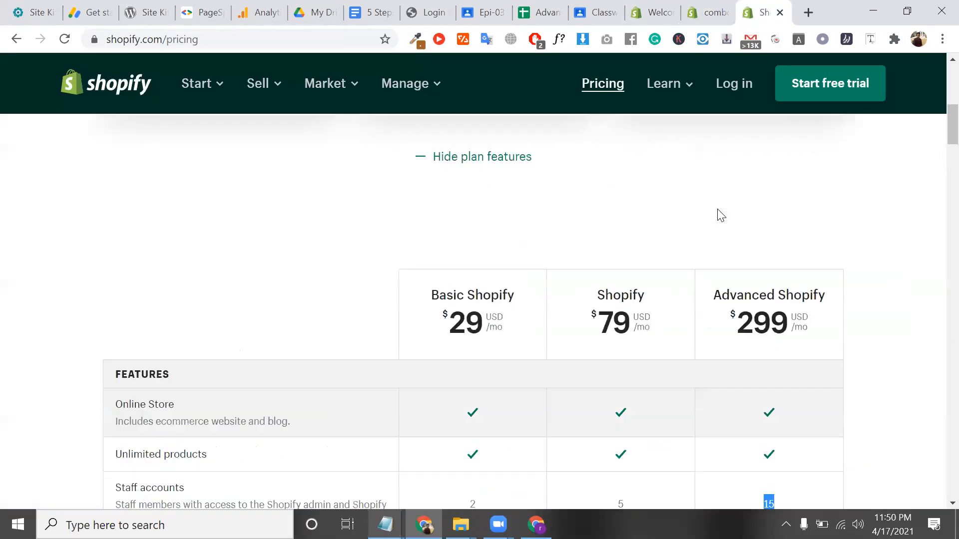
pyautogui.tripleClick(756, 293)
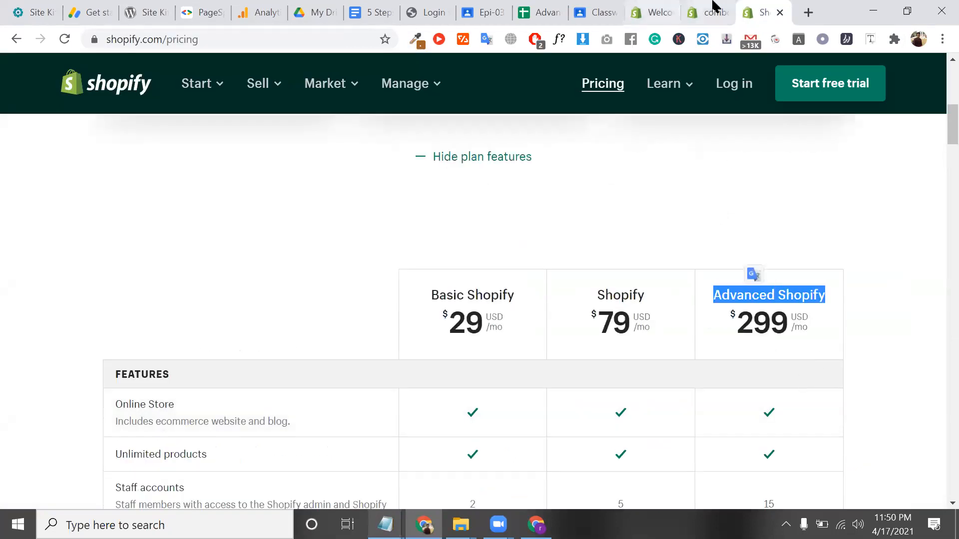
pyautogui.click(712, 11)
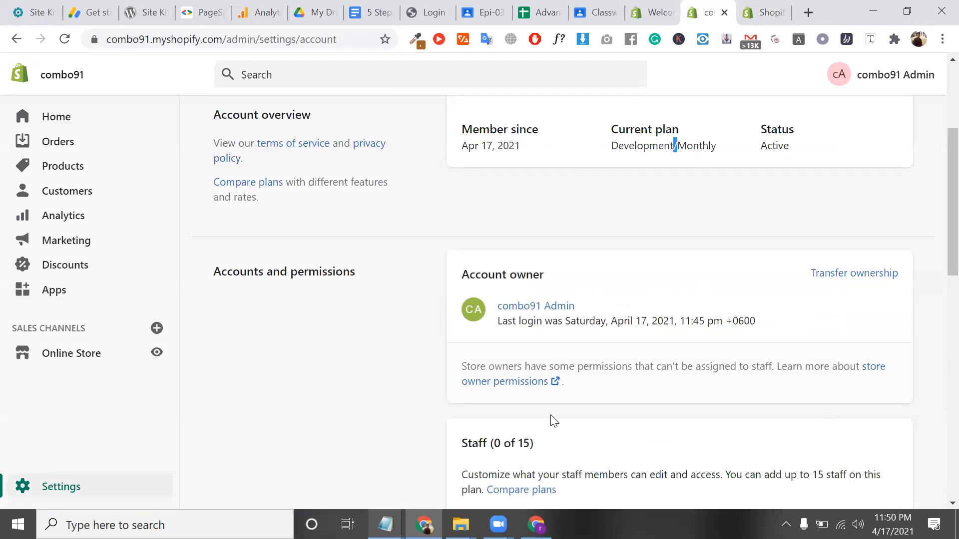
pyautogui.click(537, 524)
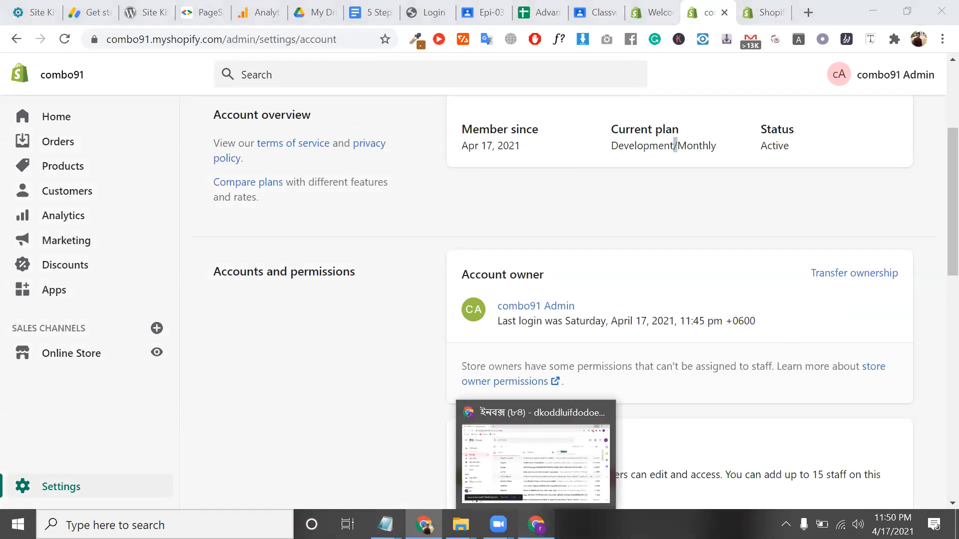
pyautogui.click(939, 6)
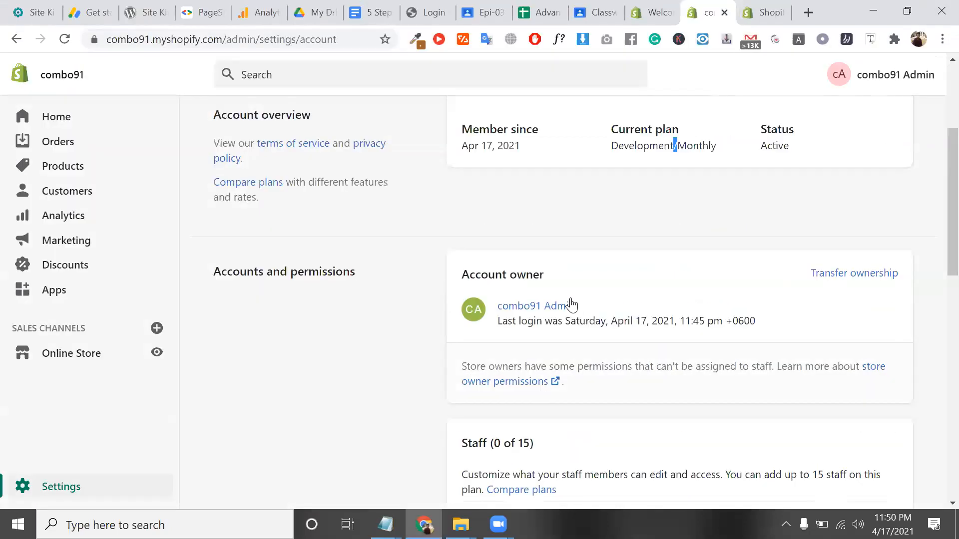
# Review the Account owner and Member since details on the Account page
pyautogui.tripleClick(520, 278)
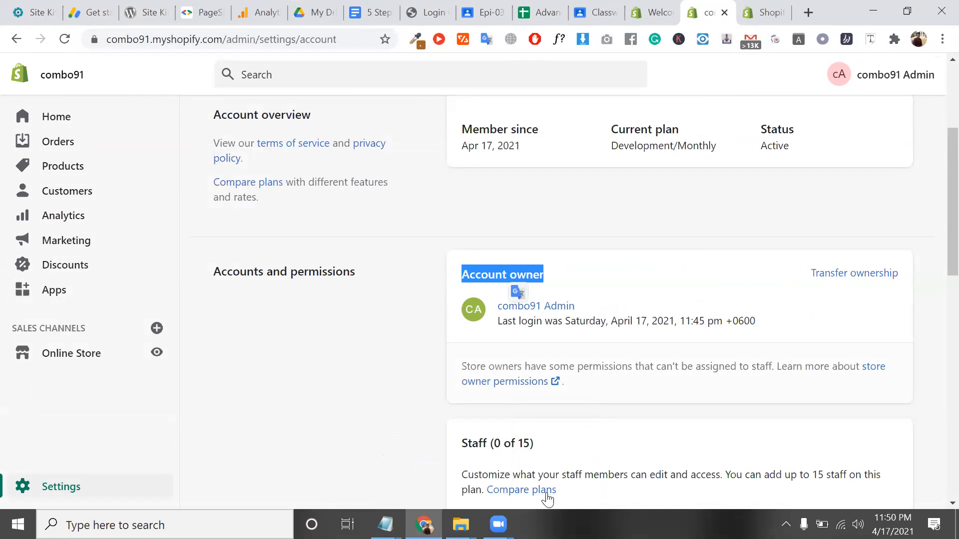
pyautogui.click(860, 6)
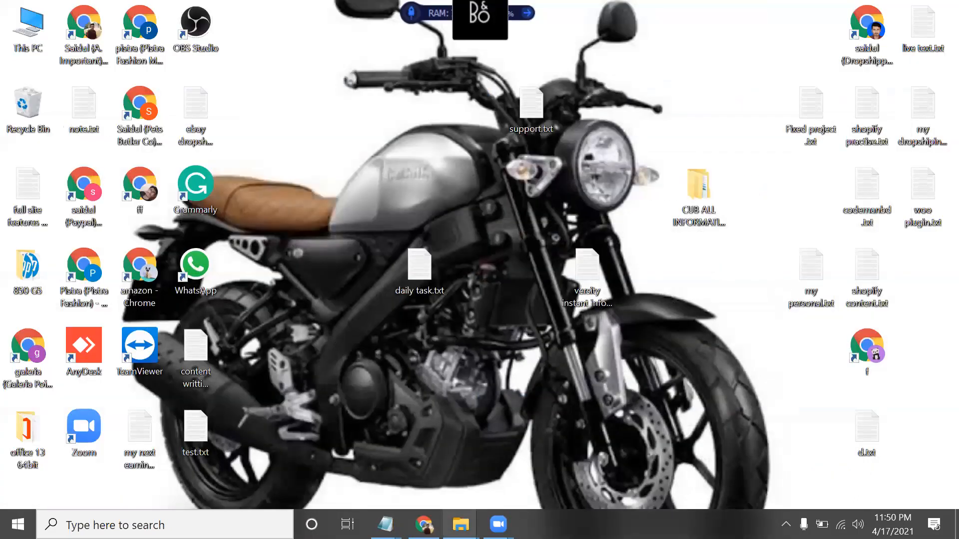
pyautogui.click(424, 524)
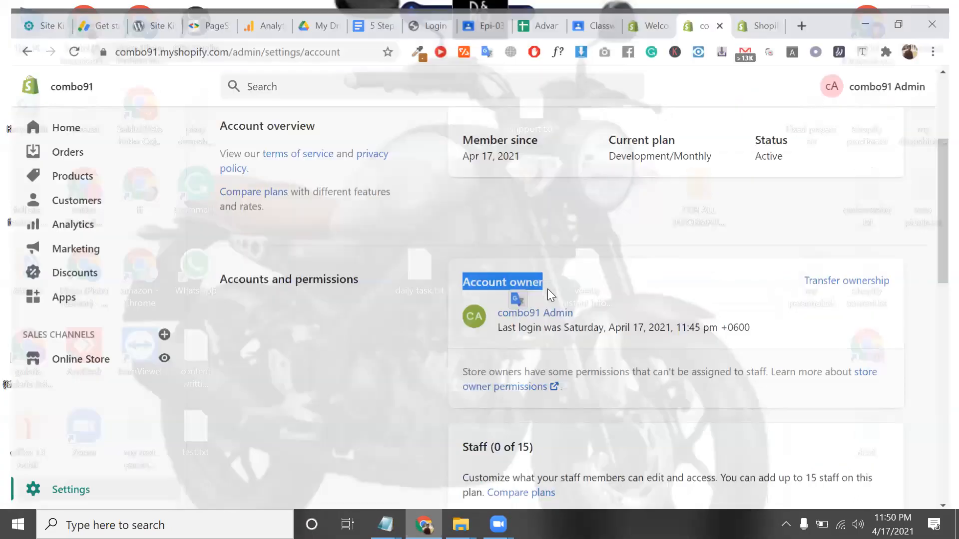
pyautogui.scroll(3, 480, 323)
pyautogui.tripleClick(480, 323)
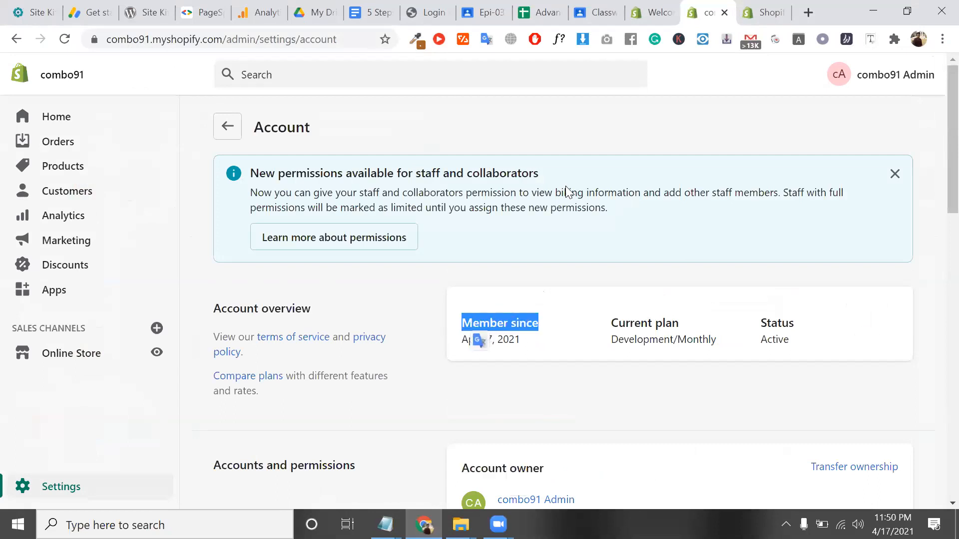
pyautogui.tripleClick(526, 172)
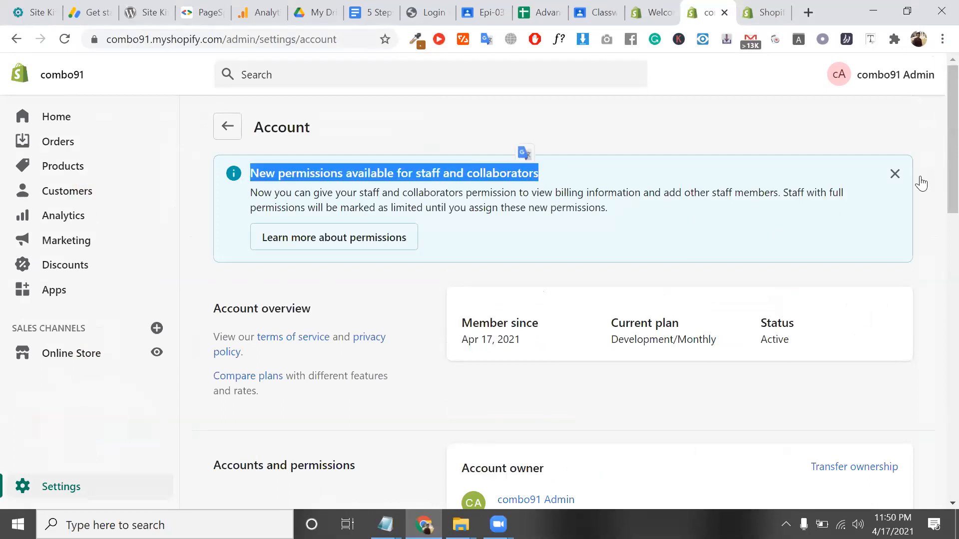
# Dismiss the New permissions available notice and go to the Home dashboard
pyautogui.click(894, 174)
pyautogui.scroll(-7, 559, 277)
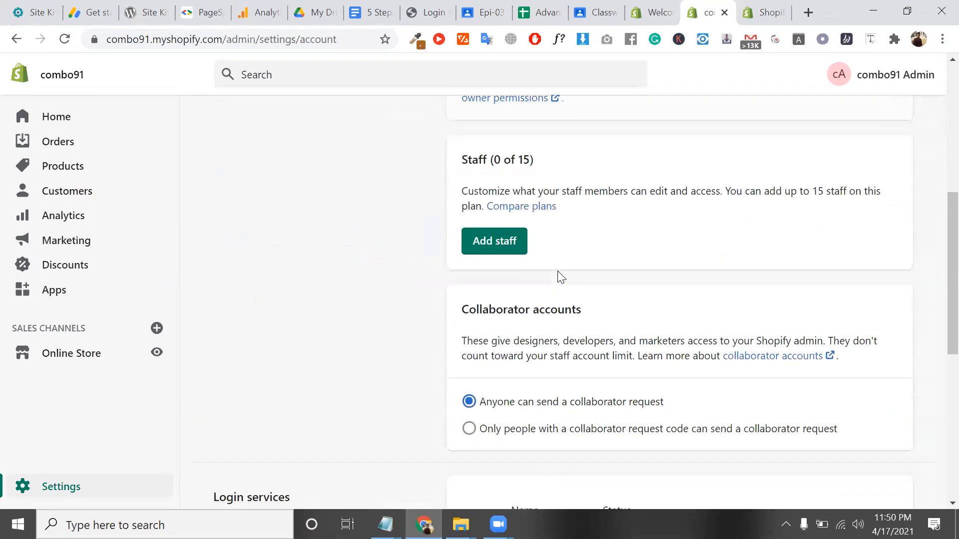
pyautogui.scroll(-15, 559, 277)
pyautogui.scroll(20, 560, 277)
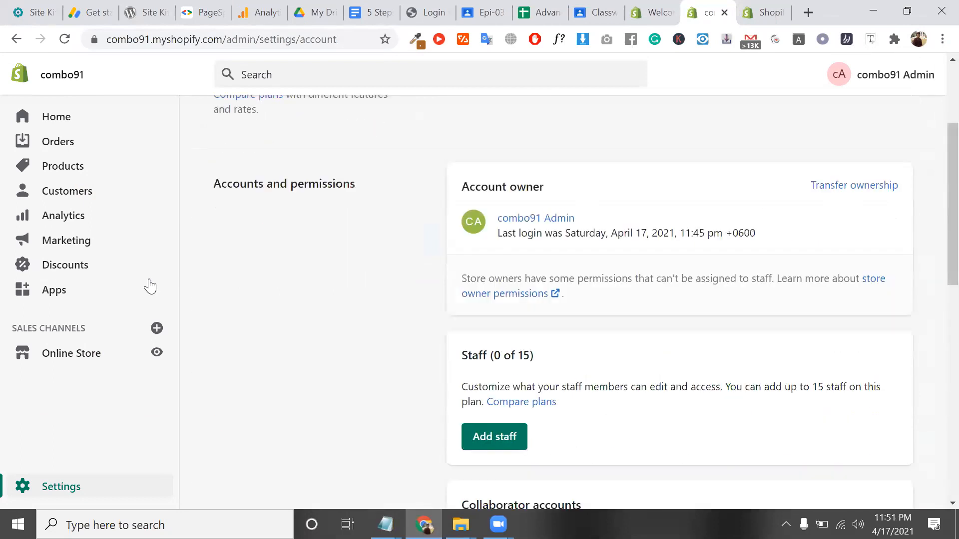
pyautogui.click(52, 124)
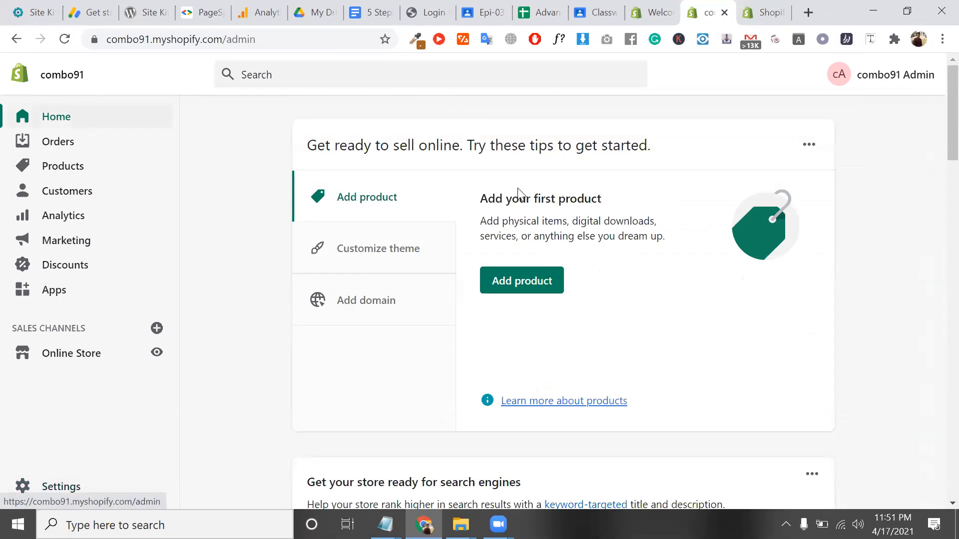
# Review the Add your first product tip, then switch to the Customize theme and Add domain tips
pyautogui.tripleClick(524, 200)
pyautogui.scroll(-1, 440, 255)
pyautogui.scroll(1, 440, 255)
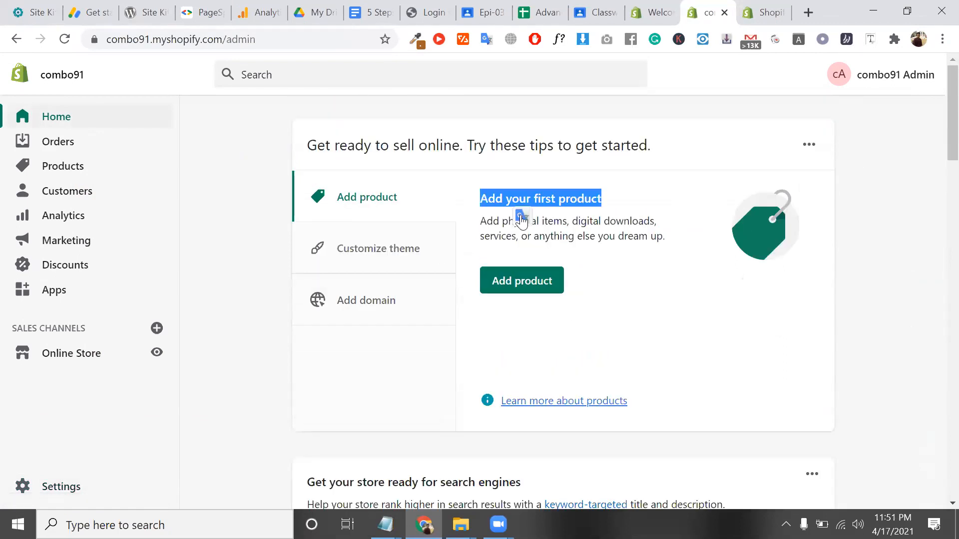
pyautogui.click(567, 223)
pyautogui.tripleClick(566, 223)
pyautogui.scroll(-1, 499, 239)
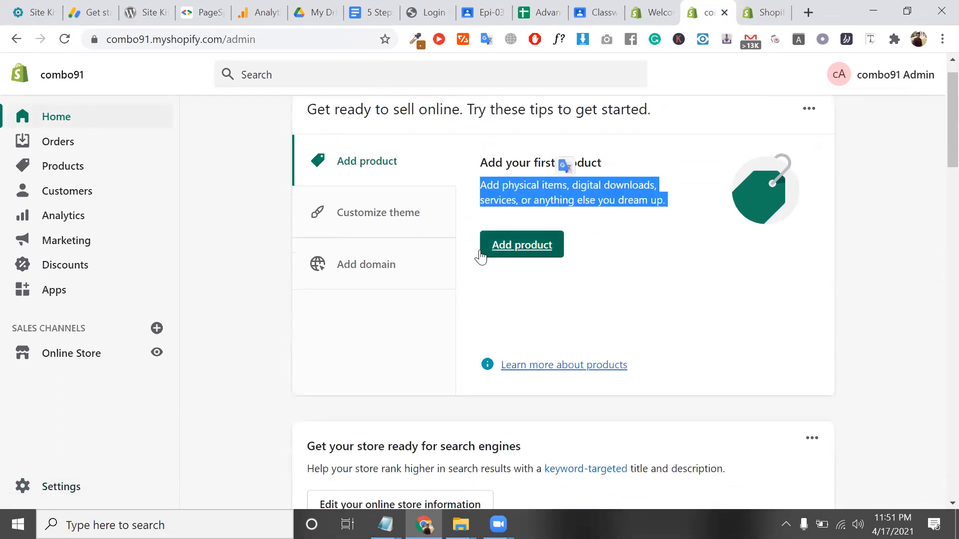
pyautogui.click(400, 229)
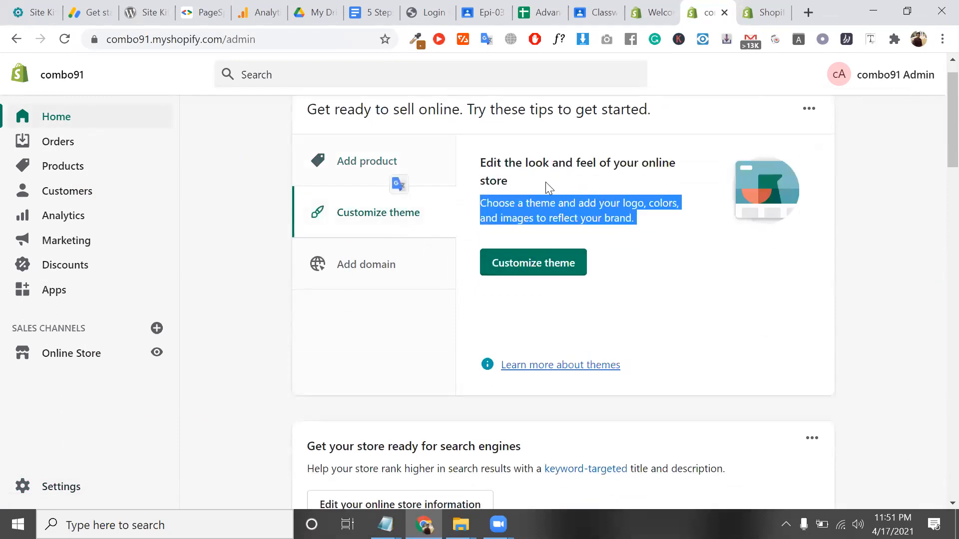
pyautogui.scroll(-1, 499, 210)
pyautogui.click(402, 227)
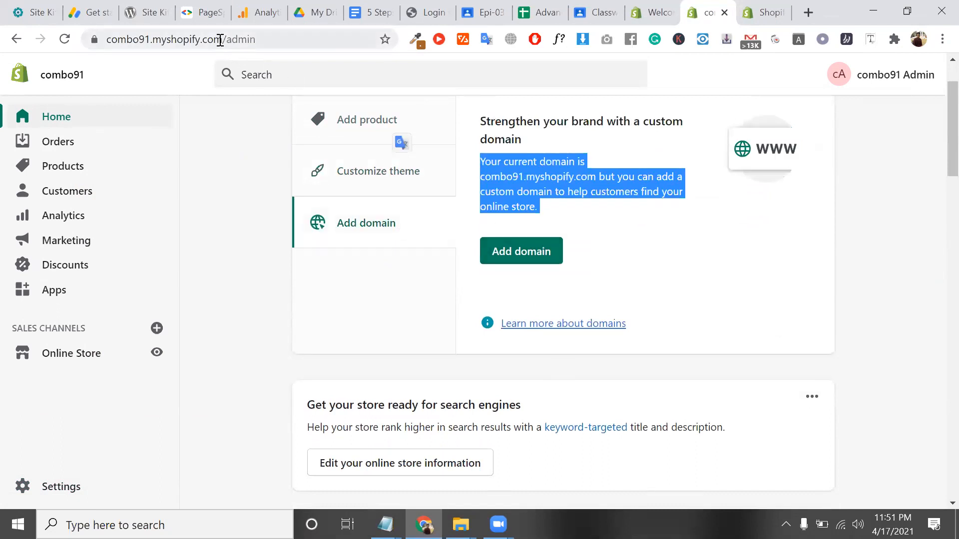
# Inspect the myshopify store domain in the address bar and open the Domains settings
pyautogui.moveTo(223, 40); pyautogui.dragTo(257, 40)
pyautogui.click(171, 39)
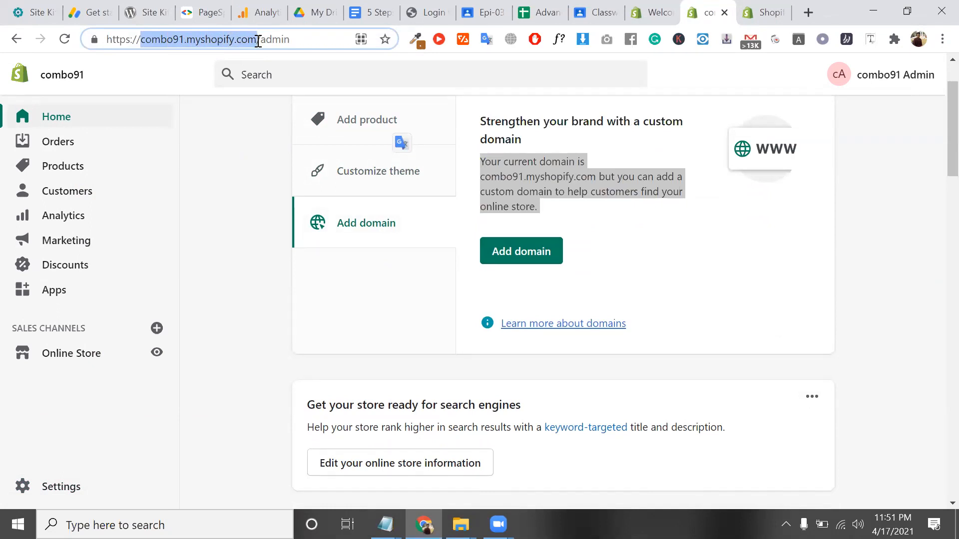
pyautogui.click(258, 41)
pyautogui.moveTo(141, 39); pyautogui.dragTo(184, 37)
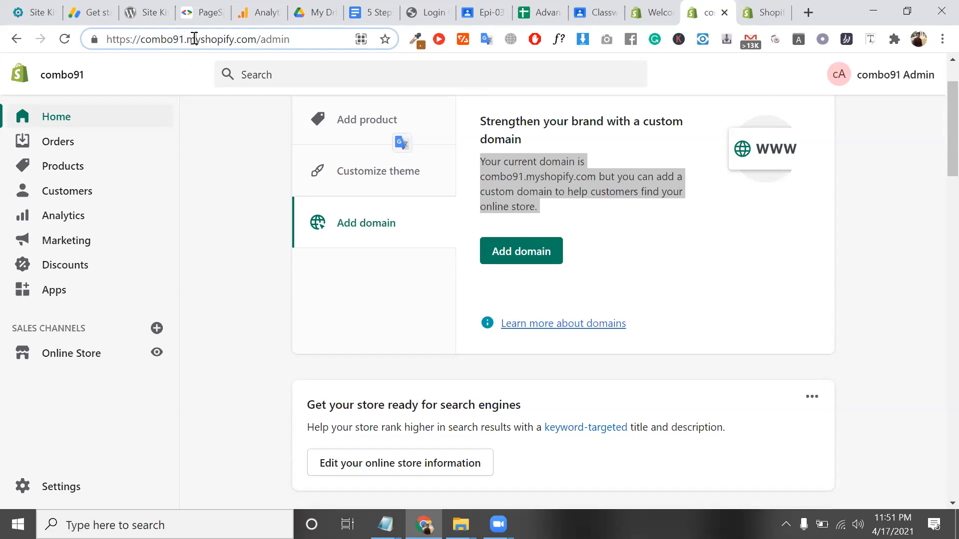
pyautogui.doubleClick(193, 39)
pyautogui.click(531, 254)
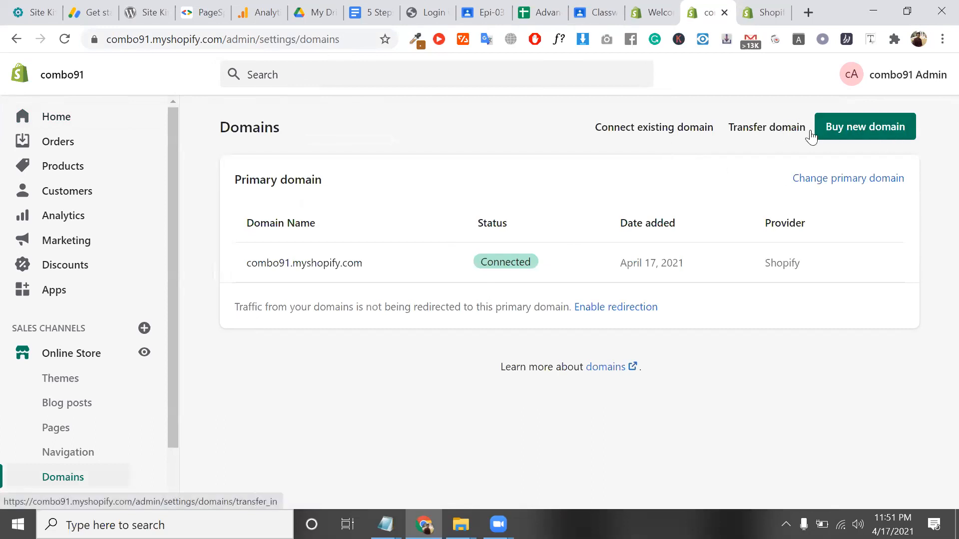
# Peek at Transfer domain, then submit glamworldit.com to connect, review its setup steps, and go back
pyautogui.click(764, 127)
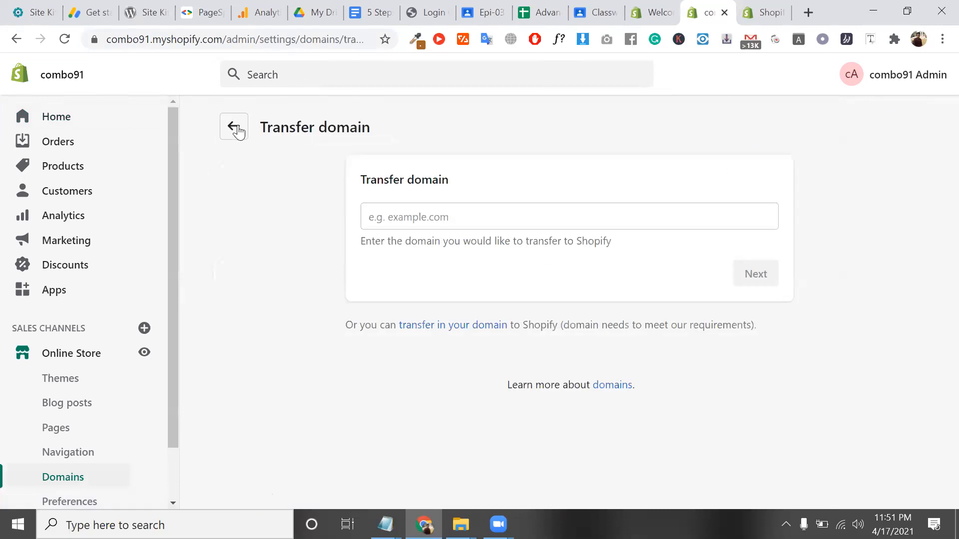
pyautogui.click(235, 127)
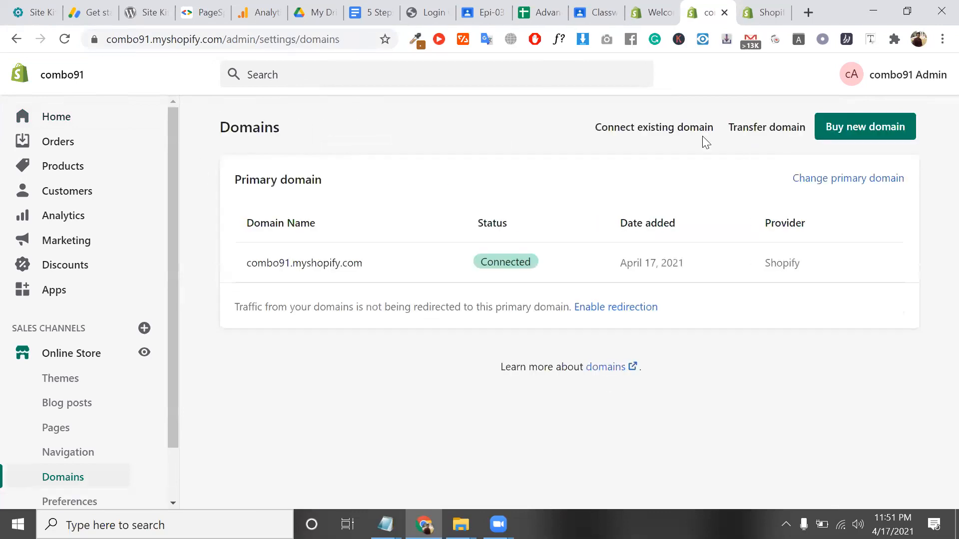
pyautogui.click(680, 132)
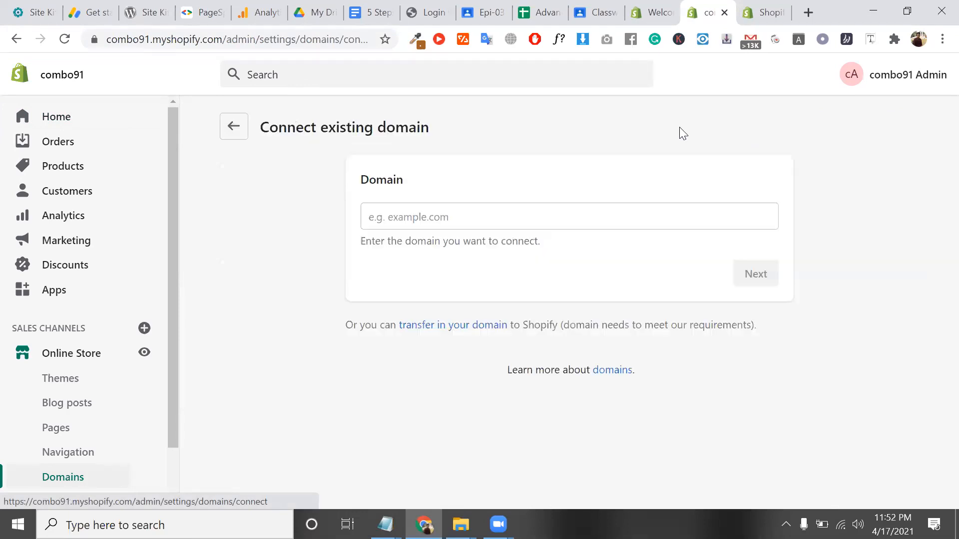
pyautogui.click(525, 225)
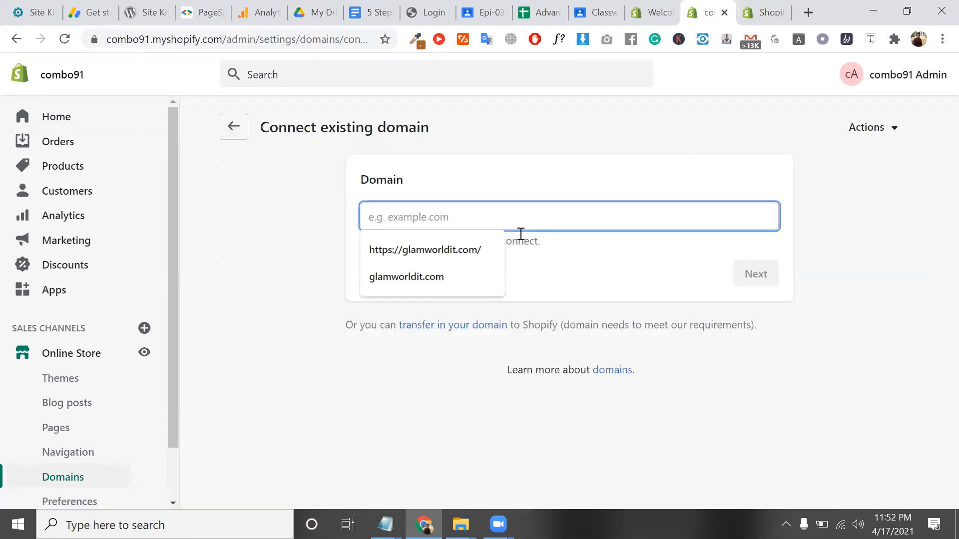
pyautogui.click(484, 275)
pyautogui.click(754, 283)
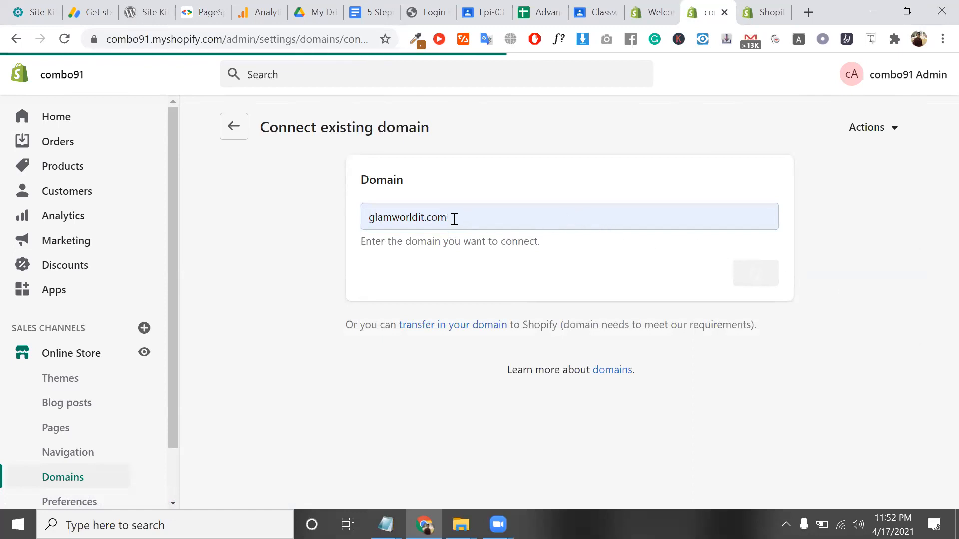
pyautogui.scroll(-1, 501, 314)
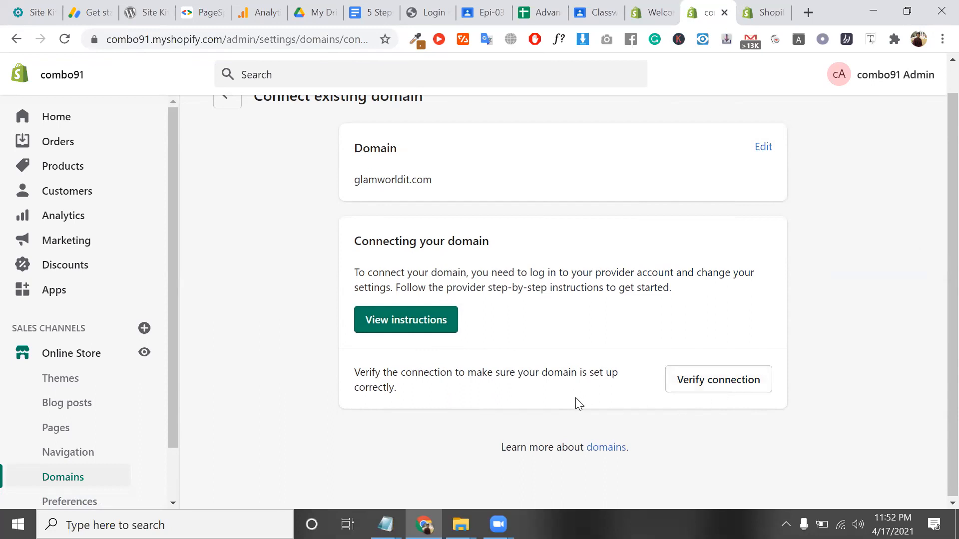
pyautogui.scroll(1, 391, 272)
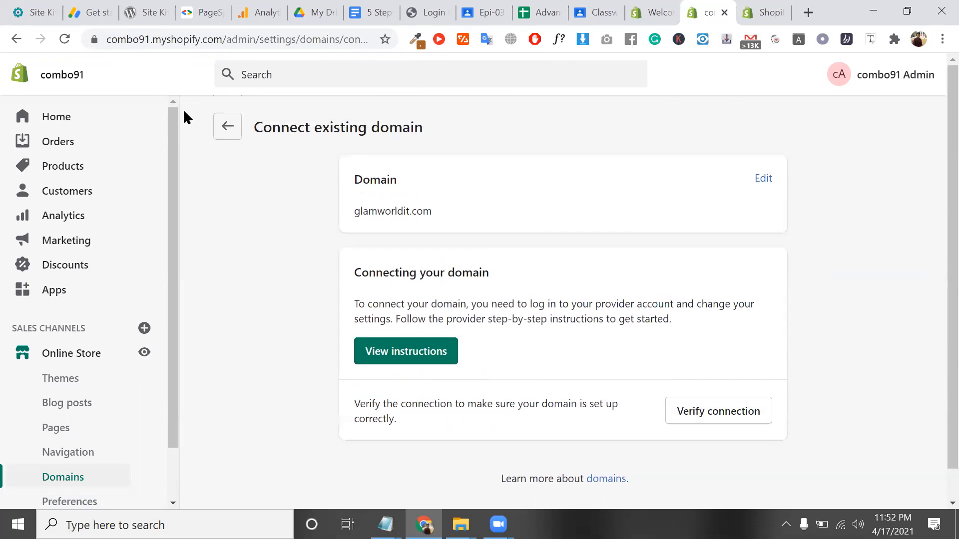
pyautogui.click(238, 127)
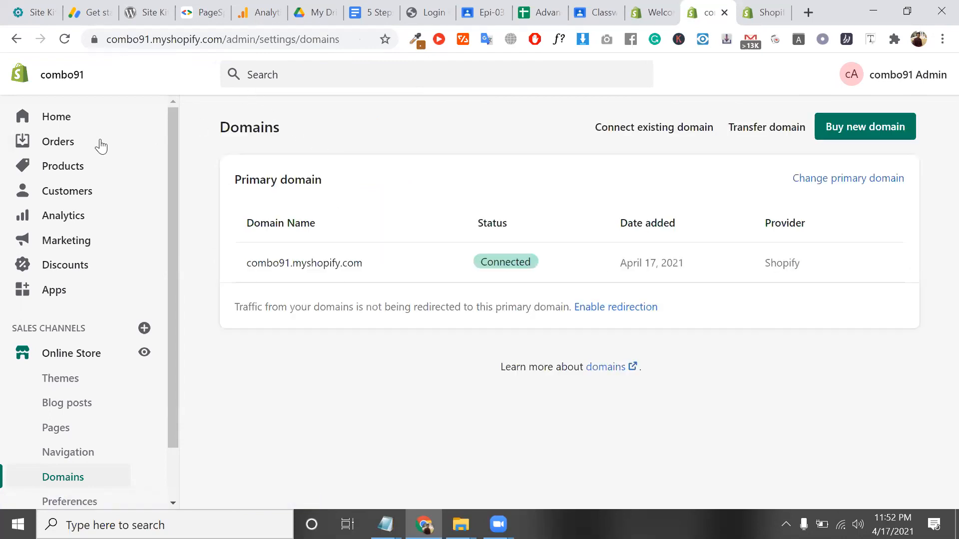
# Return to Home and scroll through the Get ready to sell online tips
pyautogui.click(80, 131)
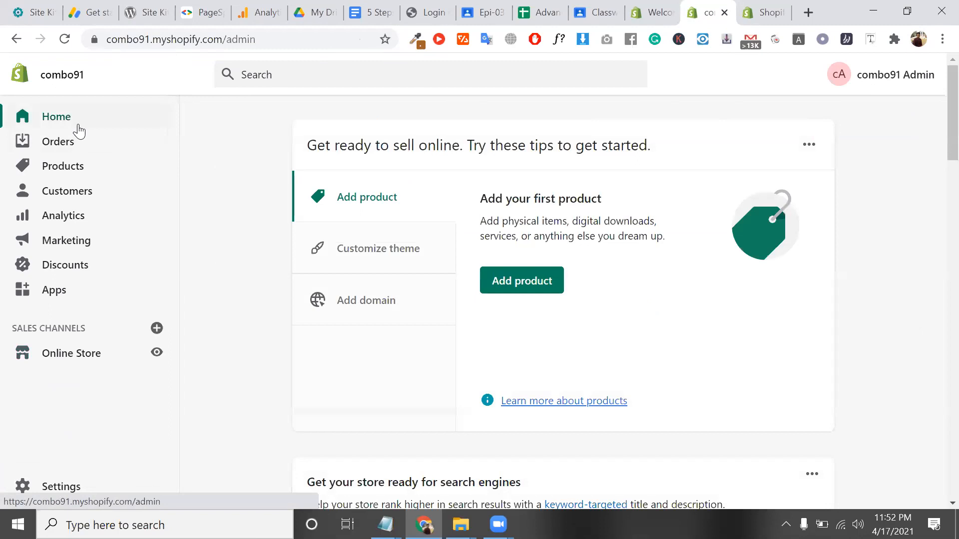
pyautogui.tripleClick(420, 149)
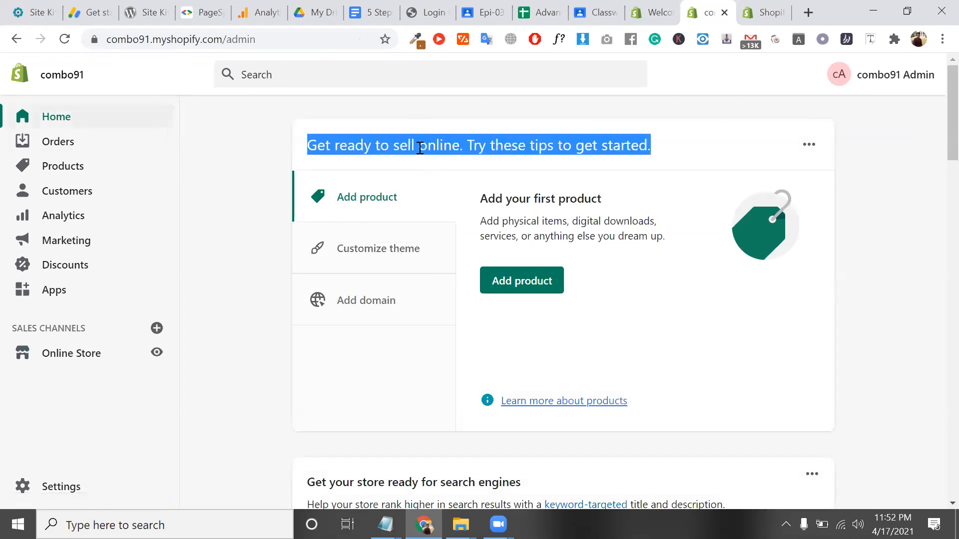
pyautogui.tripleClick(419, 148)
pyautogui.scroll(-8, 475, 199)
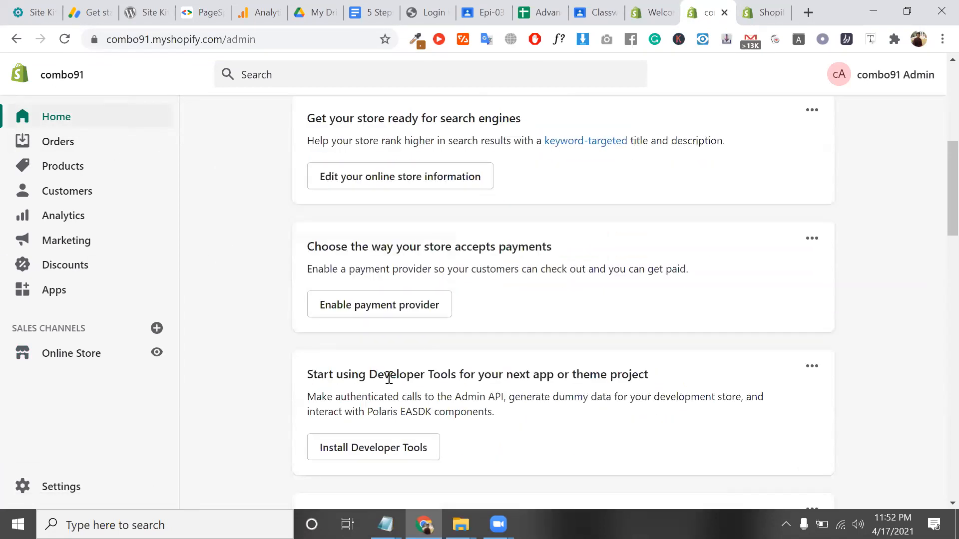
pyautogui.scroll(4, 390, 384)
pyautogui.scroll(-16, 390, 384)
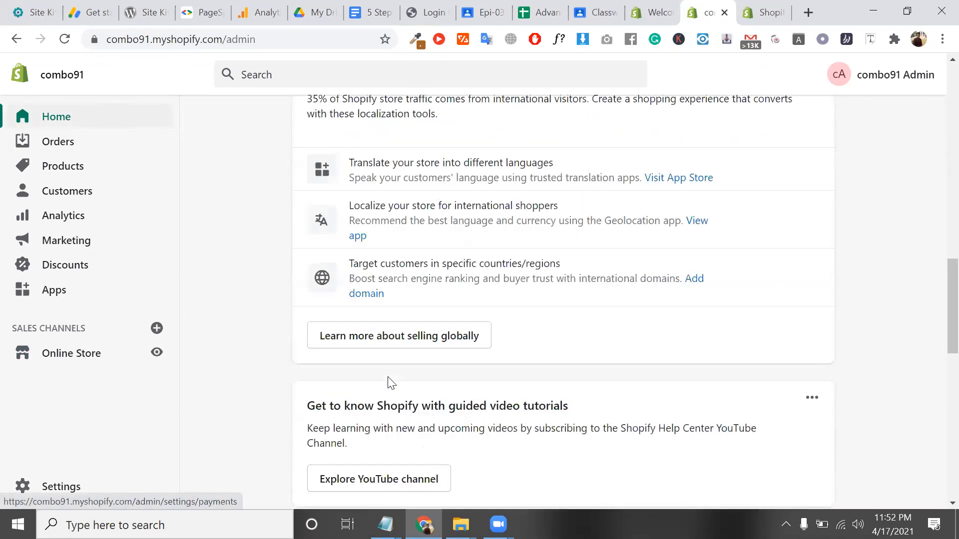
pyautogui.scroll(20, 390, 384)
pyautogui.scroll(-10, 388, 381)
pyautogui.scroll(5, 388, 381)
pyautogui.scroll(3, 391, 383)
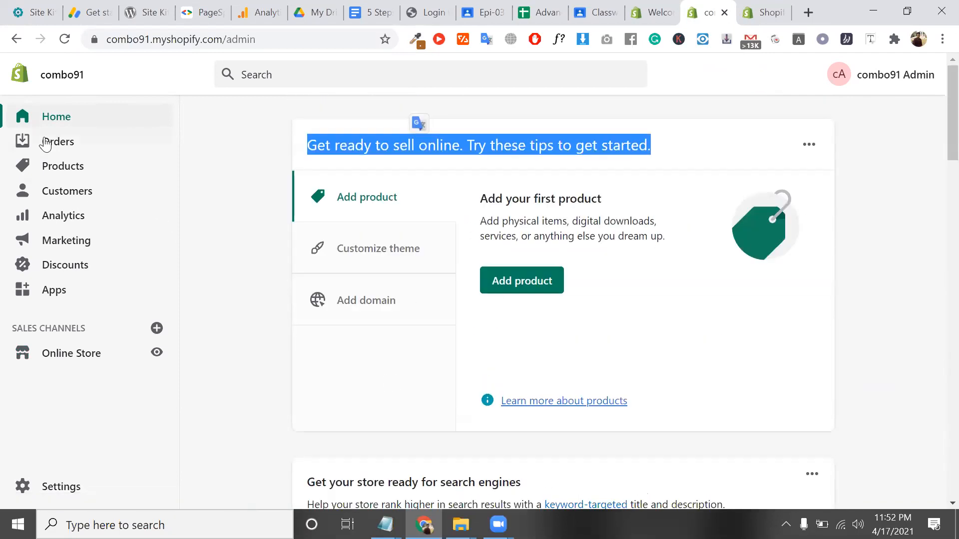
# Open Orders, review its empty 'Your orders will show here' state, and go to Drafts
pyautogui.click(82, 149)
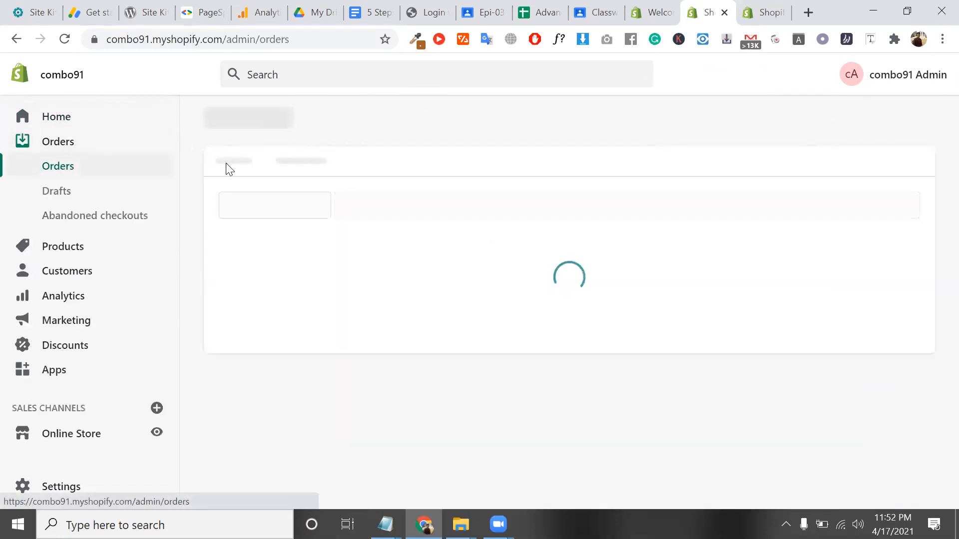
pyautogui.scroll(-2, 455, 322)
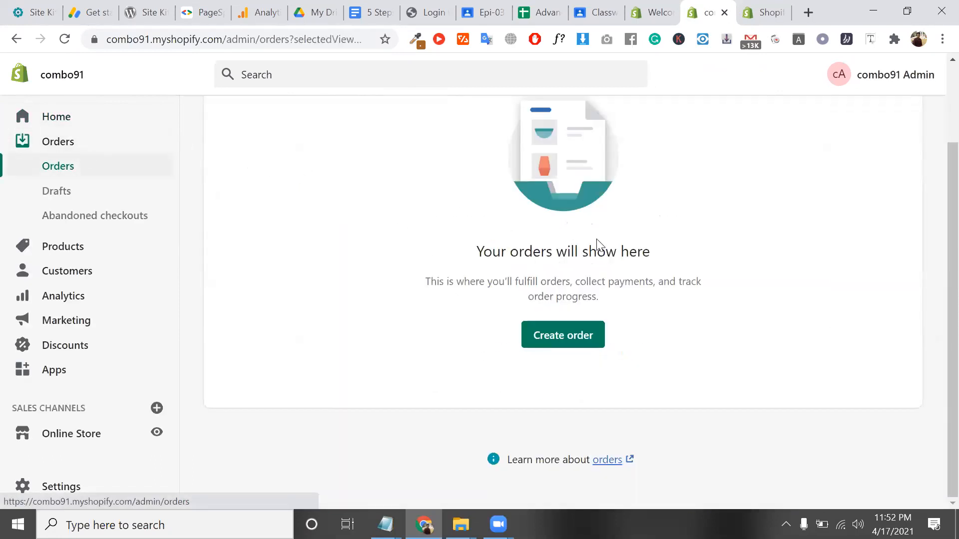
pyautogui.tripleClick(608, 251)
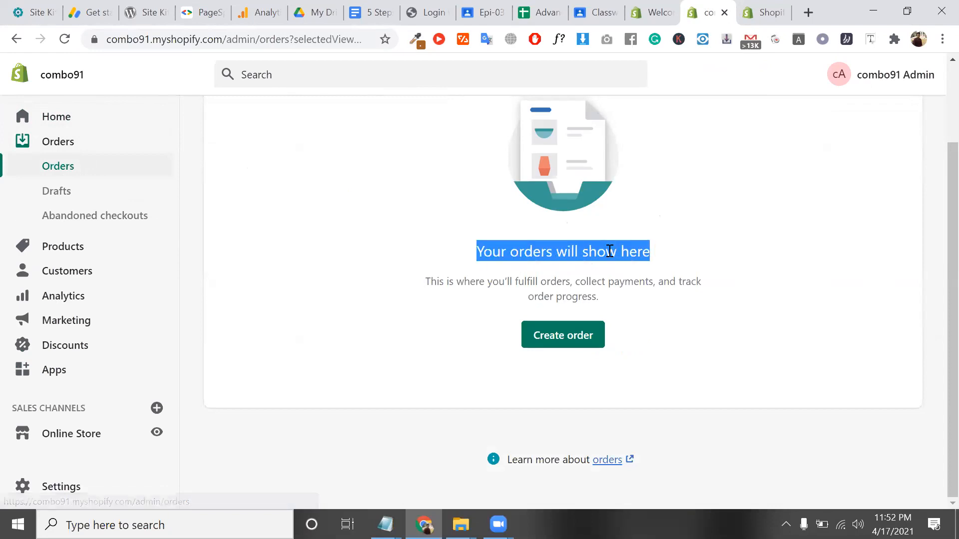
pyautogui.doubleClick(566, 285)
pyautogui.tripleClick(566, 287)
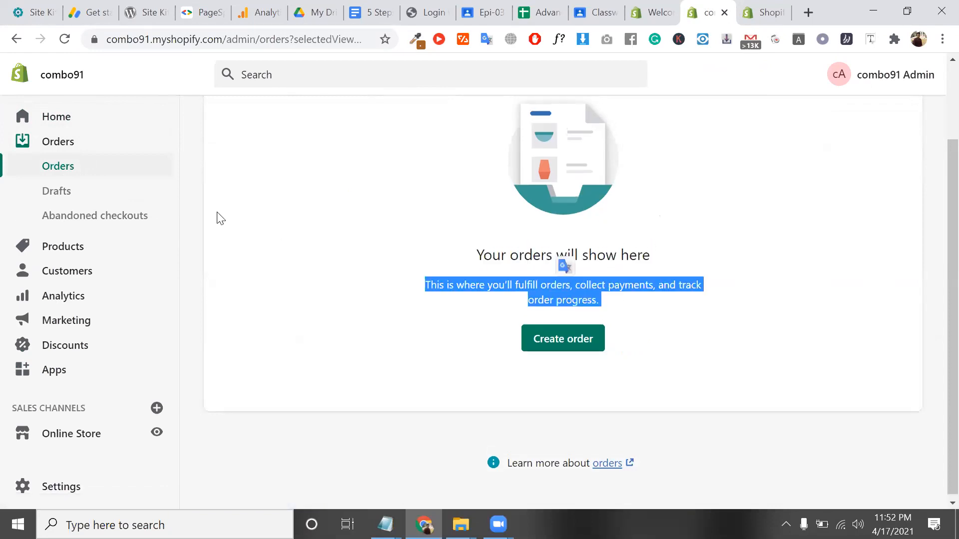
pyautogui.click(62, 198)
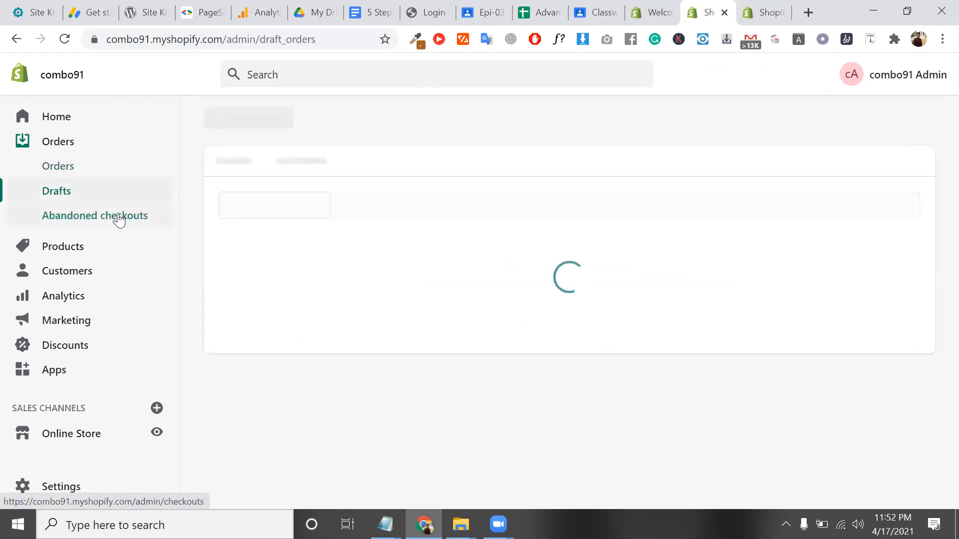
# Open Abandoned checkouts, review its empty-state heading, then go to Products
pyautogui.click(118, 218)
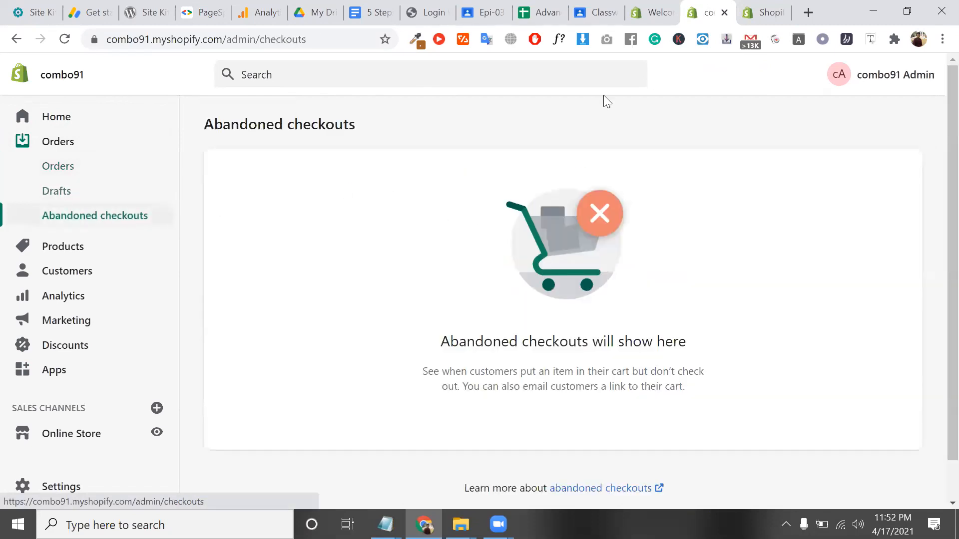
pyautogui.tripleClick(598, 338)
pyautogui.scroll(-1, 598, 338)
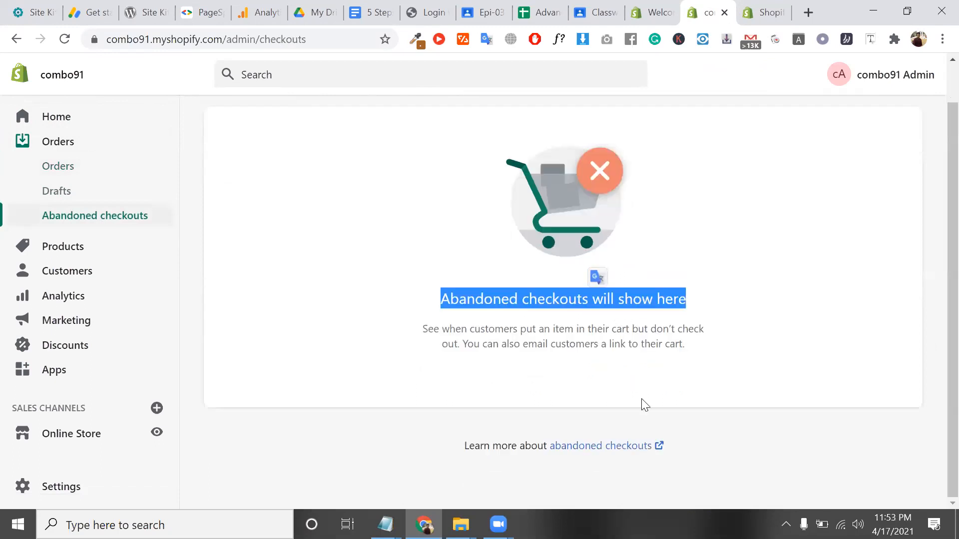
pyautogui.tripleClick(551, 295)
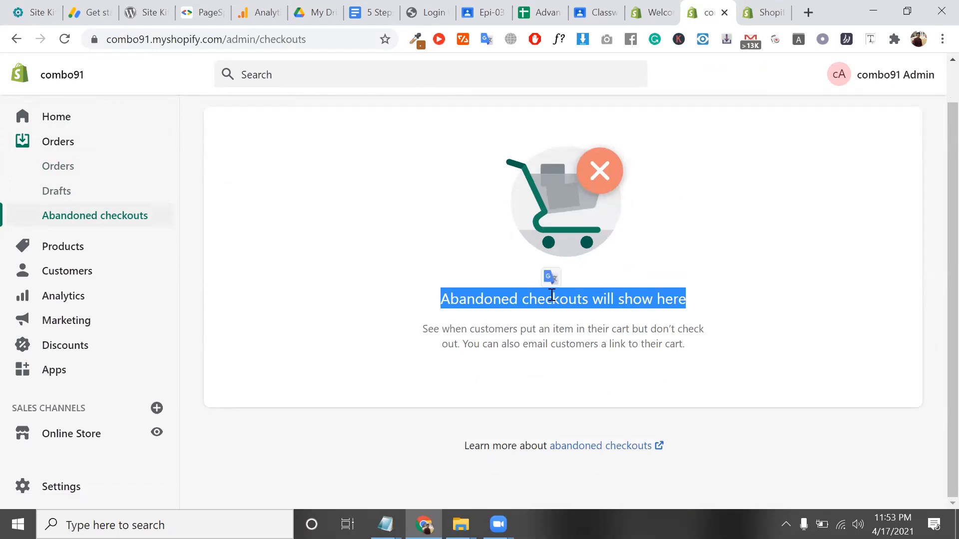
pyautogui.doubleClick(552, 295)
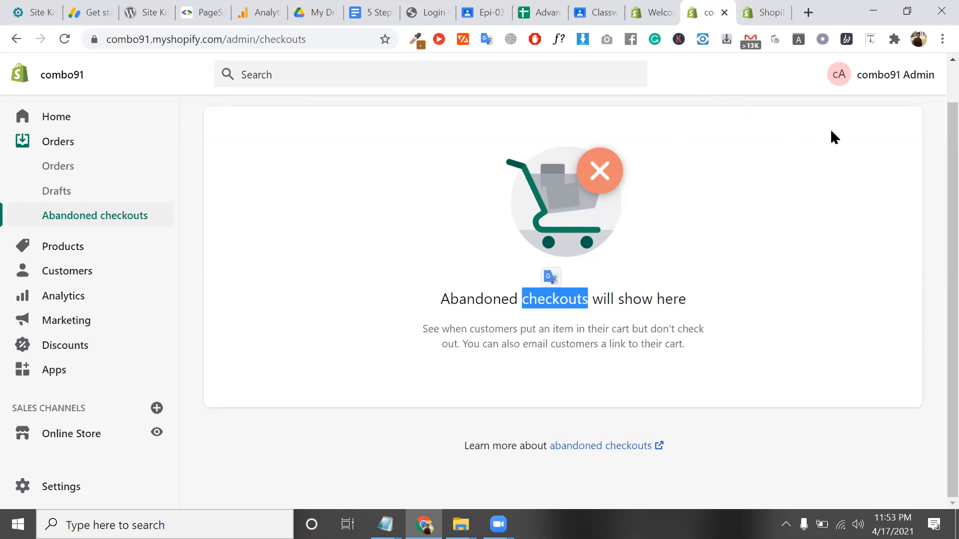
pyautogui.tripleClick(637, 295)
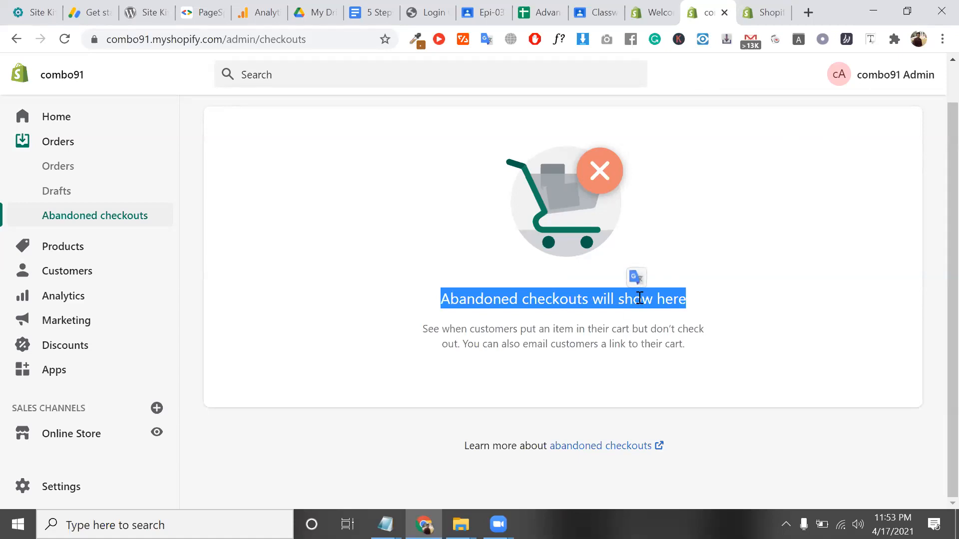
pyautogui.click(100, 247)
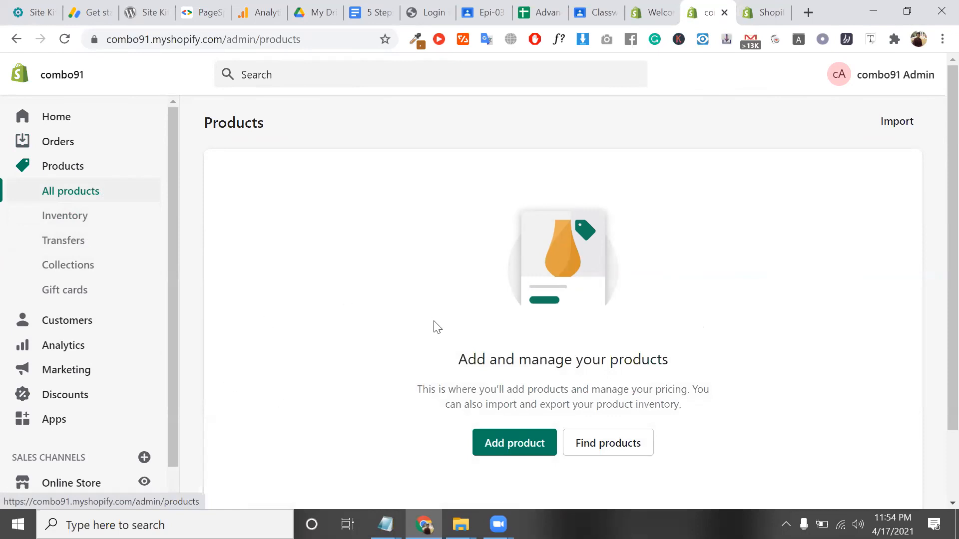
# Open the new product form and scroll through its fields
pyautogui.scroll(-2, 540, 385)
pyautogui.click(520, 363)
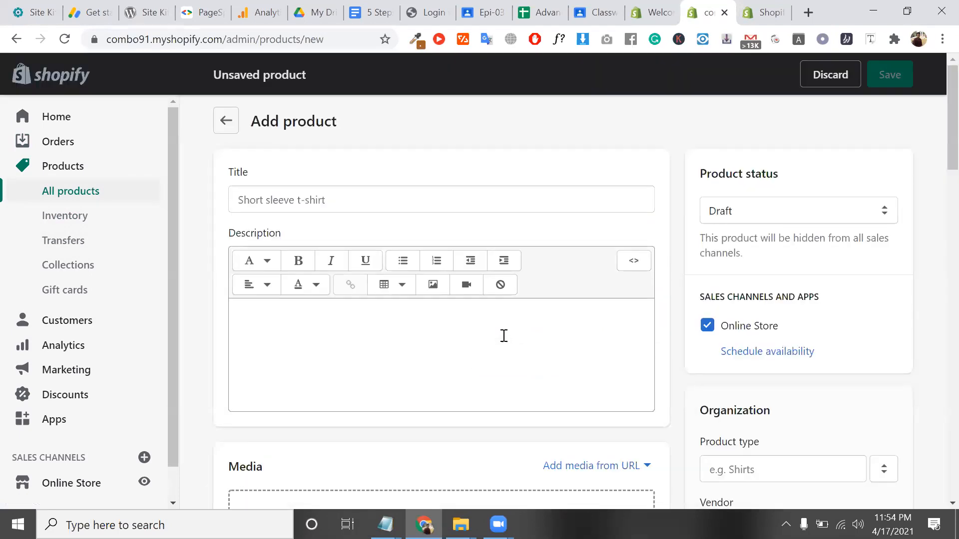
pyautogui.scroll(-15, 504, 336)
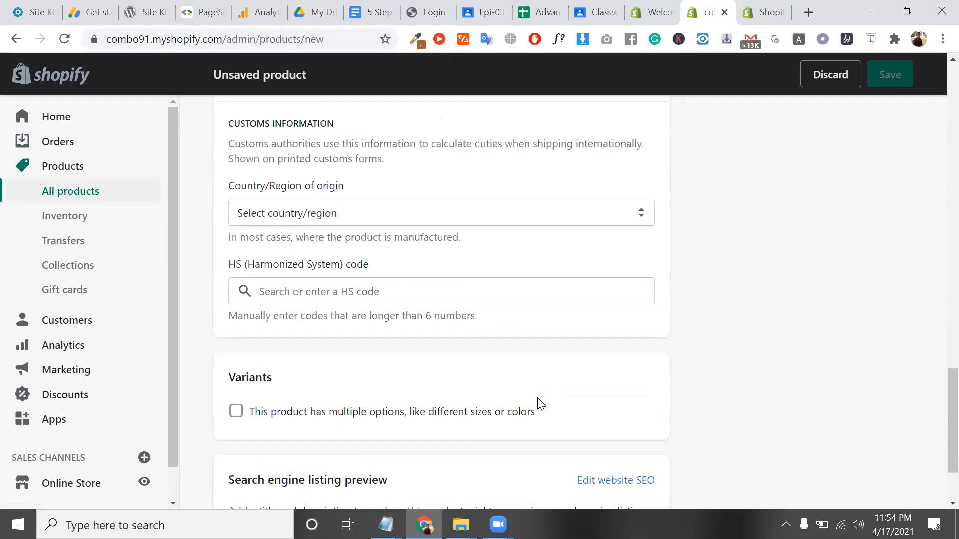
pyautogui.scroll(10, 541, 405)
# Open the empty Inventory page and read its Keep track of your inventory message
pyautogui.click(84, 230)
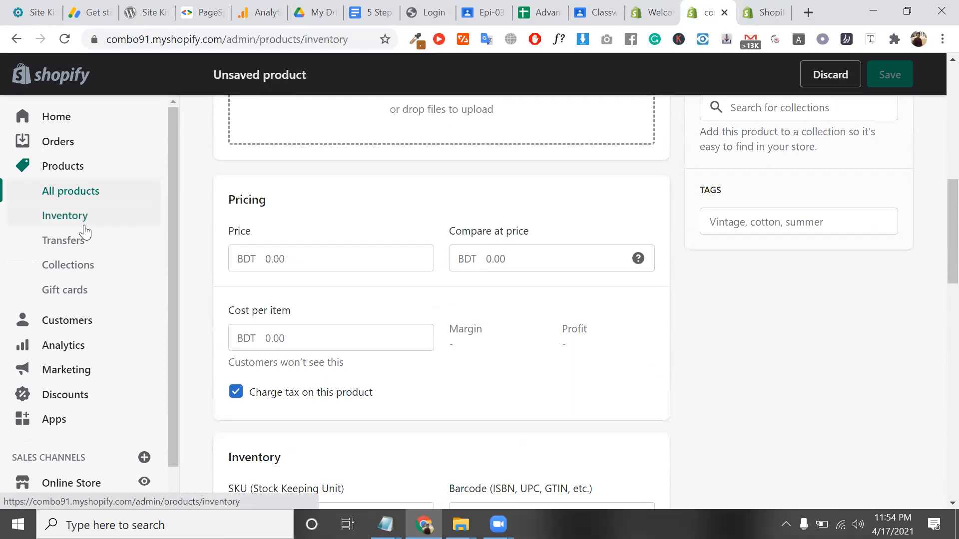
pyautogui.scroll(-2, 423, 296)
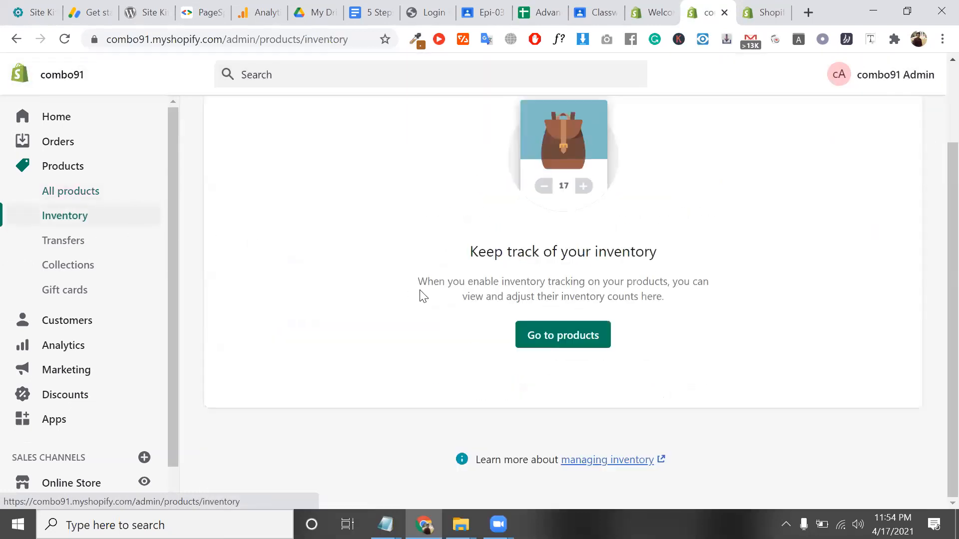
pyautogui.tripleClick(563, 254)
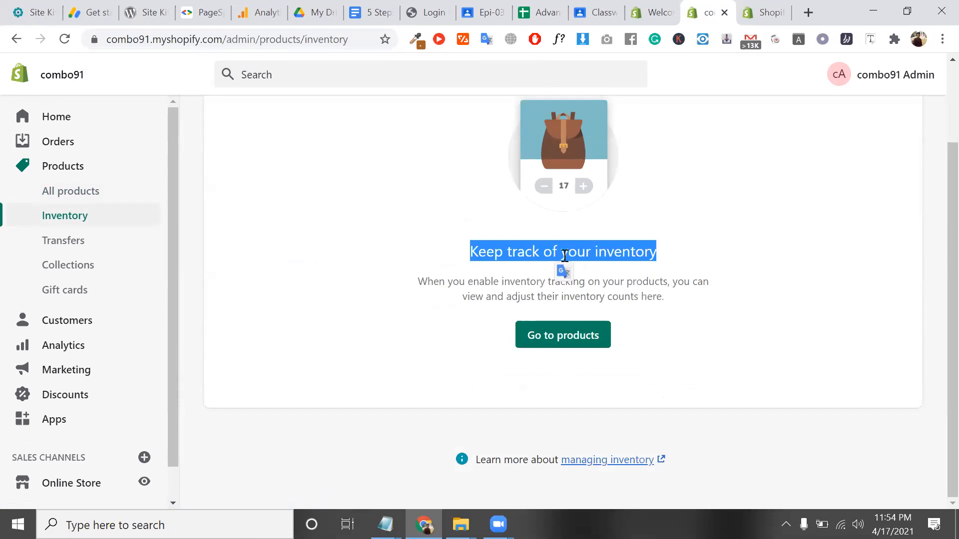
pyautogui.tripleClick(637, 283)
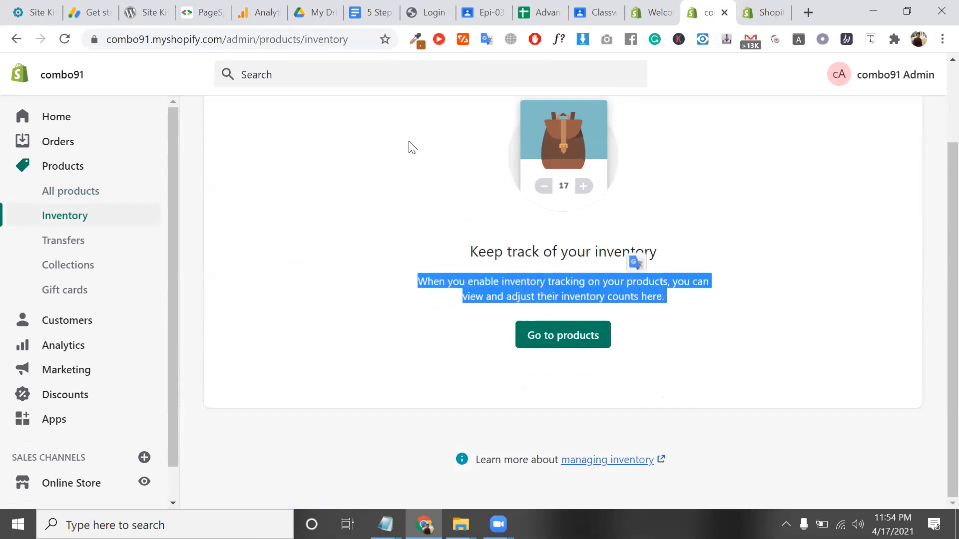
pyautogui.tripleClick(562, 254)
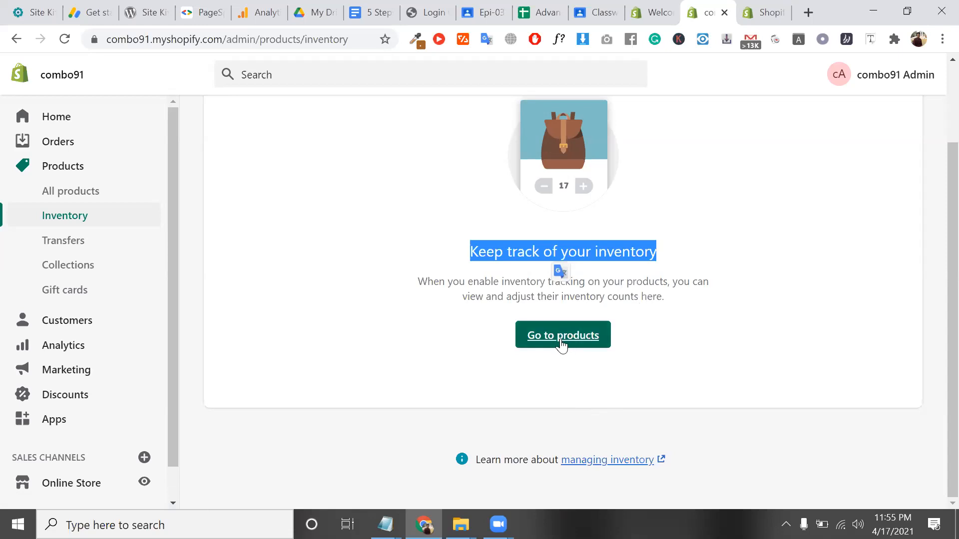
# Open Transfers and read the Manage your incoming inventory prompt
pyautogui.click(48, 245)
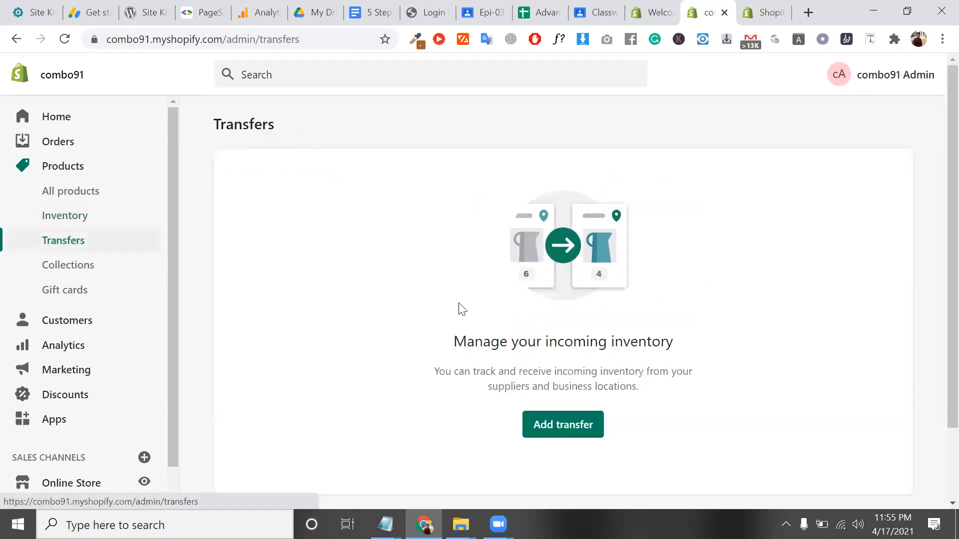
pyautogui.tripleClick(599, 345)
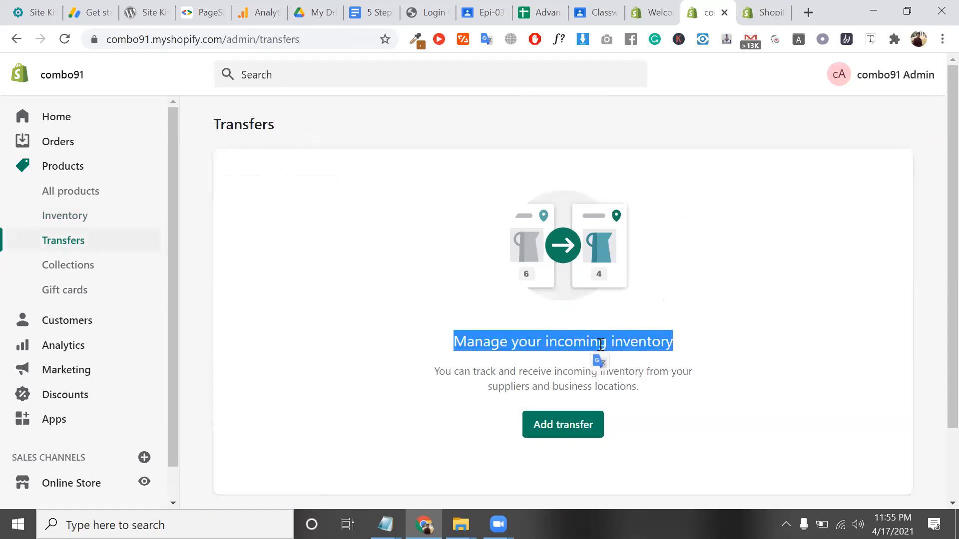
pyautogui.scroll(-2, 600, 345)
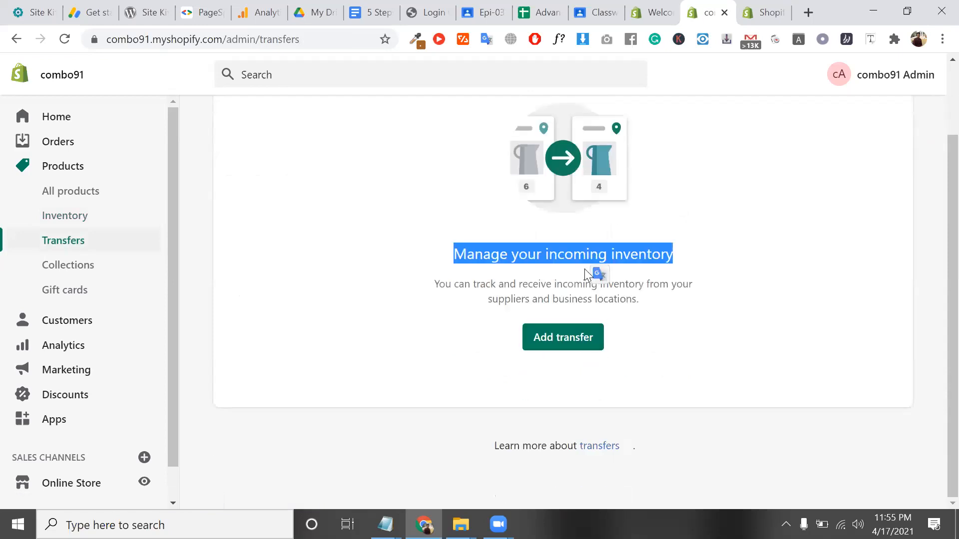
pyautogui.doubleClick(565, 256)
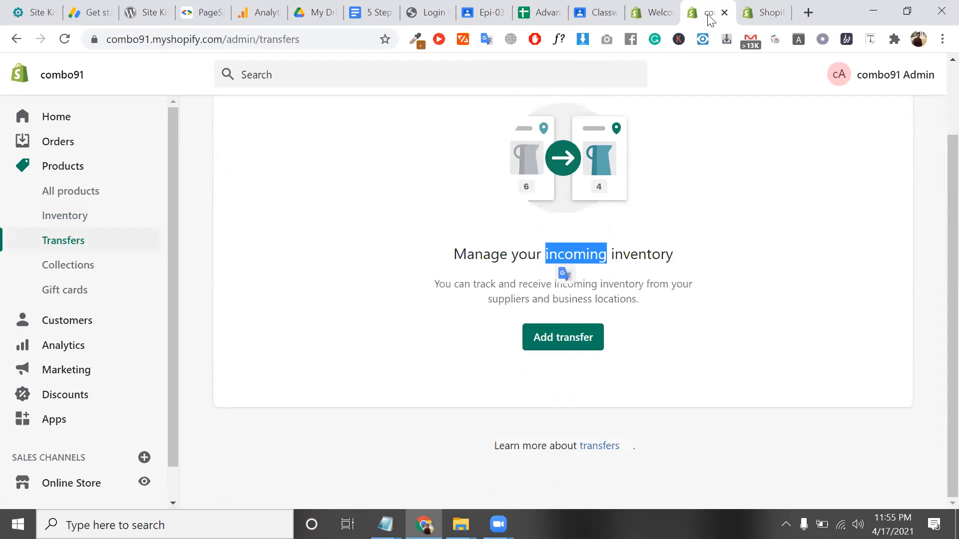
pyautogui.click(749, 10)
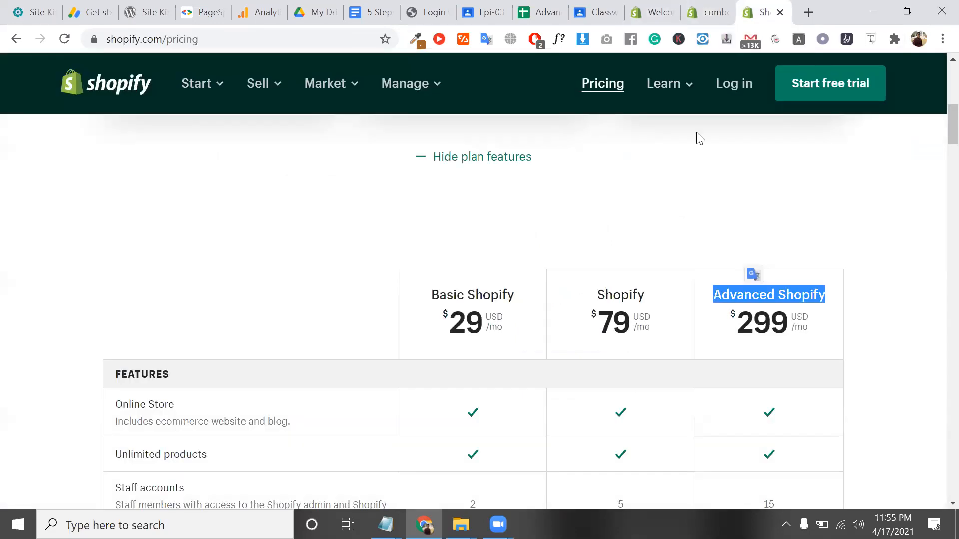
pyautogui.scroll(-7, 631, 278)
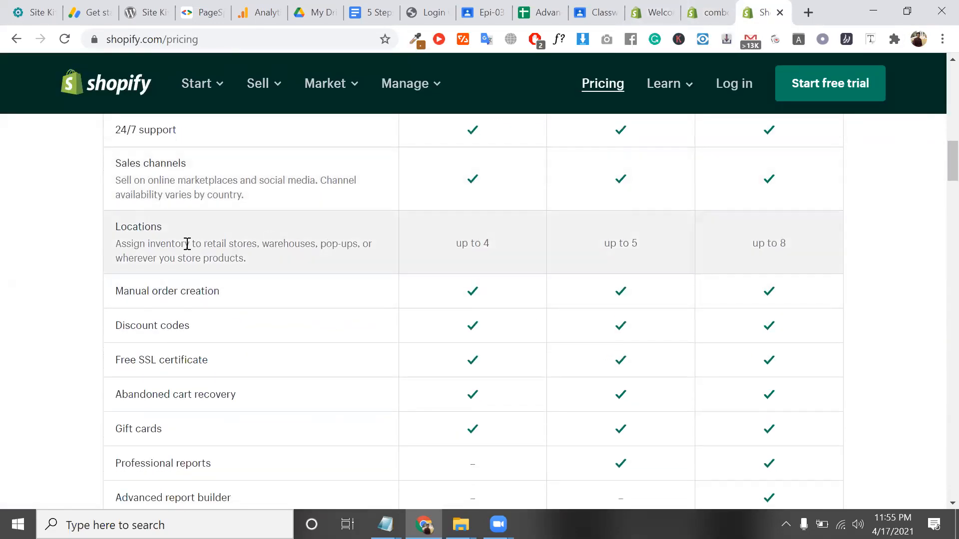
pyautogui.doubleClick(187, 244)
pyautogui.doubleClick(296, 244)
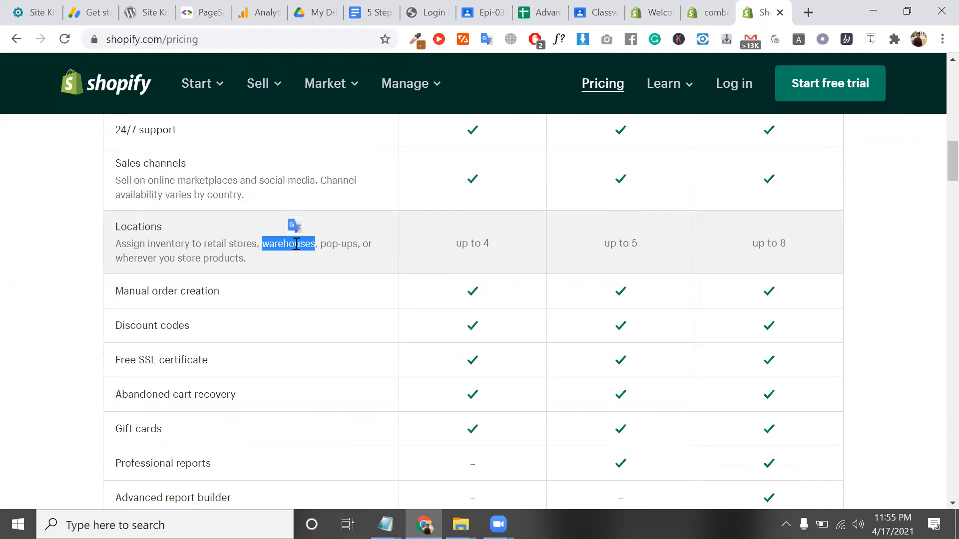
pyautogui.click(711, 11)
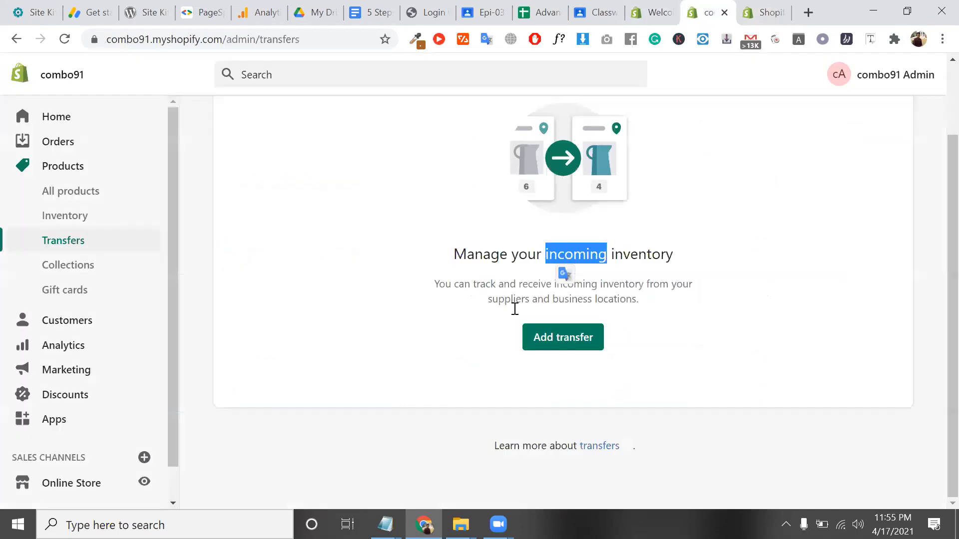
# Cycle through Collections, Inventory and Transfers, ending on Collections with only the Home page collection
pyautogui.tripleClick(530, 283)
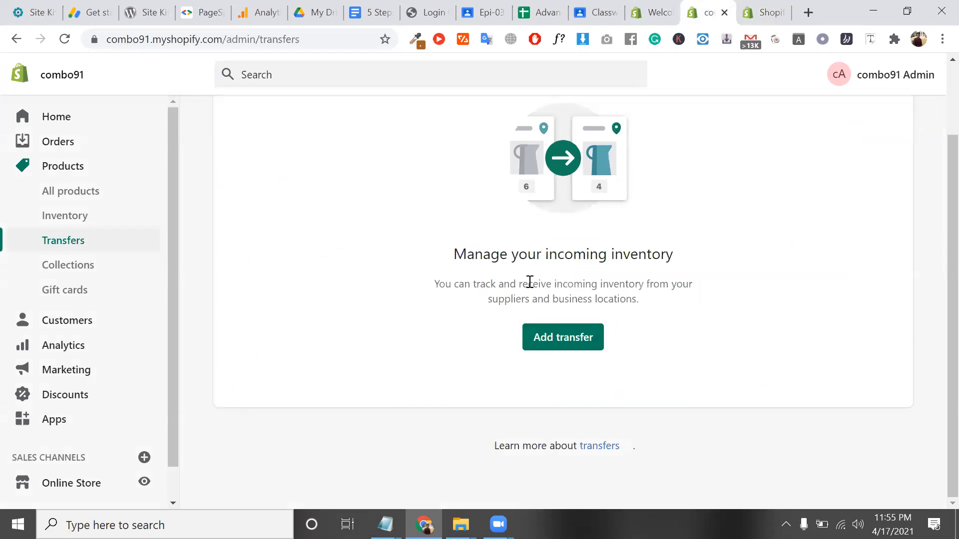
pyautogui.click(82, 272)
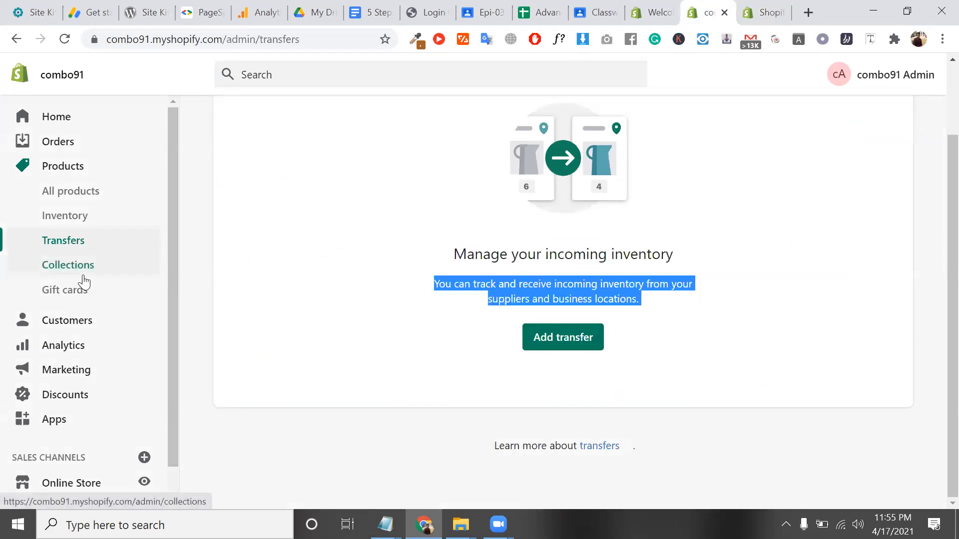
pyautogui.click(67, 228)
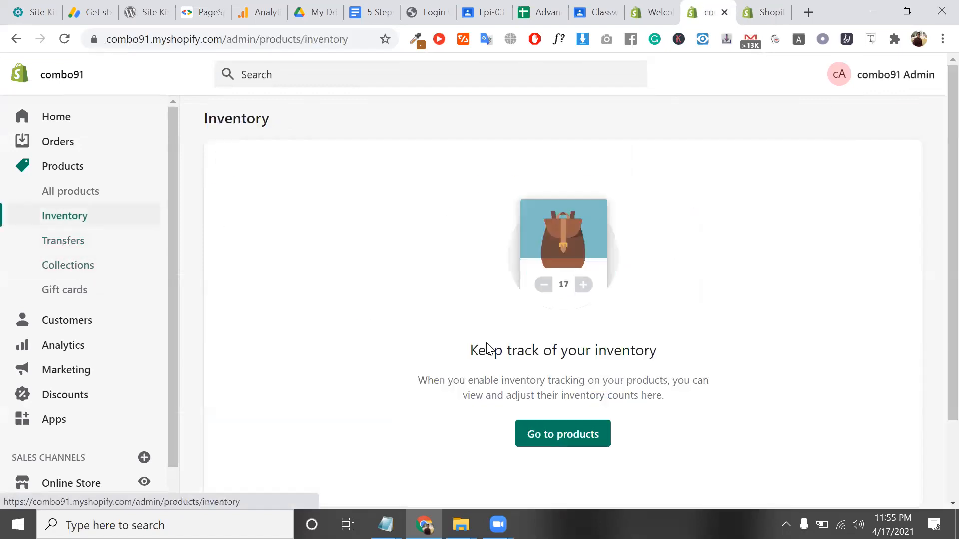
pyautogui.tripleClick(484, 359)
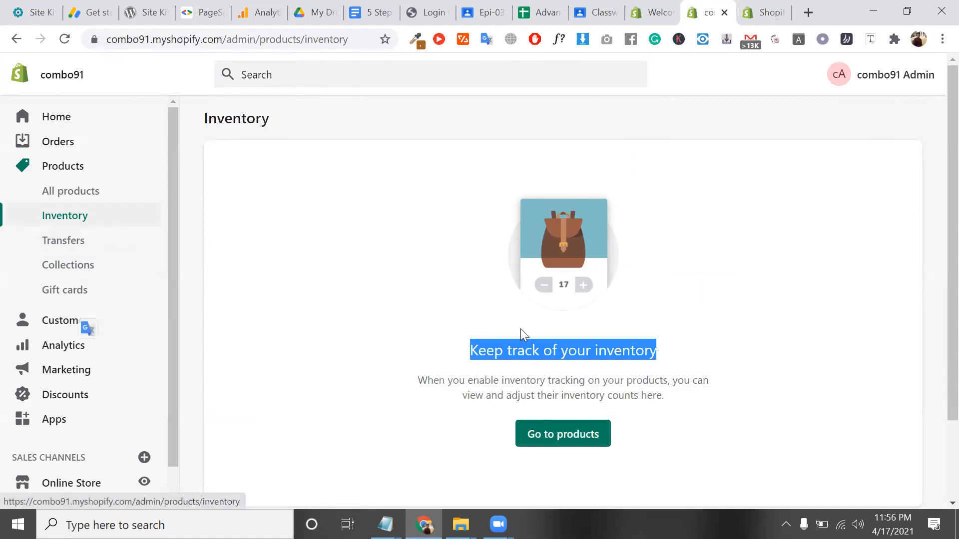
pyautogui.click(77, 252)
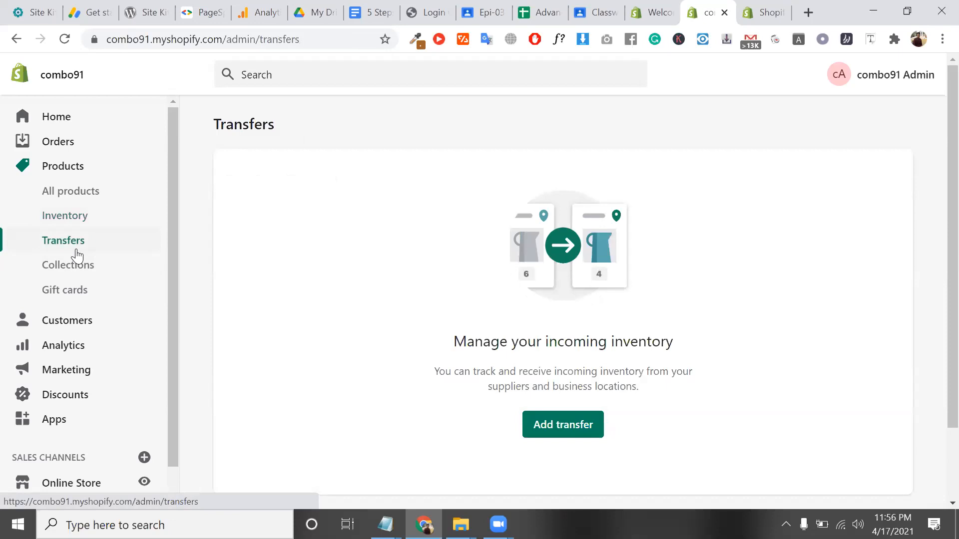
pyautogui.click(78, 265)
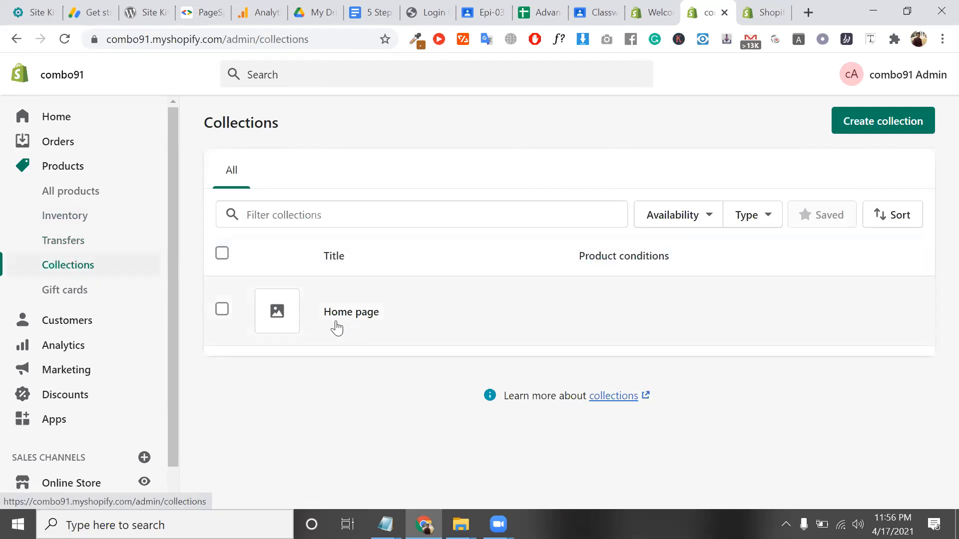
pyautogui.doubleClick(249, 122)
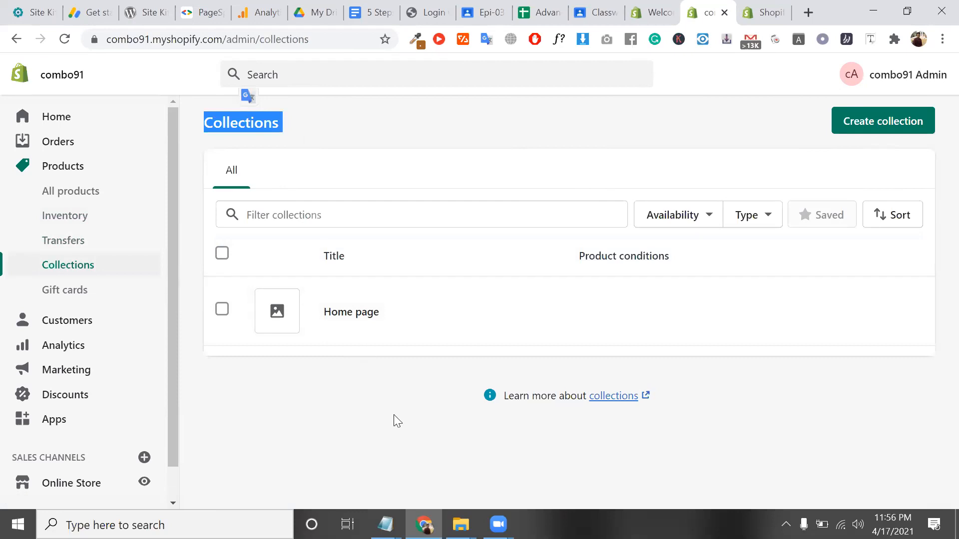
# Type men and women as the first category notes in a blank Notepad window
pyautogui.moveTo(385, 524)
pyautogui.click(510, 458)
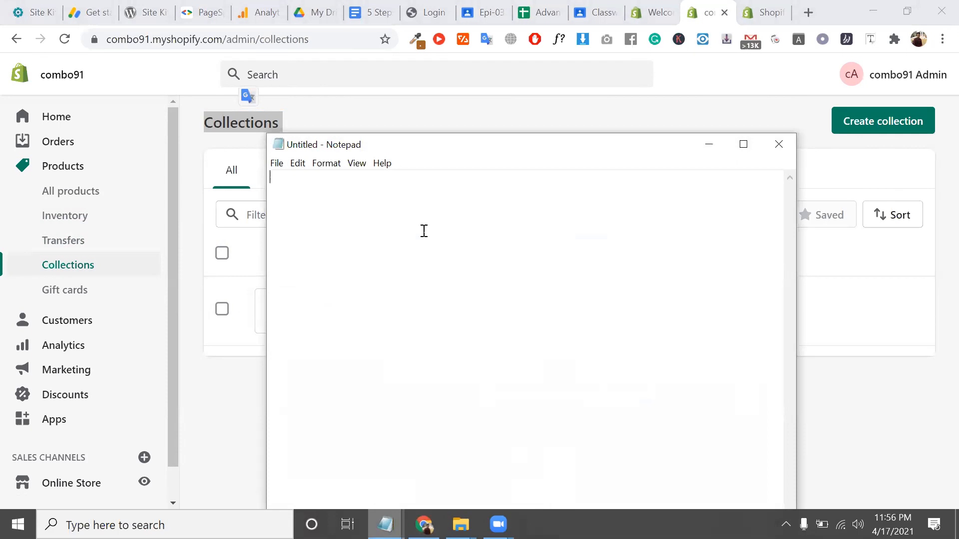
pyautogui.write('c')
pyautogui.press('BackSpace')
pyautogui.write('men')
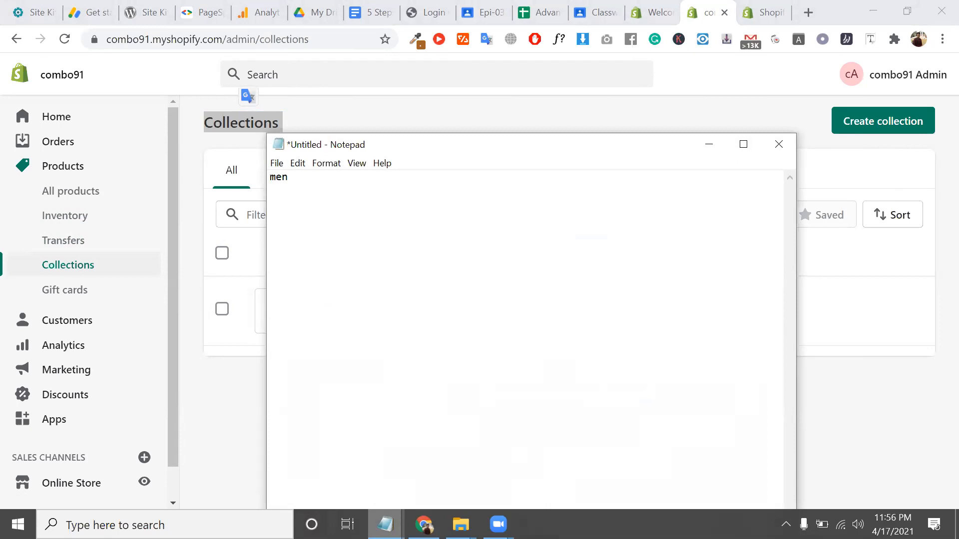
pyautogui.write('wm')
pyautogui.press('BackSpace')
pyautogui.press('BackSpace')
pyautogui.write('owm')
pyautogui.press('BackSpace')
pyautogui.press('BackSpace')
pyautogui.press('BackSpace')
pyautogui.write('woman')
pyautogui.press('BackSpace')
pyautogui.write('n')
pyautogui.press('BackSpace')
pyautogui.press('BackSpace')
pyautogui.press('BackSpace')
pyautogui.press('BackSpace')
pyautogui.write('en')
# Add baby and ramdan to the notes, then bring Shopify's Collections page back to front
pyautogui.press('Return')
pyautogui.write('baby')
pyautogui.hotkey('ctrl', 'a')
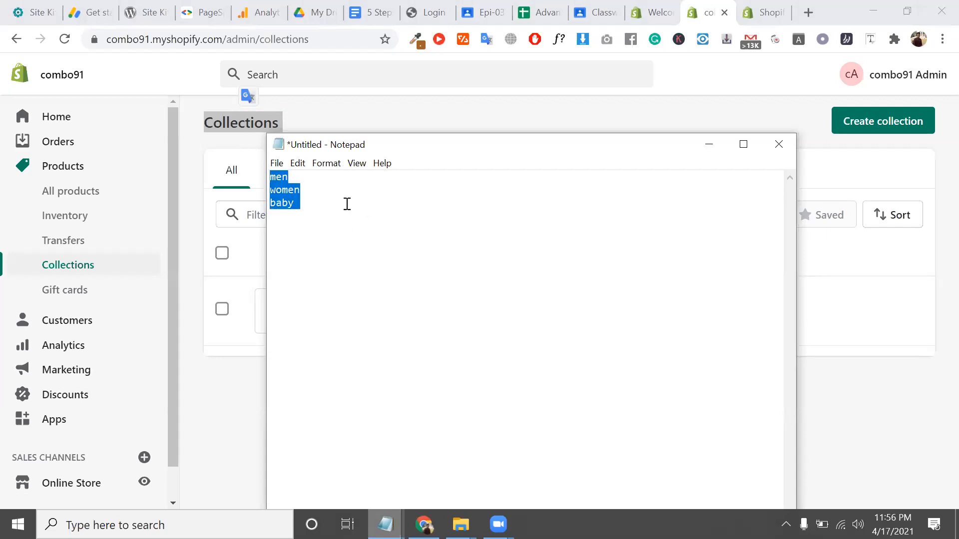
pyautogui.click(317, 198)
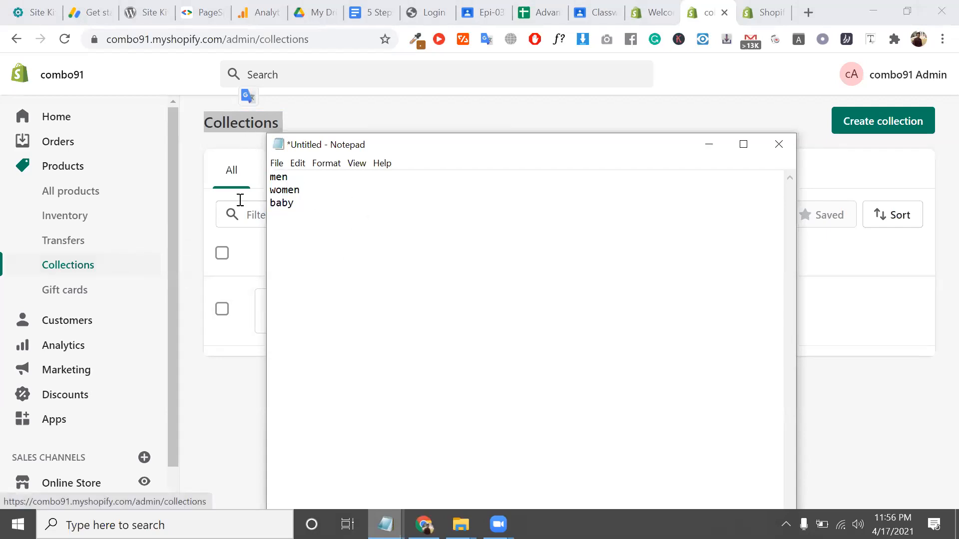
pyautogui.moveTo(368, 150); pyautogui.dragTo(534, 116)
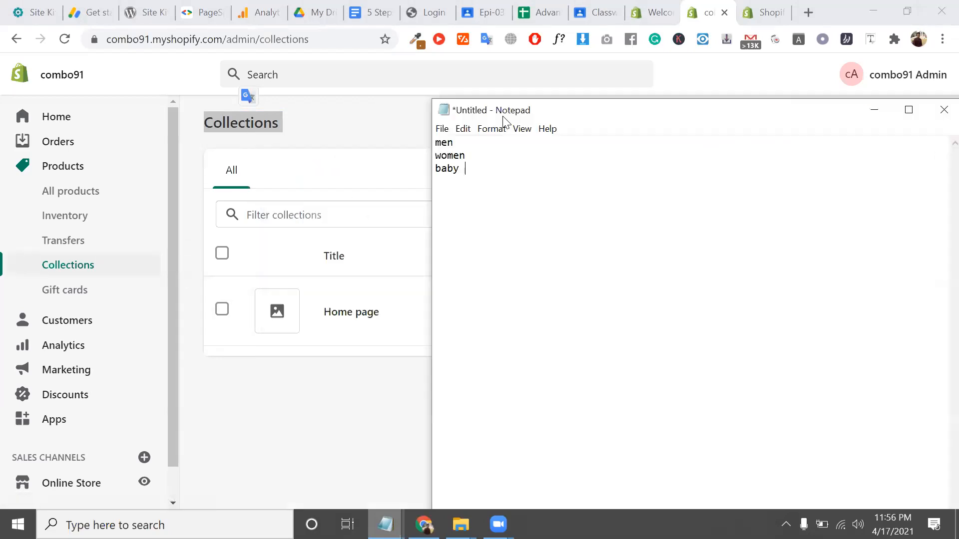
pyautogui.press('Return')
pyautogui.press('Return')
pyautogui.press('Return')
pyautogui.press('Return')
pyautogui.write('w')
pyautogui.press('BackSpace')
pyautogui.write('raman')
pyautogui.press('BackSpace')
pyautogui.press('BackSpace')
pyautogui.write('dan')
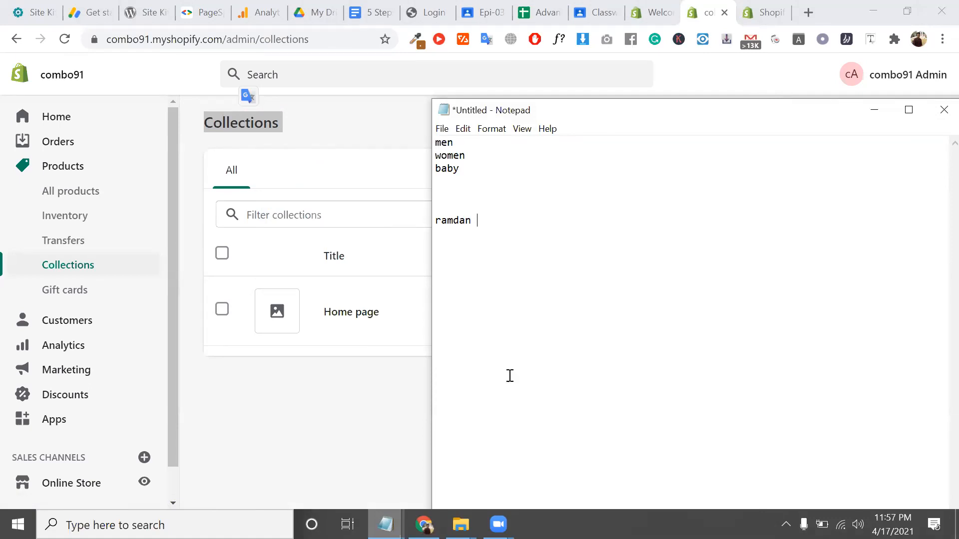
pyautogui.click(422, 406)
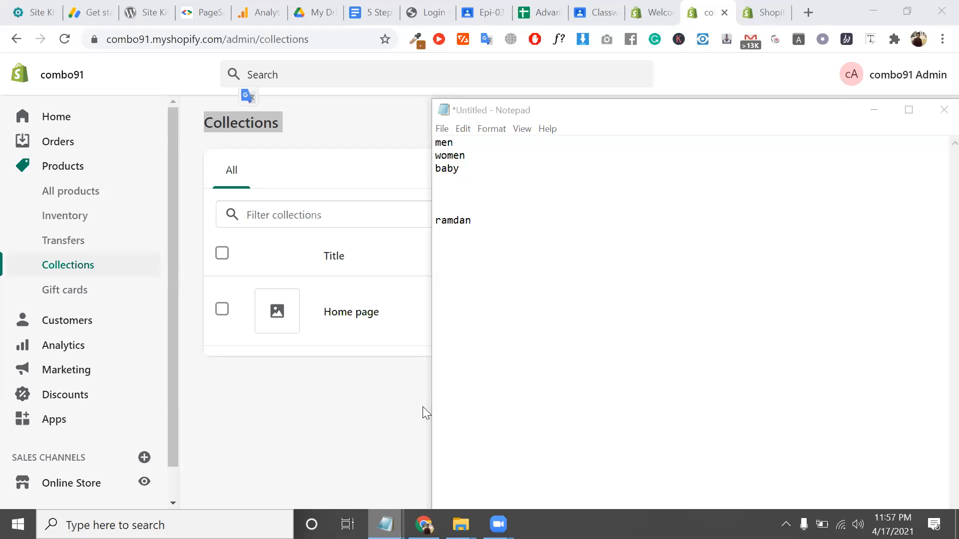
pyautogui.doubleClick(267, 120)
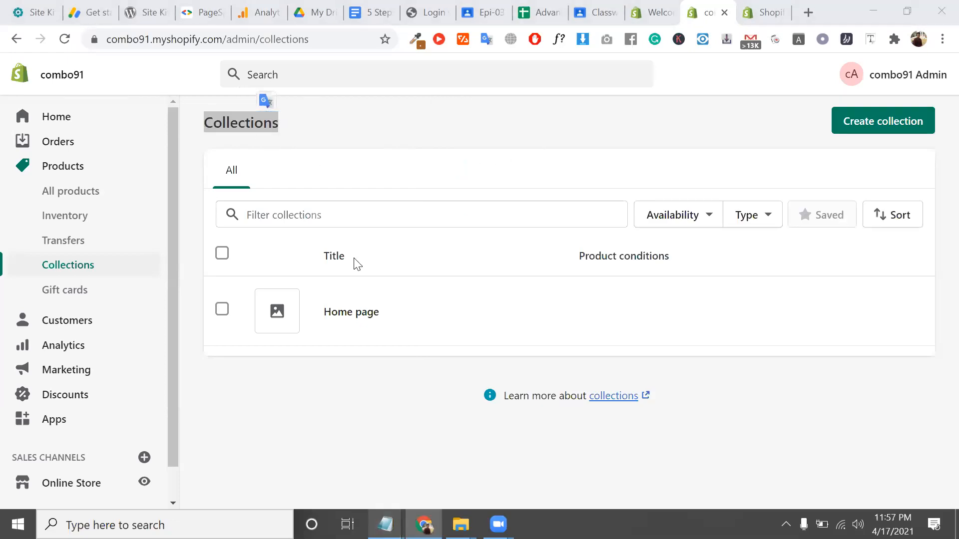
# Open the Gift cards page under Products in the admin sidebar
pyautogui.click(76, 295)
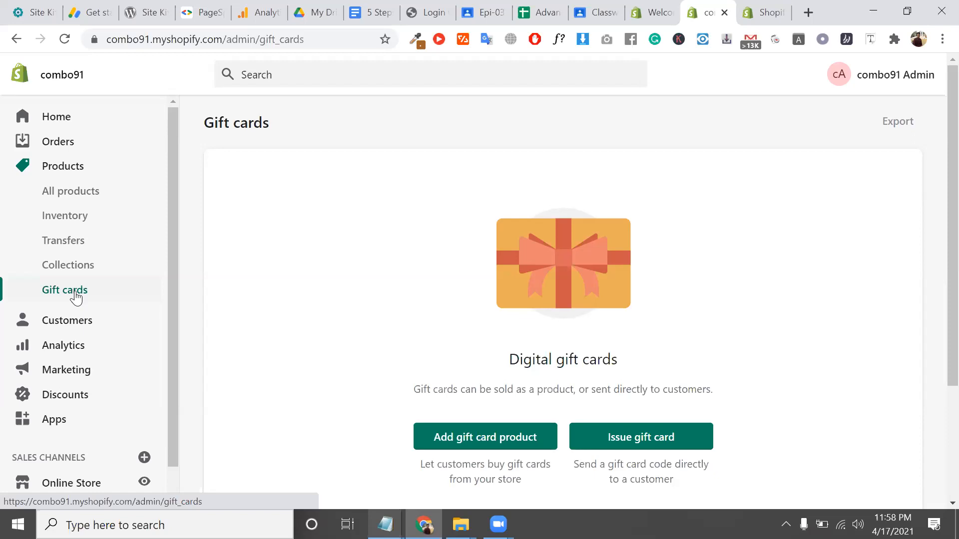
# Leave the Gift cards page and open the empty Customers page
pyautogui.click(441, 75)
pyautogui.click(427, 255)
pyautogui.doubleClick(571, 357)
pyautogui.click(572, 358)
pyautogui.doubleClick(571, 358)
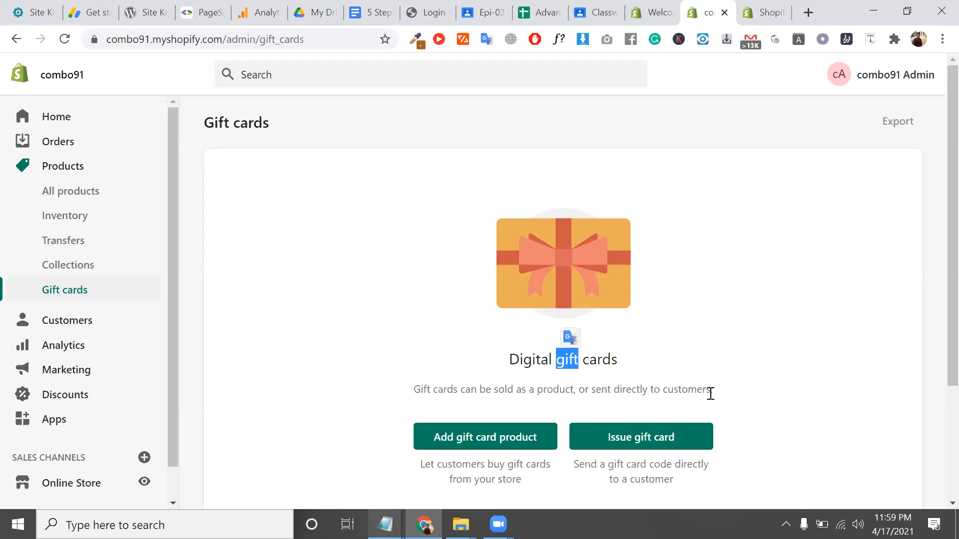
pyautogui.click(884, 7)
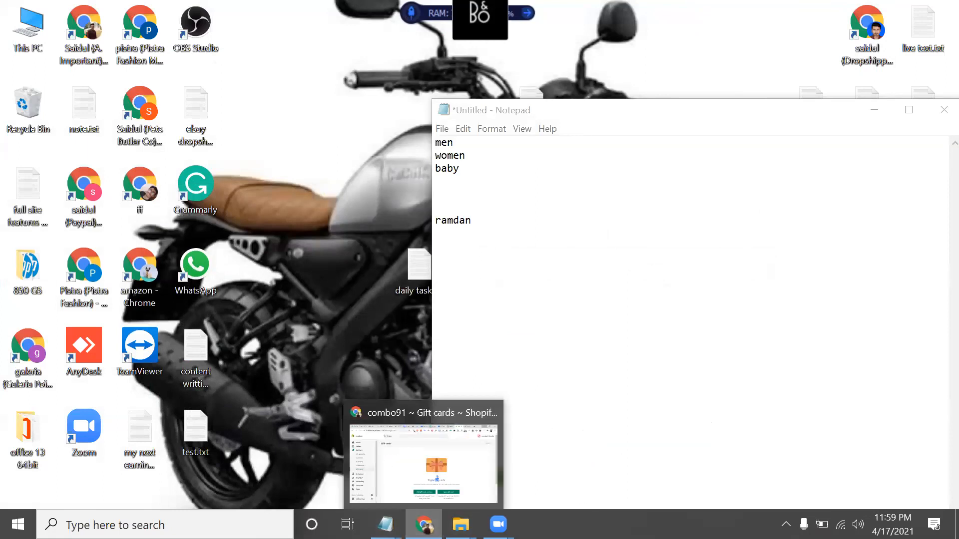
pyautogui.click(423, 524)
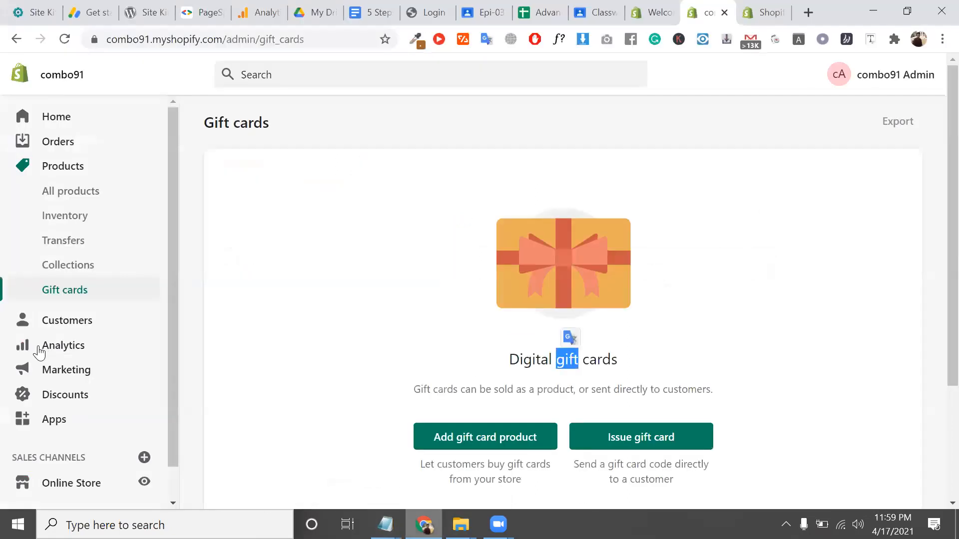
pyautogui.click(95, 330)
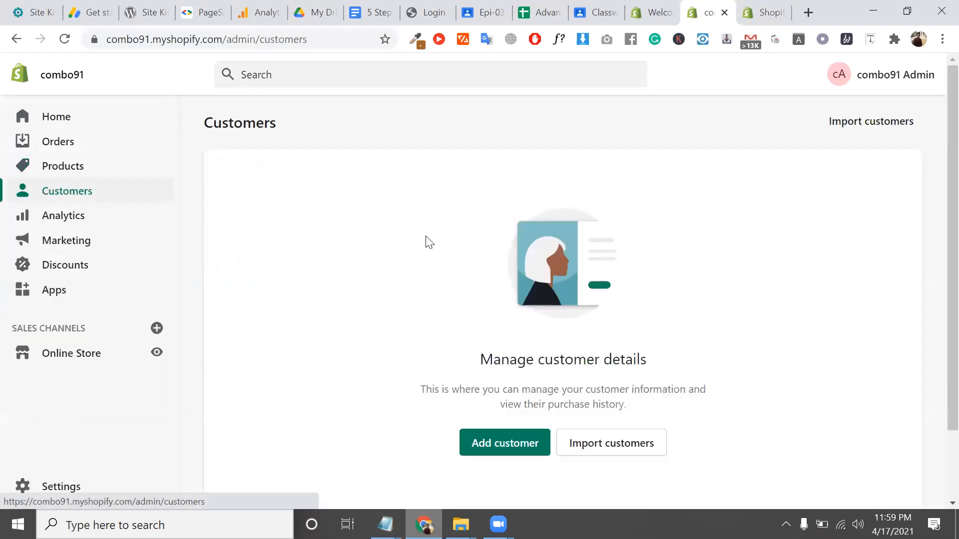
# Open the Analytics overview and check the pricing page's Professional reports row
pyautogui.click(84, 214)
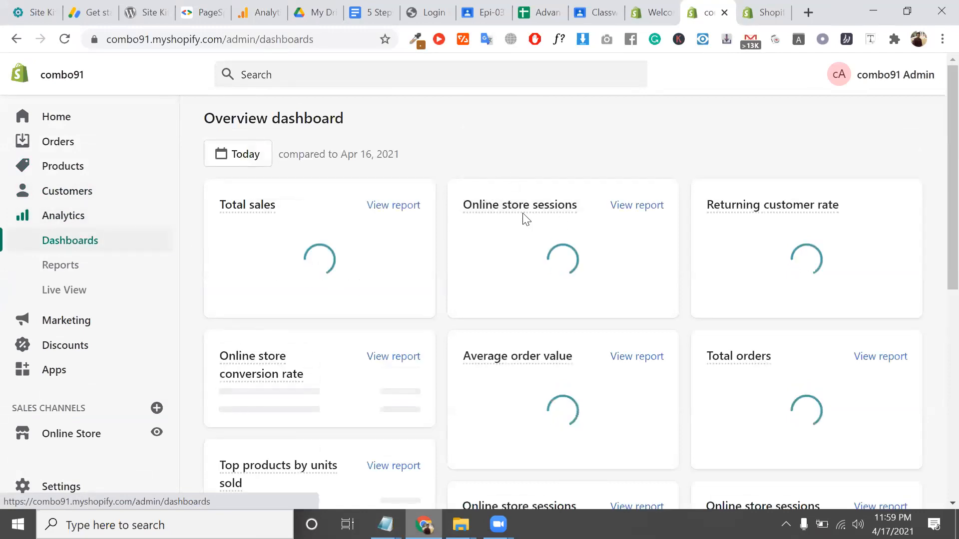
pyautogui.moveTo(499, 211)
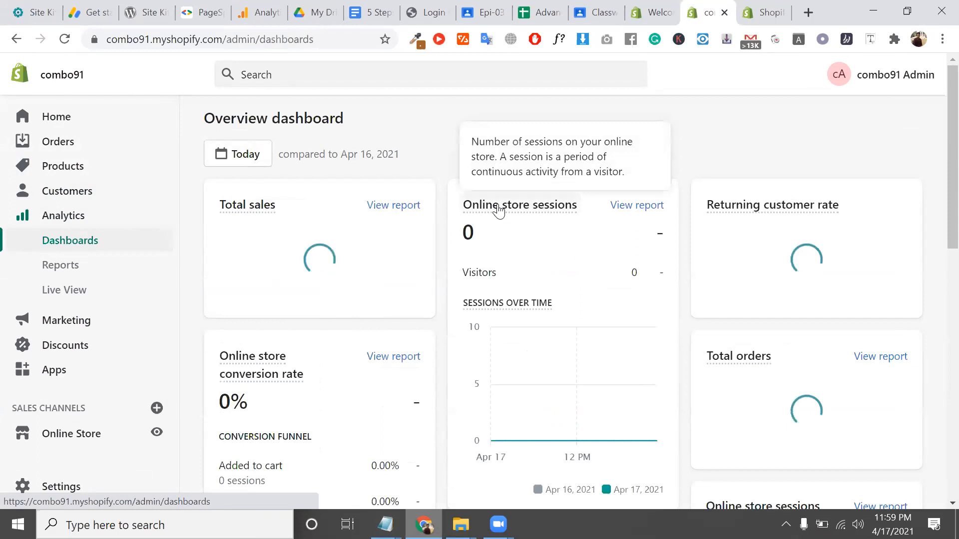
pyautogui.click(763, 12)
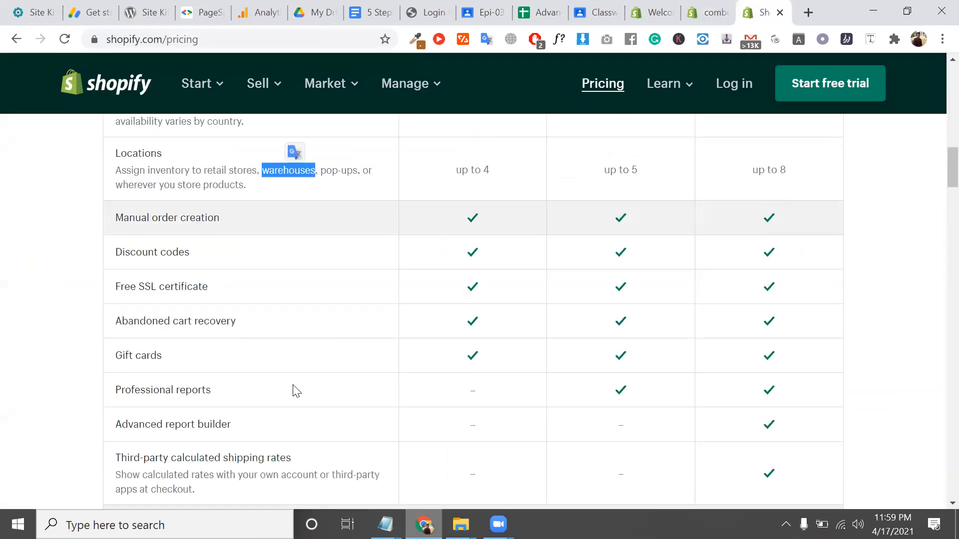
pyautogui.scroll(-1, 296, 391)
pyautogui.tripleClick(178, 360)
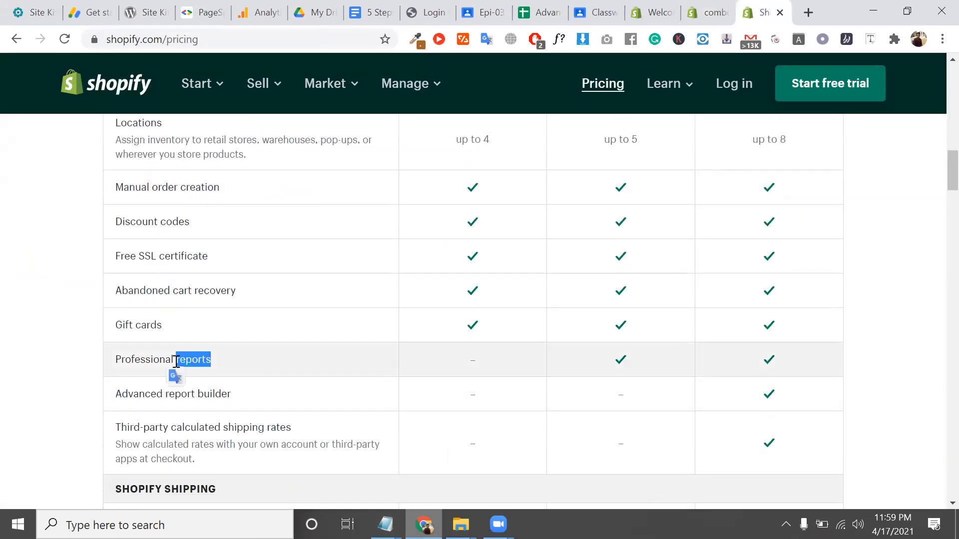
pyautogui.doubleClick(474, 360)
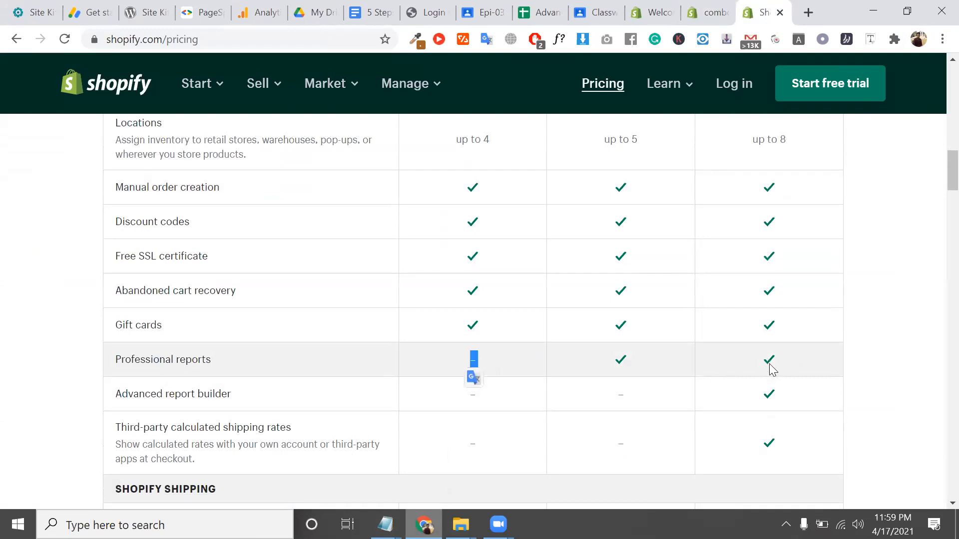
pyautogui.tripleClick(200, 366)
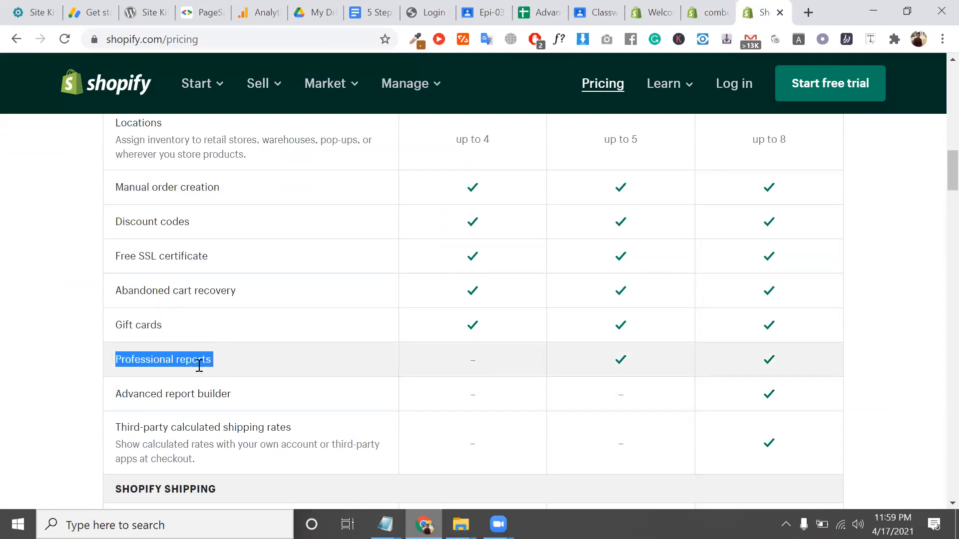
pyautogui.click(712, 10)
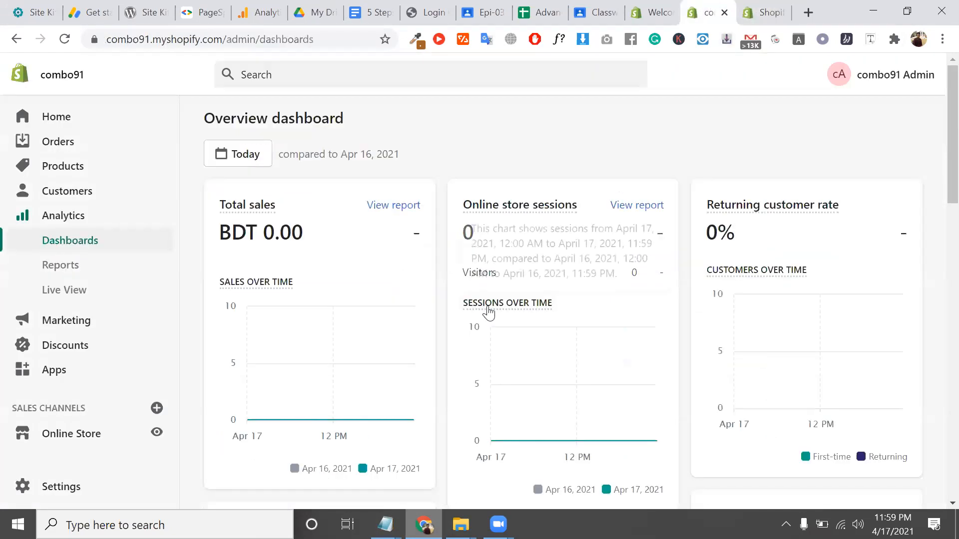
# Review the BDT 0.00 total sales and average order value cards
pyautogui.scroll(-15, 488, 312)
pyautogui.scroll(15, 689, 165)
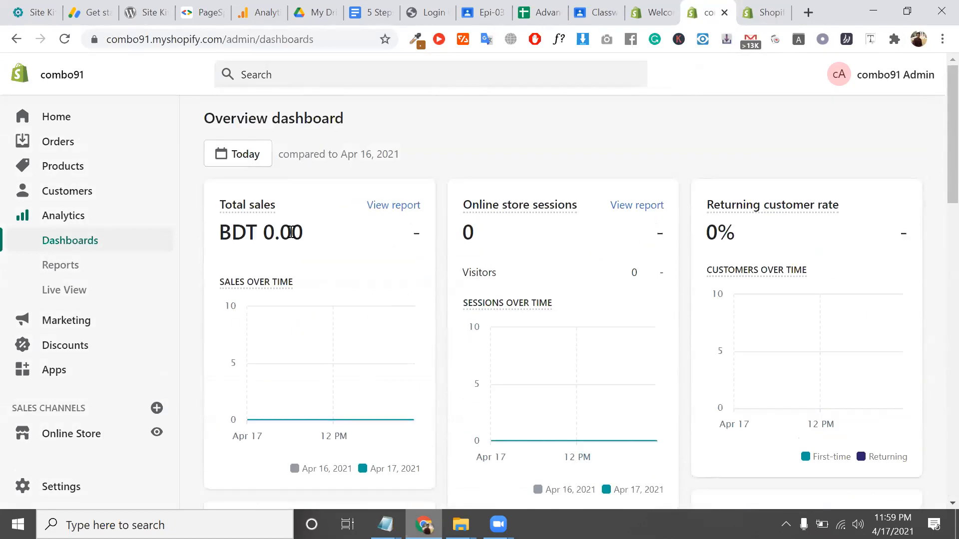
pyautogui.doubleClick(291, 232)
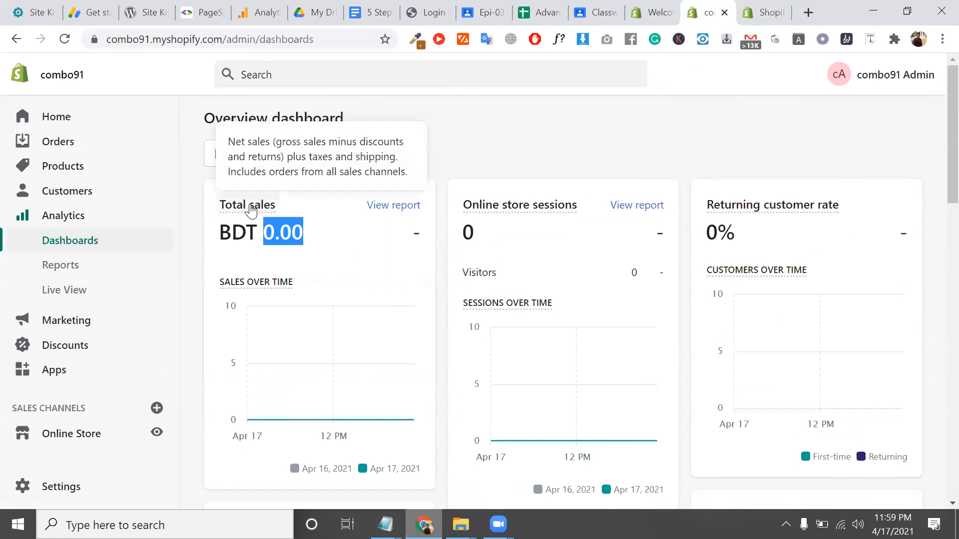
pyautogui.scroll(-5, 253, 209)
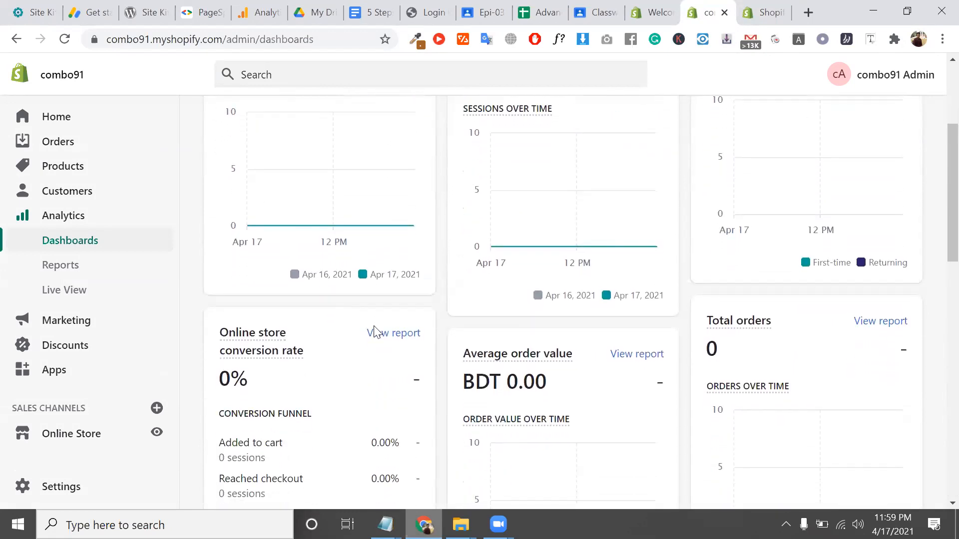
pyautogui.tripleClick(538, 348)
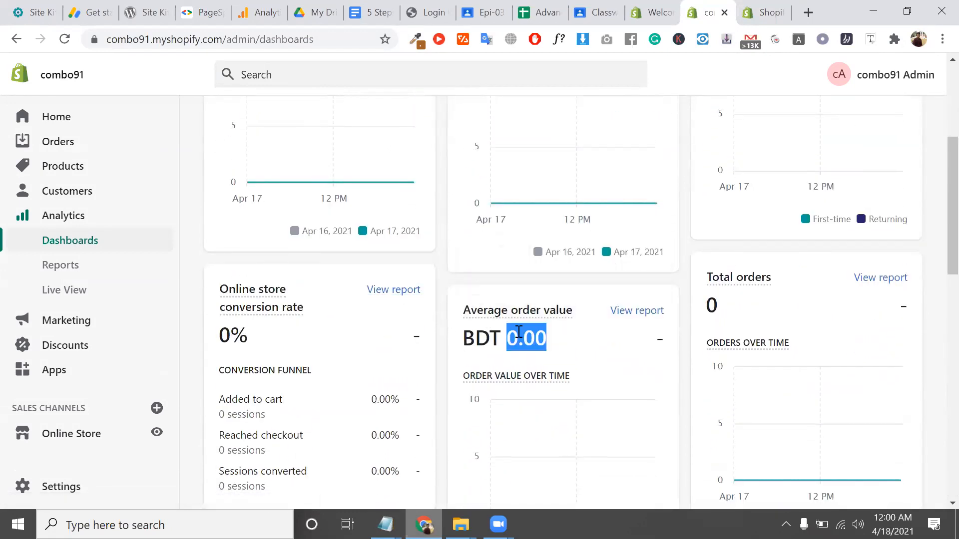
pyautogui.scroll(-7, 523, 348)
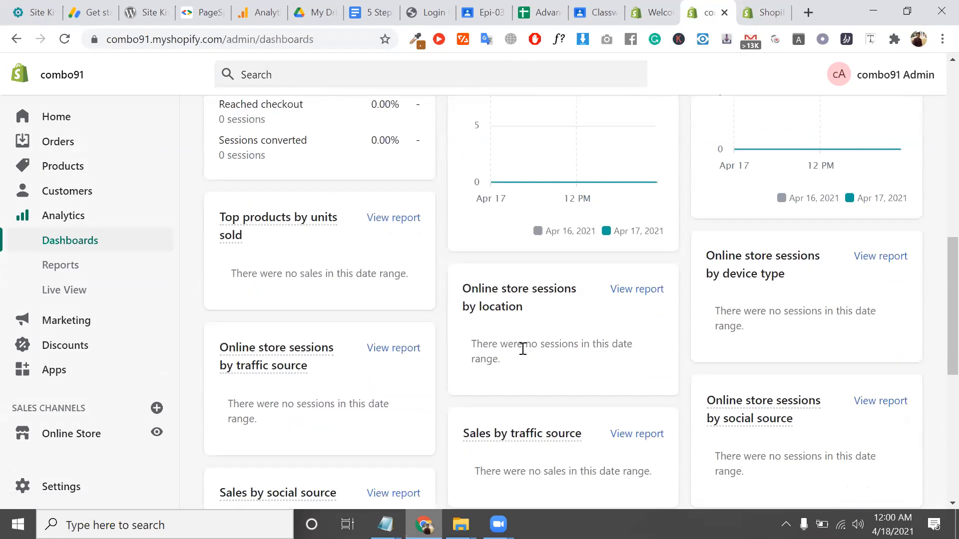
pyautogui.scroll(4, 292, 358)
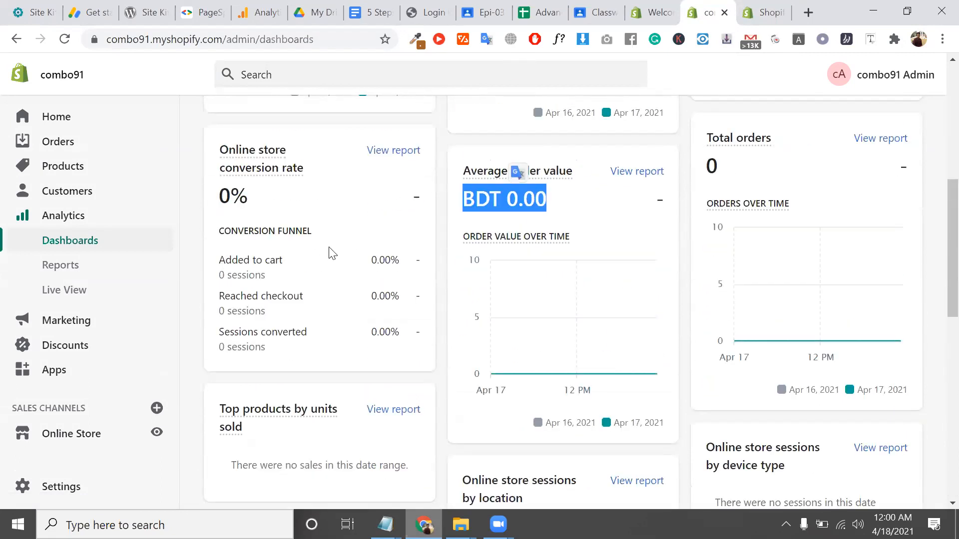
pyautogui.scroll(8, 330, 252)
# Scroll through the customers over time, returning customer rate and average order value report cards
pyautogui.moveTo(517, 217)
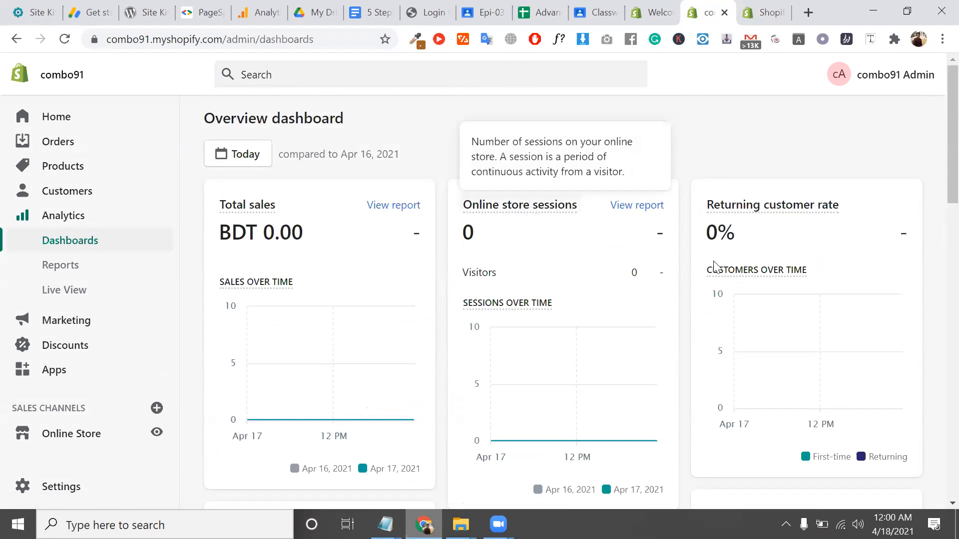
pyautogui.tripleClick(827, 276)
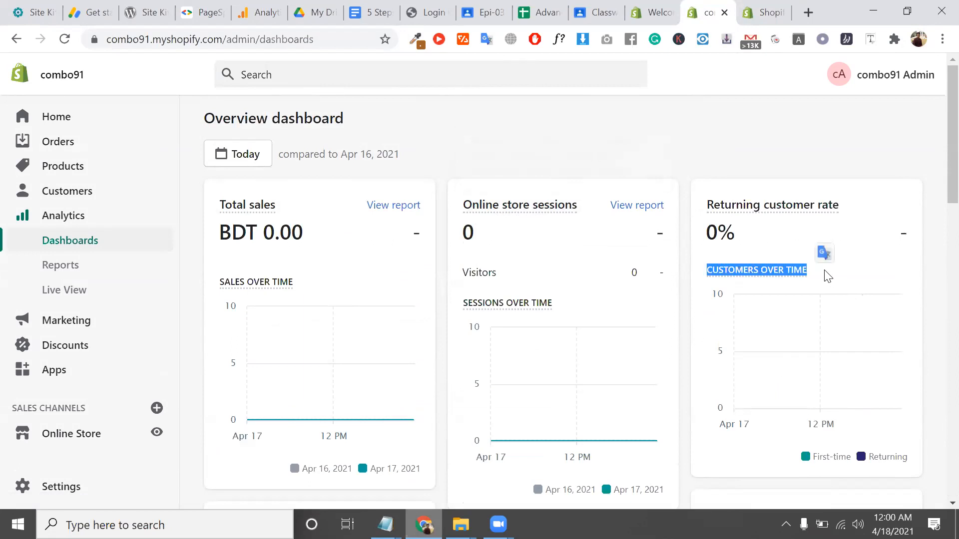
pyautogui.tripleClick(857, 207)
pyautogui.scroll(-6, 857, 207)
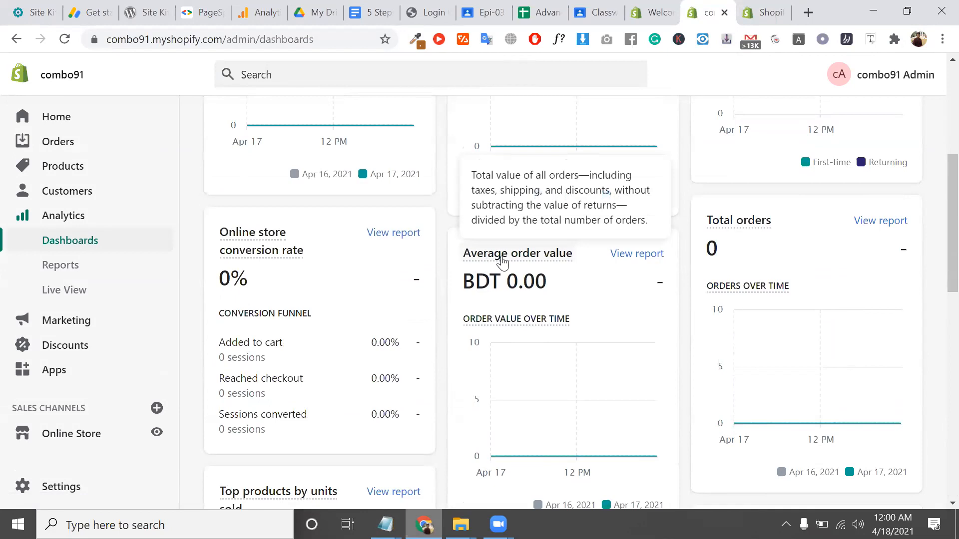
pyautogui.tripleClick(606, 255)
pyautogui.scroll(-1, 605, 257)
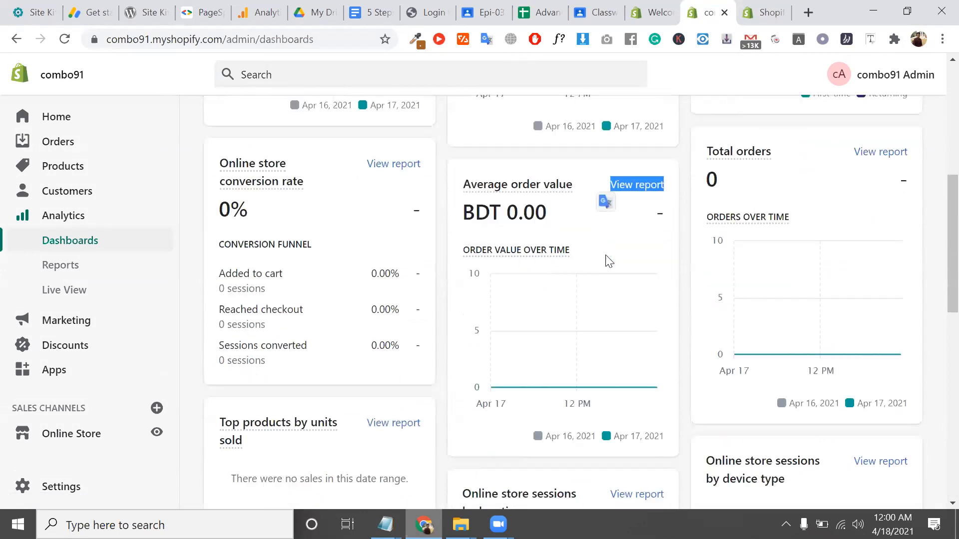
pyautogui.moveTo(547, 192)
pyautogui.scroll(-8, 548, 191)
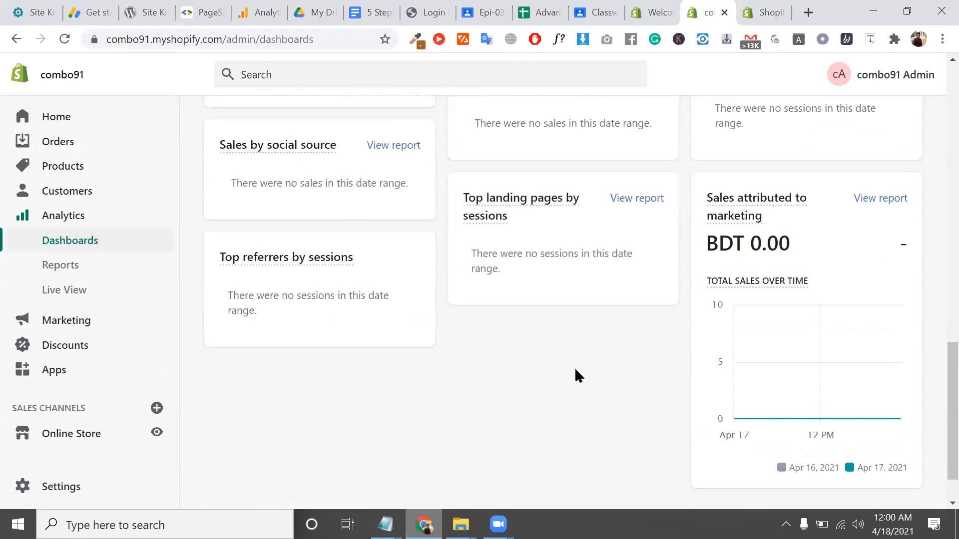
# Look through Reports, then open Live View with 0 visitors and zoom into the world globe
pyautogui.click(85, 272)
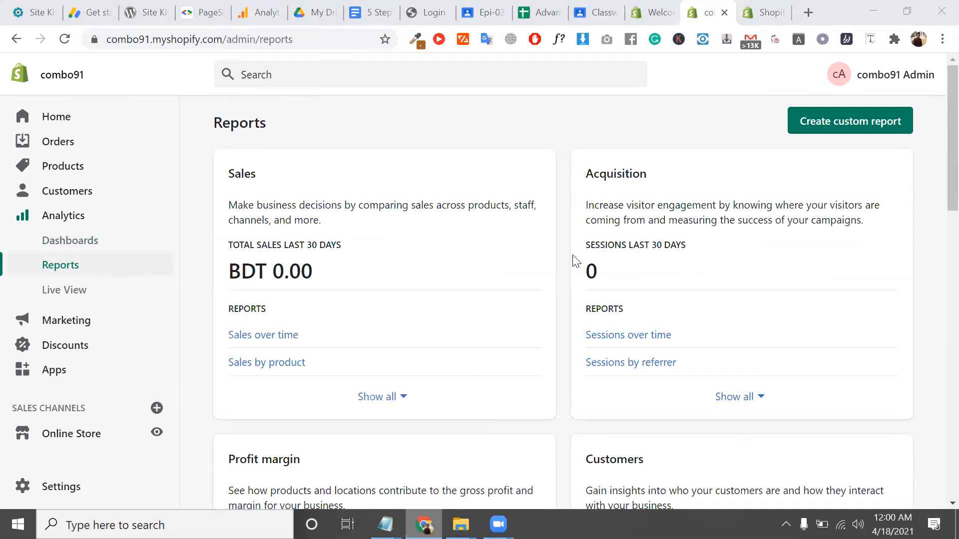
pyautogui.scroll(-10, 570, 283)
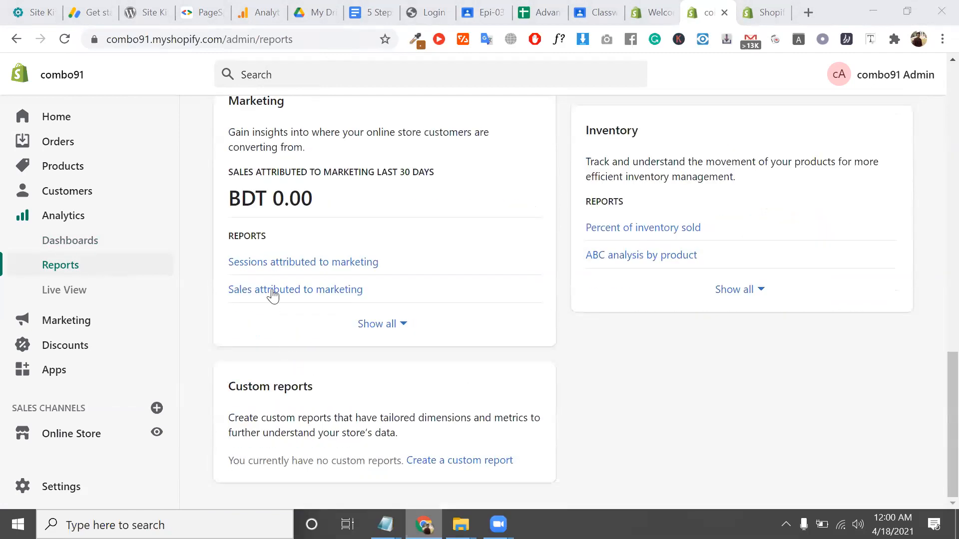
pyautogui.click(102, 303)
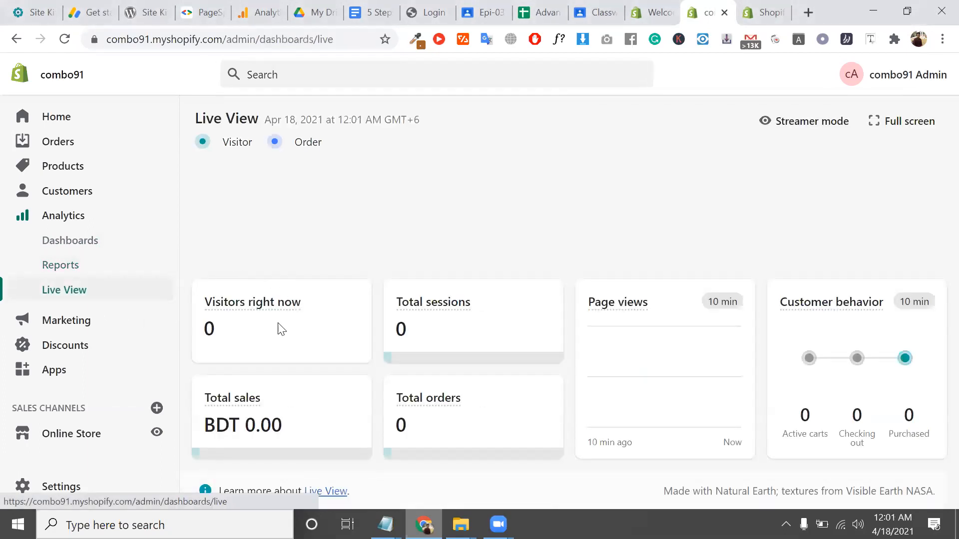
pyautogui.tripleClick(313, 311)
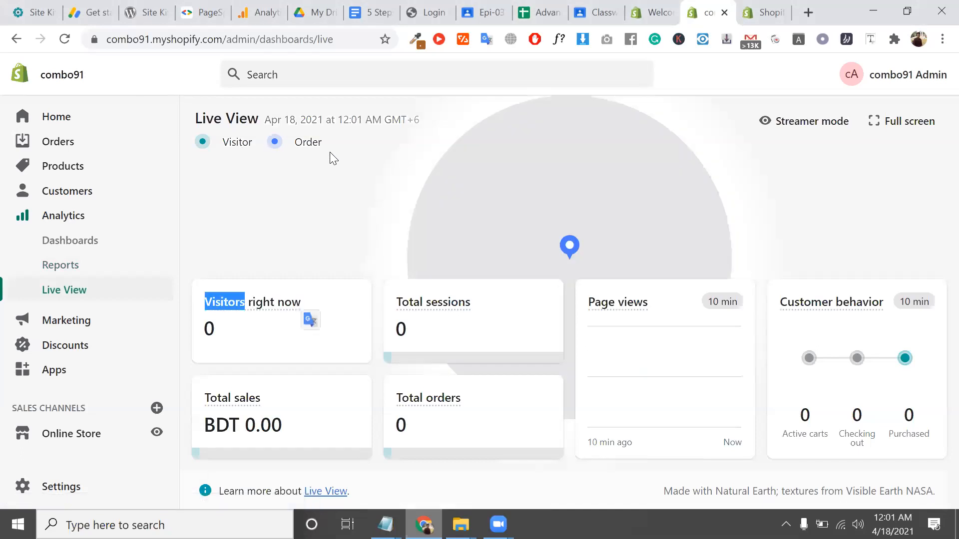
pyautogui.doubleClick(320, 142)
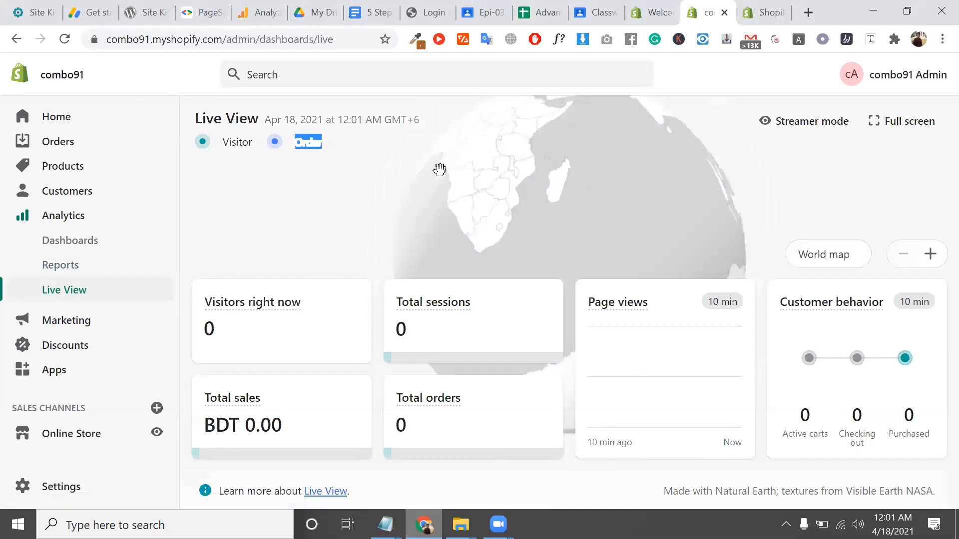
pyautogui.click(835, 255)
pyautogui.click(929, 254)
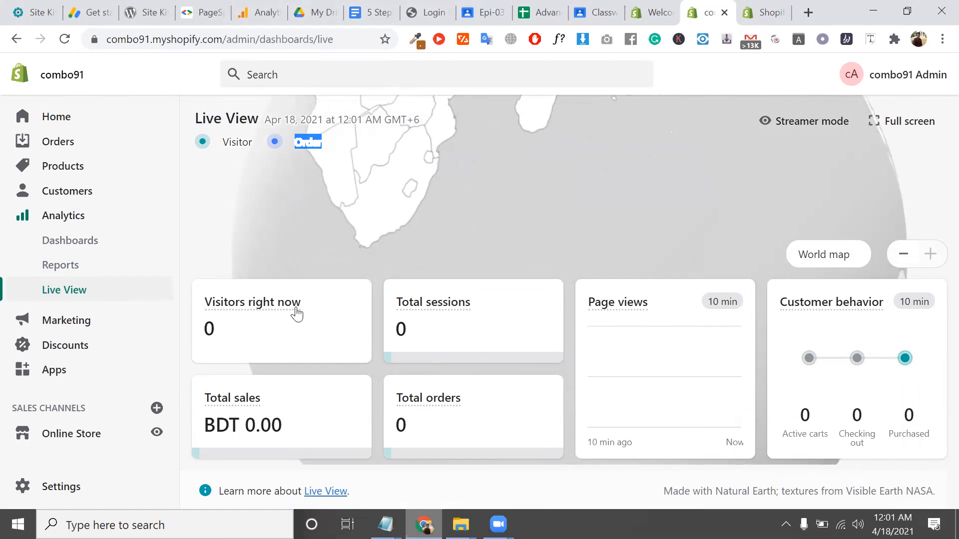
# Browse Marketing overview, Campaigns and Automations, then open the empty Discounts page
pyautogui.click(79, 320)
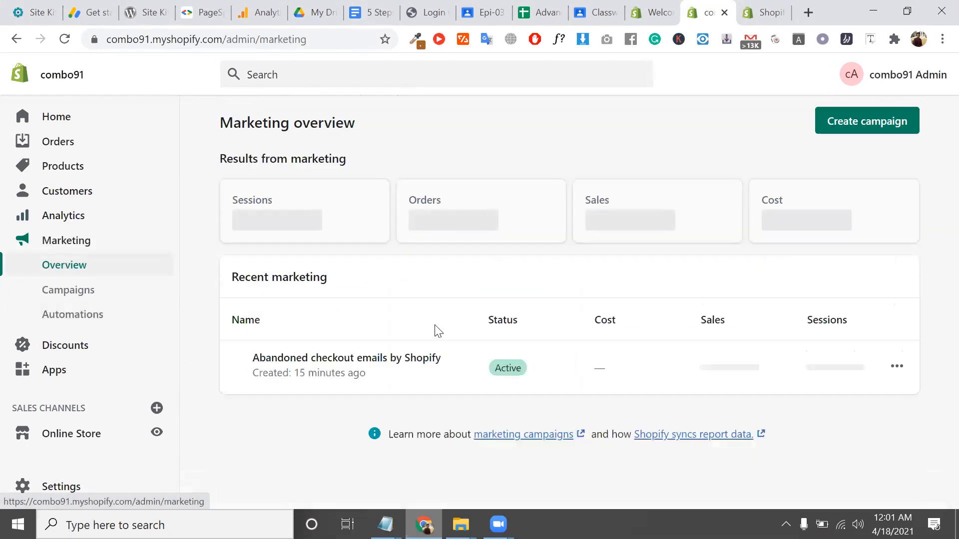
pyautogui.scroll(-3, 400, 344)
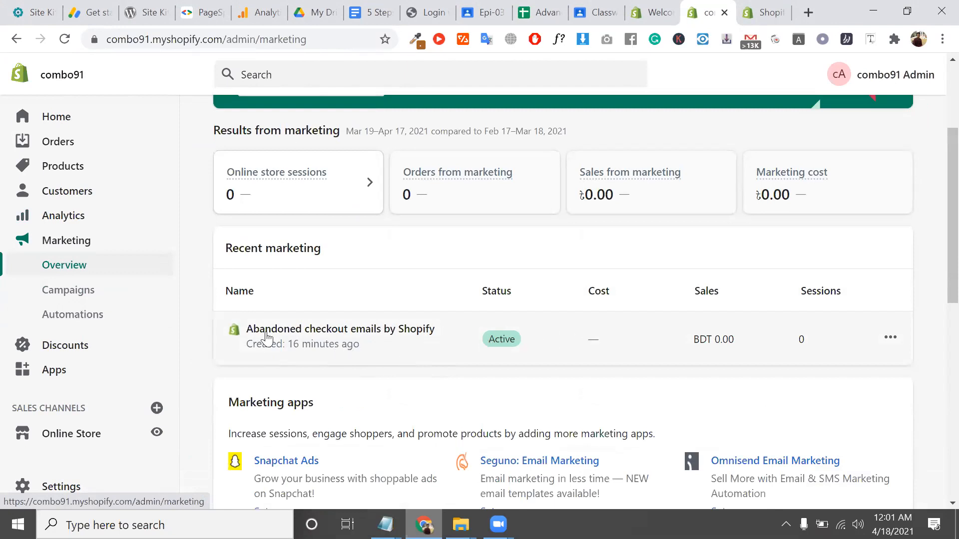
pyautogui.scroll(-3, 471, 309)
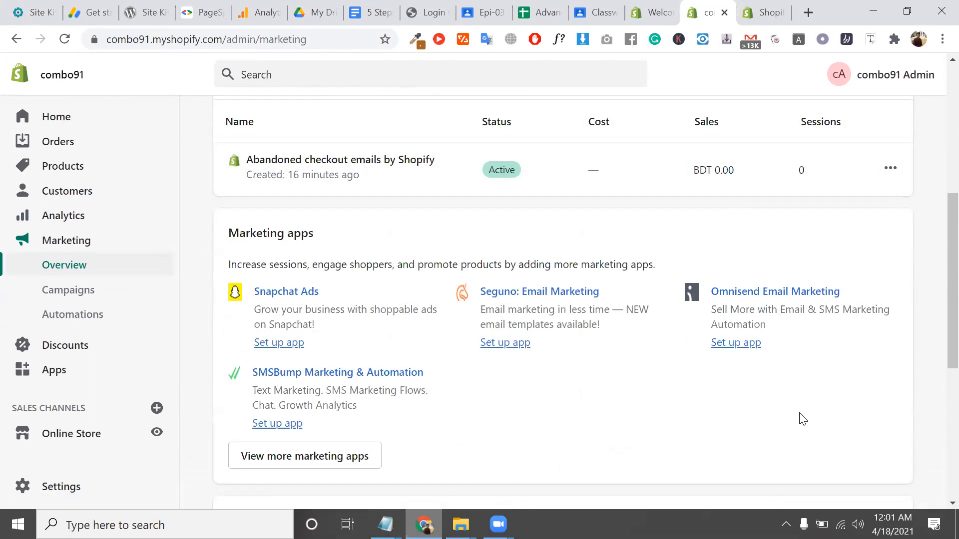
pyautogui.click(86, 292)
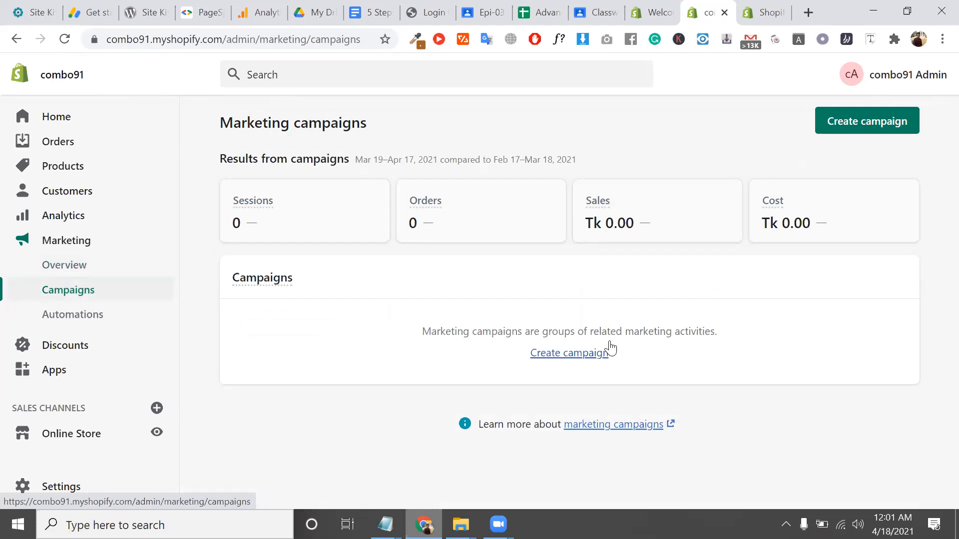
pyautogui.click(78, 330)
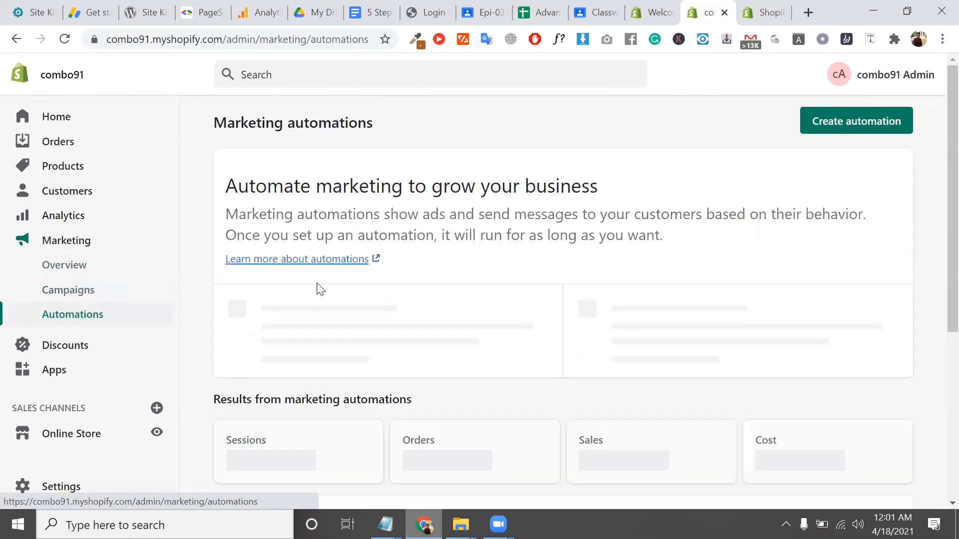
pyautogui.scroll(-5, 317, 381)
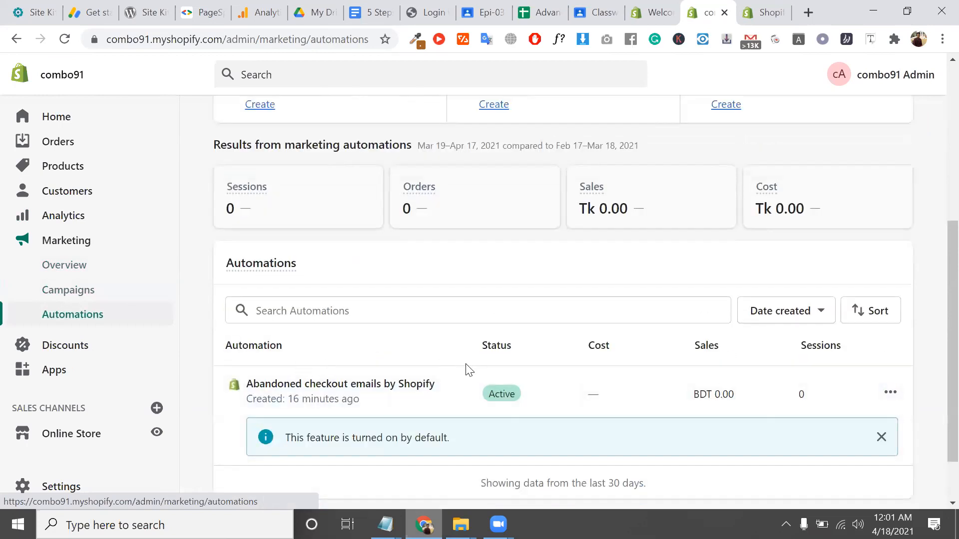
pyautogui.scroll(-2, 467, 368)
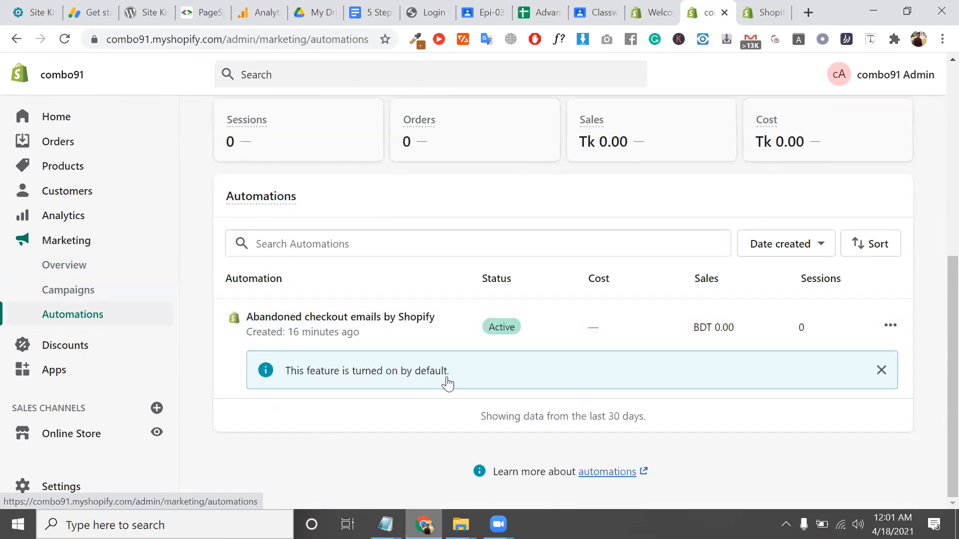
pyautogui.click(66, 345)
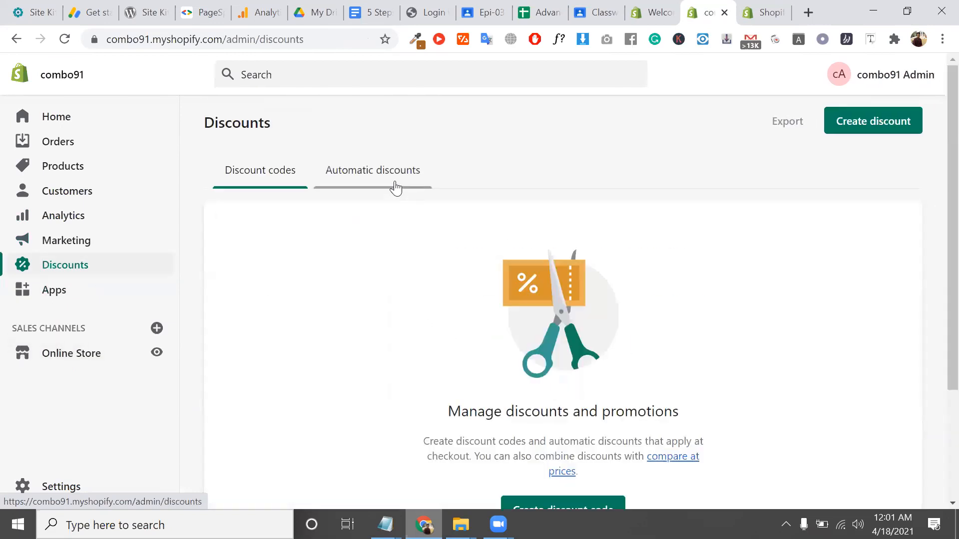
# Compare Automatic discounts and Discount codes, view Get customers apps, and open the App Store
pyautogui.click(395, 187)
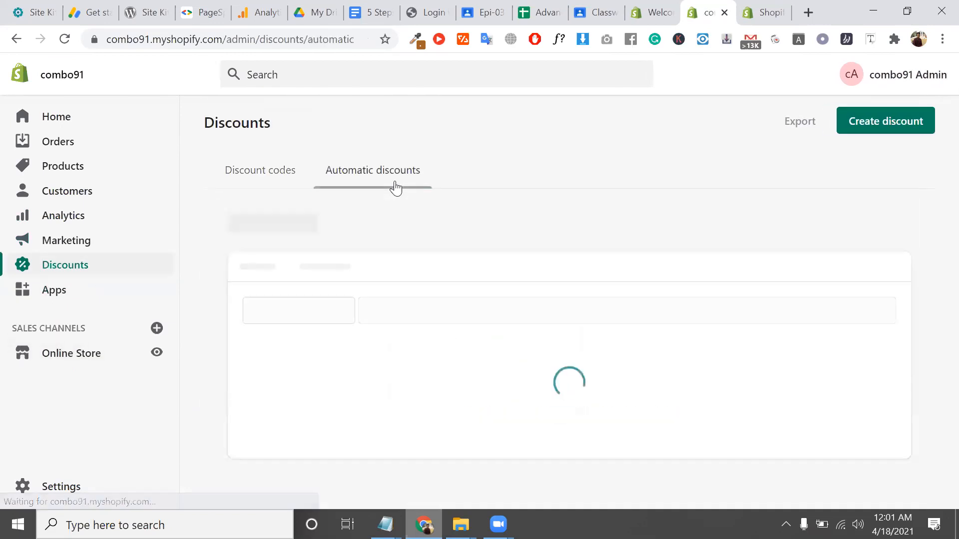
pyautogui.click(262, 185)
pyautogui.scroll(-3, 261, 186)
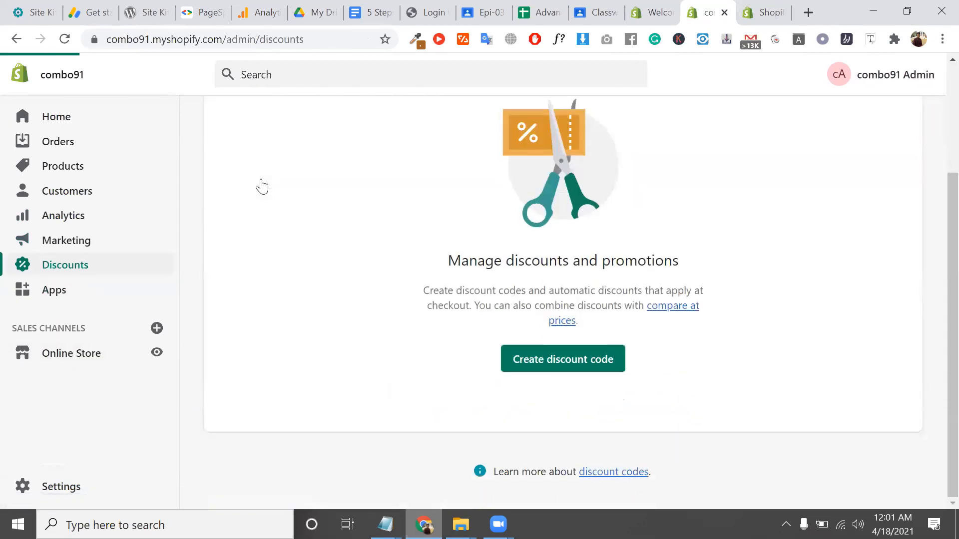
pyautogui.click(63, 299)
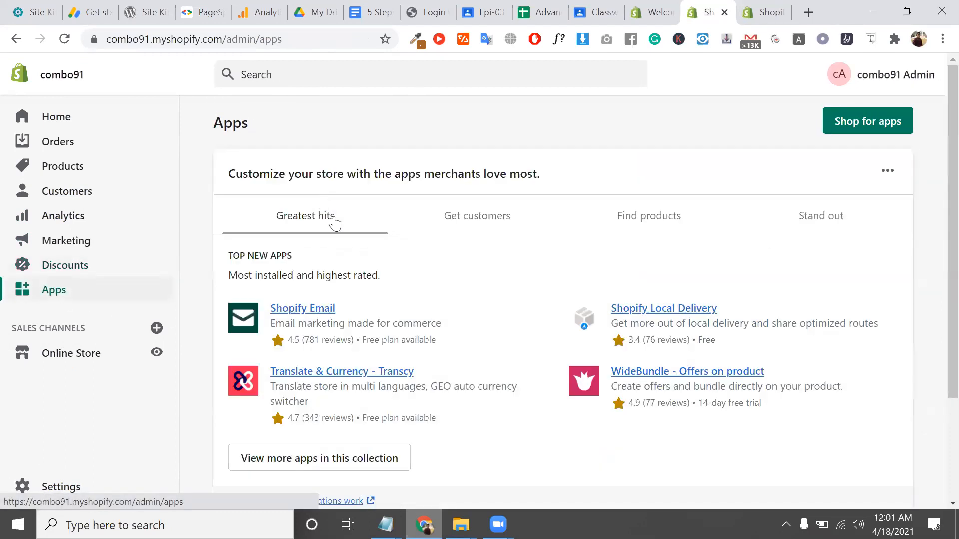
pyautogui.click(492, 228)
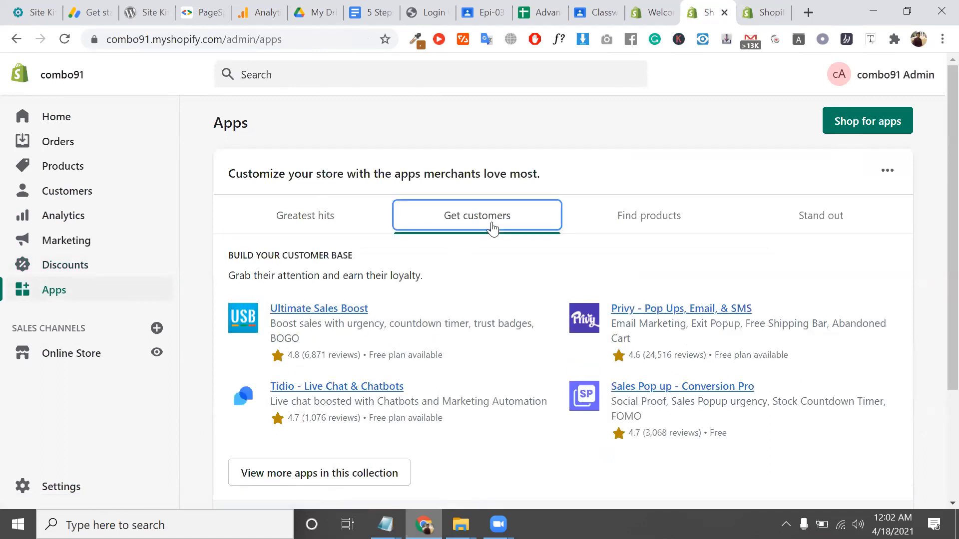
pyautogui.click(866, 126)
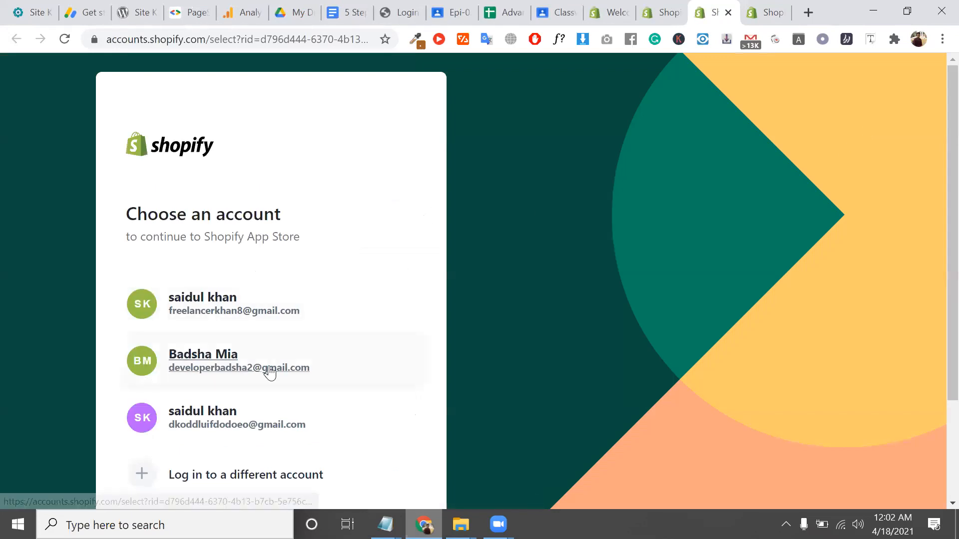
# Sign in to the App Store with the third listed account, then return to the admin Apps tab
pyautogui.scroll(-1, 270, 370)
pyautogui.click(298, 370)
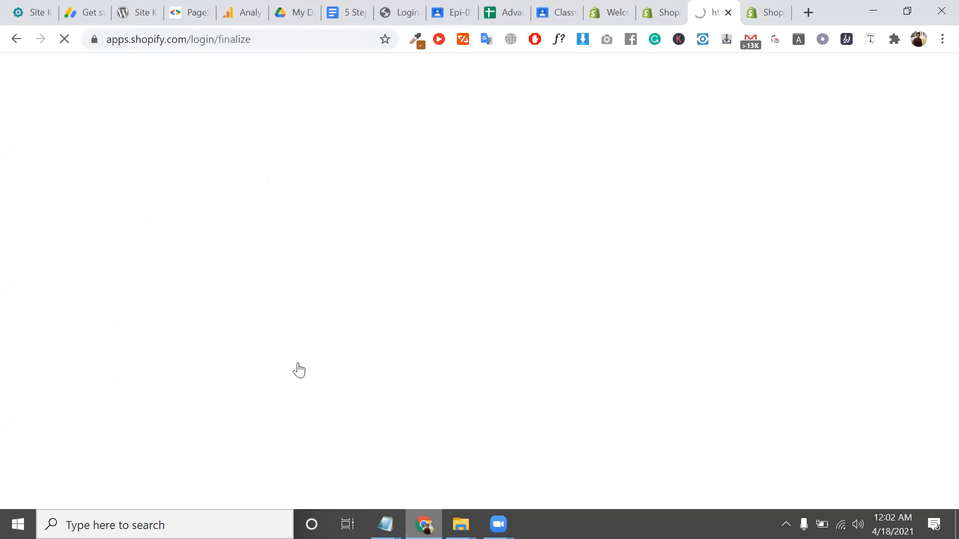
pyautogui.click(659, 6)
pyautogui.click(736, 7)
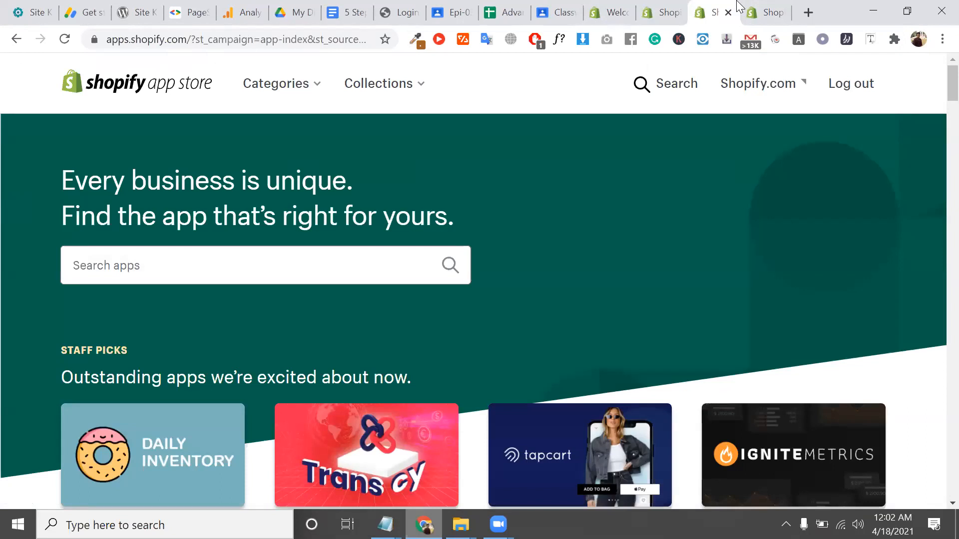
pyautogui.click(415, 401)
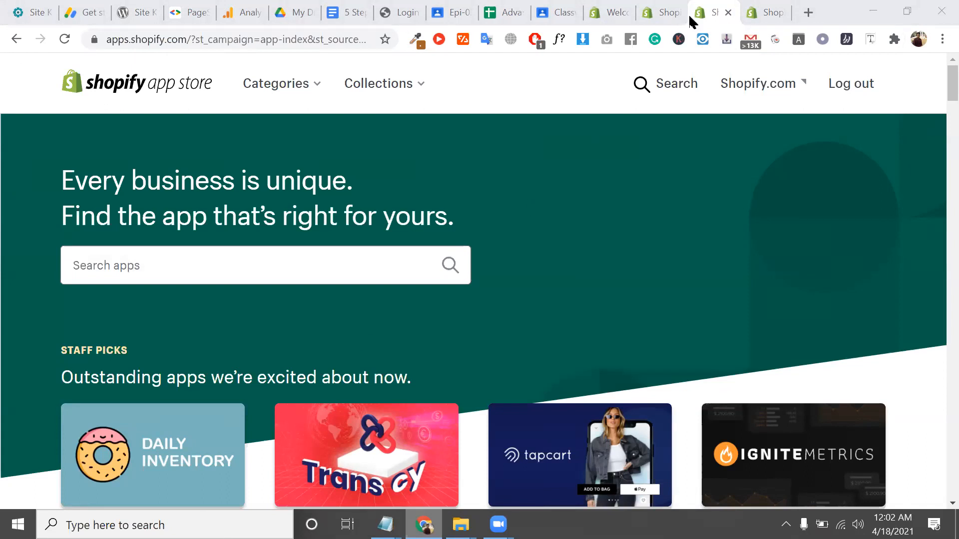
pyautogui.click(669, 9)
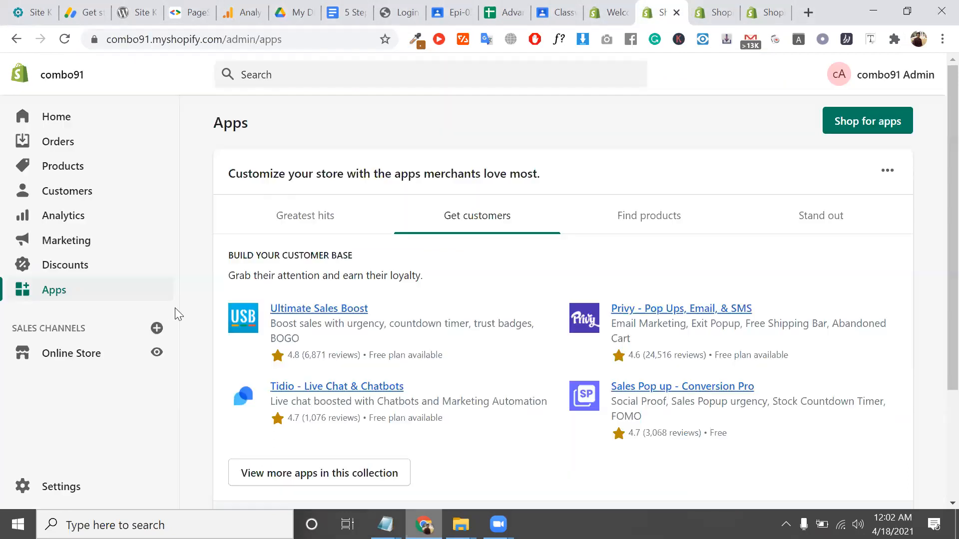
pyautogui.click(156, 328)
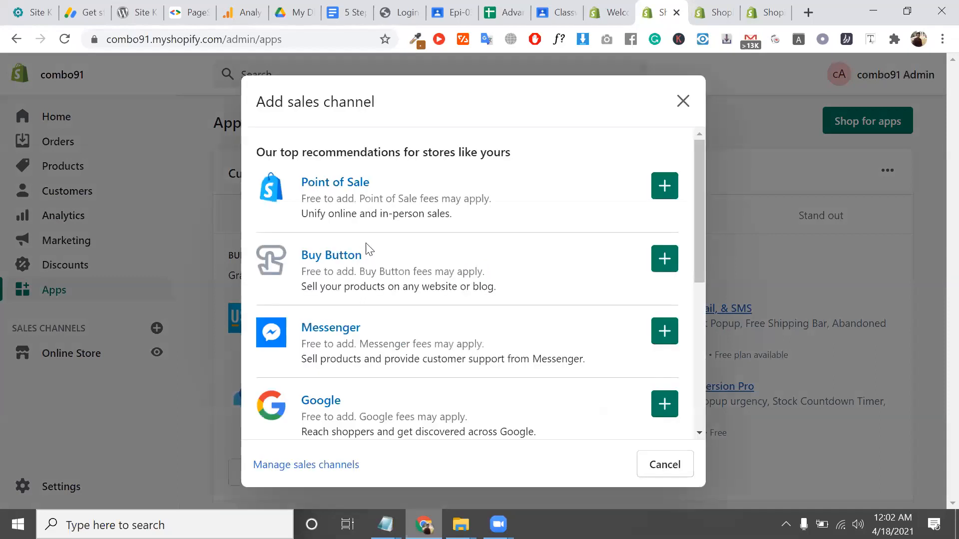
pyautogui.scroll(-2, 353, 181)
pyautogui.scroll(2, 353, 181)
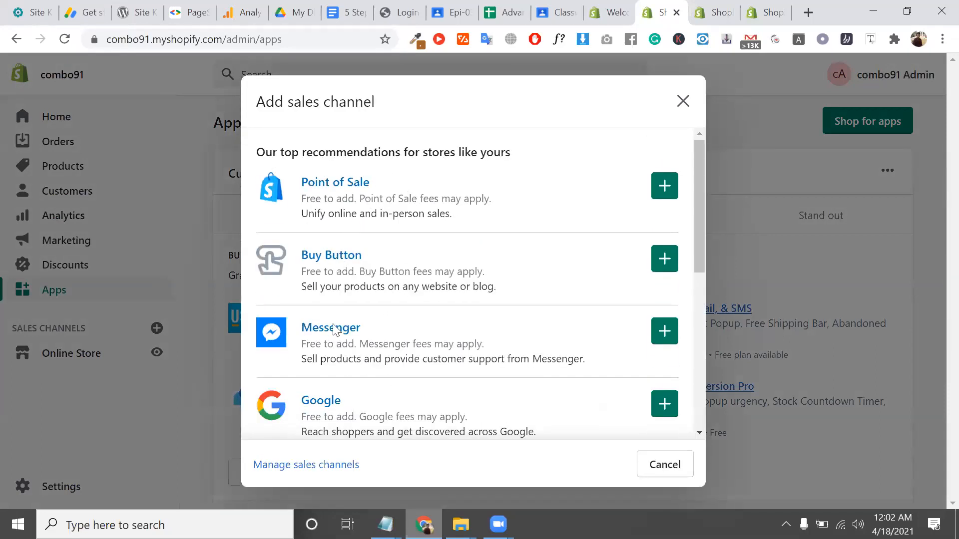
pyautogui.scroll(-4, 332, 341)
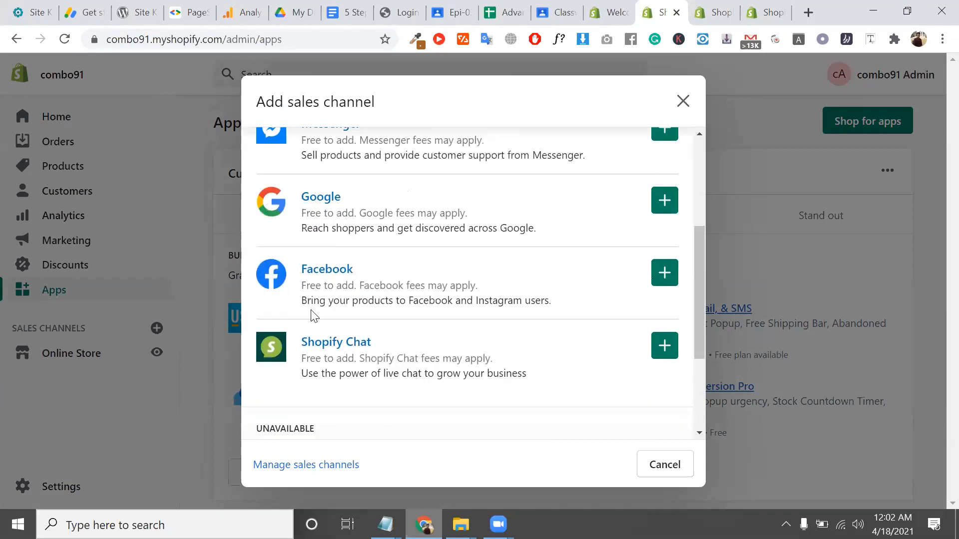
pyautogui.scroll(-3, 322, 312)
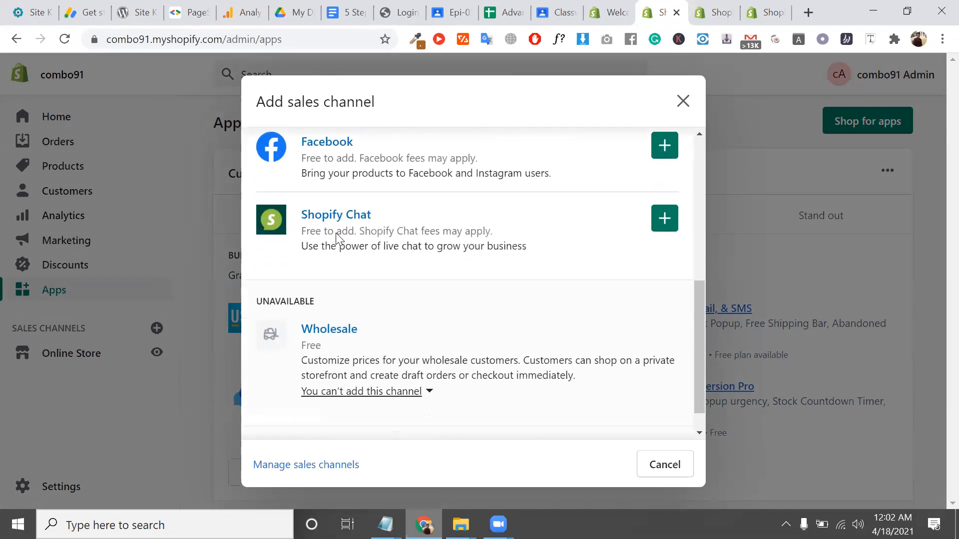
pyautogui.scroll(-1, 335, 238)
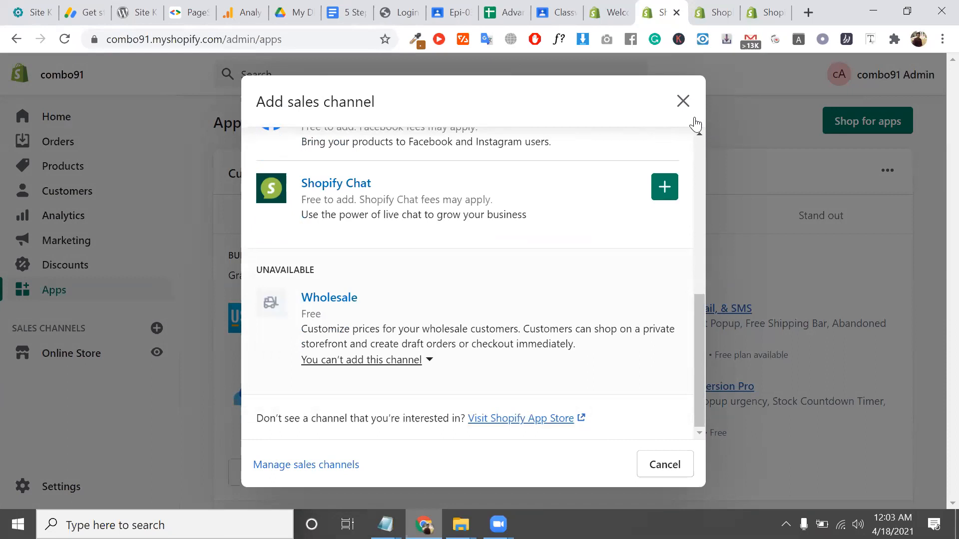
pyautogui.click(682, 101)
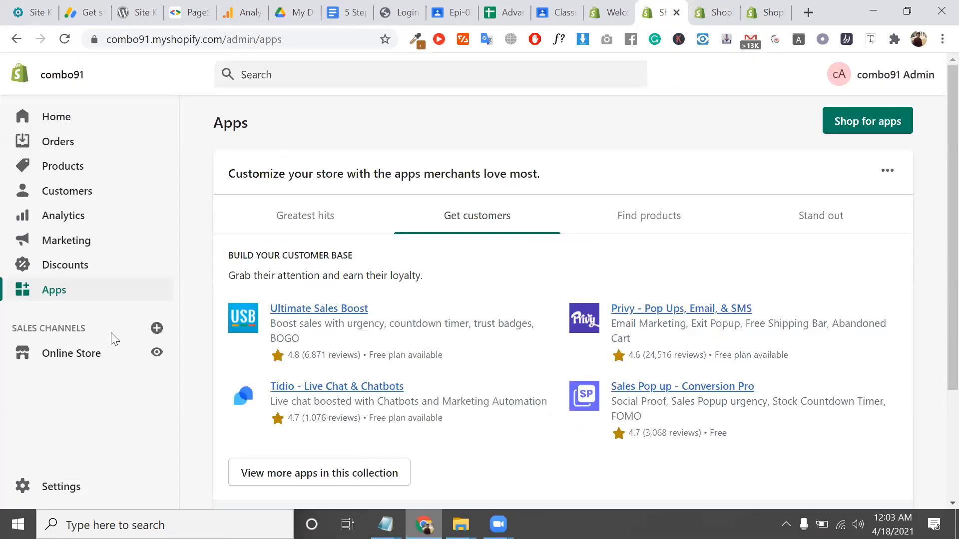
# Open Online Store Themes and check the Debut theme and its unavailable speed score
pyautogui.click(65, 366)
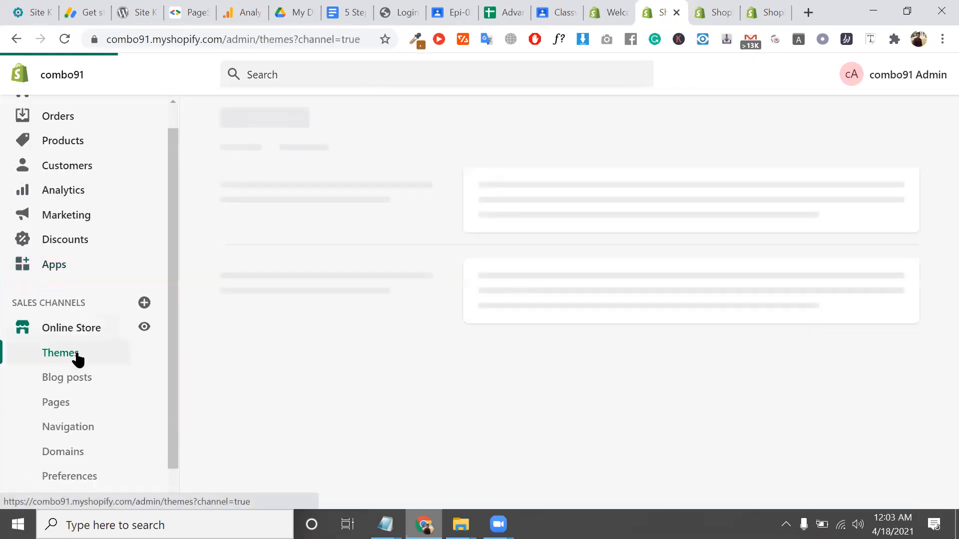
pyautogui.scroll(-1, 78, 360)
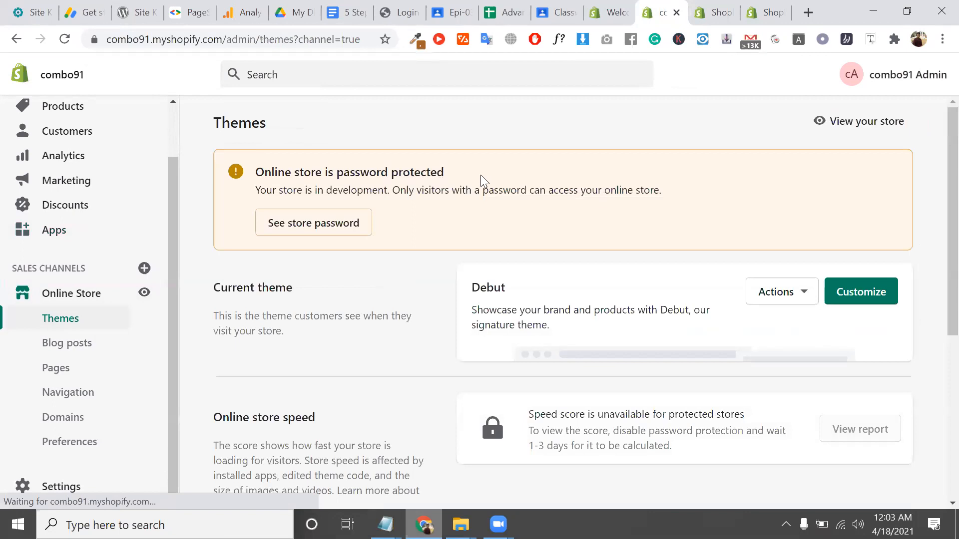
pyautogui.doubleClick(488, 286)
pyautogui.scroll(-6, 489, 287)
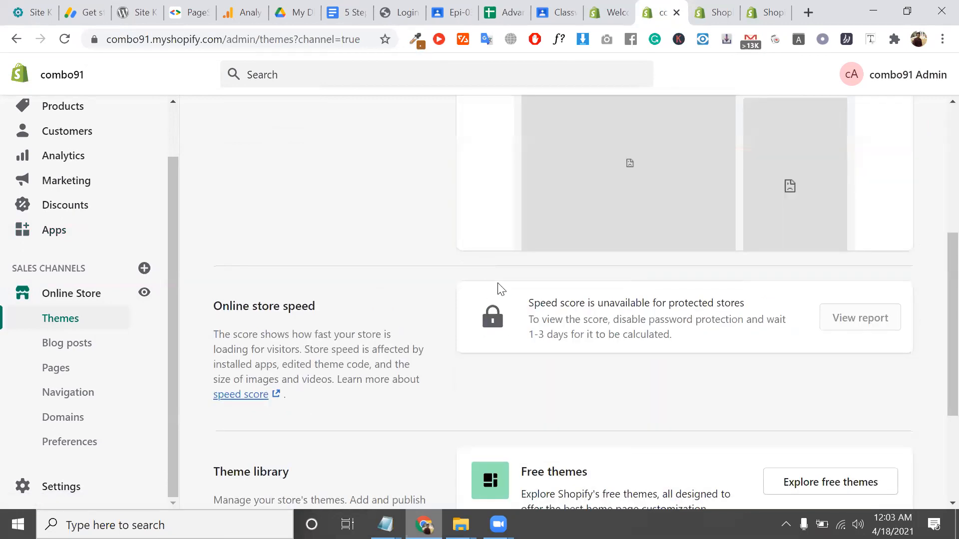
pyautogui.tripleClick(562, 301)
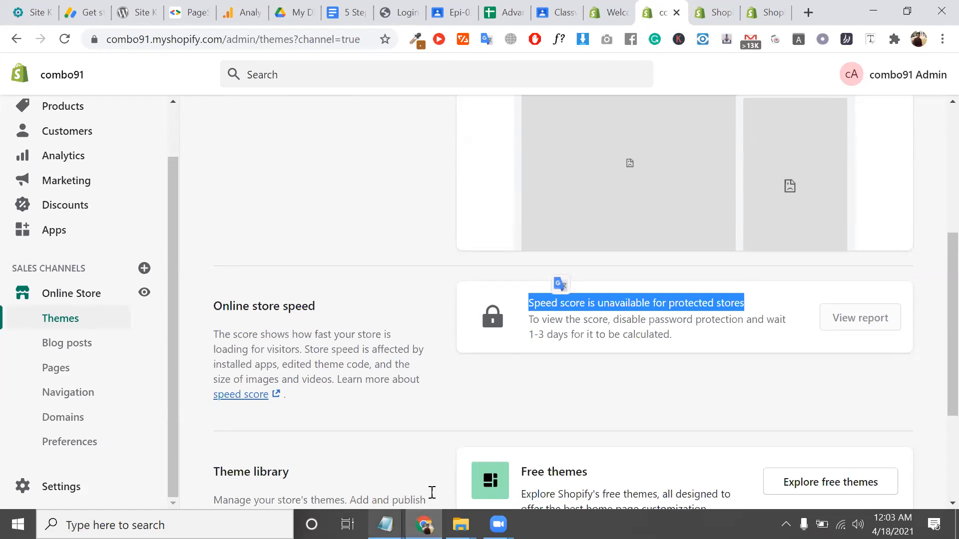
# Correct the mistyped 'as gig' and enter turbo on the line below ramdan
pyautogui.moveTo(385, 525)
pyautogui.click(489, 487)
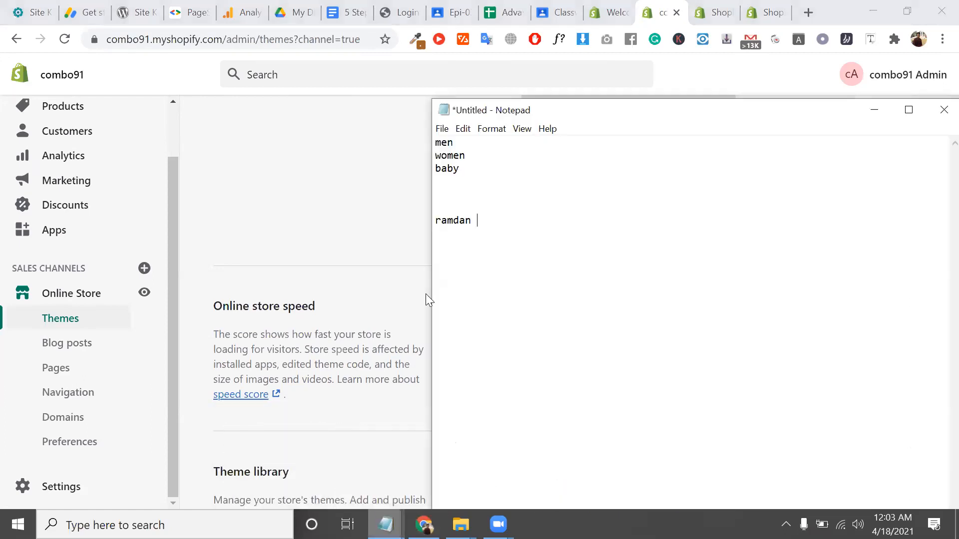
pyautogui.write('as gig')
pyautogui.press('BackSpace')
pyautogui.press('BackSpace')
pyautogui.press('BackSpace')
pyautogui.press('BackSpace')
pyautogui.press('BackSpace')
pyautogui.press('BackSpace')
pyautogui.write('turbo')
# Search for the Turbo Shopify theme and open its Out of the Sandbox page
pyautogui.click(805, 17)
pyautogui.write('tu')
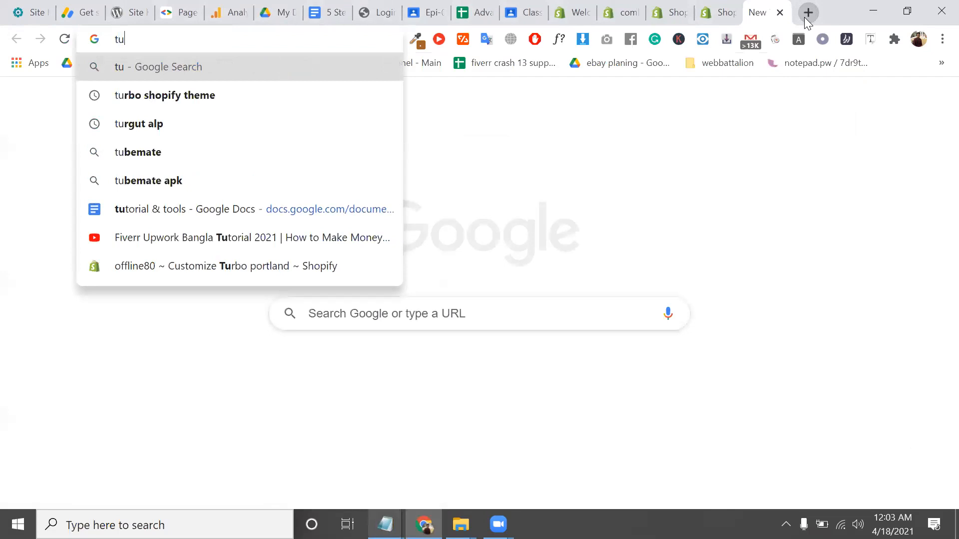
pyautogui.write('rbo')
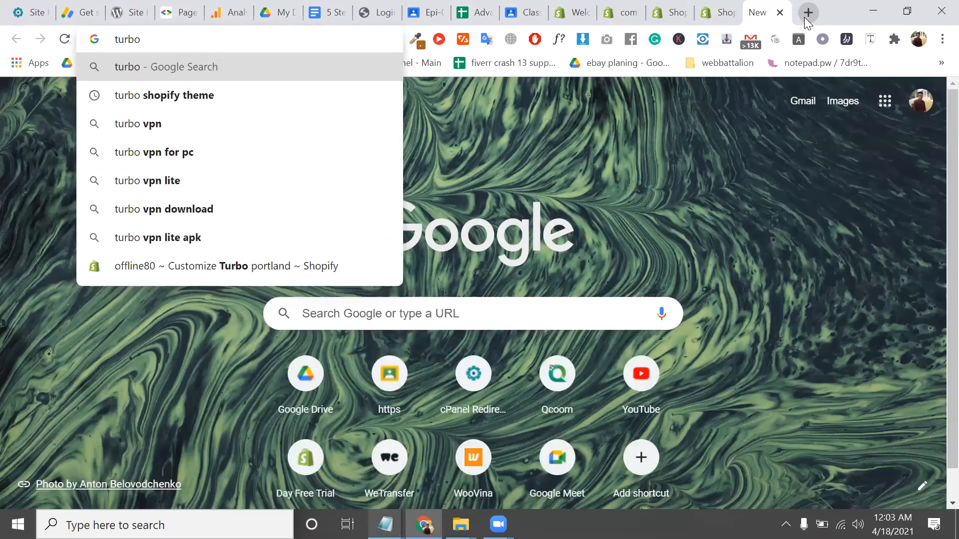
pyautogui.press('Down')
pyautogui.press('Return')
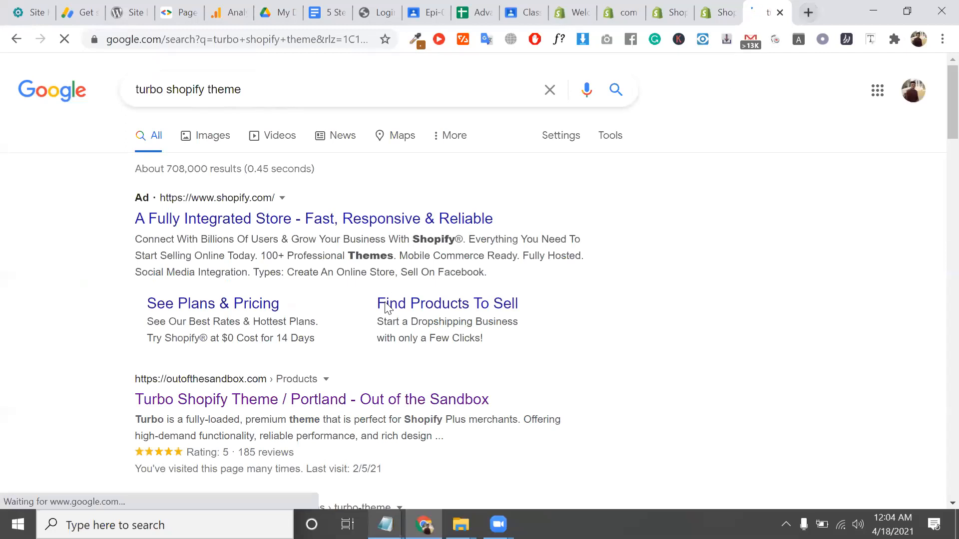
pyautogui.click(346, 396)
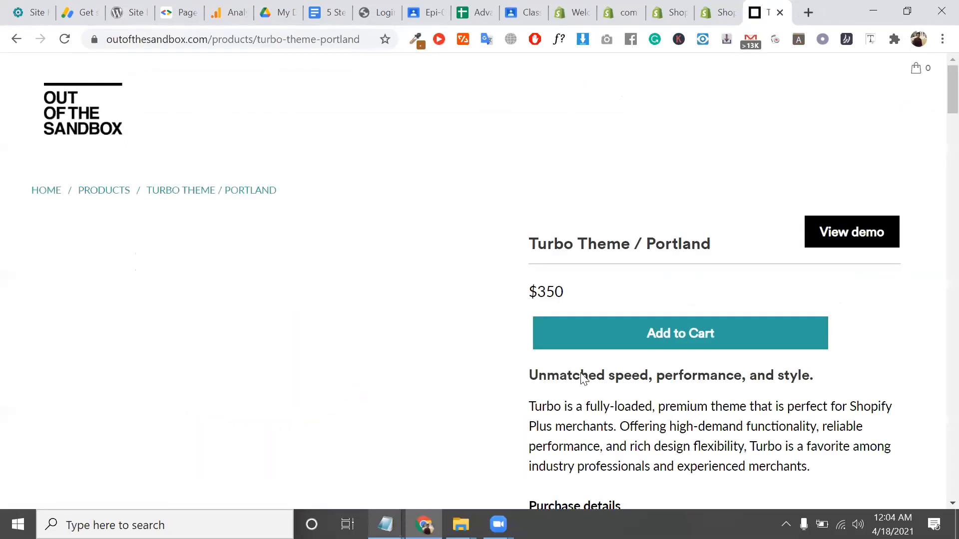
pyautogui.scroll(-8, 546, 294)
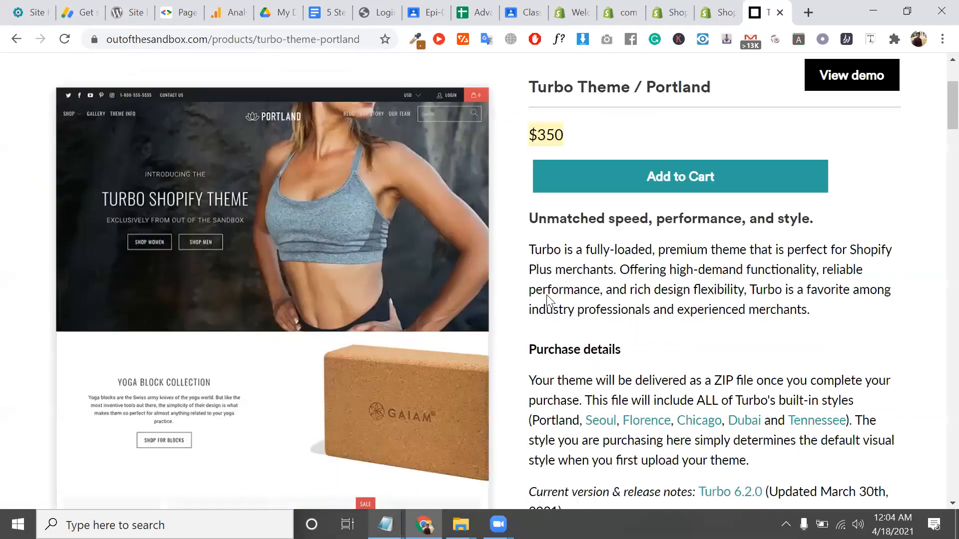
pyautogui.scroll(8, 545, 292)
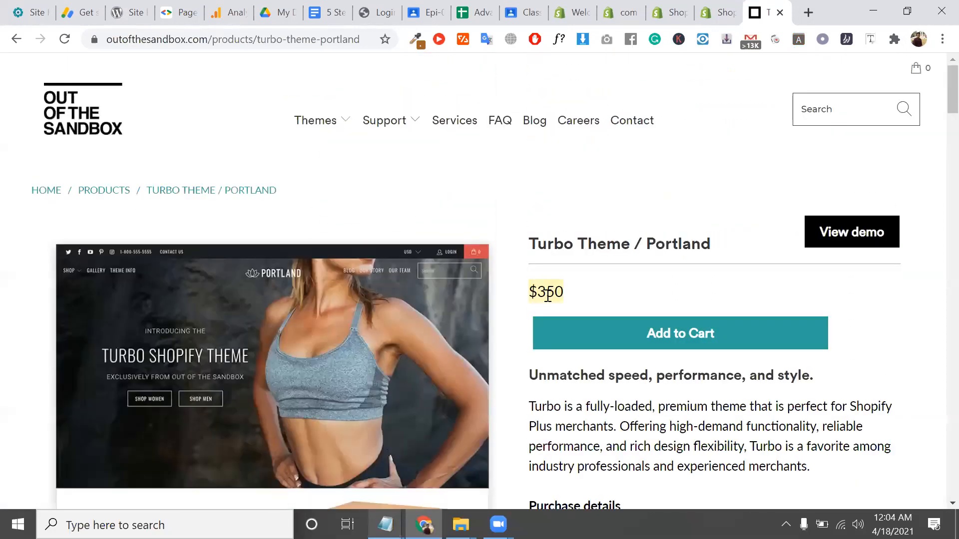
# Open the Turbo Portland live demo, close the product page, and browse to the footer past the newsletter popup
pyautogui.click(836, 231)
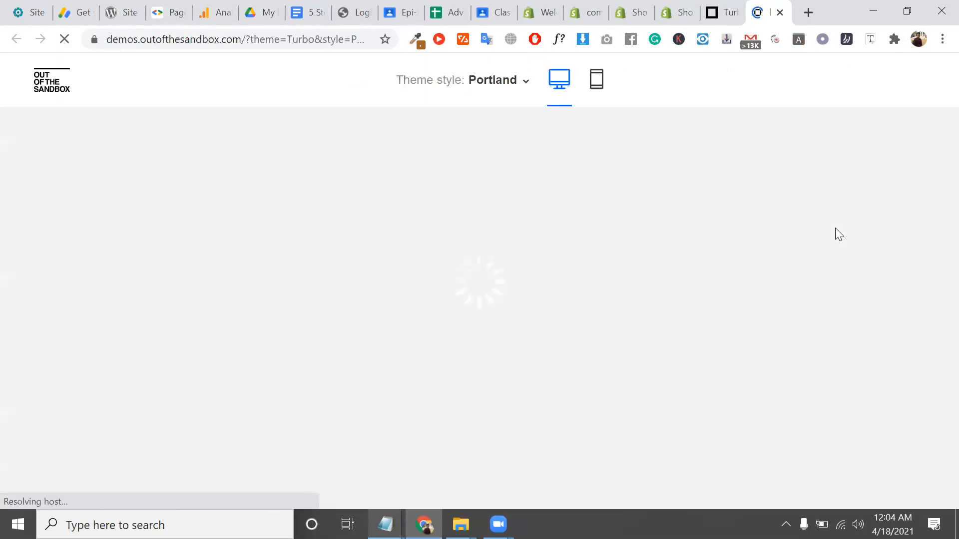
pyautogui.click(740, 13)
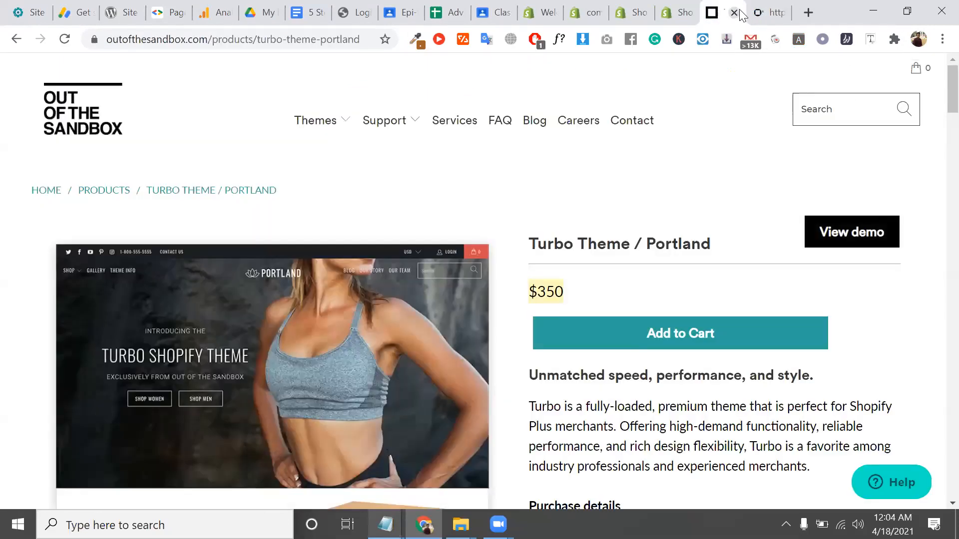
pyautogui.click(734, 12)
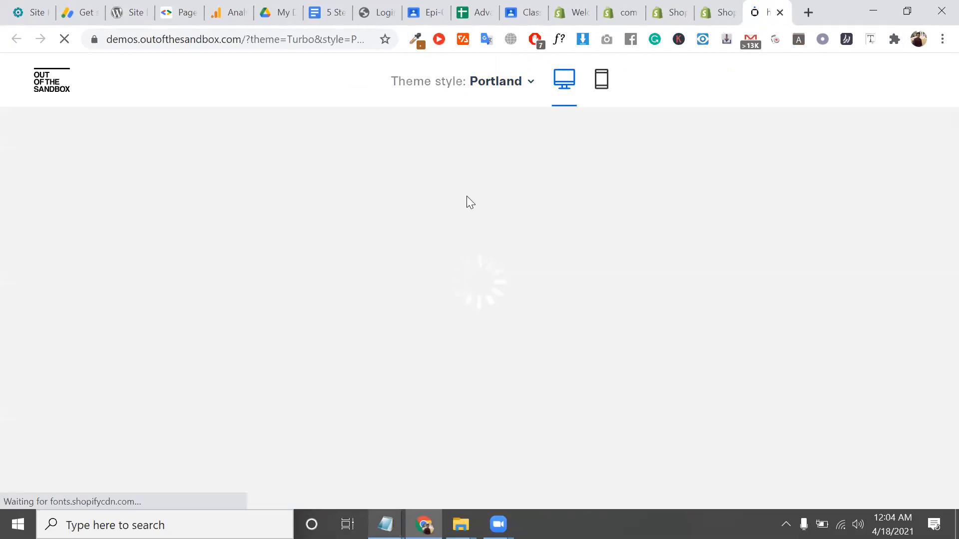
pyautogui.scroll(-5, 558, 362)
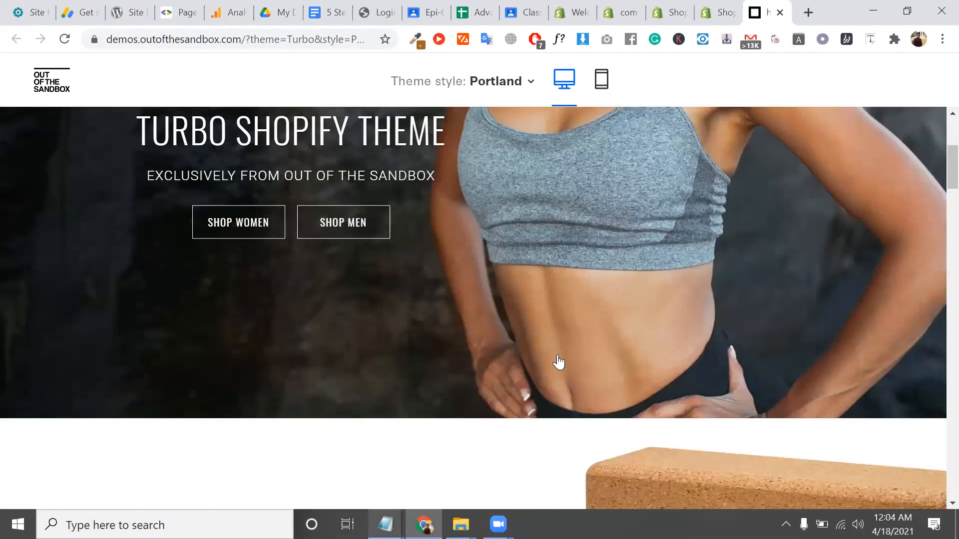
pyautogui.scroll(-20, 559, 362)
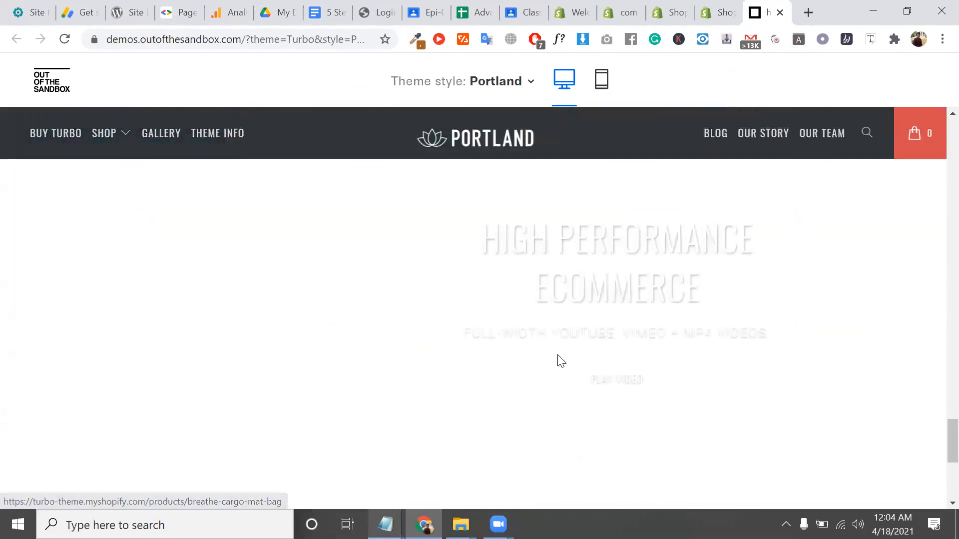
pyautogui.scroll(-5, 559, 360)
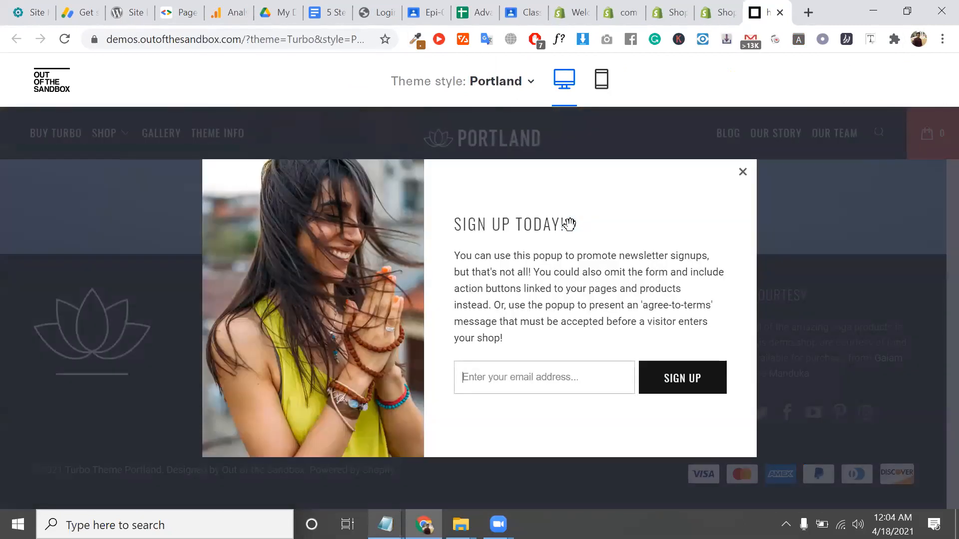
pyautogui.click(744, 174)
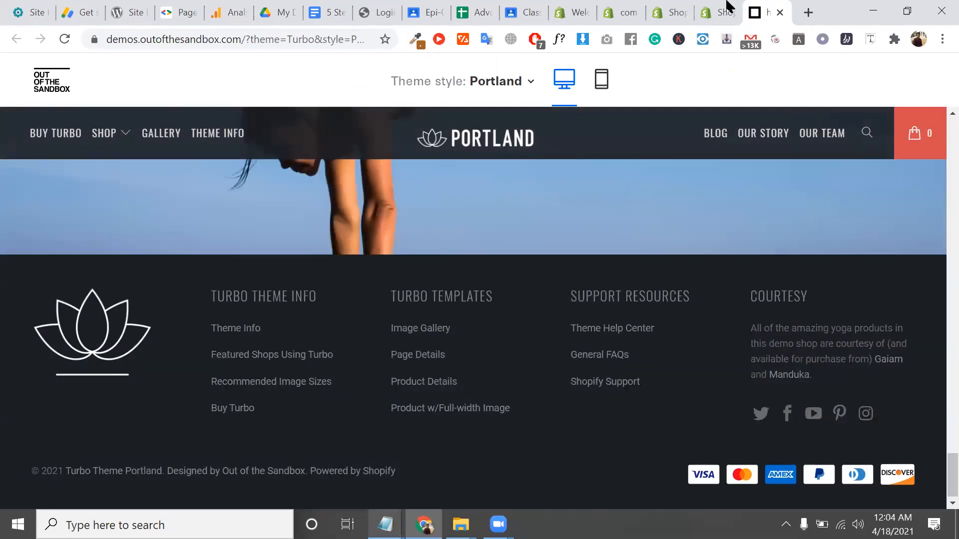
# Close the Shopify pricing and App Store tabs
pyautogui.click(728, 6)
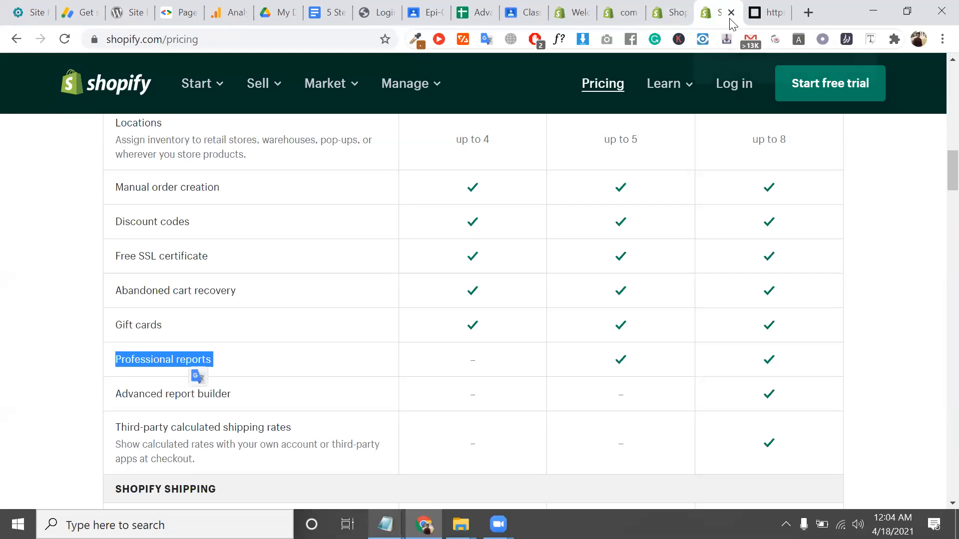
pyautogui.click(731, 12)
pyautogui.click(661, 9)
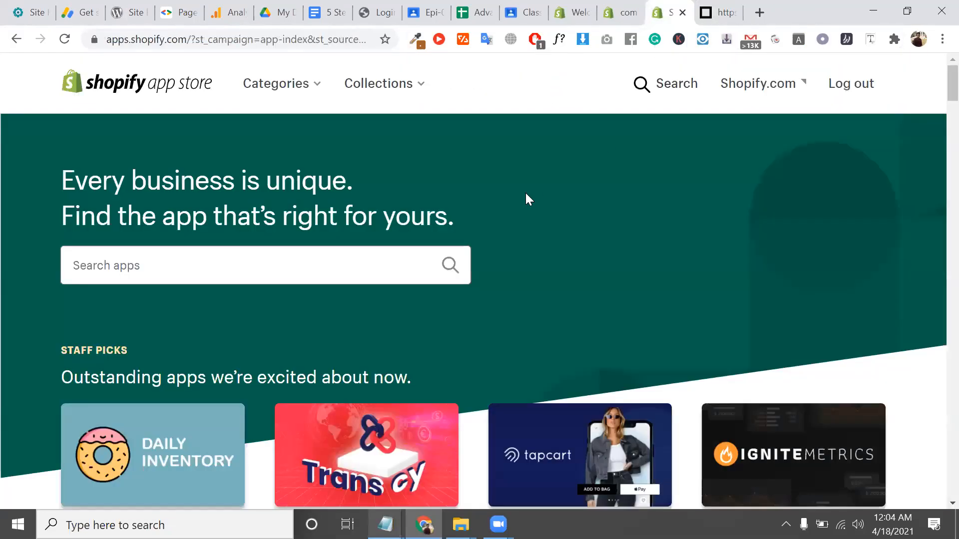
pyautogui.click(682, 12)
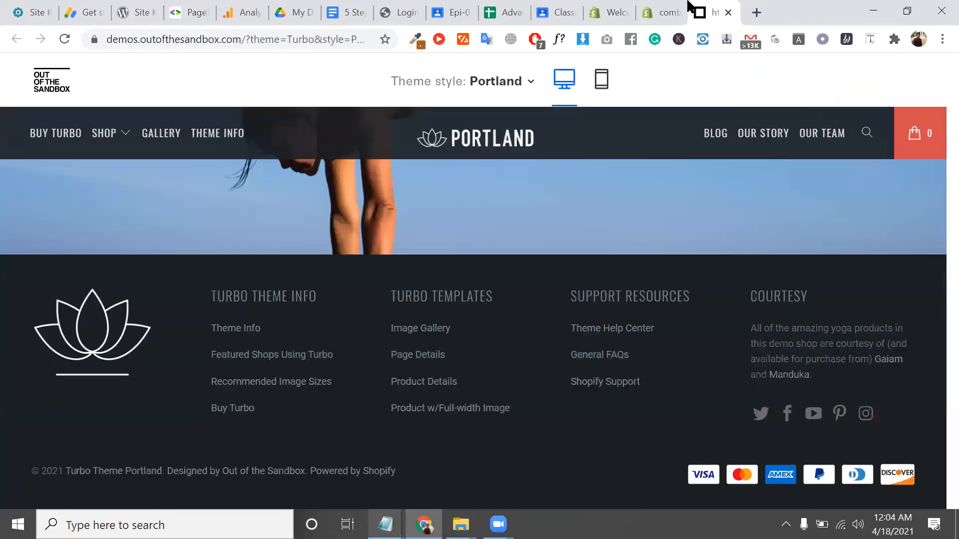
# In the admin, browse Blog posts, Pages, Navigation, Domains and Preferences, ending on Settings
pyautogui.click(664, 10)
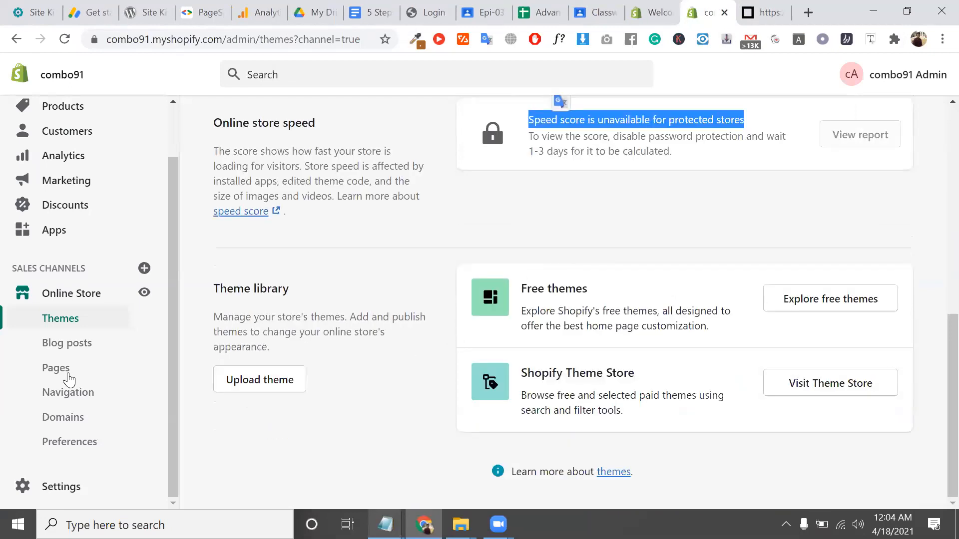
pyautogui.click(63, 346)
pyautogui.click(73, 370)
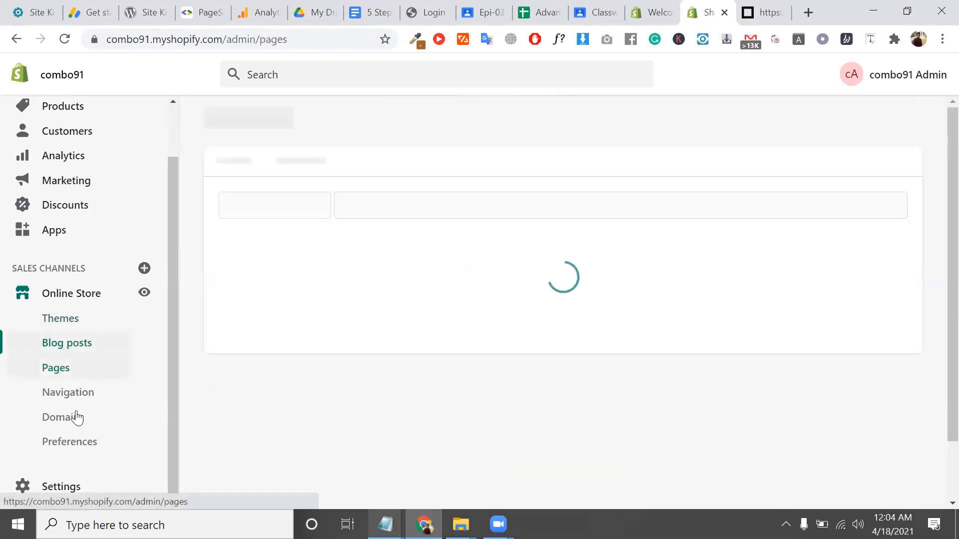
pyautogui.click(76, 398)
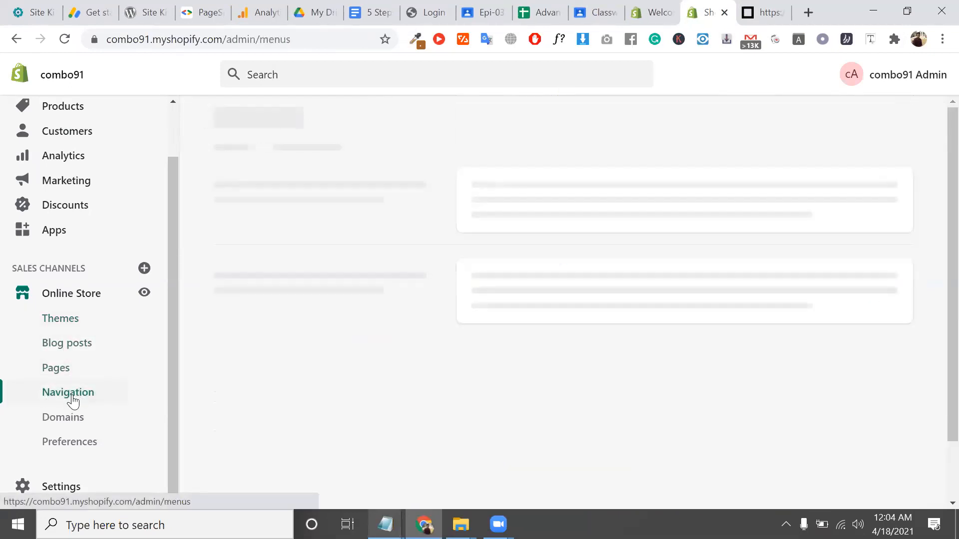
pyautogui.click(35, 372)
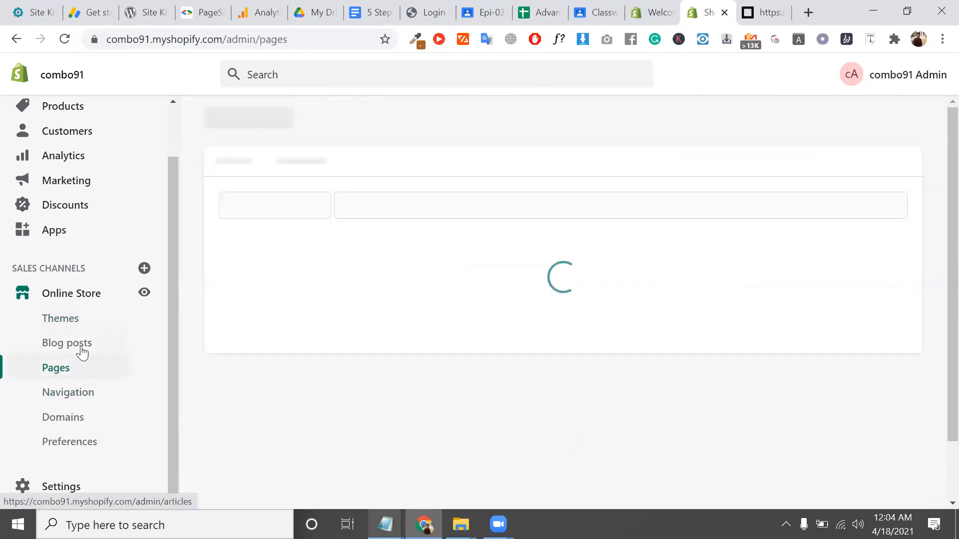
pyautogui.click(82, 352)
pyautogui.click(106, 421)
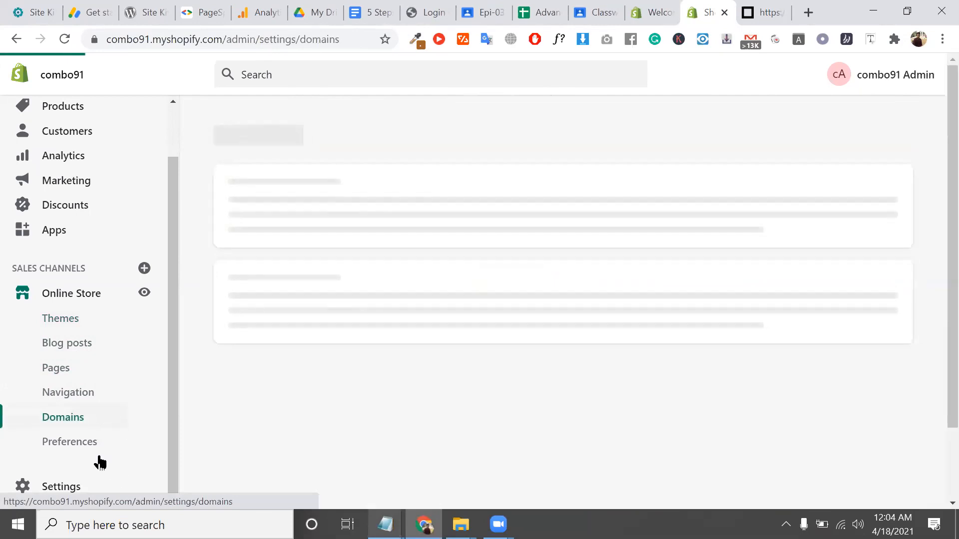
pyautogui.click(90, 445)
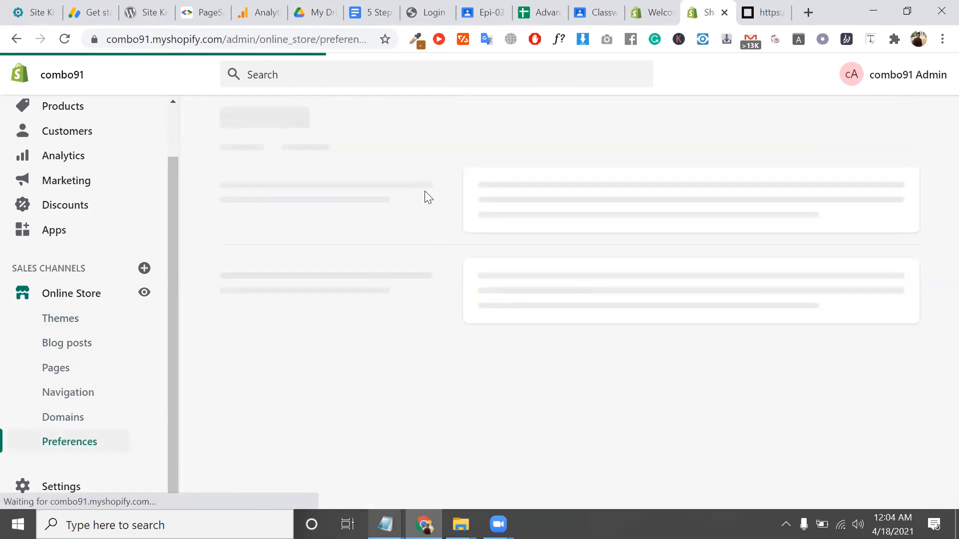
pyautogui.scroll(-1, 341, 258)
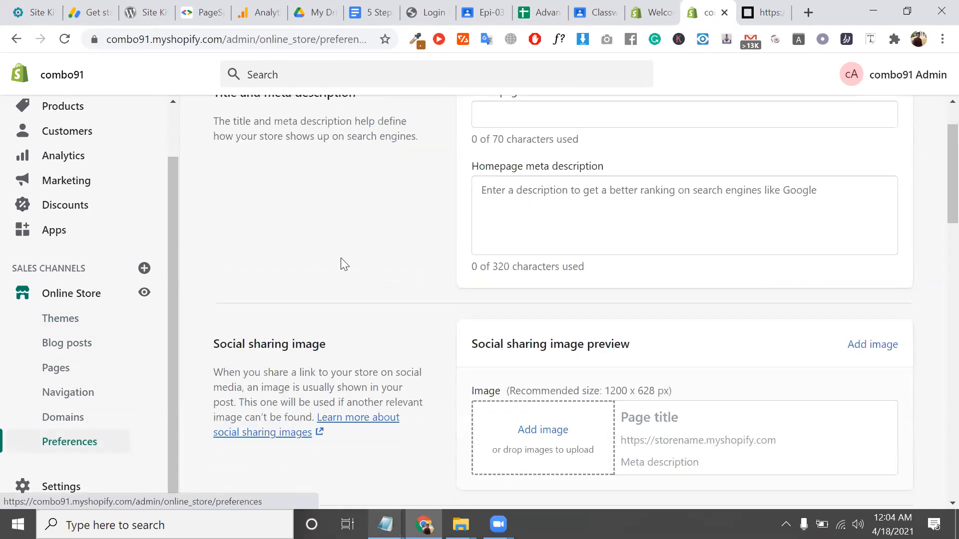
pyautogui.scroll(-5, 341, 258)
pyautogui.click(69, 487)
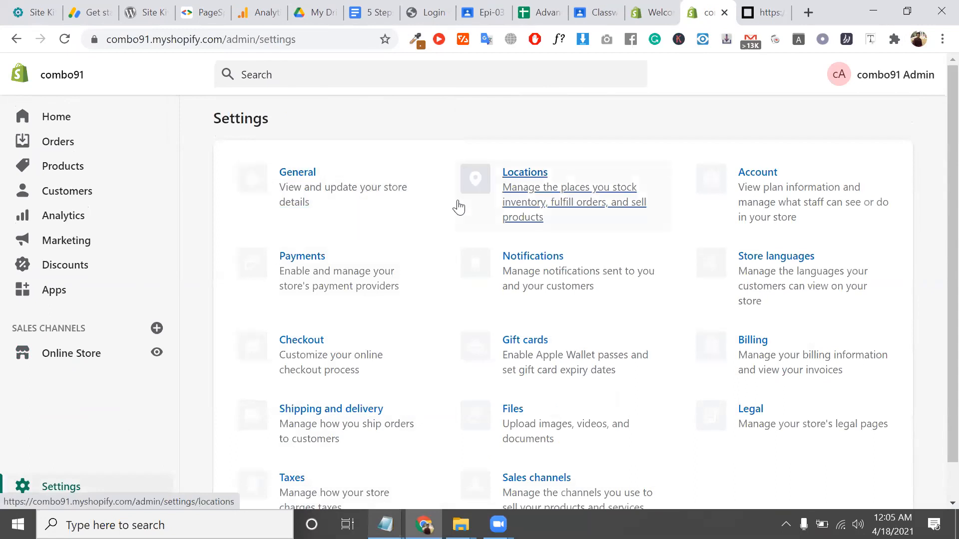
# Look at the Locations settings and return to the Settings overview
pyautogui.click(571, 185)
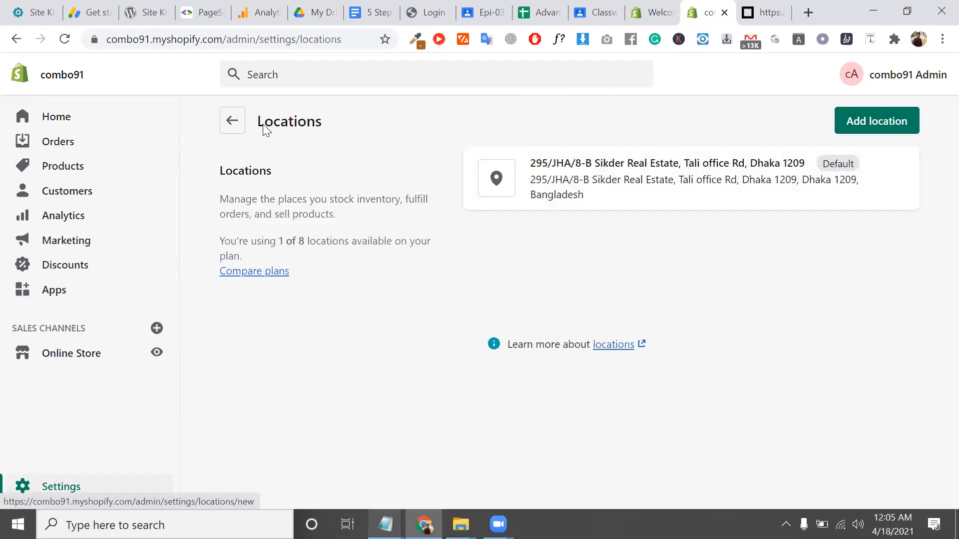
pyautogui.click(237, 123)
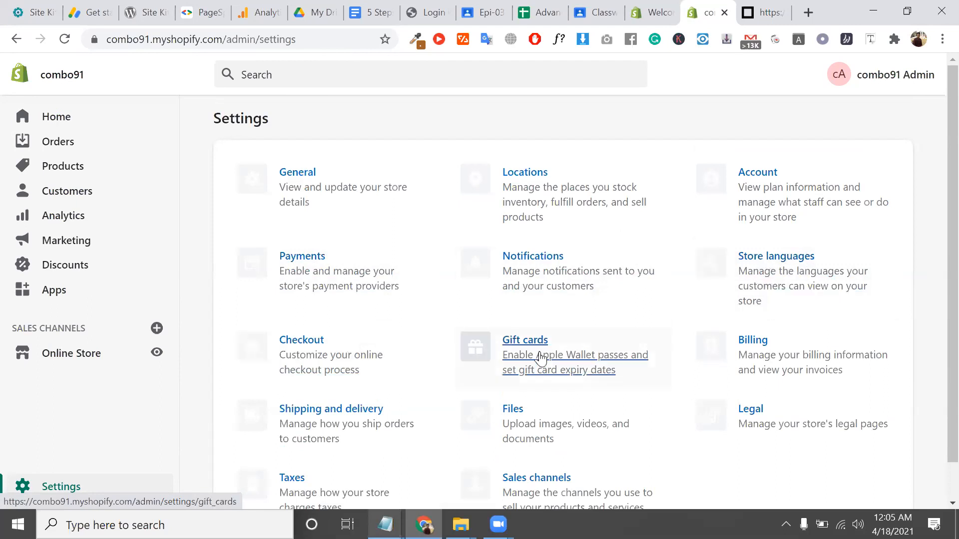
pyautogui.scroll(-1, 584, 360)
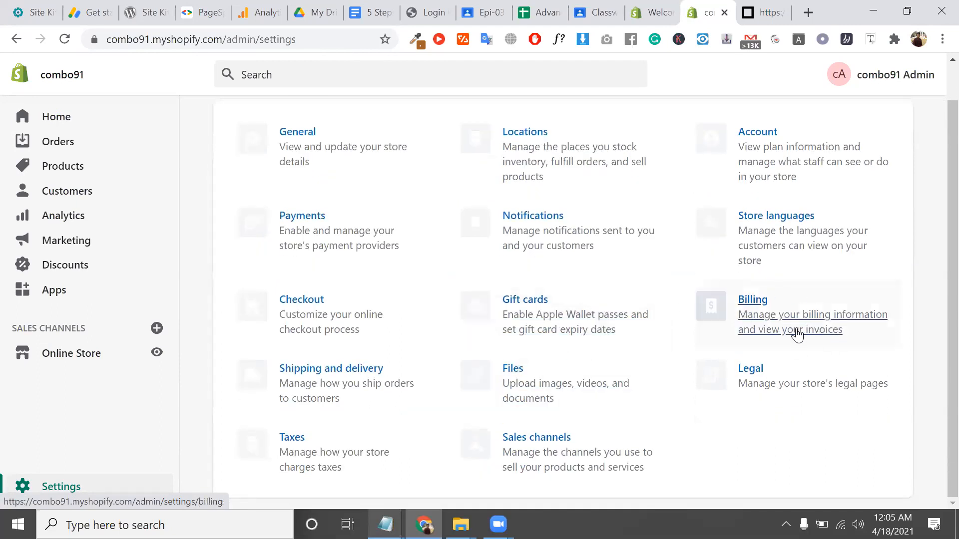
# Read the Billing settings' no-credits and fee-threshold text, then return to the Settings overview
pyautogui.click(793, 302)
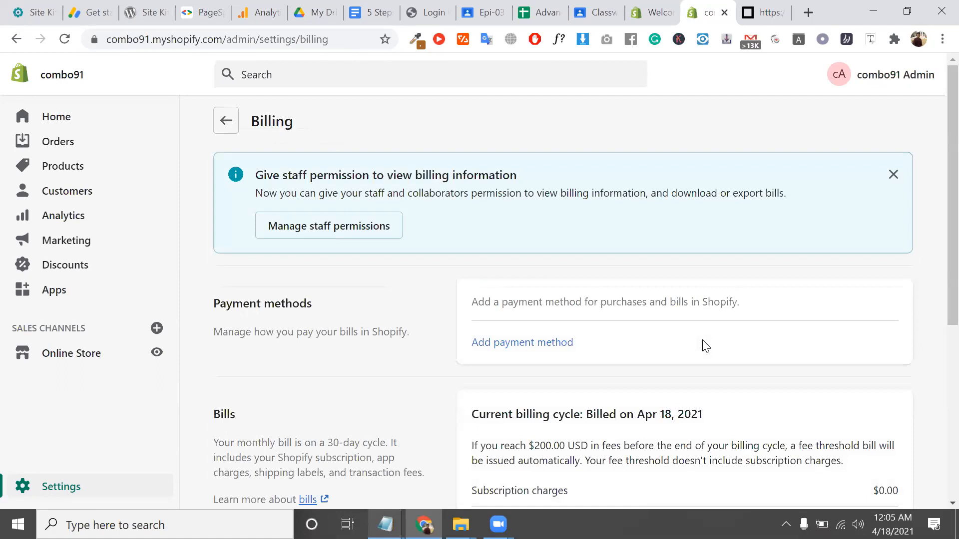
pyautogui.scroll(-3, 705, 345)
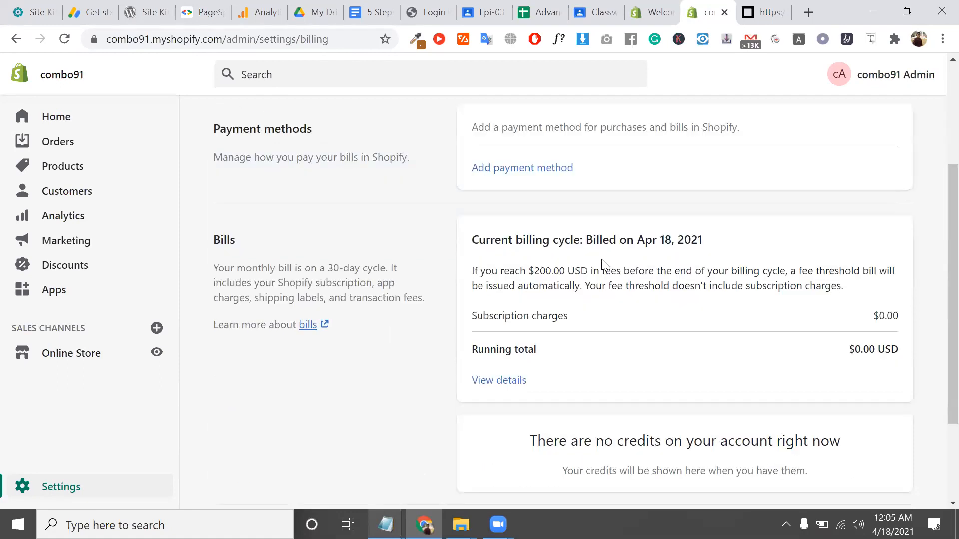
pyautogui.scroll(-2, 718, 289)
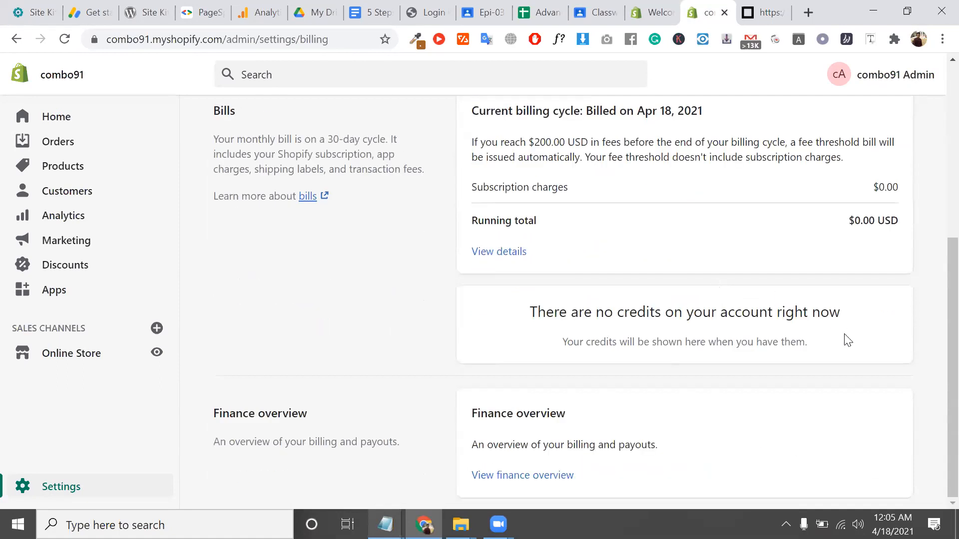
pyautogui.tripleClick(652, 311)
pyautogui.scroll(1, 652, 310)
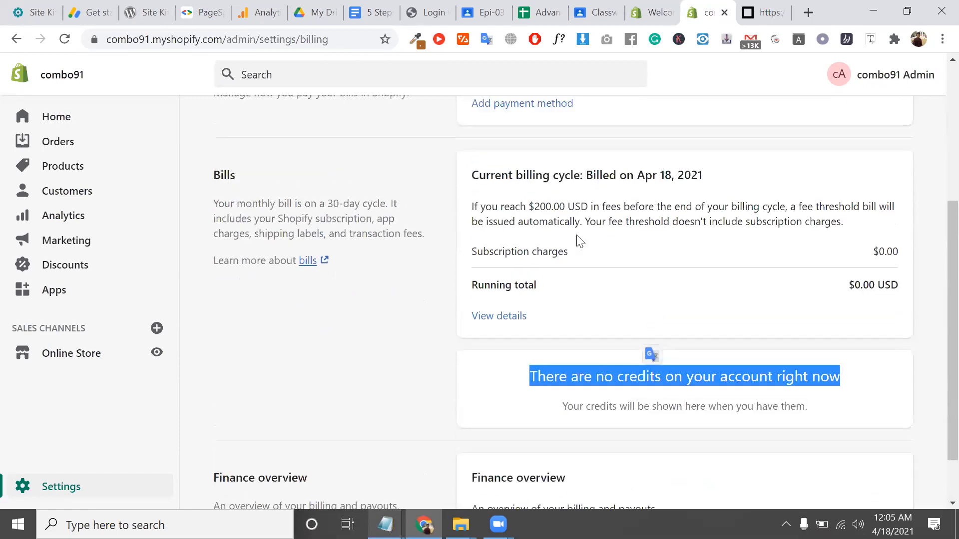
pyautogui.tripleClick(552, 210)
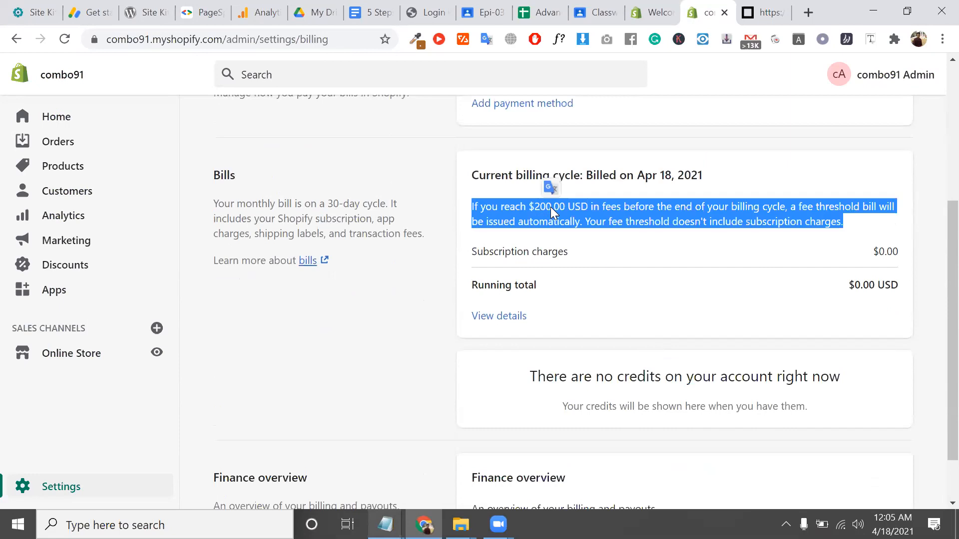
pyautogui.tripleClick(552, 210)
pyautogui.scroll(-1, 551, 210)
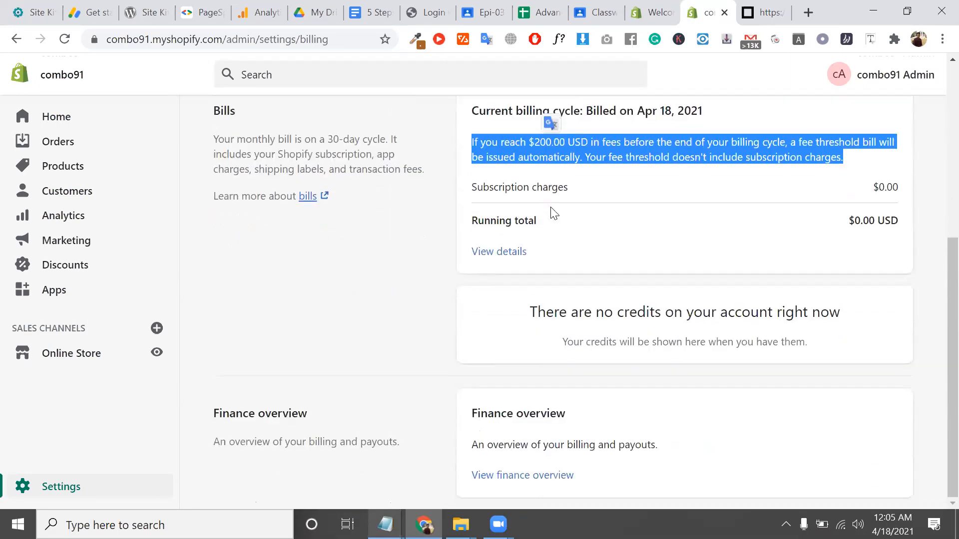
pyautogui.scroll(5, 552, 210)
pyautogui.click(214, 125)
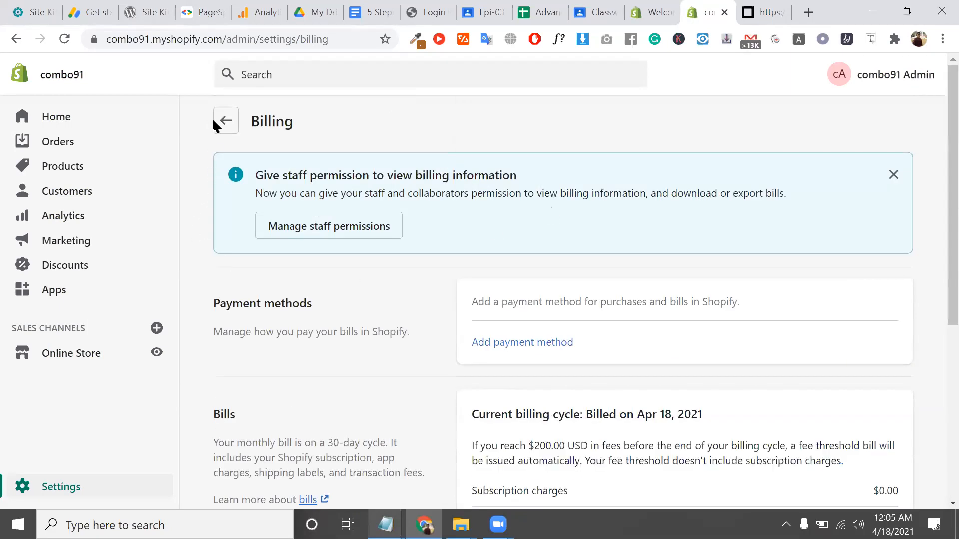
pyautogui.click(228, 123)
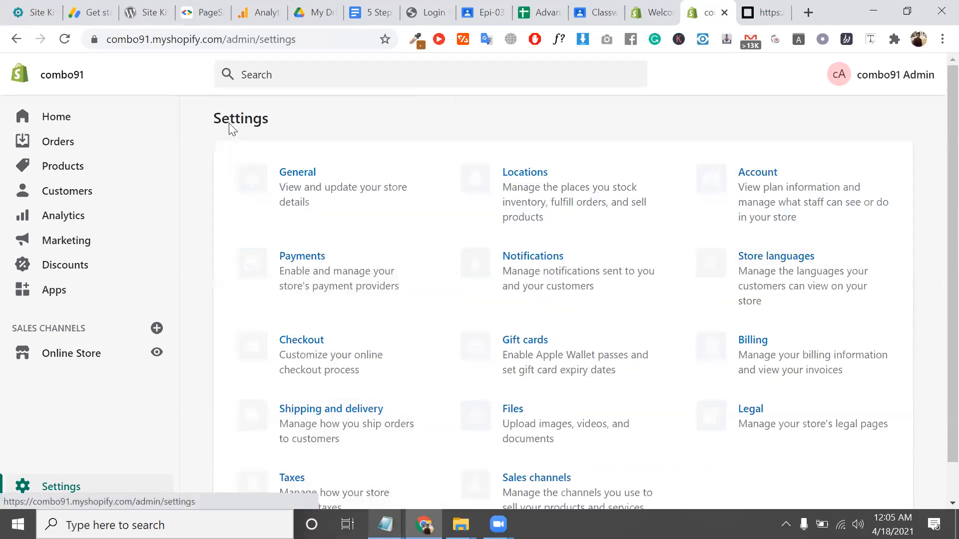
pyautogui.scroll(-1, 642, 366)
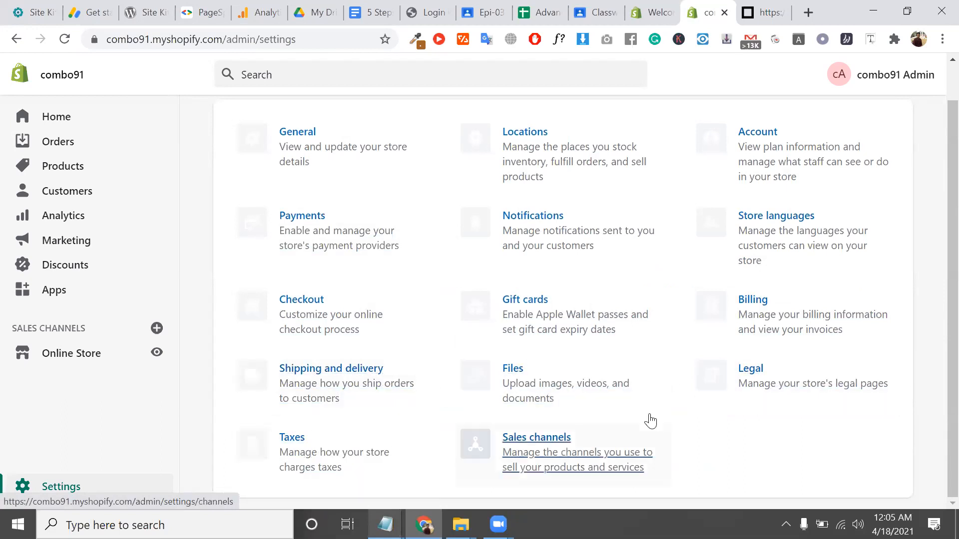
pyautogui.scroll(1, 514, 257)
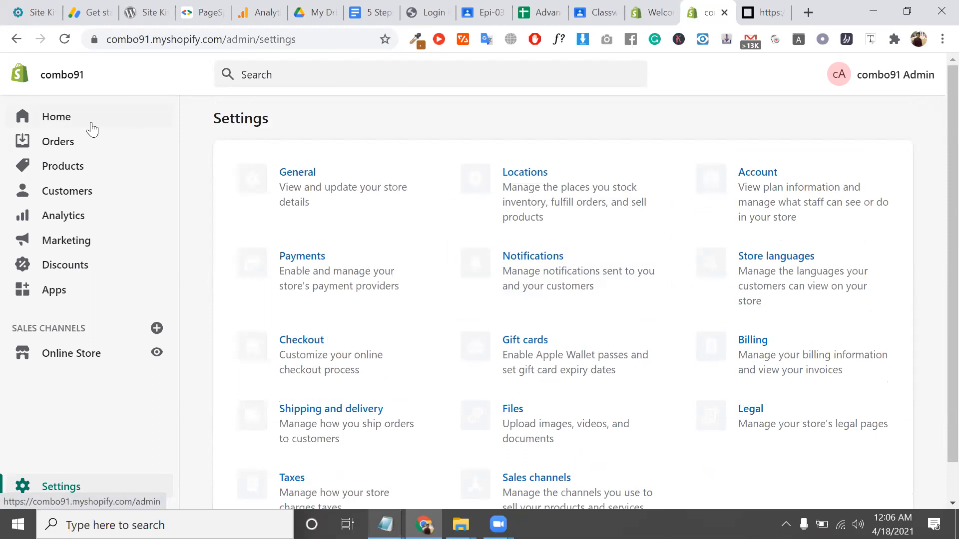
# Open Products and look over the empty 'Add and manage your products' screen
pyautogui.click(74, 165)
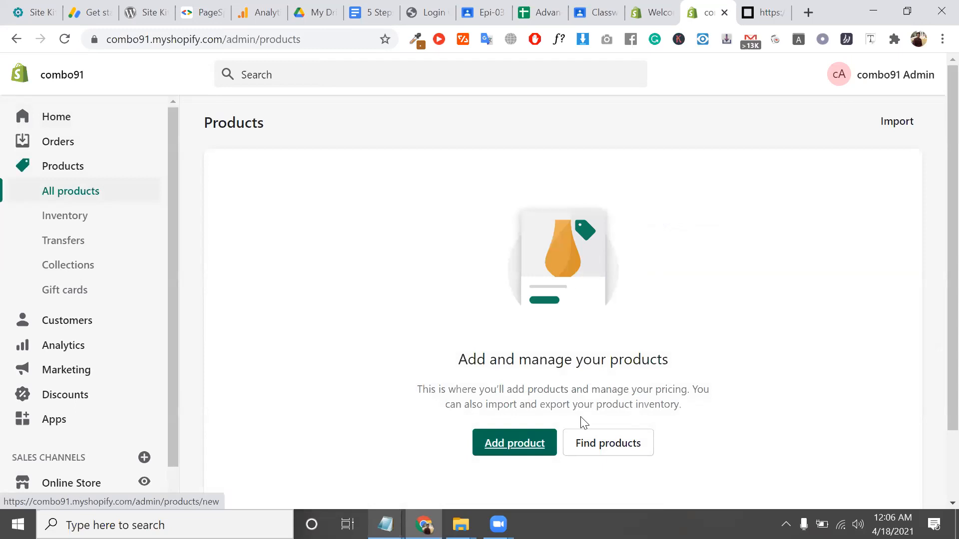
pyautogui.doubleClick(579, 364)
pyautogui.click(579, 364)
pyautogui.scroll(-2, 577, 361)
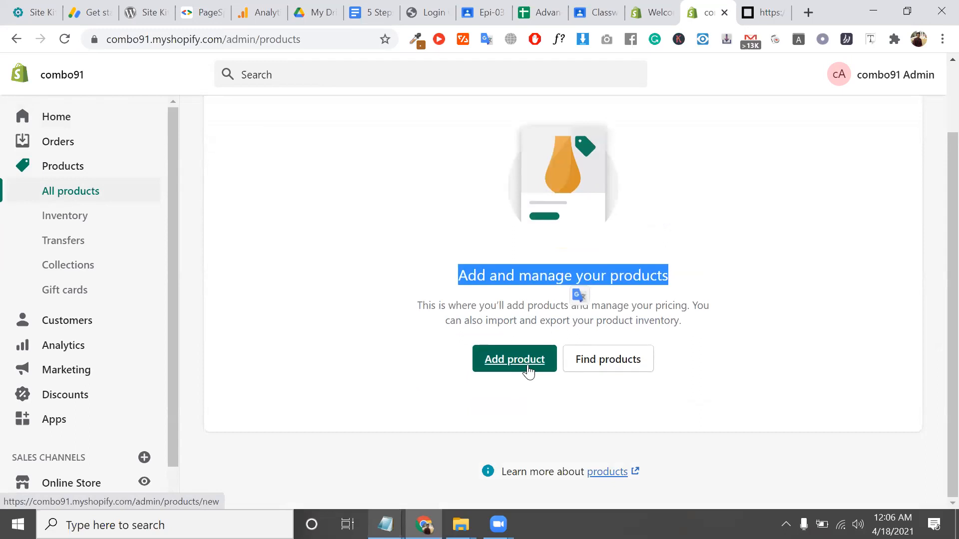
# Open the Shopify Blog article on product-sourcing apps and scroll to its dropshipping apps list
pyautogui.click(620, 365)
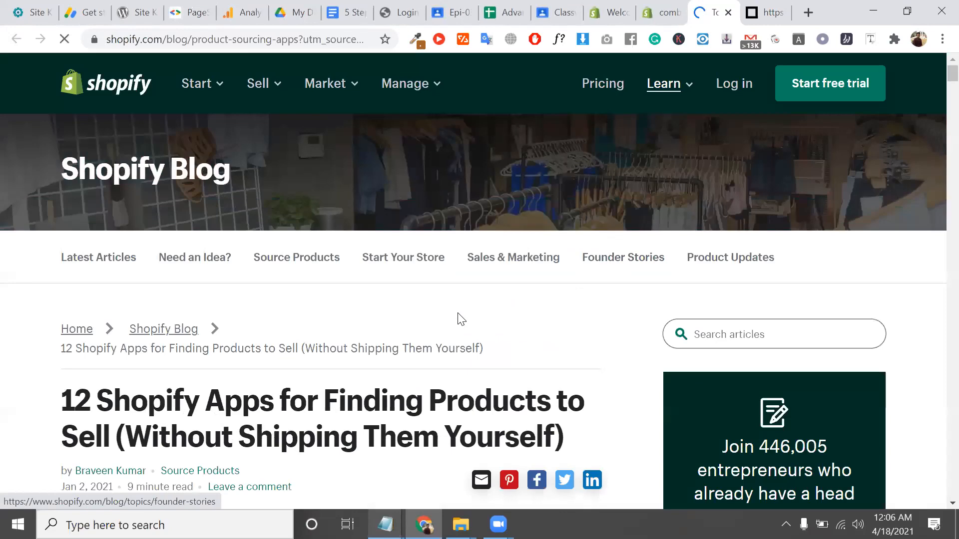
pyautogui.scroll(-10, 375, 378)
pyautogui.scroll(-5, 344, 353)
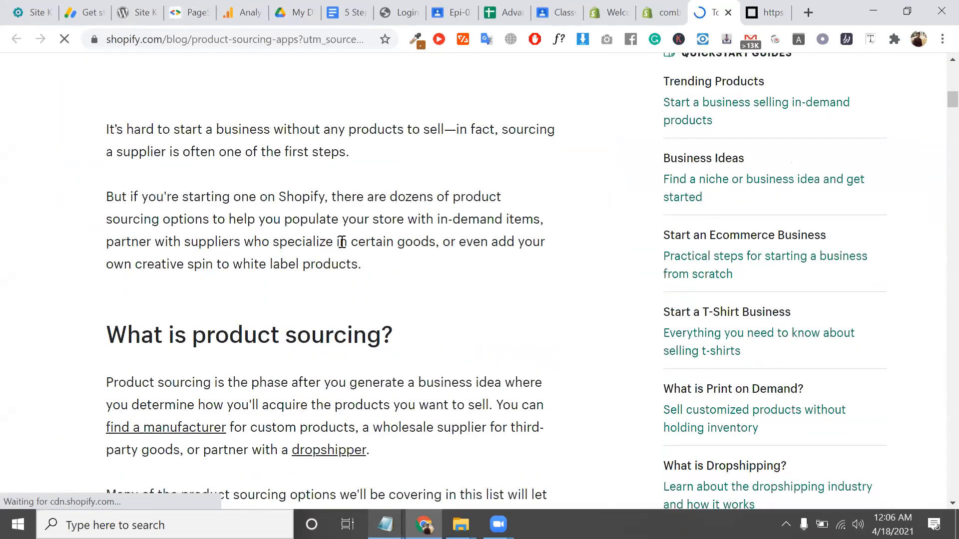
pyautogui.scroll(-13, 349, 250)
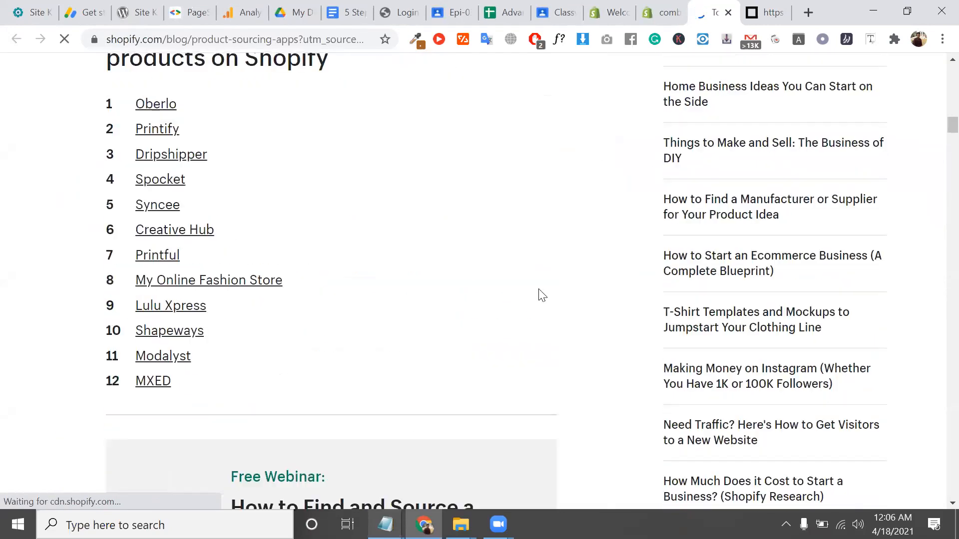
pyautogui.scroll(5, 649, 150)
pyautogui.click(670, 7)
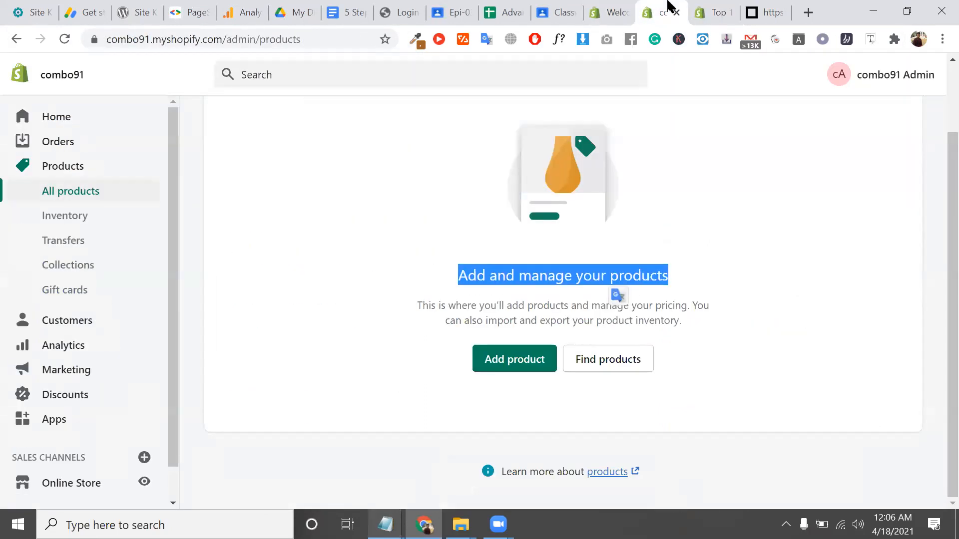
pyautogui.click(734, 10)
pyautogui.scroll(-1, 200, 349)
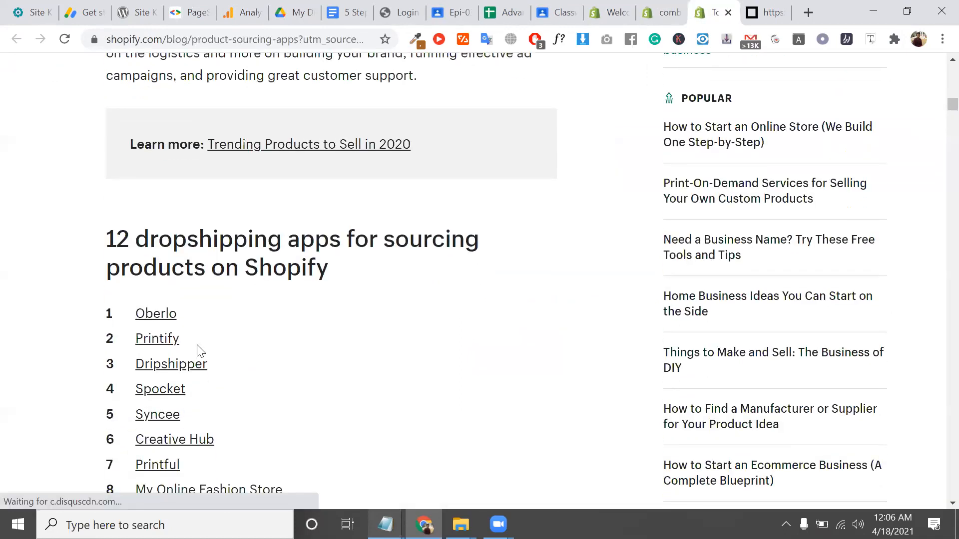
# Highlight Dripshipper, Syncee and Printful in the list of 12 dropshipping apps
pyautogui.doubleClick(222, 365)
pyautogui.click(188, 382)
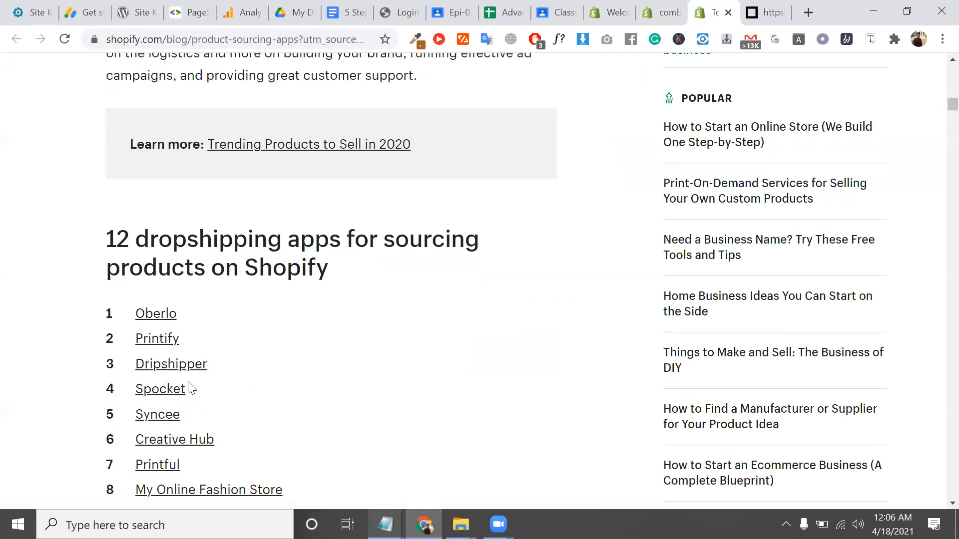
pyautogui.doubleClick(206, 419)
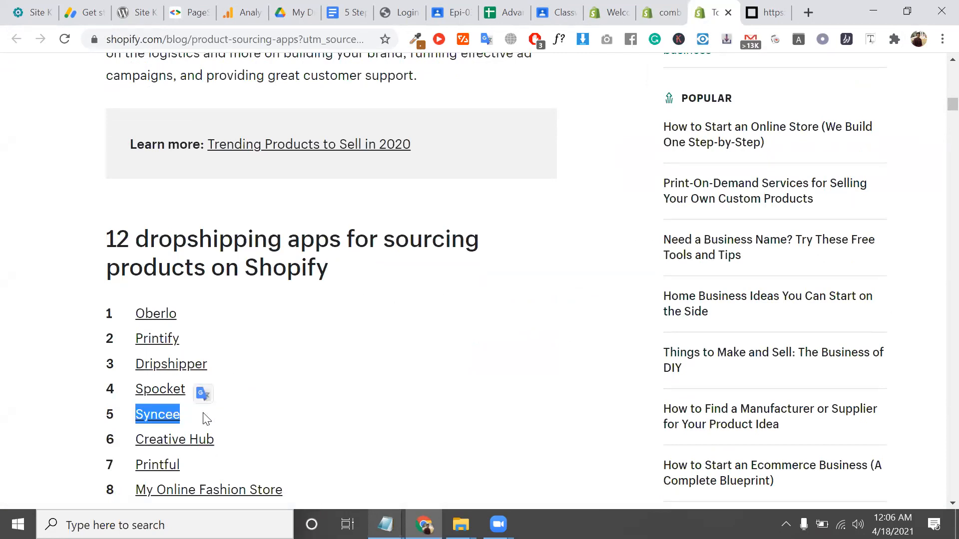
pyautogui.click(205, 420)
pyautogui.doubleClick(179, 473)
pyautogui.scroll(-3, 179, 473)
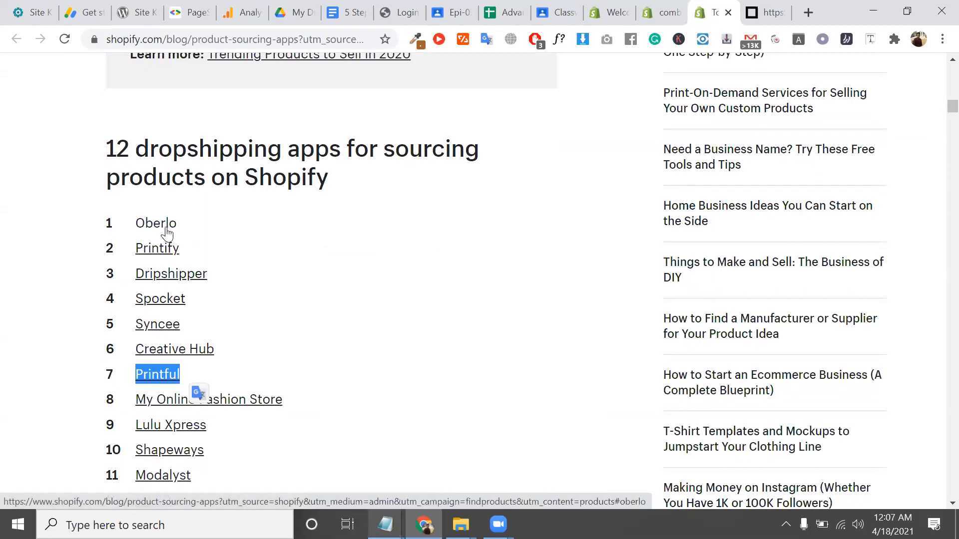
# Open aliexpress.com in a new browser tab
pyautogui.click(807, 11)
pyautogui.write('al')
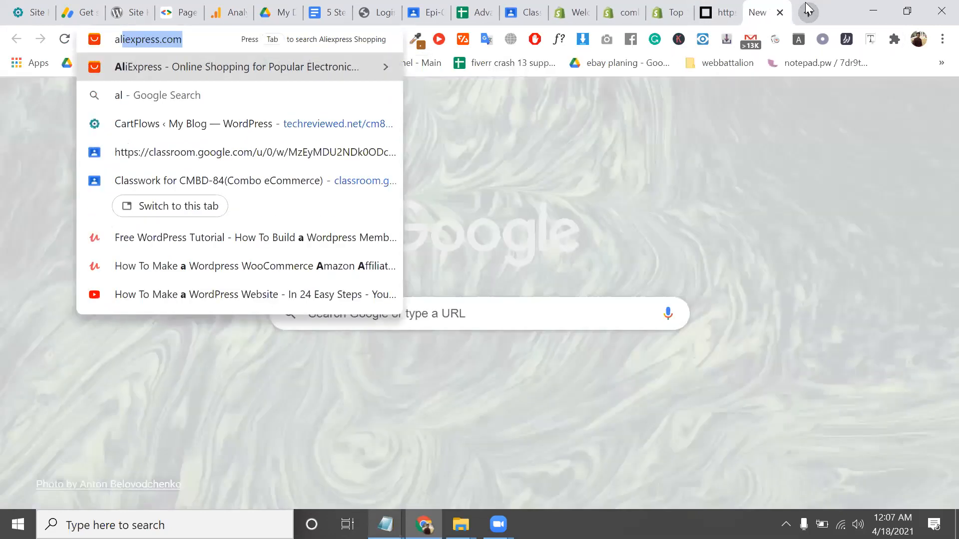
pyautogui.write('ie')
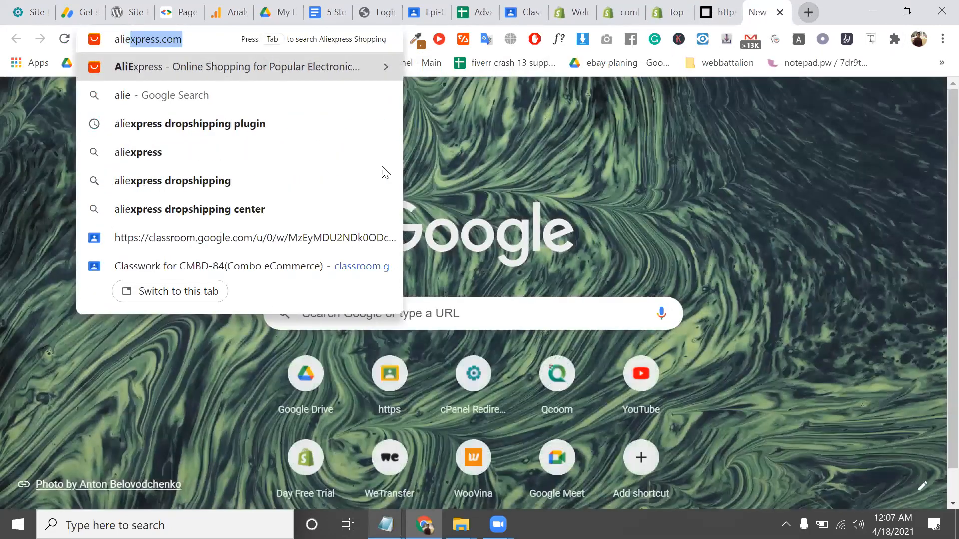
pyautogui.press('Return')
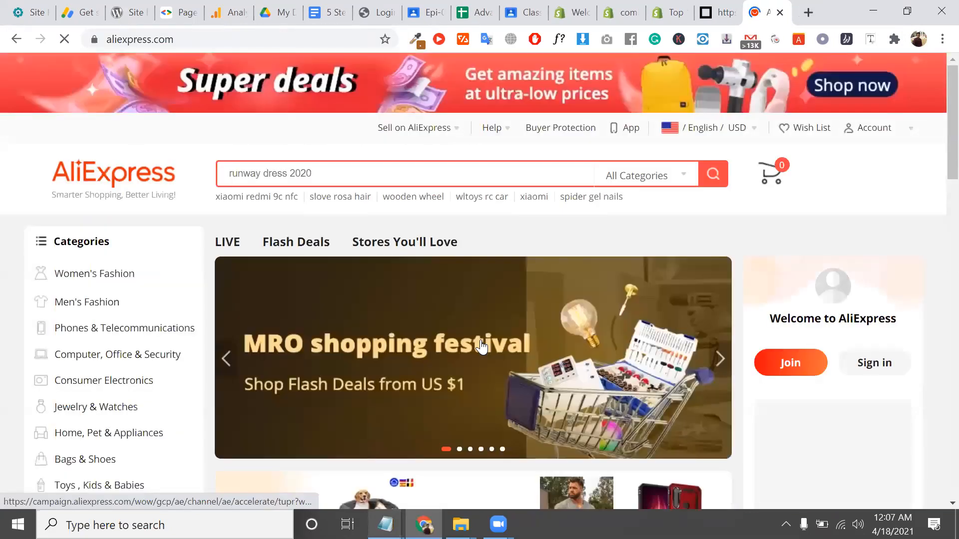
pyautogui.scroll(-5, 477, 245)
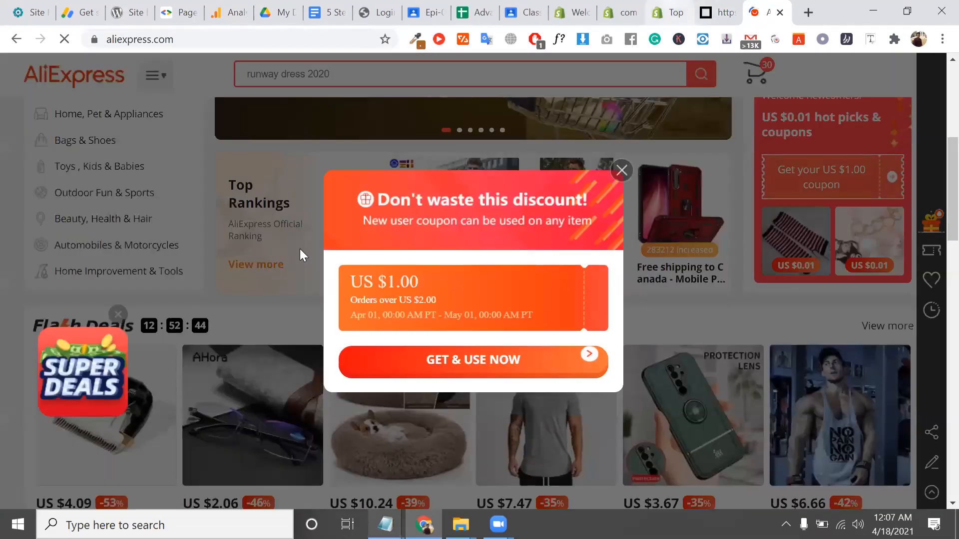
# Highlight Oberlo in the apps article, then start a new product from the Products page
pyautogui.click(670, 11)
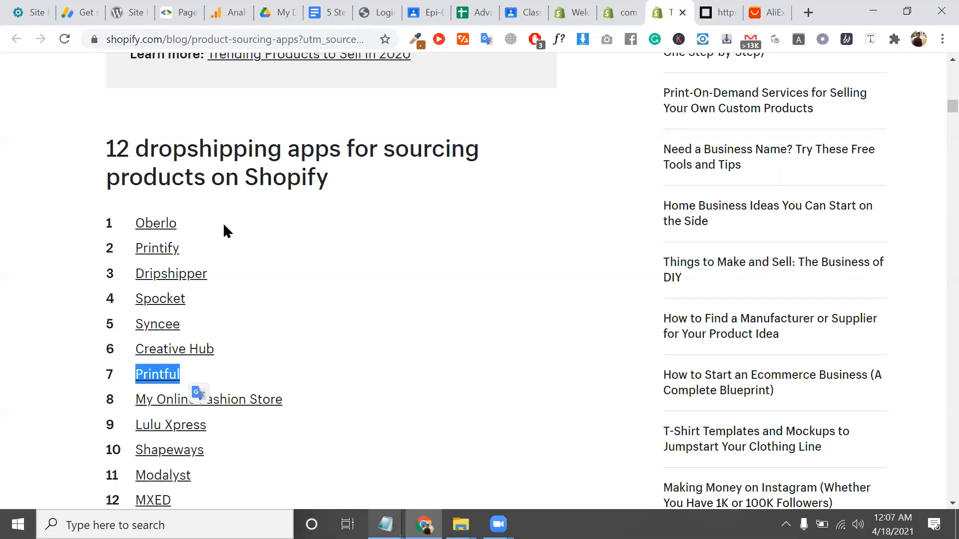
pyautogui.doubleClick(223, 226)
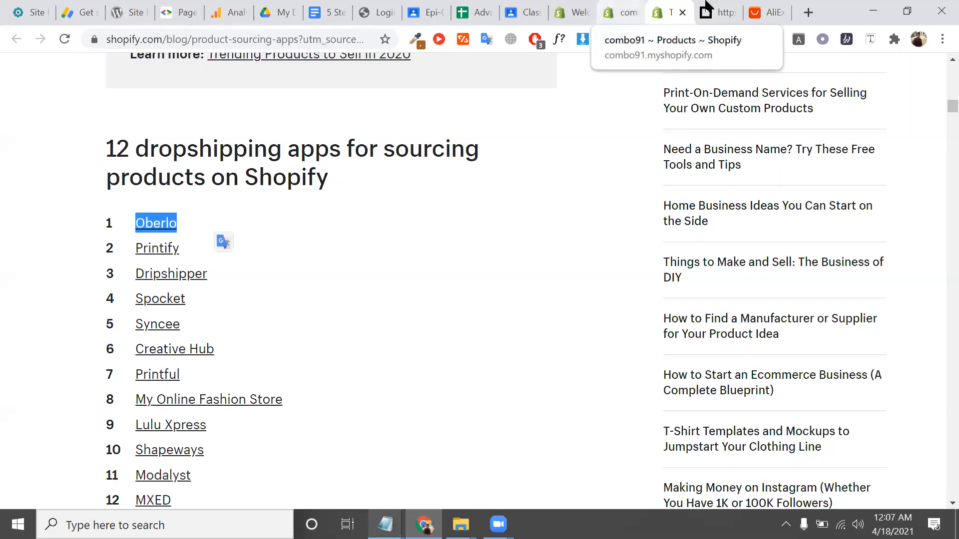
pyautogui.click(604, 12)
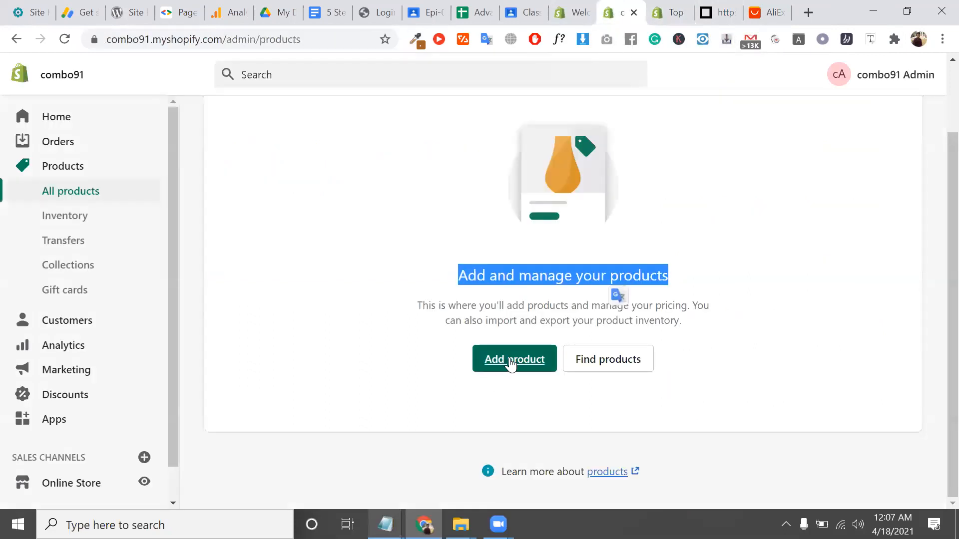
pyautogui.click(508, 359)
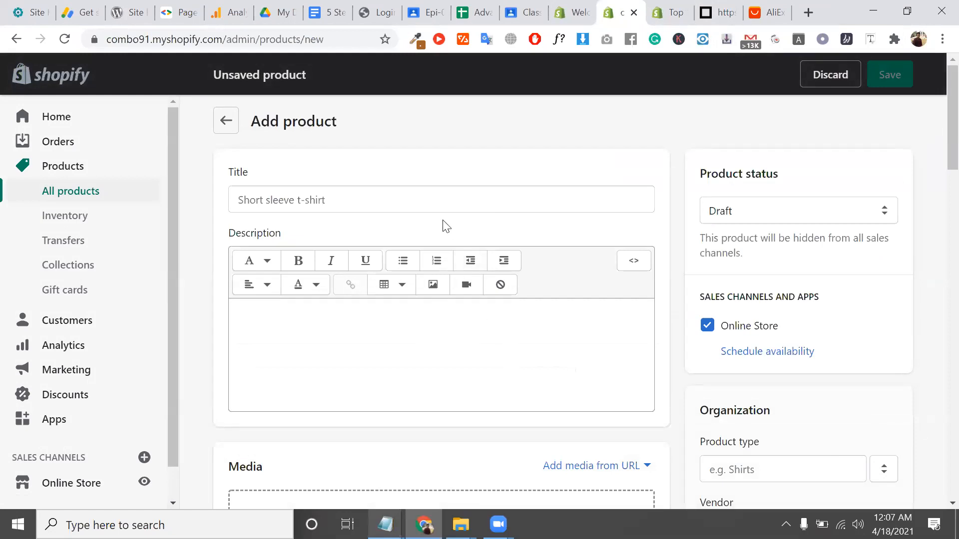
# Place the cursor in the new product's Title field, move the admin tab right, and return to AliExpress
pyautogui.click(413, 202)
pyautogui.scroll(-6, 412, 205)
pyautogui.scroll(6, 403, 206)
pyautogui.scroll(-6, 362, 202)
pyautogui.scroll(6, 362, 203)
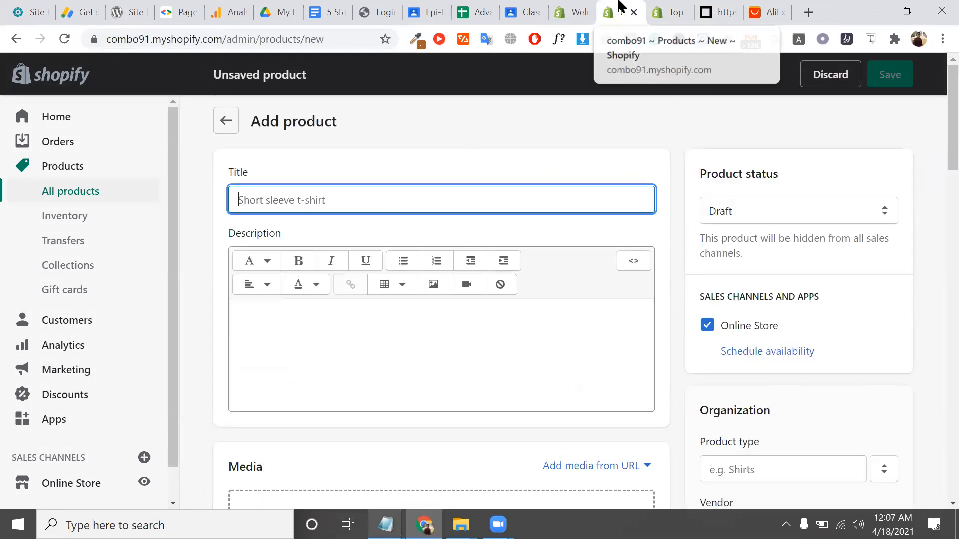
pyautogui.moveTo(619, 6); pyautogui.dragTo(699, 6)
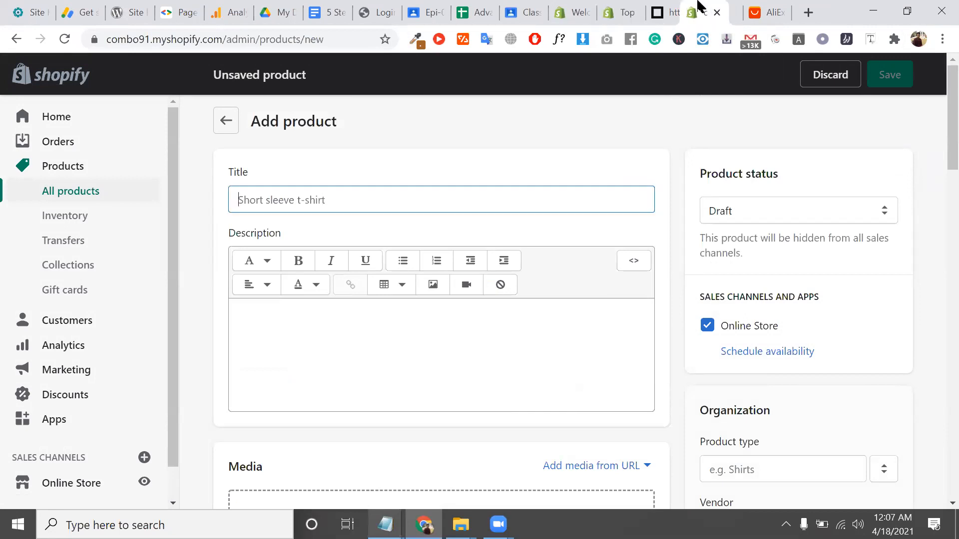
pyautogui.click(764, 12)
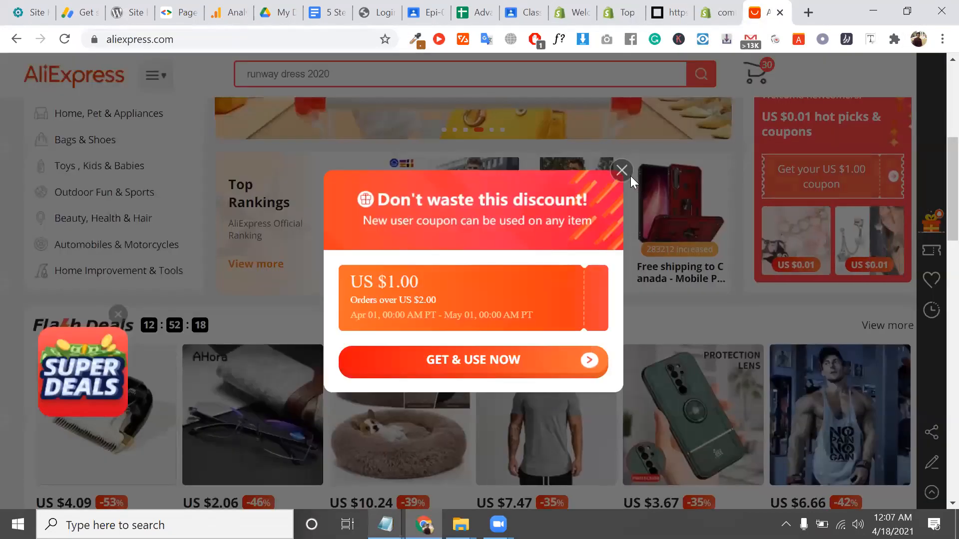
# Dismiss the coupon popup and open the Pet Dog Bed product from Flash Deals
pyautogui.click(615, 173)
pyautogui.click(428, 422)
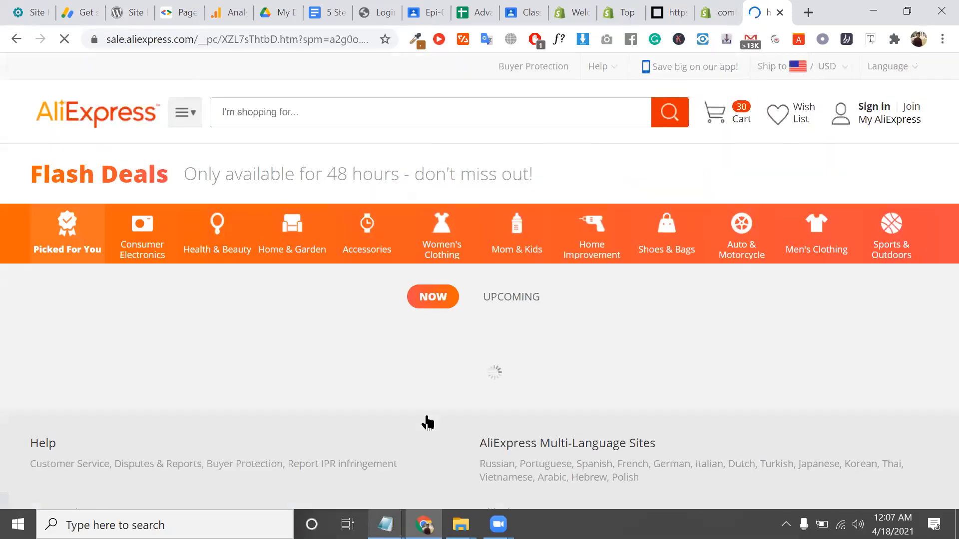
pyautogui.scroll(-2, 142, 331)
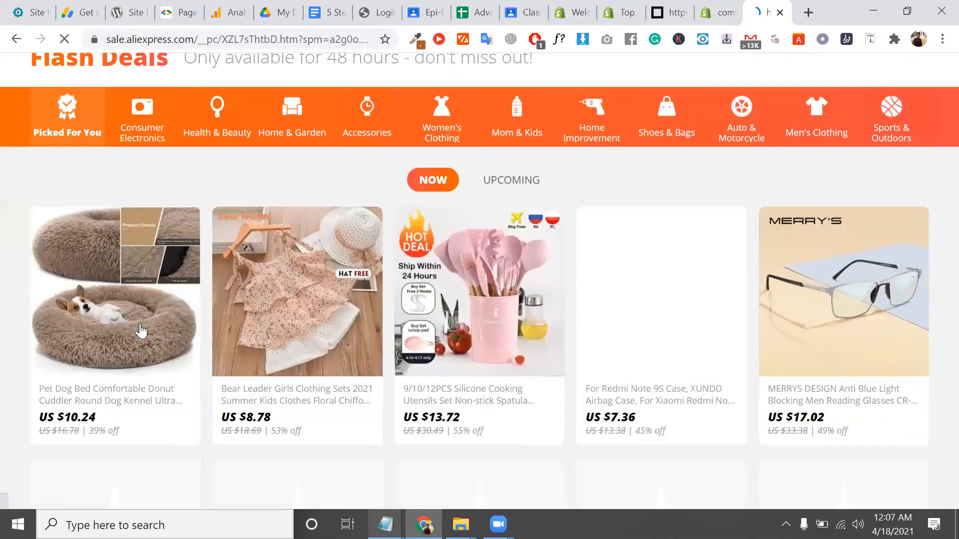
pyautogui.click(140, 324)
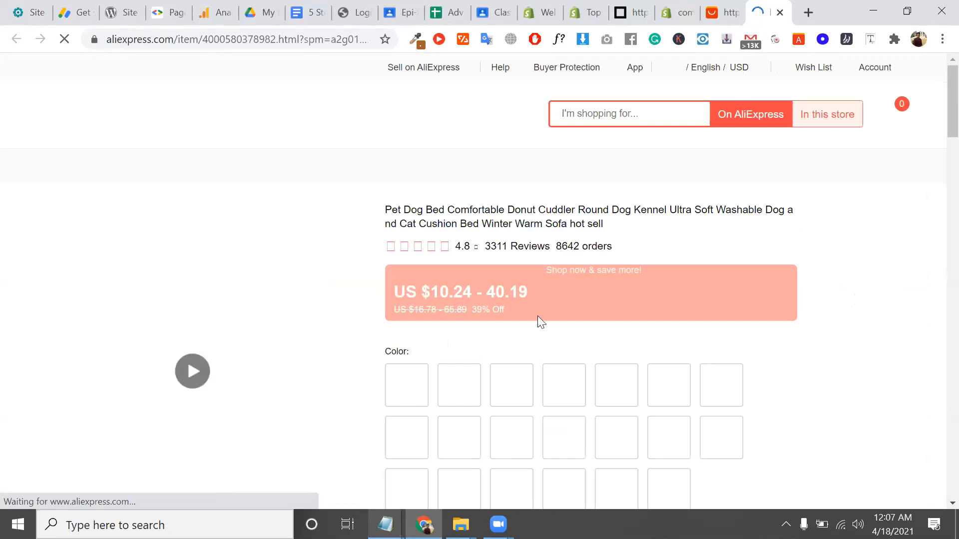
# Copy the Pet Dog Bed's full product title and return to the Shopify form
pyautogui.doubleClick(482, 219)
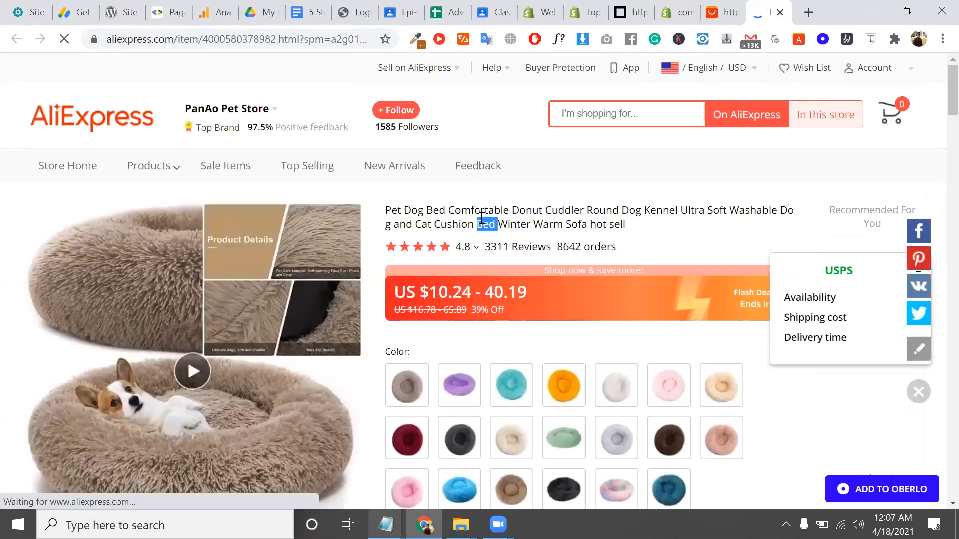
pyautogui.tripleClick(482, 219)
pyautogui.rightClick(485, 221)
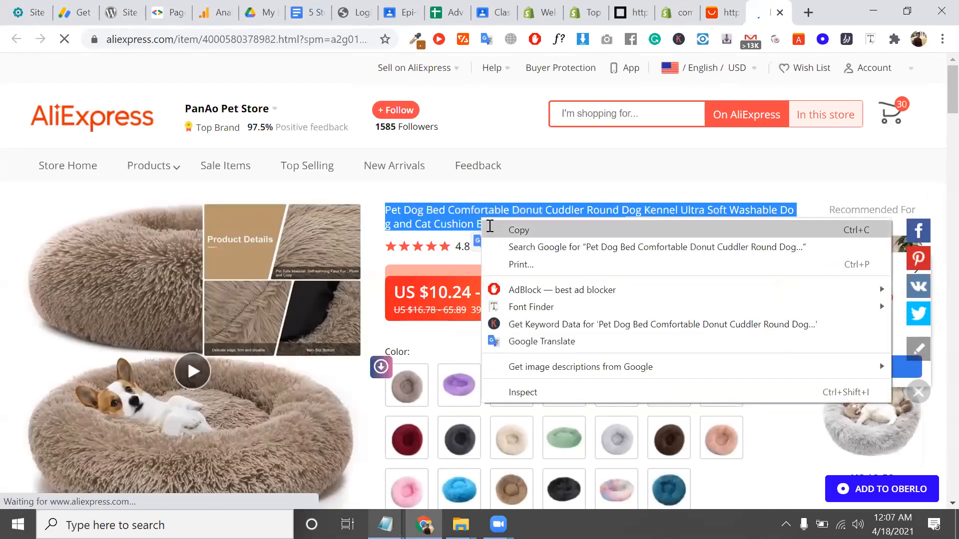
pyautogui.click(516, 227)
pyautogui.moveTo(678, 7); pyautogui.dragTo(738, 13)
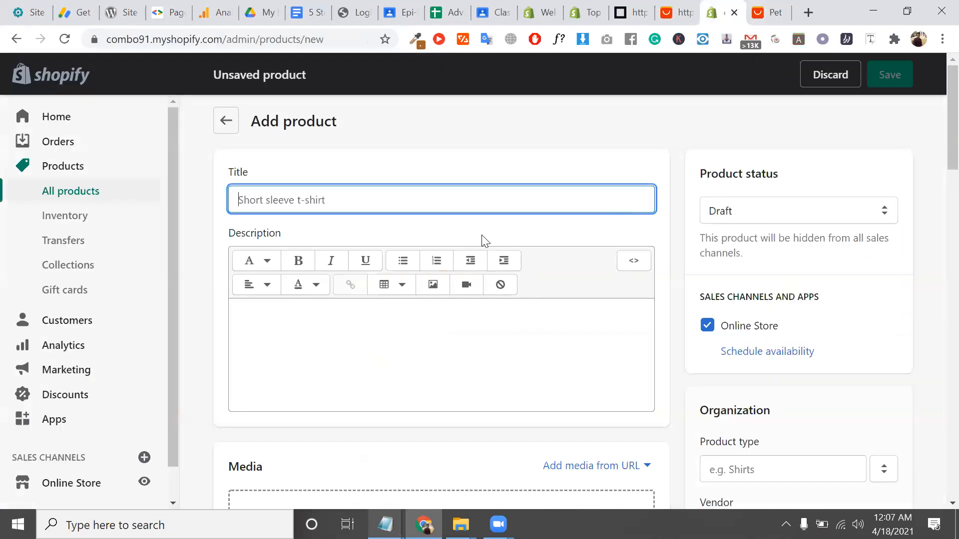
# Paste the dog bed title, then copy the AliExpress specifications into the product description
pyautogui.hotkey('ctrl', 'v')
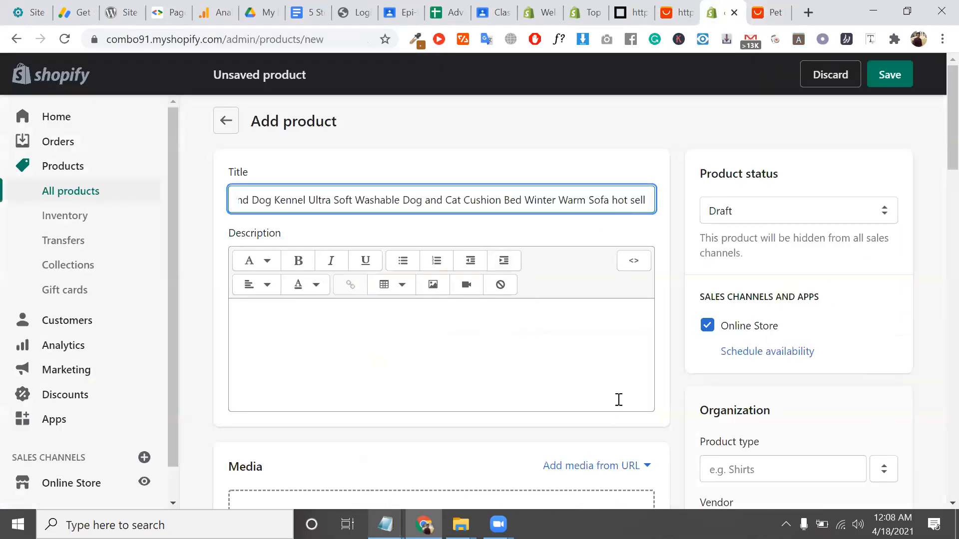
pyautogui.click(514, 363)
pyautogui.click(777, 8)
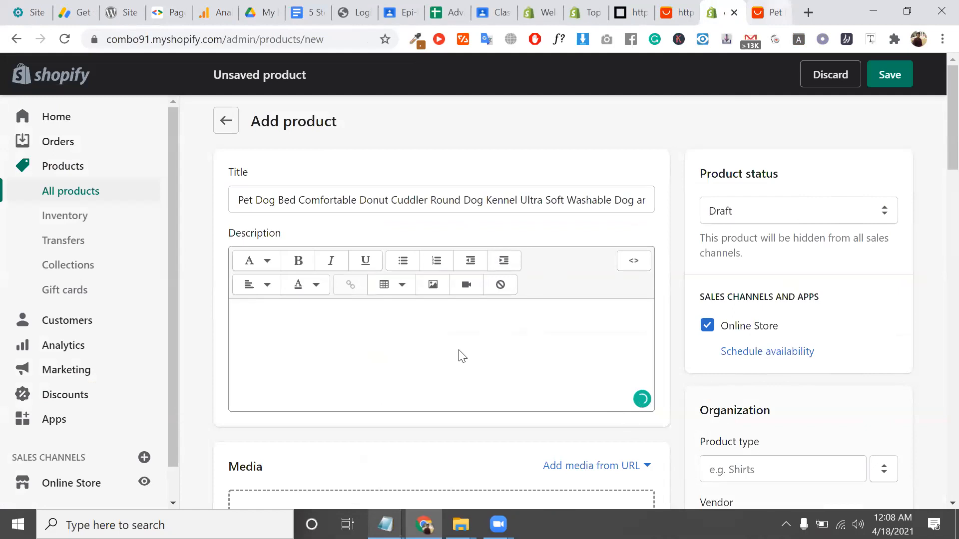
pyautogui.scroll(-20, 462, 356)
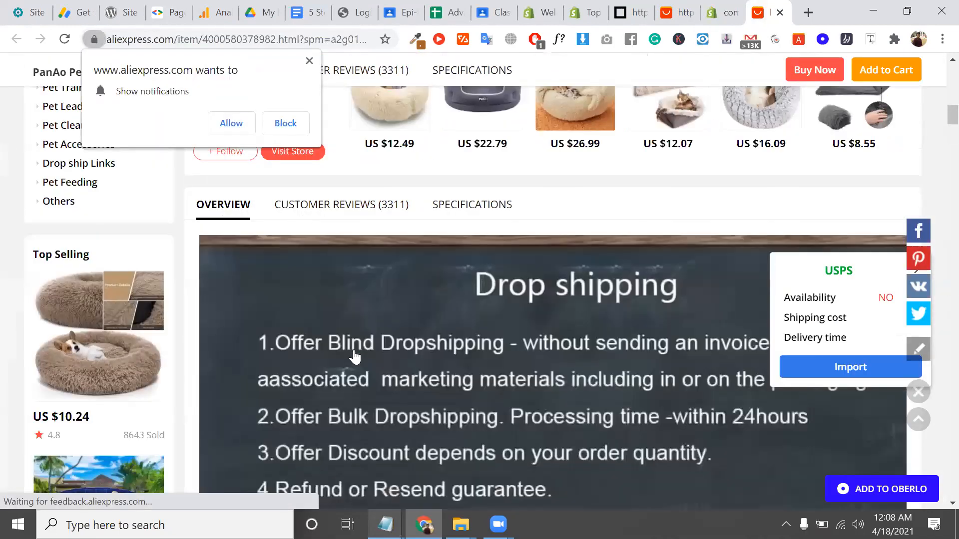
pyautogui.click(471, 204)
pyautogui.scroll(1, 218, 241)
pyautogui.scroll(-1, 201, 236)
pyautogui.moveTo(199, 235); pyautogui.dragTo(744, 328)
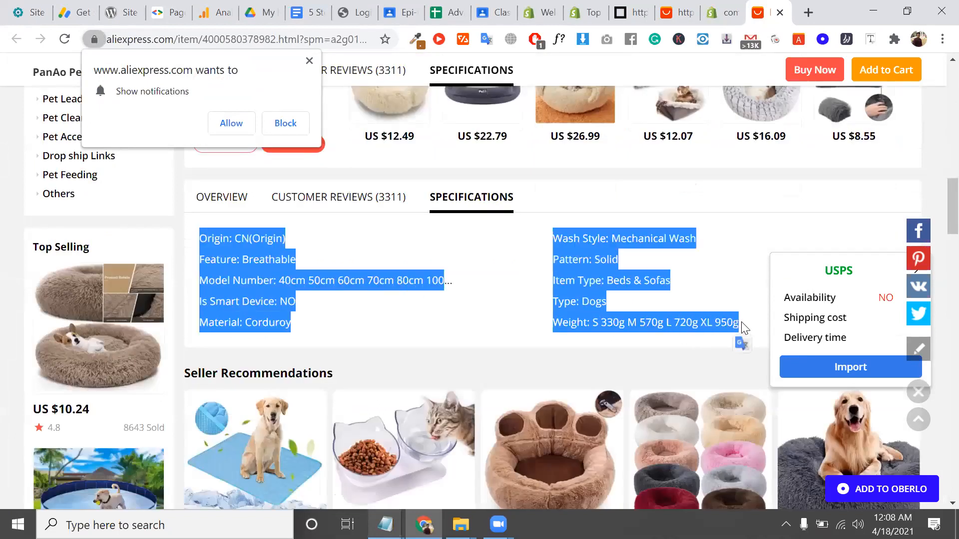
pyautogui.click(717, 6)
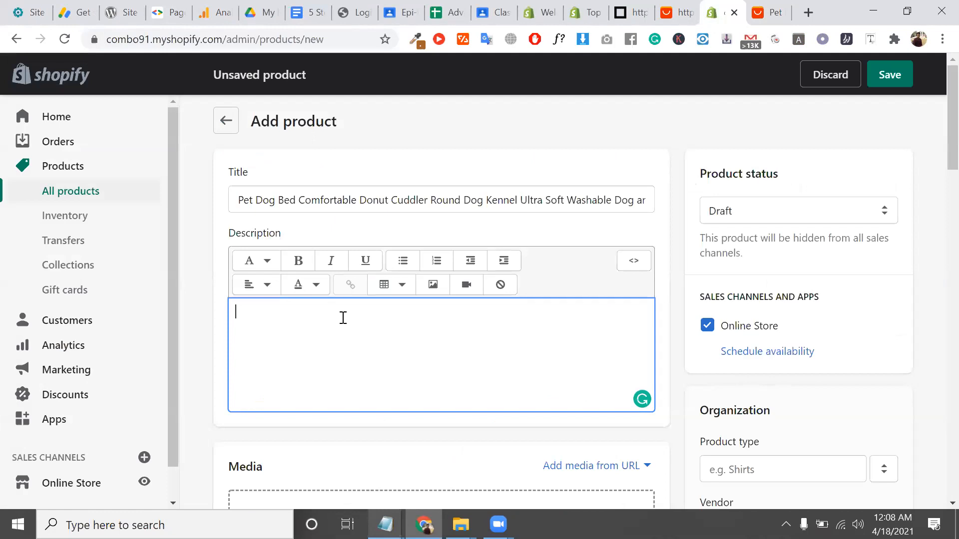
pyautogui.hotkey('ctrl', 'v')
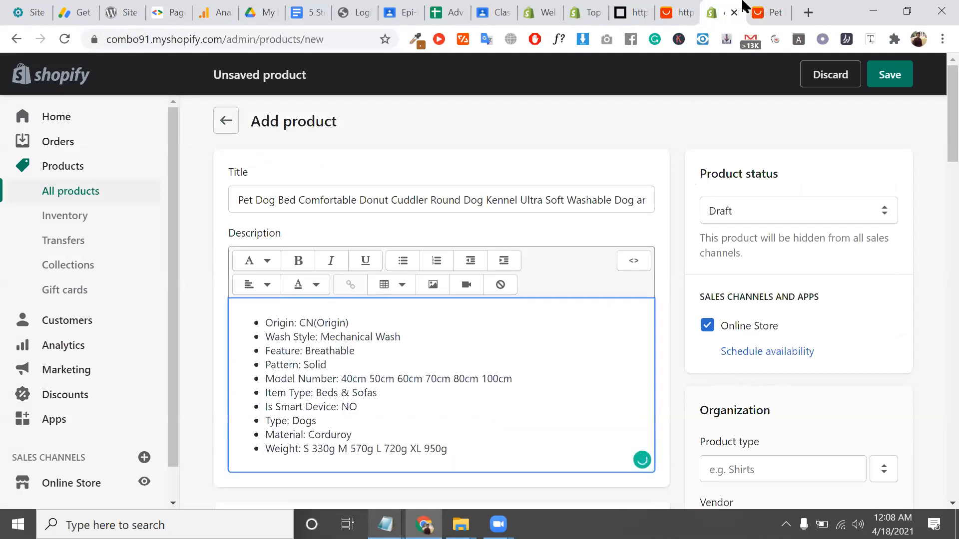
# Check the AliExpress pet bed listing again and return to the new product form
pyautogui.click(771, 7)
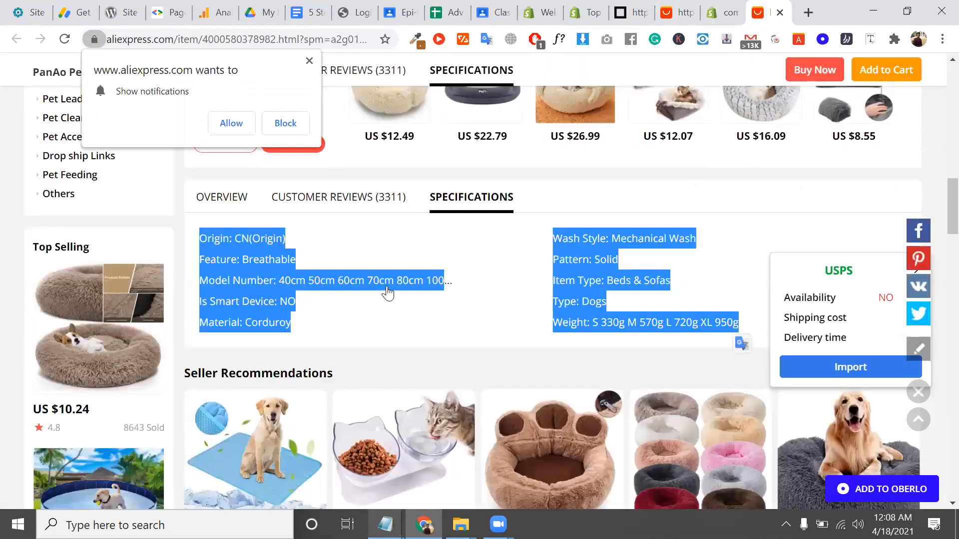
pyautogui.scroll(8, 387, 293)
pyautogui.click(496, 305)
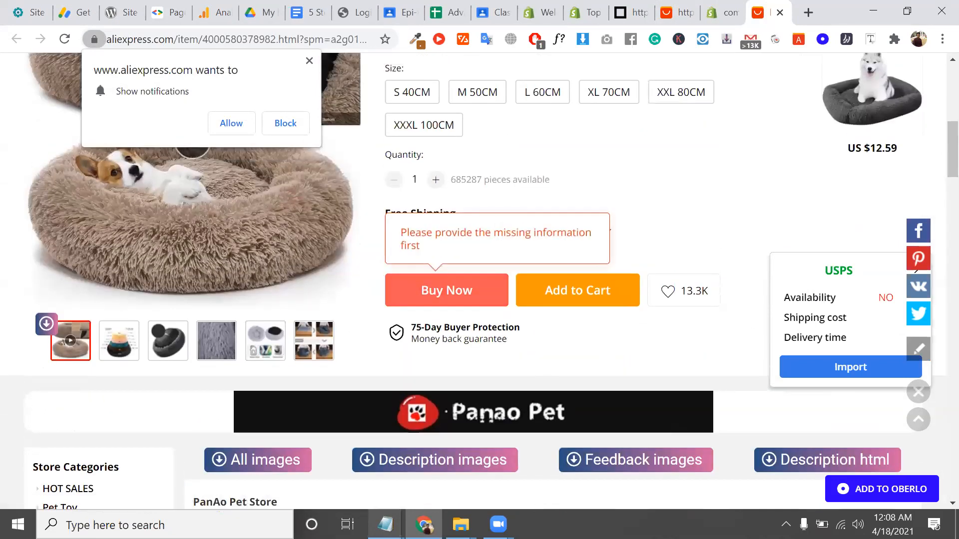
pyautogui.click(709, 6)
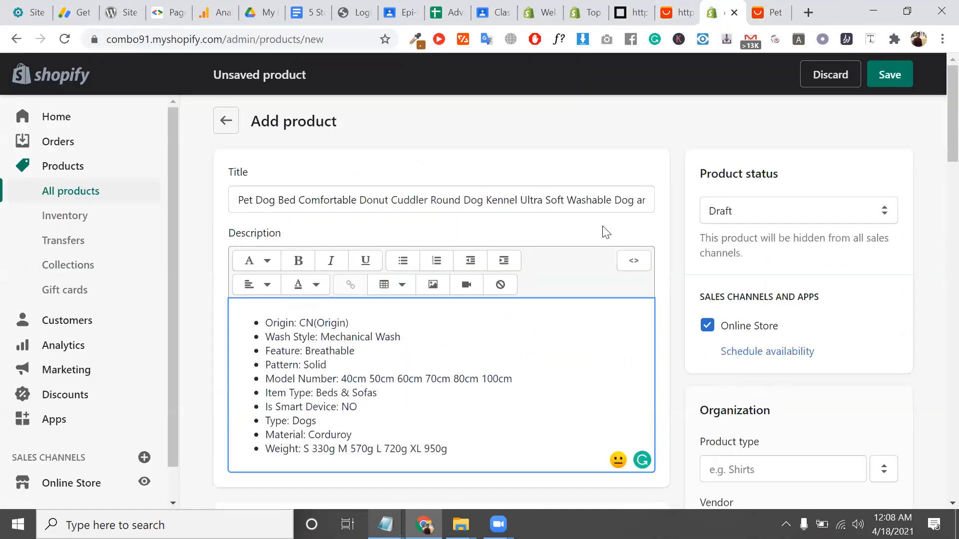
pyautogui.scroll(-5, 605, 233)
pyautogui.scroll(5, 493, 235)
# Review the title, description and product type fields, then go back to AliExpress past the notification prompt
pyautogui.click(433, 200)
pyautogui.doubleClick(381, 333)
pyautogui.scroll(-3, 379, 325)
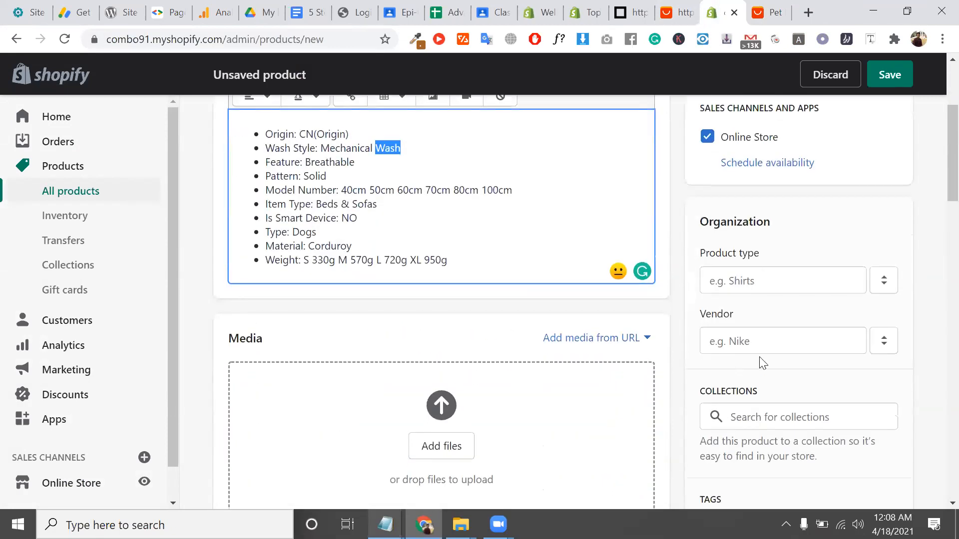
pyautogui.click(749, 277)
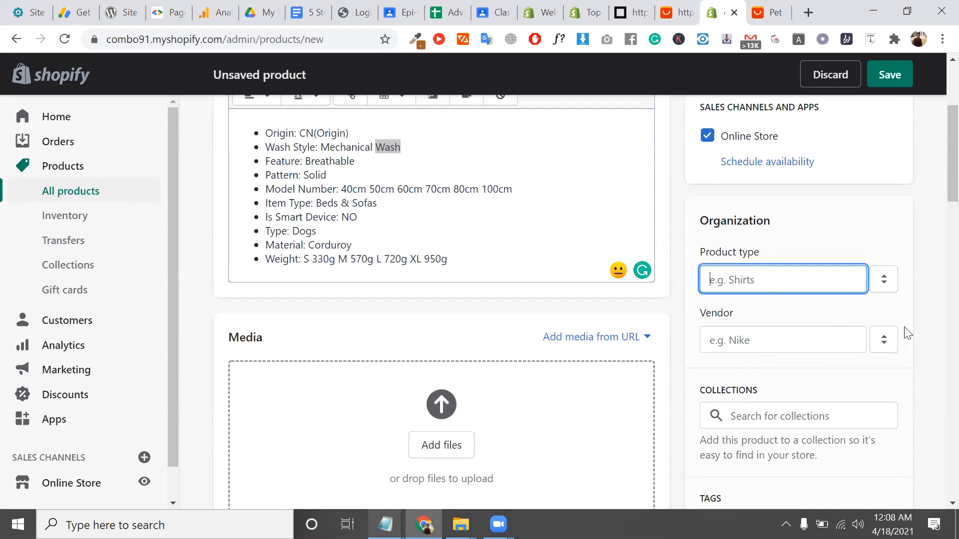
pyautogui.scroll(-1, 906, 331)
pyautogui.scroll(-2, 501, 328)
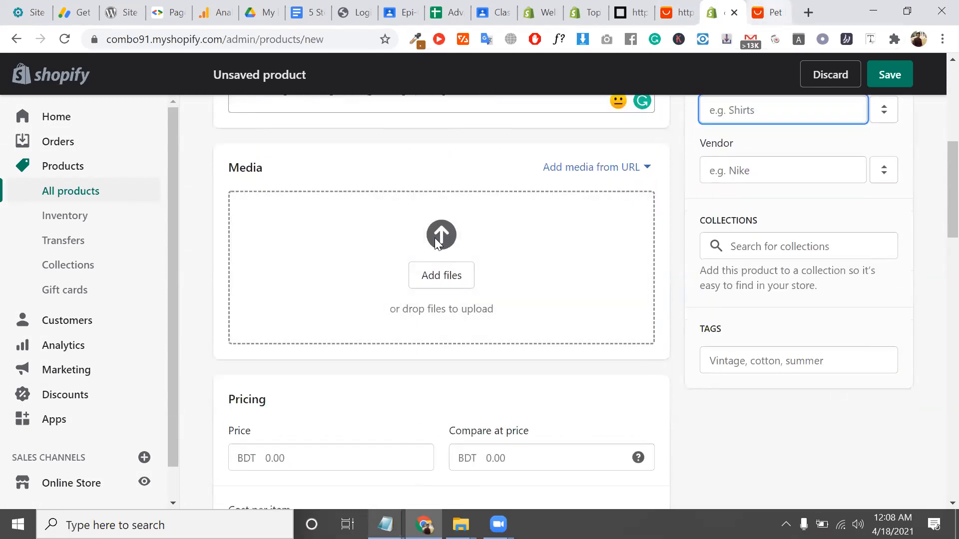
pyautogui.click(769, 10)
pyautogui.click(309, 61)
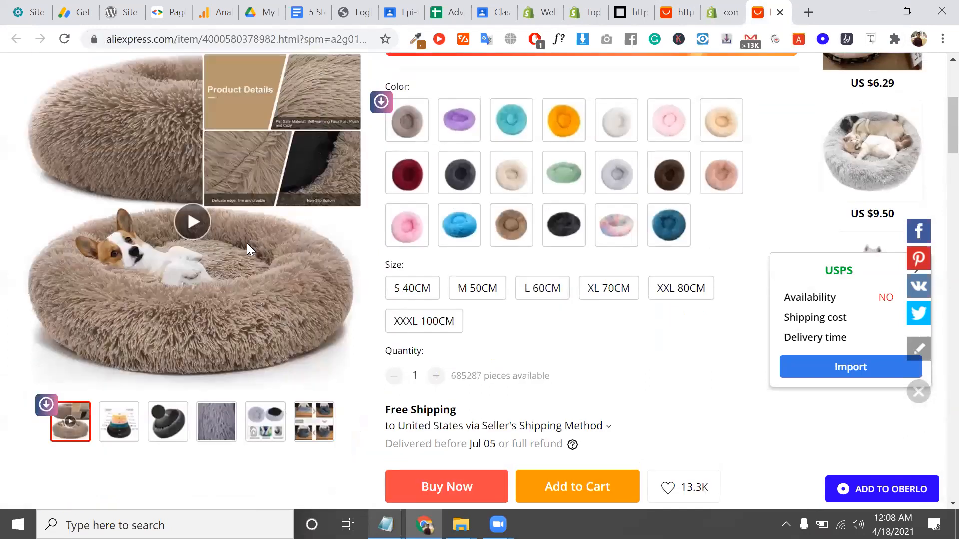
# Show the dark grey donut bed photo and try Save as on the page, then cancel
pyautogui.moveTo(120, 435)
pyautogui.moveTo(168, 430)
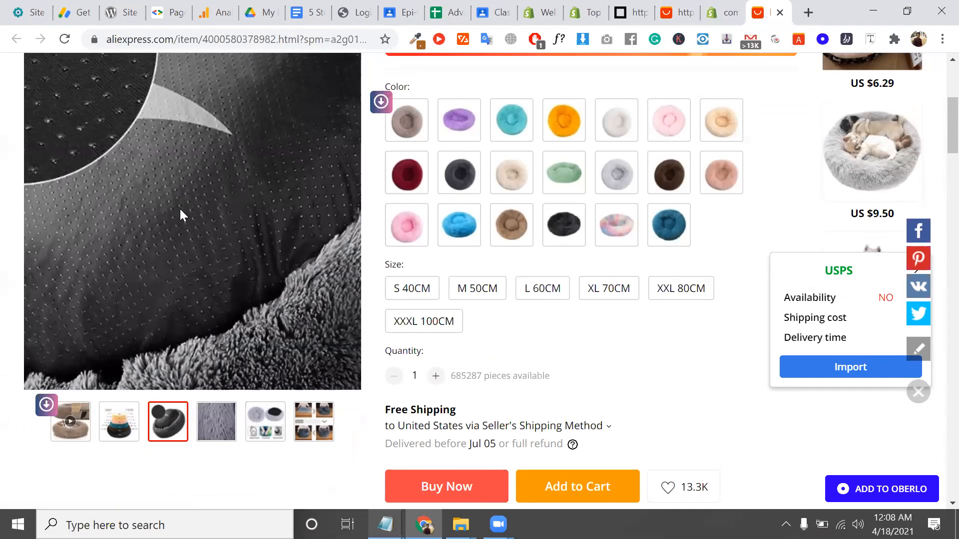
pyautogui.rightClick(179, 199)
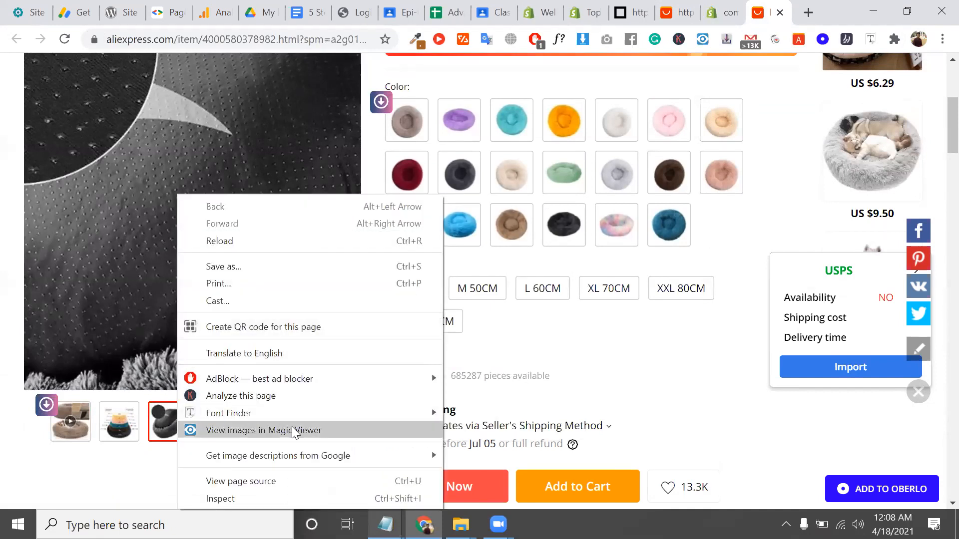
pyautogui.click(266, 267)
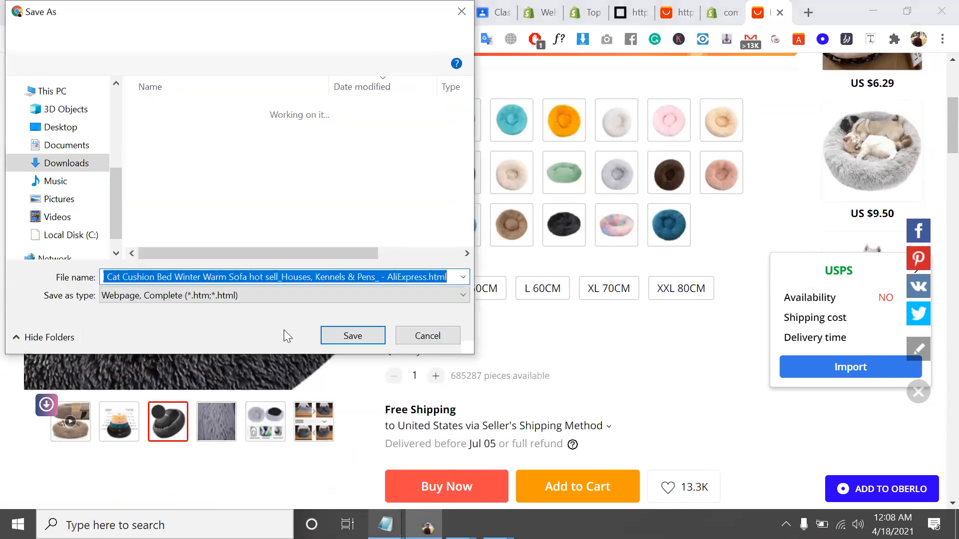
pyautogui.click(250, 291)
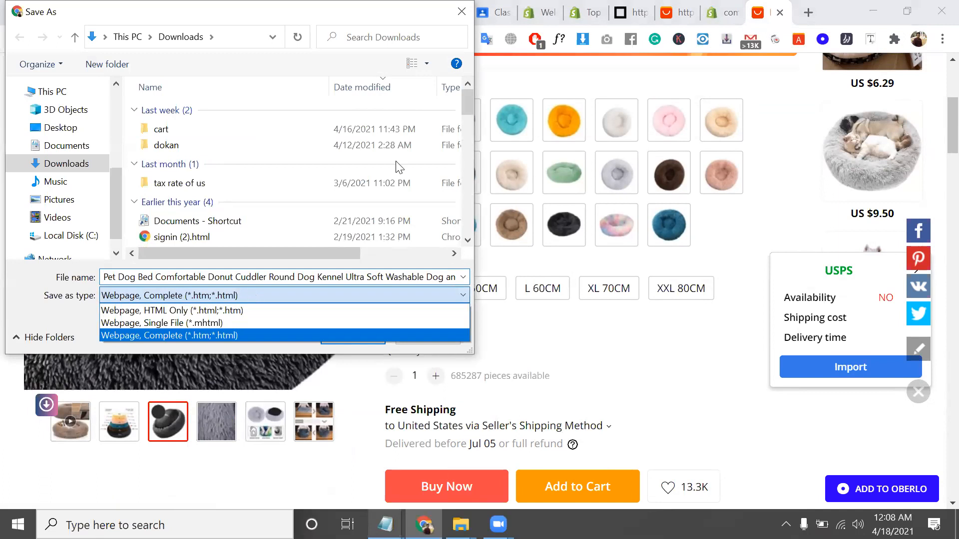
pyautogui.click(464, 4)
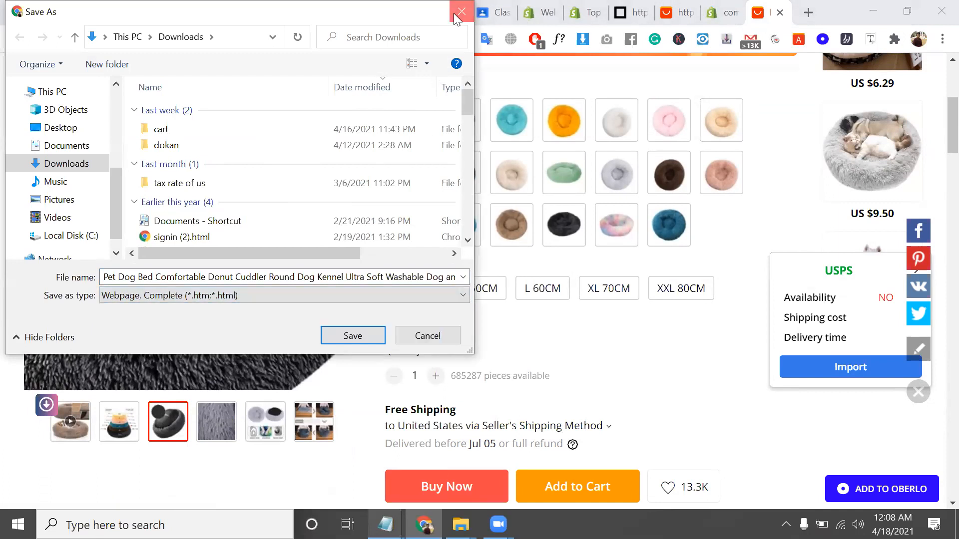
pyautogui.click(460, 11)
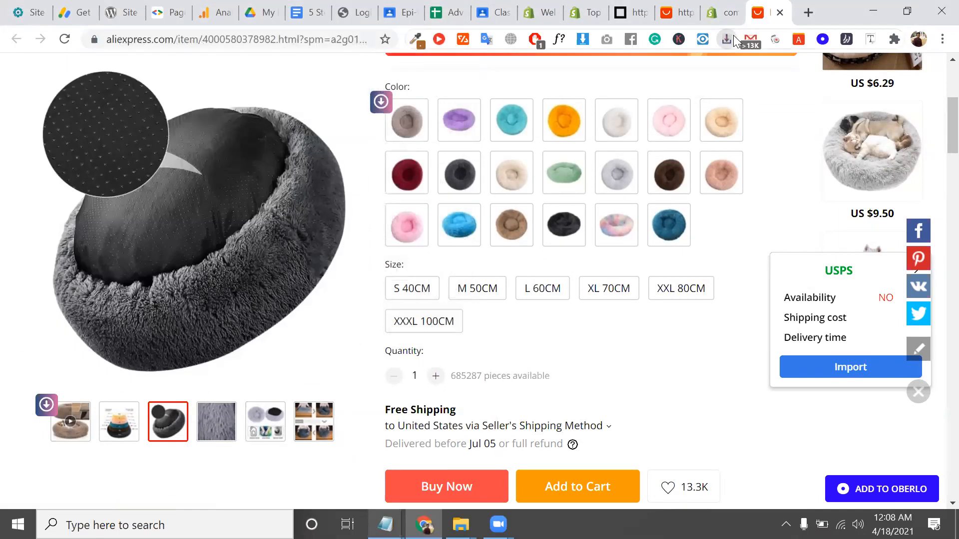
# Use the image downloader extension to list the page's 109 images, then open a new tab
pyautogui.click(733, 35)
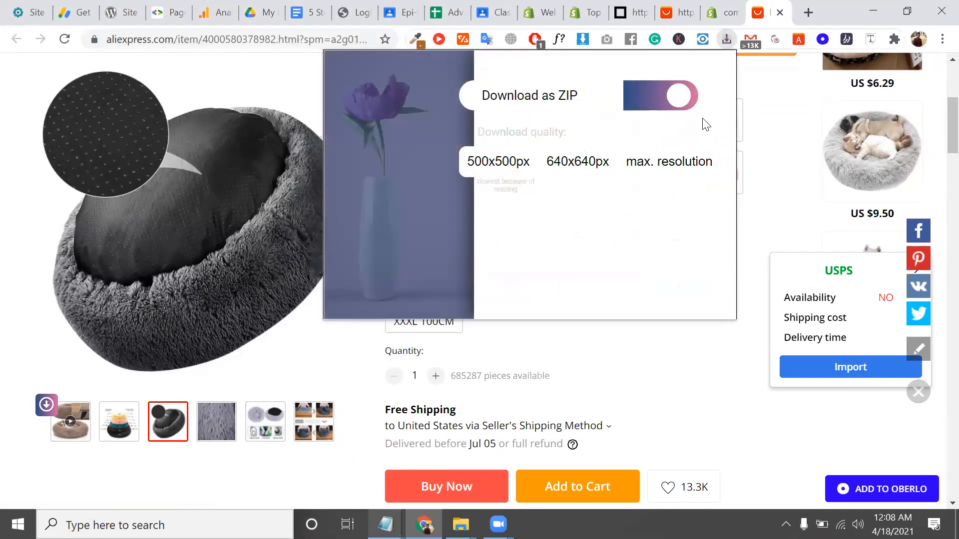
pyautogui.click(774, 133)
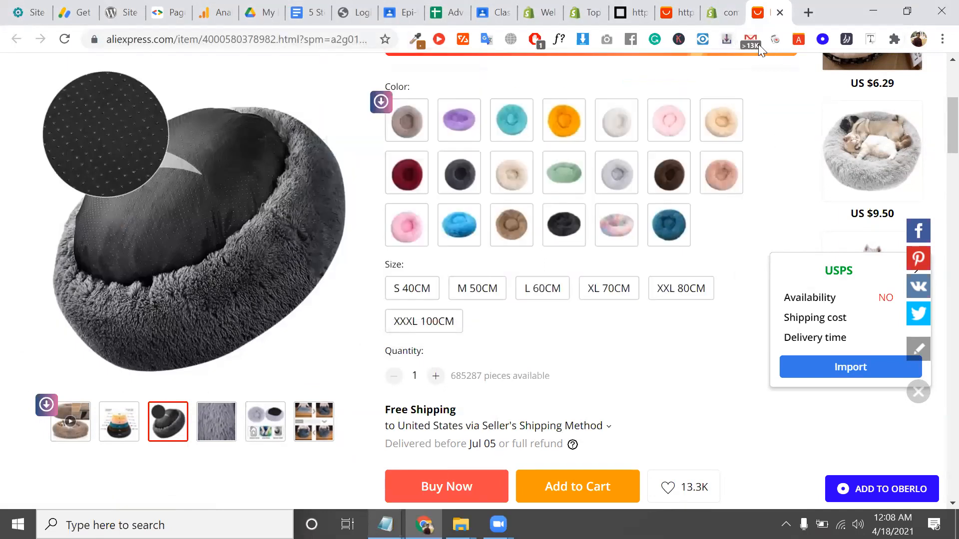
pyautogui.click(582, 43)
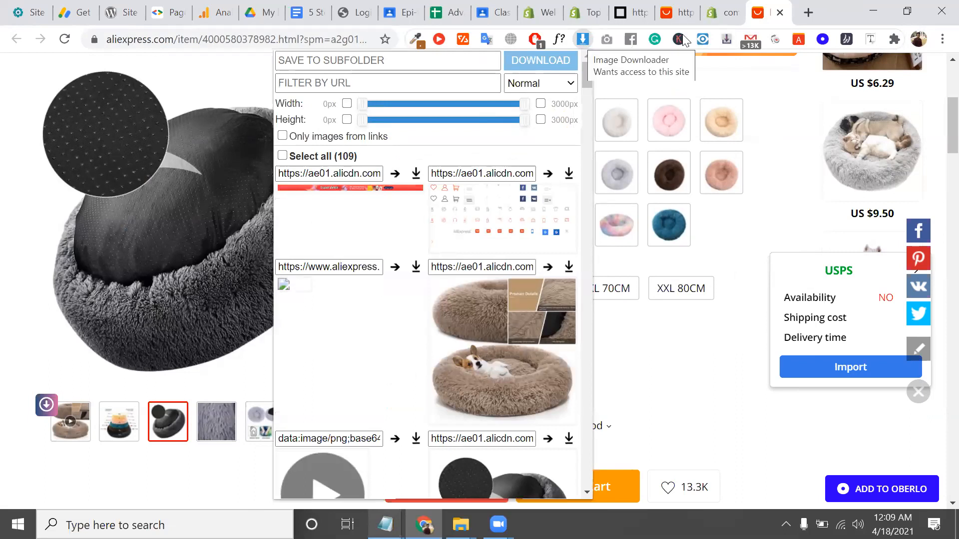
pyautogui.click(807, 18)
# Search 'image downloader' and open its Chrome Web Store page, which shows it already installed
pyautogui.write('i')
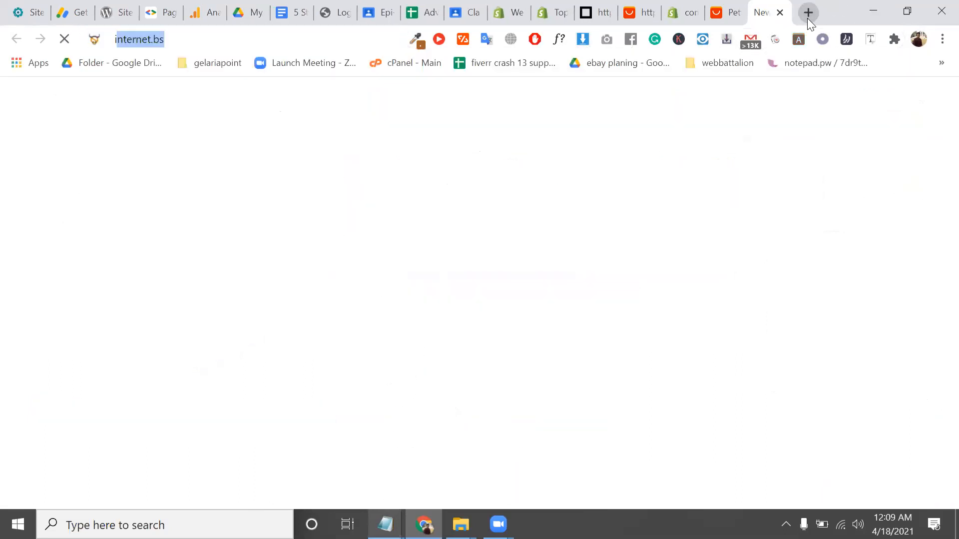
pyautogui.write('mage do')
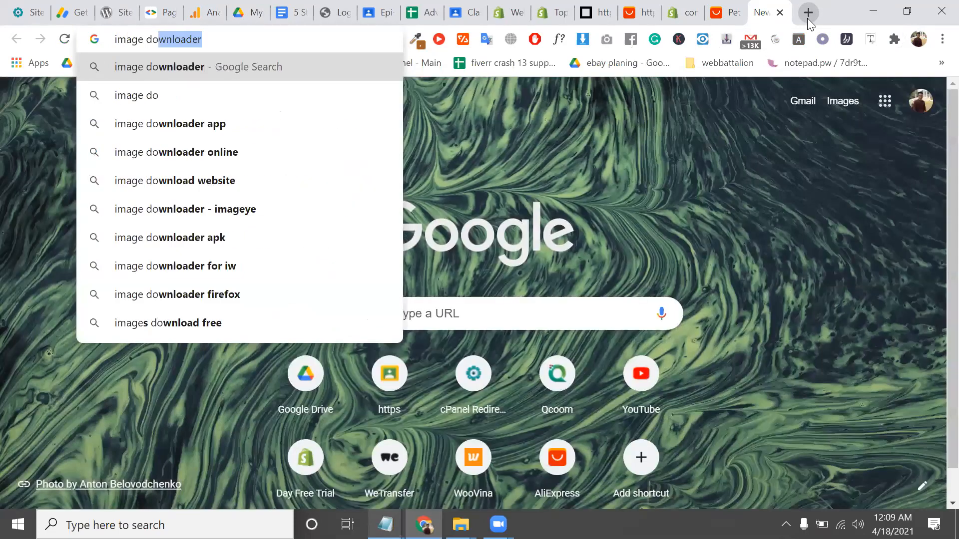
pyautogui.press('Return')
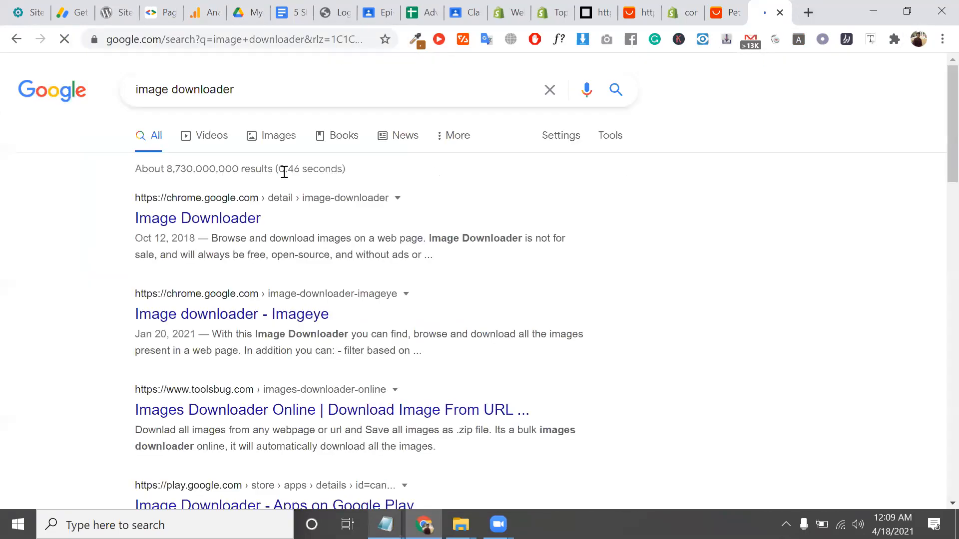
pyautogui.click(229, 229)
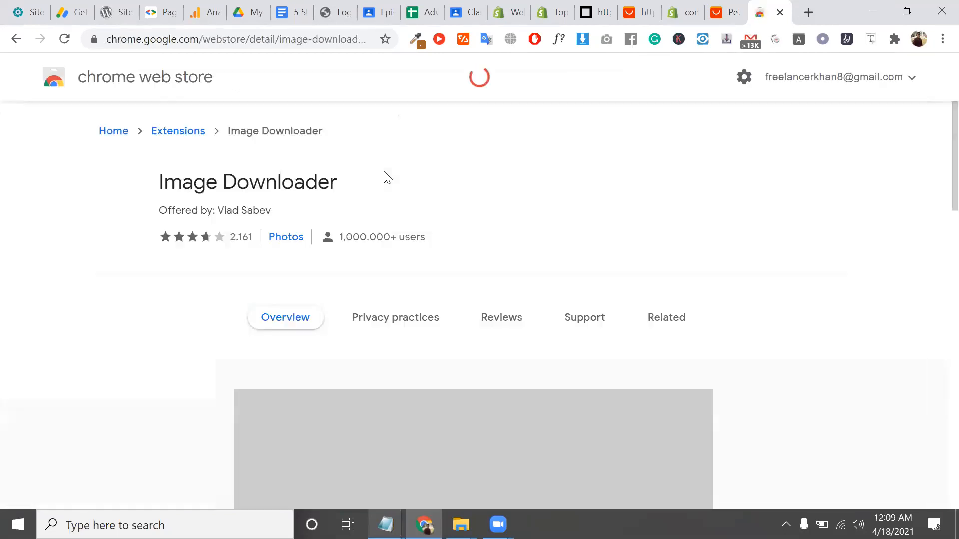
pyautogui.tripleClick(301, 183)
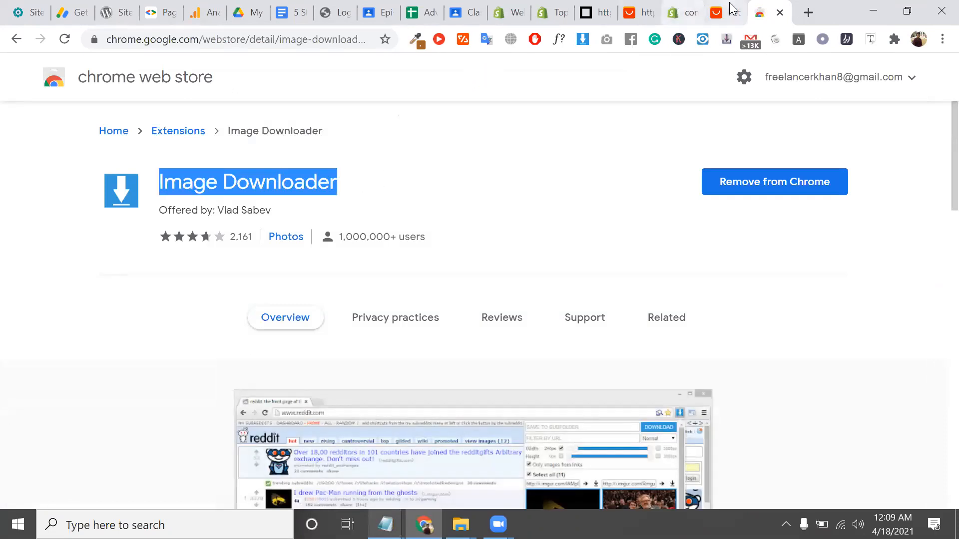
pyautogui.hotkey('ctrl', 'shift', 'Tab')
# Save the brown donut pet bed photo as a .webp from the Image Downloader list
pyautogui.click(588, 42)
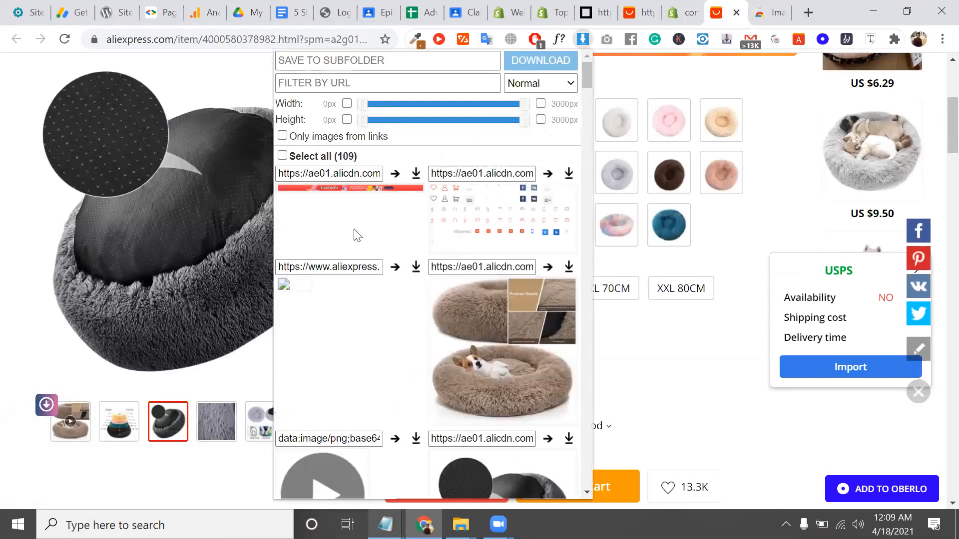
pyautogui.click(569, 274)
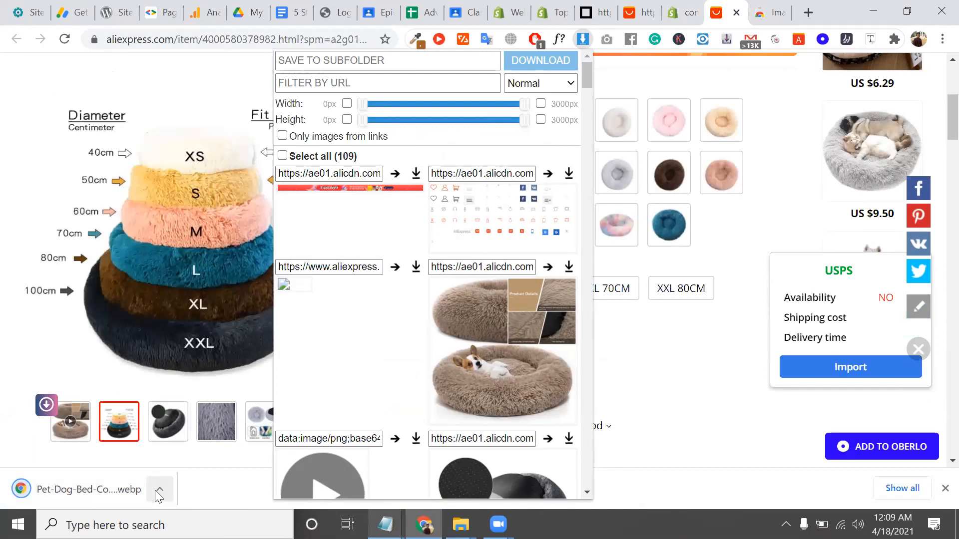
pyautogui.rightClick(502, 335)
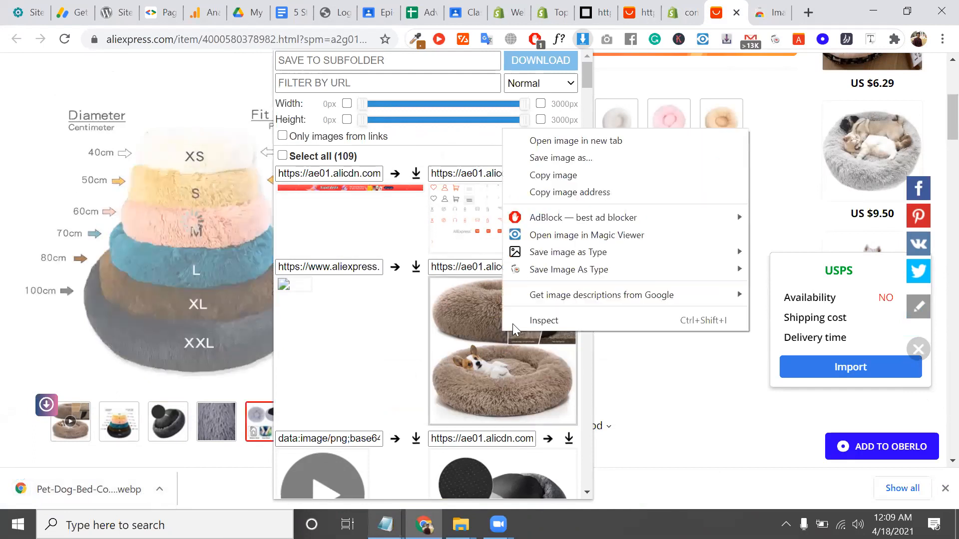
pyautogui.moveTo(580, 271)
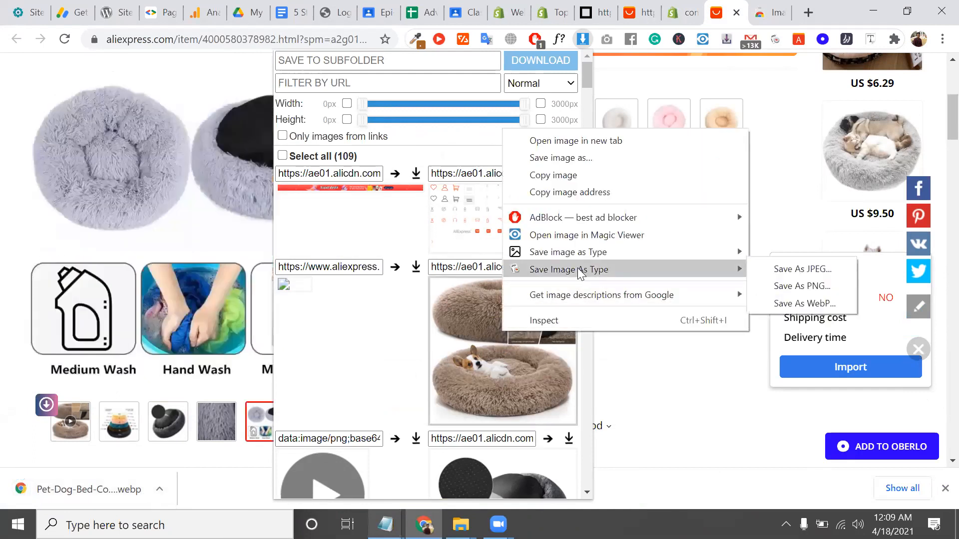
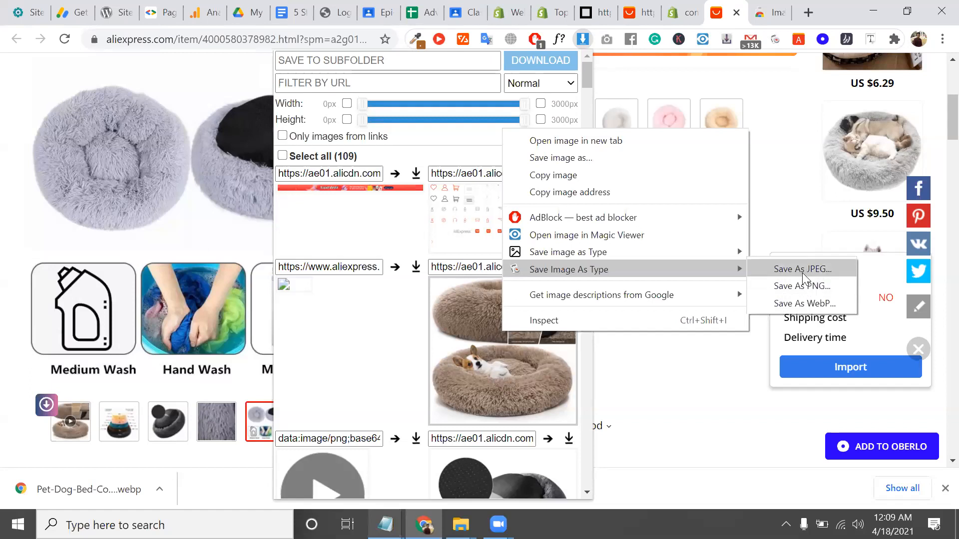
# Close the image's save-type submenu and context menu over the pet bed page
pyautogui.click(803, 270)
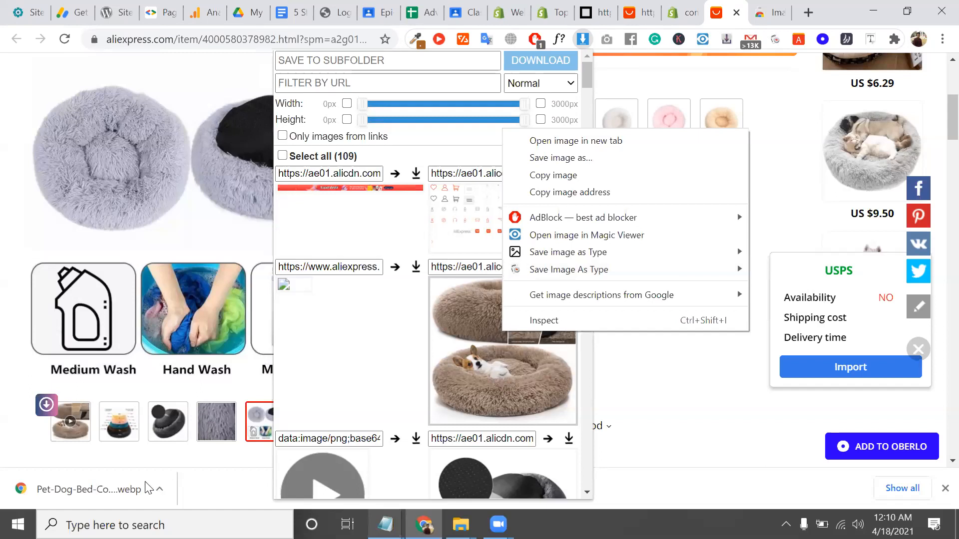
pyautogui.moveTo(621, 258)
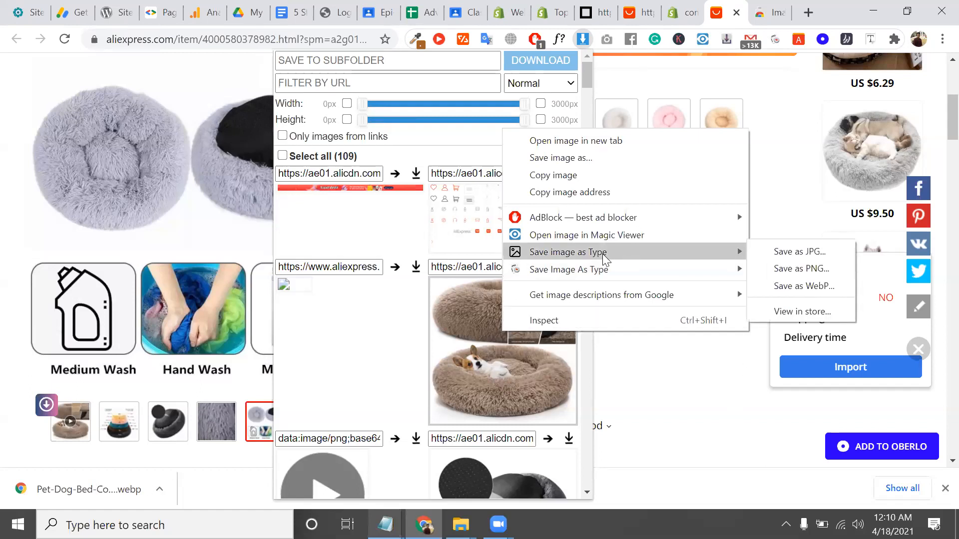
pyautogui.press('Escape')
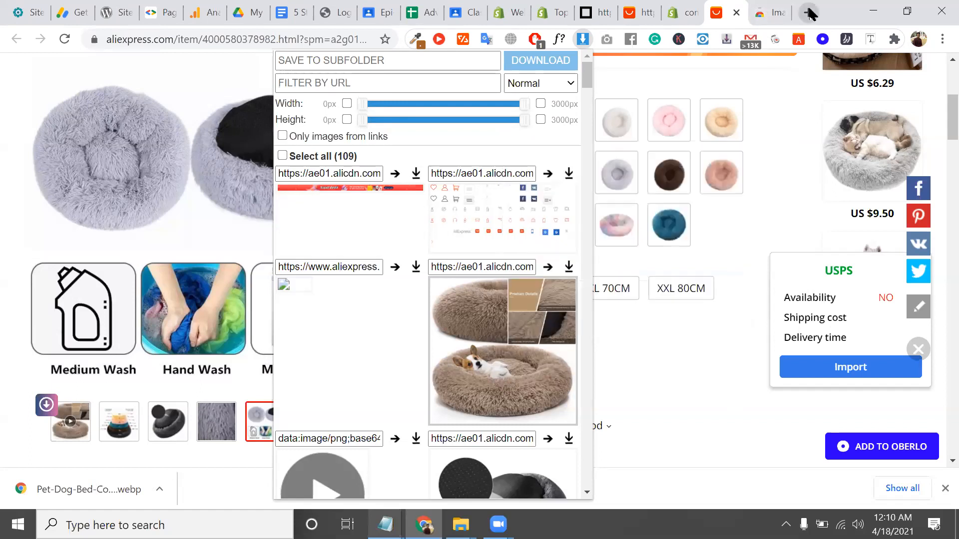
# Search 'save as' and open the Save Image As You Want store page, then return to AliExpress
pyautogui.click(808, 13)
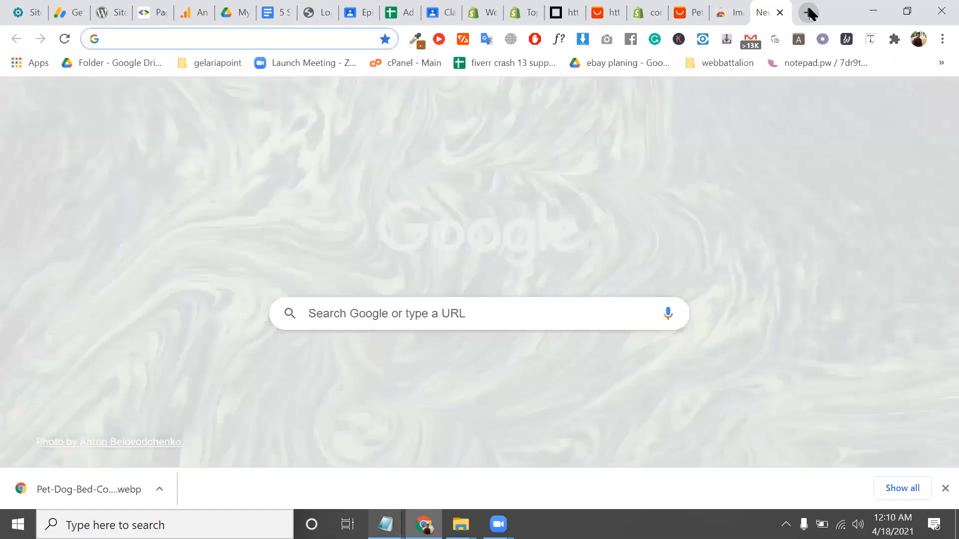
pyautogui.write('sa')
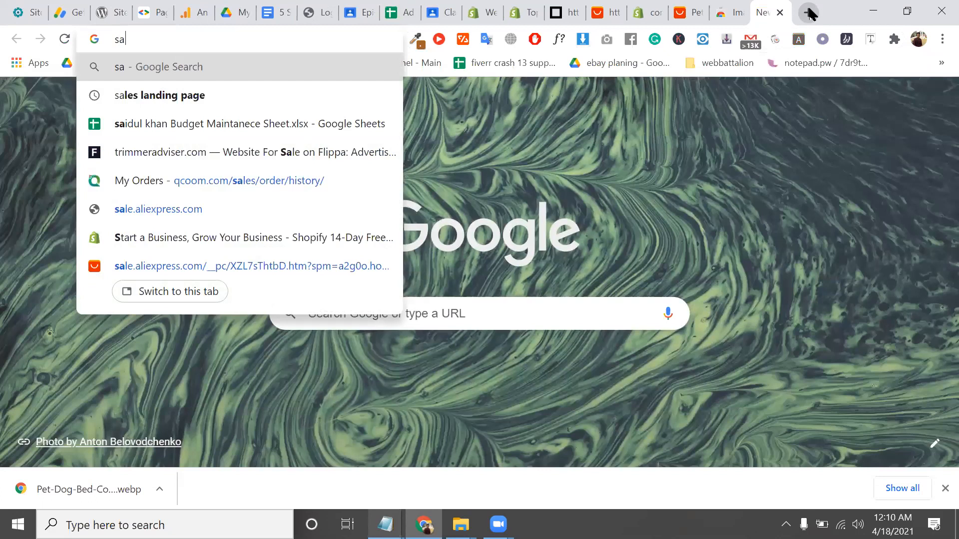
pyautogui.write('ve as')
pyautogui.press('Down')
pyautogui.press('Return')
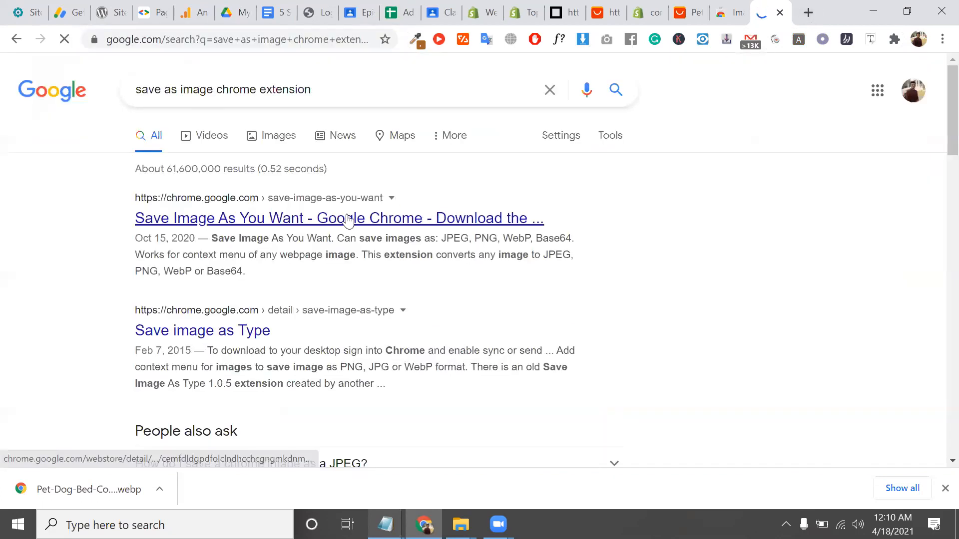
pyautogui.click(349, 218)
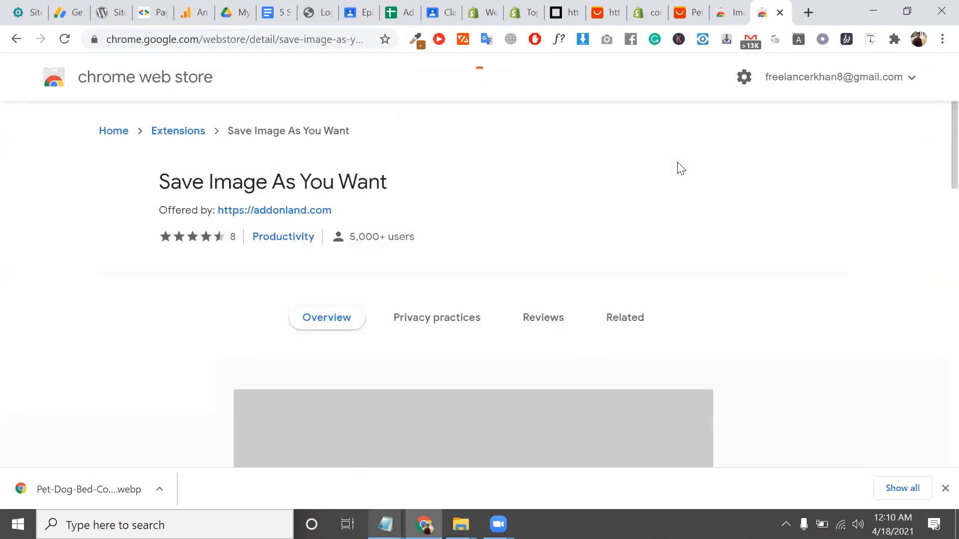
pyautogui.tripleClick(307, 191)
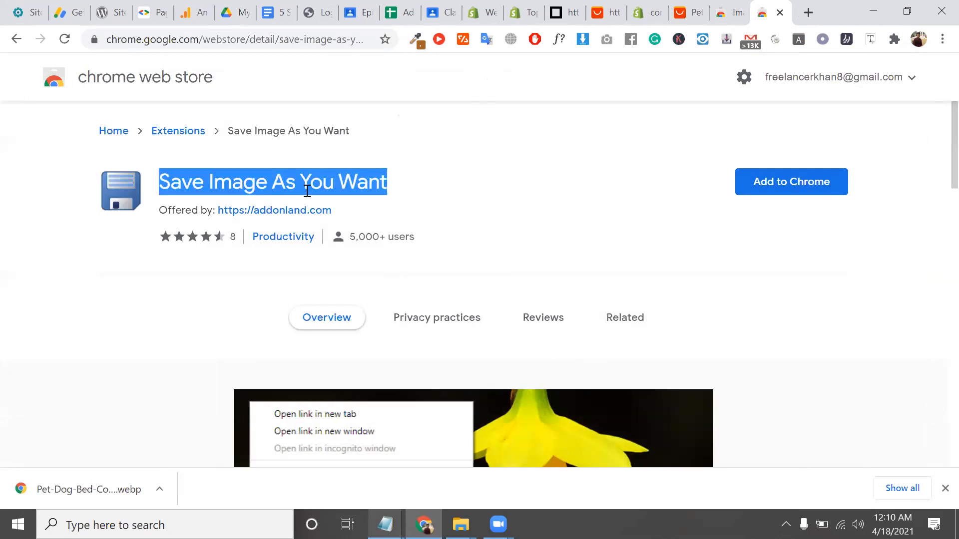
pyautogui.click(726, 14)
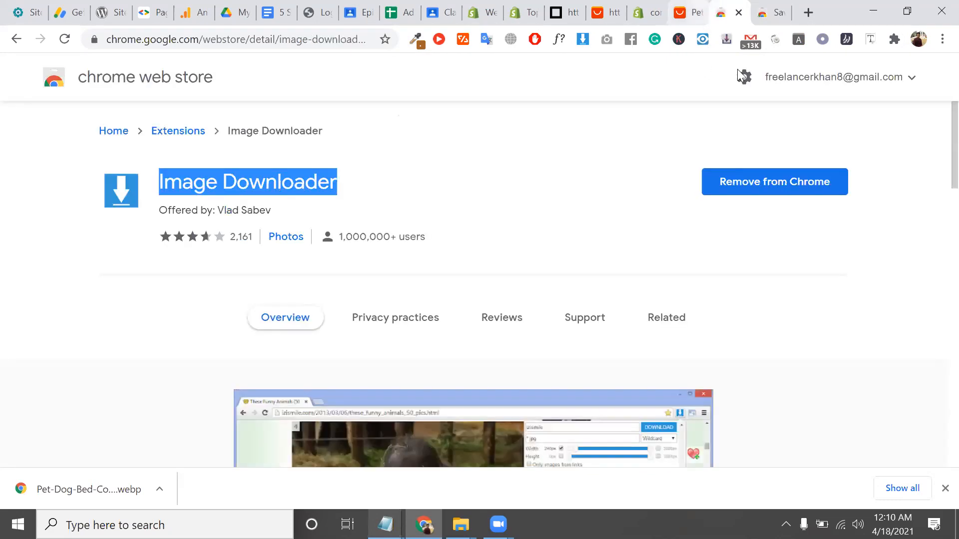
pyautogui.hotkey('ctrl', 'shift', 'Tab')
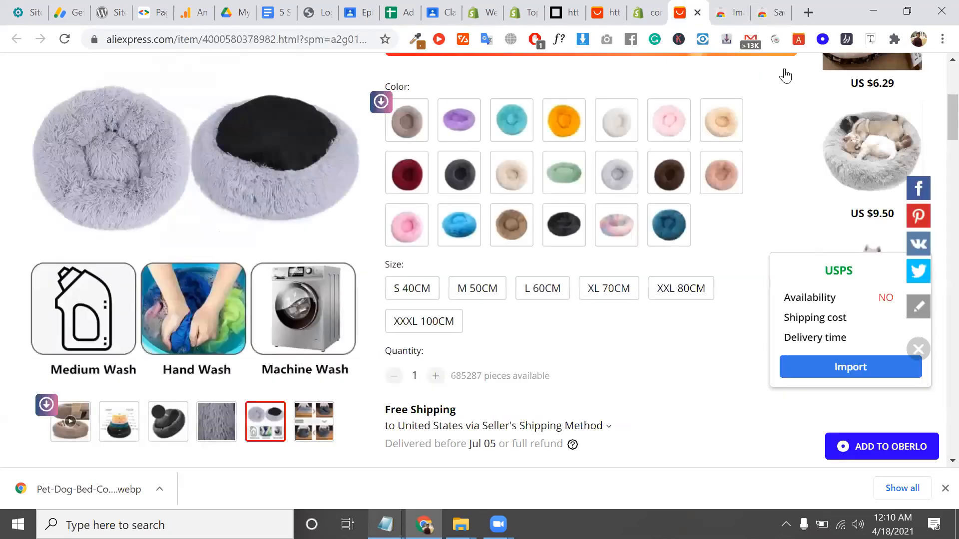
# Reopen Image Downloader's list of page images and download one listed product image
pyautogui.click(582, 40)
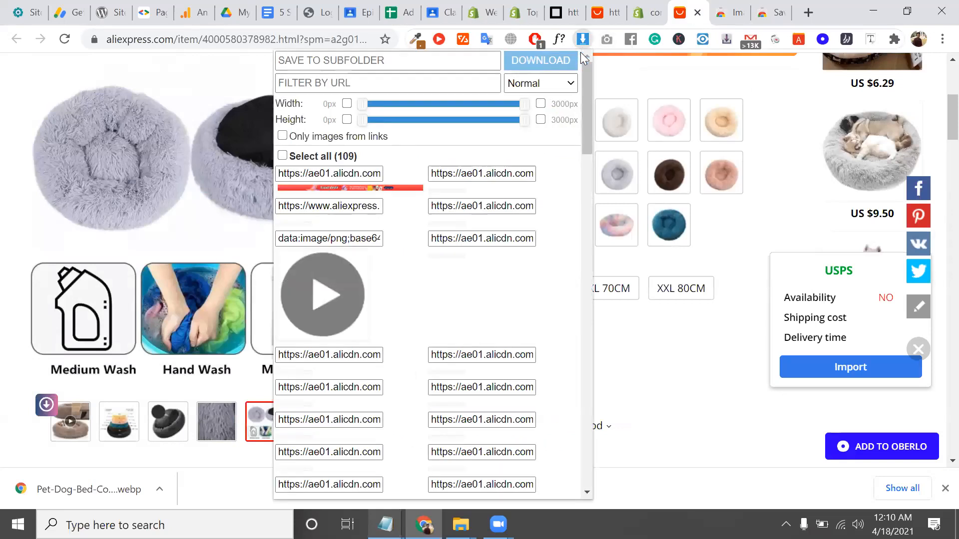
pyautogui.click(755, 316)
pyautogui.scroll(3, 376, 276)
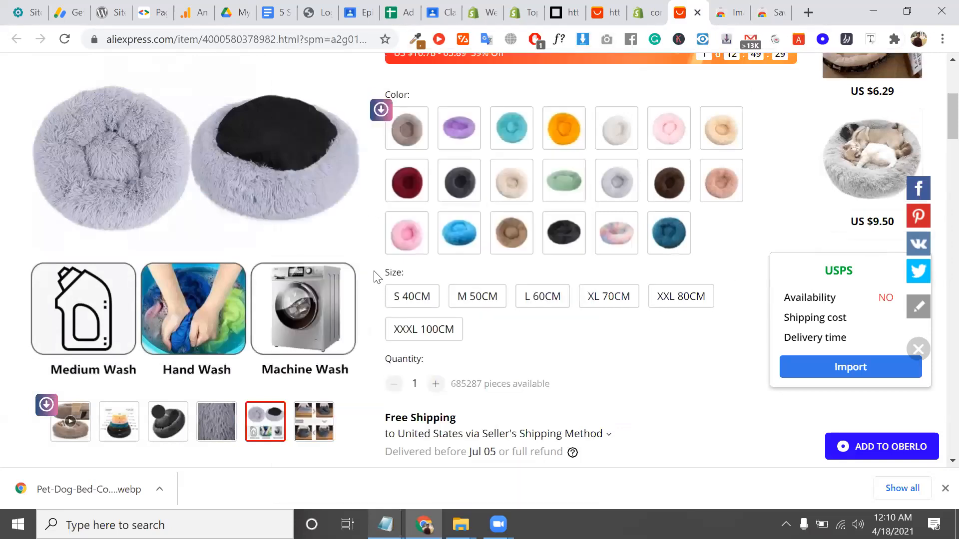
pyautogui.rightClick(194, 181)
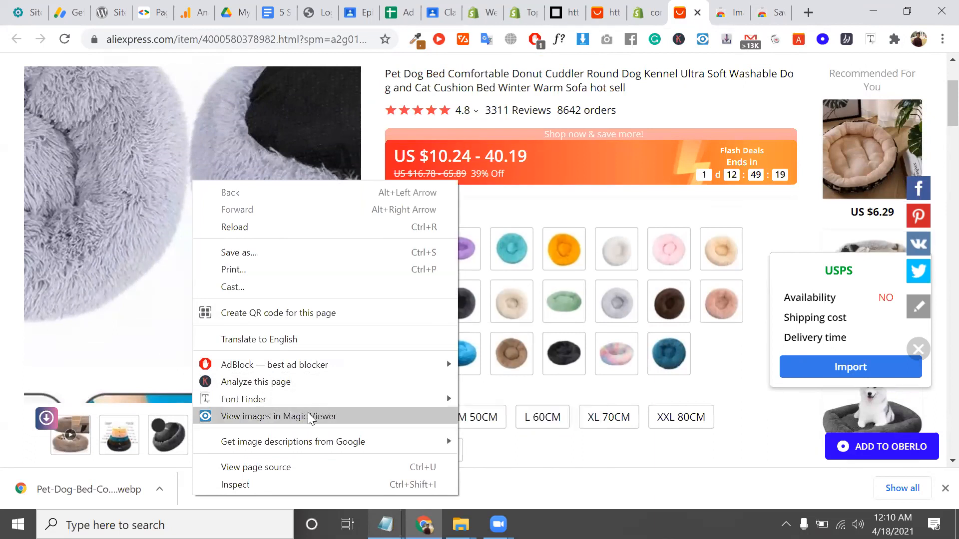
pyautogui.click(513, 208)
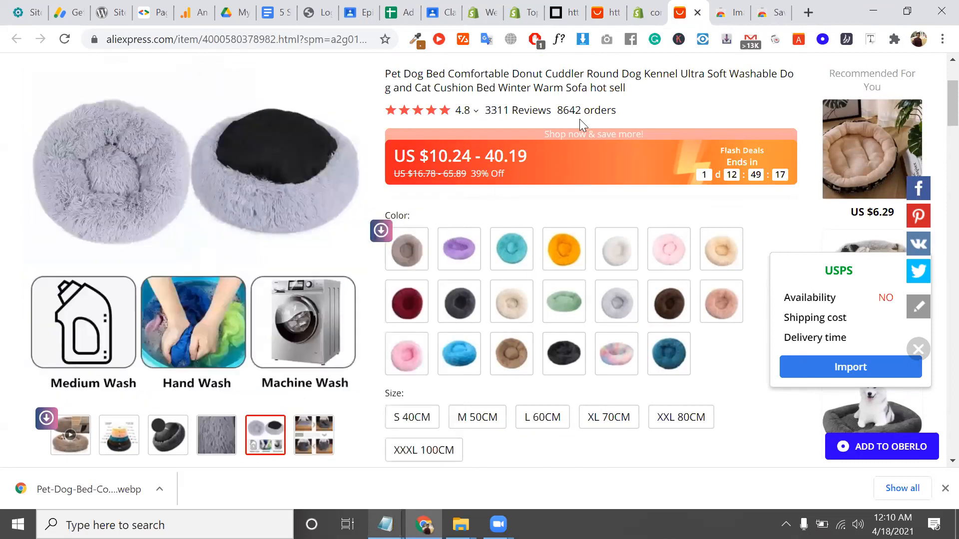
pyautogui.click(583, 40)
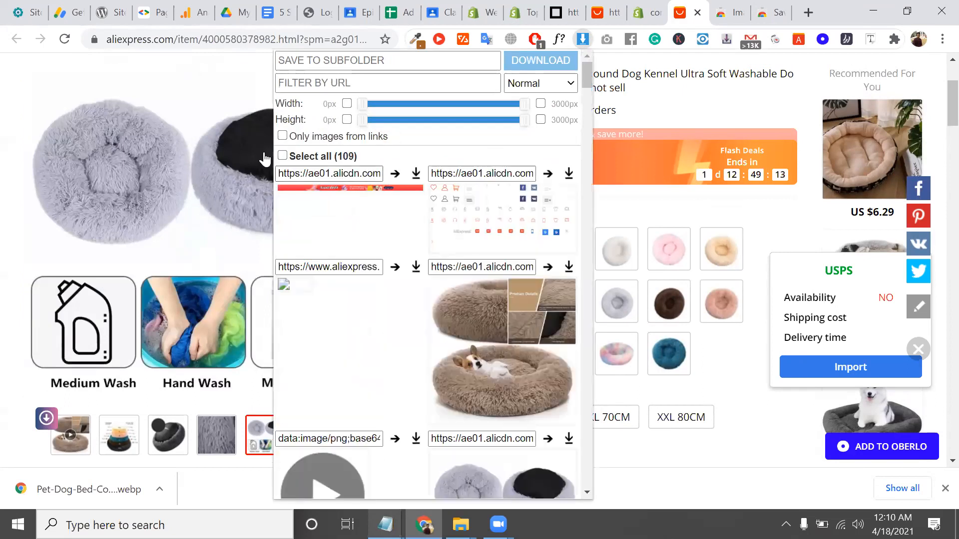
pyautogui.click(393, 63)
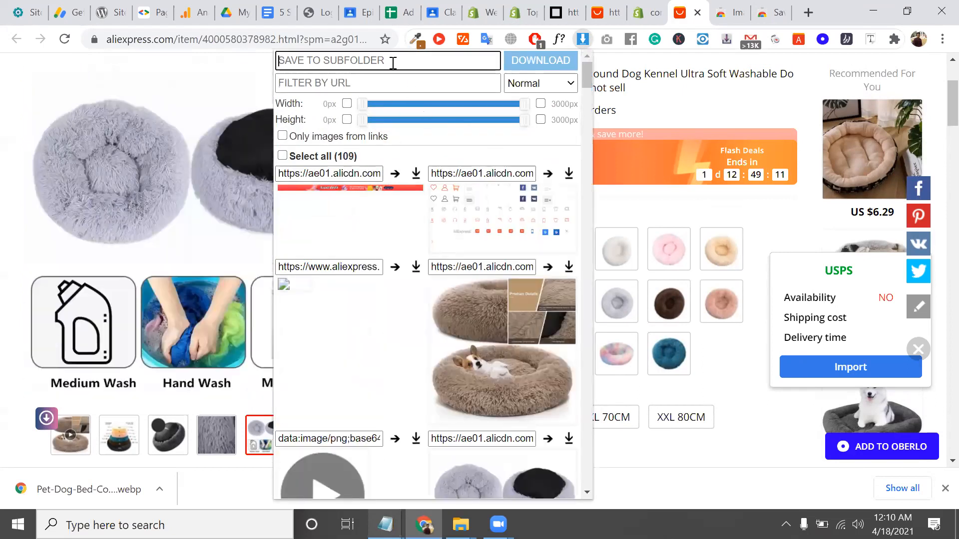
pyautogui.click(571, 271)
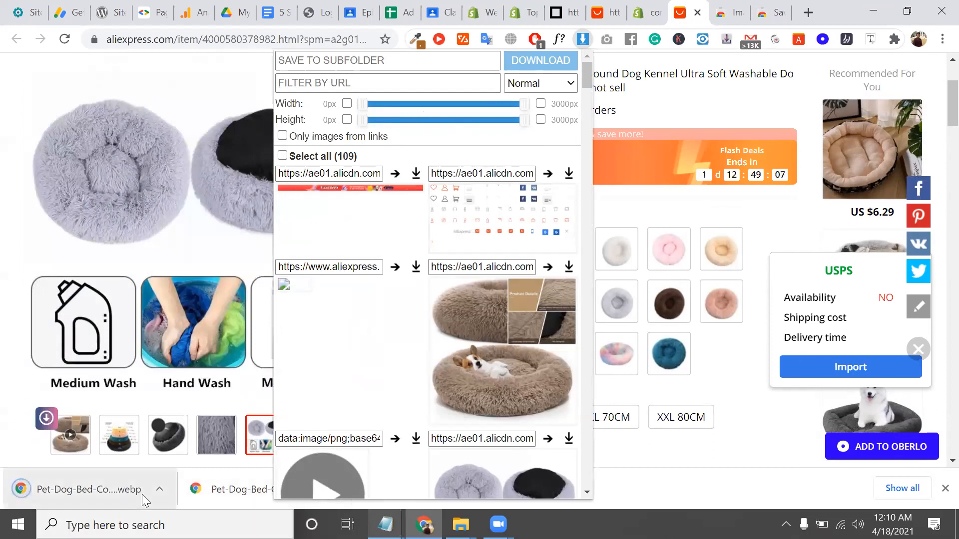
# Save the dog-bed photo as download (1).png in Downloads and check it in Photos
pyautogui.rightClick(463, 338)
pyautogui.moveTo(545, 281)
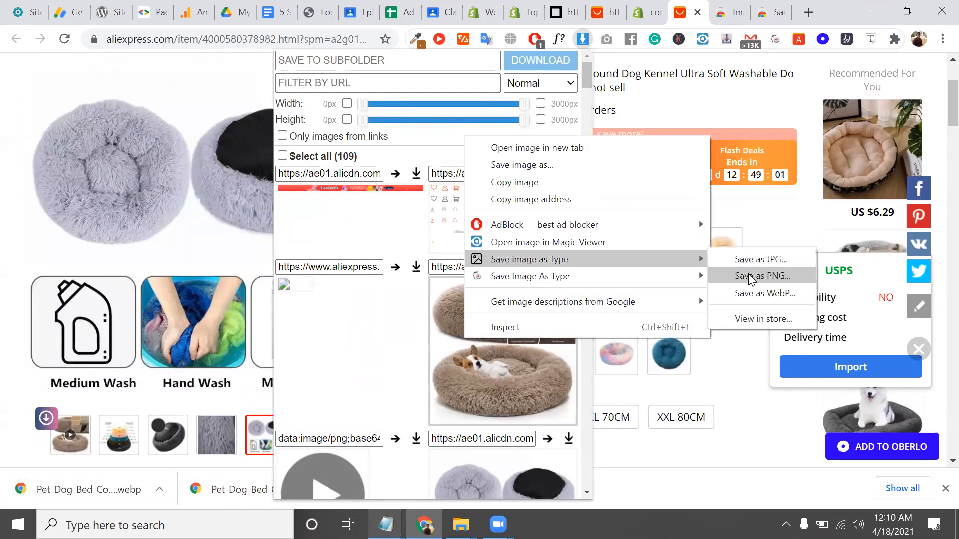
pyautogui.click(749, 275)
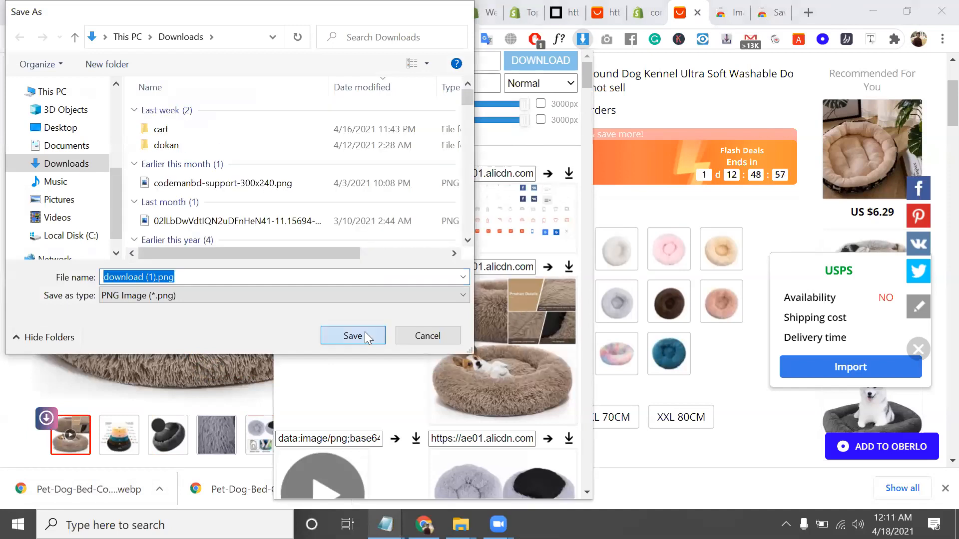
pyautogui.click(365, 331)
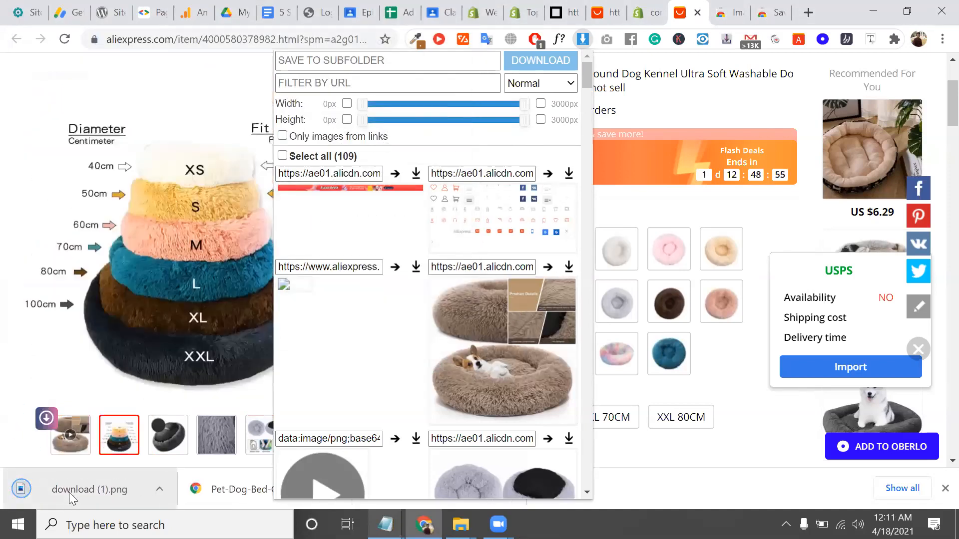
pyautogui.click(69, 492)
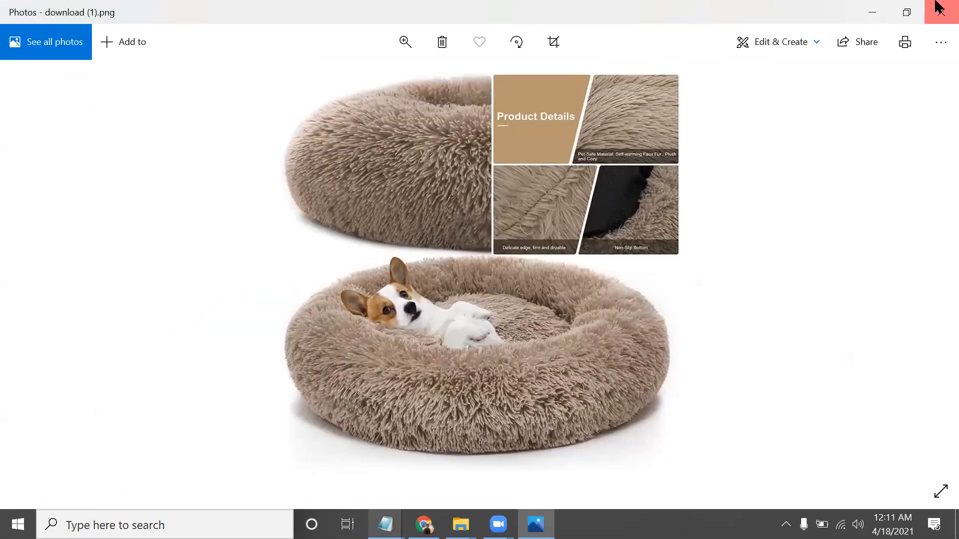
pyautogui.click(941, 12)
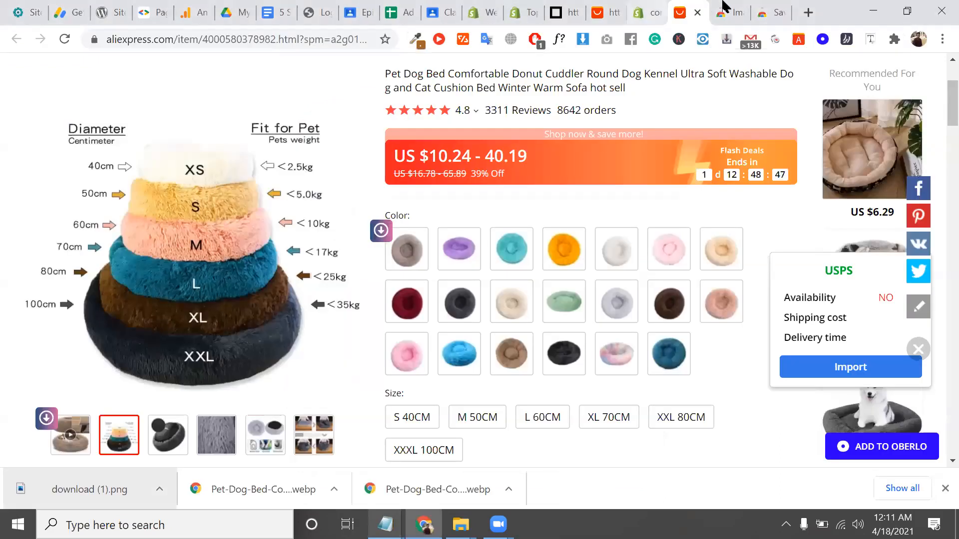
# Upload download (1).png to the Shopify draft's product media, then glance back at AliExpress
pyautogui.click(644, 12)
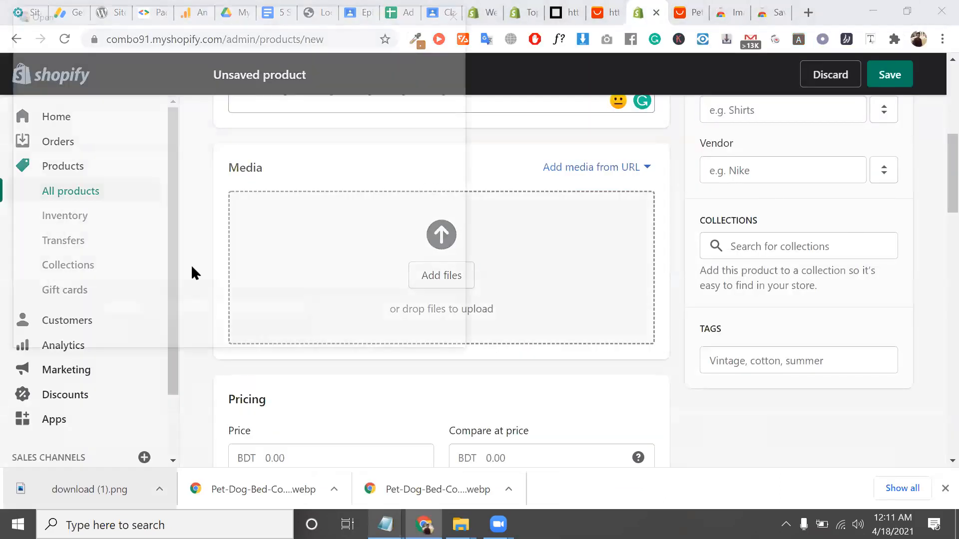
pyautogui.click(181, 130)
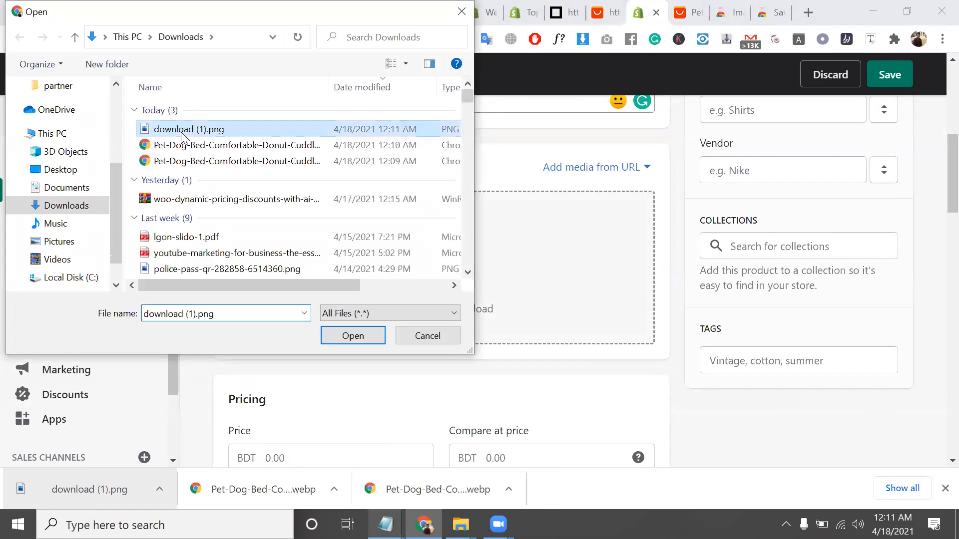
pyautogui.click(368, 333)
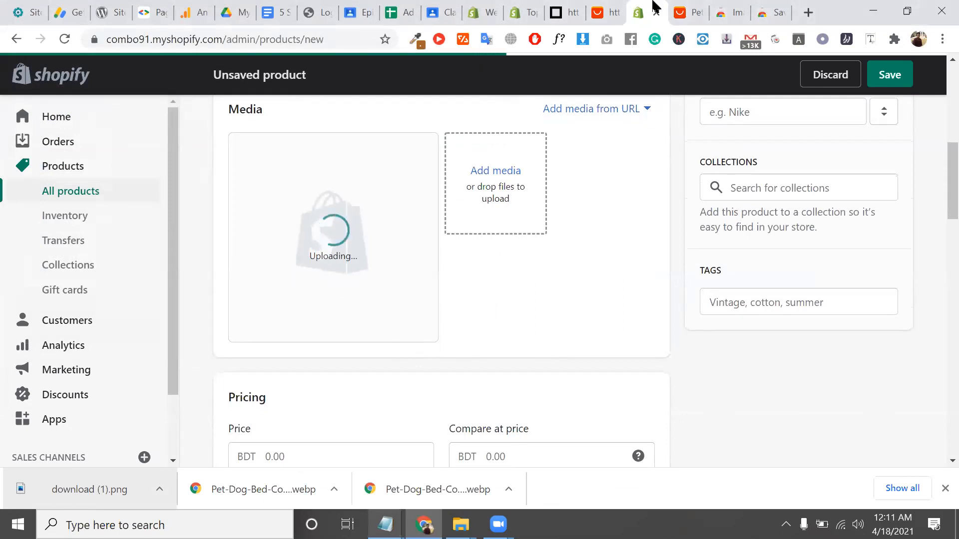
pyautogui.click(689, 12)
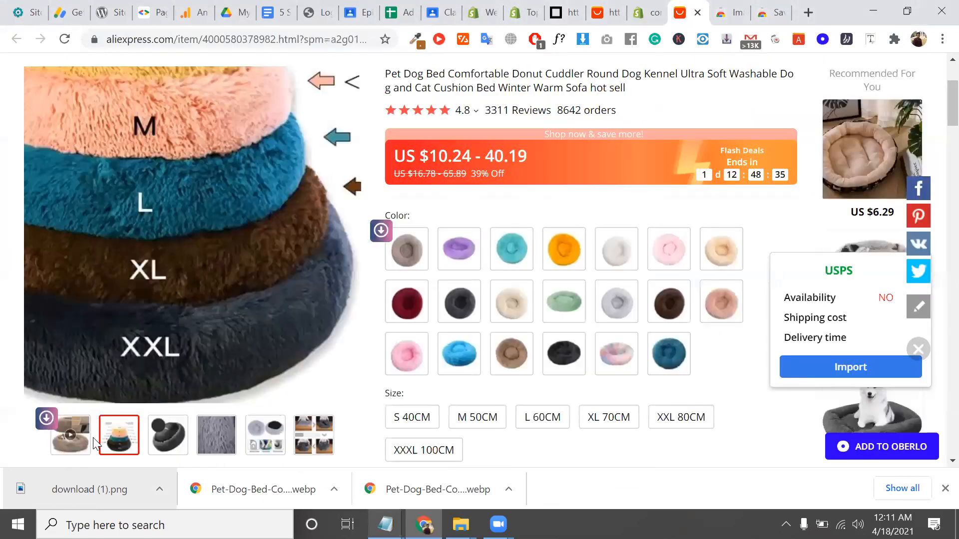
pyautogui.scroll(-1, 345, 424)
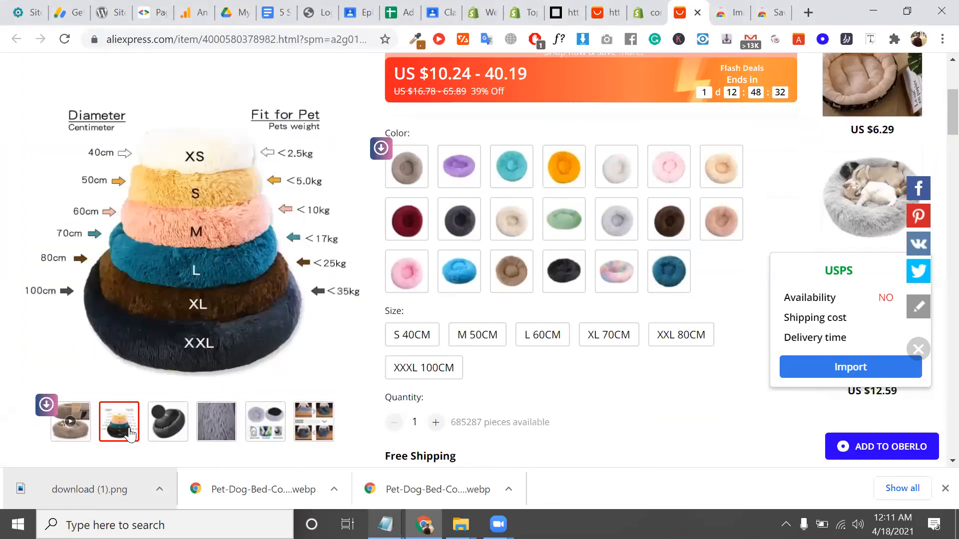
pyautogui.scroll(-3, 428, 353)
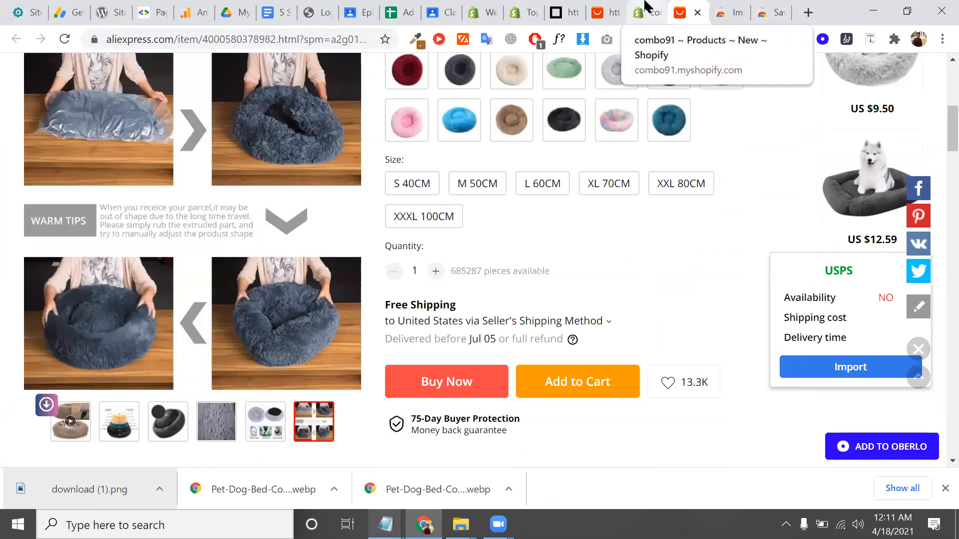
# On the product draft, cancel the Add media file picker and view the Media section
pyautogui.click(646, 6)
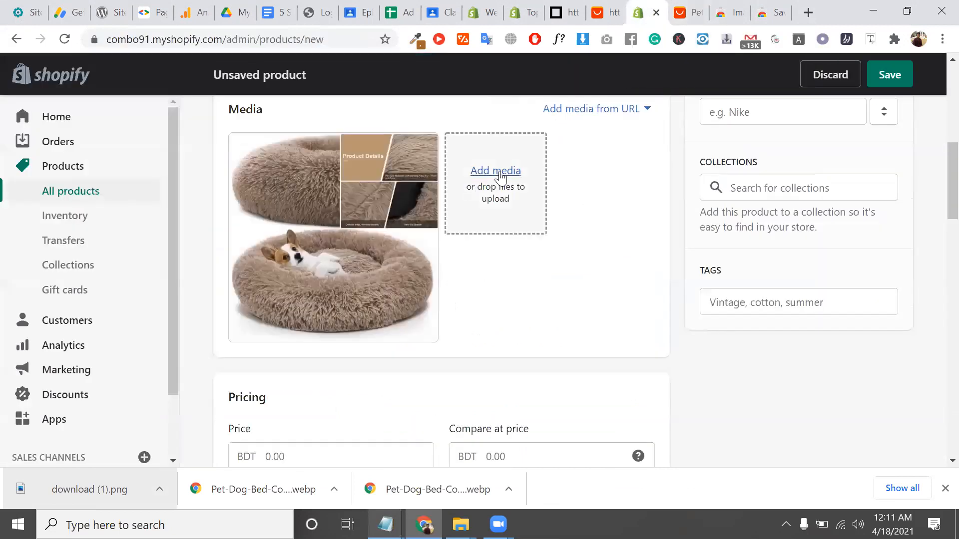
pyautogui.click(520, 171)
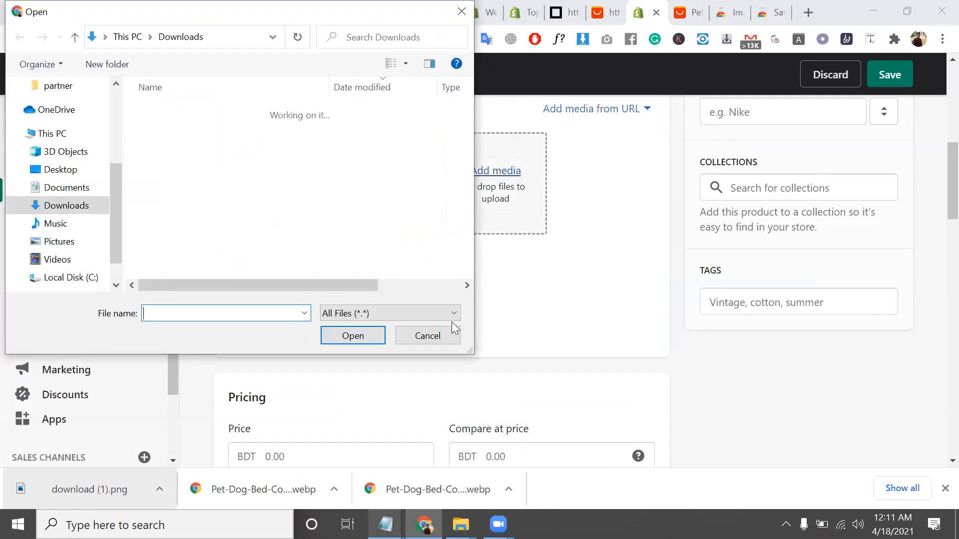
pyautogui.click(448, 330)
pyautogui.scroll(3, 450, 335)
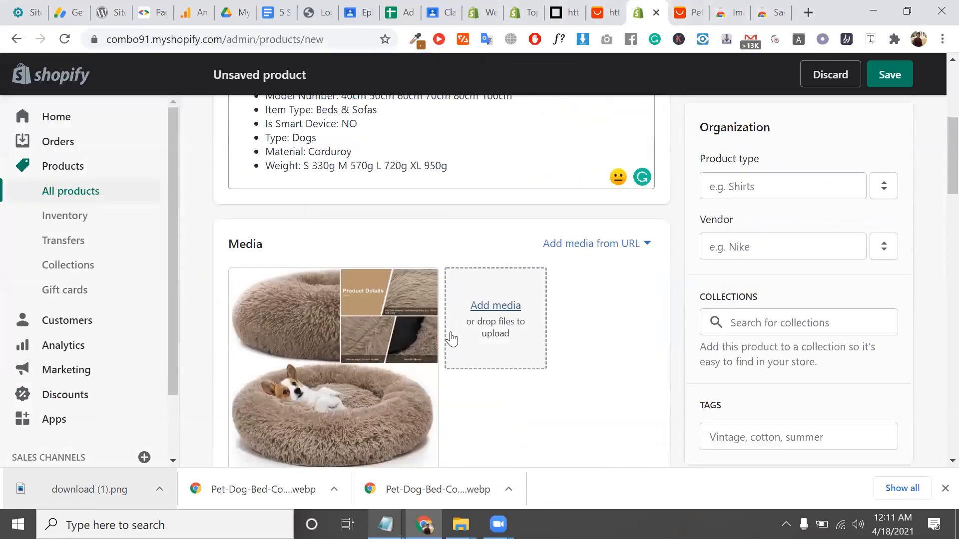
pyautogui.scroll(-3, 536, 285)
# Set the pet bed's product type to 'pet'
pyautogui.scroll(5, 528, 280)
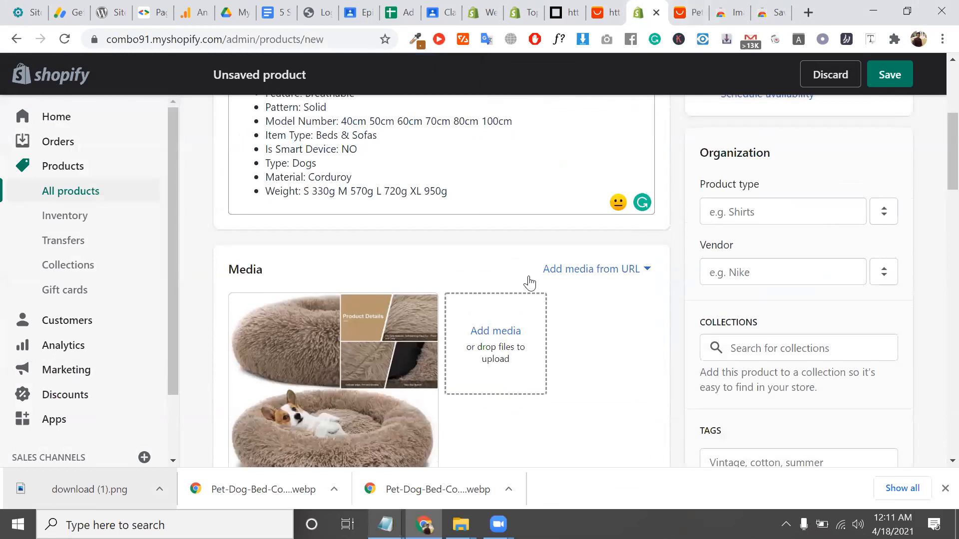
pyautogui.click(767, 294)
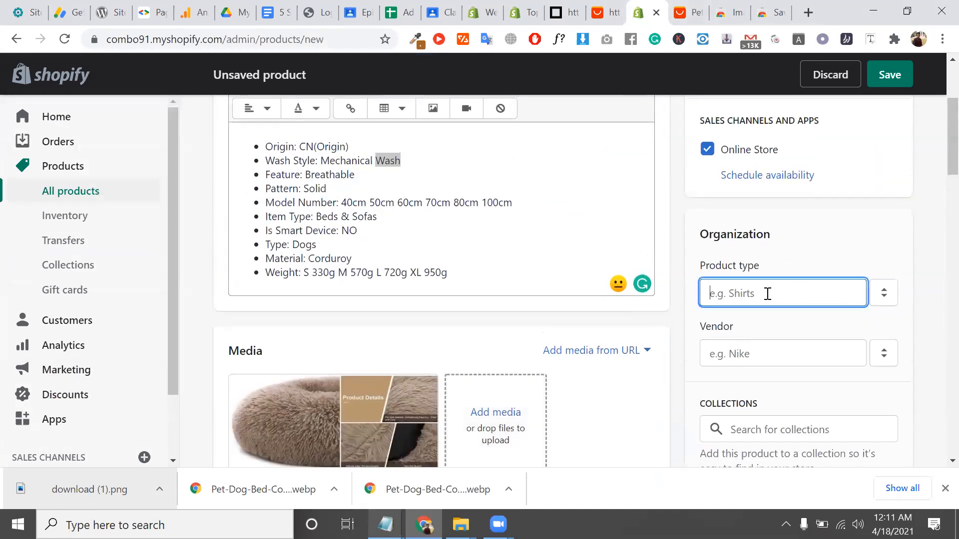
pyautogui.scroll(3, 768, 294)
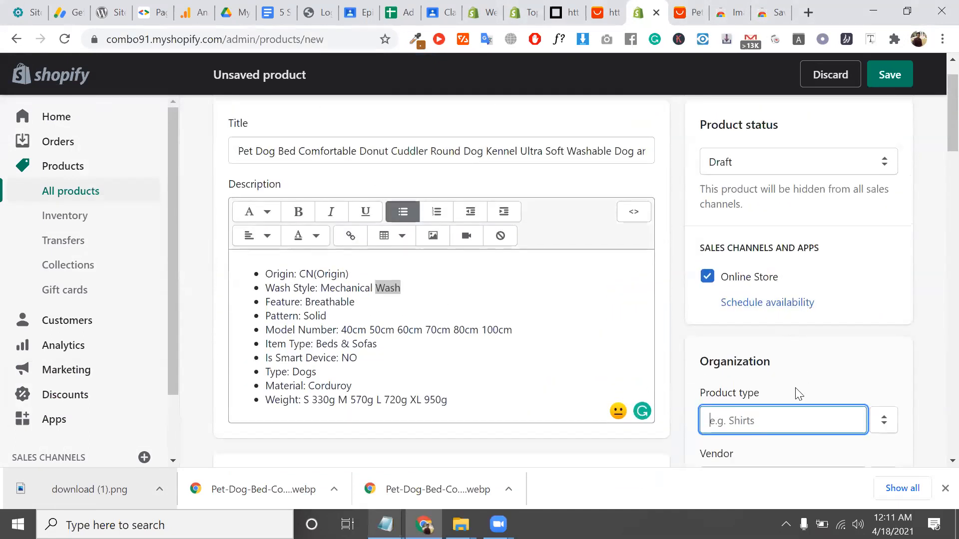
pyautogui.write('pet')
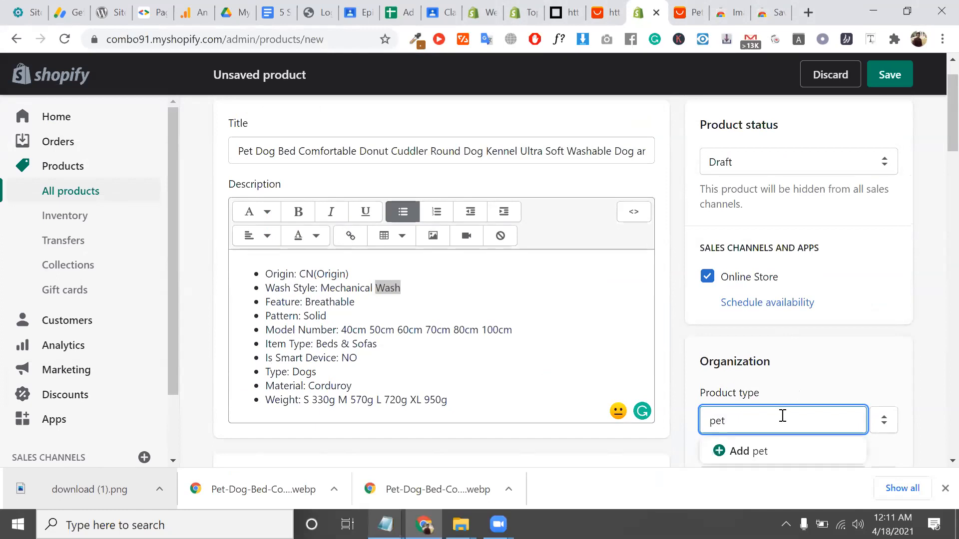
pyautogui.press('Return')
pyautogui.scroll(-3, 782, 415)
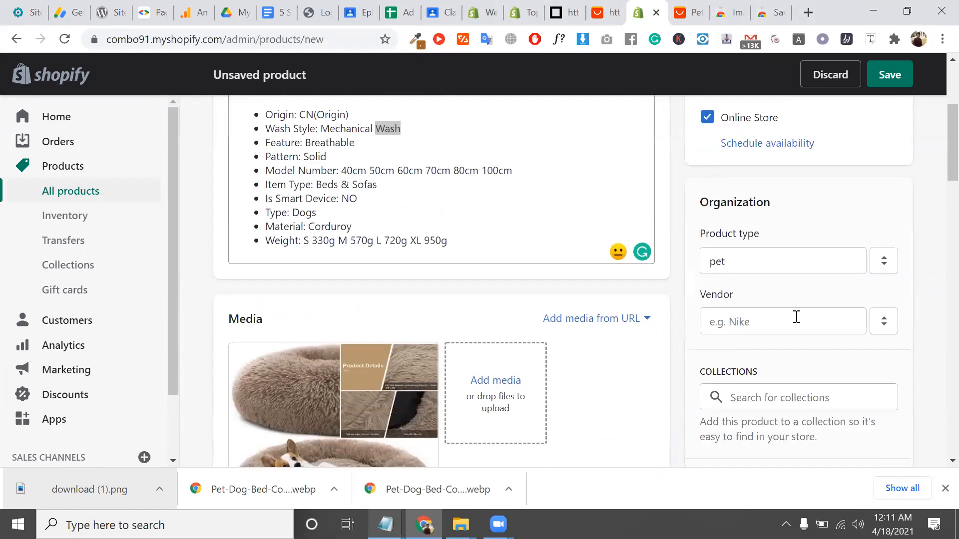
# Work on the vendor field, selecting the Material: Corduroy and Origin CN description details
pyautogui.click(756, 322)
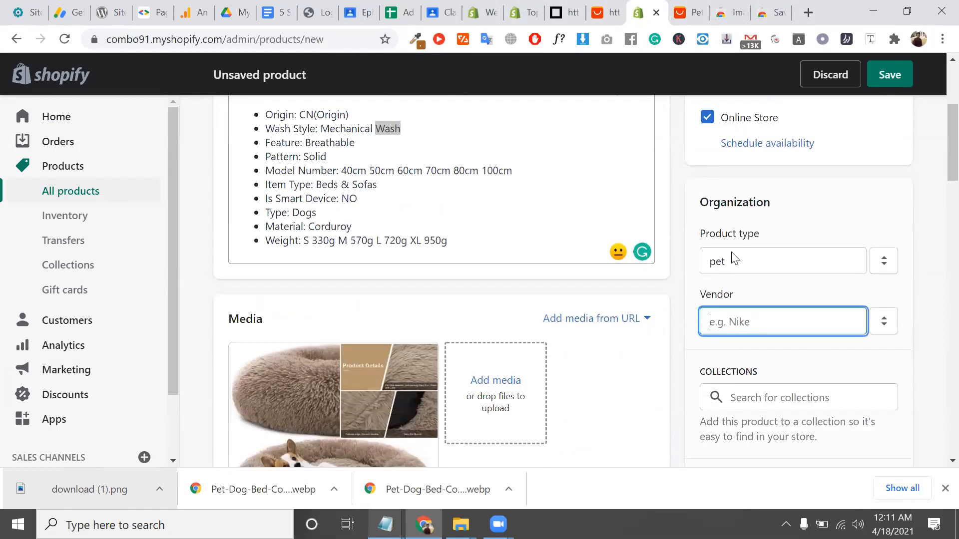
pyautogui.doubleClick(720, 296)
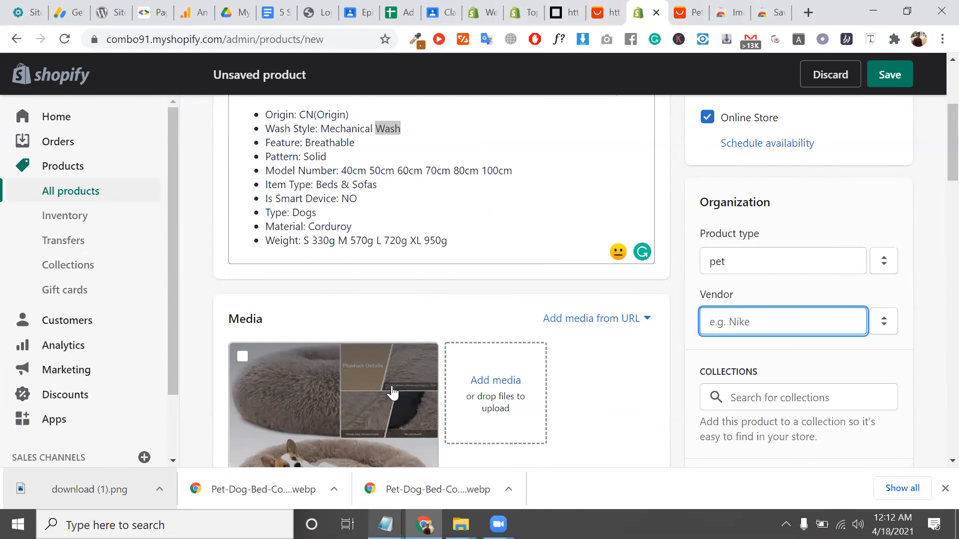
pyautogui.scroll(1, 307, 254)
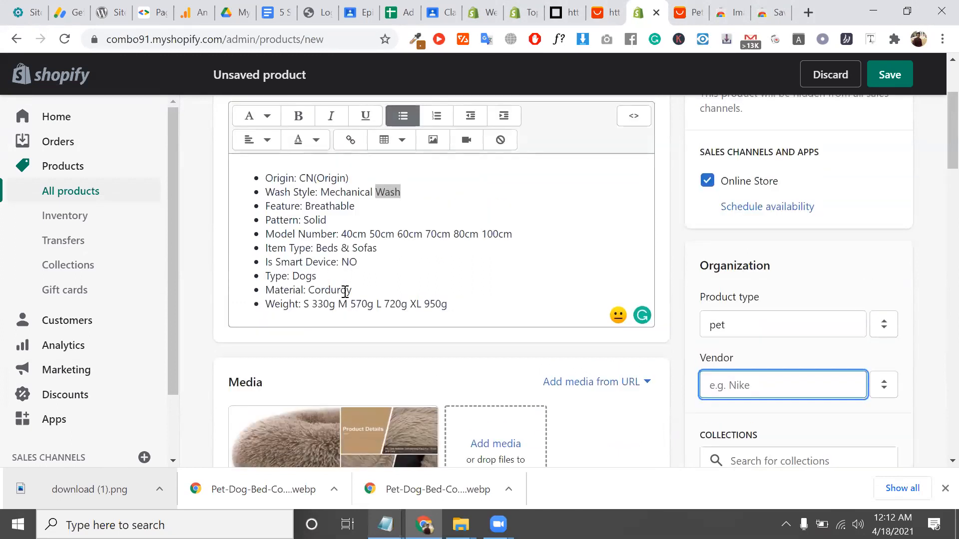
pyautogui.tripleClick(345, 290)
pyautogui.scroll(2, 344, 292)
pyautogui.doubleClick(329, 274)
pyautogui.doubleClick(307, 275)
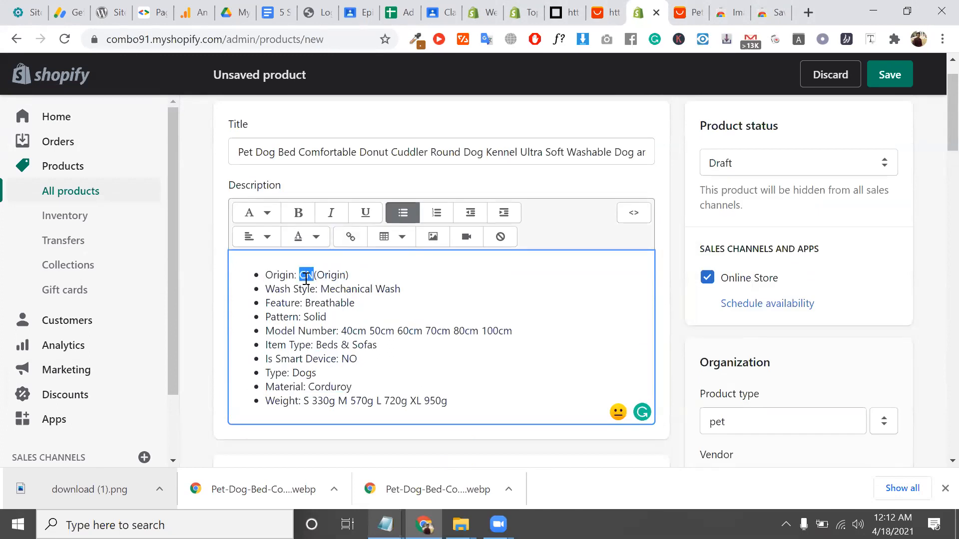
pyautogui.scroll(1, 306, 278)
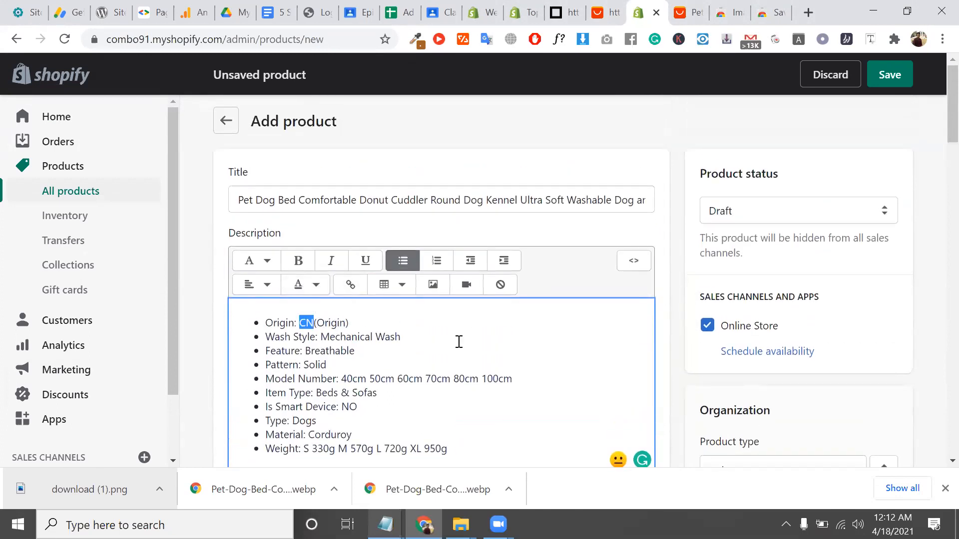
pyautogui.scroll(-9, 456, 339)
pyautogui.scroll(4, 806, 214)
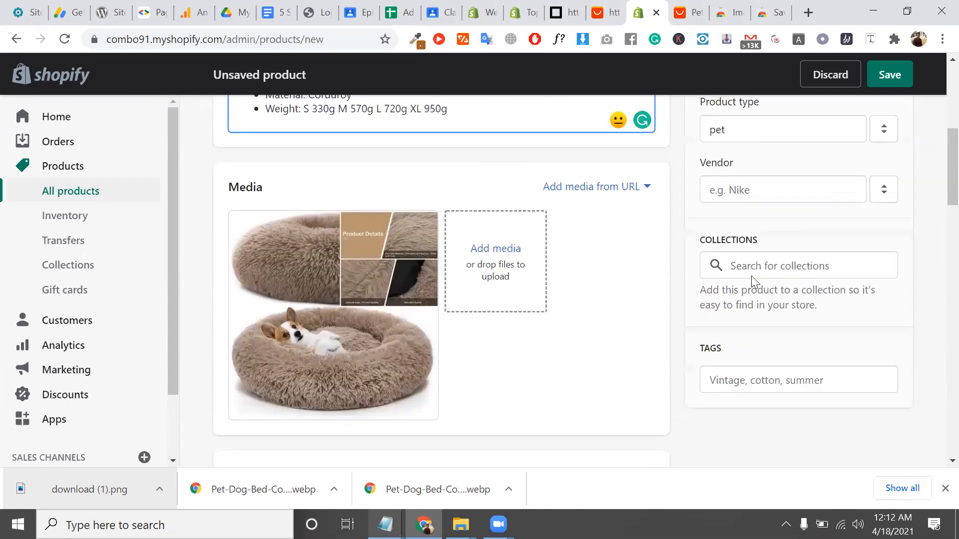
pyautogui.click(756, 189)
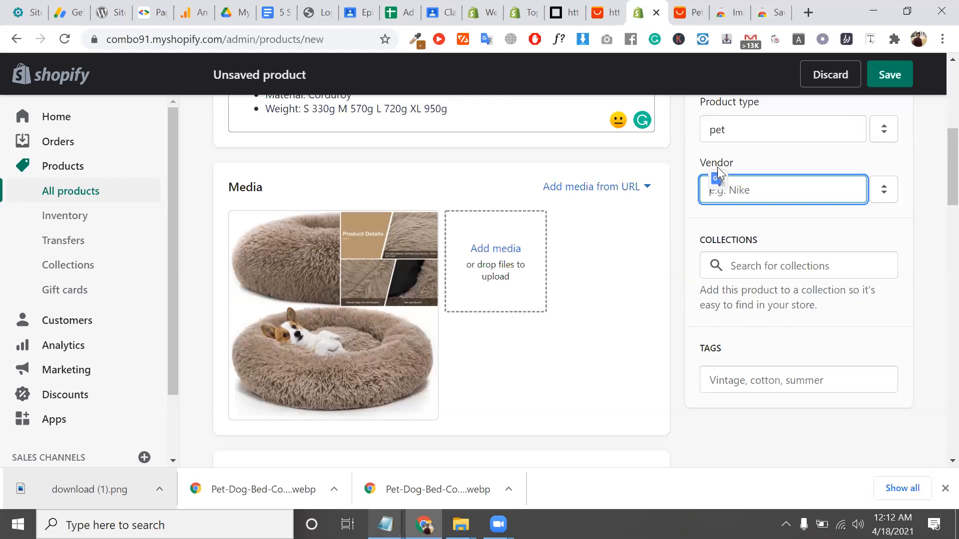
# Search collections for 'ramadan', then open the Collections page in a new tab
pyautogui.click(808, 270)
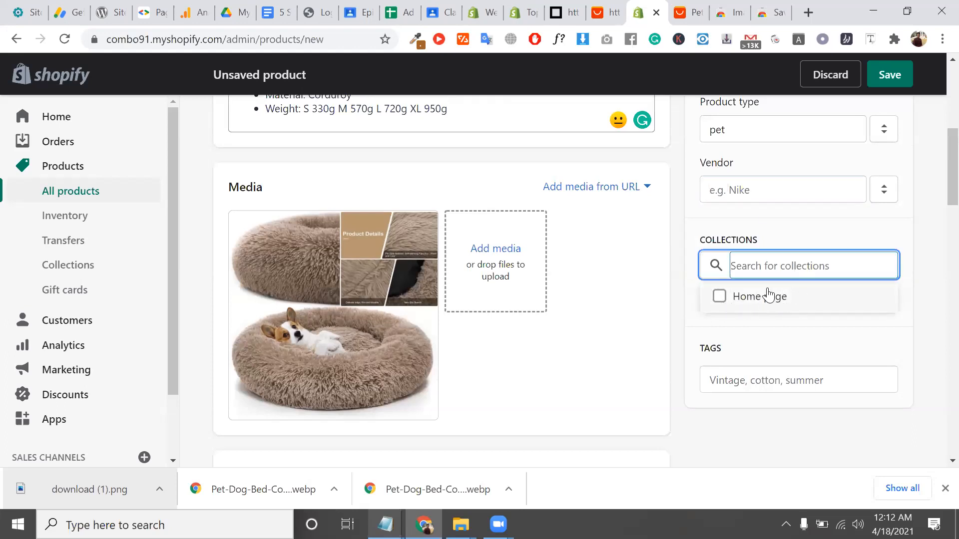
pyautogui.write('ra')
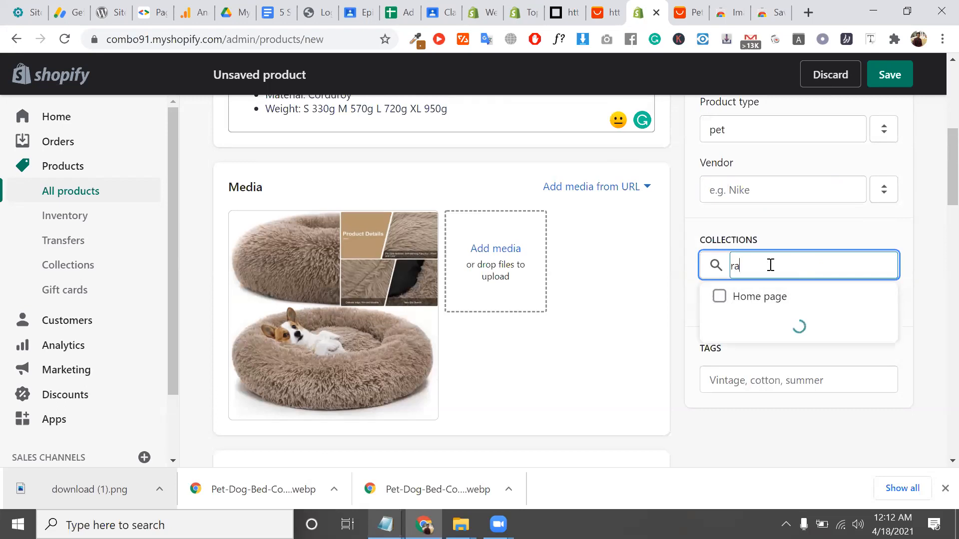
pyautogui.write('mada')
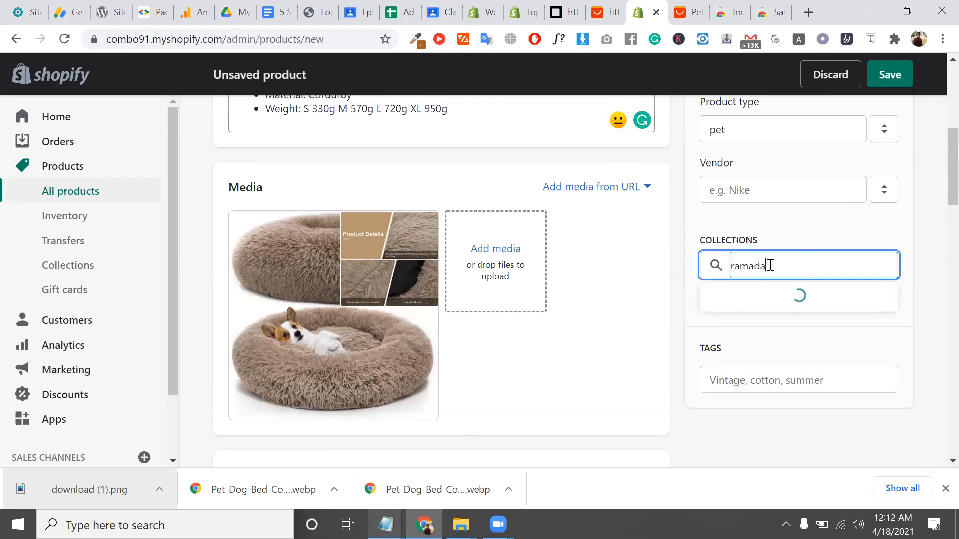
pyautogui.write('n')
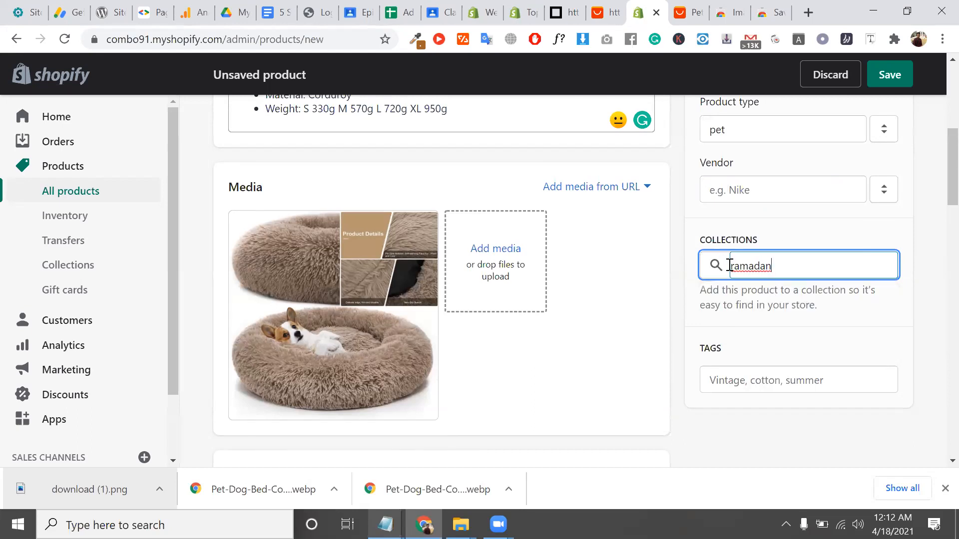
pyautogui.rightClick(90, 271)
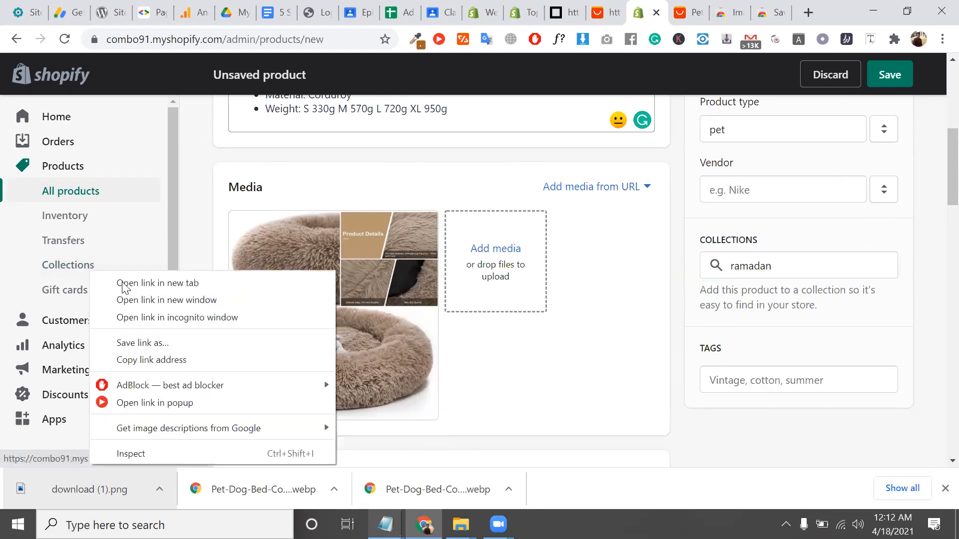
pyautogui.click(124, 288)
pyautogui.click(669, 12)
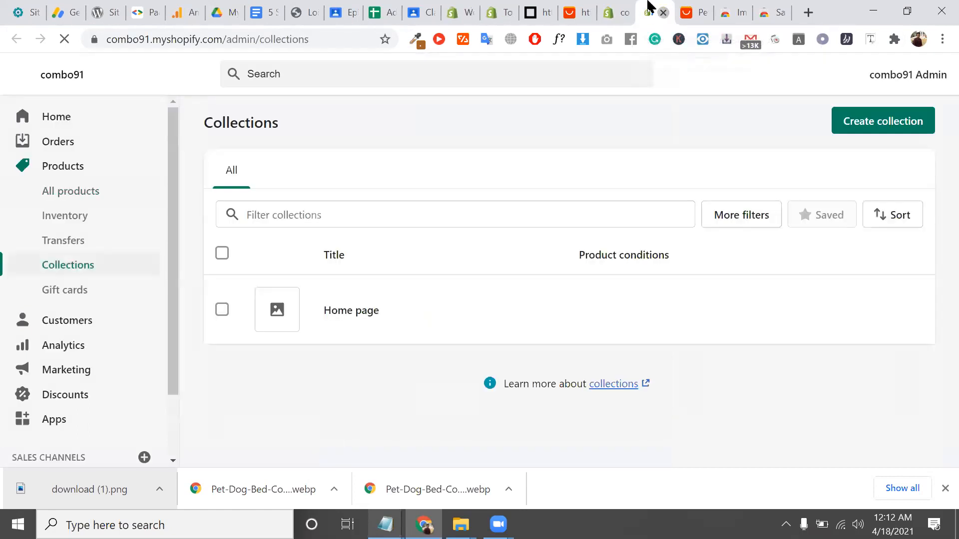
pyautogui.click(662, 12)
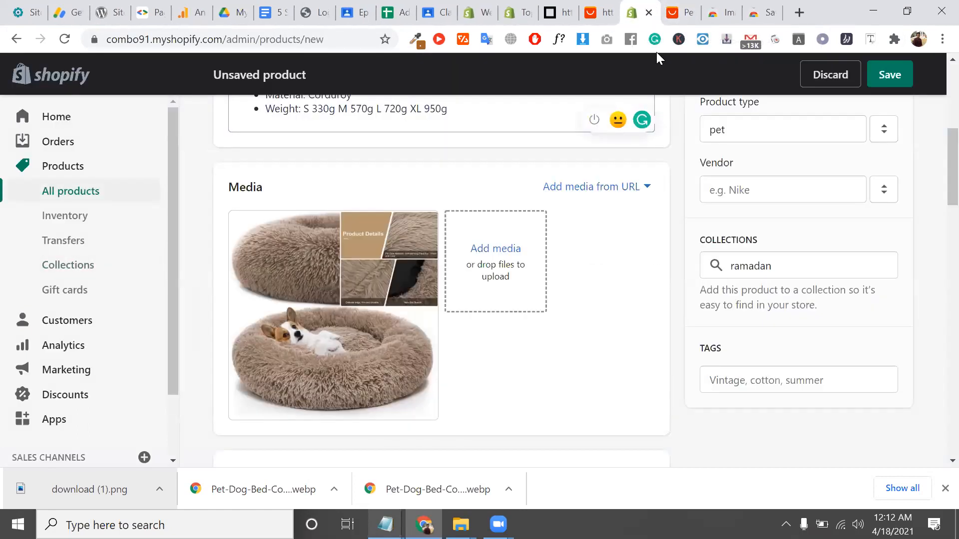
pyautogui.click(76, 272)
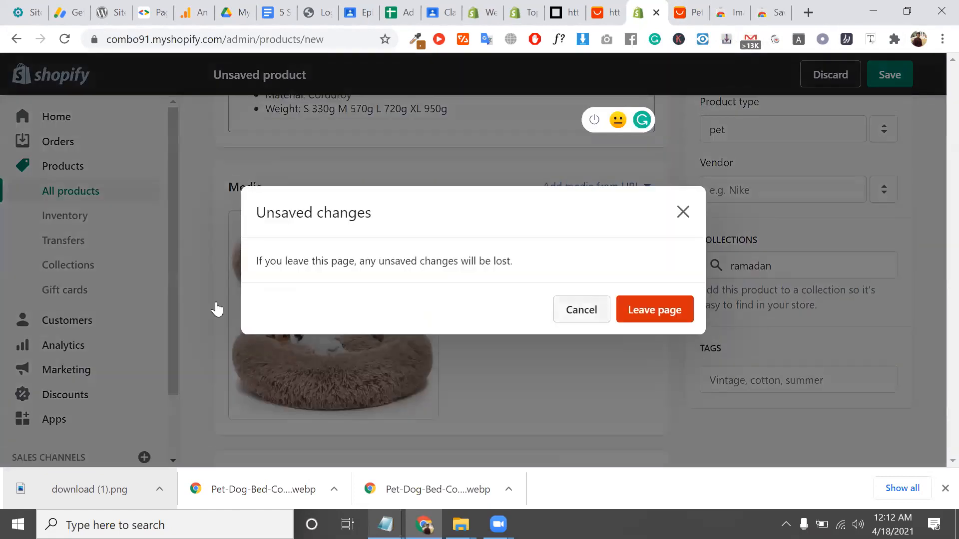
pyautogui.click(216, 310)
pyautogui.rightClick(95, 269)
pyautogui.click(154, 276)
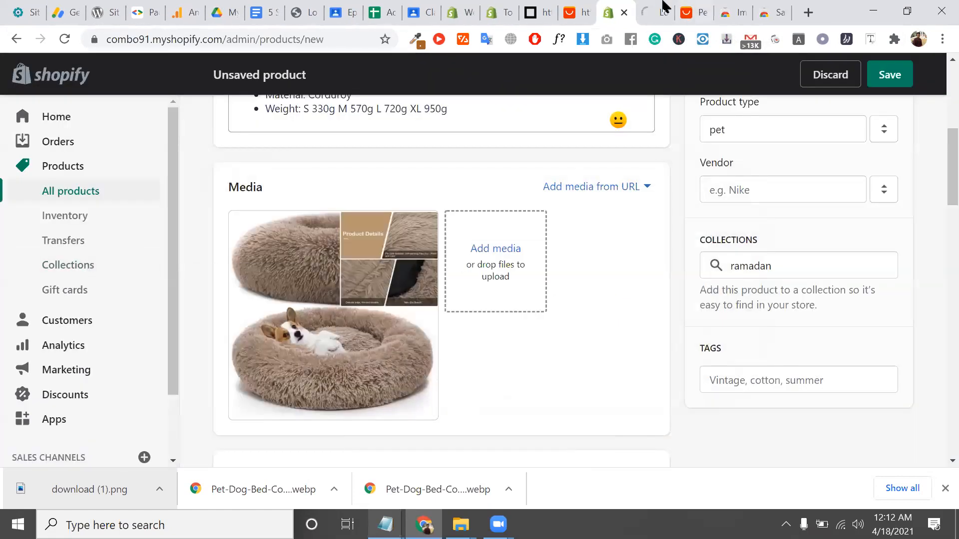
pyautogui.click(650, 7)
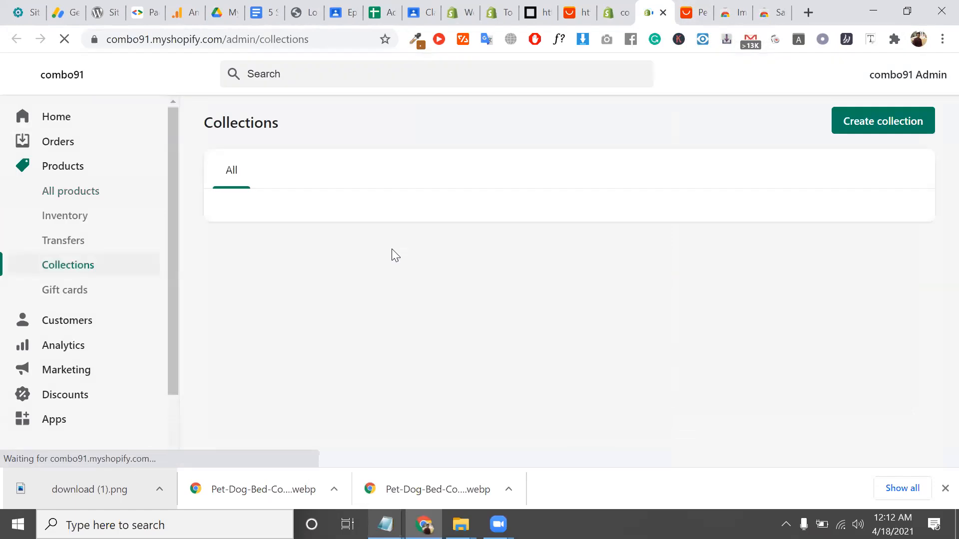
# Create a new collection titled 'ramadan'
pyautogui.click(872, 121)
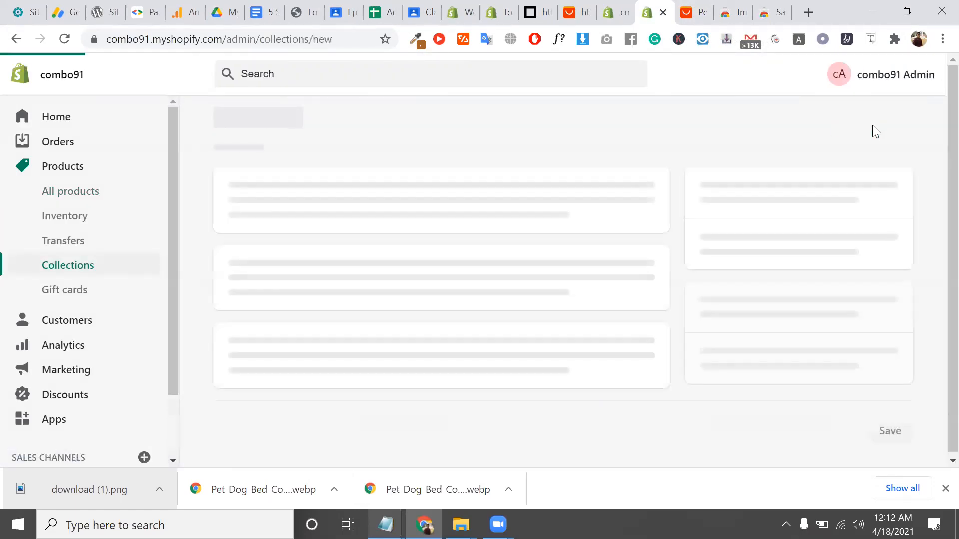
pyautogui.click(453, 184)
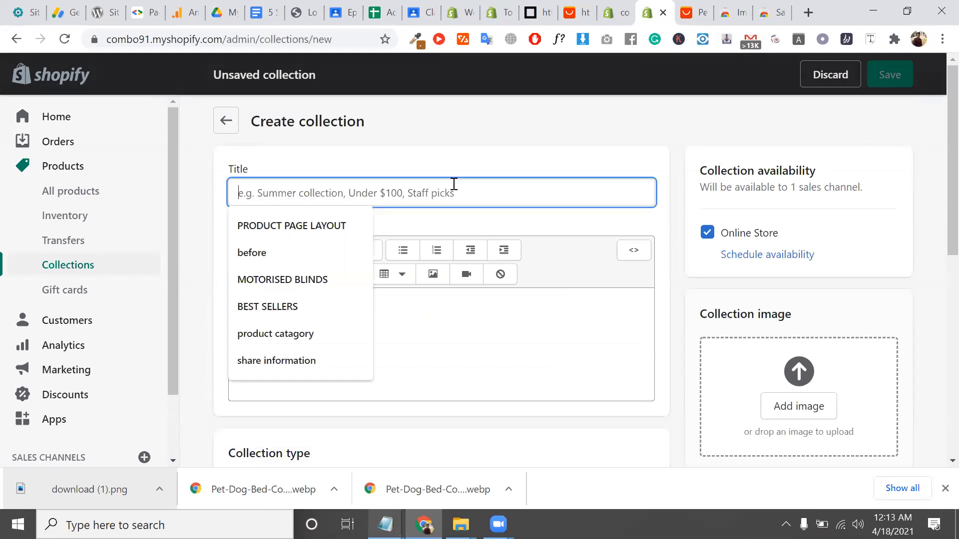
pyautogui.write('ramanad')
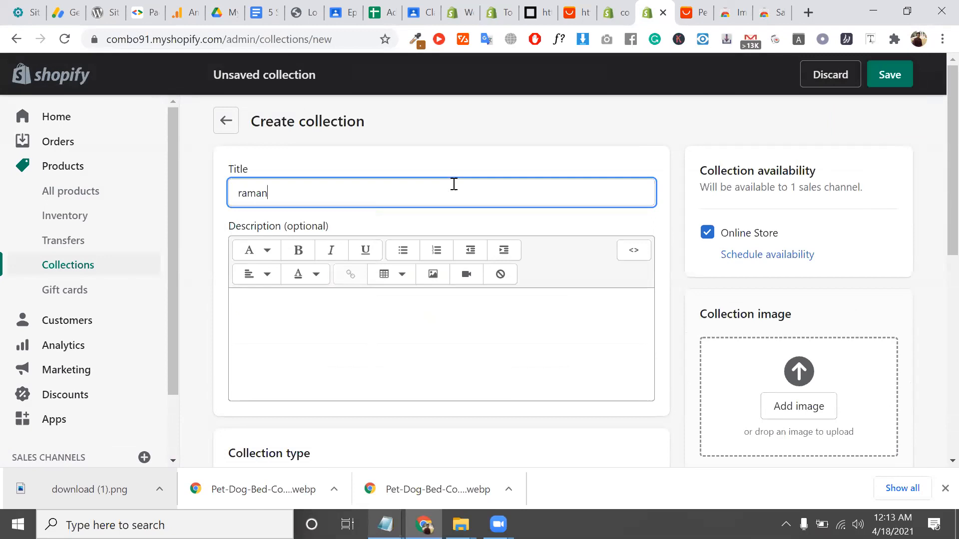
pyautogui.press('BackSpace')
pyautogui.write('dan')
pyautogui.scroll(-1, 567, 394)
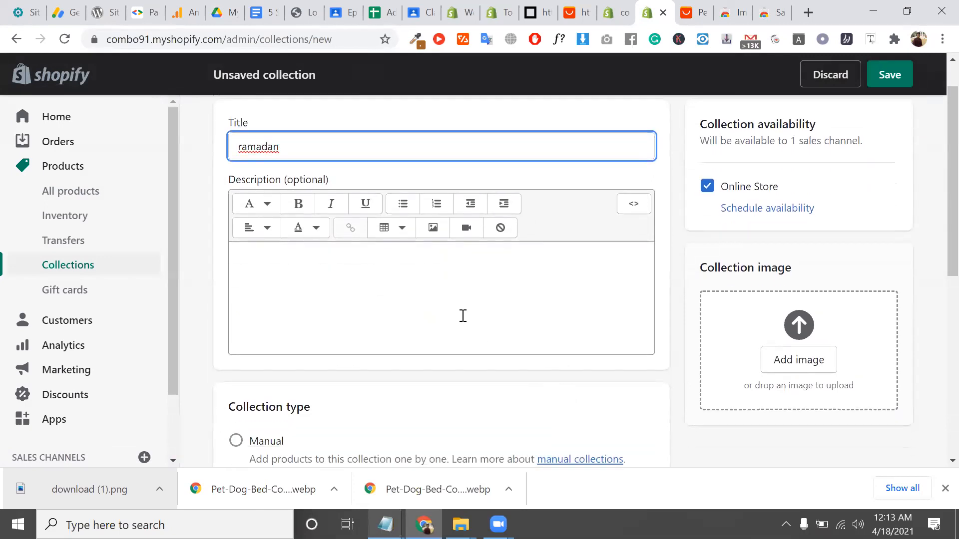
pyautogui.click(463, 315)
pyautogui.scroll(-4, 460, 315)
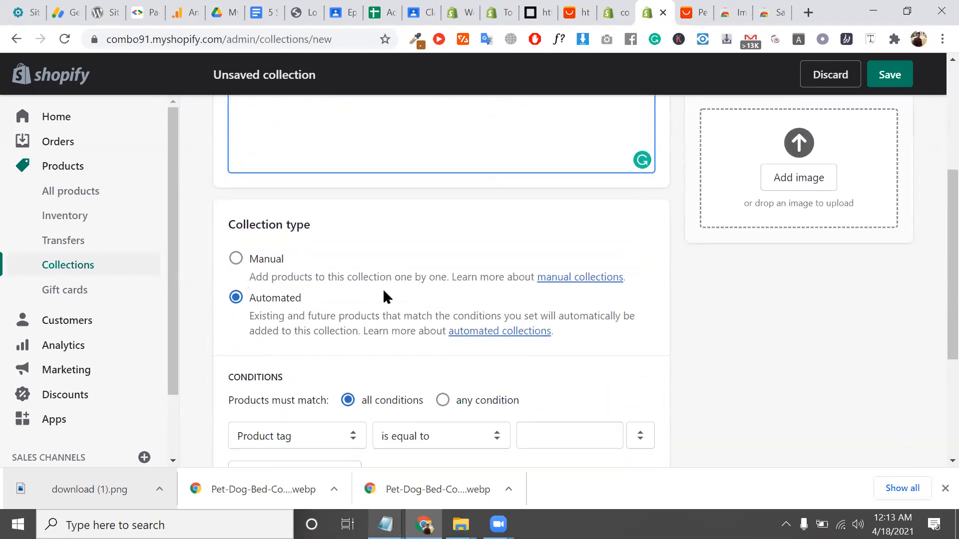
pyautogui.scroll(-4, 384, 296)
# Keep the first condition on Product tag and add a second Product vendor rule
pyautogui.click(294, 239)
pyautogui.click(294, 239)
pyautogui.click(585, 233)
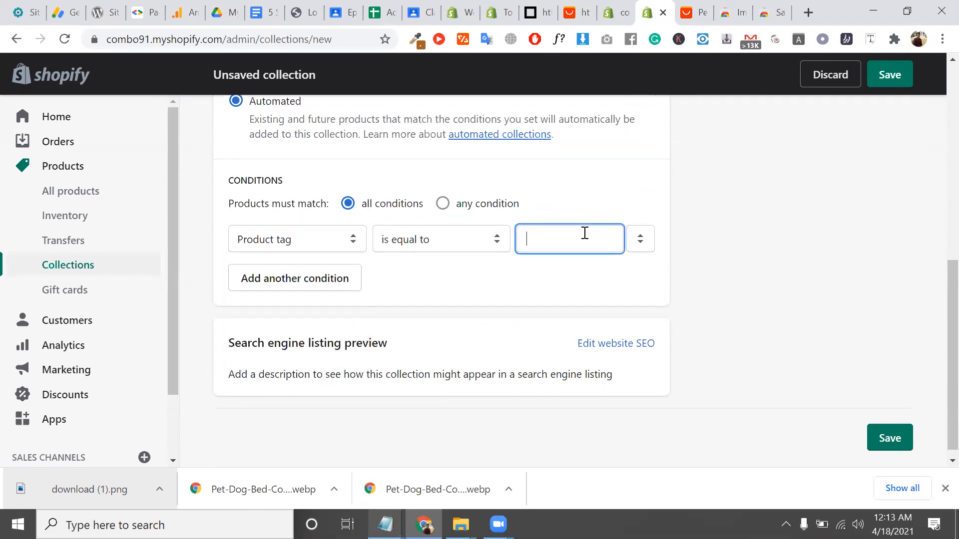
pyautogui.click(317, 293)
pyautogui.click(326, 279)
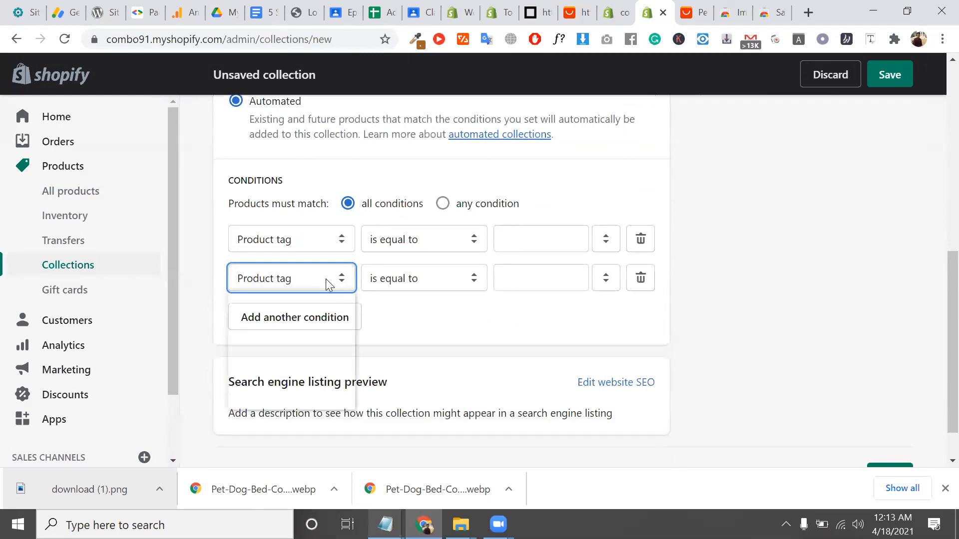
pyautogui.click(319, 323)
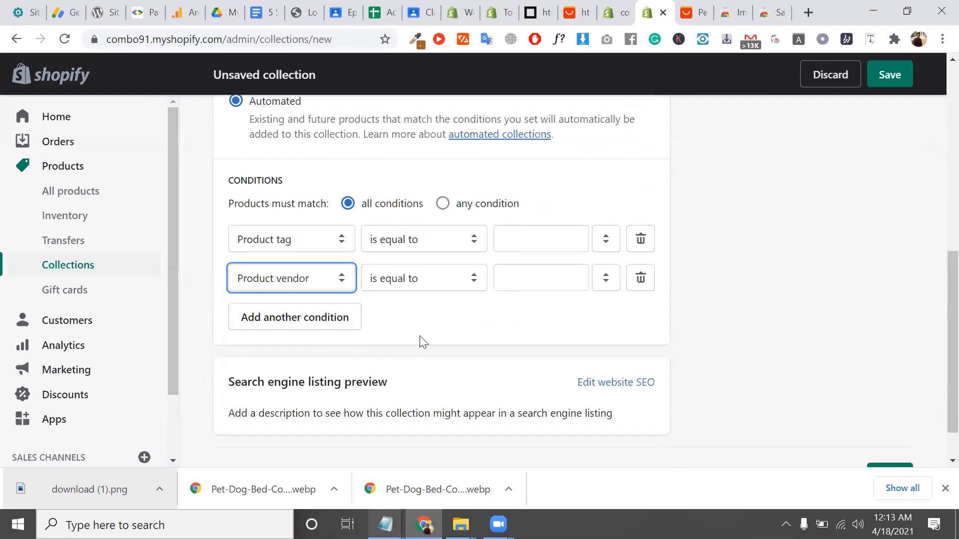
pyautogui.scroll(1, 358, 300)
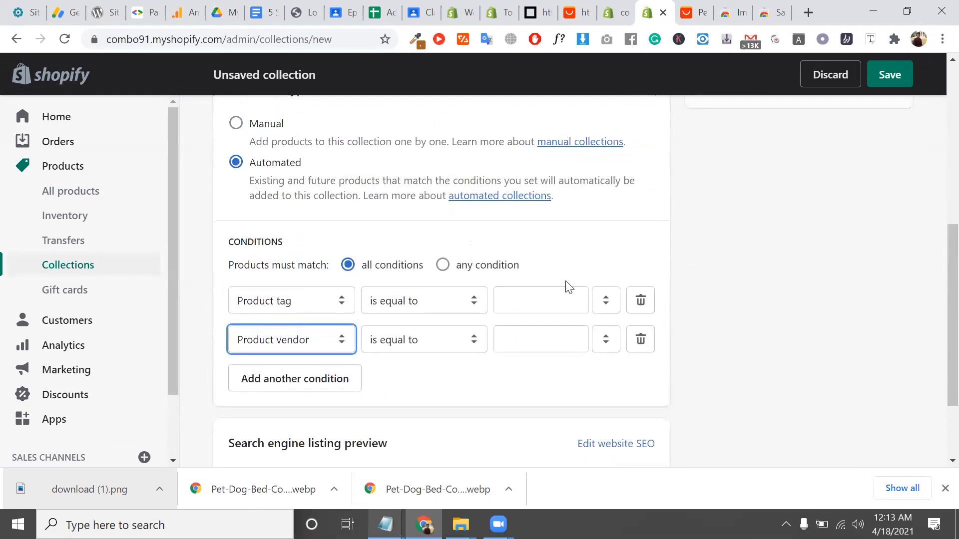
pyautogui.scroll(5, 712, 290)
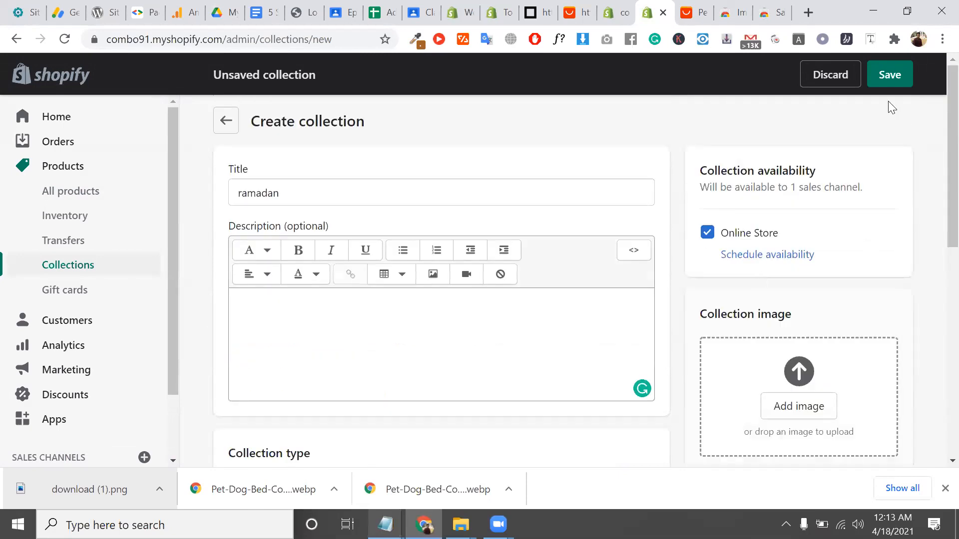
# Remove the vendor rule, set the condition to Product price greater than BDT 10, and save
pyautogui.click(902, 80)
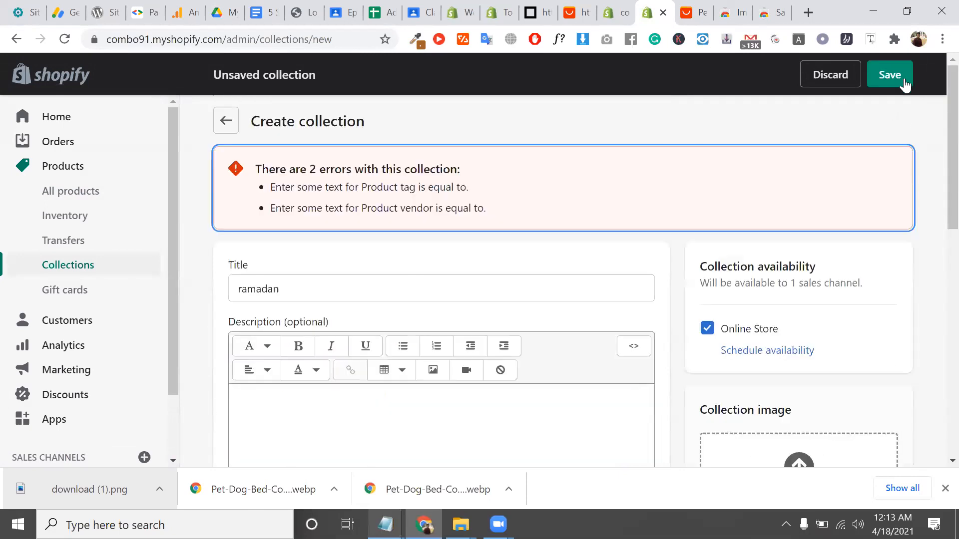
pyautogui.scroll(-1, 449, 307)
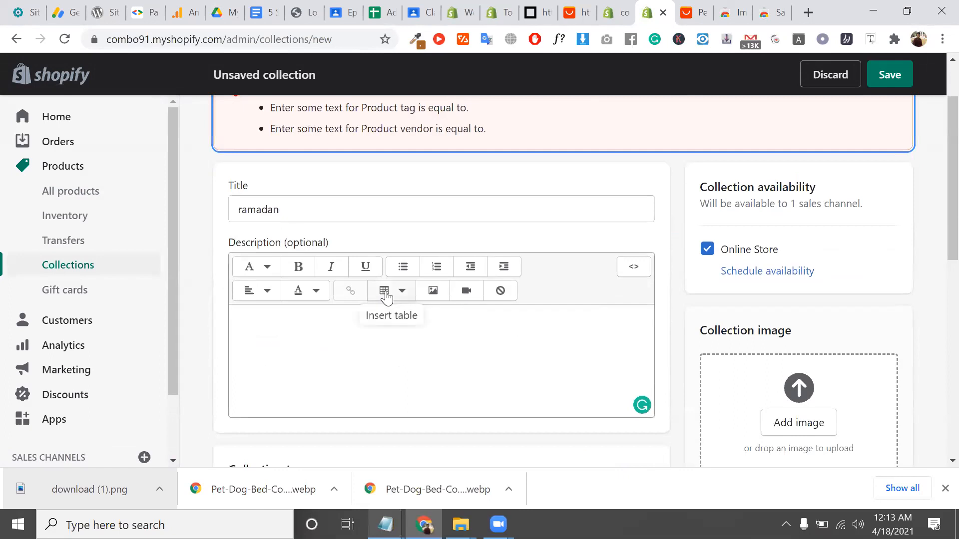
pyautogui.scroll(-10, 386, 297)
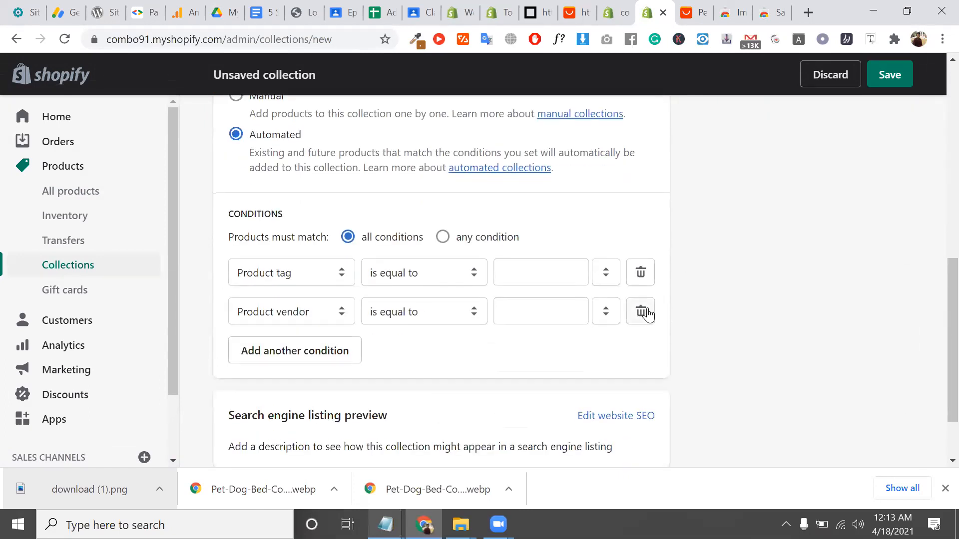
pyautogui.click(641, 311)
pyautogui.click(561, 274)
pyautogui.click(316, 281)
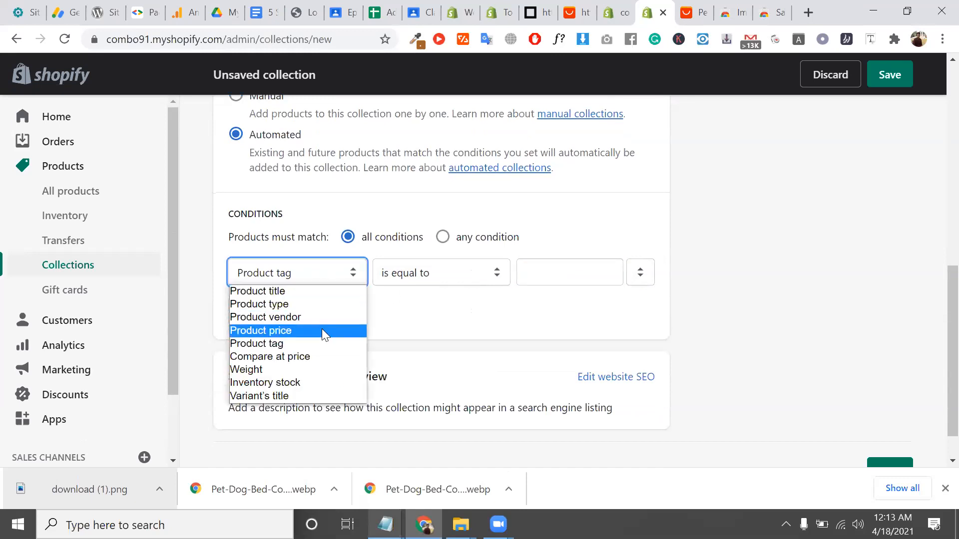
pyautogui.click(319, 330)
pyautogui.click(551, 275)
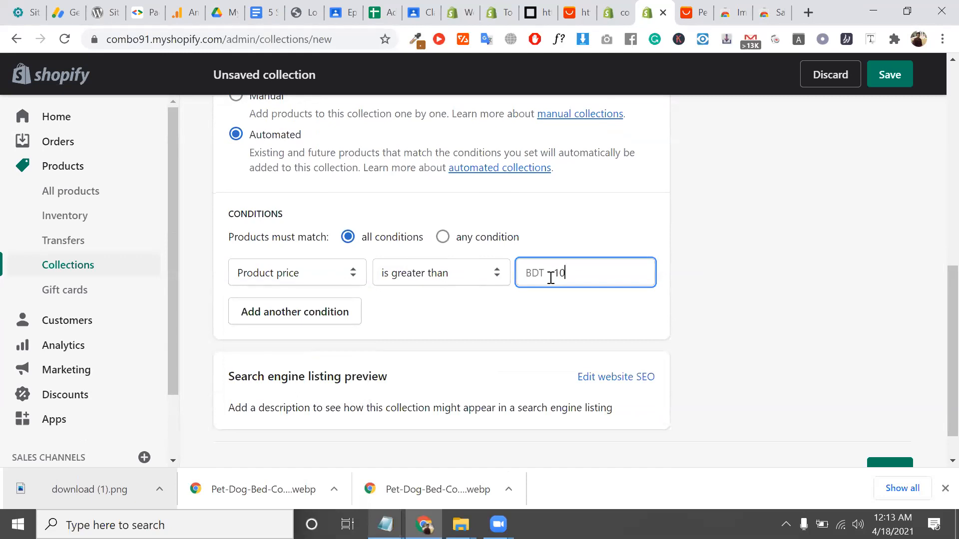
pyautogui.doubleClick(445, 325)
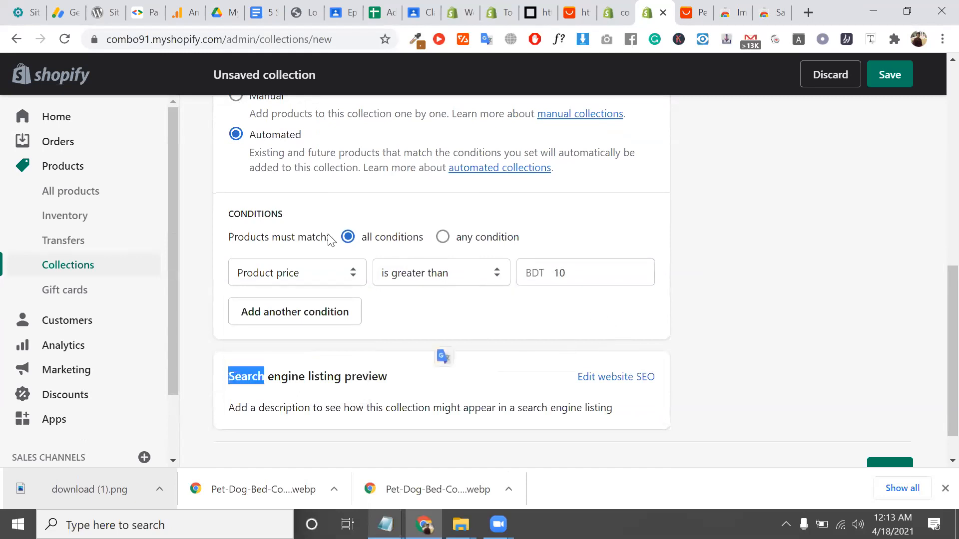
pyautogui.scroll(-1, 616, 235)
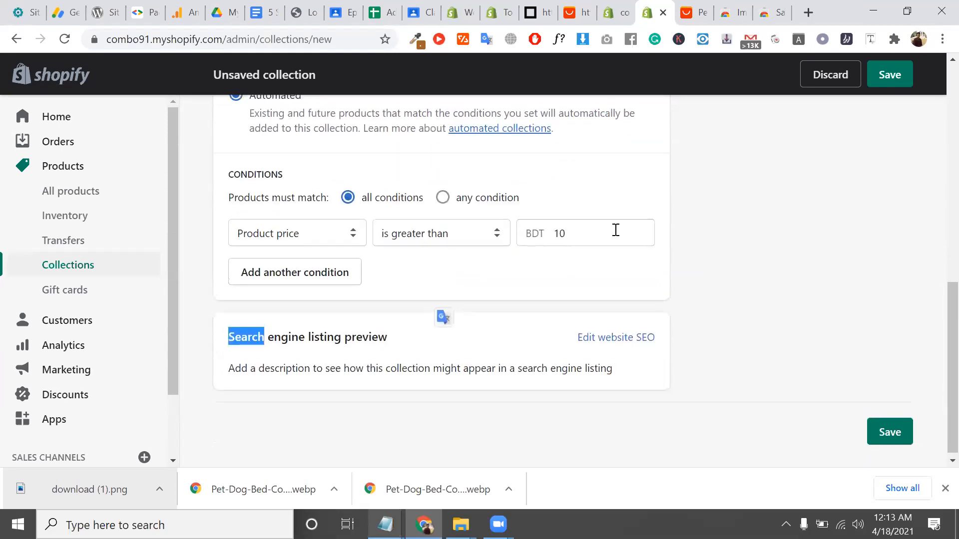
pyautogui.scroll(8, 616, 230)
pyautogui.click(896, 67)
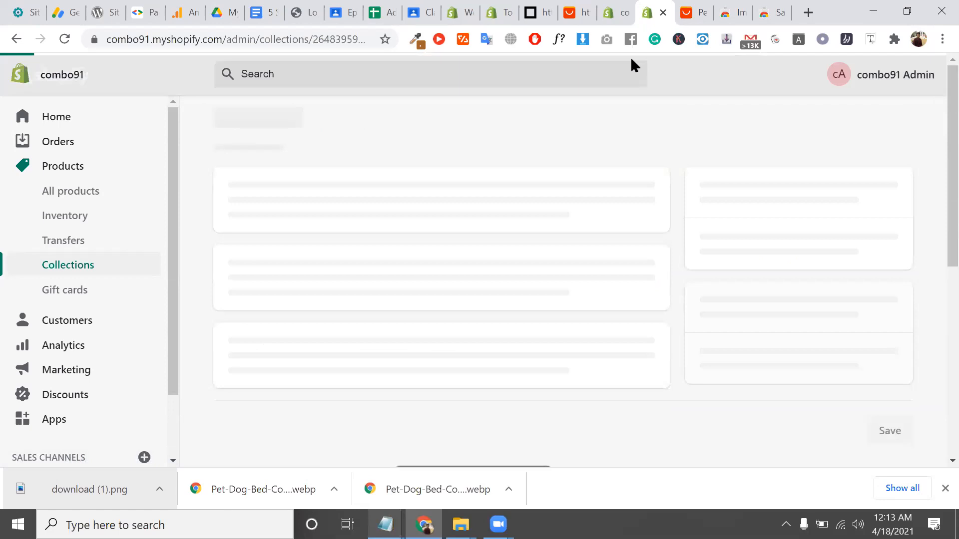
# Back on the pet bed product, clear the collections search box and save the product
pyautogui.click(616, 6)
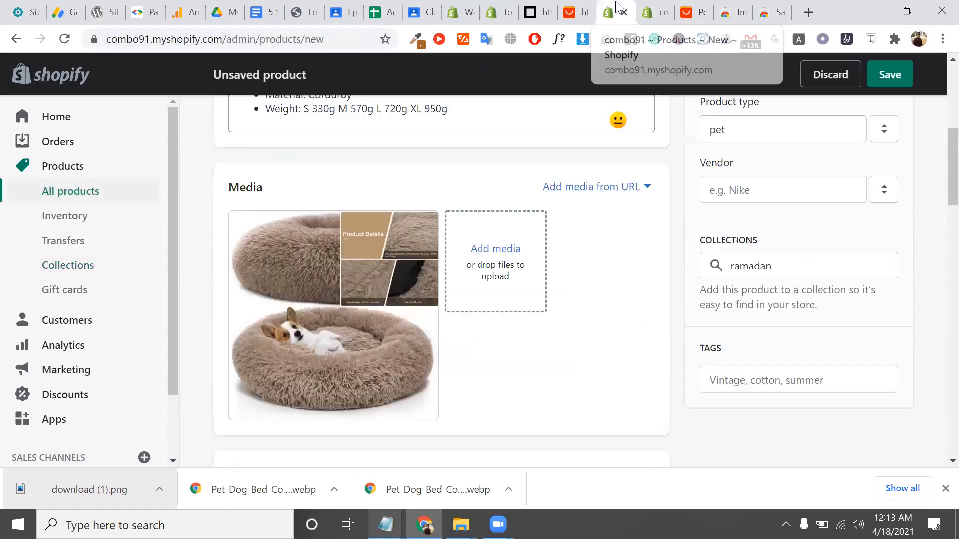
pyautogui.click(778, 264)
pyautogui.hotkey('ctrl', 'a')
pyautogui.press('BackSpace')
pyautogui.write('ra')
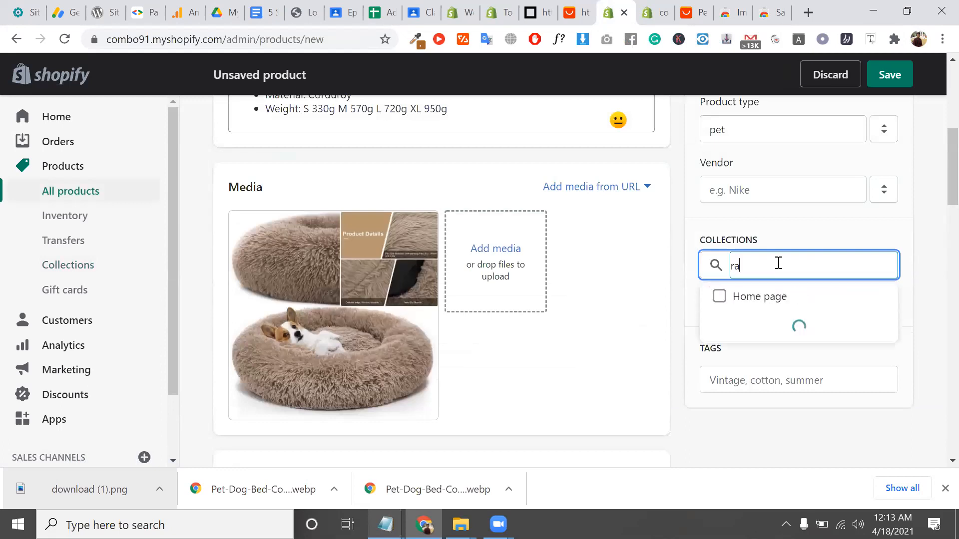
pyautogui.press('BackSpace')
pyautogui.press('BackSpace')
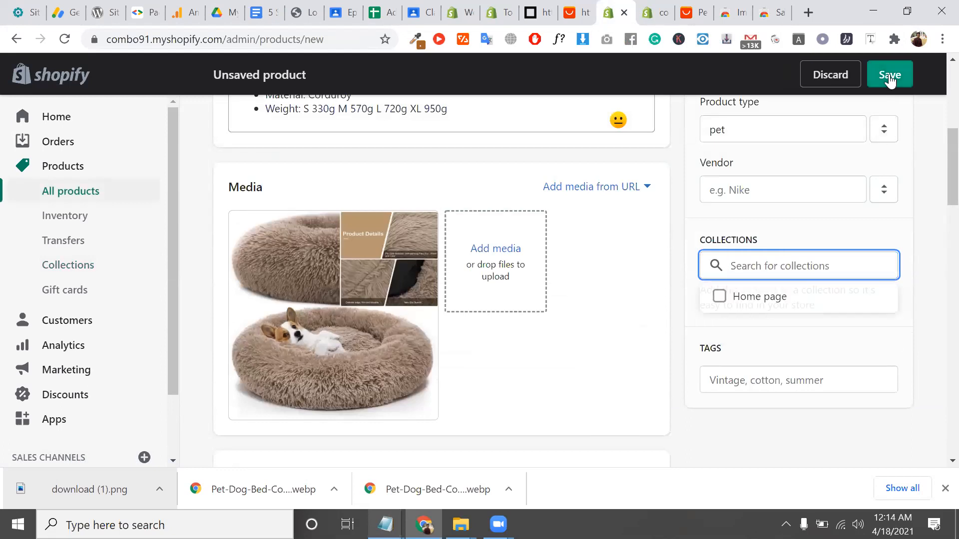
pyautogui.click(890, 75)
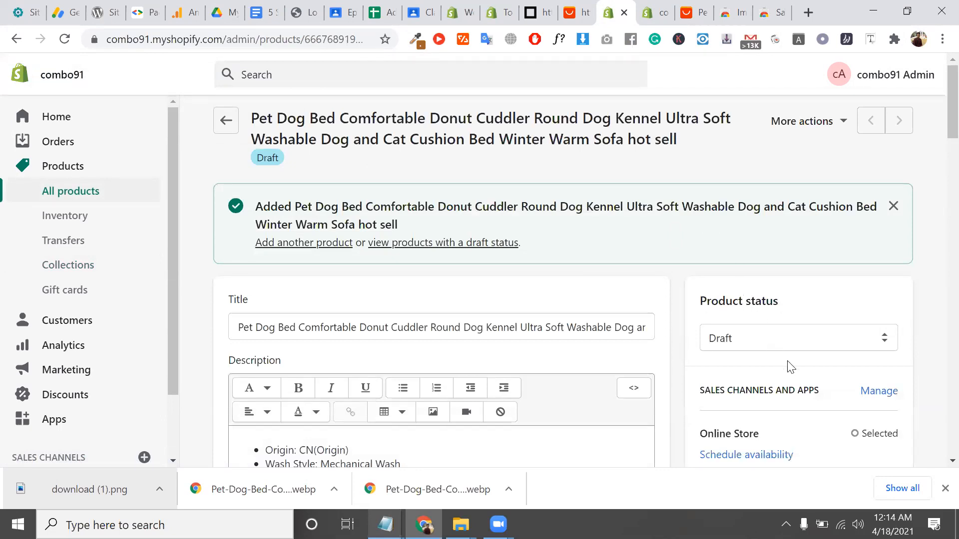
# Clear the collections search and remove the product from the Home page collection
pyautogui.scroll(-4, 750, 370)
pyautogui.scroll(-5, 757, 374)
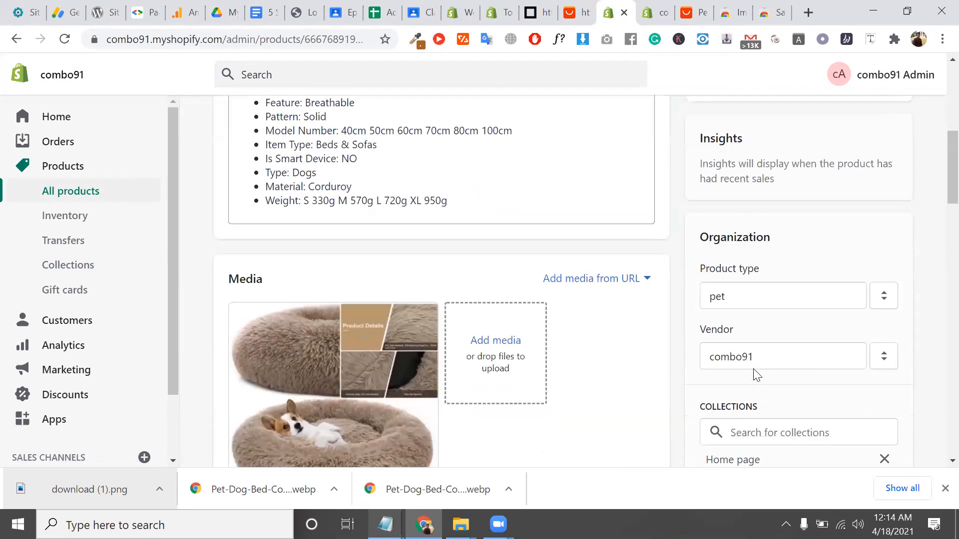
pyautogui.click(753, 345)
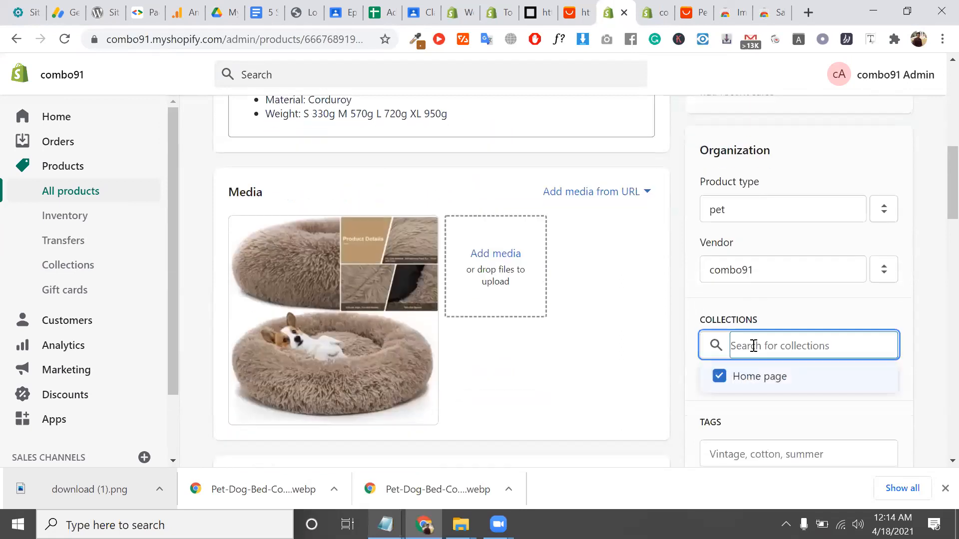
pyautogui.write('ram')
pyautogui.press('BackSpace')
pyautogui.press('BackSpace')
pyautogui.press('BackSpace')
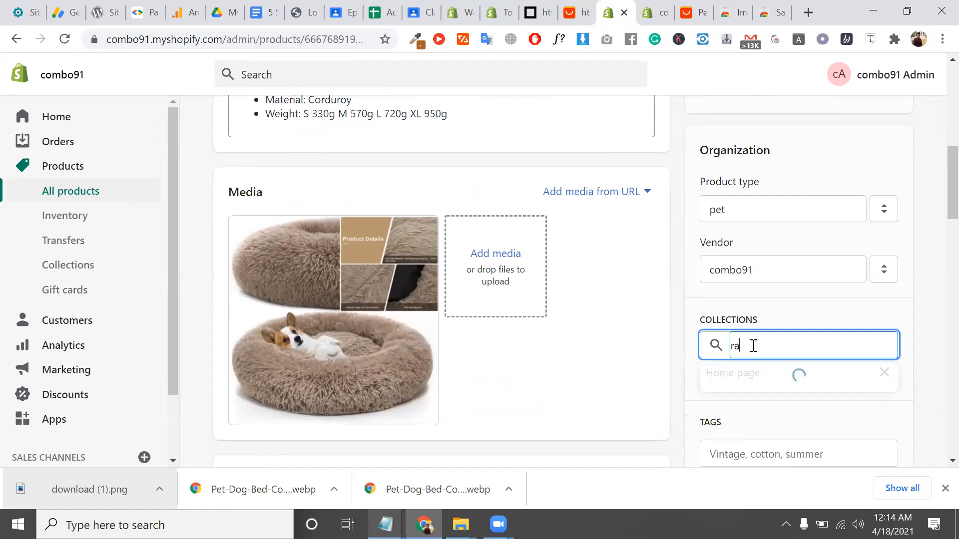
pyautogui.click(861, 421)
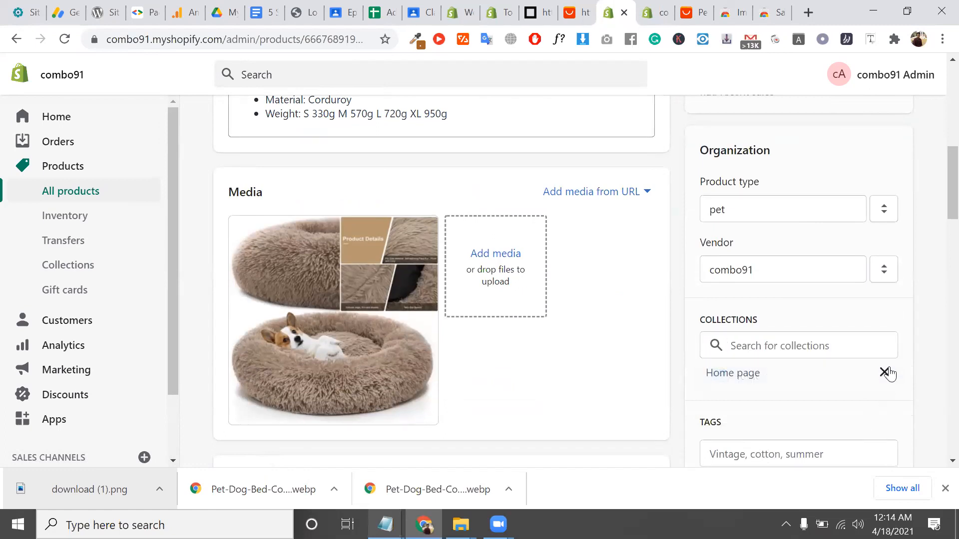
pyautogui.click(885, 373)
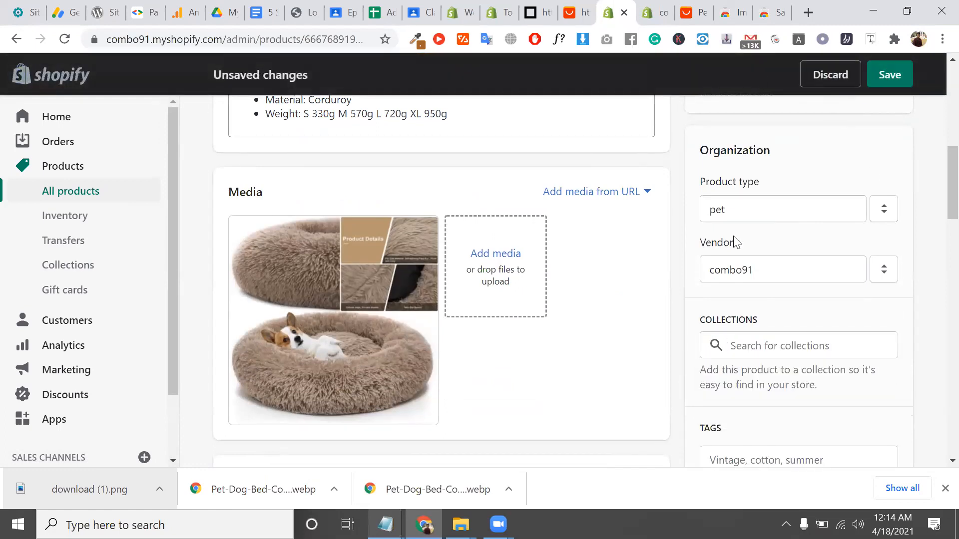
# Add 'pet' as a product tag
pyautogui.scroll(-5, 736, 242)
pyautogui.scroll(-1, 749, 200)
pyautogui.click(765, 222)
pyautogui.write('pet')
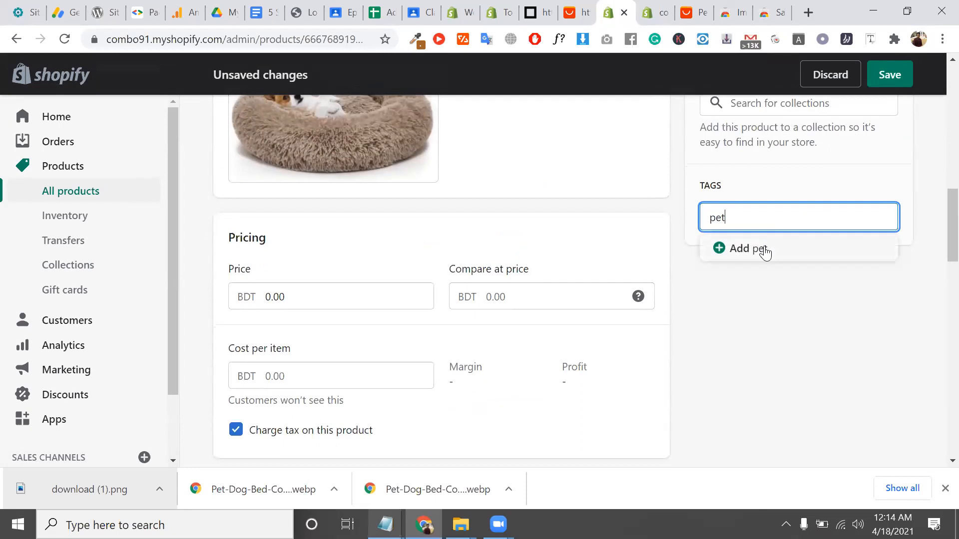
pyautogui.click(765, 250)
pyautogui.click(754, 220)
pyautogui.scroll(5, 754, 220)
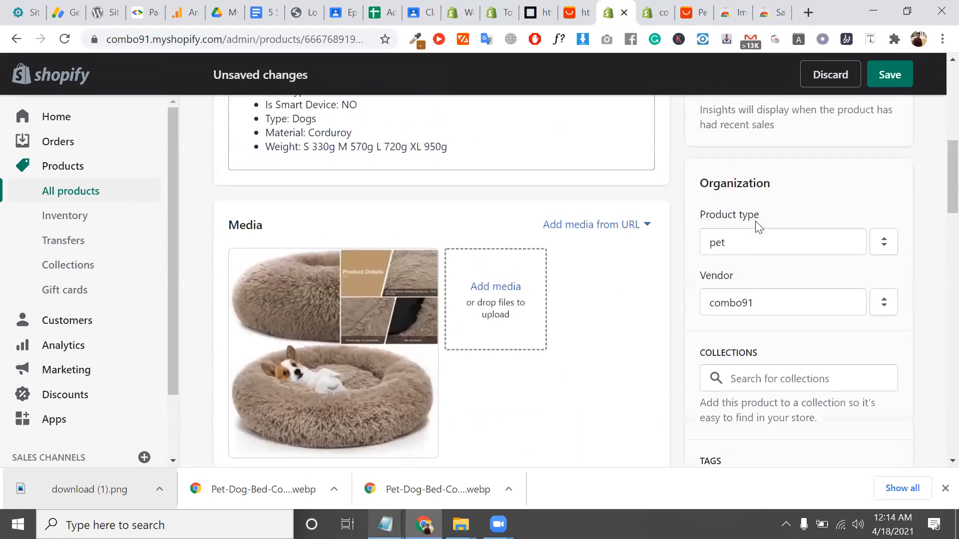
pyautogui.scroll(5, 759, 227)
# Copy 'Pet Dog Bed' from the title and add it as a product tag
pyautogui.click(428, 162)
pyautogui.scroll(3, 429, 162)
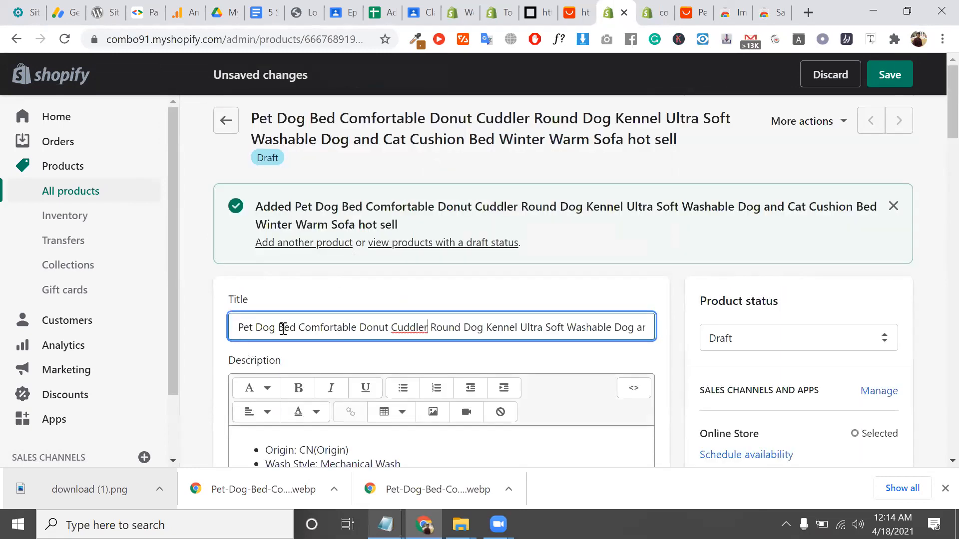
pyautogui.moveTo(239, 327); pyautogui.dragTo(295, 332)
pyautogui.hotkey('ctrl', 'c')
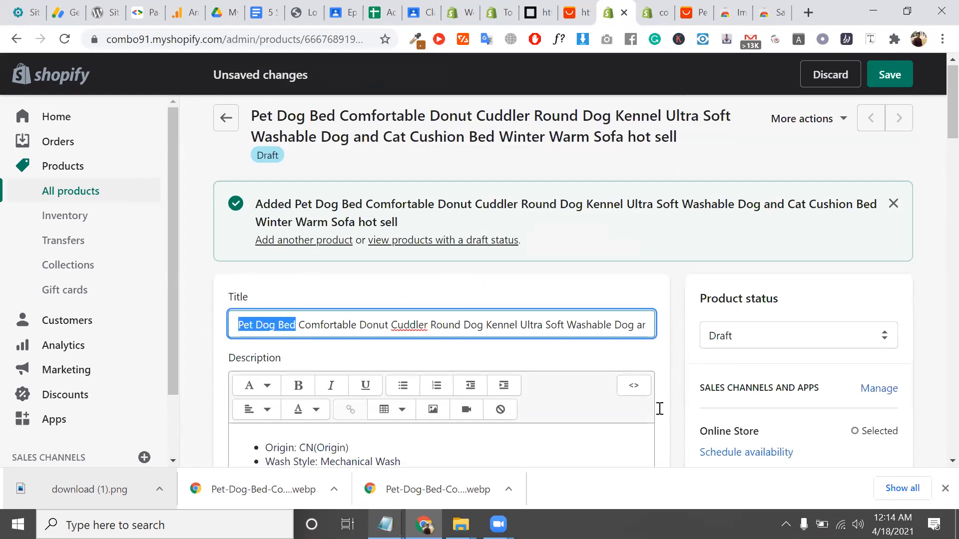
pyautogui.scroll(-12, 764, 353)
pyautogui.click(743, 154)
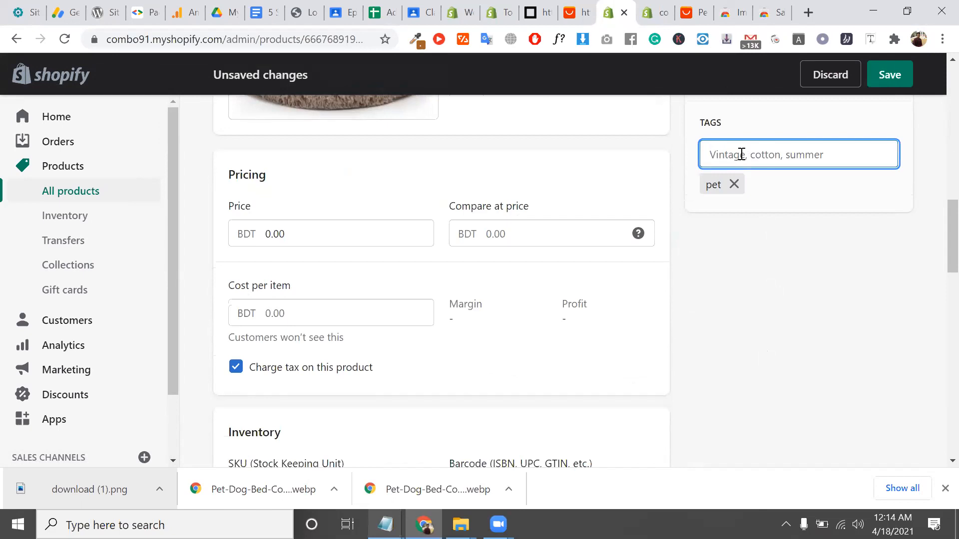
pyautogui.hotkey('ctrl', 'v')
pyautogui.click(789, 189)
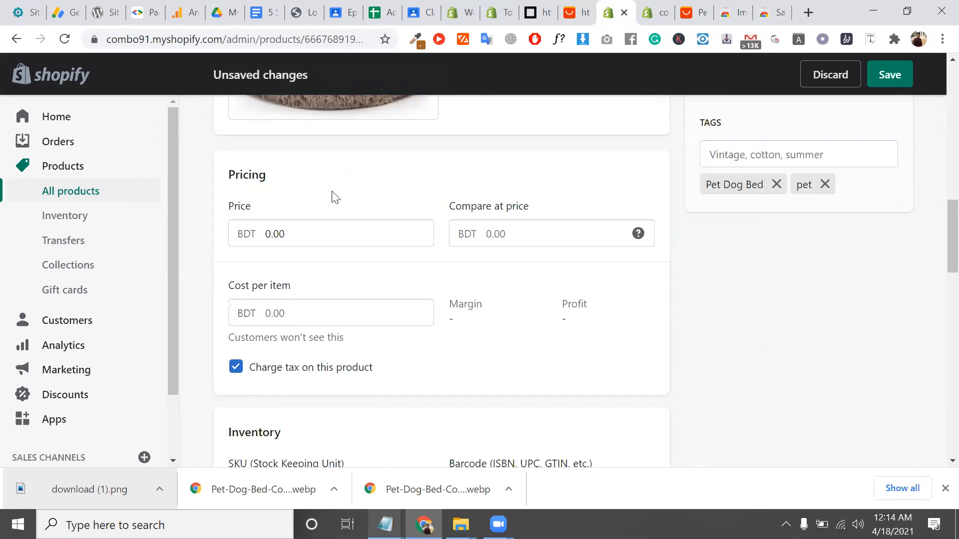
# Select the product's 0.00 price in the Pricing section and move the Shopify tab right
pyautogui.click(324, 230)
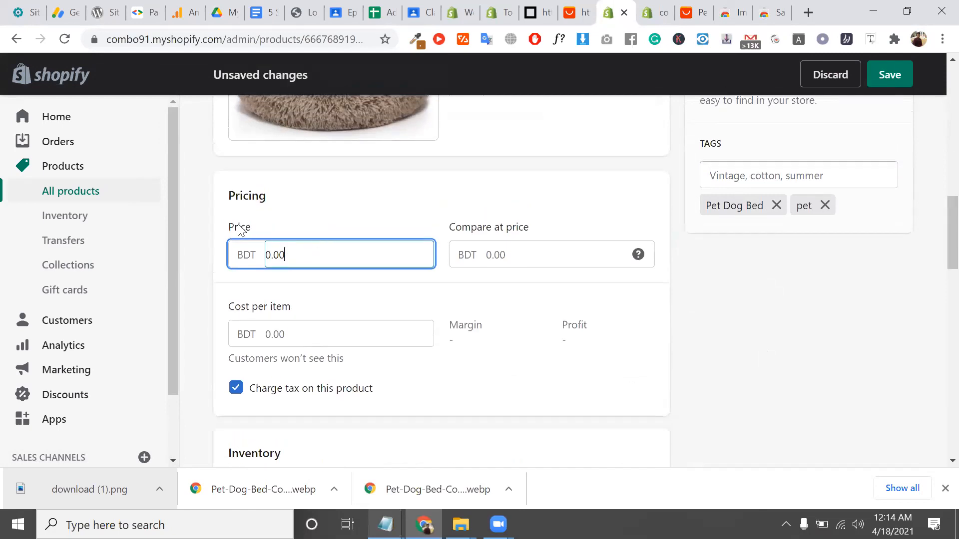
pyautogui.doubleClick(313, 255)
pyautogui.moveTo(619, 11); pyautogui.dragTo(660, 5)
# On AliExpress, note the US $10.24 - 40.19 range and choose purple colour, S 40CM size
pyautogui.click(660, 6)
pyautogui.scroll(3, 492, 280)
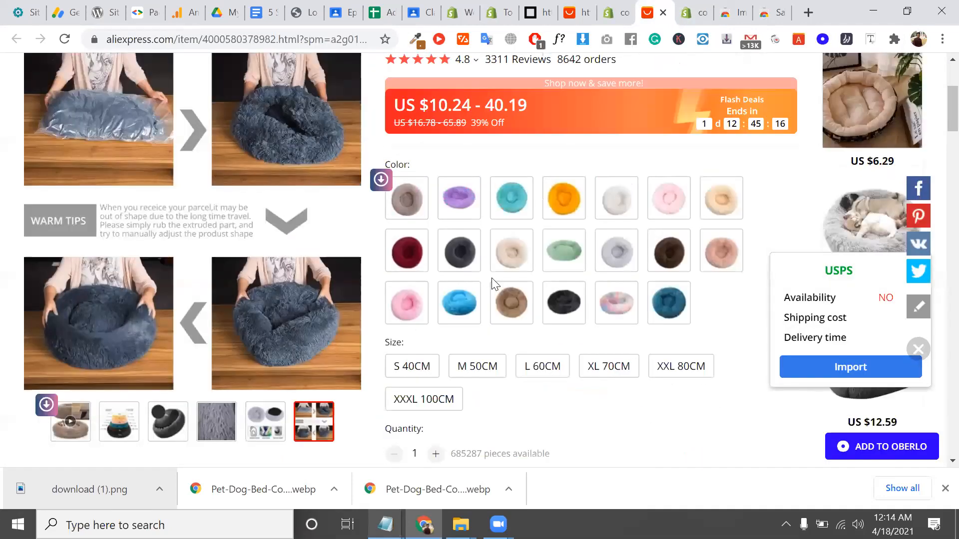
pyautogui.scroll(1, 494, 283)
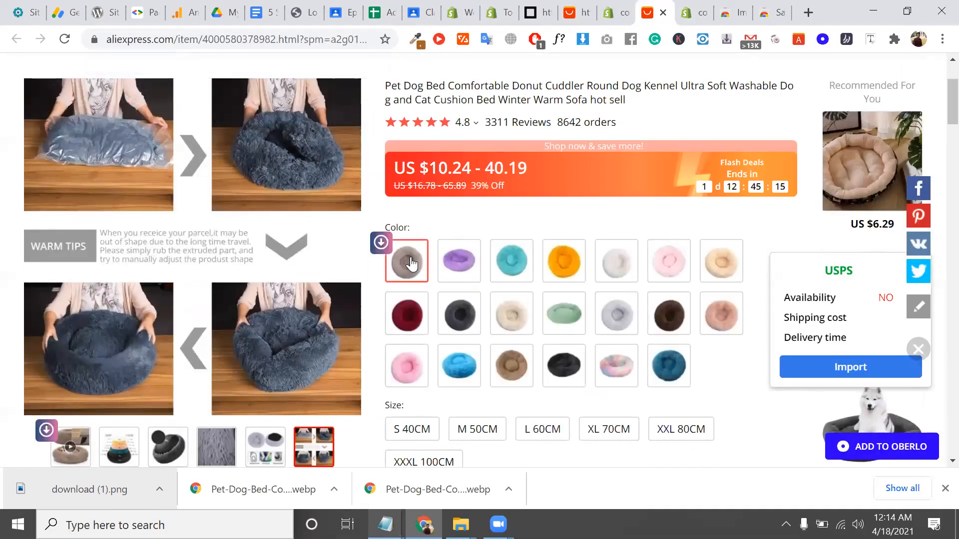
pyautogui.tripleClick(506, 168)
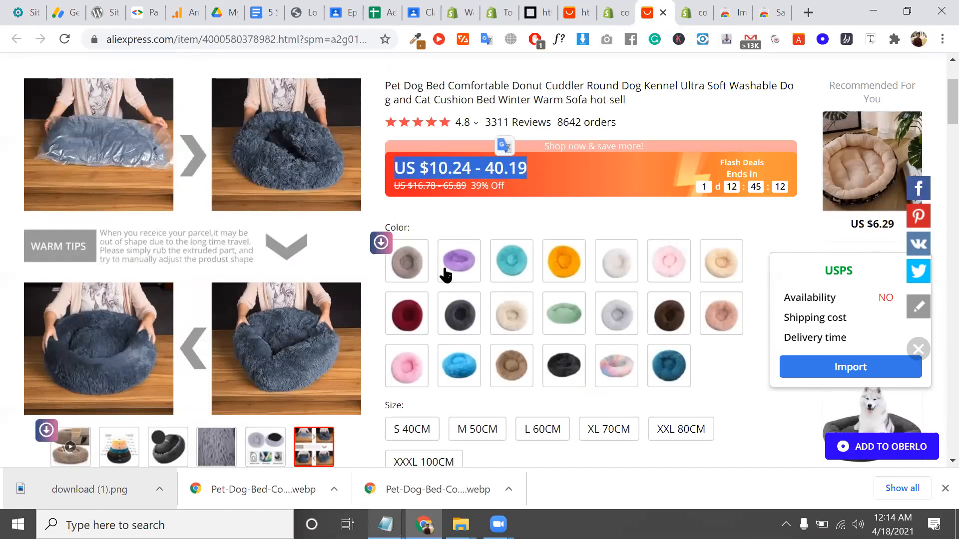
pyautogui.click(397, 260)
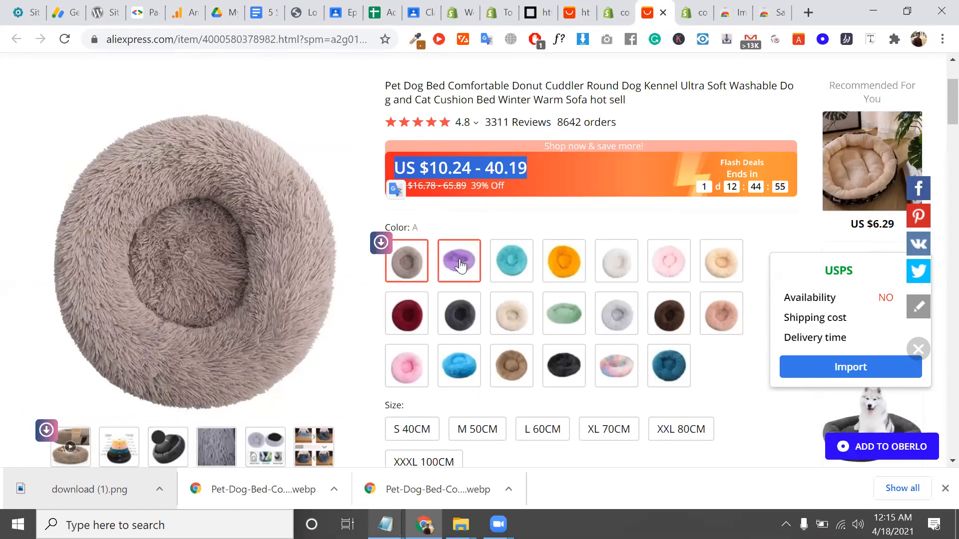
pyautogui.click(460, 279)
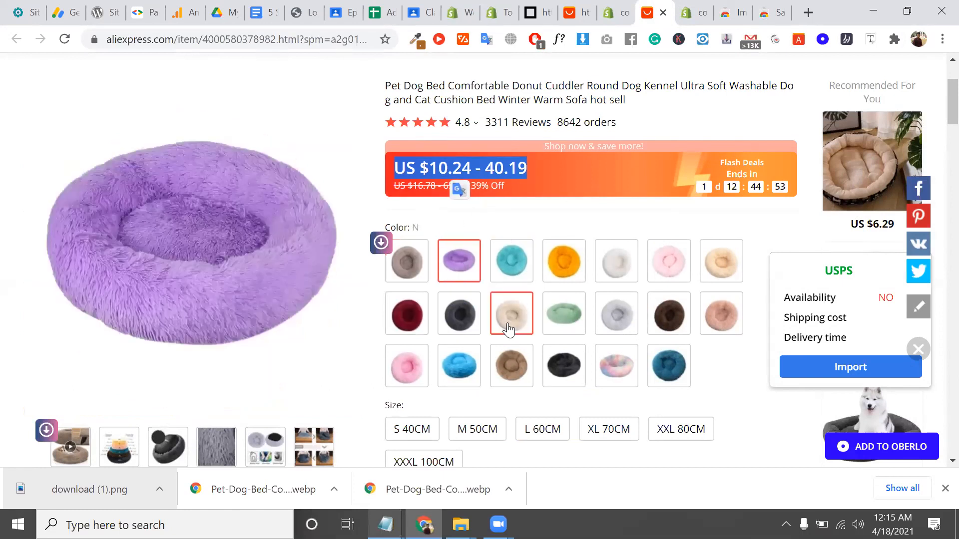
pyautogui.scroll(-4, 510, 325)
pyautogui.click(428, 213)
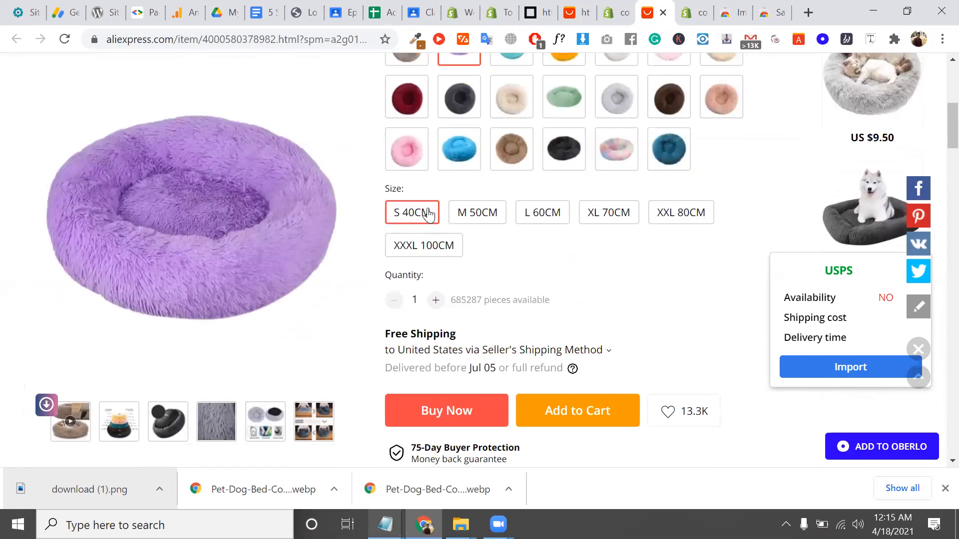
# View the 75-Day Buyer Protection details, close the stray tab, and return to Shopify
pyautogui.scroll(-2, 483, 316)
pyautogui.rightClick(483, 315)
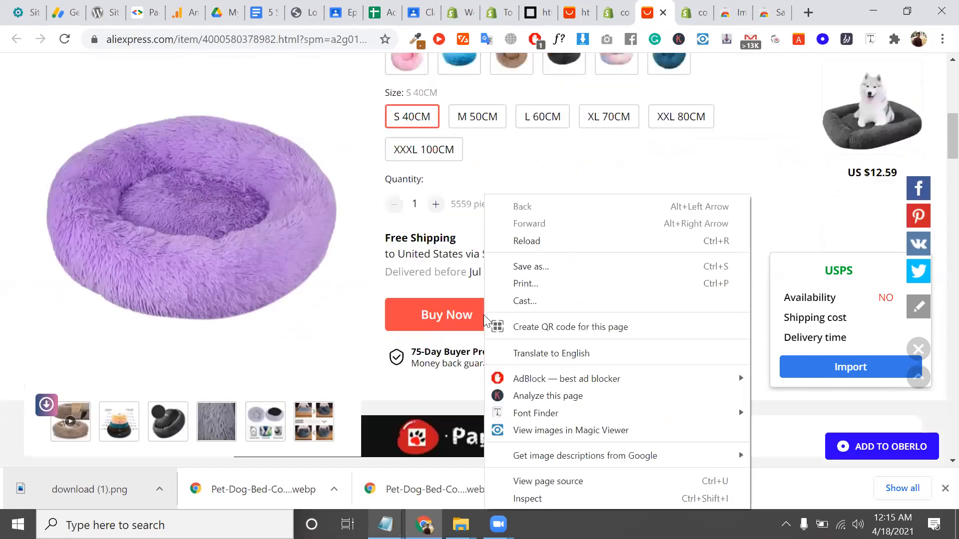
pyautogui.click(449, 350)
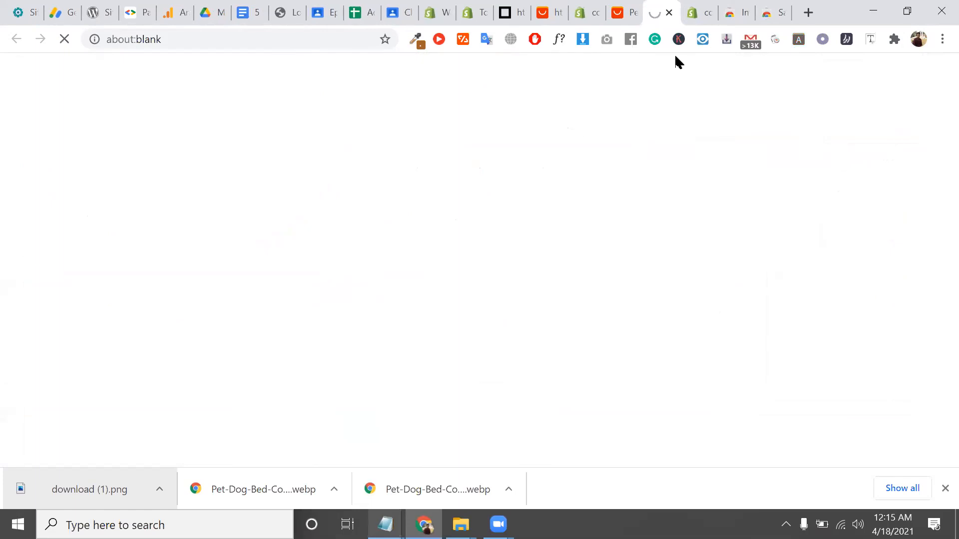
pyautogui.click(669, 12)
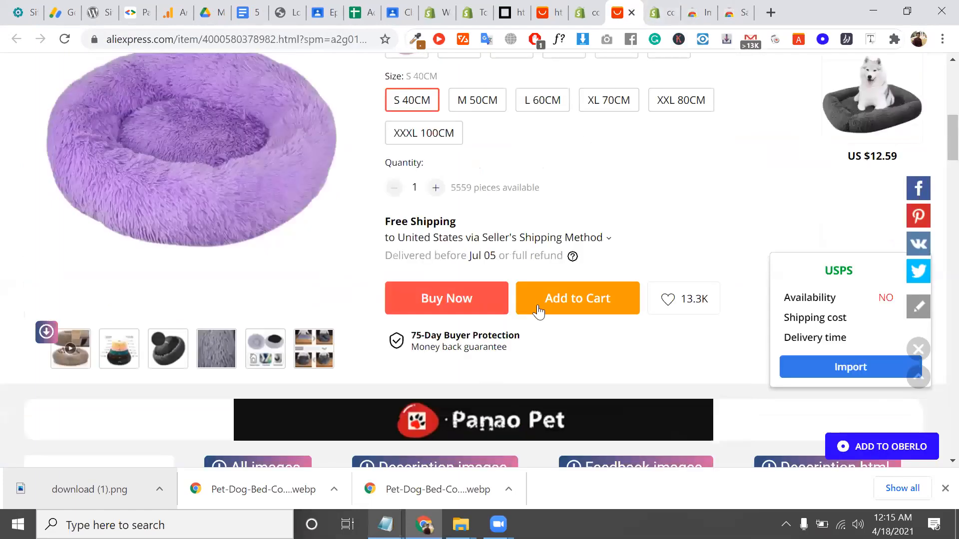
pyautogui.scroll(-3, 537, 310)
pyautogui.scroll(1, 537, 305)
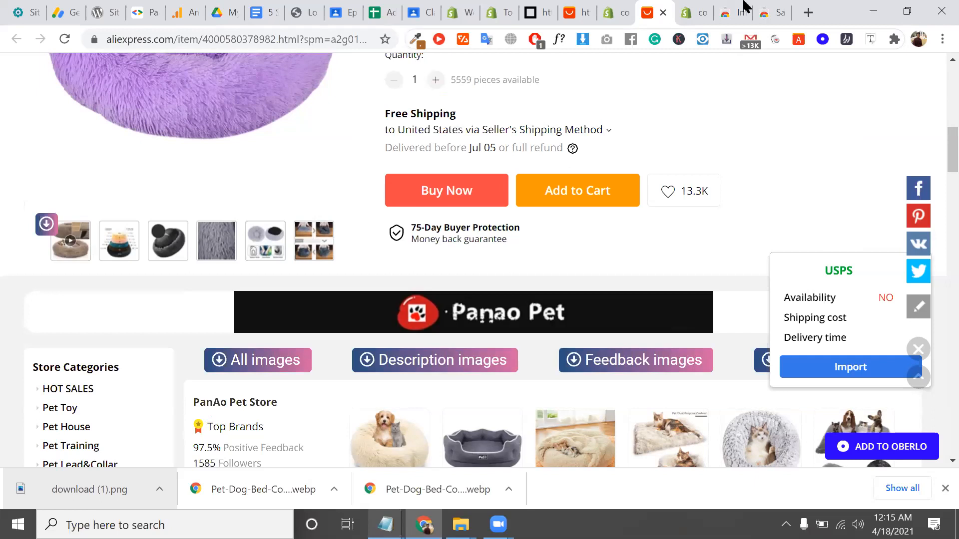
pyautogui.click(696, 12)
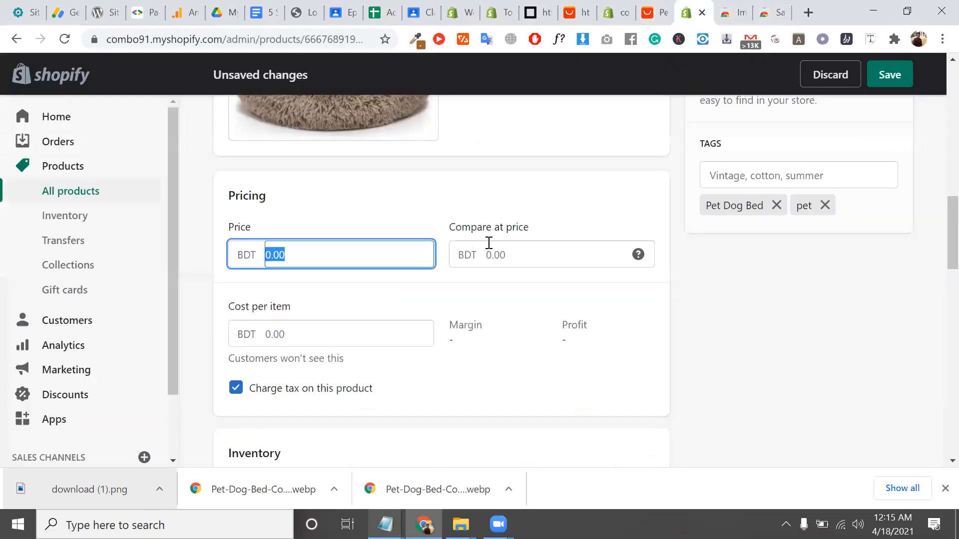
pyautogui.click(334, 252)
pyautogui.scroll(10, 335, 253)
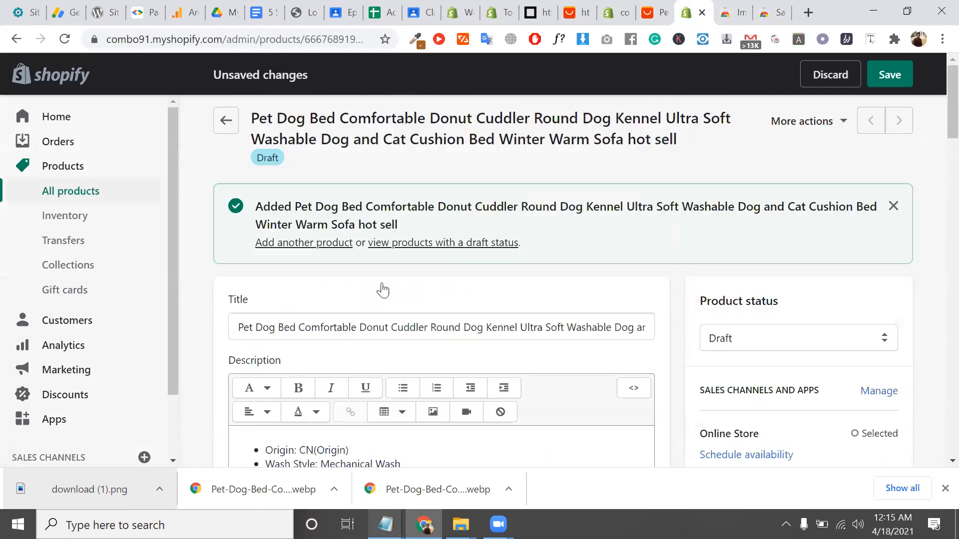
pyautogui.tripleClick(349, 327)
pyautogui.scroll(-5, 348, 328)
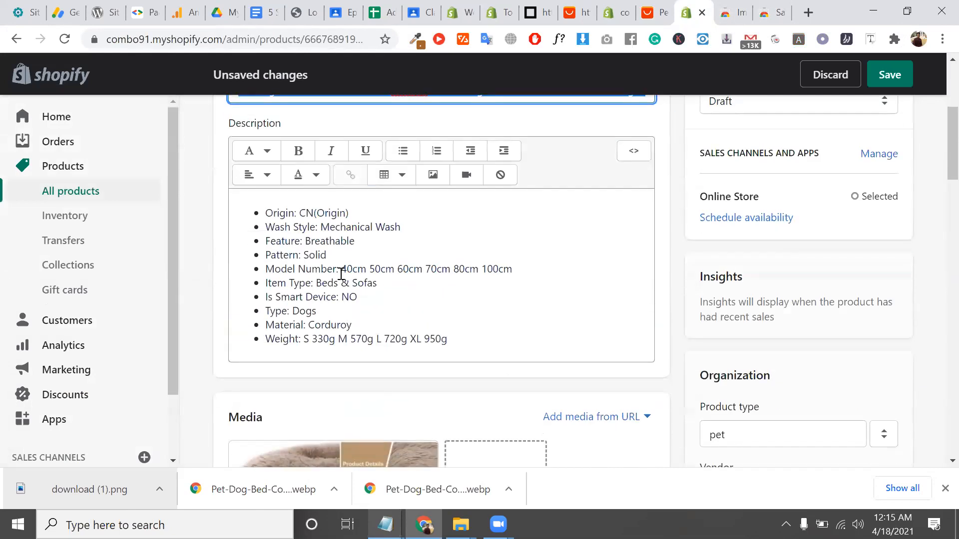
pyautogui.moveTo(459, 341); pyautogui.dragTo(234, 235)
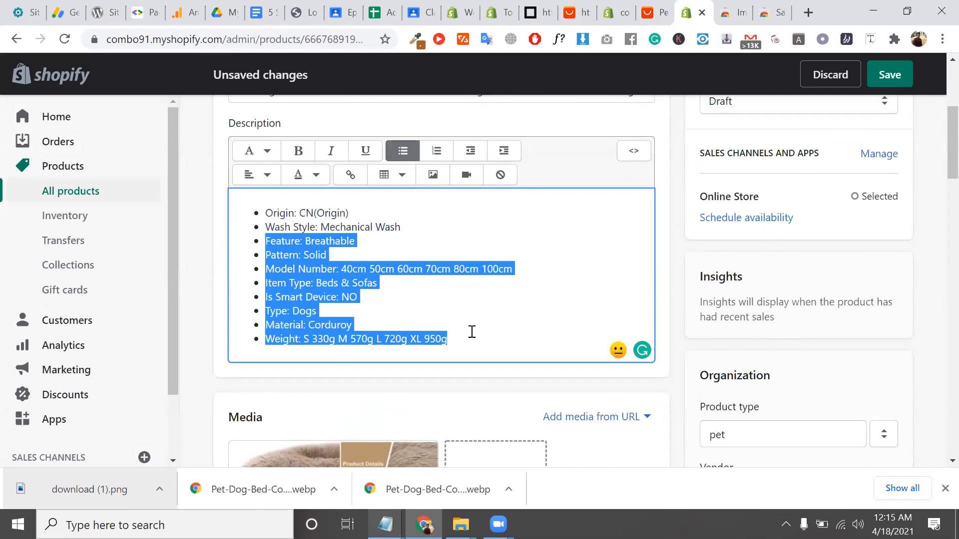
pyautogui.moveTo(472, 337); pyautogui.dragTo(268, 185)
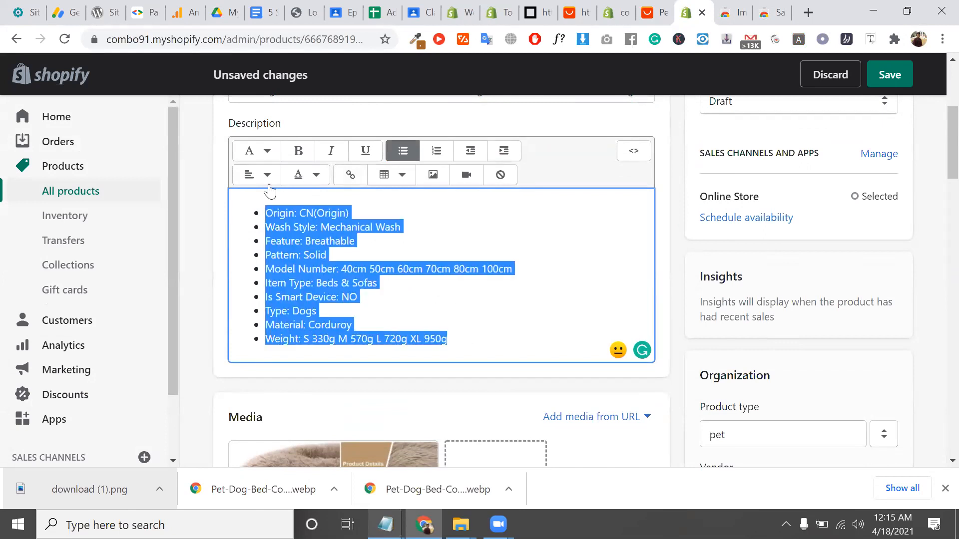
pyautogui.scroll(-6, 380, 266)
pyautogui.scroll(6, 382, 264)
pyautogui.tripleClick(350, 215)
pyautogui.scroll(4, 442, 264)
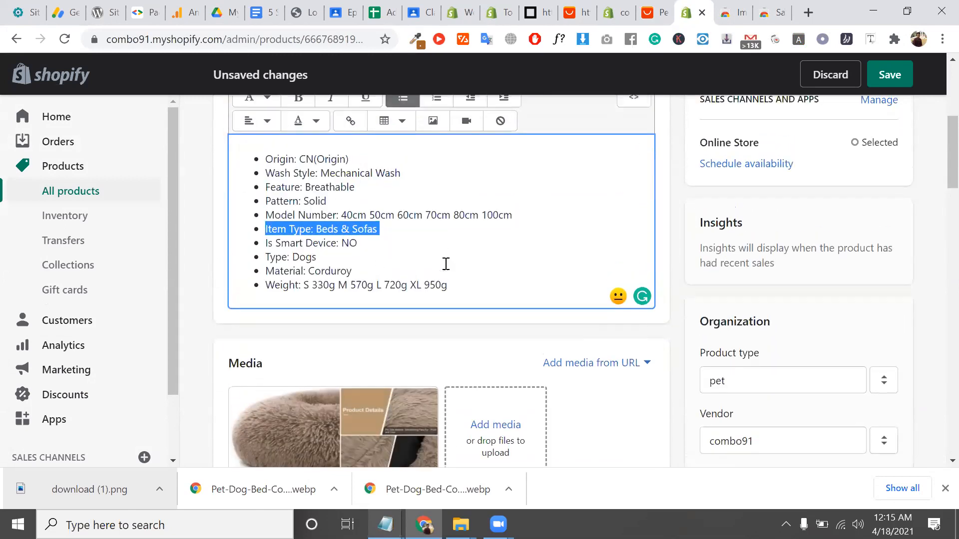
pyautogui.tripleClick(373, 209)
pyautogui.tripleClick(385, 370)
pyautogui.scroll(-4, 689, 288)
pyautogui.doubleClick(765, 353)
pyautogui.scroll(-4, 761, 300)
pyautogui.scroll(-3, 799, 245)
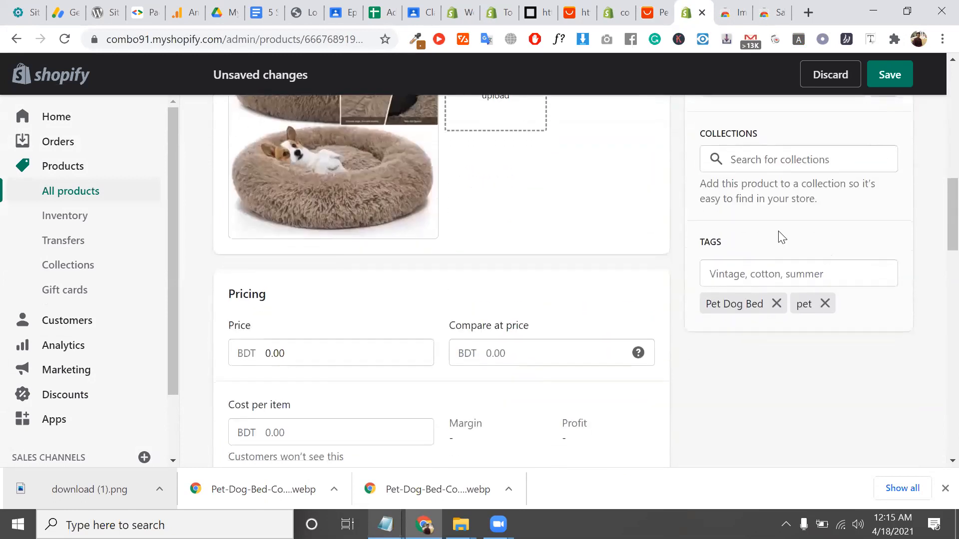
pyautogui.scroll(3, 772, 235)
pyautogui.click(771, 311)
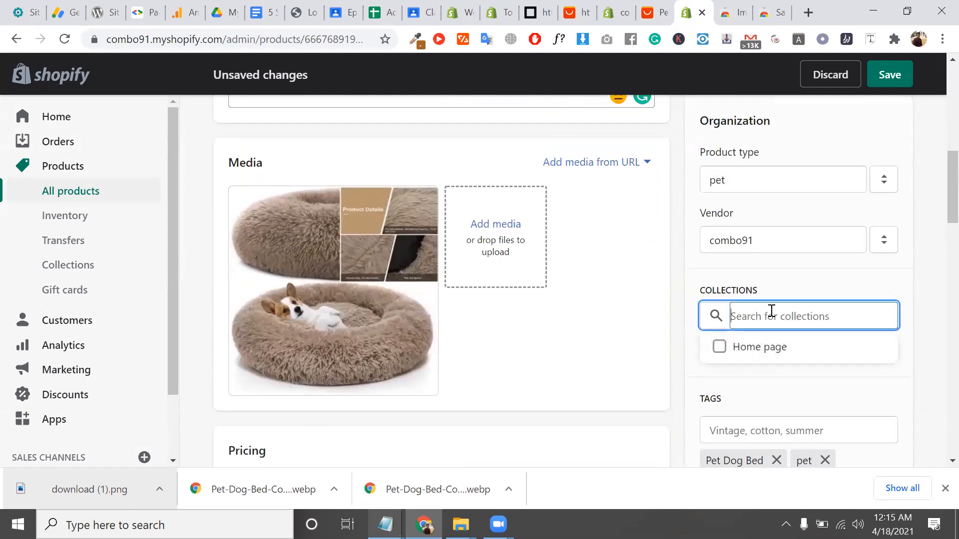
pyautogui.click(719, 274)
pyautogui.scroll(-3, 724, 273)
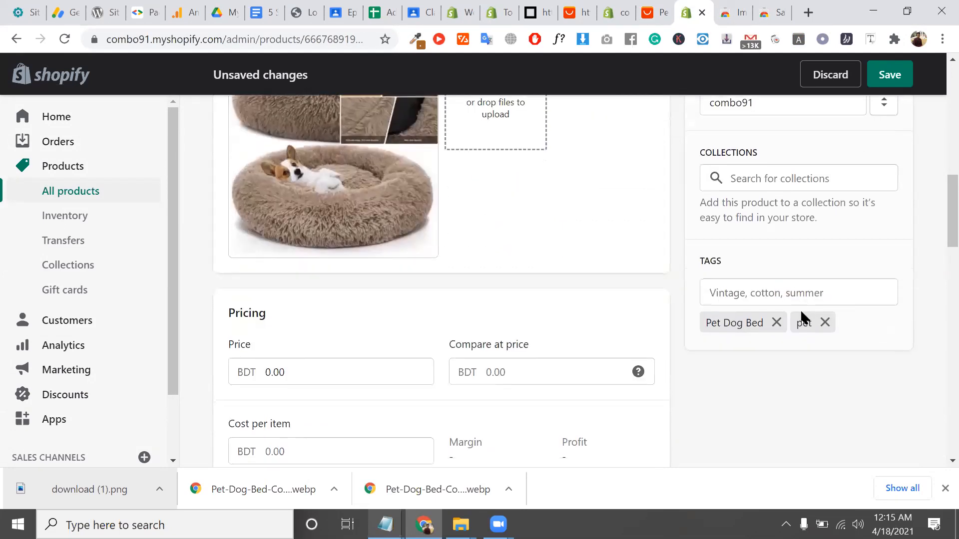
pyautogui.click(746, 299)
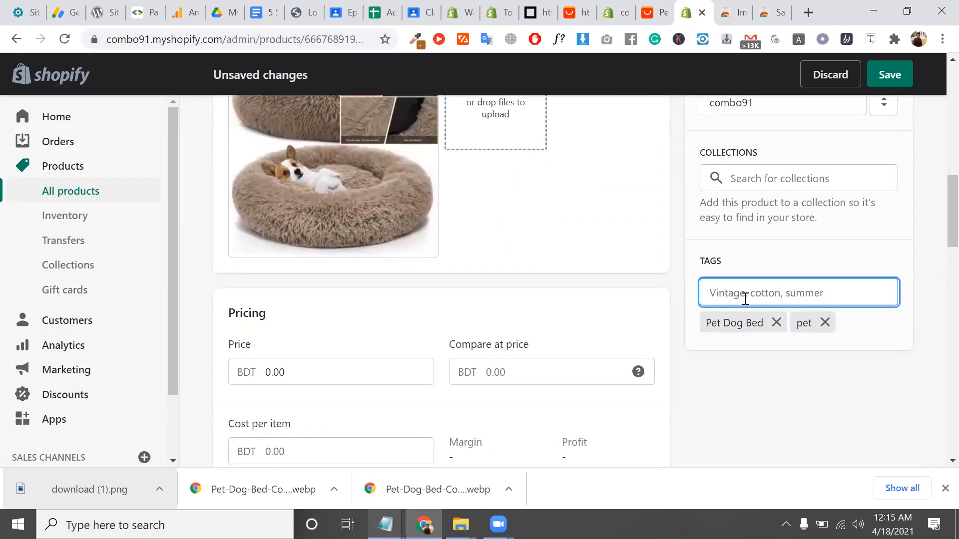
pyautogui.click(313, 382)
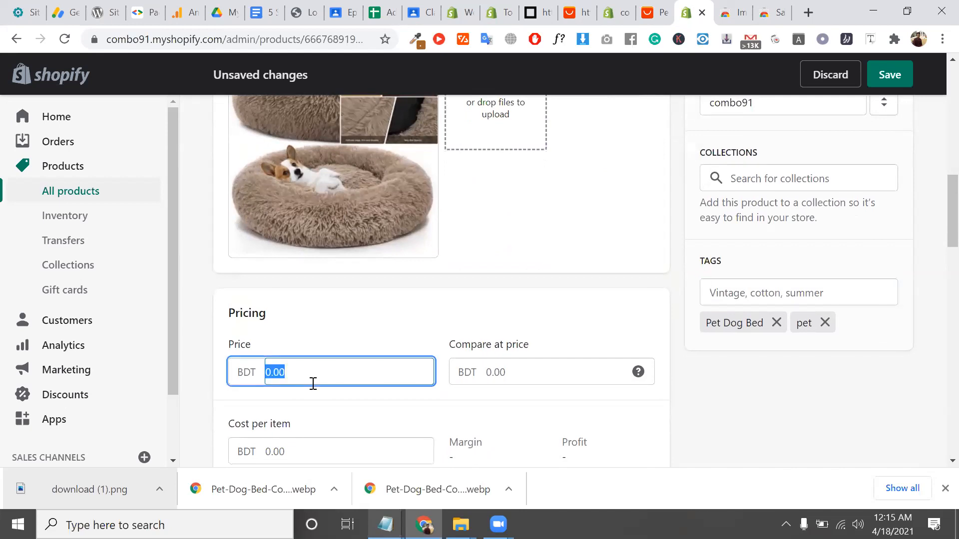
# Copy the 10.24 price from the AliExpress listing into the pet bed's Price field
pyautogui.click(654, 6)
pyautogui.scroll(7, 444, 198)
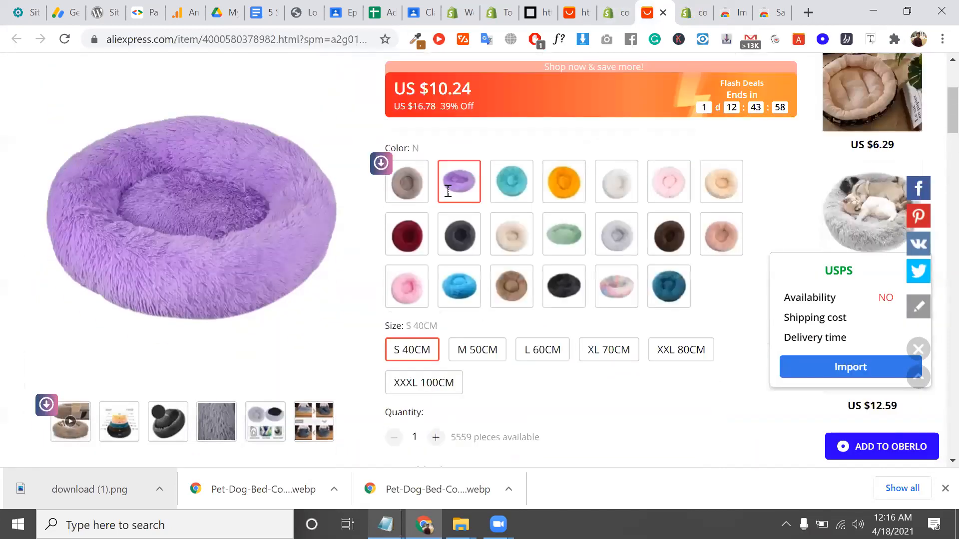
pyautogui.scroll(2, 448, 192)
pyautogui.doubleClick(449, 187)
pyautogui.rightClick(447, 189)
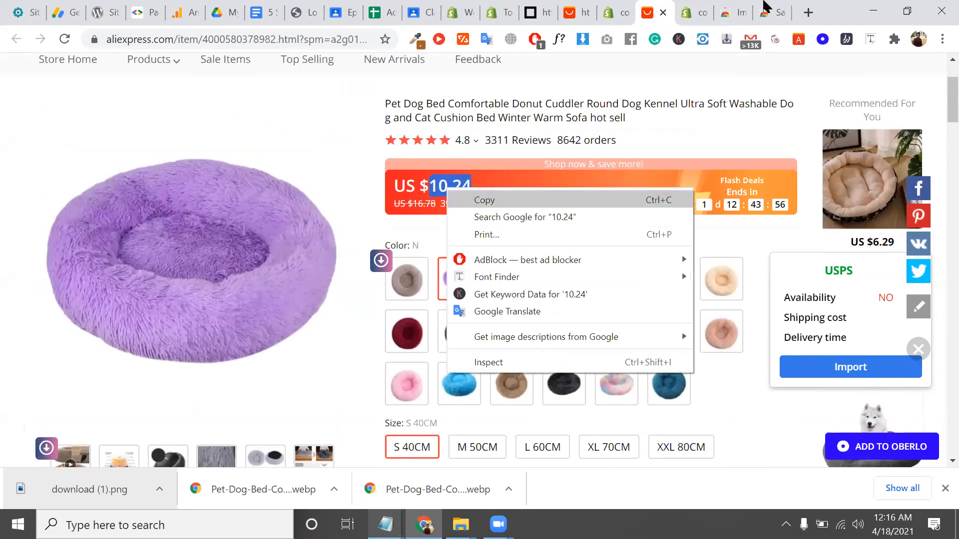
pyautogui.click(484, 200)
pyautogui.click(689, 4)
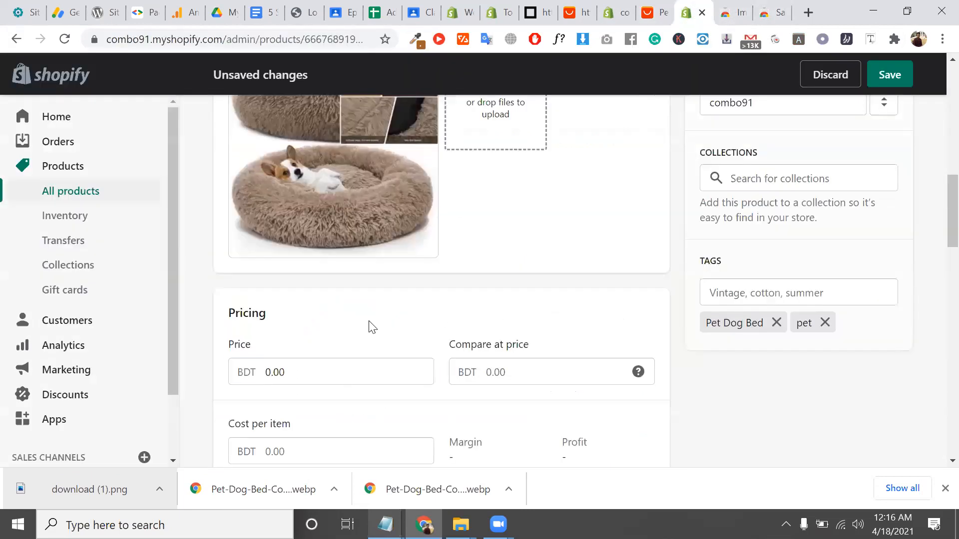
pyautogui.click(379, 370)
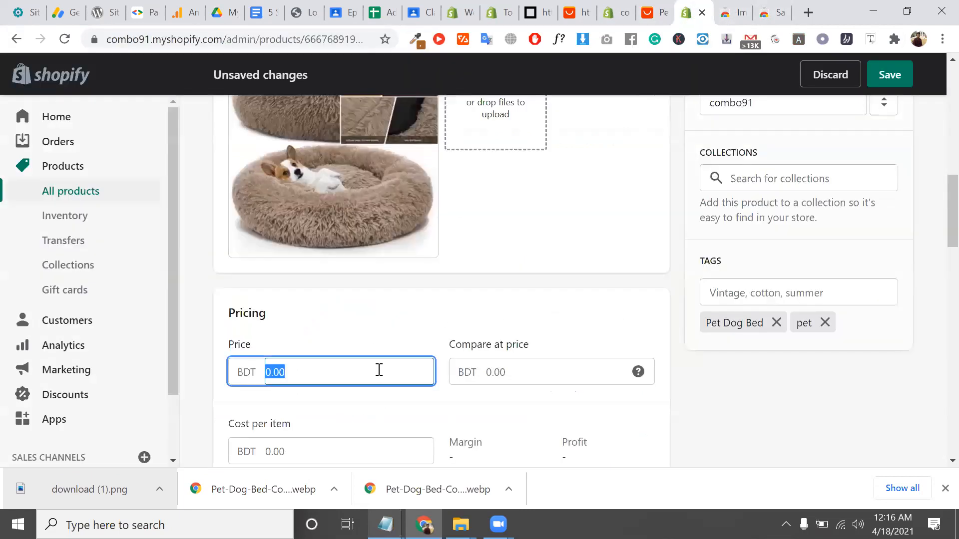
pyautogui.hotkey('ctrl', 'v')
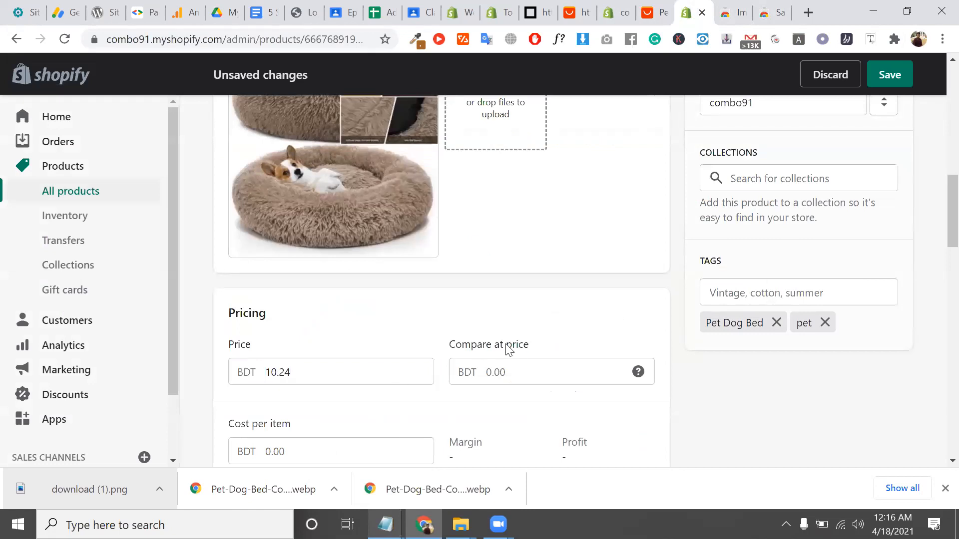
# Replace the Price with the listing's crossed-out original price, 16.78
pyautogui.click(532, 370)
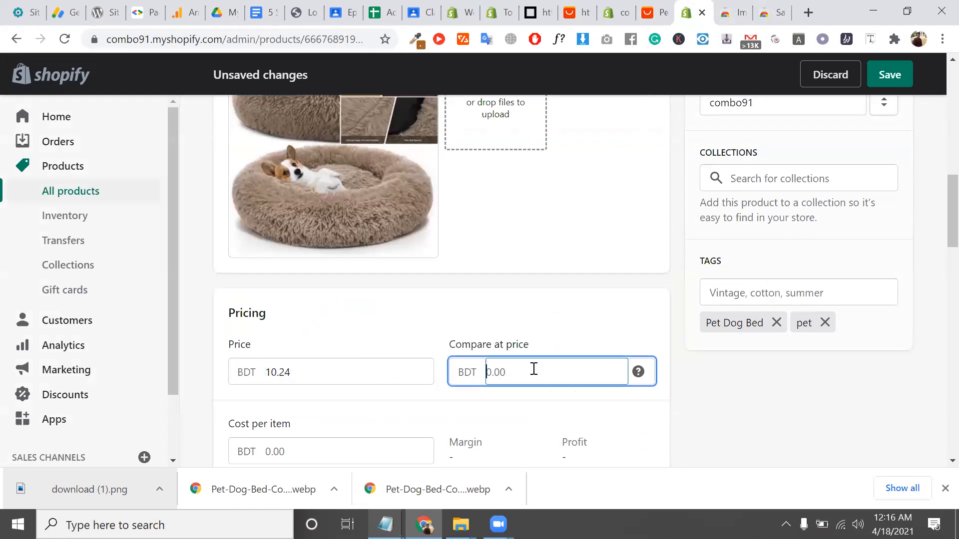
pyautogui.tripleClick(472, 348)
pyautogui.click(652, 12)
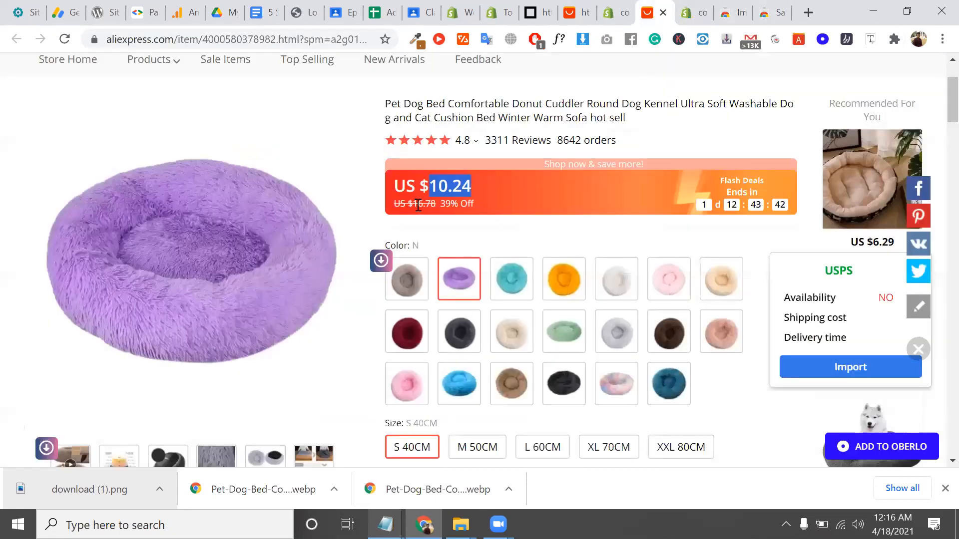
pyautogui.moveTo(412, 205); pyautogui.dragTo(432, 205)
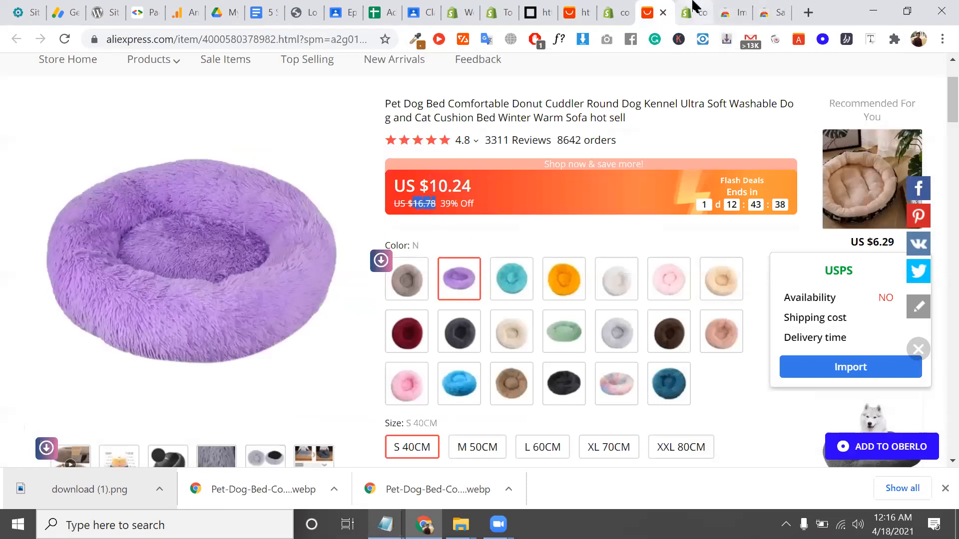
pyautogui.click(692, 11)
pyautogui.doubleClick(353, 363)
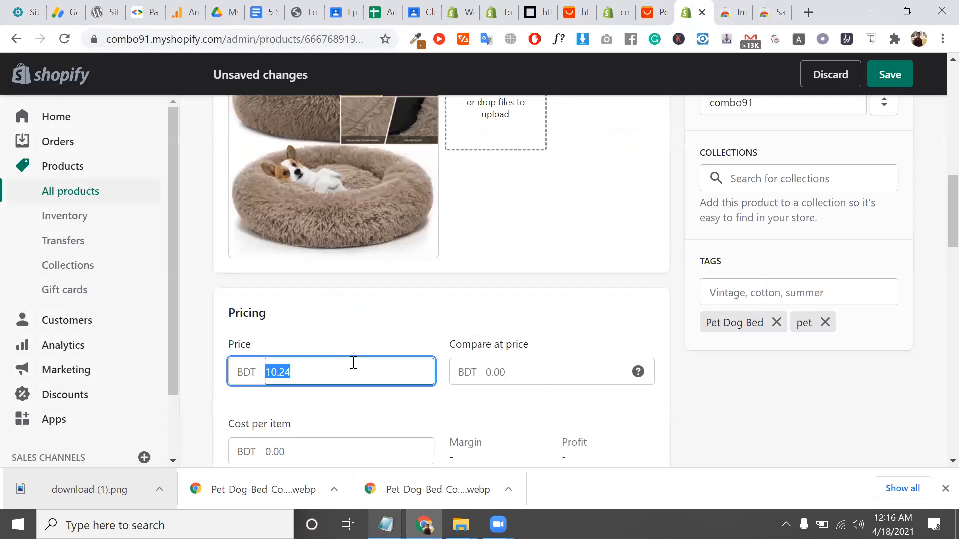
pyautogui.hotkey('ctrl', 'v')
pyautogui.click(517, 372)
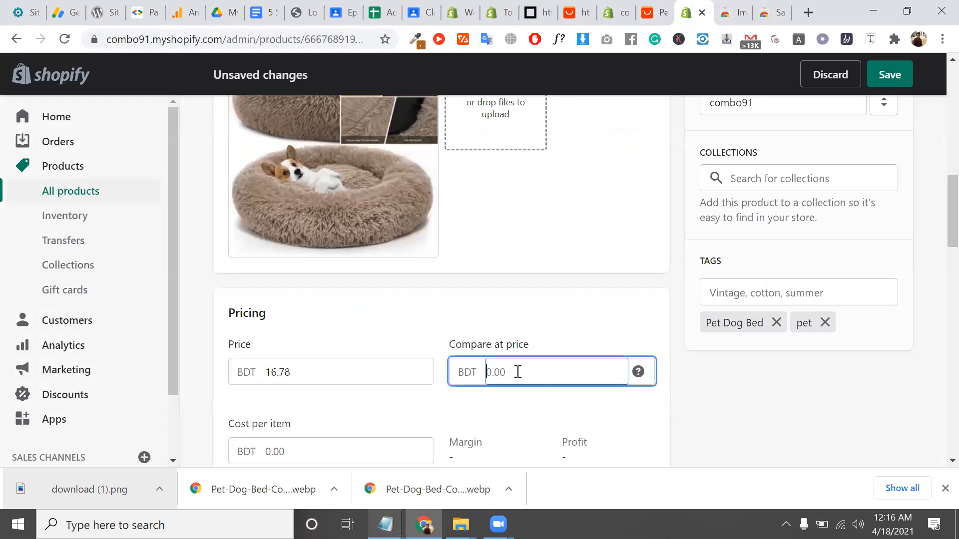
# Copy 10.24 from AliExpress again and paste it as the compare-at price
pyautogui.click(658, 12)
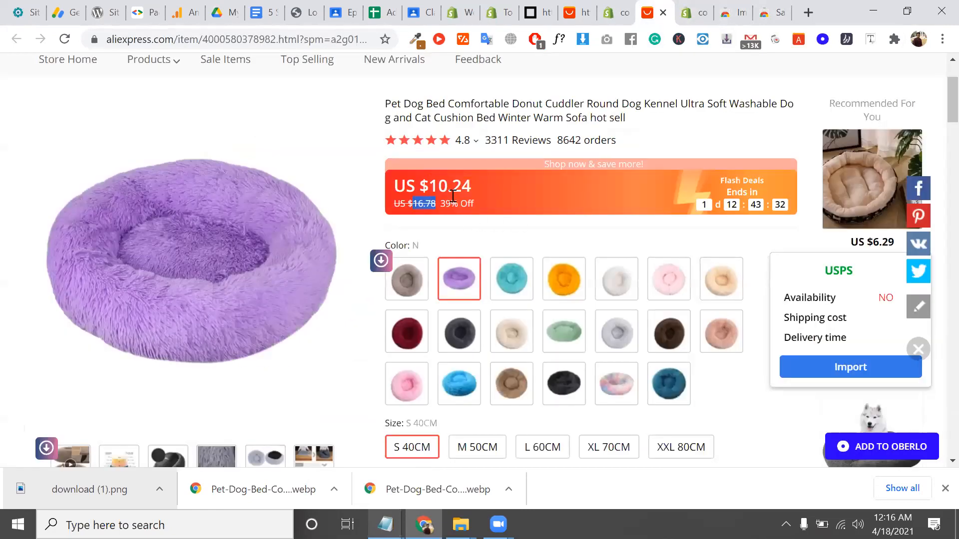
pyautogui.doubleClick(447, 188)
pyautogui.rightClick(448, 188)
pyautogui.click(472, 197)
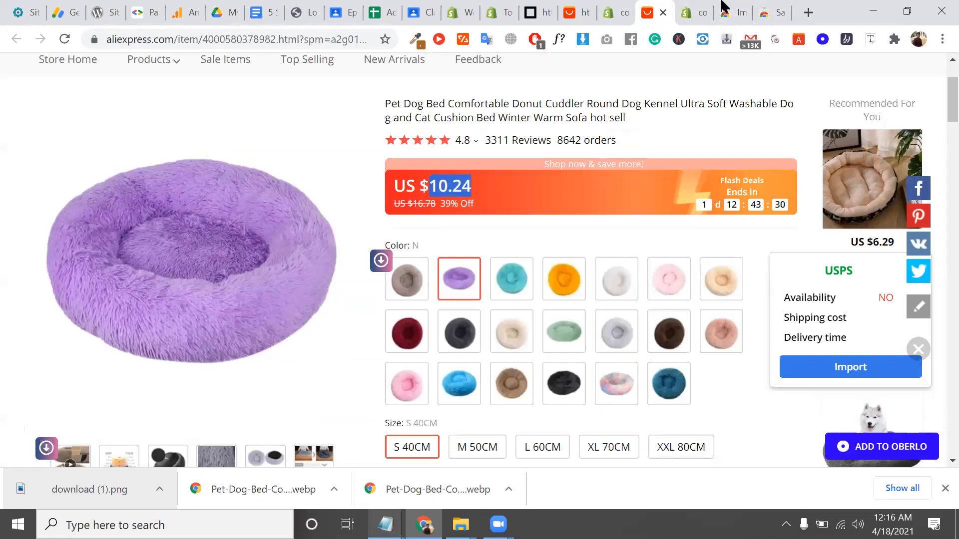
pyautogui.hotkey('ctrl', 'Tab')
pyautogui.hotkey('ctrl', 'v')
pyautogui.click(518, 418)
pyautogui.scroll(-3, 518, 418)
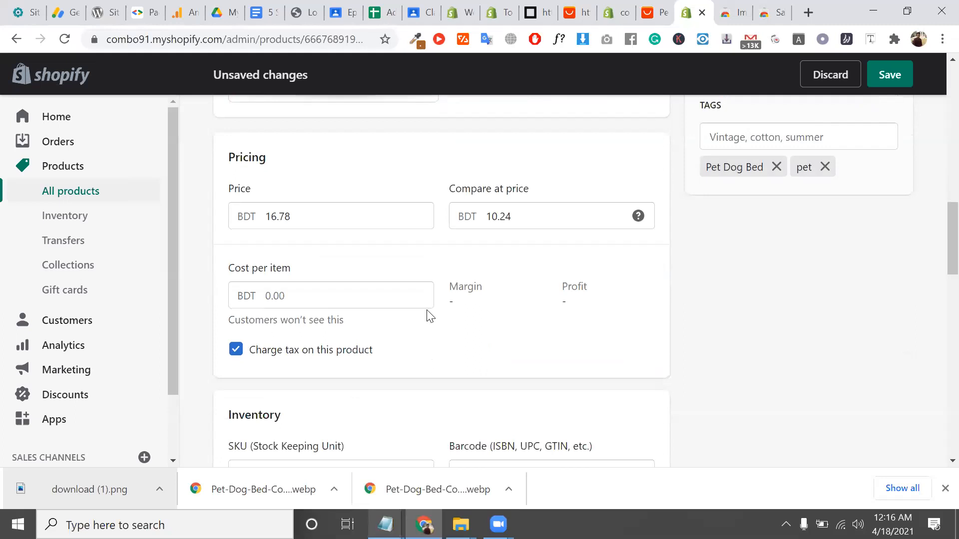
# Uncheck 'Charge tax on this product' for the pet bed
pyautogui.click(236, 350)
pyautogui.moveTo(242, 268); pyautogui.dragTo(317, 270)
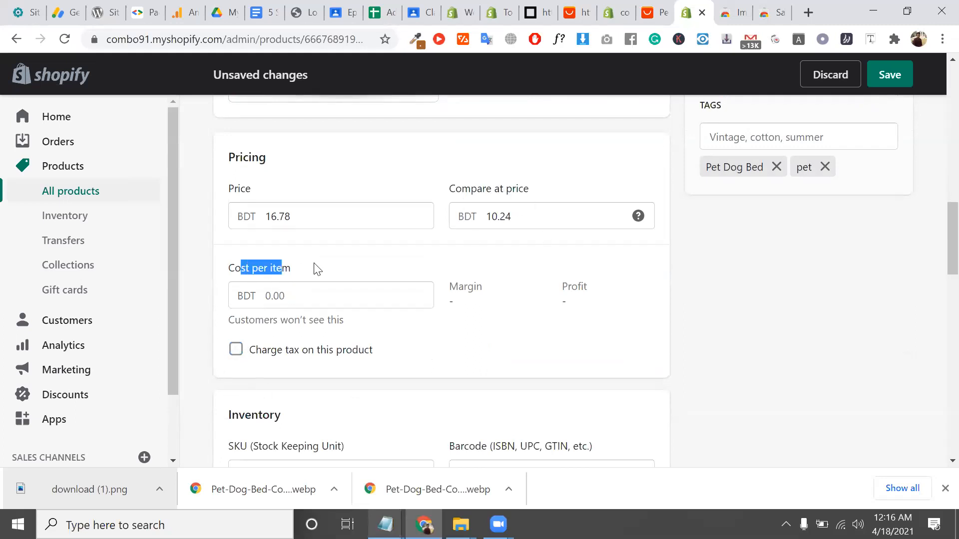
pyautogui.doubleClick(474, 288)
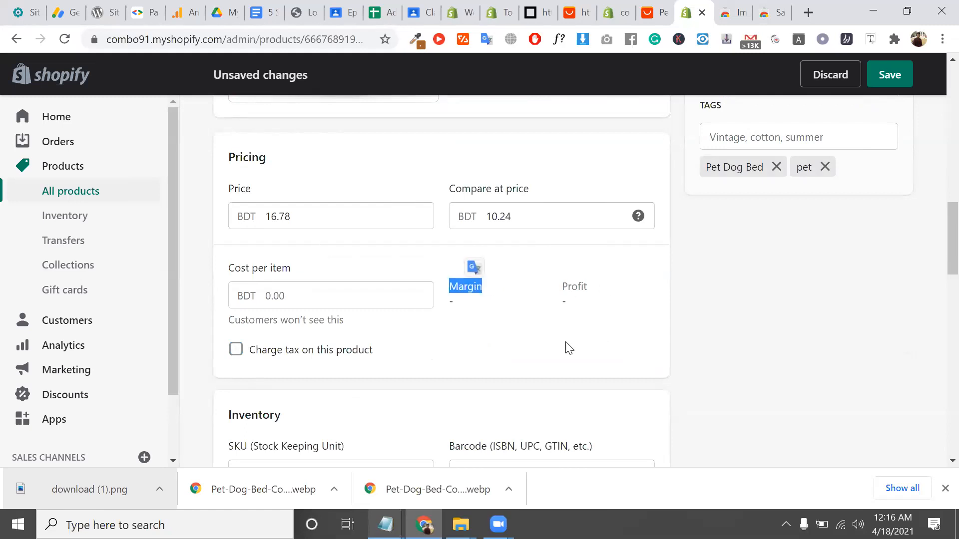
pyautogui.scroll(-3, 513, 311)
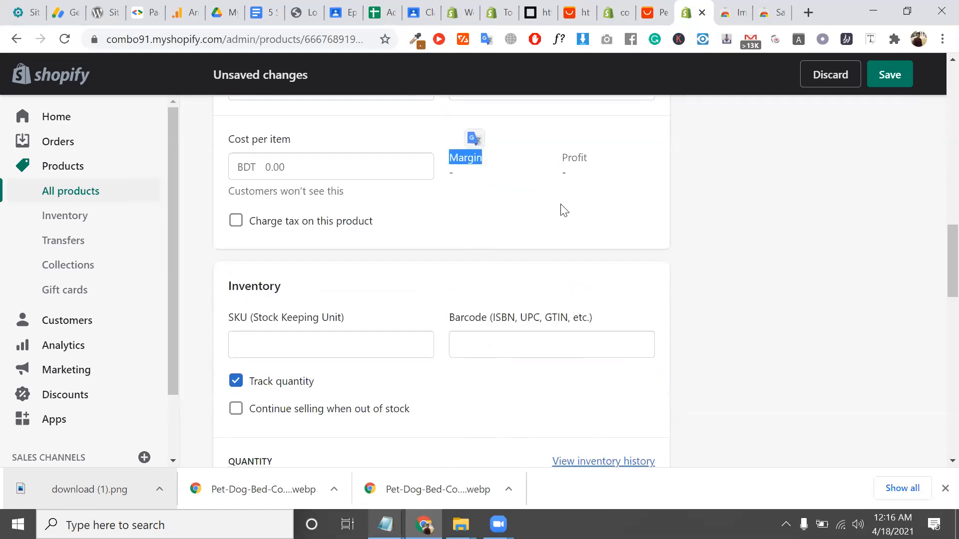
pyautogui.click(579, 159)
pyautogui.scroll(3, 576, 160)
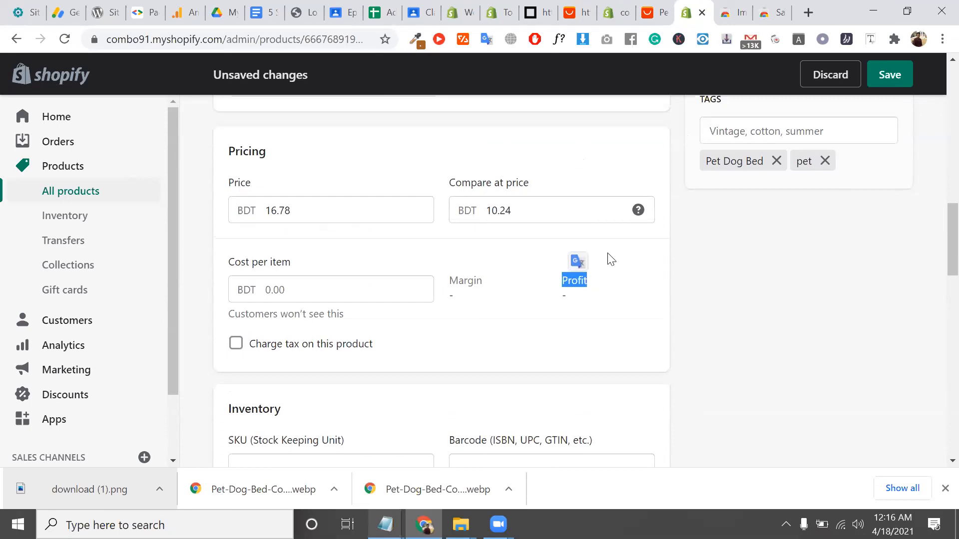
pyautogui.scroll(-7, 610, 259)
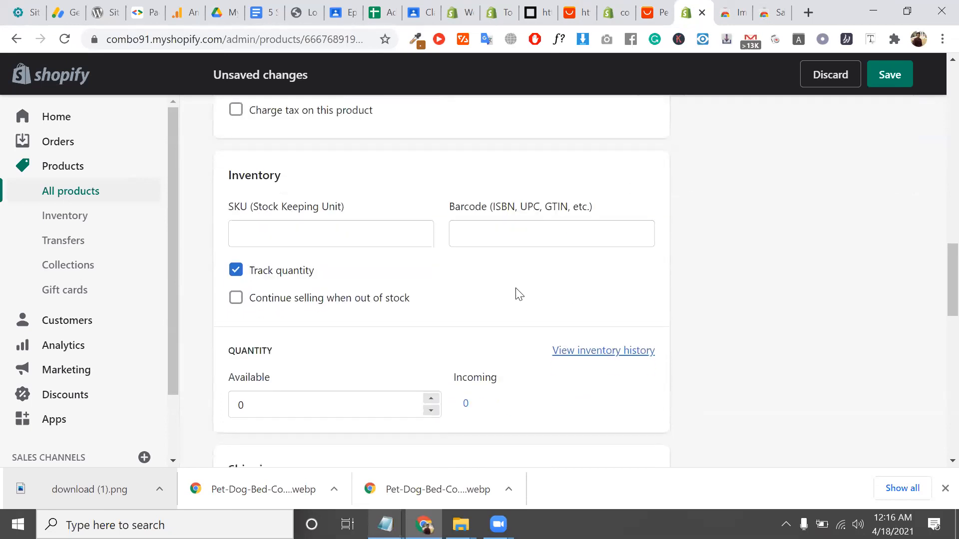
pyautogui.scroll(1, 307, 210)
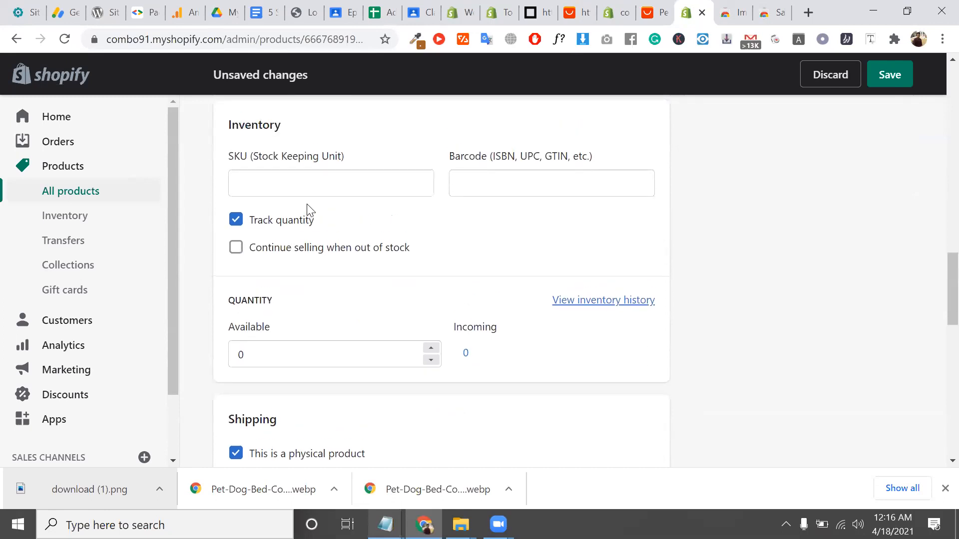
# Keep Track quantity enabled and clear the current Available quantity
pyautogui.click(237, 221)
pyautogui.click(237, 222)
pyautogui.doubleClick(274, 353)
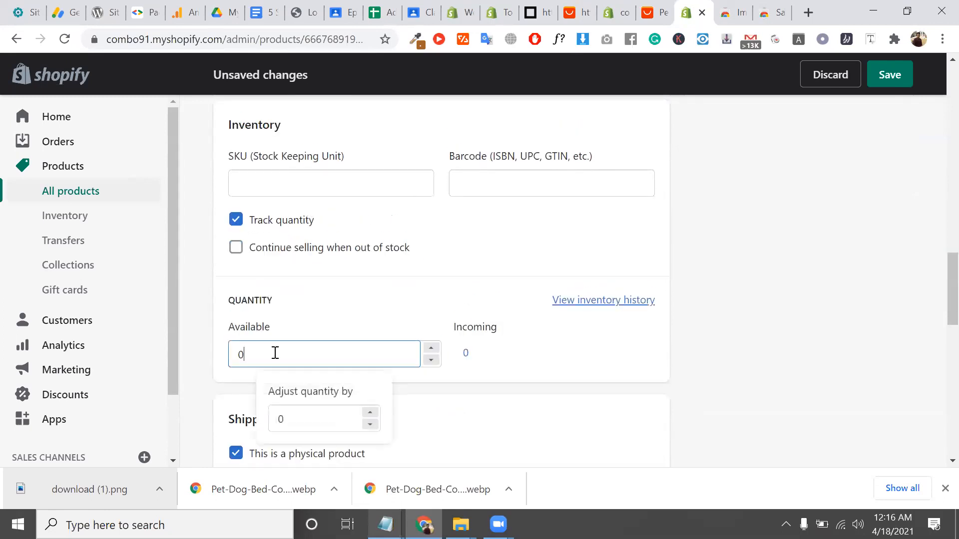
pyautogui.press('BackSpace')
# Enter 100 as the Available quantity and select the 0.0 weight value
pyautogui.write('100')
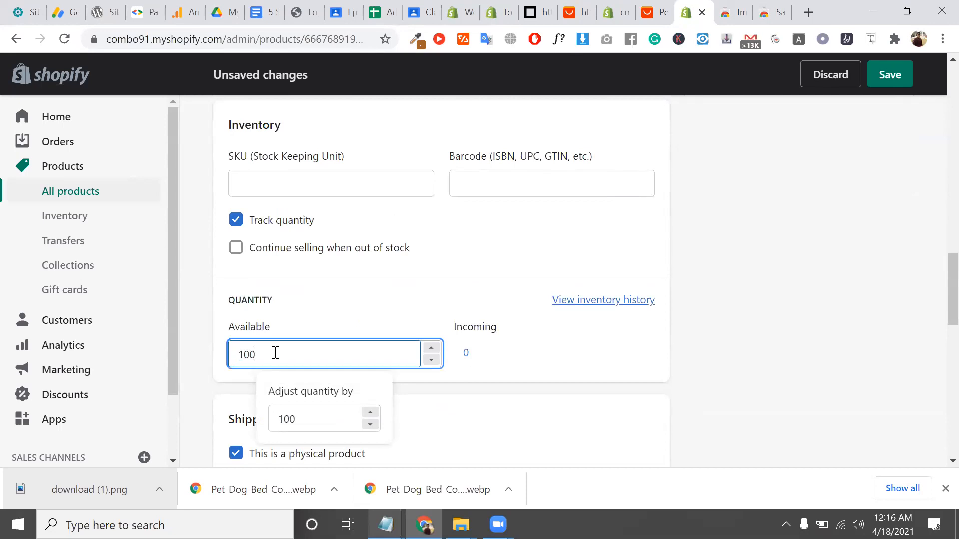
pyautogui.click(326, 317)
pyautogui.scroll(-3, 443, 321)
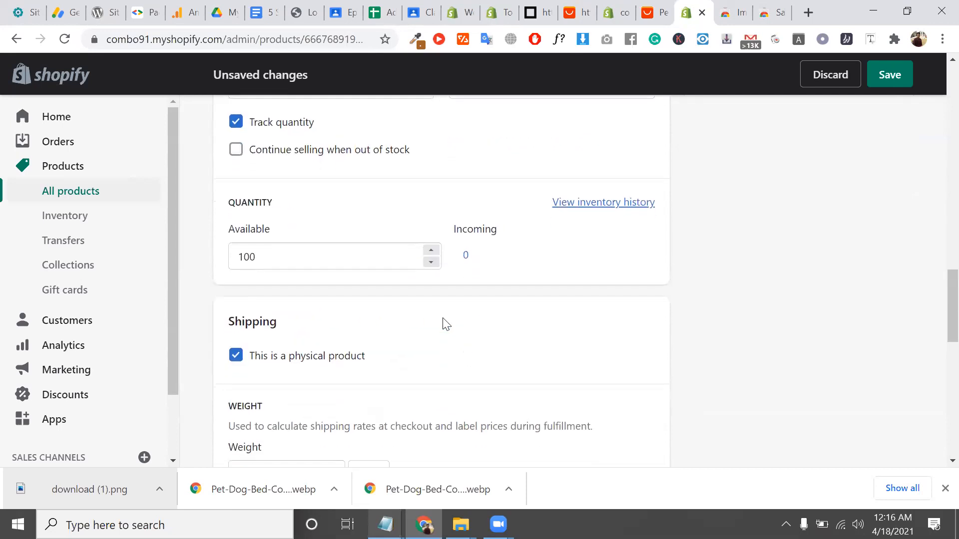
pyautogui.scroll(-2, 342, 319)
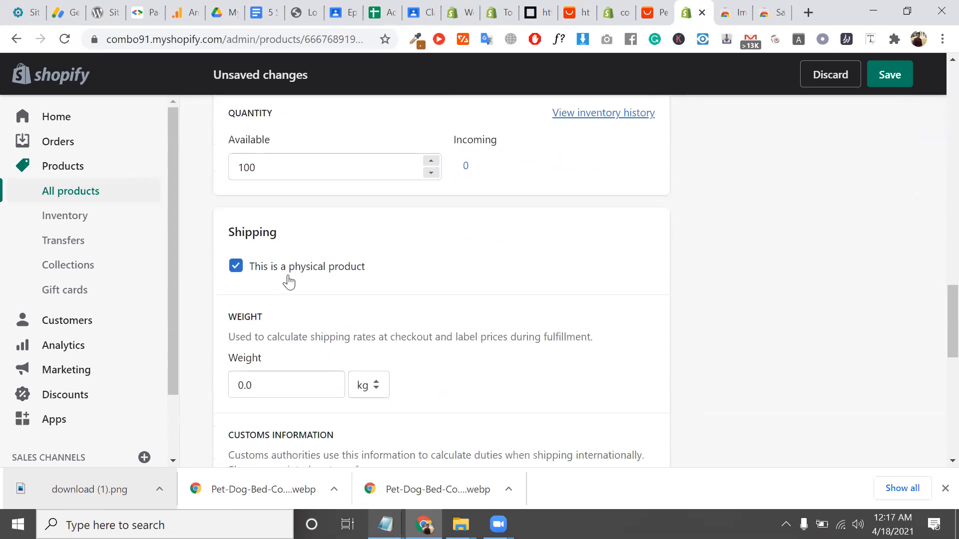
pyautogui.scroll(-2, 288, 281)
pyautogui.click(270, 270)
pyautogui.doubleClick(269, 270)
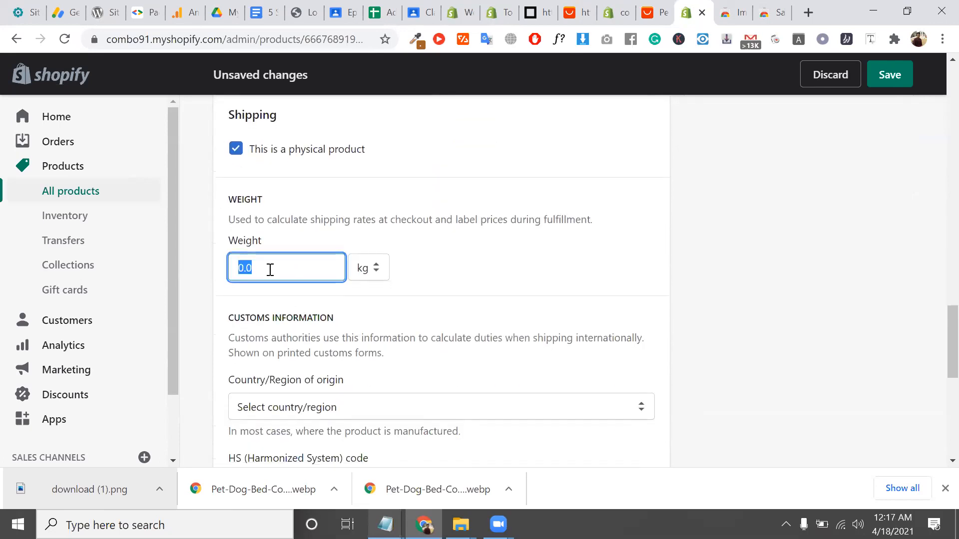
pyautogui.scroll(-4, 310, 249)
# Set the customs Country/Region of origin to United States
pyautogui.click(302, 216)
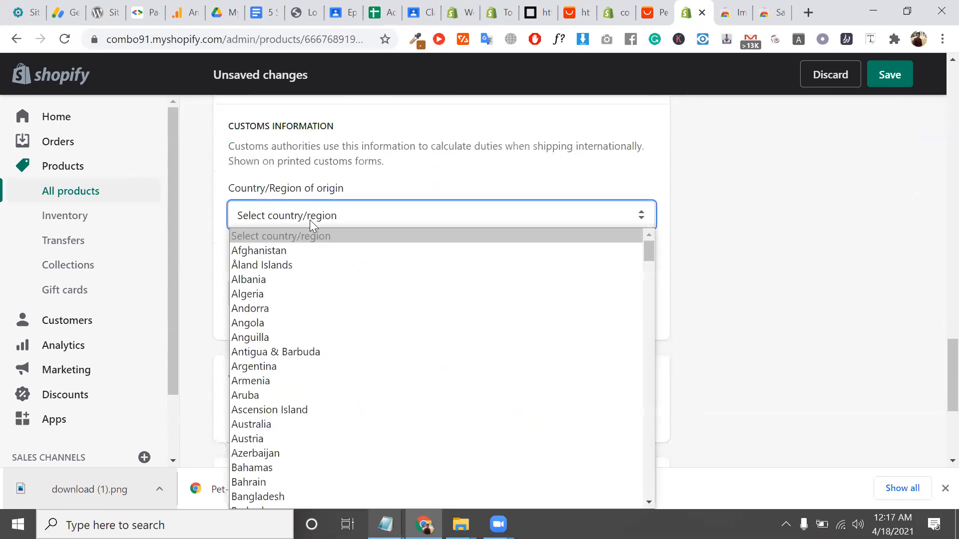
pyautogui.press('u')
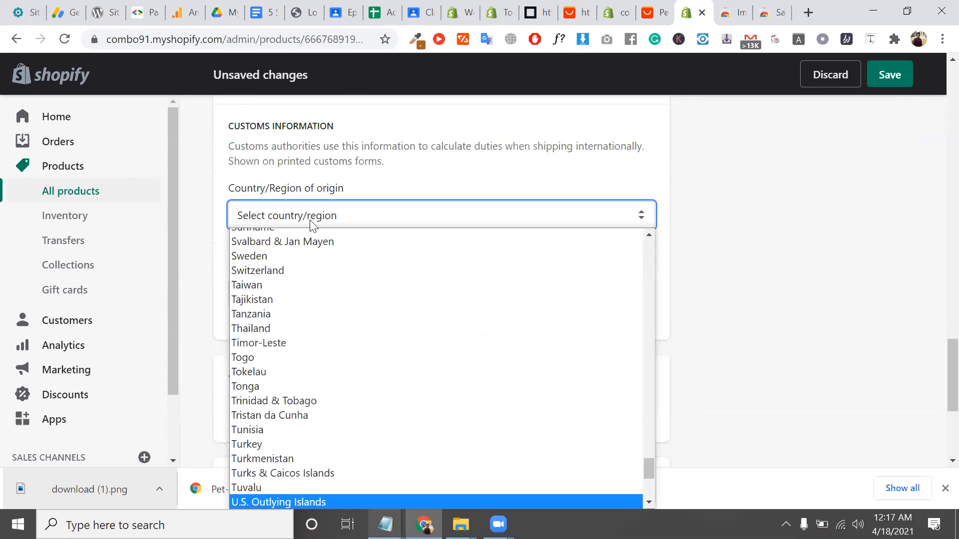
pyautogui.press('s')
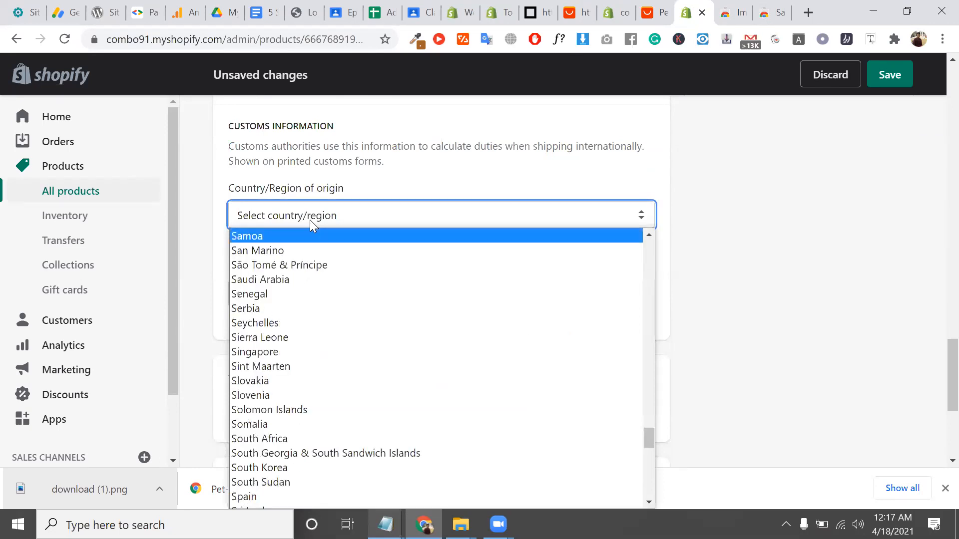
pyautogui.press('u')
pyautogui.press('n')
pyautogui.scroll(-4, 295, 381)
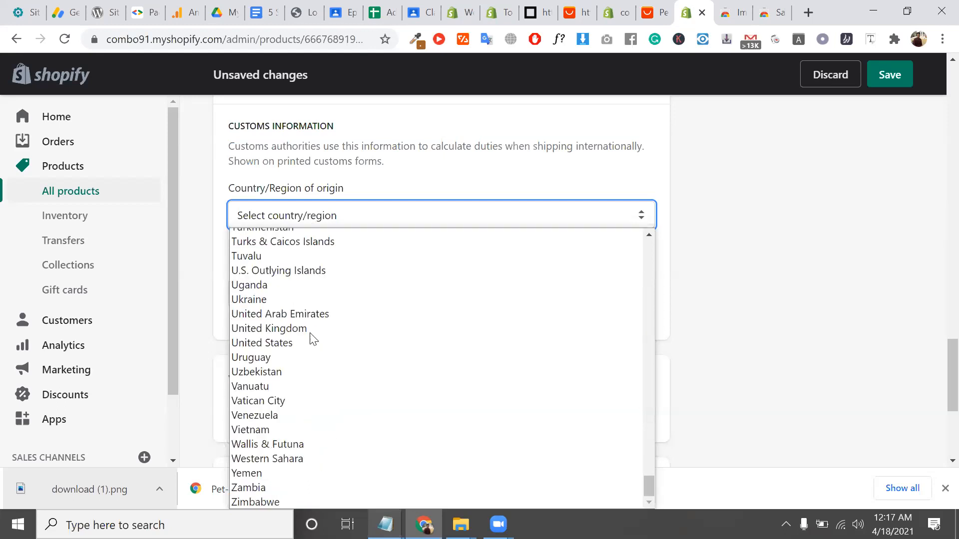
pyautogui.click(280, 342)
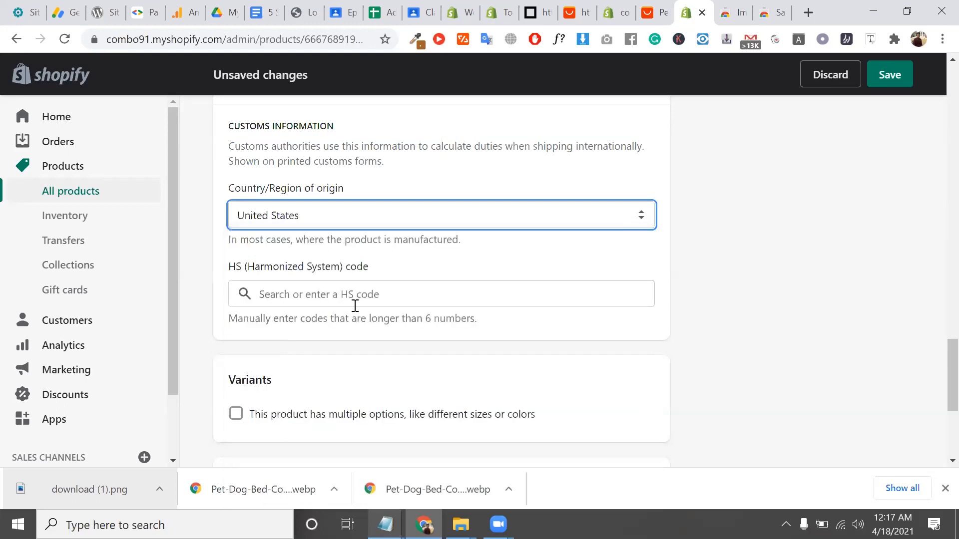
pyautogui.scroll(-5, 345, 300)
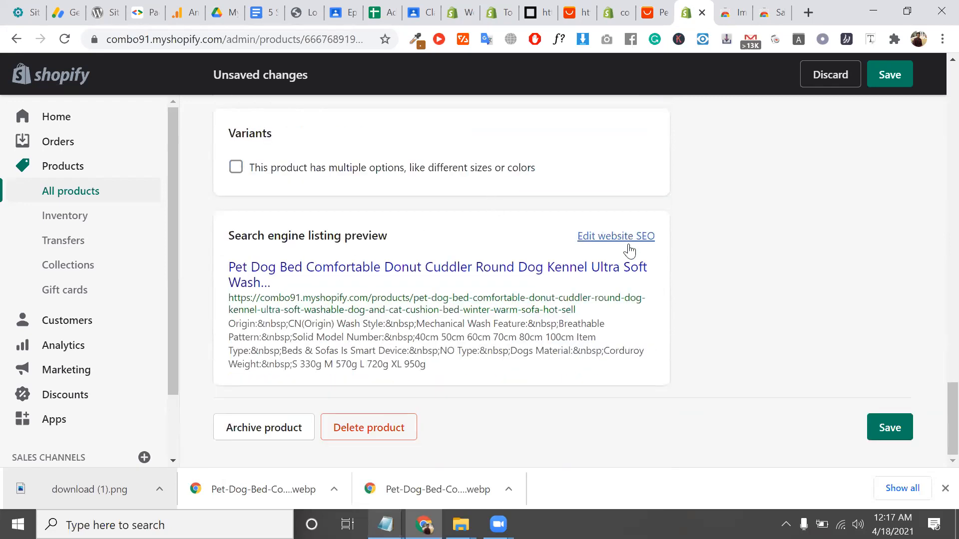
# Save the pet bed product's pending price, tax, inventory and customs edits
pyautogui.moveTo(320, 285); pyautogui.dragTo(225, 273)
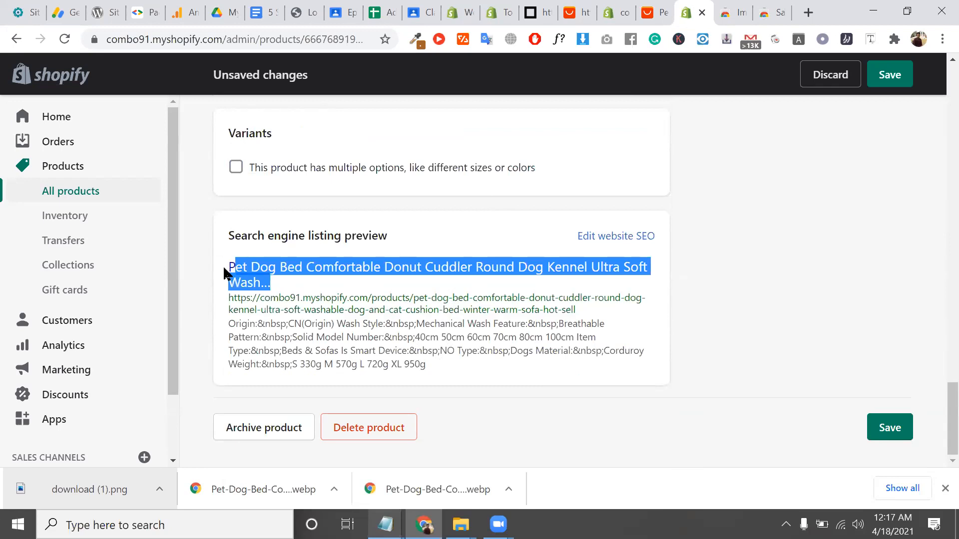
pyautogui.click(905, 426)
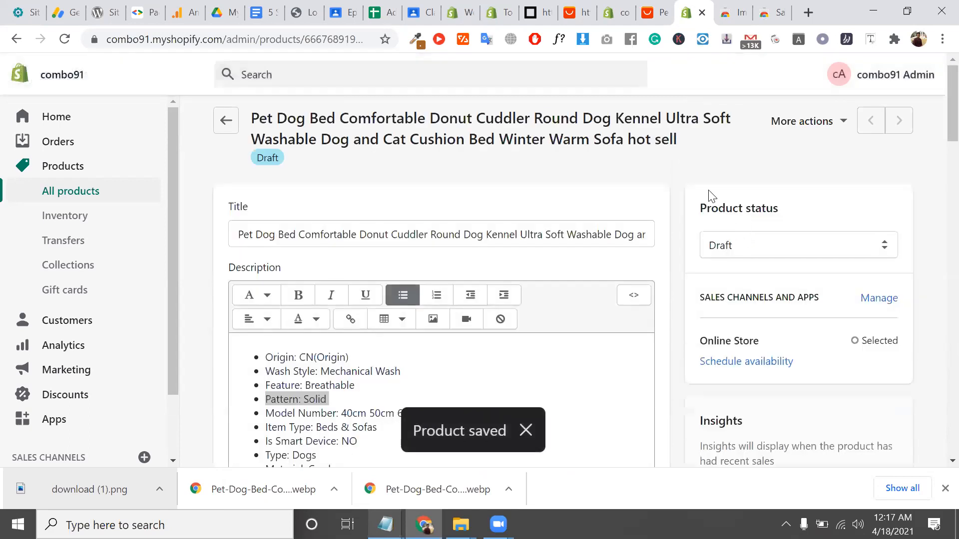
pyautogui.click(772, 179)
pyautogui.click(773, 191)
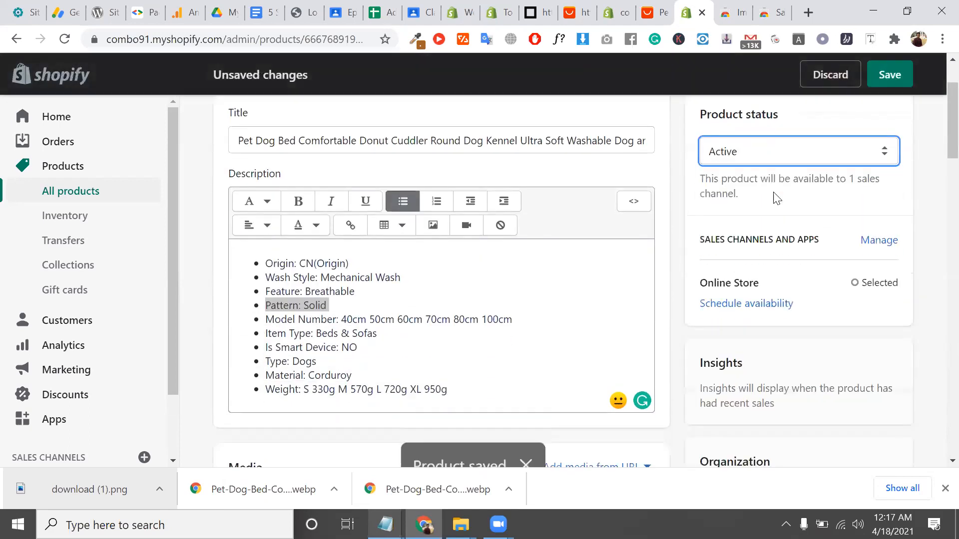
pyautogui.click(882, 86)
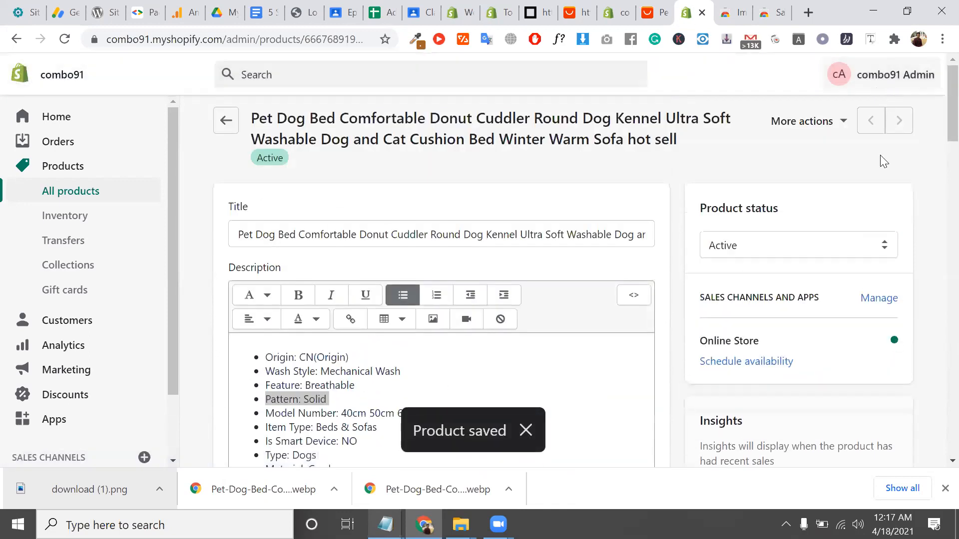
pyautogui.doubleClick(733, 342)
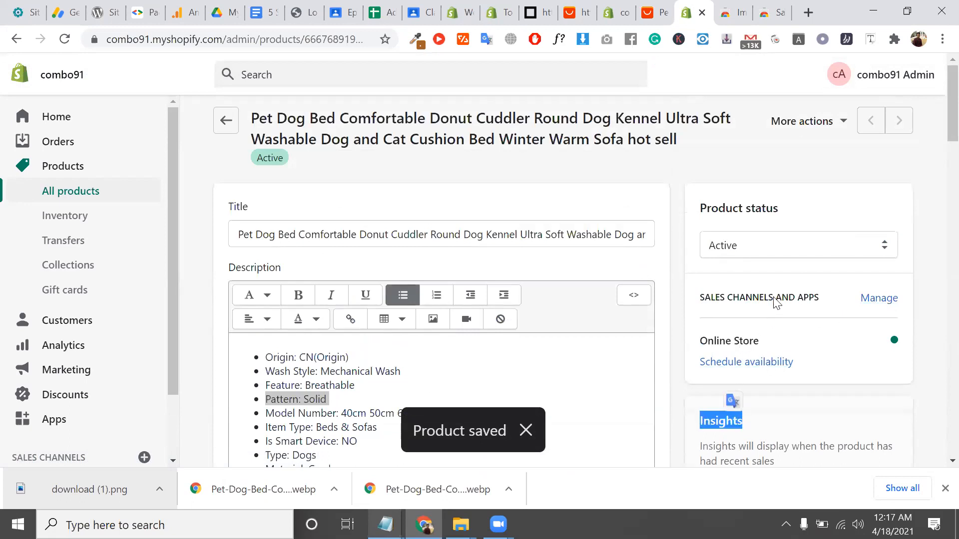
pyautogui.doubleClick(787, 299)
pyautogui.tripleClick(787, 299)
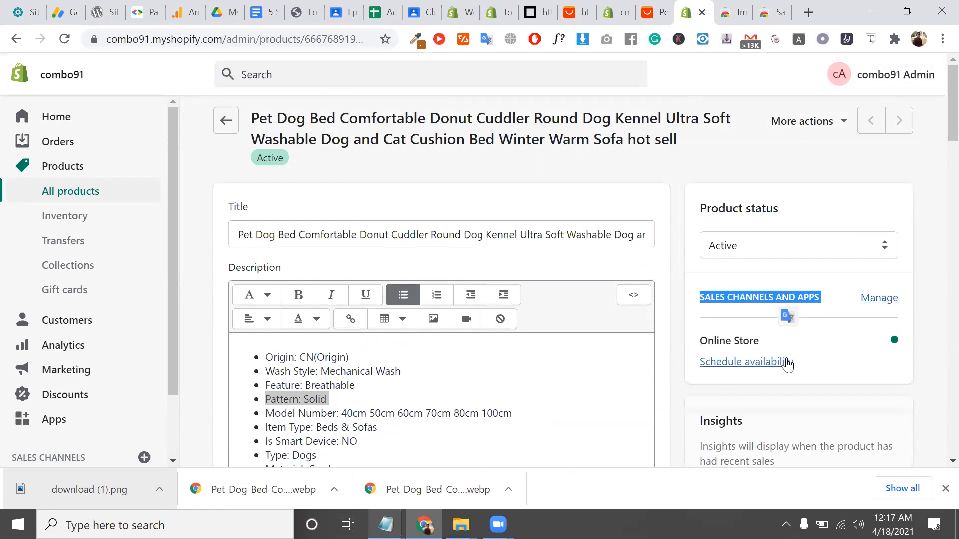
pyautogui.scroll(-1, 781, 365)
pyautogui.scroll(-20, 782, 365)
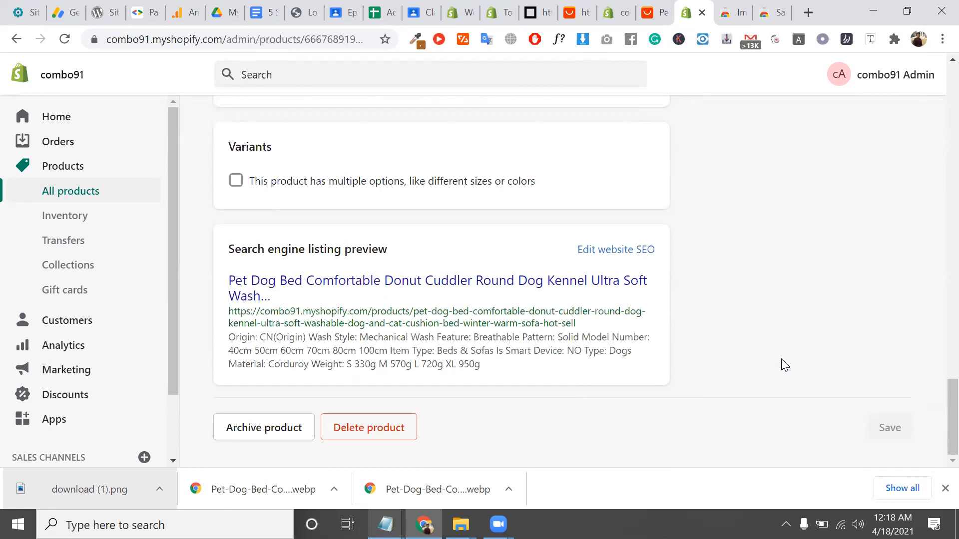
pyautogui.click(487, 186)
pyautogui.click(488, 187)
# Write 'upload 10 simple product in your store..' as a new line in the Untitled Notepad note
pyautogui.moveTo(385, 524)
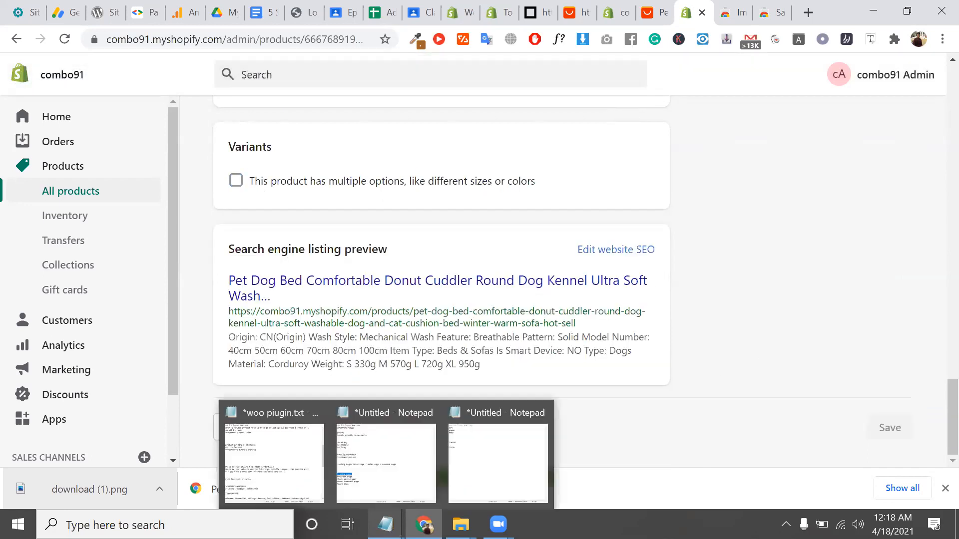
pyautogui.click(509, 446)
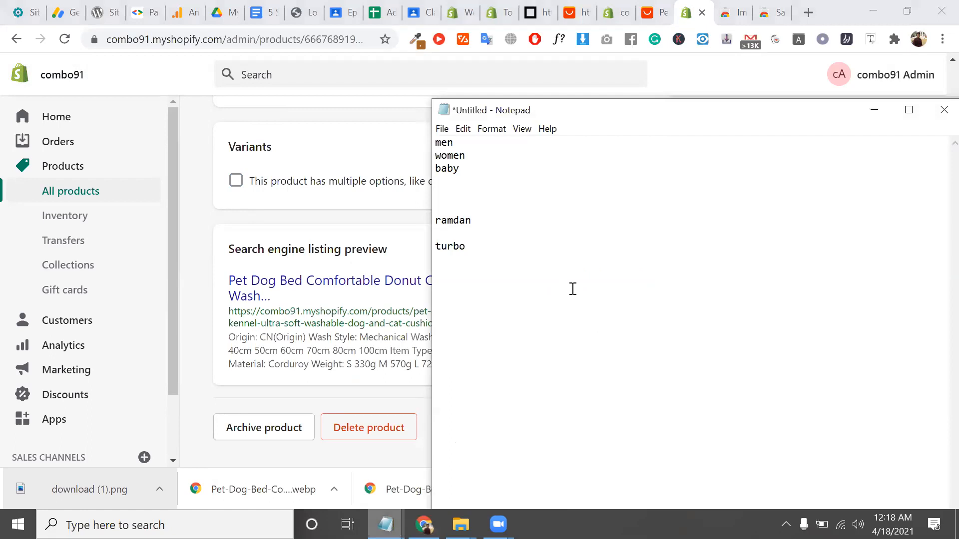
pyautogui.write('10')
pyautogui.write('upload')
pyautogui.write(' product ')
pyautogui.write('simple pr')
pyautogui.press('BackSpace')
pyautogui.press('BackSpace')
pyautogui.click(588, 266)
pyautogui.write('in your sho')
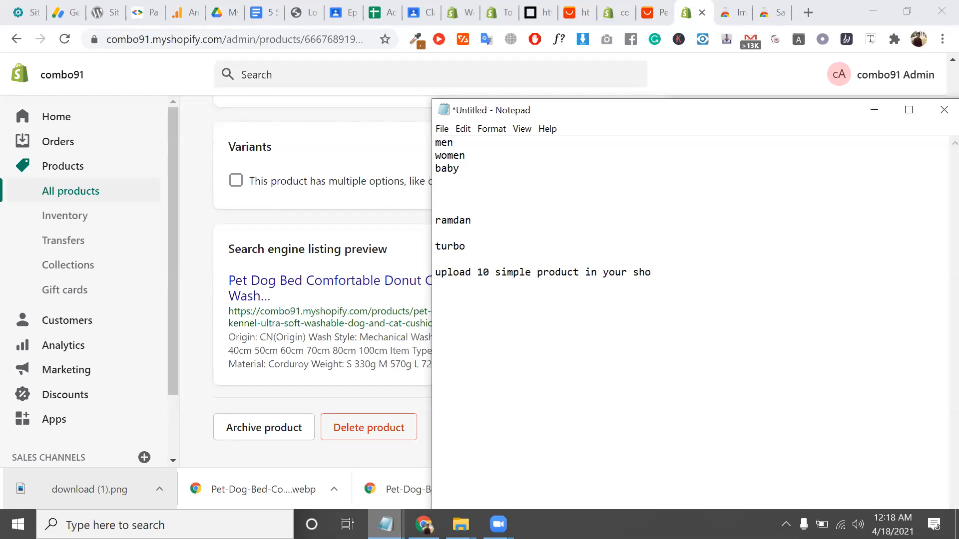
pyautogui.press('BackSpace')
pyautogui.press('BackSpace')
pyautogui.write('tore..')
pyautogui.moveTo(669, 273); pyautogui.dragTo(422, 273)
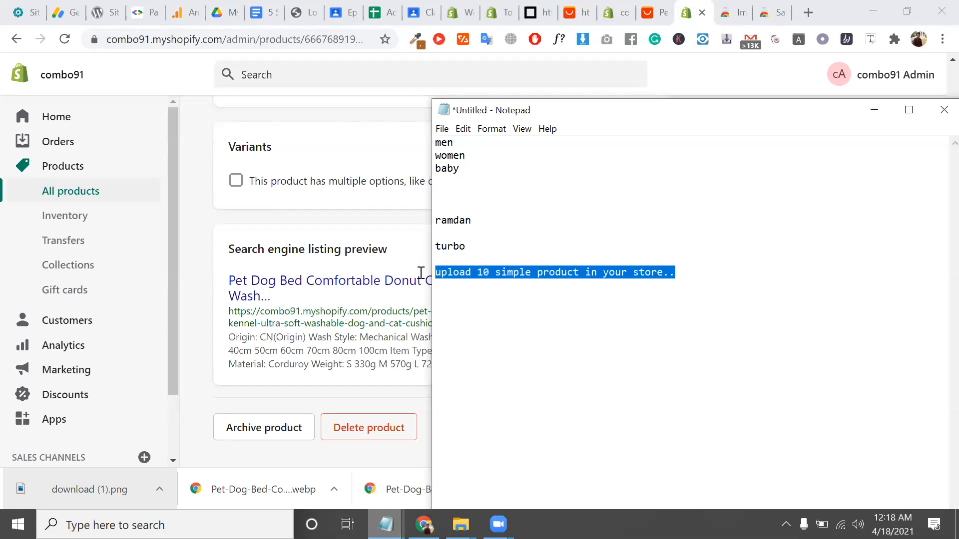
pyautogui.moveTo(228, 39); pyautogui.dragTo(98, 42)
pyautogui.click(227, 41)
# Go back from the pet bed's edit page to the All products list
pyautogui.moveTo(261, 39); pyautogui.dragTo(119, 39)
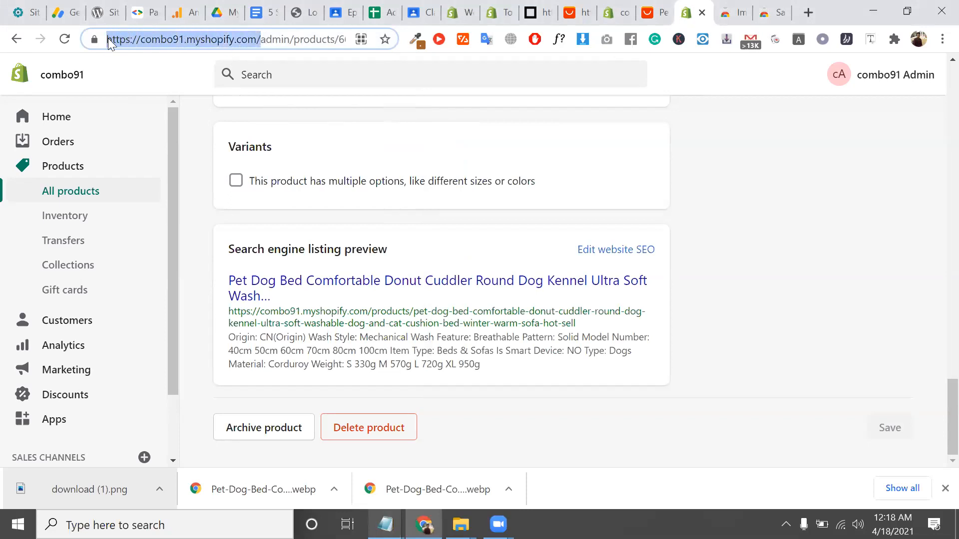
pyautogui.doubleClick(162, 38)
pyautogui.click(217, 39)
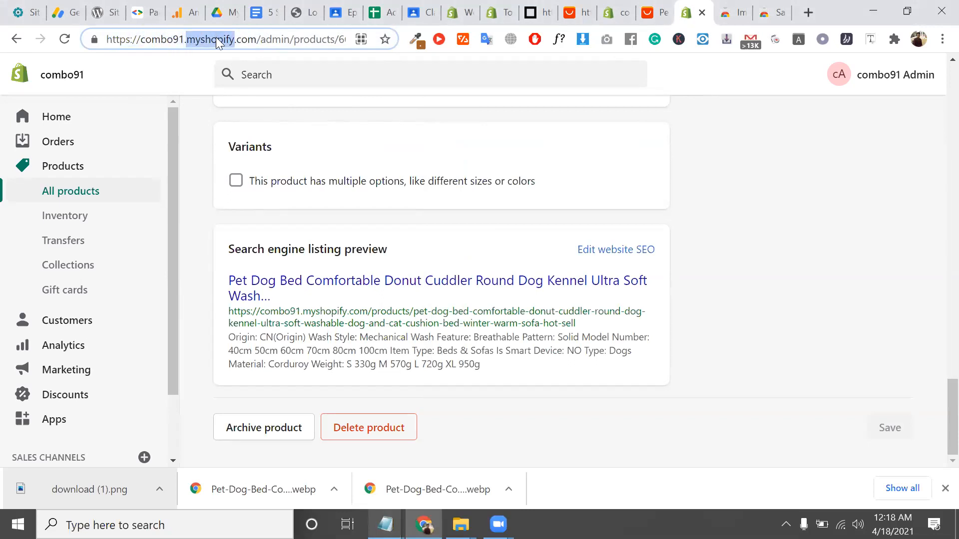
pyautogui.doubleClick(253, 153)
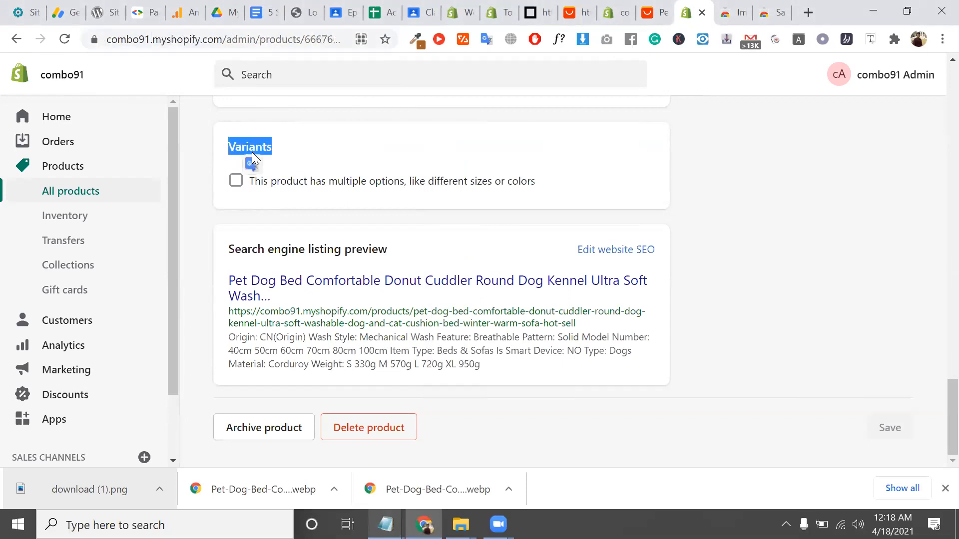
pyautogui.scroll(20, 252, 151)
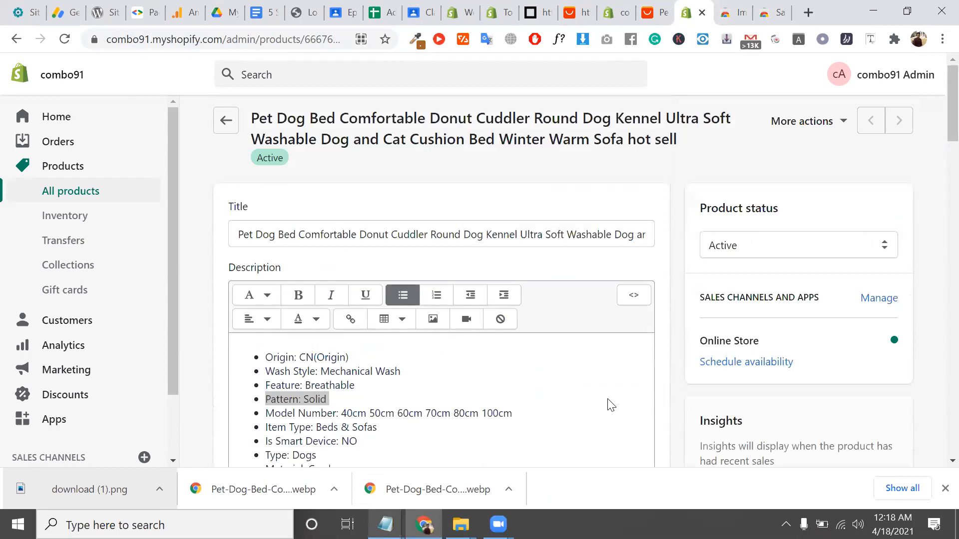
pyautogui.click(225, 121)
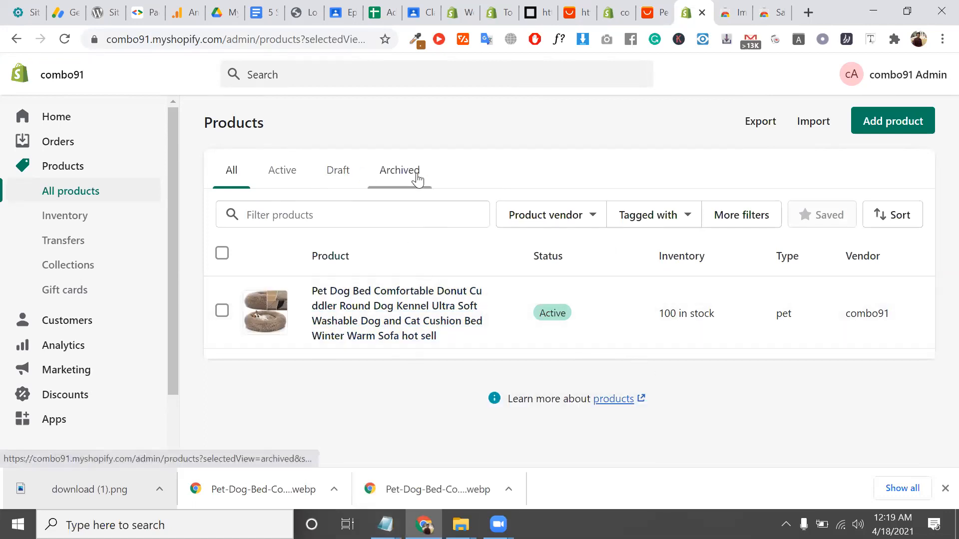
pyautogui.scroll(-3, 122, 367)
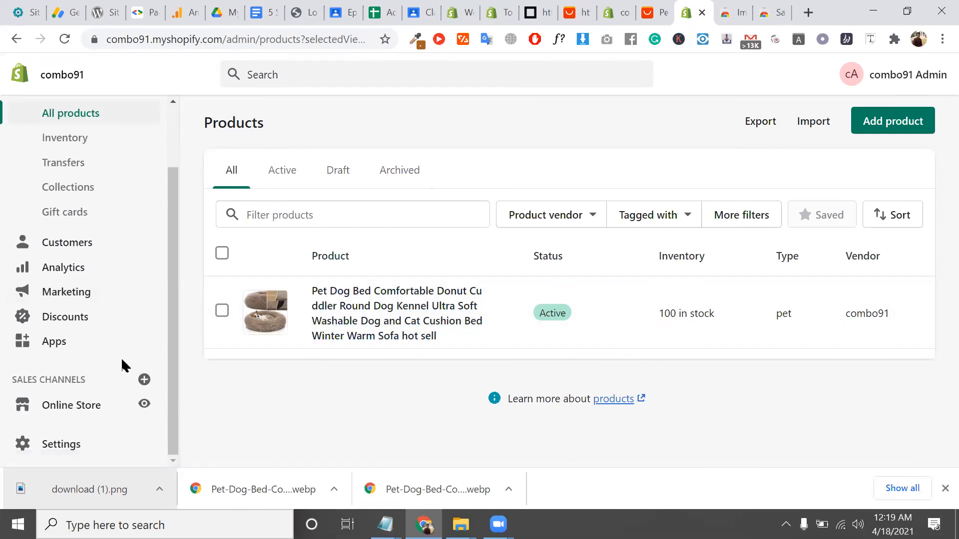
pyautogui.doubleClick(240, 125)
pyautogui.scroll(3, 77, 163)
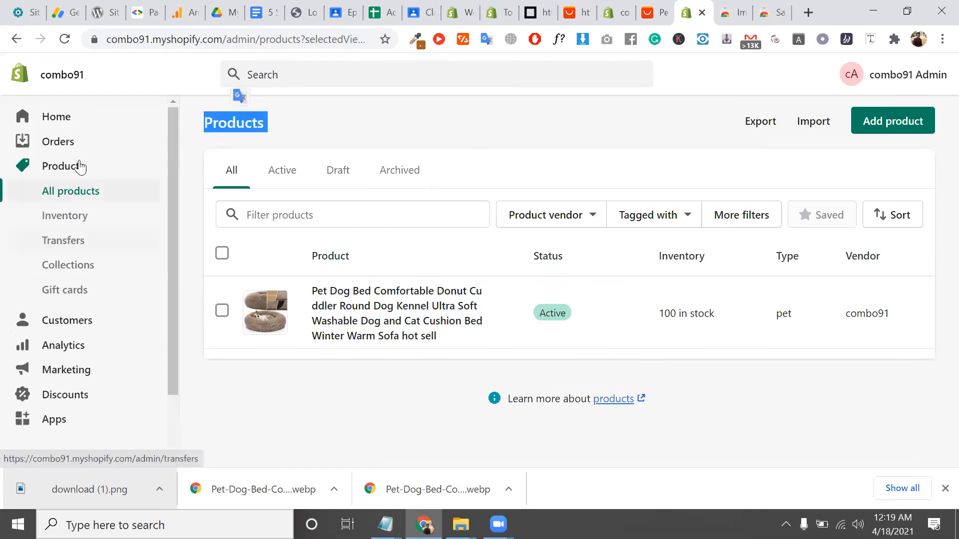
# Close the Image Downloader and Save Image As You Want tabs, then open Online Store themes
pyautogui.click(734, 11)
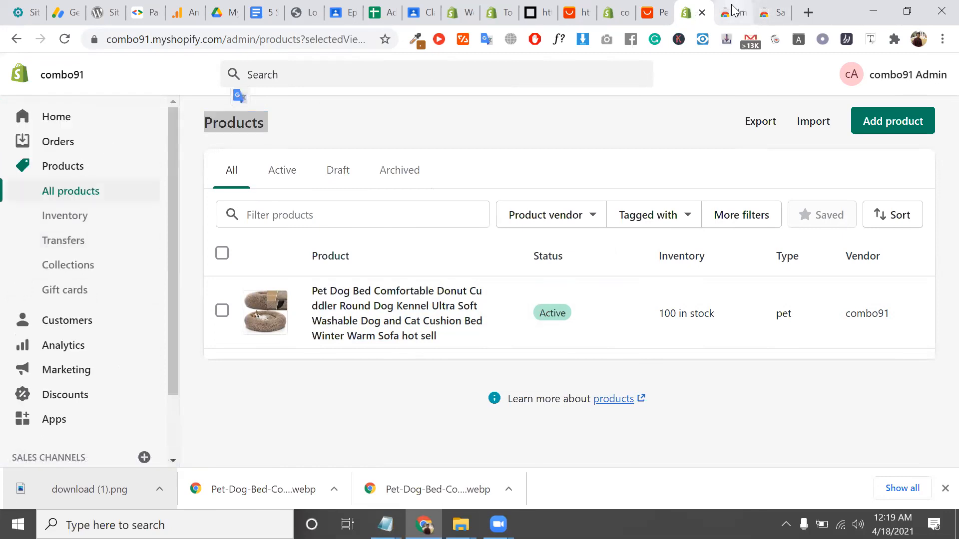
pyautogui.click(742, 13)
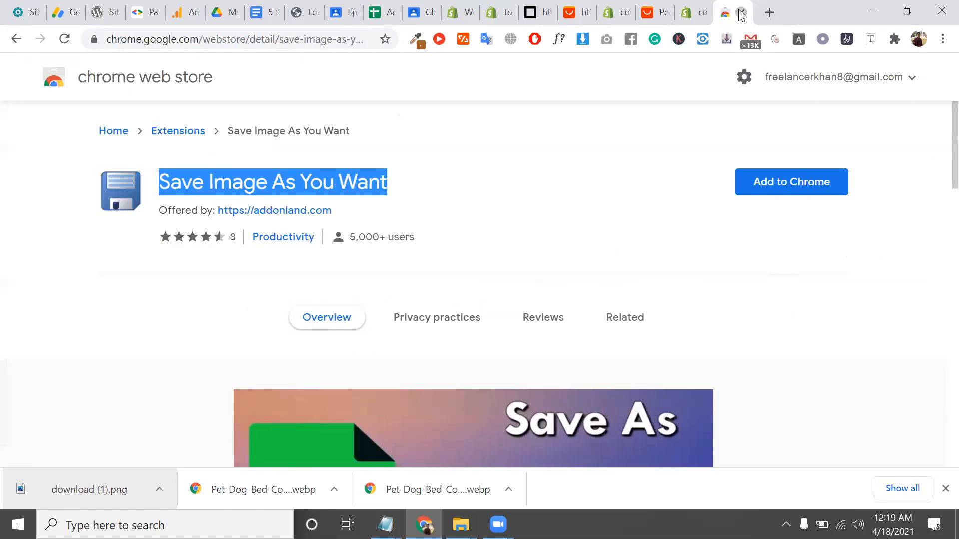
pyautogui.click(742, 13)
pyautogui.click(692, 13)
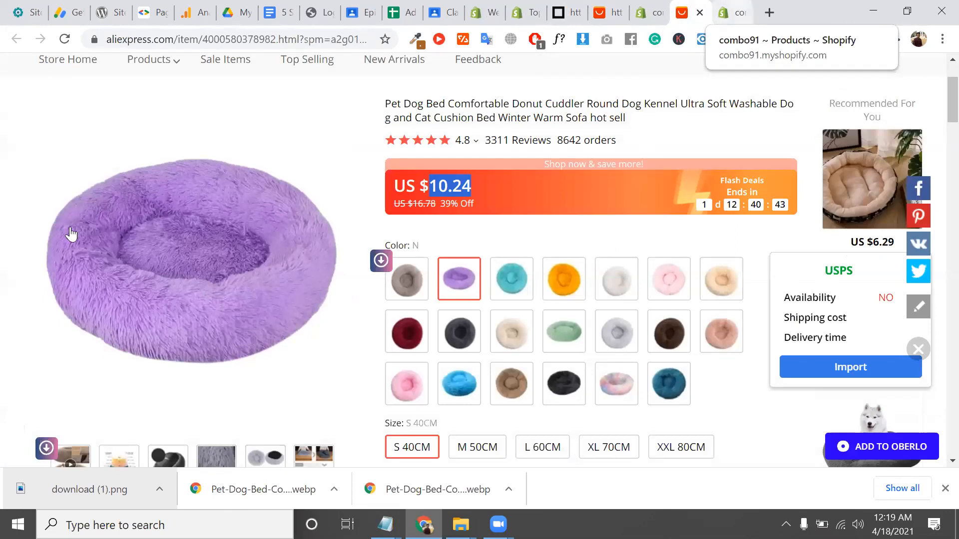
pyautogui.hotkey('ctrl', 'Tab')
pyautogui.scroll(-2, 77, 340)
pyautogui.click(99, 408)
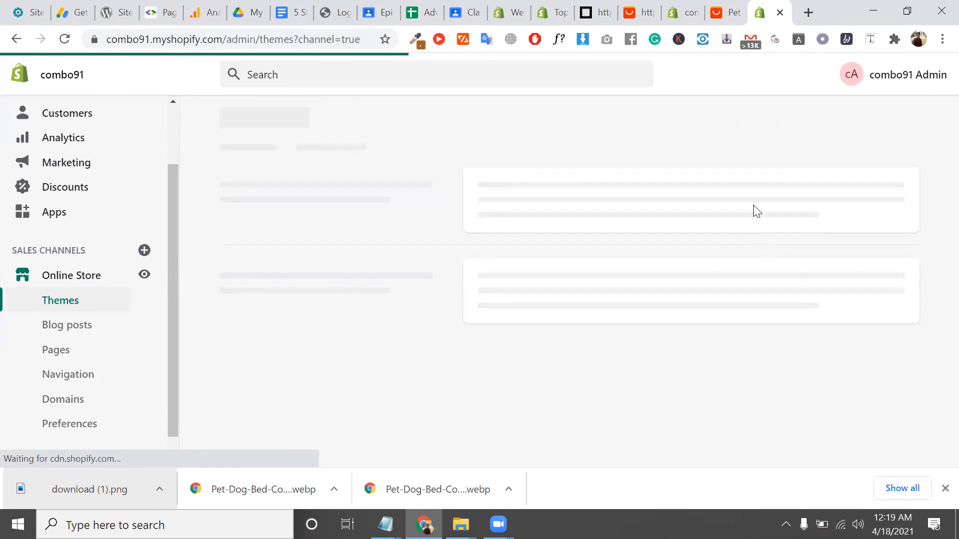
pyautogui.scroll(-4, 762, 233)
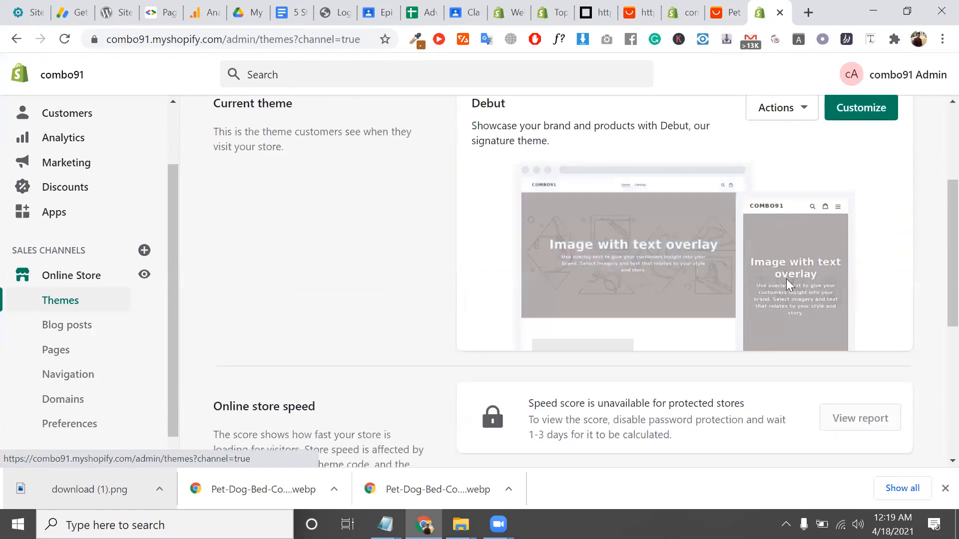
pyautogui.scroll(-3, 786, 279)
pyautogui.scroll(6, 788, 283)
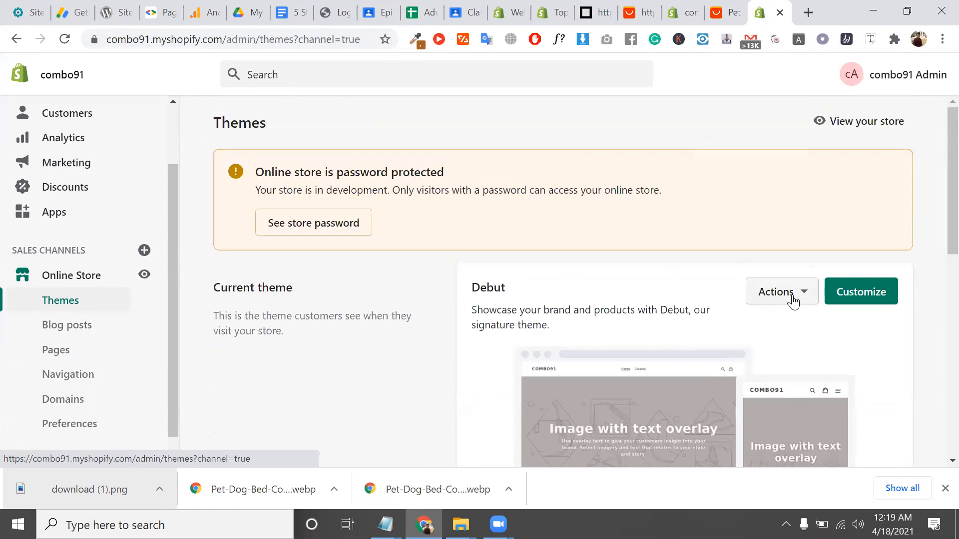
pyautogui.click(793, 300)
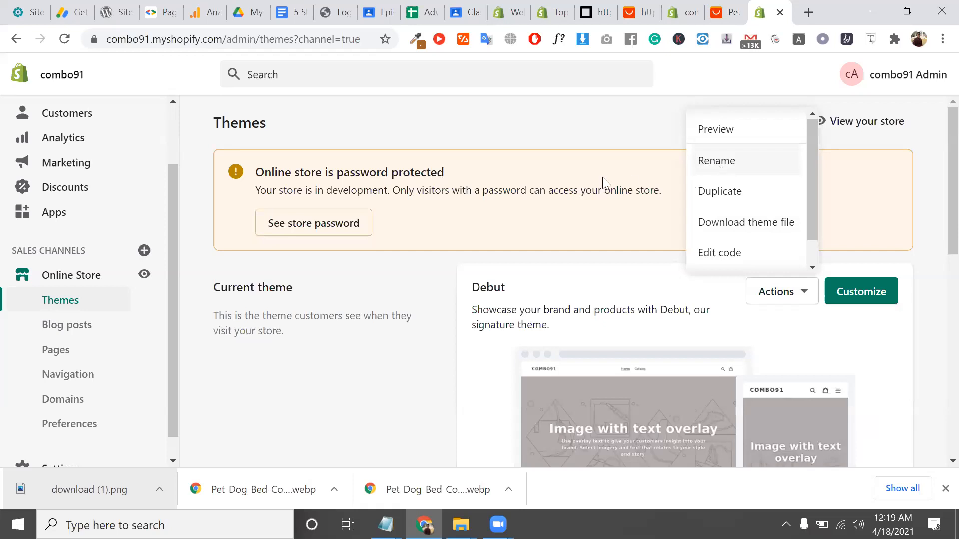
pyautogui.tripleClick(608, 193)
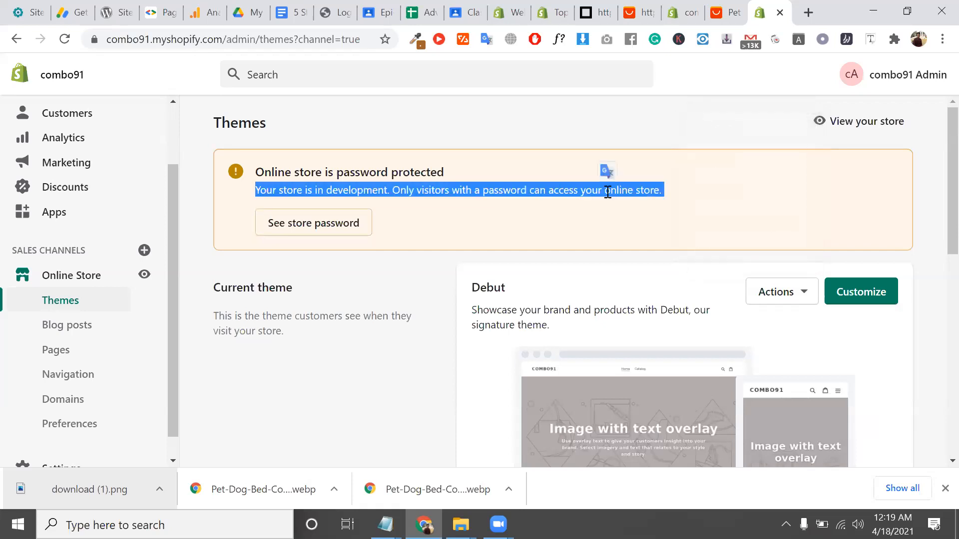
pyautogui.scroll(-6, 608, 192)
pyautogui.scroll(2, 608, 194)
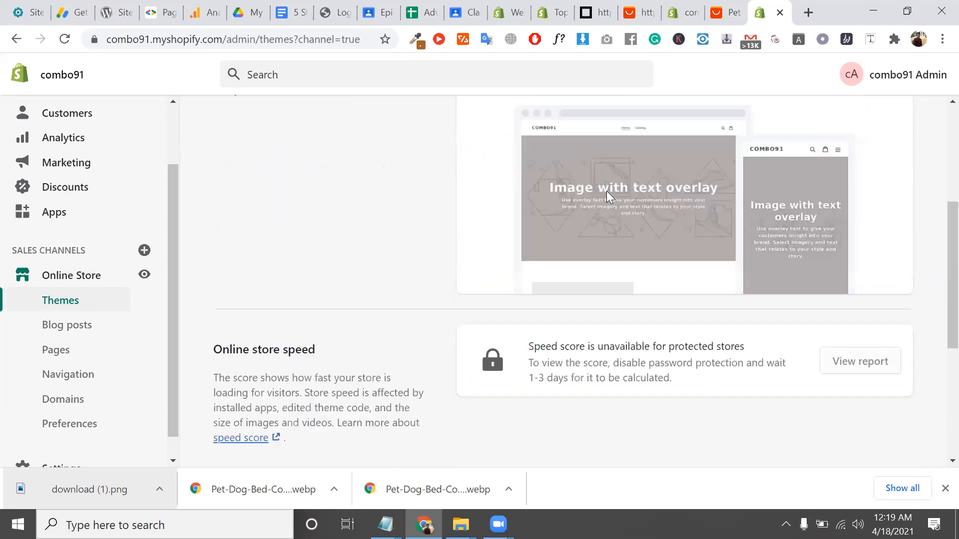
pyautogui.scroll(-5, 606, 191)
pyautogui.click(278, 337)
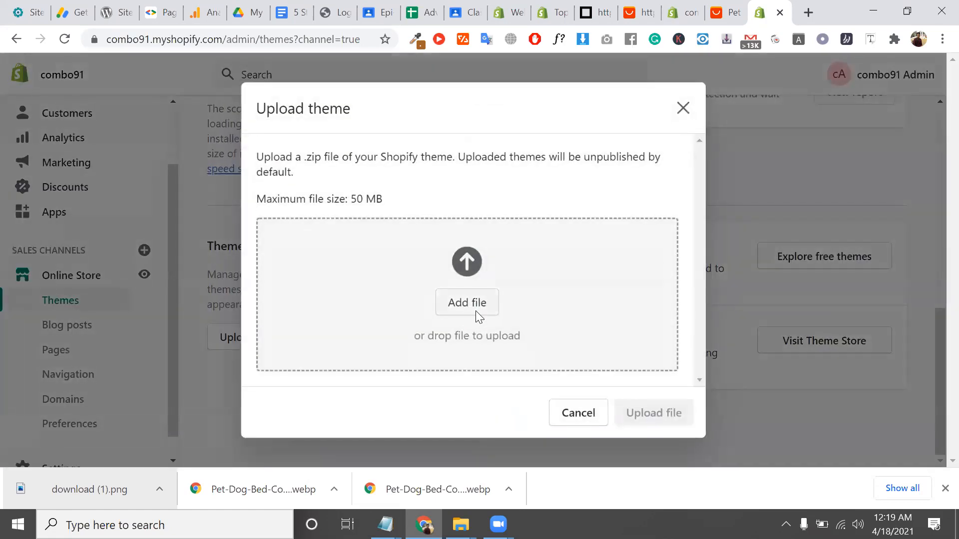
# Upload Turbo Portland.zip from the computer as a new theme
pyautogui.click(476, 311)
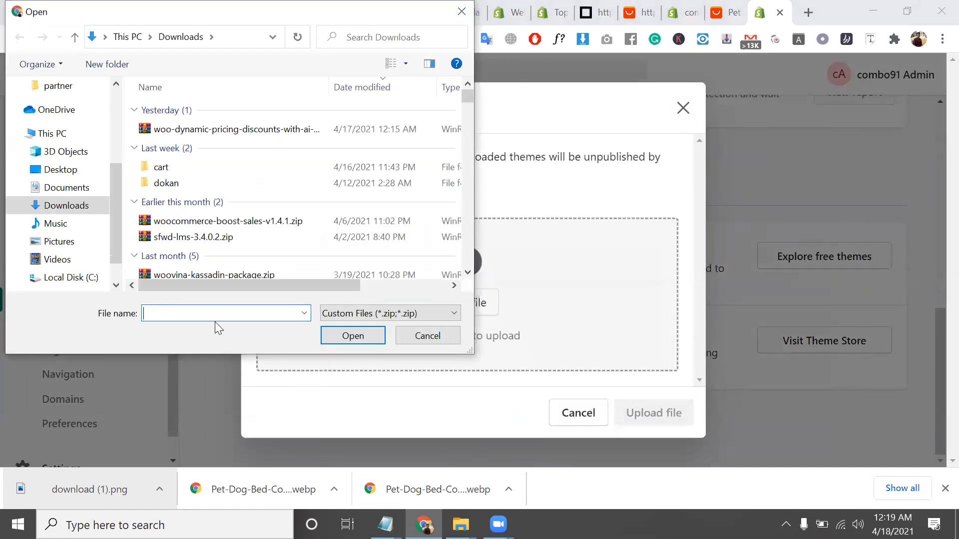
pyautogui.write('tur')
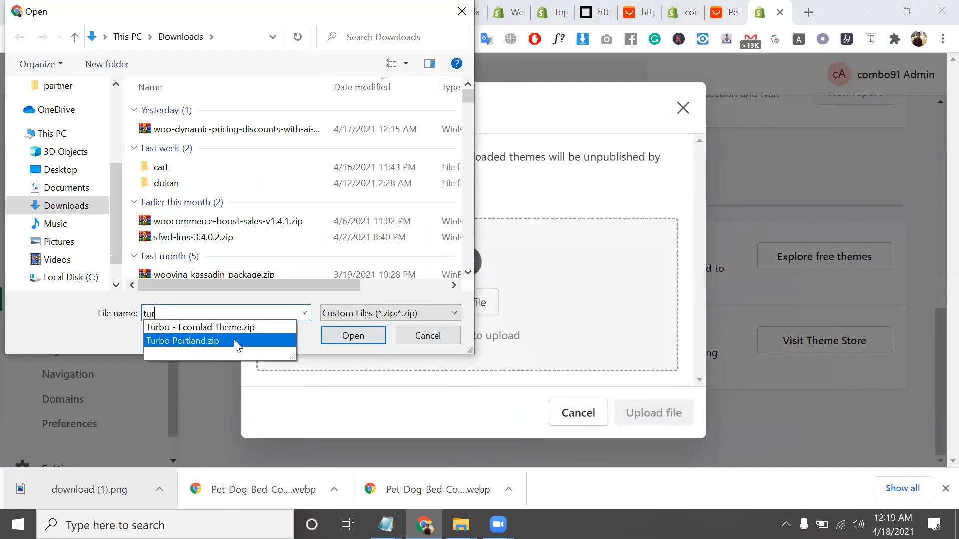
pyautogui.click(234, 341)
pyautogui.click(355, 339)
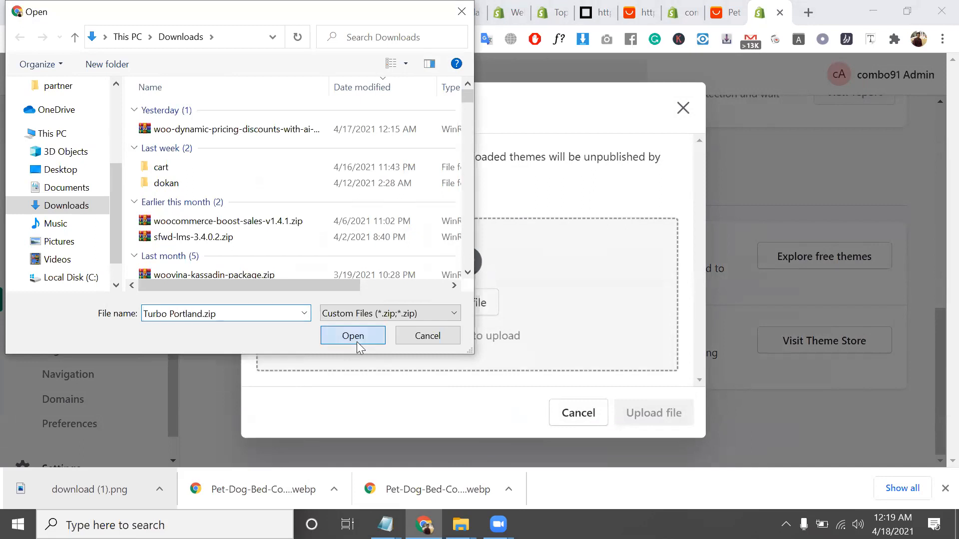
pyautogui.click(662, 414)
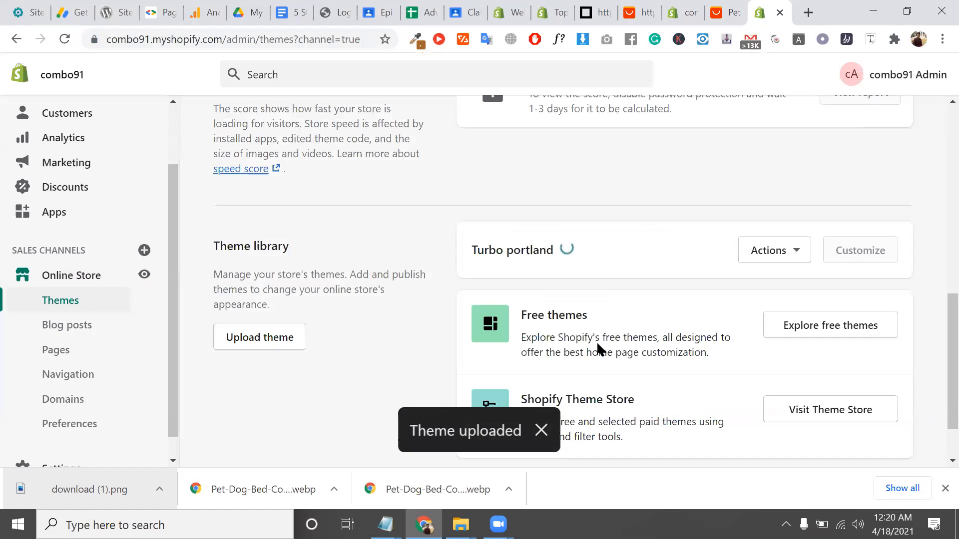
pyautogui.tripleClick(535, 254)
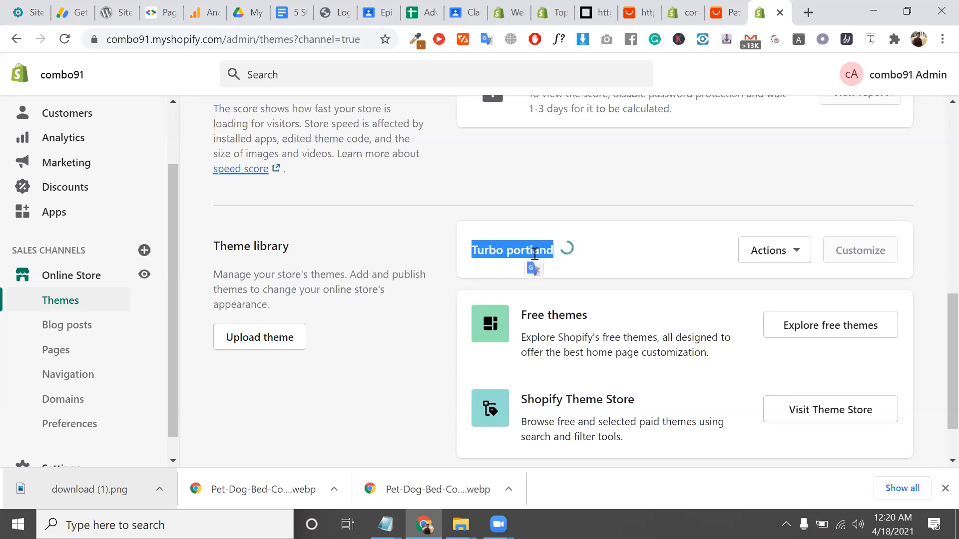
# Publish the Turbo portland theme and confirm it
pyautogui.scroll(1, 534, 254)
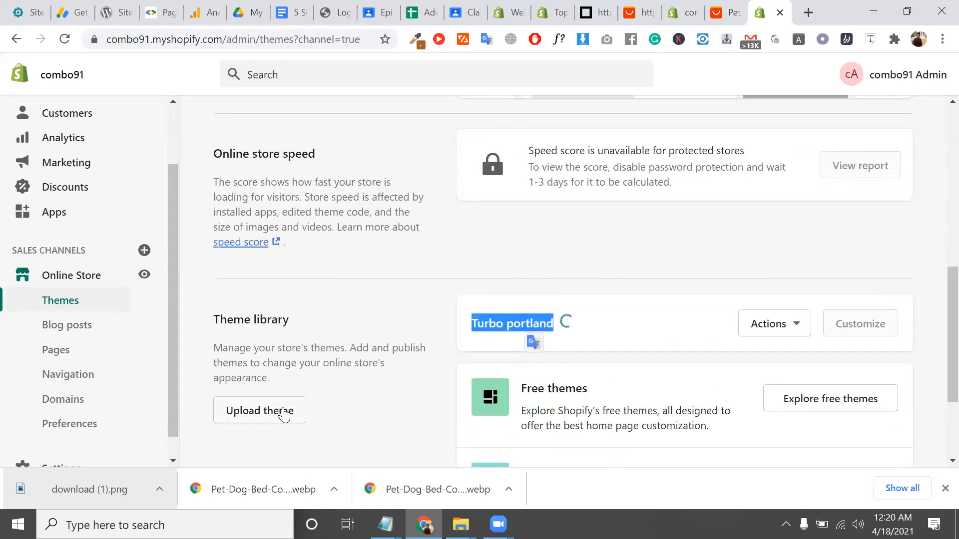
pyautogui.doubleClick(523, 324)
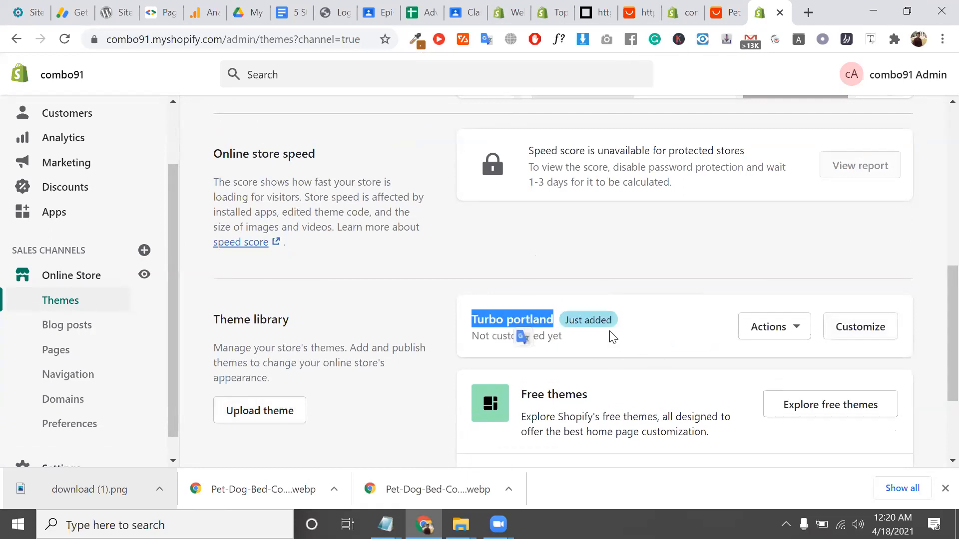
pyautogui.scroll(2, 726, 349)
pyautogui.scroll(-4, 726, 349)
pyautogui.click(777, 196)
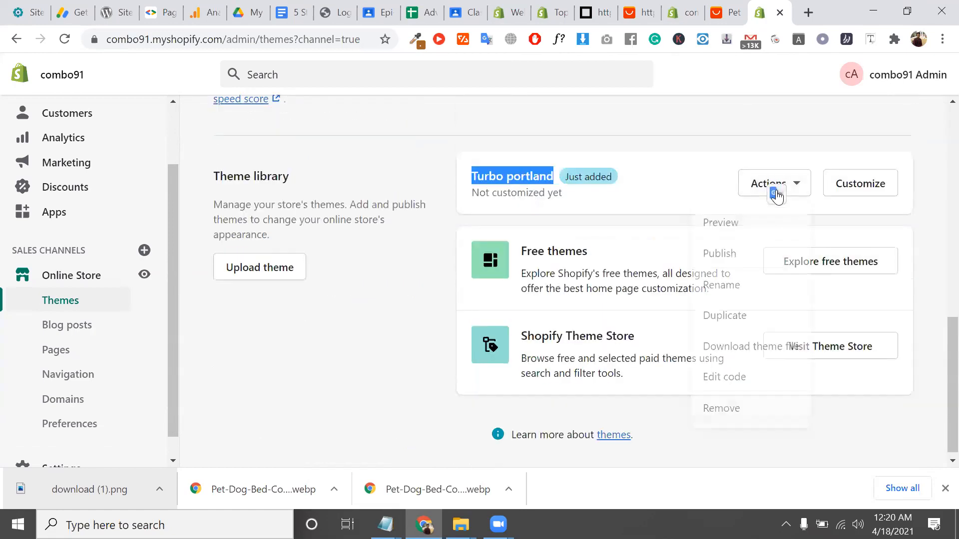
pyautogui.click(735, 259)
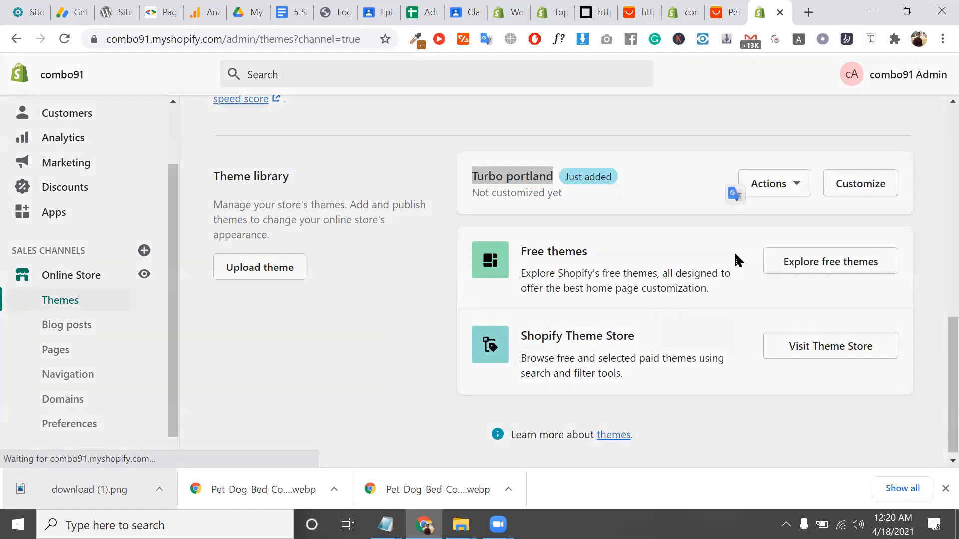
pyautogui.click(673, 409)
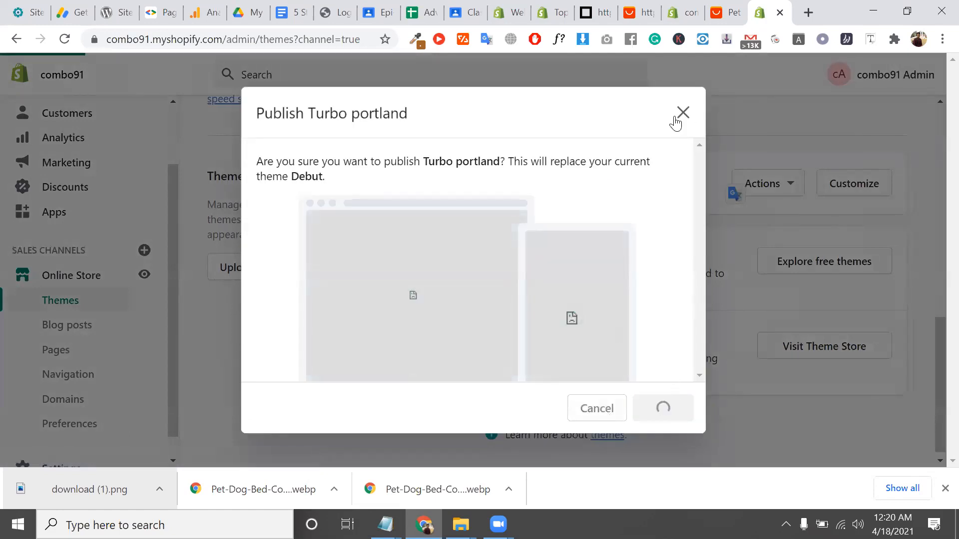
# Republish Debut as the live theme
pyautogui.scroll(3, 683, 198)
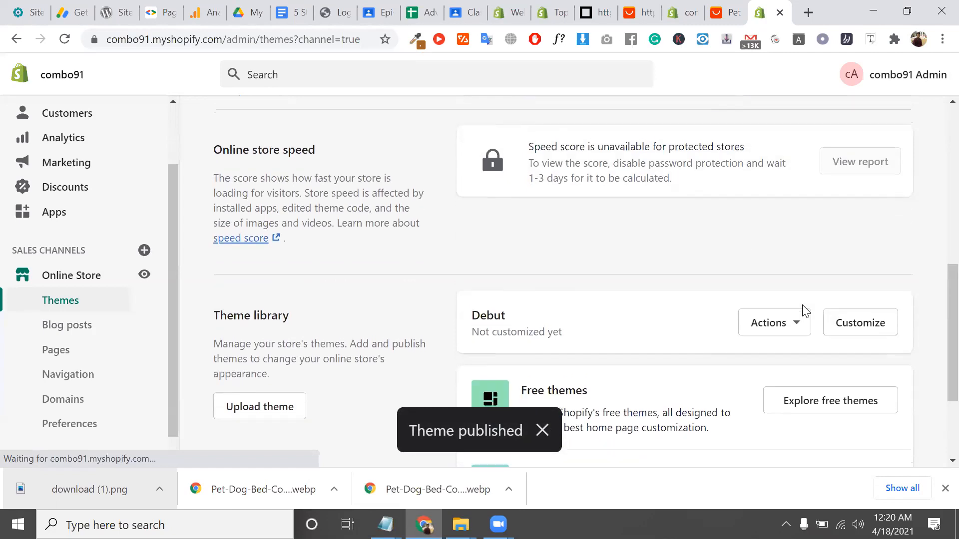
pyautogui.click(796, 329)
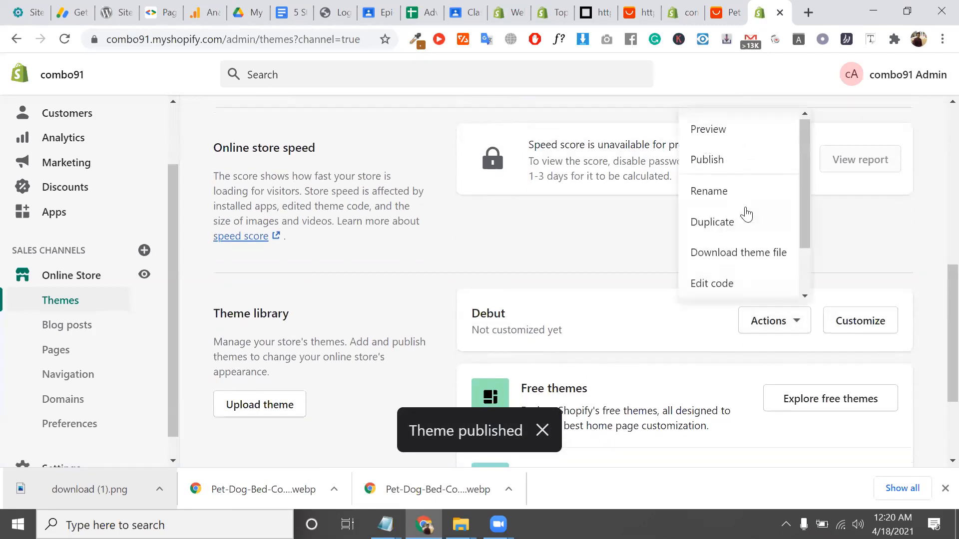
pyautogui.click(722, 176)
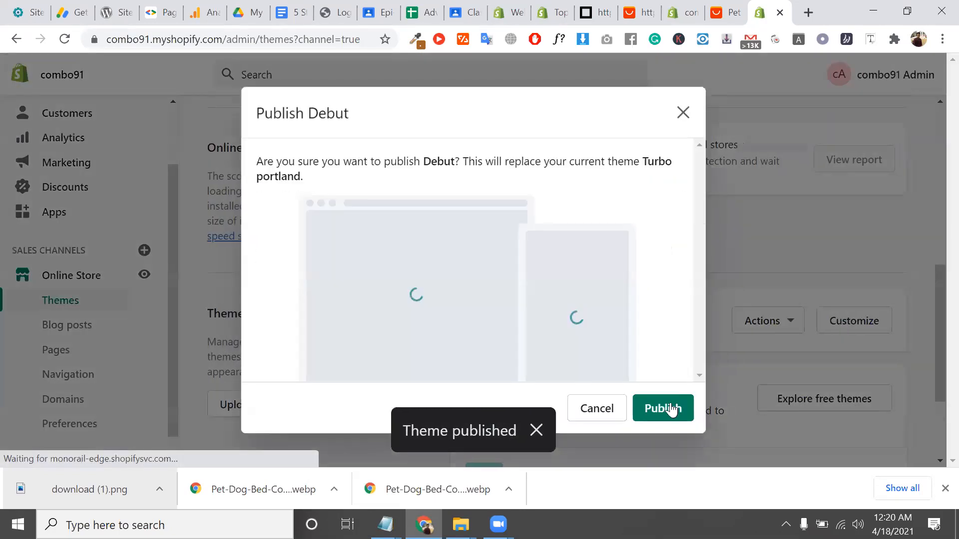
pyautogui.click(668, 405)
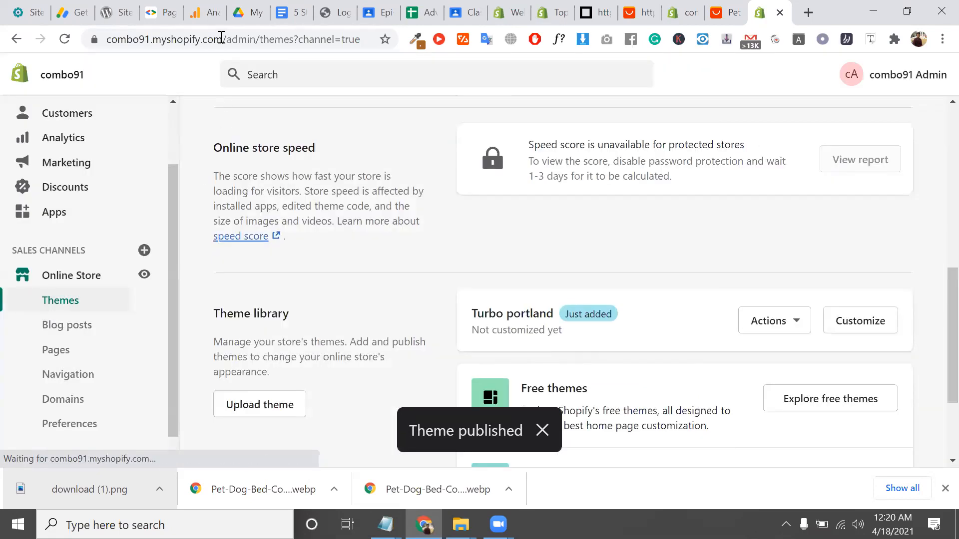
# Open the store's URL in a new tab and scroll through the Debut storefront
pyautogui.moveTo(221, 38); pyautogui.dragTo(80, 39)
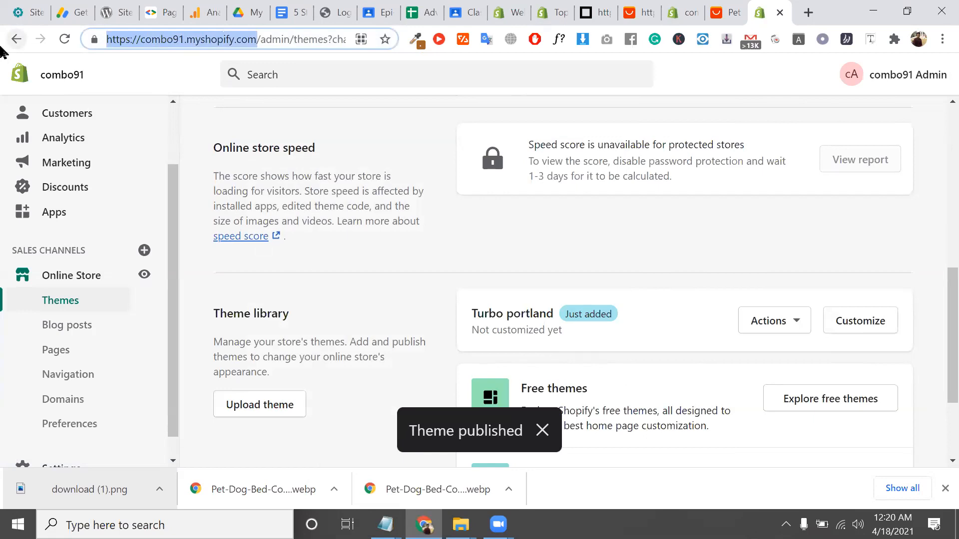
pyautogui.hotkey('ctrl', 'c')
pyautogui.hotkey('ctrl', 't')
pyautogui.hotkey('ctrl', 'v')
pyautogui.press('Return')
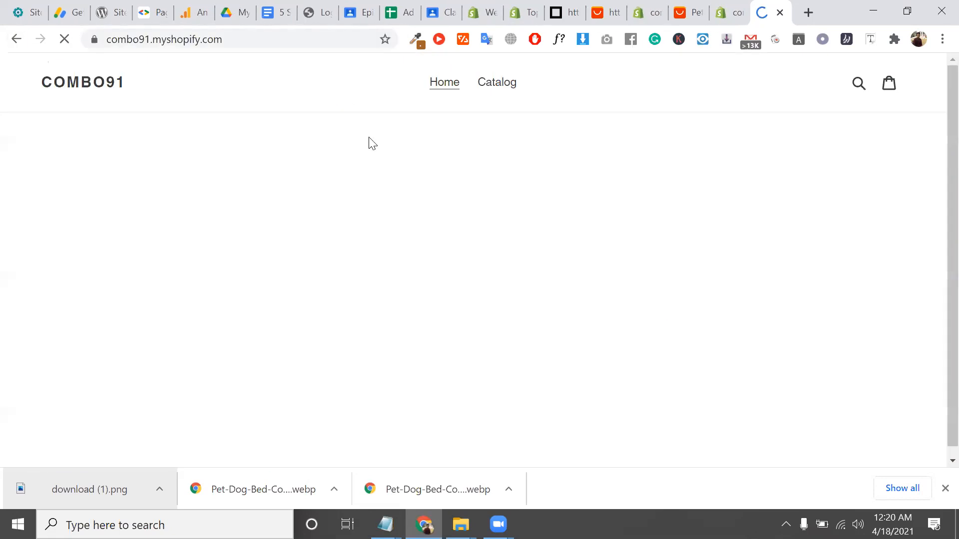
pyautogui.scroll(-15, 477, 302)
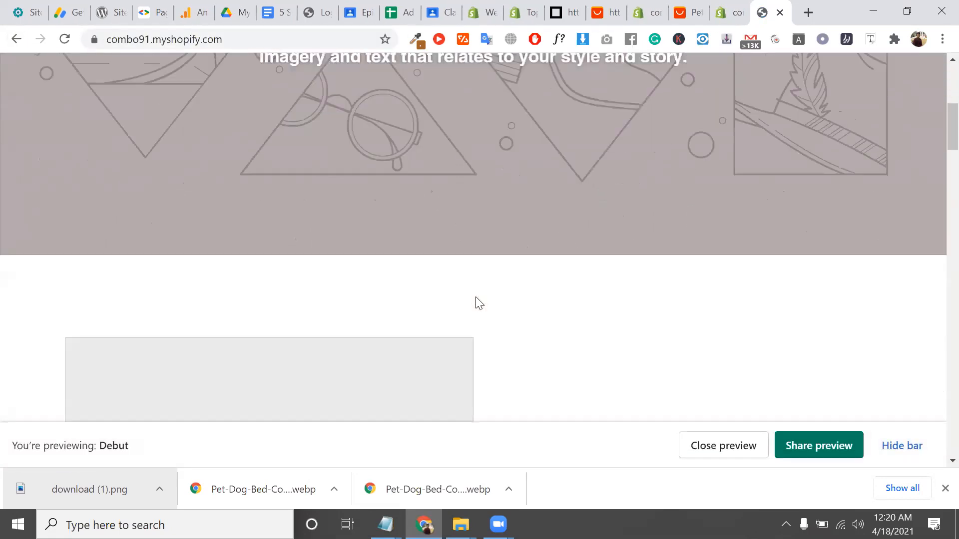
pyautogui.scroll(15, 479, 303)
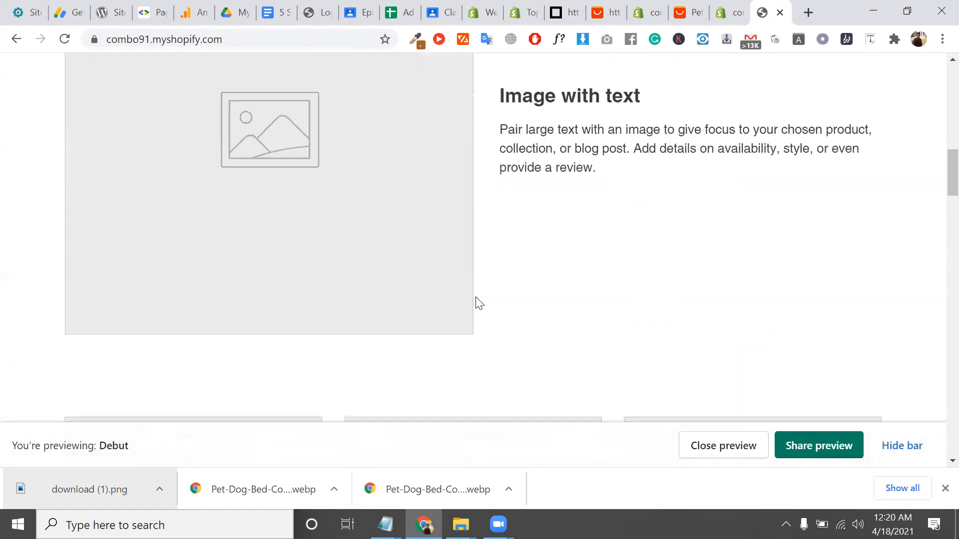
pyautogui.scroll(-6, 478, 303)
pyautogui.scroll(-15, 478, 303)
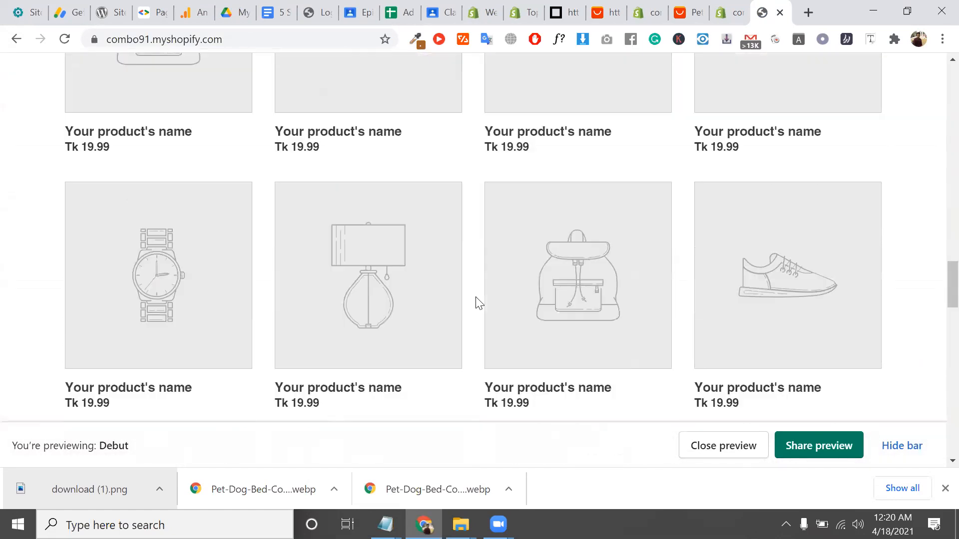
pyautogui.scroll(4, 478, 303)
pyautogui.scroll(6, 476, 297)
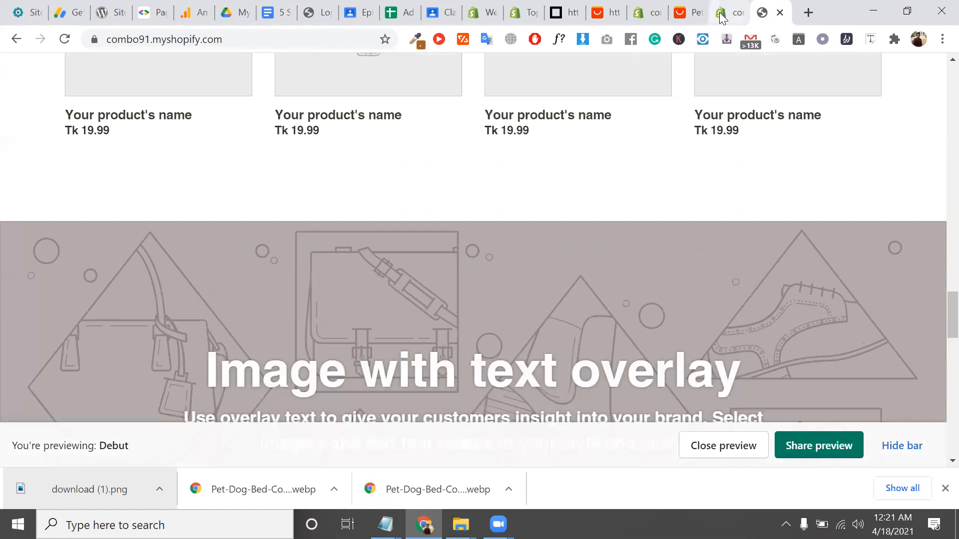
pyautogui.click(721, 12)
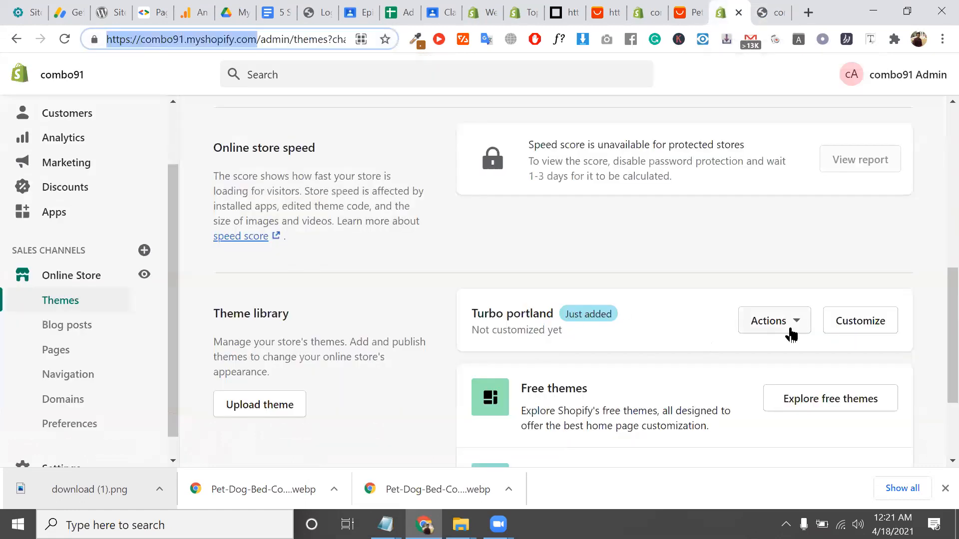
# Publish Turbo portland as the live theme, then switch to the storefront tab
pyautogui.click(772, 320)
pyautogui.click(727, 158)
pyautogui.click(678, 394)
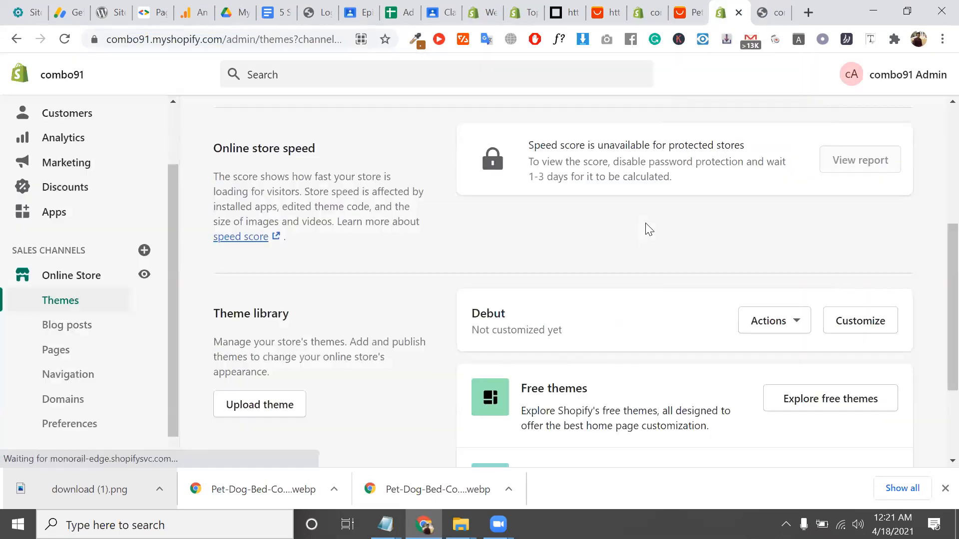
pyautogui.click(760, 8)
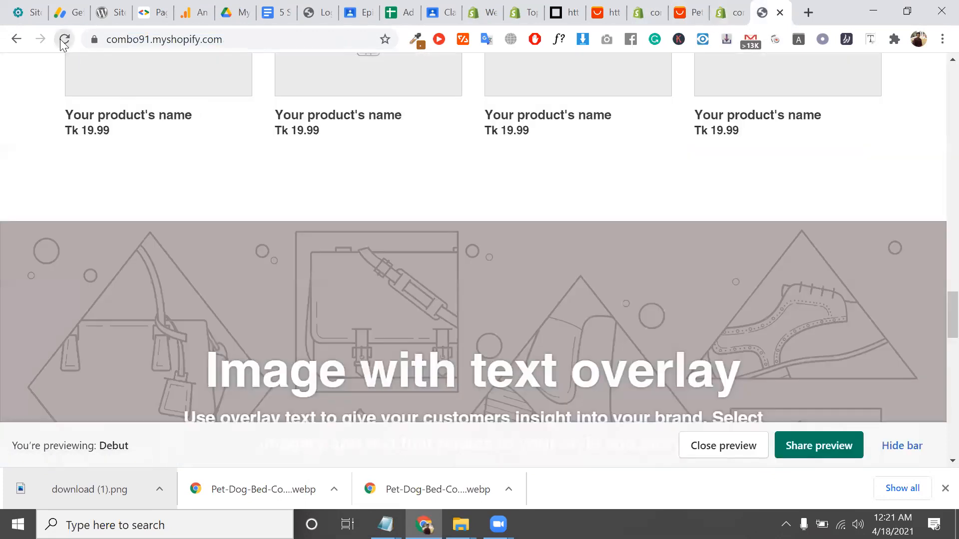
# Reload the storefront to show the Turbo Portland homepage and dismiss the 'Sign up today' popup
pyautogui.click(64, 39)
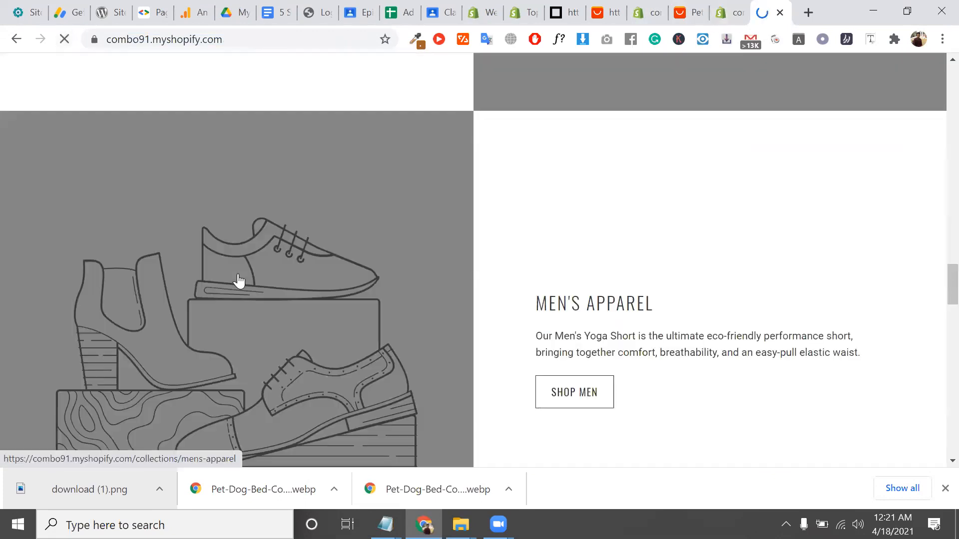
pyautogui.scroll(13, 239, 280)
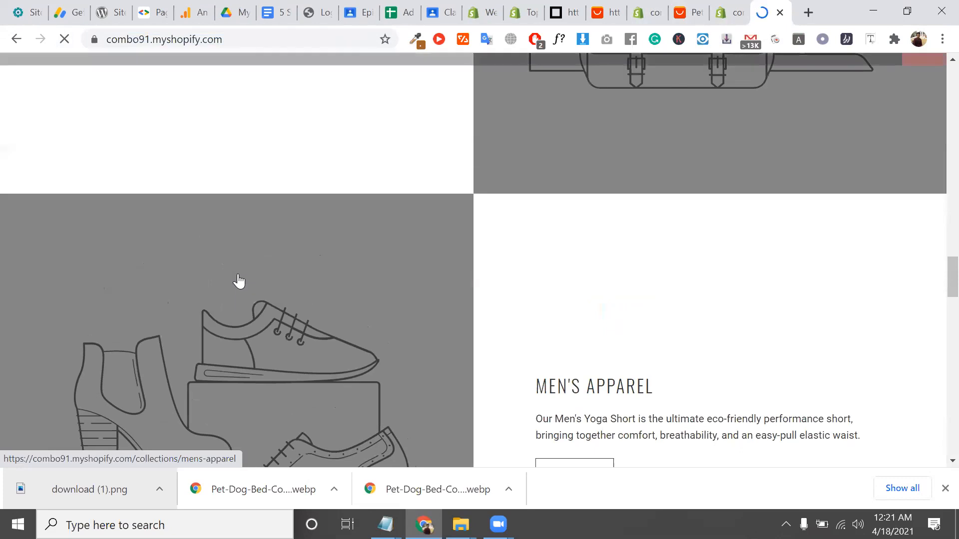
pyautogui.scroll(10, 237, 280)
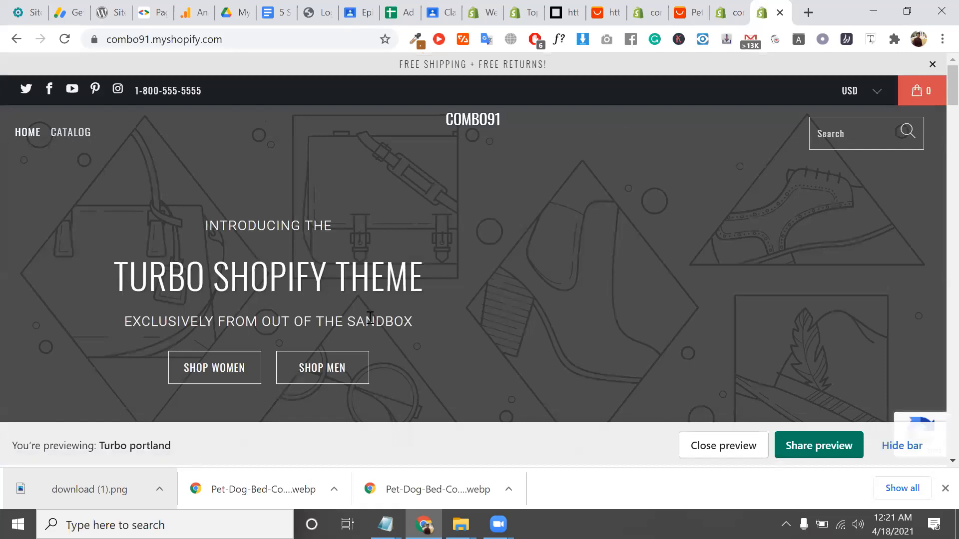
pyautogui.scroll(-6, 587, 253)
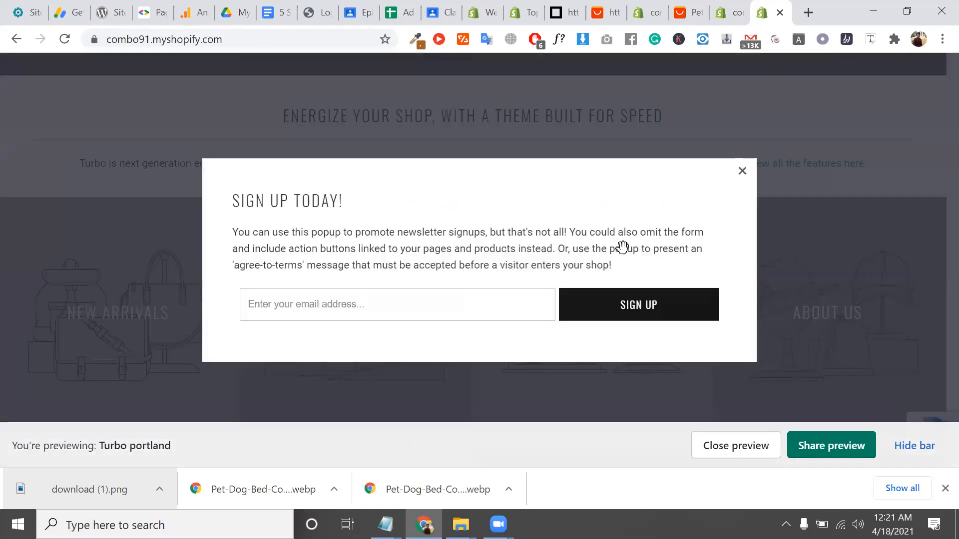
pyautogui.click(743, 171)
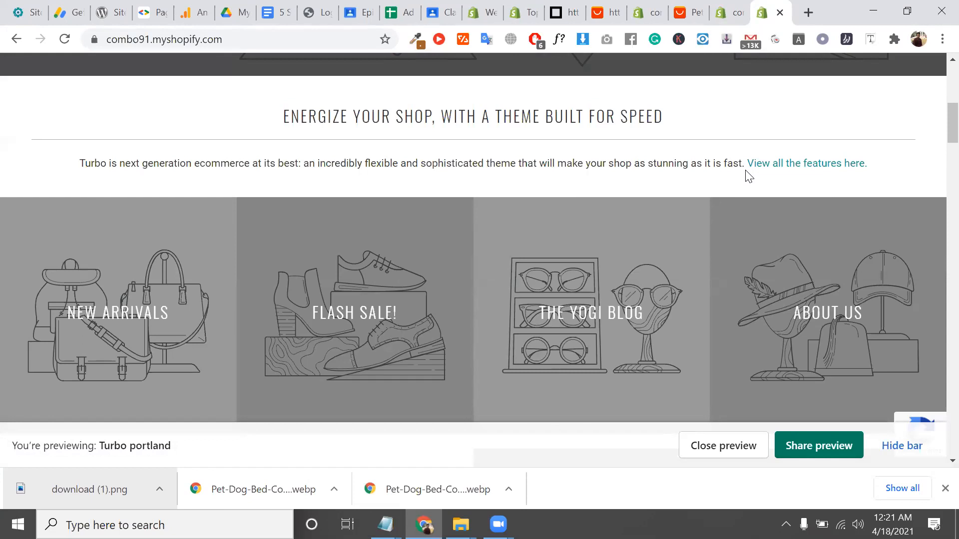
# Browse the Out of the Sandbox Portland demo's yoga block product grid, then return to combo91.myshopify.com
pyautogui.click(568, 11)
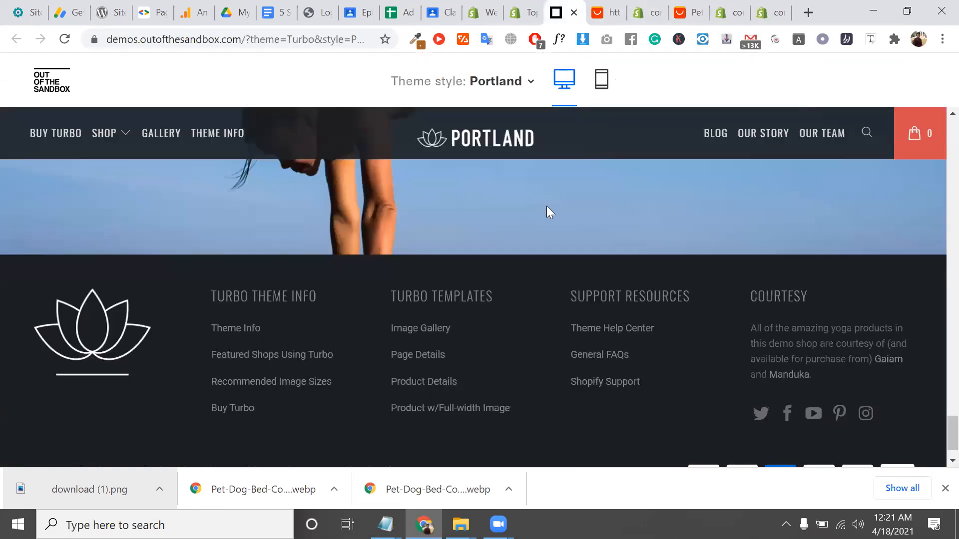
pyautogui.scroll(20, 566, 221)
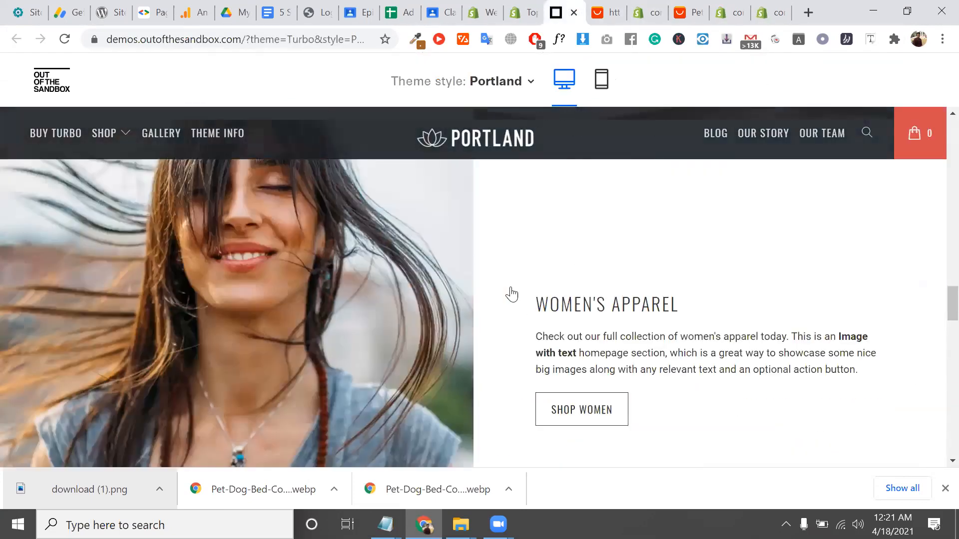
pyautogui.scroll(15, 509, 327)
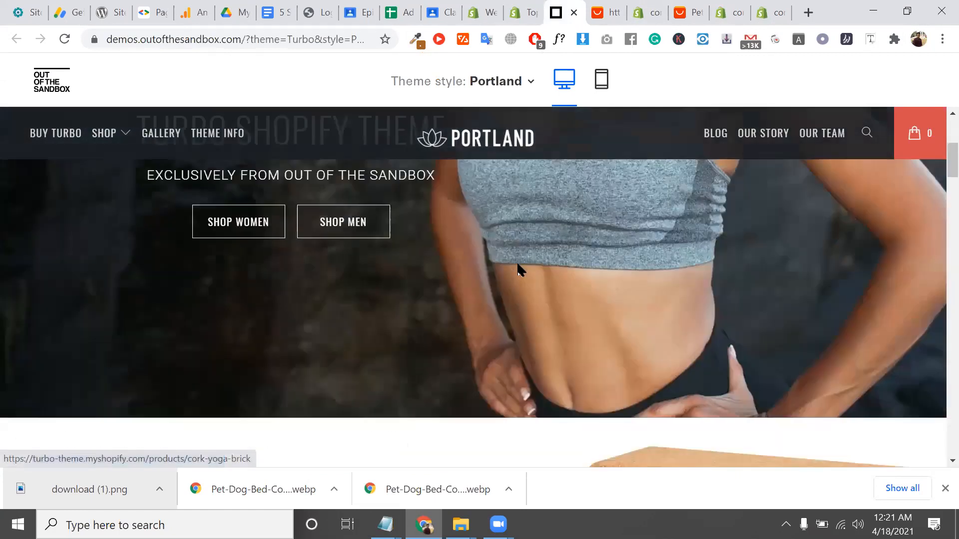
pyautogui.scroll(-12, 517, 270)
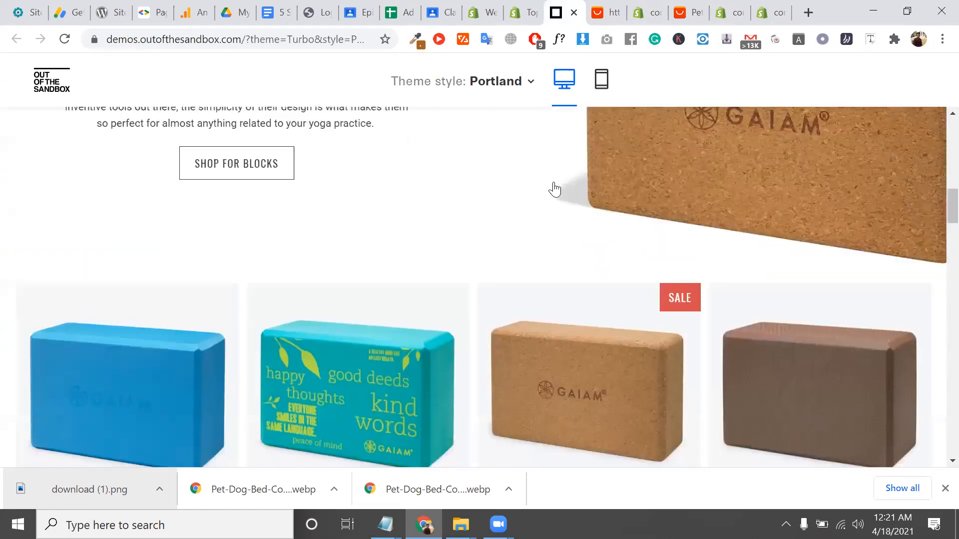
pyautogui.click(758, 7)
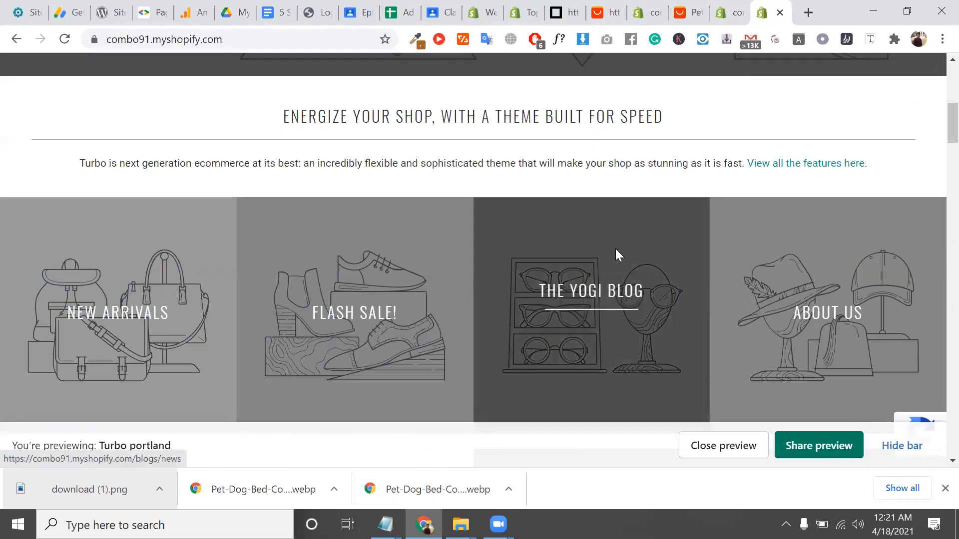
pyautogui.scroll(6, 617, 255)
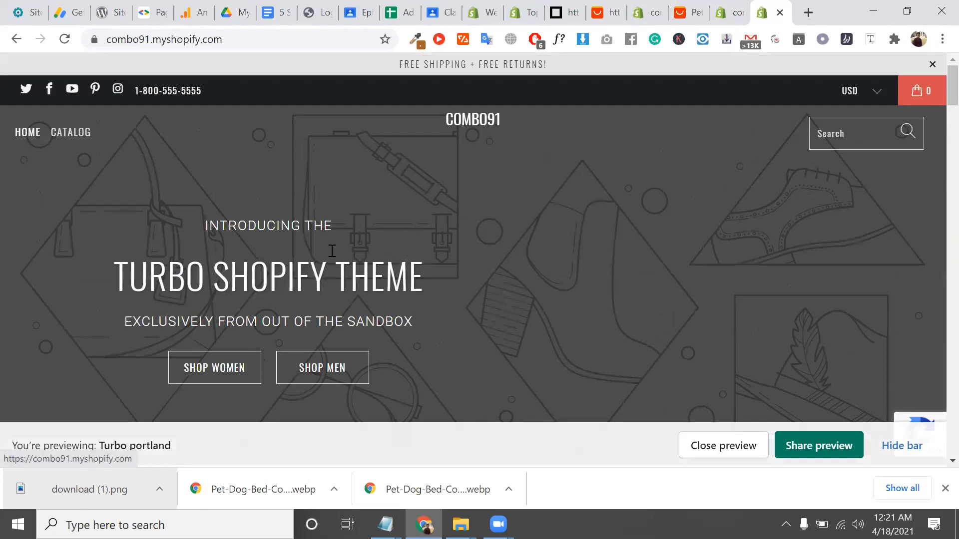
pyautogui.tripleClick(367, 265)
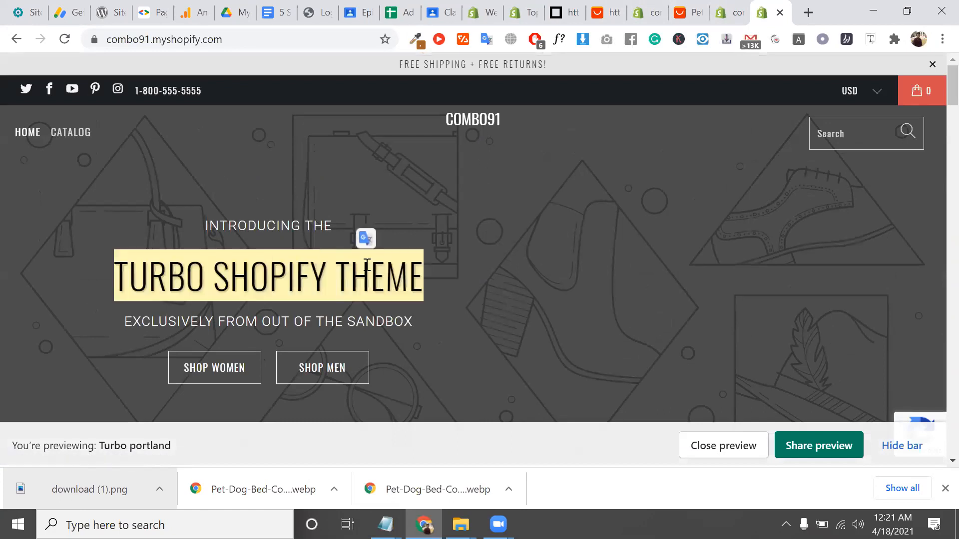
pyautogui.scroll(-15, 366, 264)
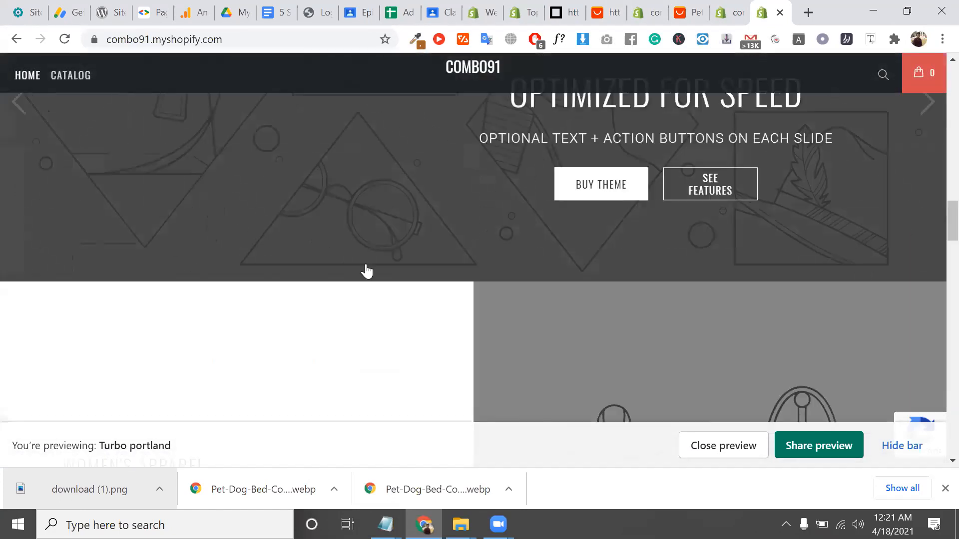
pyautogui.scroll(-10, 366, 271)
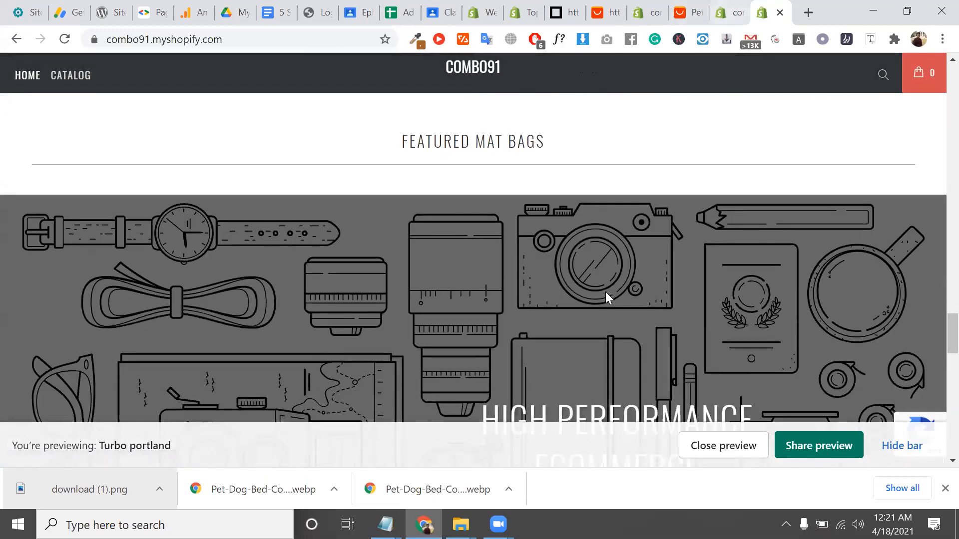
pyautogui.scroll(-5, 605, 292)
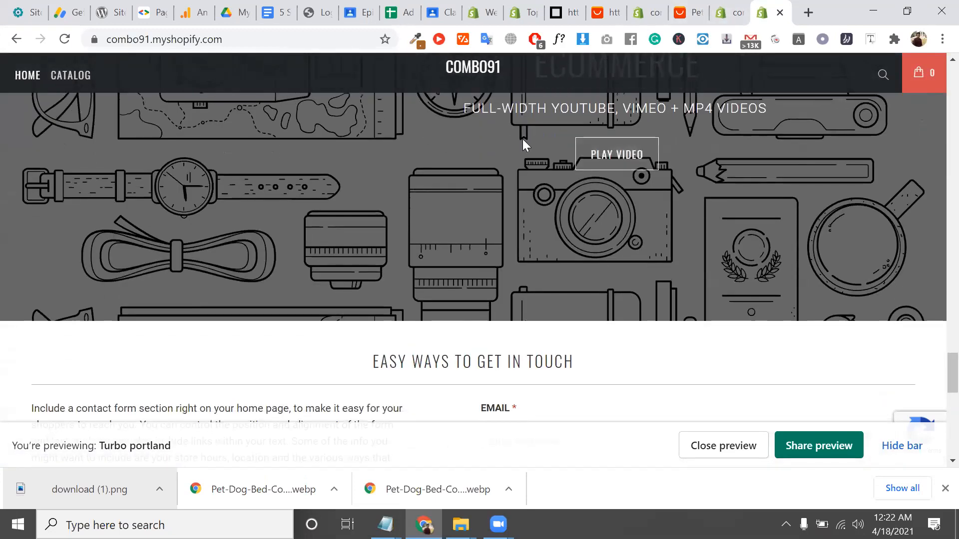
pyautogui.scroll(4, 523, 139)
pyautogui.scroll(-10, 571, 272)
pyautogui.scroll(5, 571, 271)
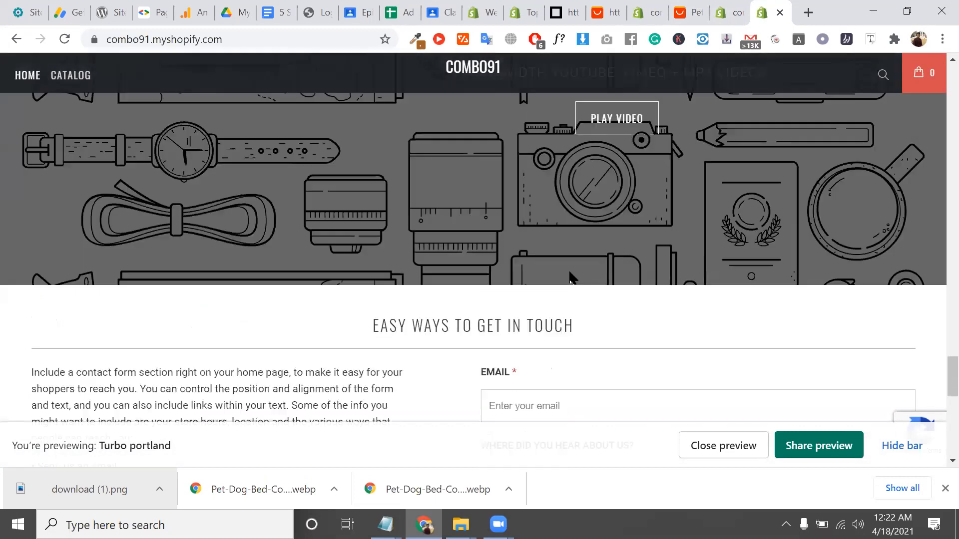
pyautogui.scroll(-10, 571, 272)
pyautogui.scroll(10, 570, 272)
pyautogui.scroll(5, 569, 272)
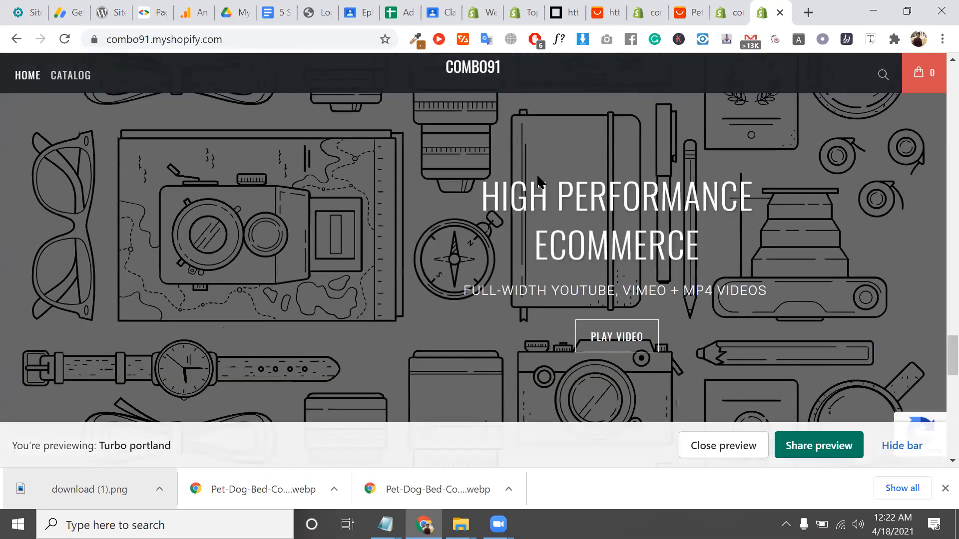
pyautogui.scroll(5, 500, 274)
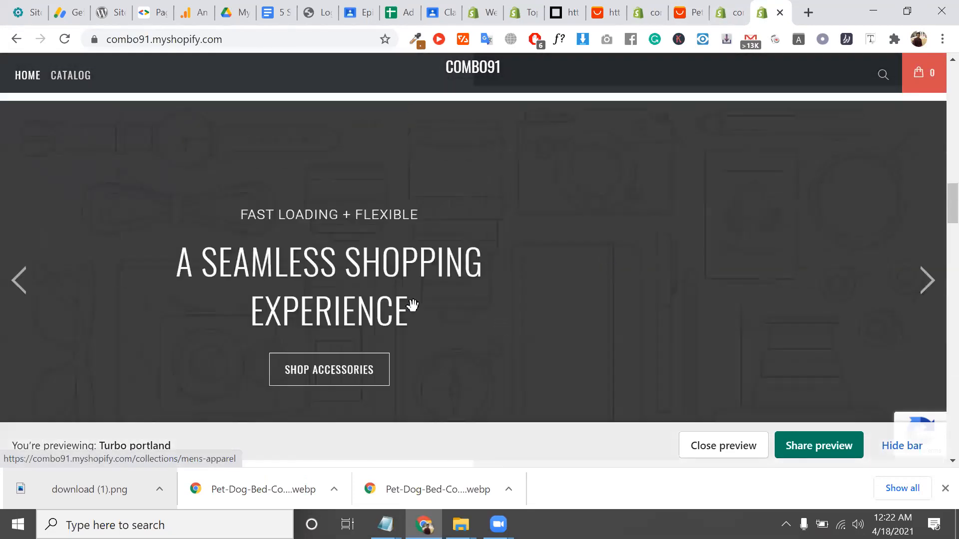
pyautogui.scroll(6, 457, 278)
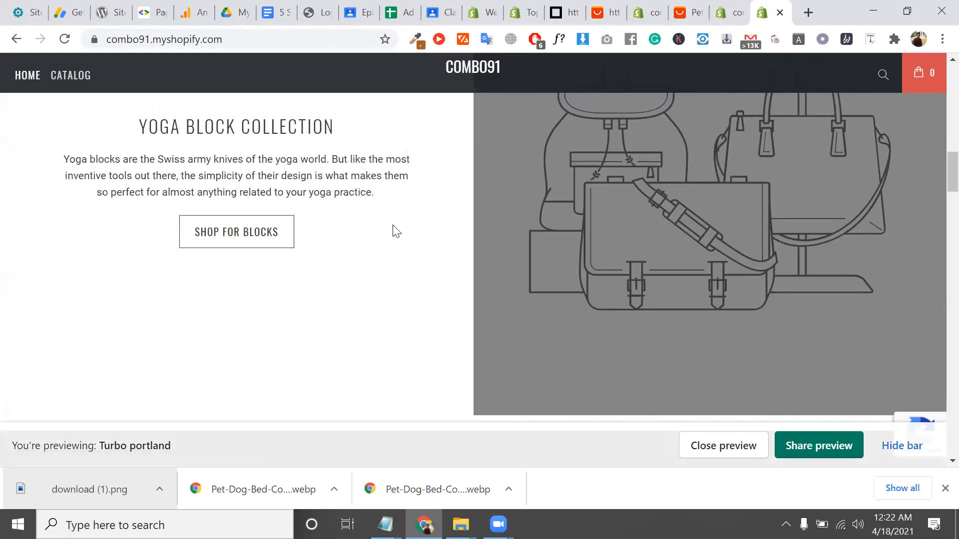
pyautogui.scroll(10, 391, 229)
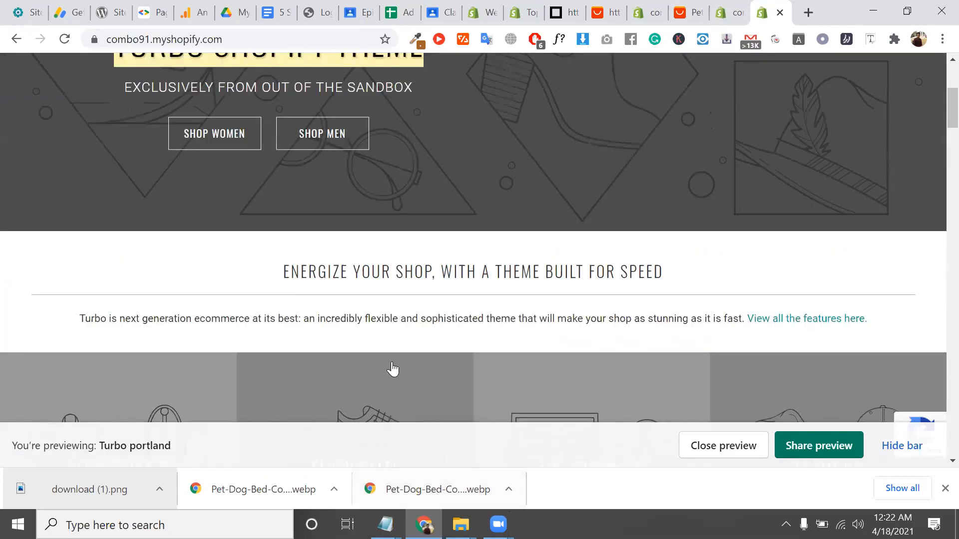
pyautogui.tripleClick(494, 318)
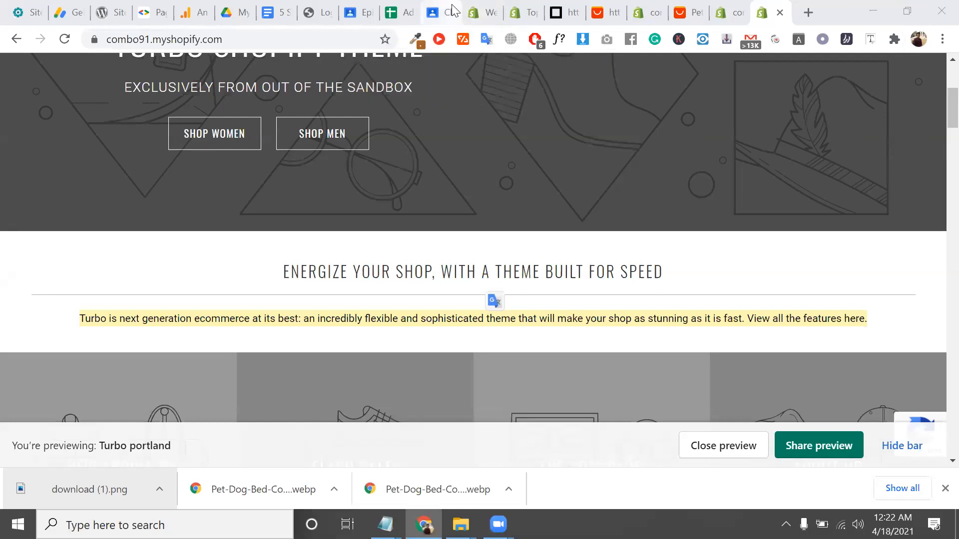
# Start a new topic in the CMBD-91 class's Classwork, then bring up the Advanced ecommerce course spreadsheet
pyautogui.moveTo(452, 4); pyautogui.dragTo(737, 7)
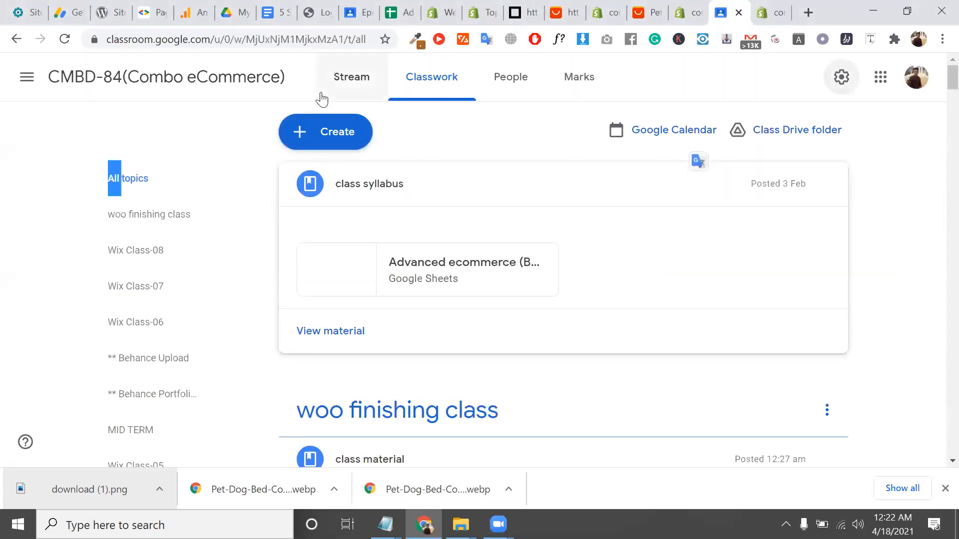
pyautogui.click(27, 76)
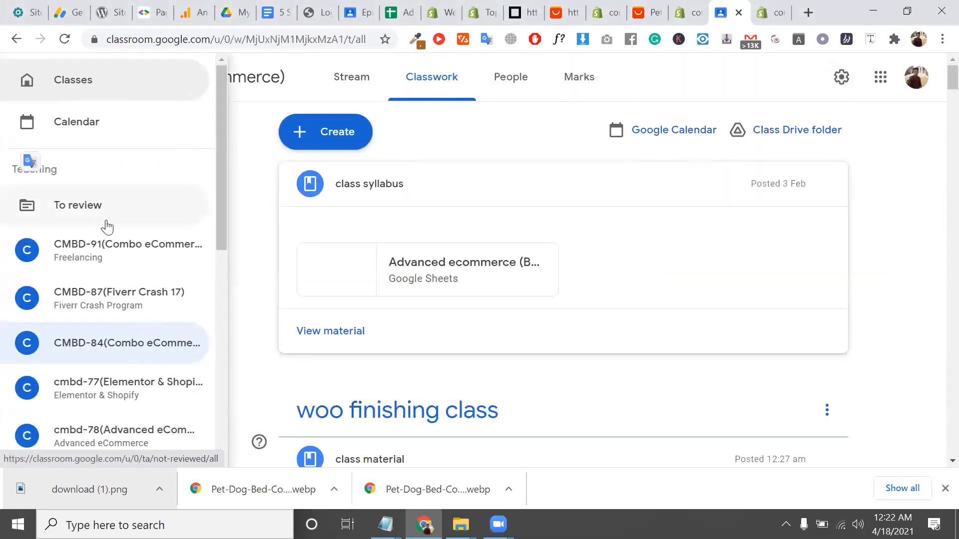
pyautogui.click(128, 252)
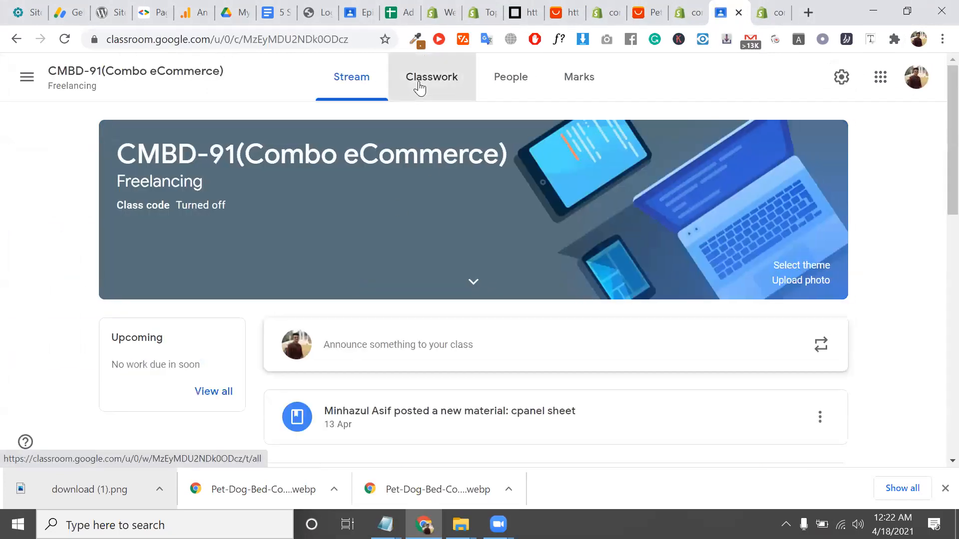
pyautogui.click(419, 87)
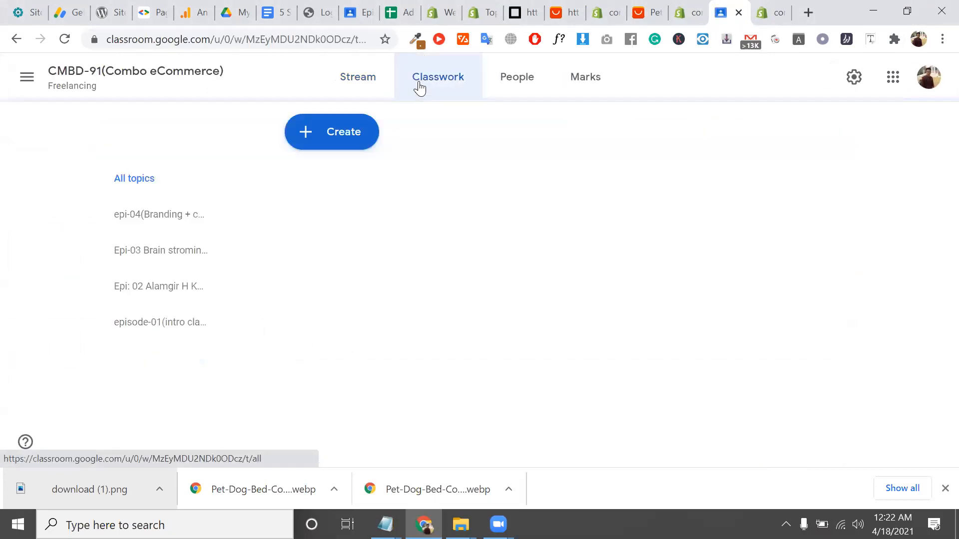
pyautogui.click(352, 134)
pyautogui.click(358, 371)
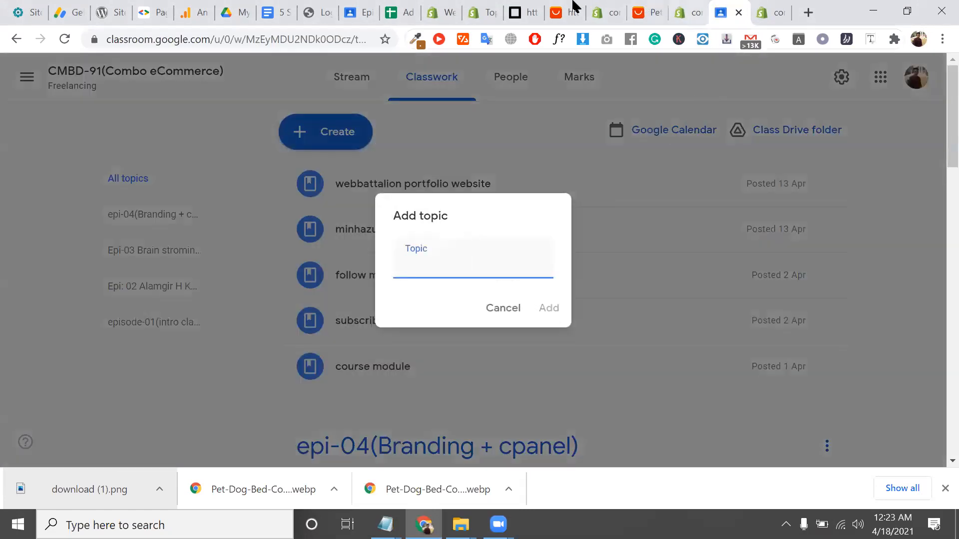
pyautogui.click(411, 8)
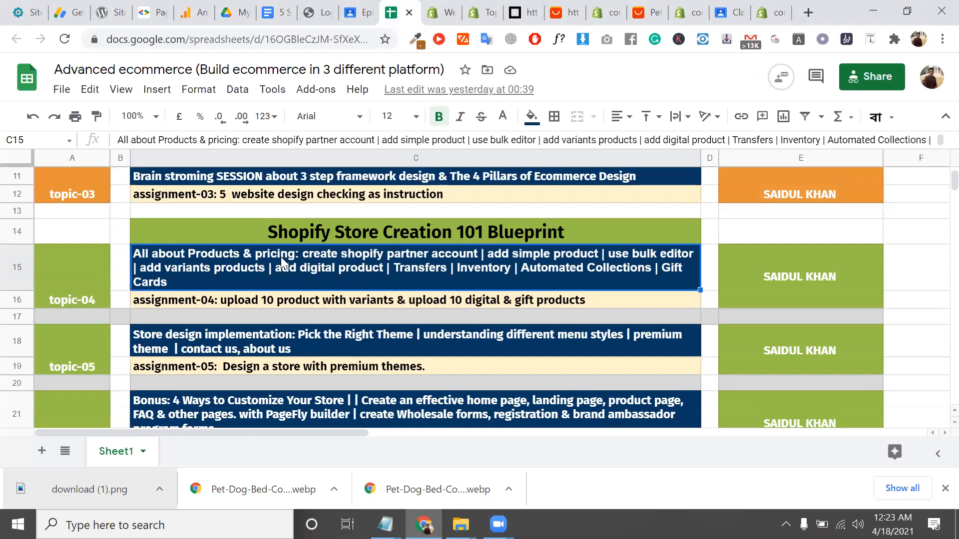
# Copy the 'Shopify Store Creation 101 Blueprint' heading text from cell C14
pyautogui.doubleClick(285, 257)
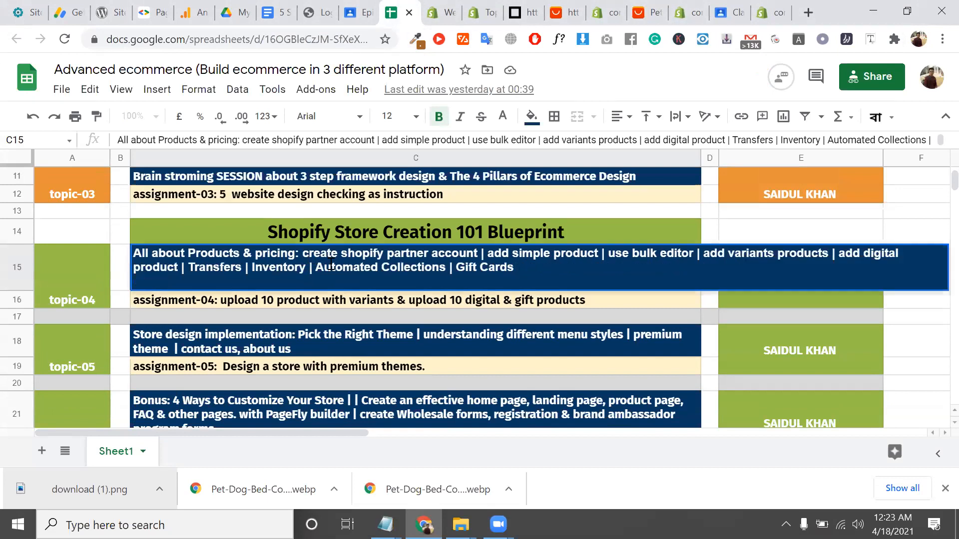
pyautogui.click(272, 233)
pyautogui.doubleClick(273, 233)
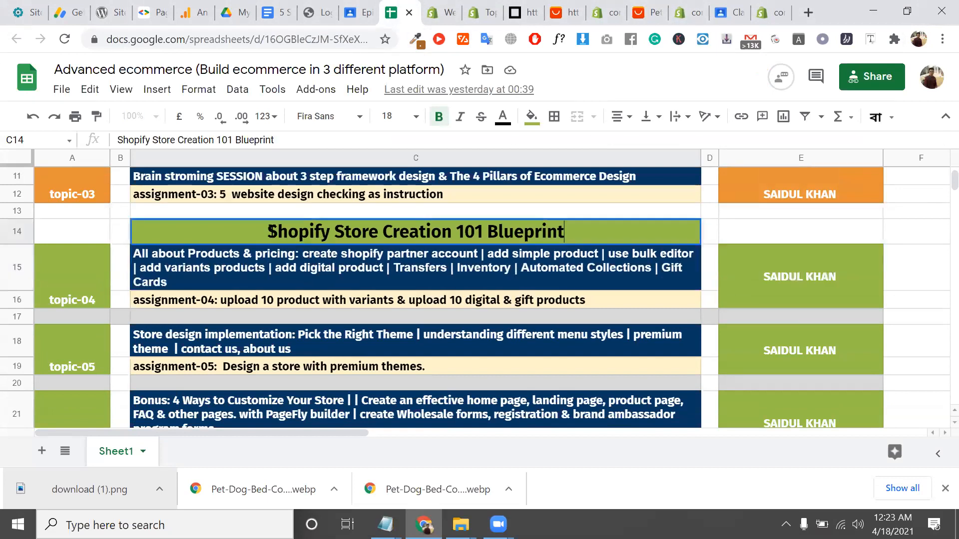
pyautogui.moveTo(269, 232); pyautogui.dragTo(451, 232)
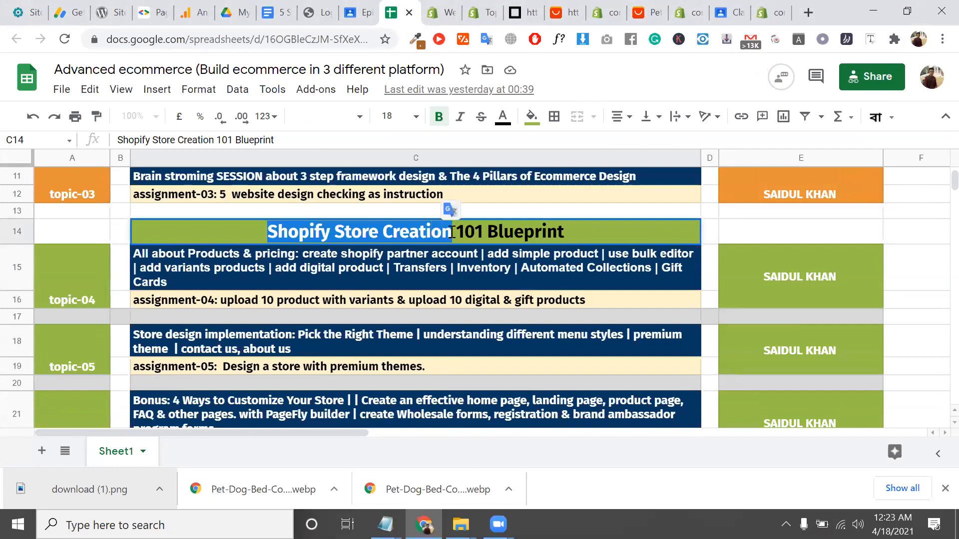
pyautogui.tripleClick(452, 232)
pyautogui.hotkey('ctrl', 'c')
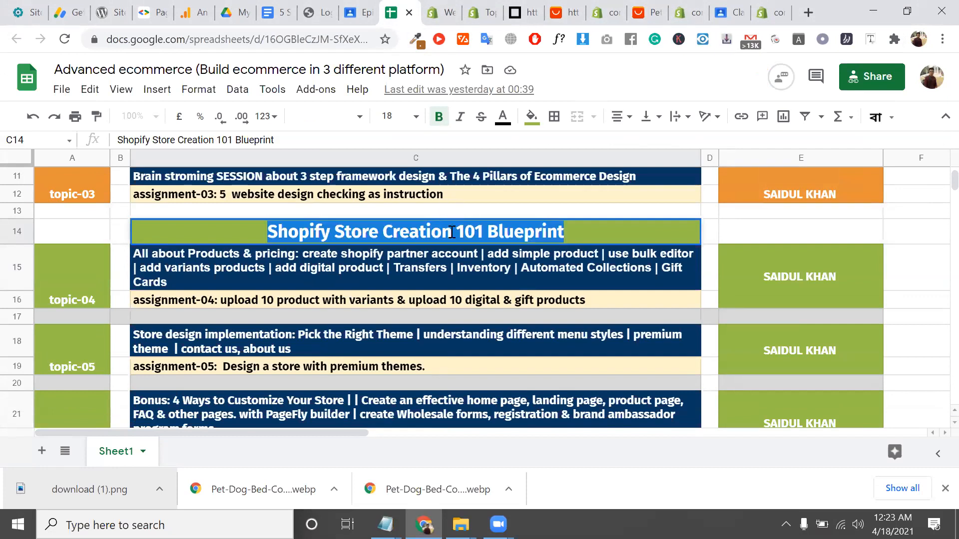
pyautogui.click(771, 6)
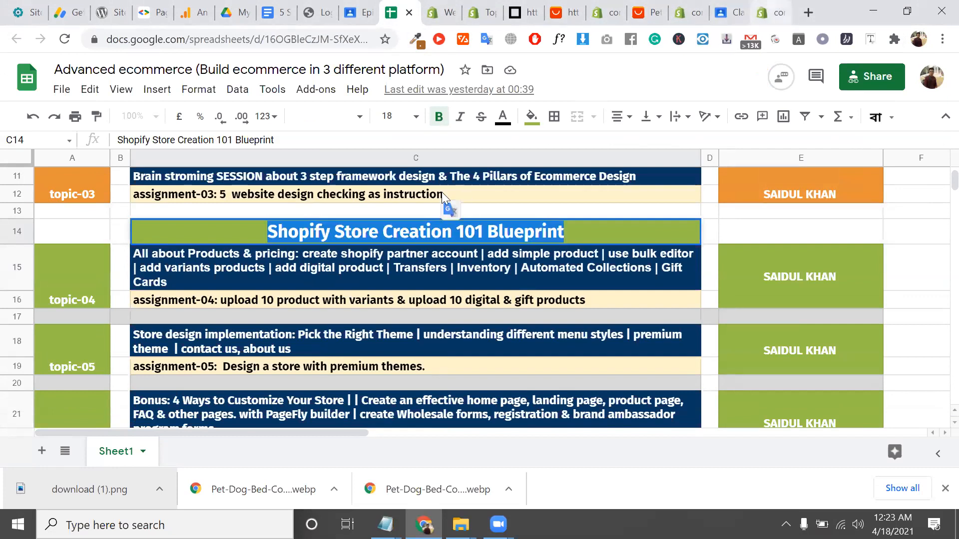
# Paste the copied heading as the topic name and prefix it with 'epi-'
pyautogui.click(730, 13)
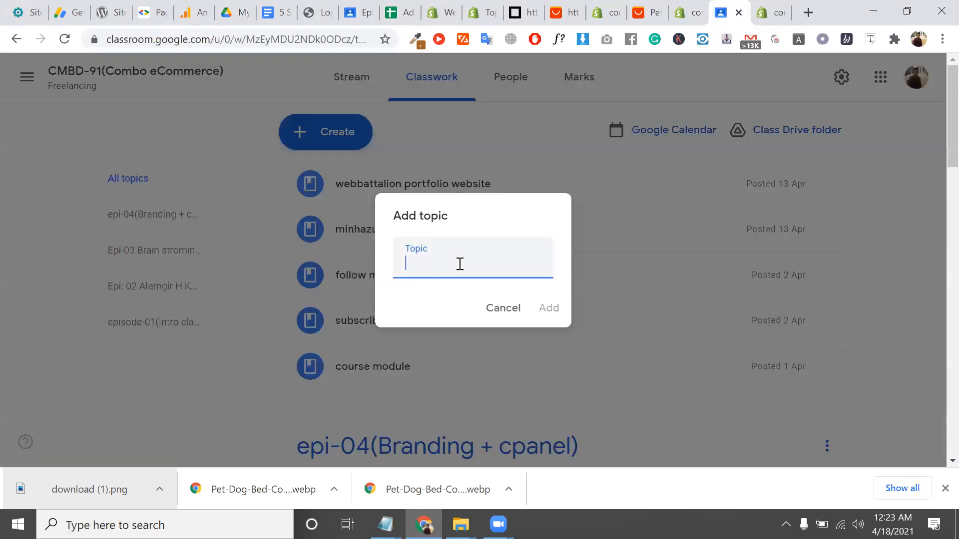
pyautogui.hotkey('ctrl', 'v')
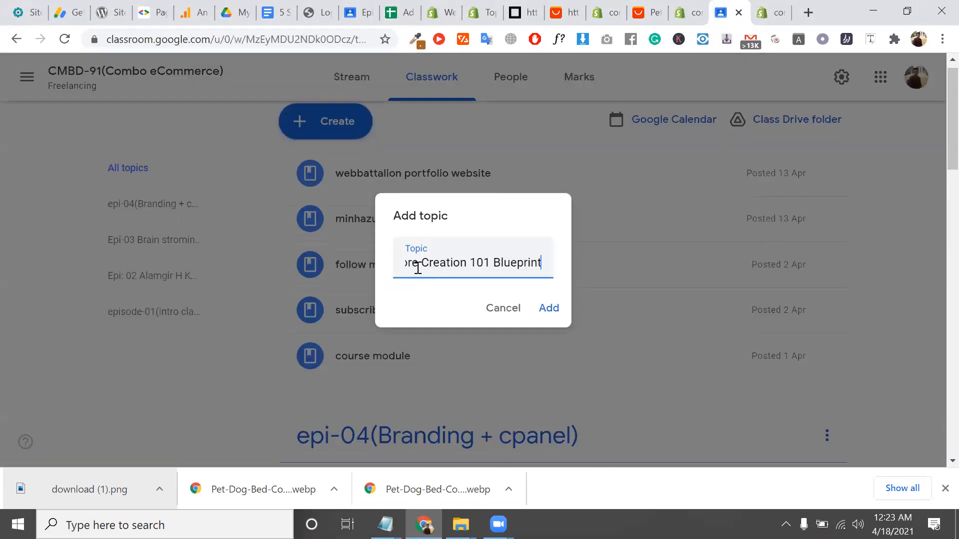
pyautogui.click(412, 264)
pyautogui.press('Left')
pyautogui.press('Left')
pyautogui.press('Left')
pyautogui.press('Left')
pyautogui.press('Left')
pyautogui.press('Left')
pyautogui.press('Left')
pyautogui.press('Left')
pyautogui.press('Left')
pyautogui.press('Left')
pyautogui.press('Left')
pyautogui.press('Left')
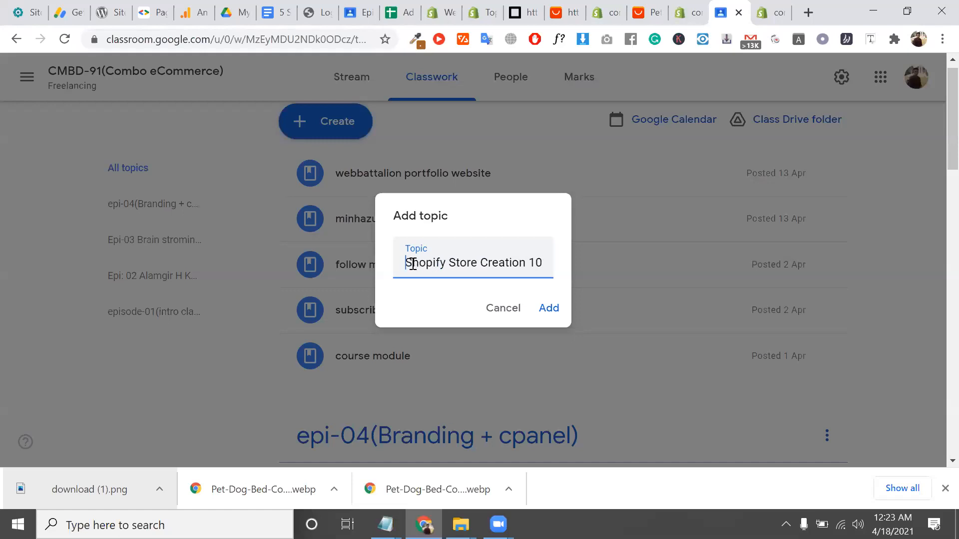
pyautogui.write('epi')
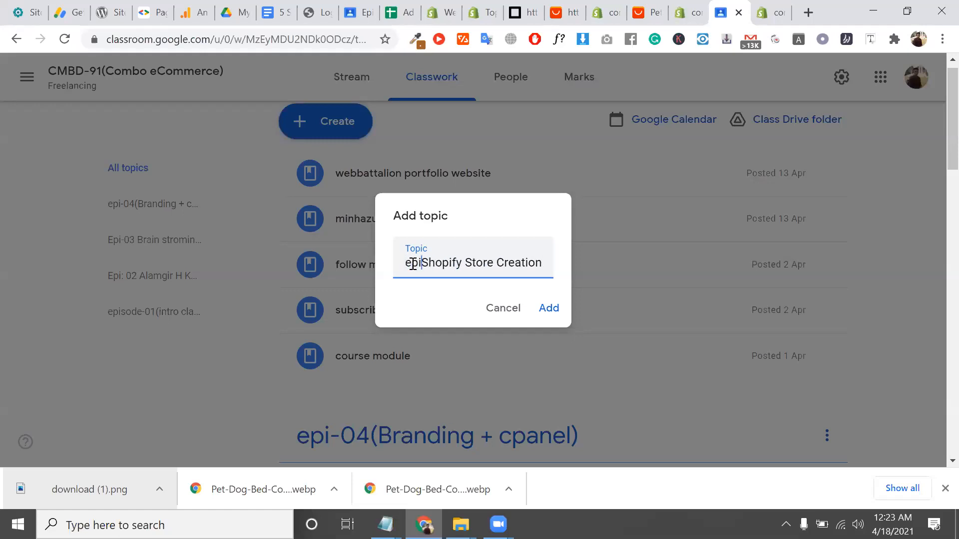
pyautogui.write('-')
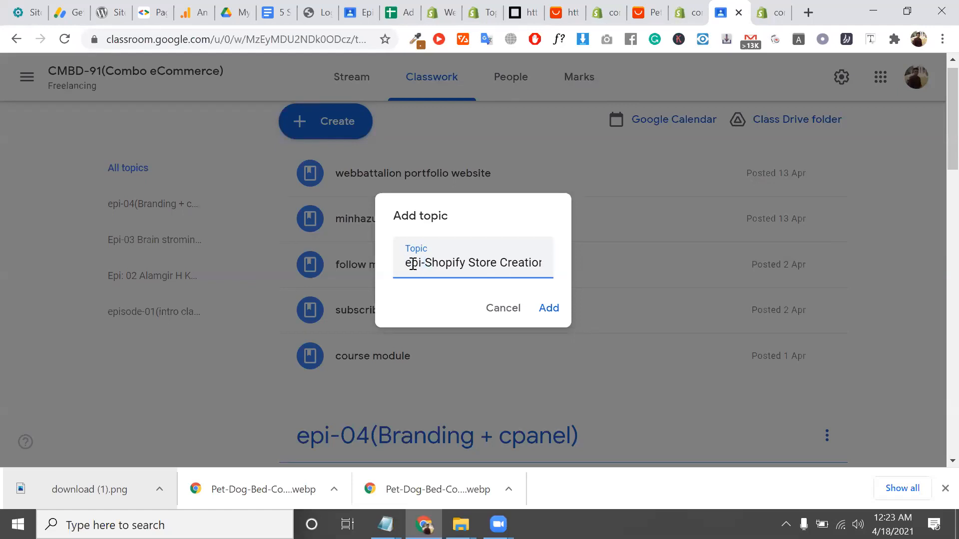
# Rename the topic to 'class1: Shopify Store Creation 101 Blueprint' and add it
pyautogui.press('BackSpace')
pyautogui.press('BackSpace')
pyautogui.press('BackSpace')
pyautogui.press('BackSpace')
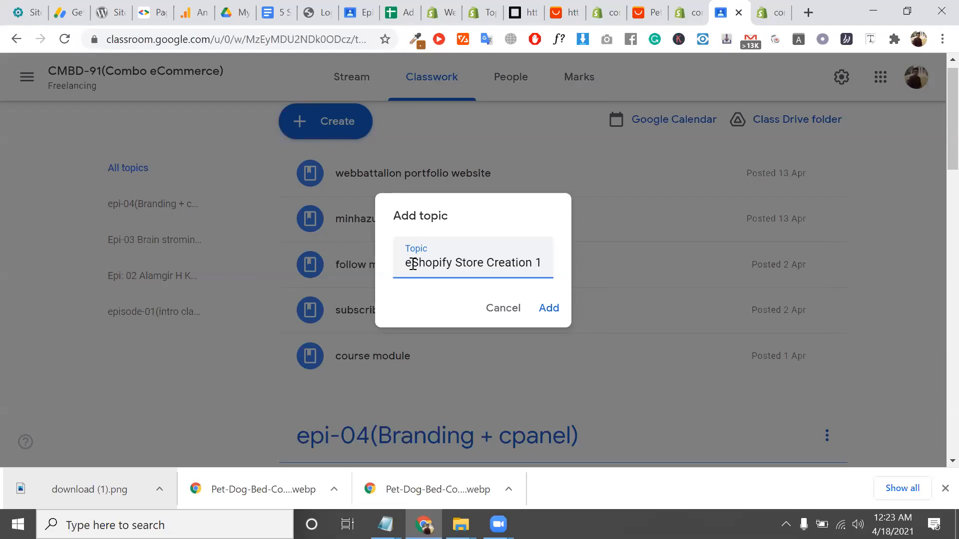
pyautogui.write('sh')
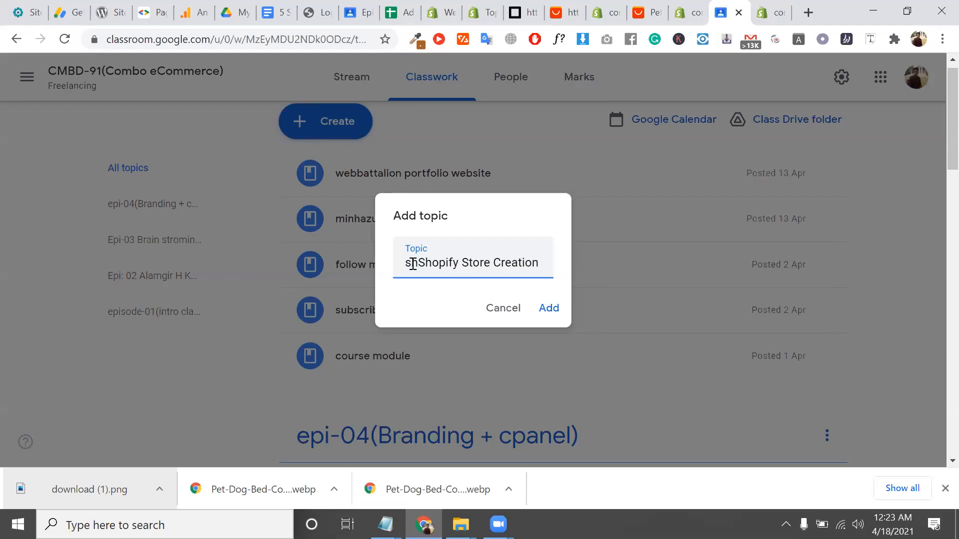
pyautogui.write('-1')
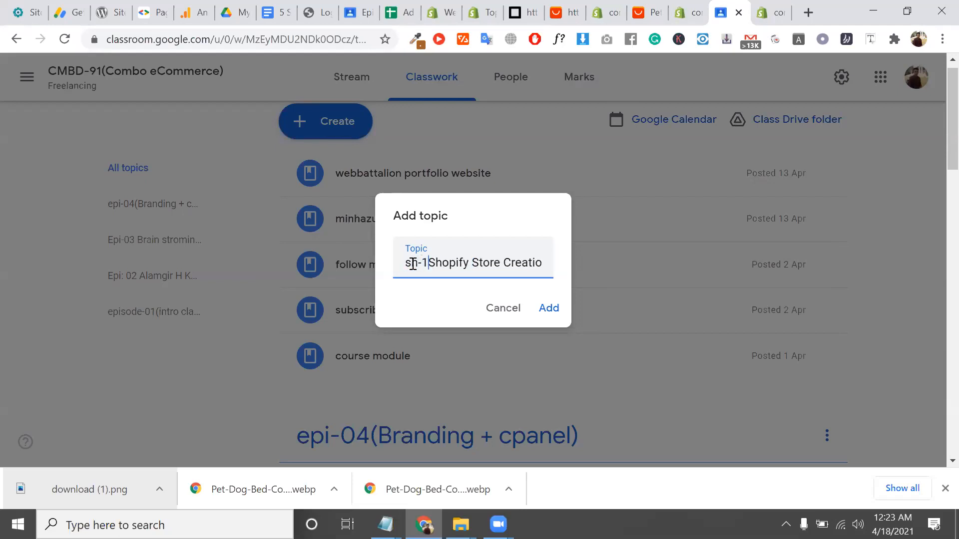
pyautogui.press('BackSpace')
pyautogui.press('BackSpace')
pyautogui.press('BackSpace')
pyautogui.press('BackSpace')
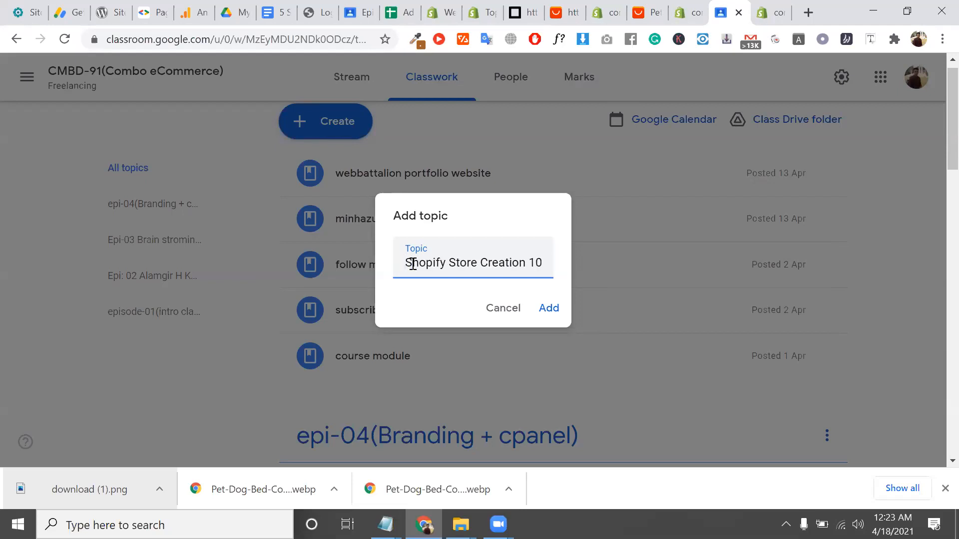
pyautogui.write('ep')
pyautogui.press('BackSpace')
pyautogui.press('BackSpace')
pyautogui.write('class')
pyautogui.write('1:')
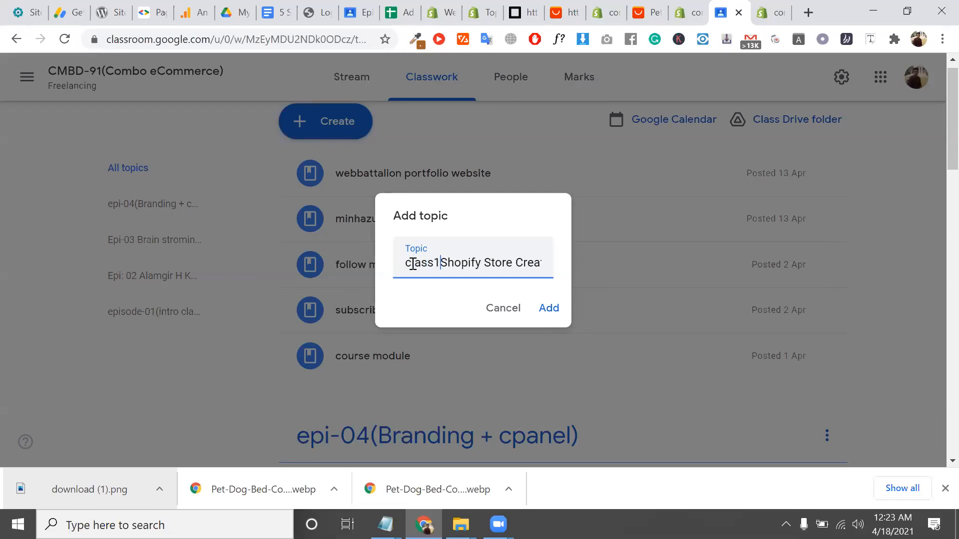
pyautogui.click(558, 308)
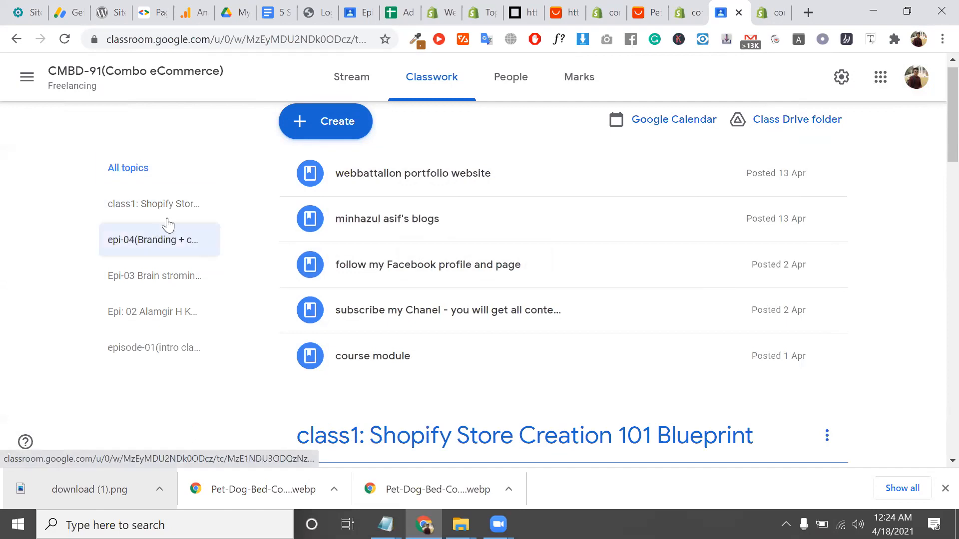
# Start a new assignment titled 'upload 10 simple product in your store', copied from Notepad
pyautogui.click(347, 131)
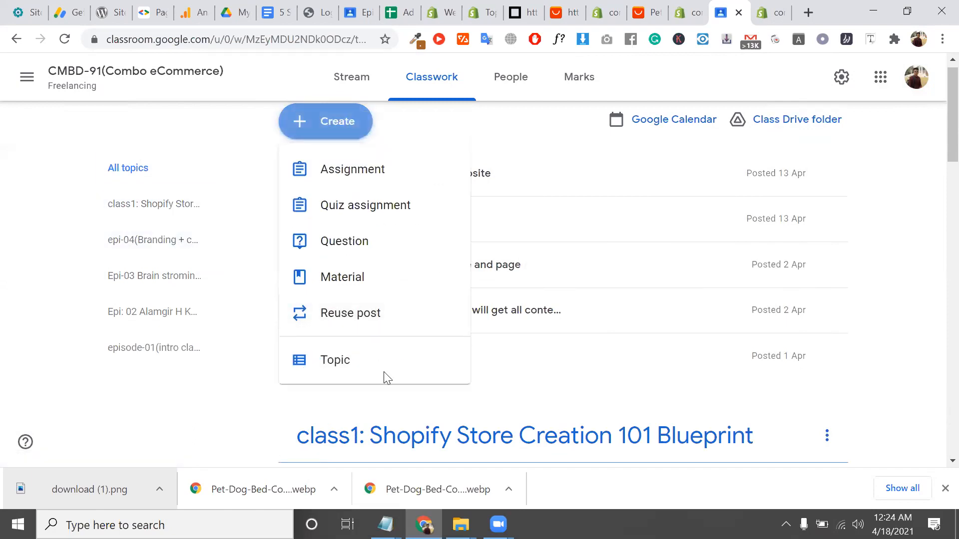
pyautogui.click(353, 173)
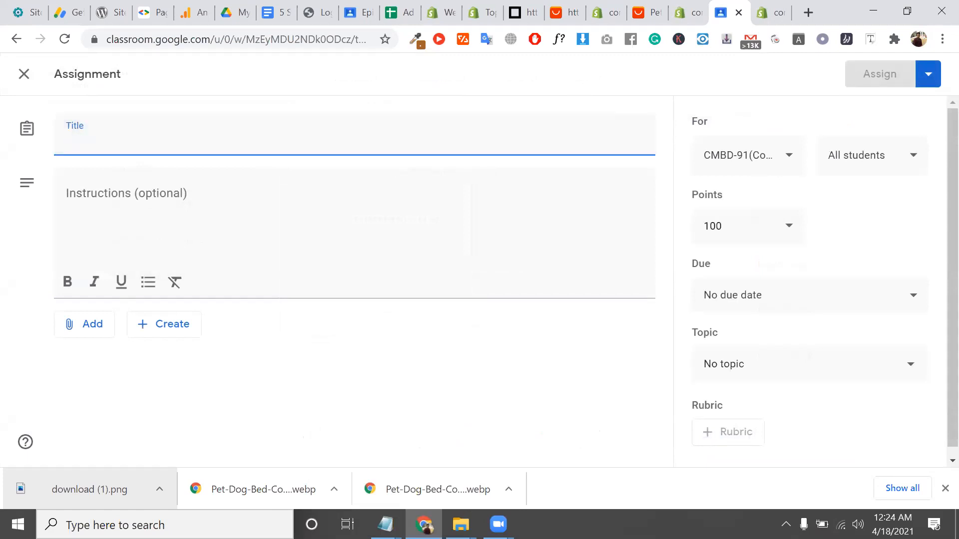
pyautogui.click(385, 524)
pyautogui.click(485, 491)
pyautogui.moveTo(667, 273); pyautogui.dragTo(640, 272)
pyautogui.moveTo(498, 282); pyautogui.dragTo(435, 274)
pyautogui.hotkey('ctrl', 'c')
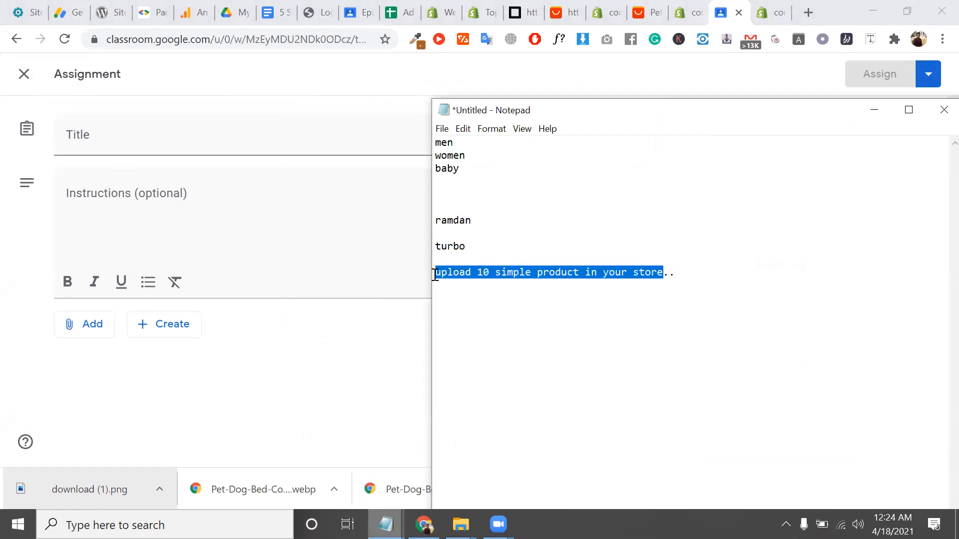
pyautogui.click(158, 137)
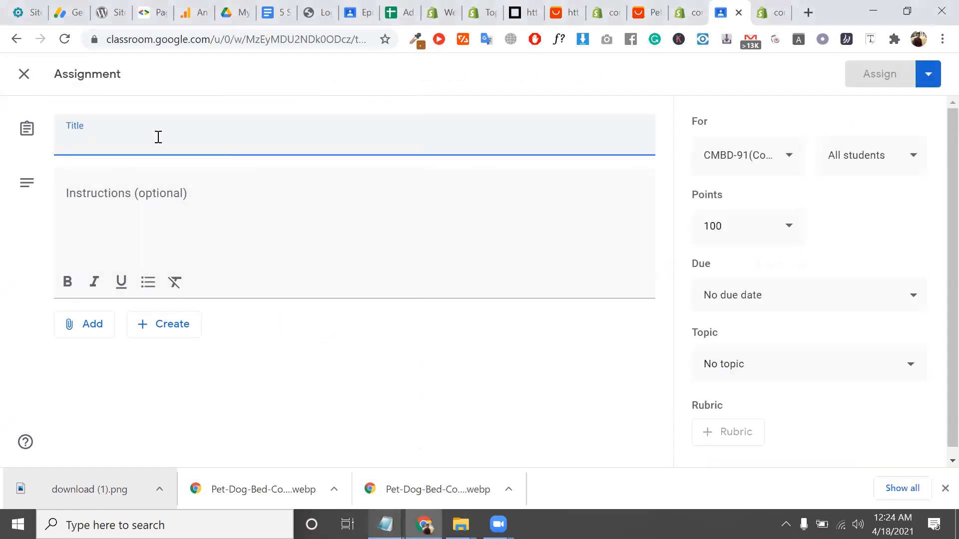
pyautogui.hotkey('ctrl', 'v')
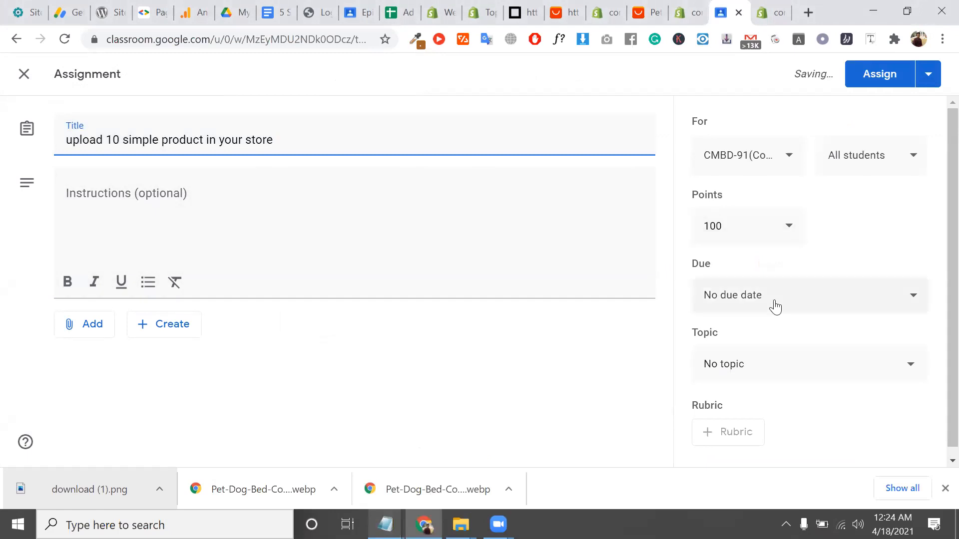
# File the assignment under the class1: Shopify Store Creation 101 Blueprint topic
pyautogui.click(779, 364)
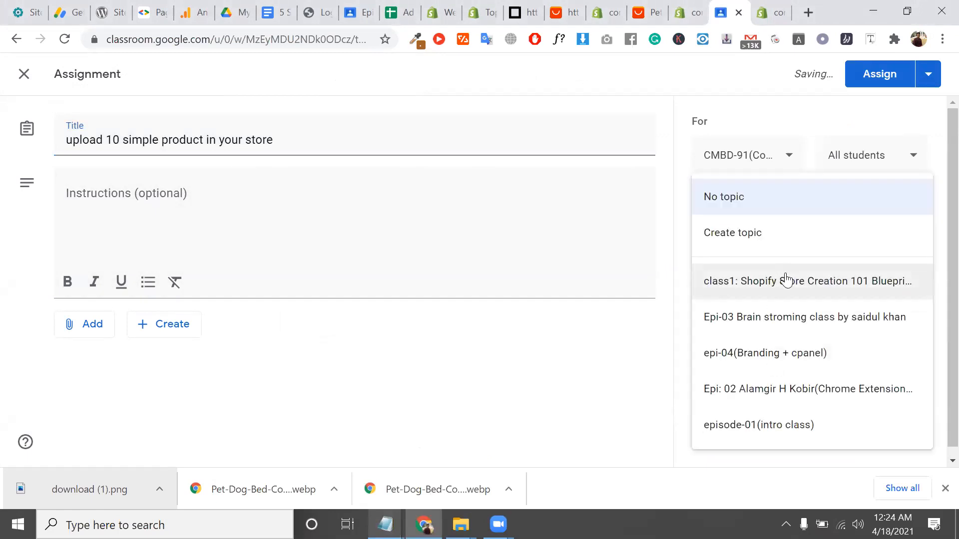
pyautogui.click(799, 298)
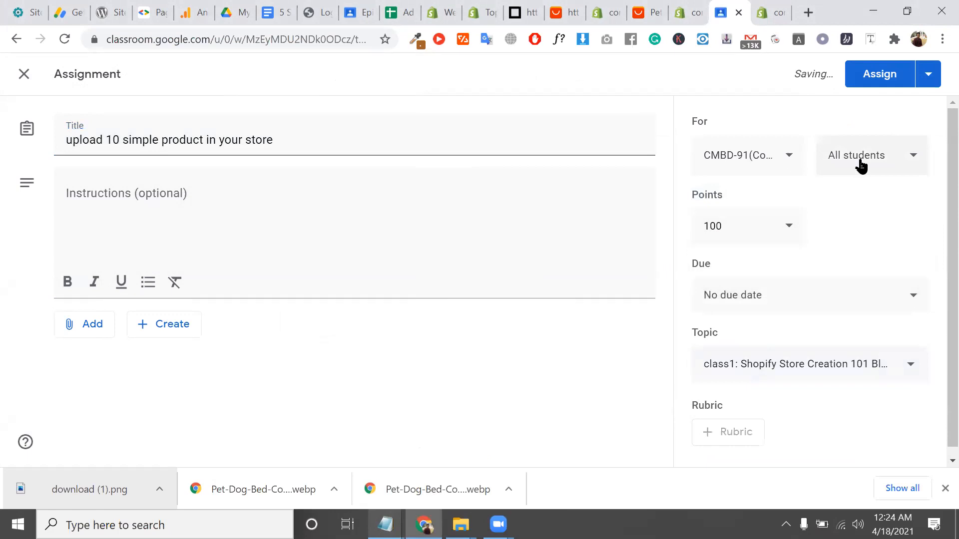
pyautogui.scroll(-1, 860, 167)
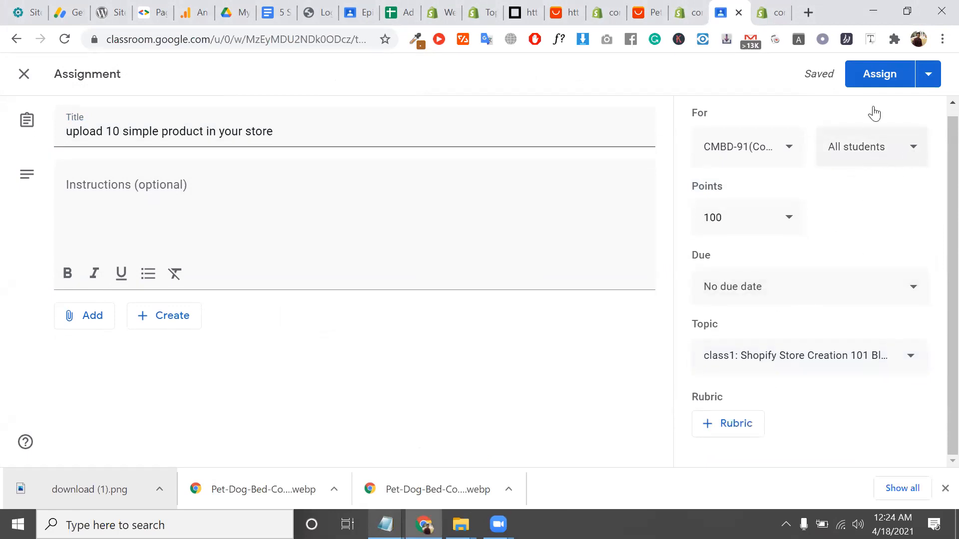
pyautogui.click(854, 278)
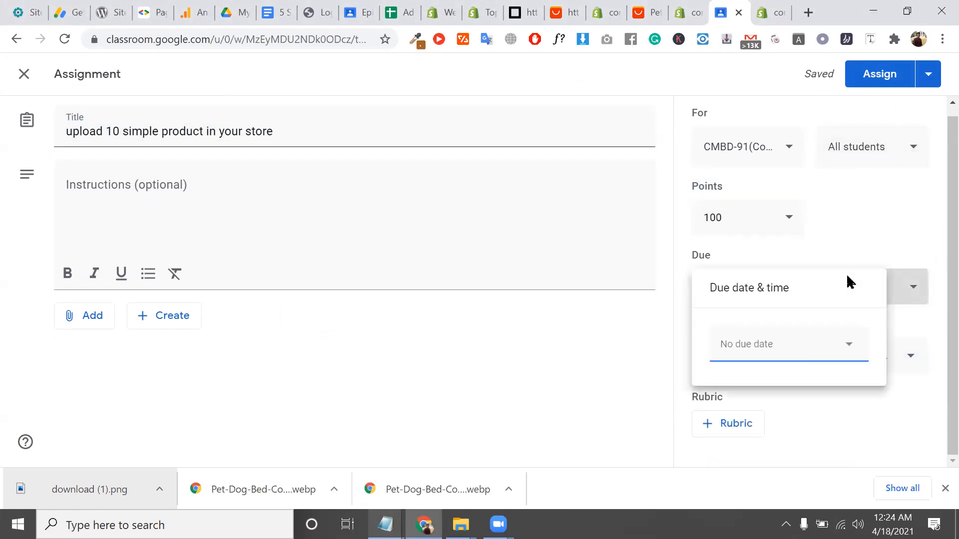
# Set the assignment's due date to Sun, 25 April
pyautogui.click(795, 344)
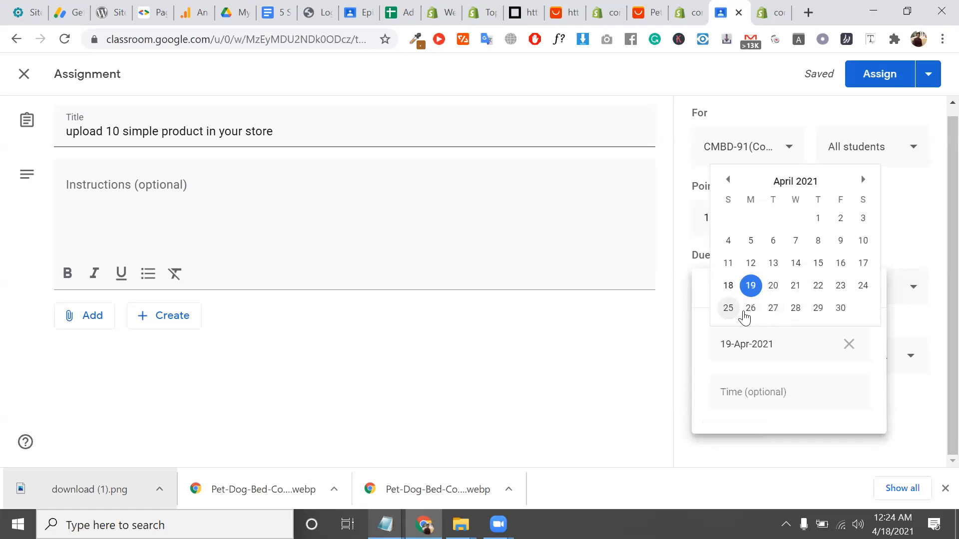
pyautogui.click(750, 310)
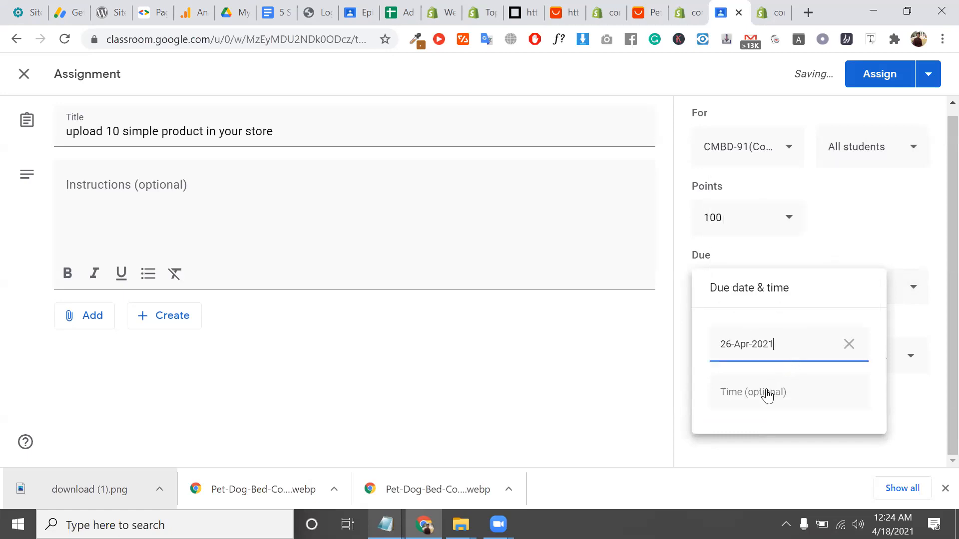
pyautogui.click(882, 241)
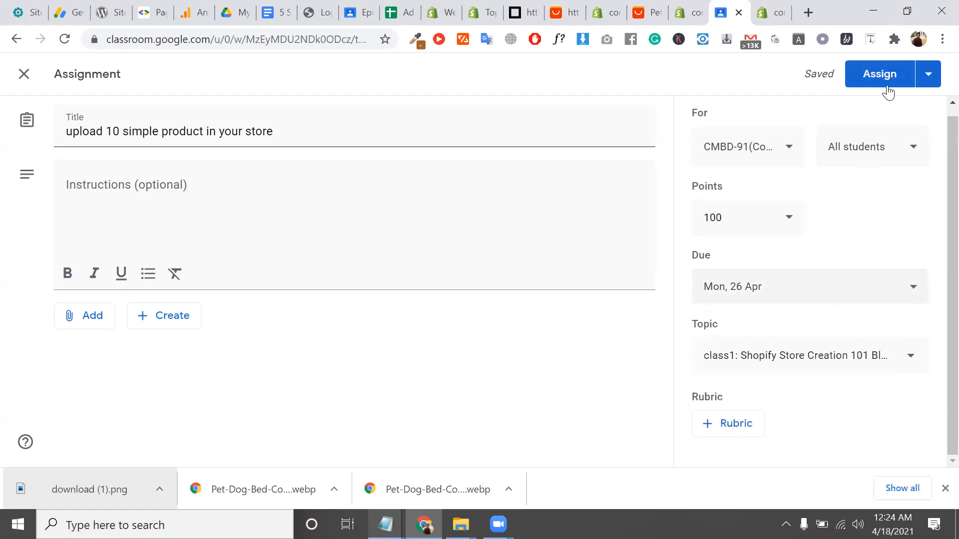
pyautogui.click(788, 283)
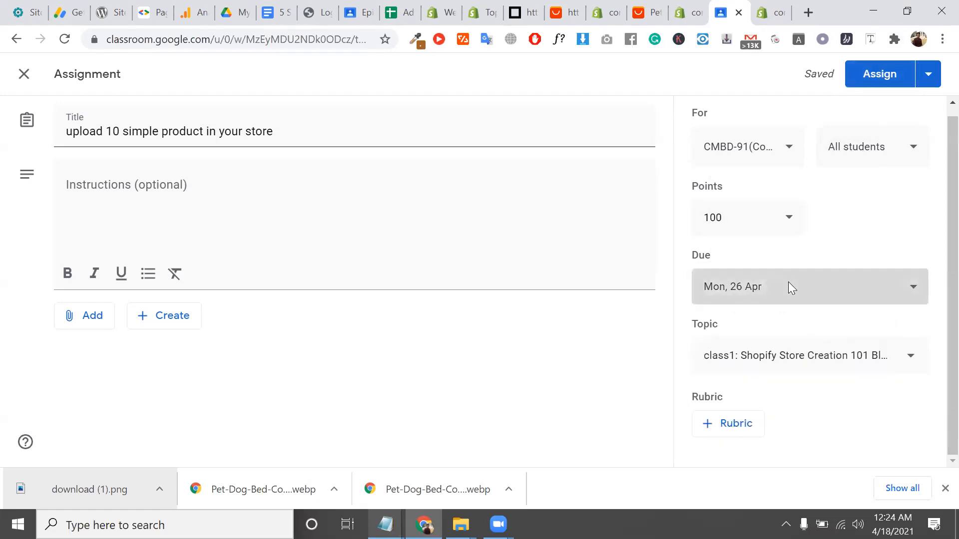
pyautogui.click(893, 524)
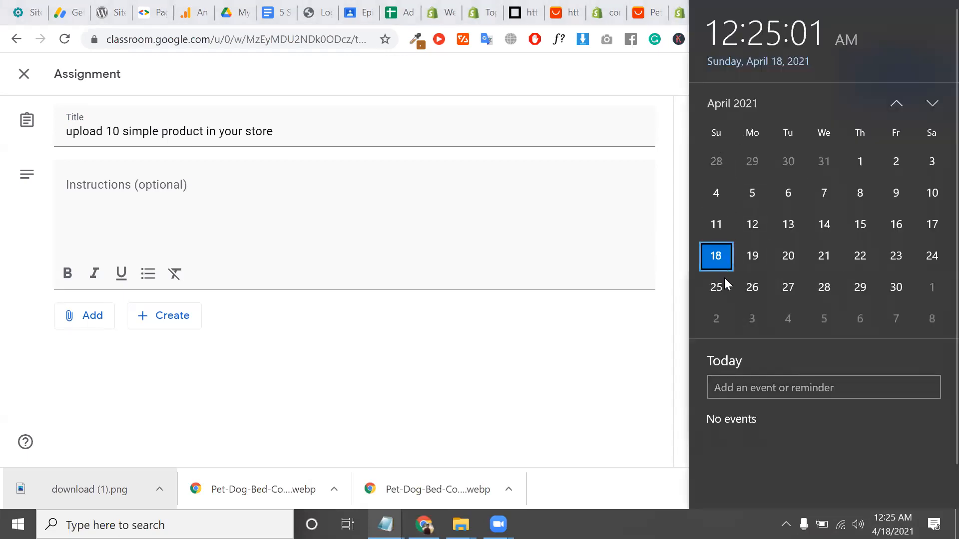
pyautogui.click(651, 250)
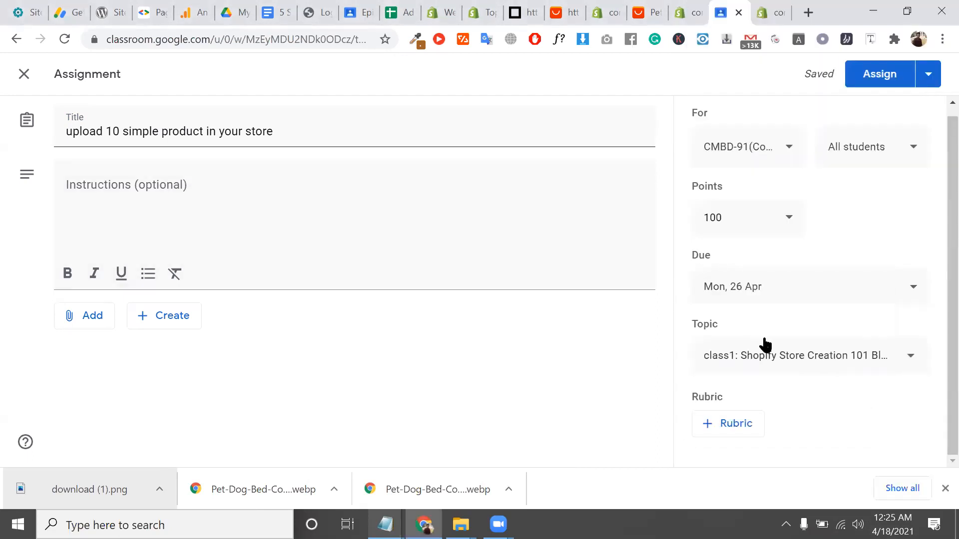
pyautogui.click(750, 310)
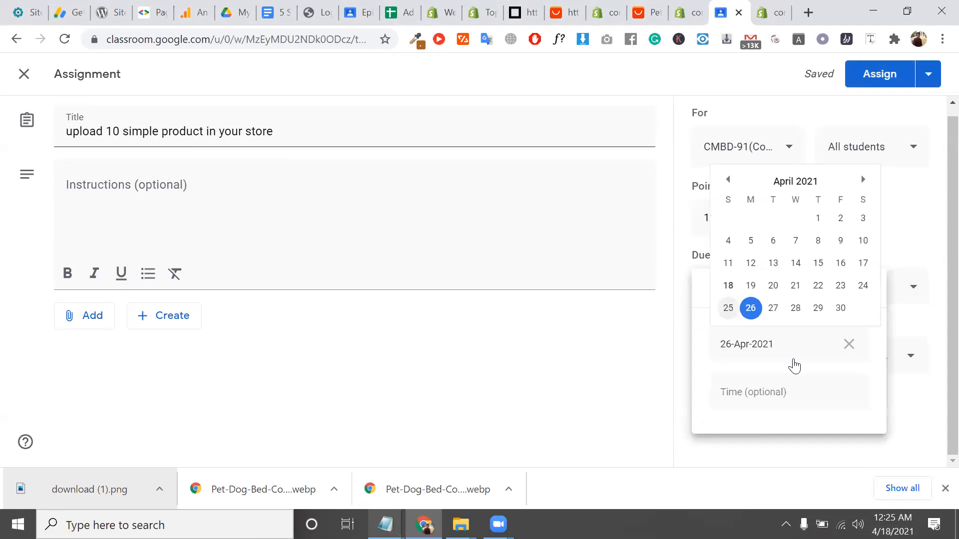
pyautogui.click(728, 308)
pyautogui.click(935, 295)
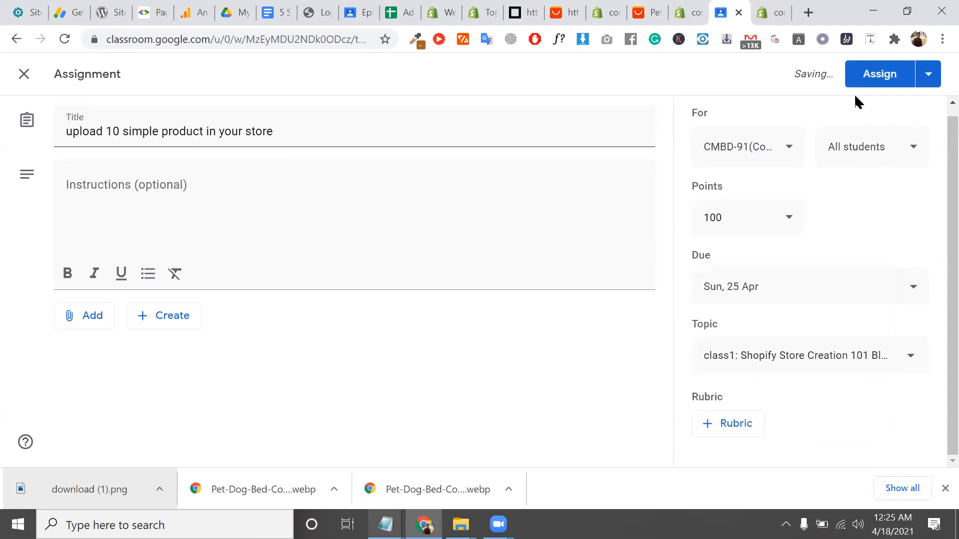
# Change the points from 100 to 10 and assign it to the class
pyautogui.click(725, 223)
pyautogui.press('BackSpace')
pyautogui.click(877, 75)
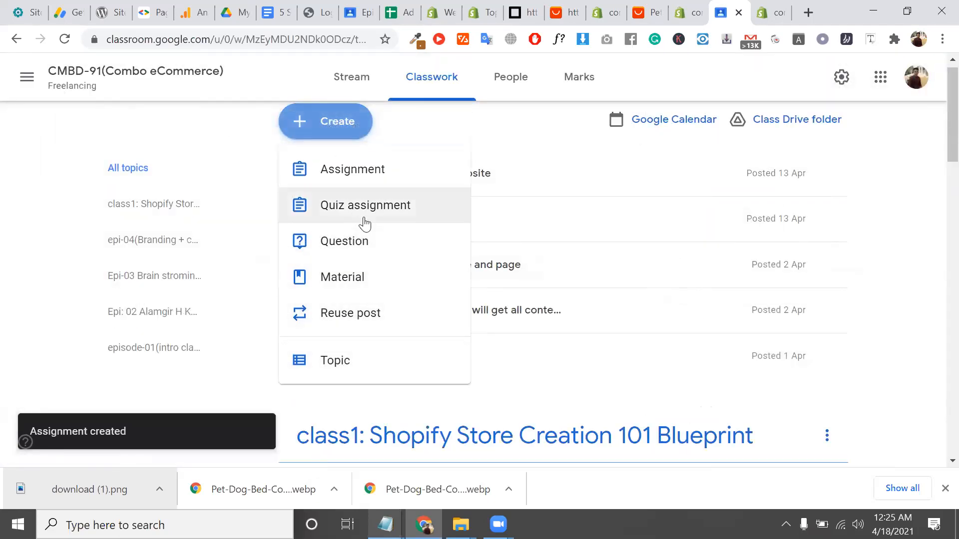
# Create a new class material post titled 'class material', fixing the typo
pyautogui.click(381, 283)
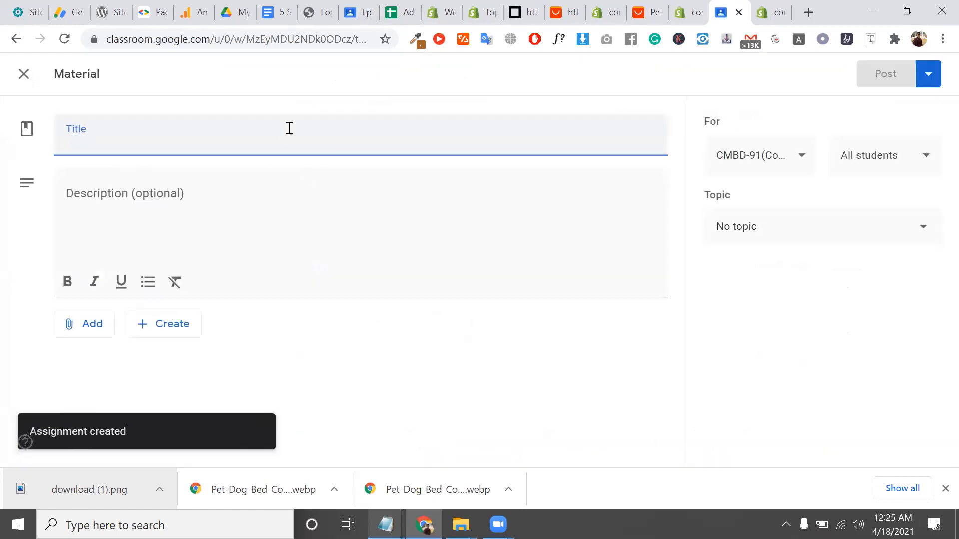
pyautogui.click(183, 144)
pyautogui.write('clas')
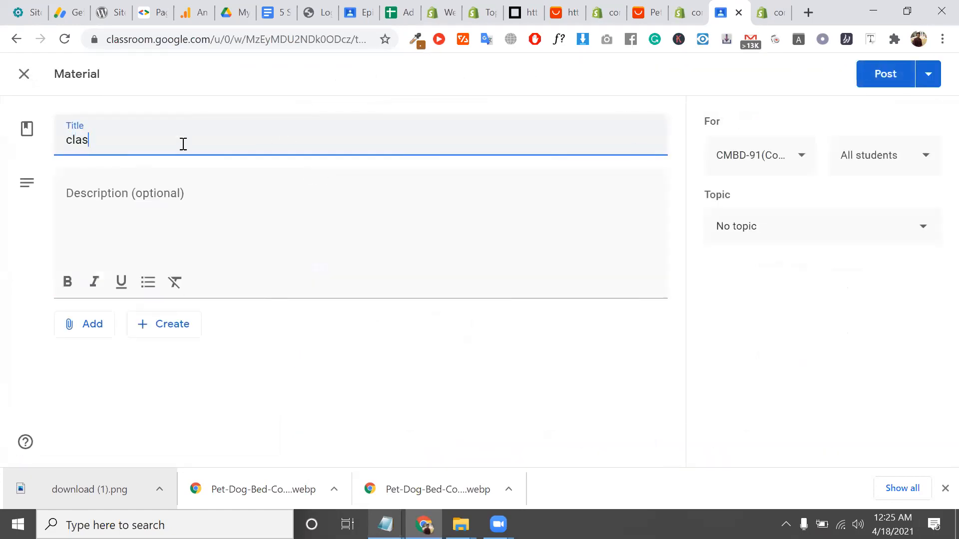
pyautogui.write('s materail')
pyautogui.click(218, 216)
pyautogui.doubleClick(156, 144)
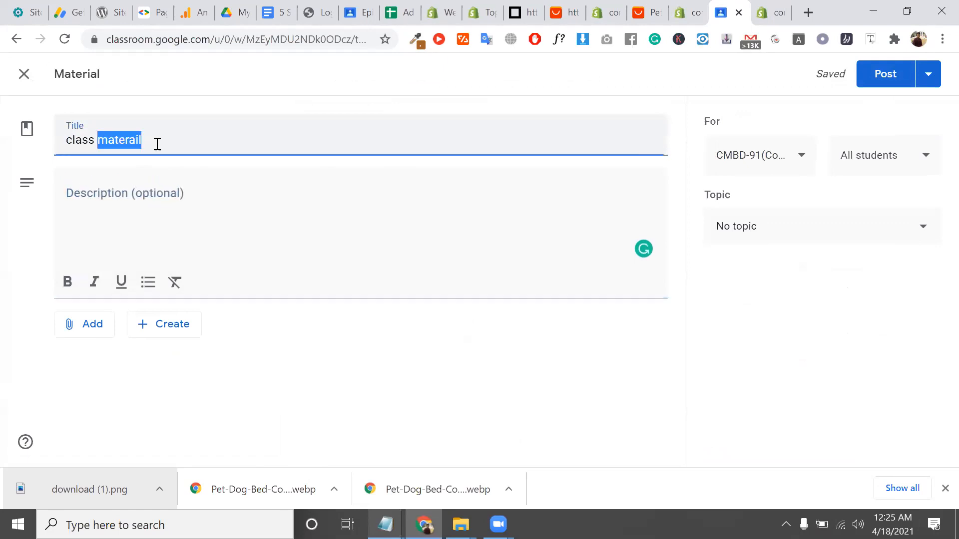
pyautogui.click(157, 143)
pyautogui.press('BackSpace')
pyautogui.press('BackSpace')
pyautogui.press('BackSpace')
pyautogui.write('ial')
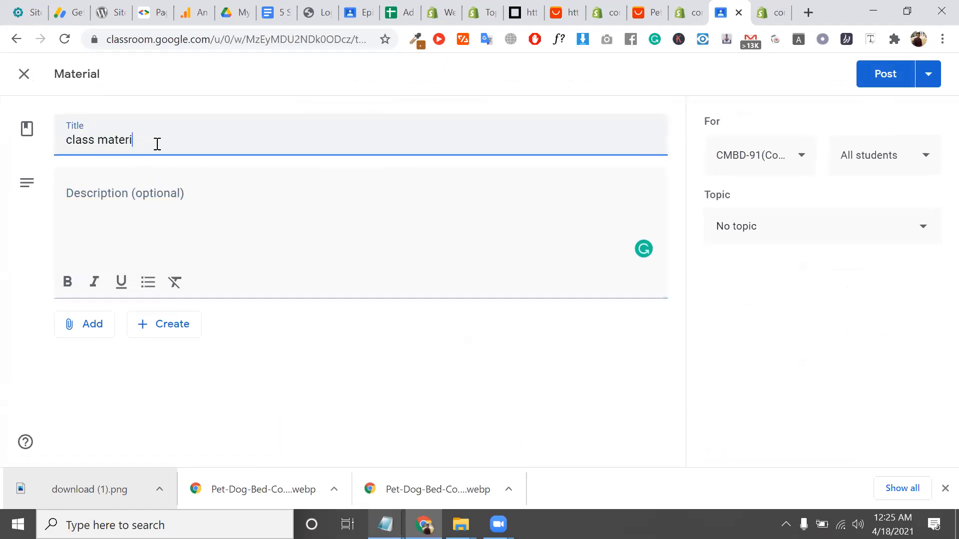
# Write 'turbo premium theme:' as the material description and start a new line
pyautogui.click(173, 179)
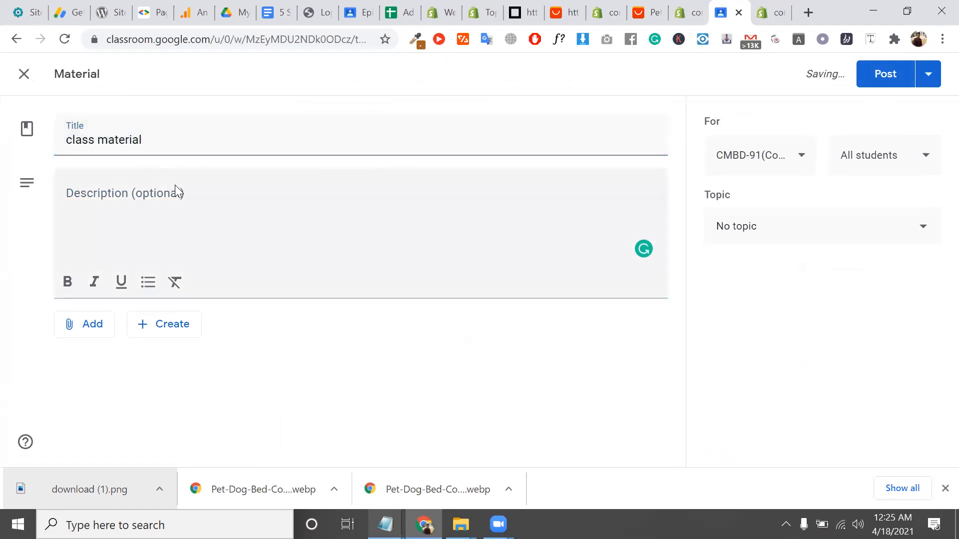
pyautogui.write('tur')
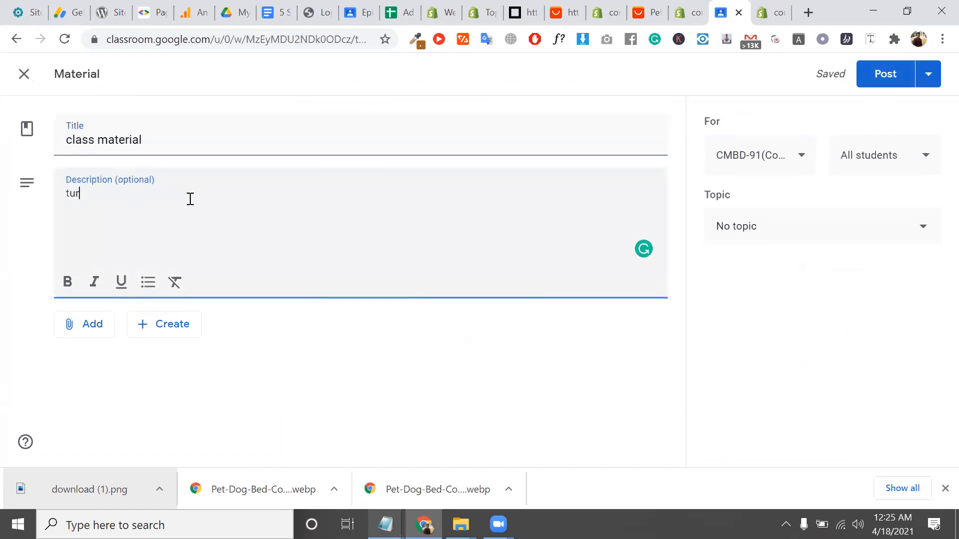
pyautogui.write('bo theme:')
pyautogui.write('premiu')
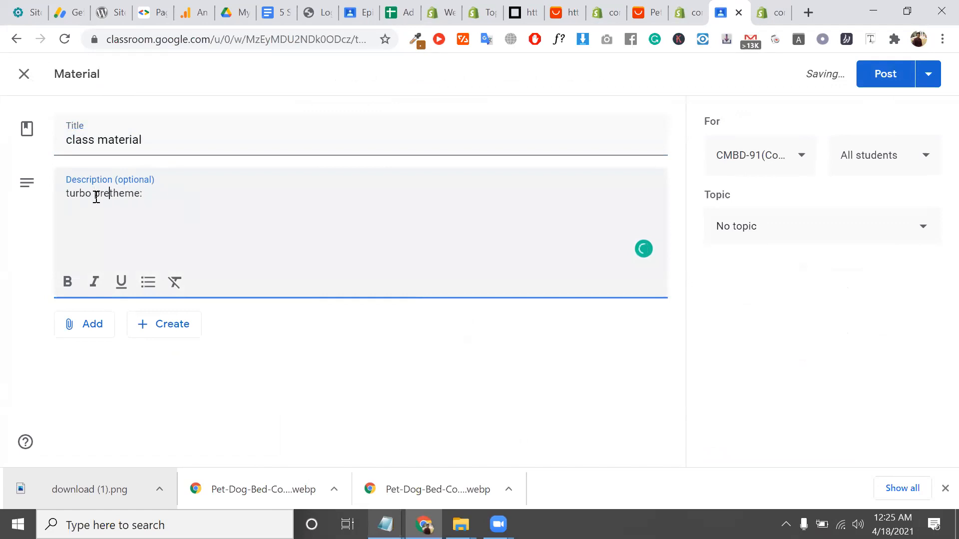
pyautogui.write('m')
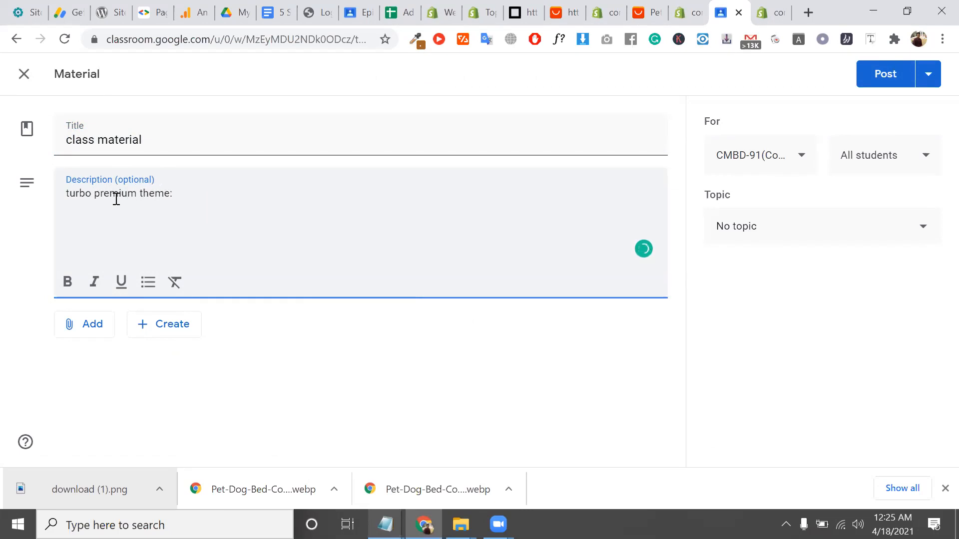
pyautogui.click(216, 198)
pyautogui.press('Return')
# Go to WeTransfer in a new browser tab
pyautogui.click(809, 10)
pyautogui.write('we')
pyautogui.press('Return')
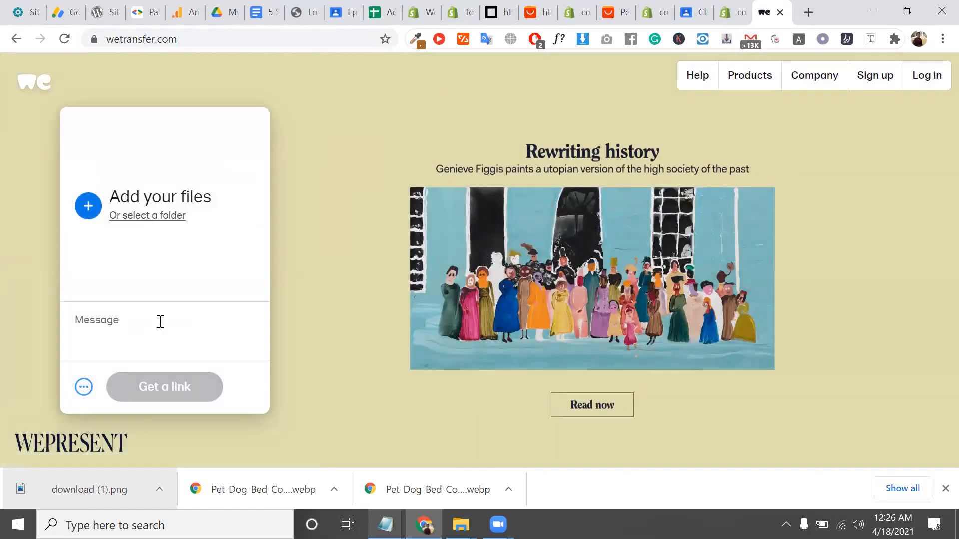
pyautogui.click(154, 216)
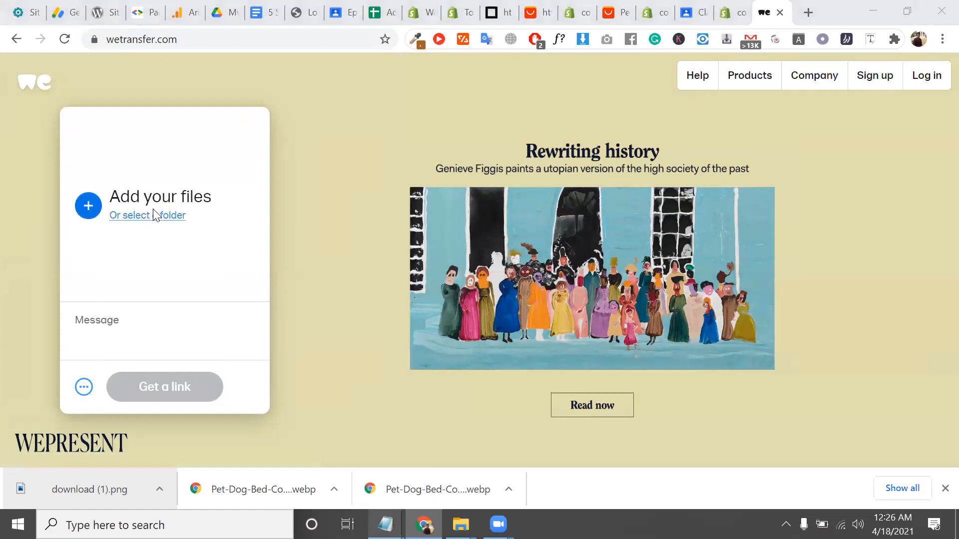
pyautogui.write('d')
pyautogui.press('BackSpace')
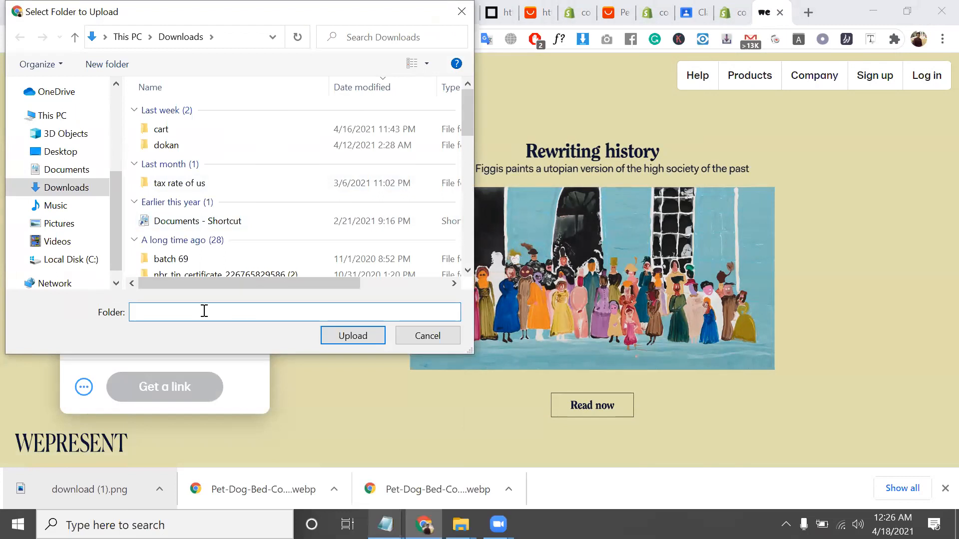
pyautogui.write('tur')
pyautogui.click(230, 343)
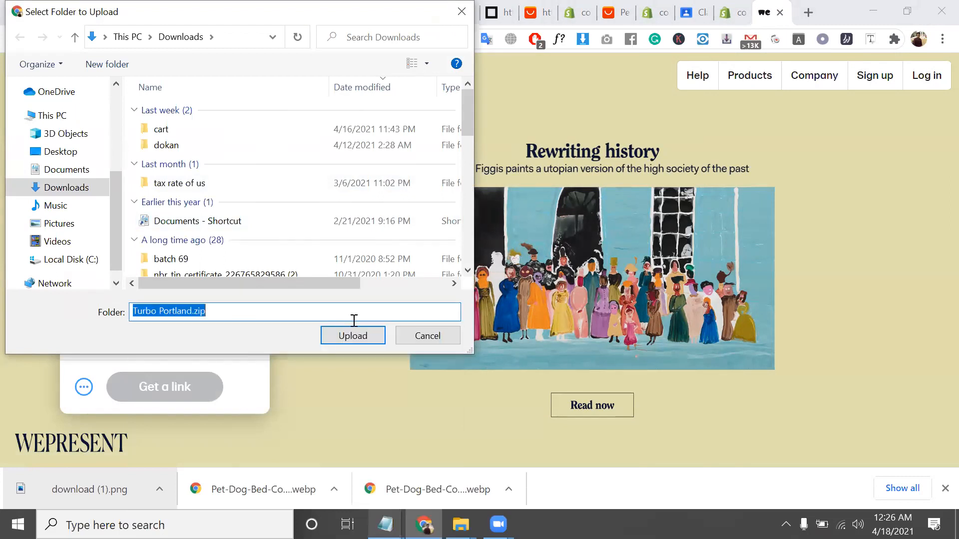
pyautogui.click(360, 338)
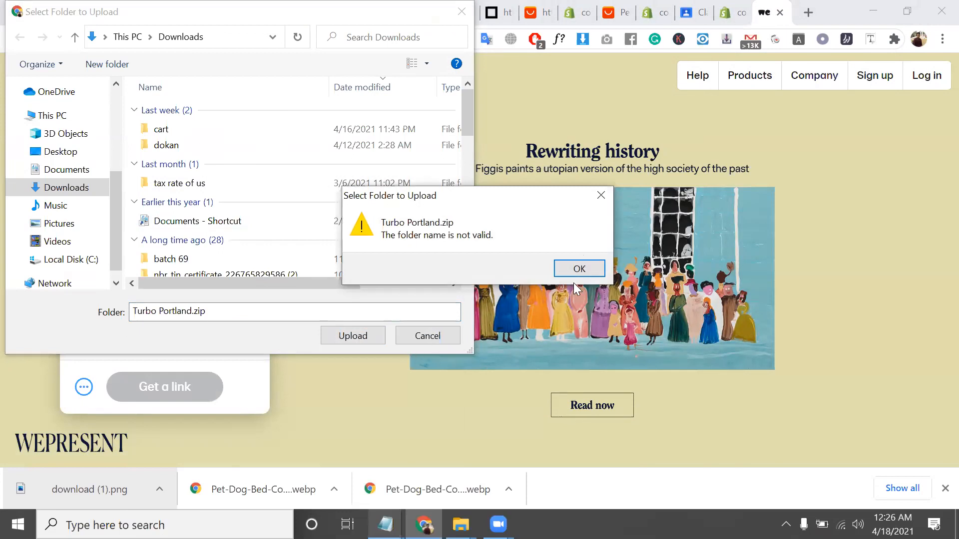
pyautogui.click(579, 270)
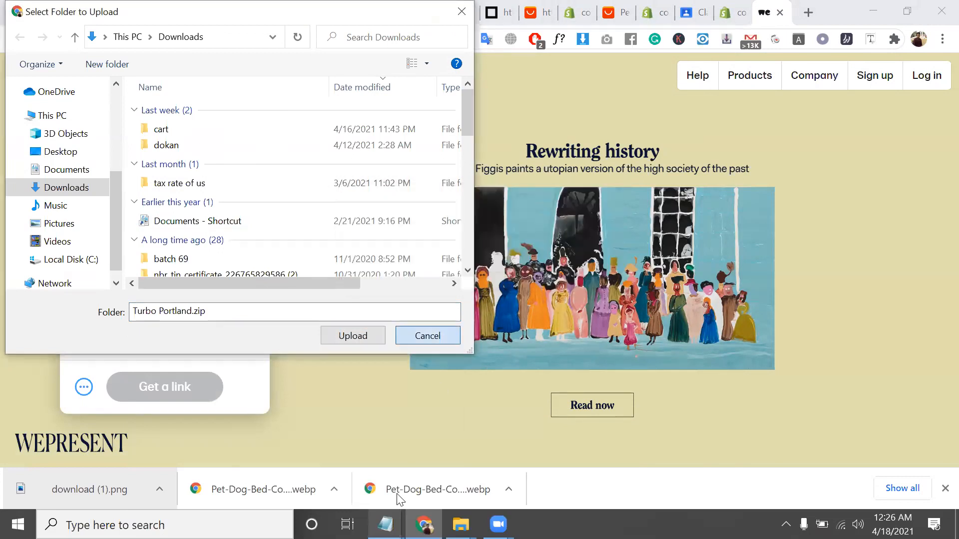
pyautogui.press('Escape')
pyautogui.moveTo(460, 525)
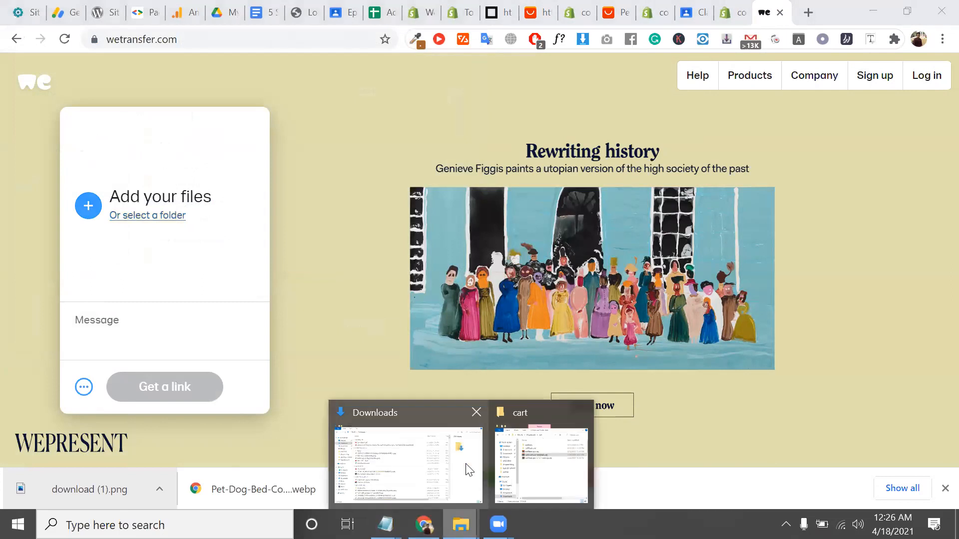
# Find Turbo Portland.zip in the Downloads folder of File Explorer
pyautogui.click(540, 462)
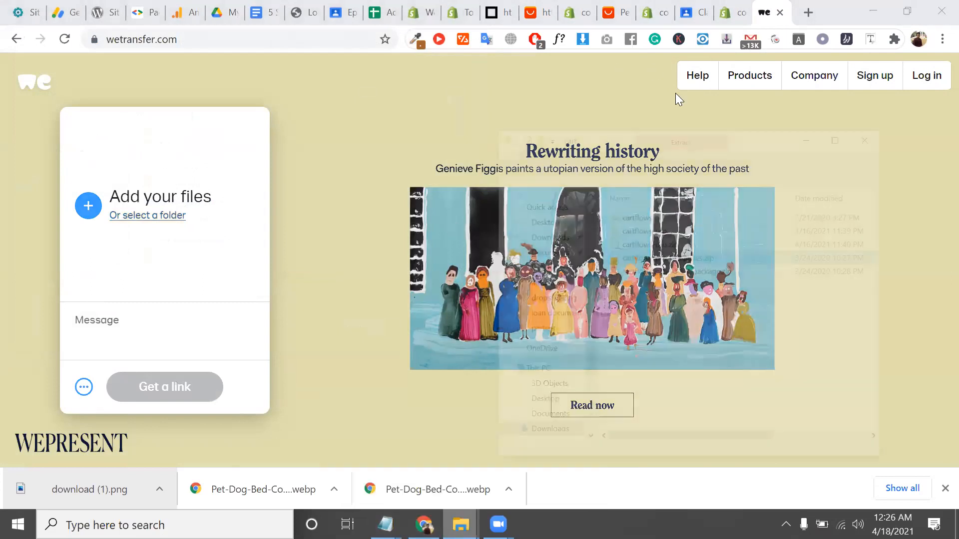
pyautogui.click(679, 94)
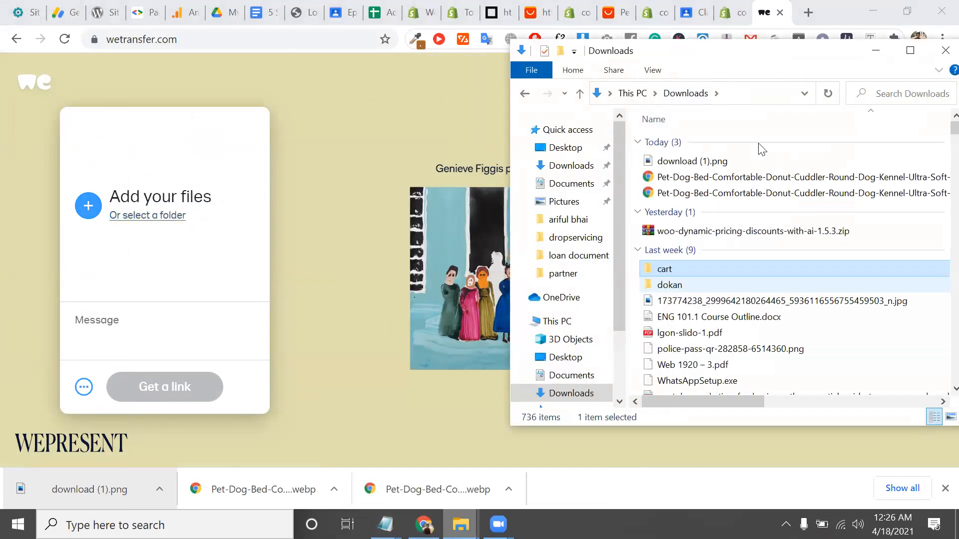
pyautogui.scroll(-20, 753, 208)
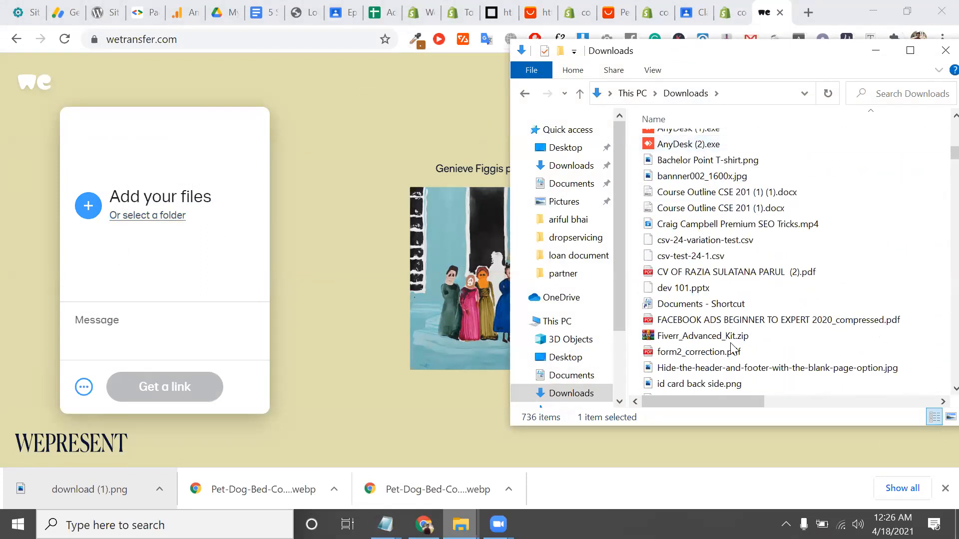
pyautogui.scroll(-3, 733, 345)
pyautogui.scroll(-12, 732, 344)
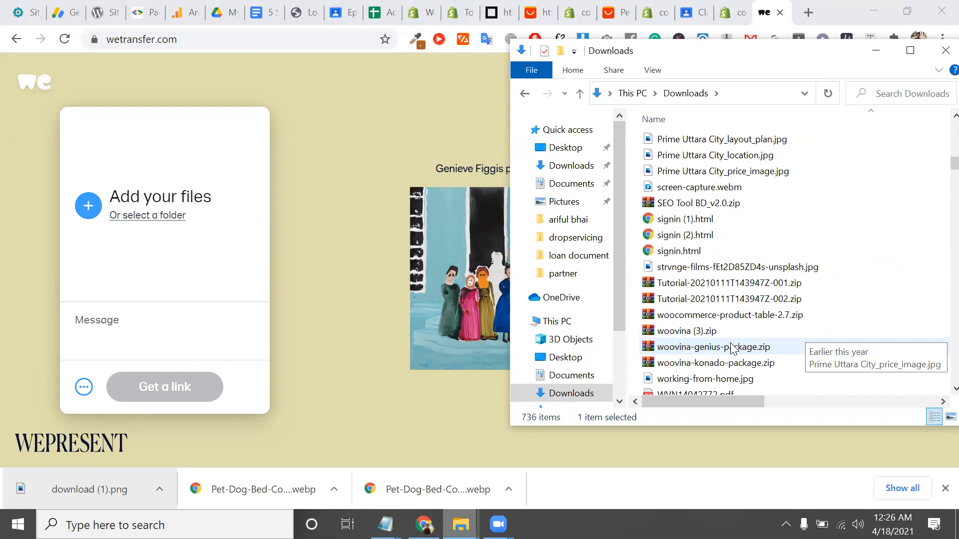
pyautogui.click(889, 95)
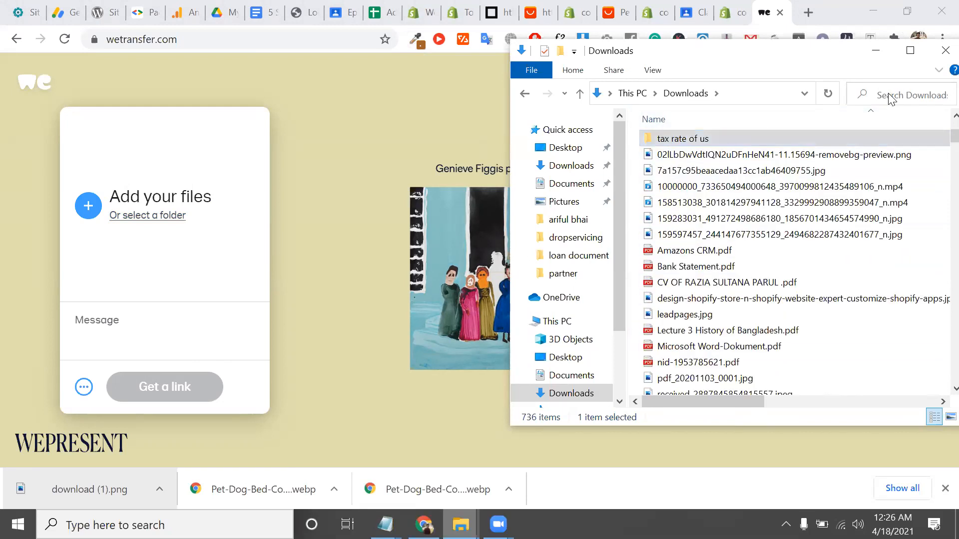
pyautogui.write('tur')
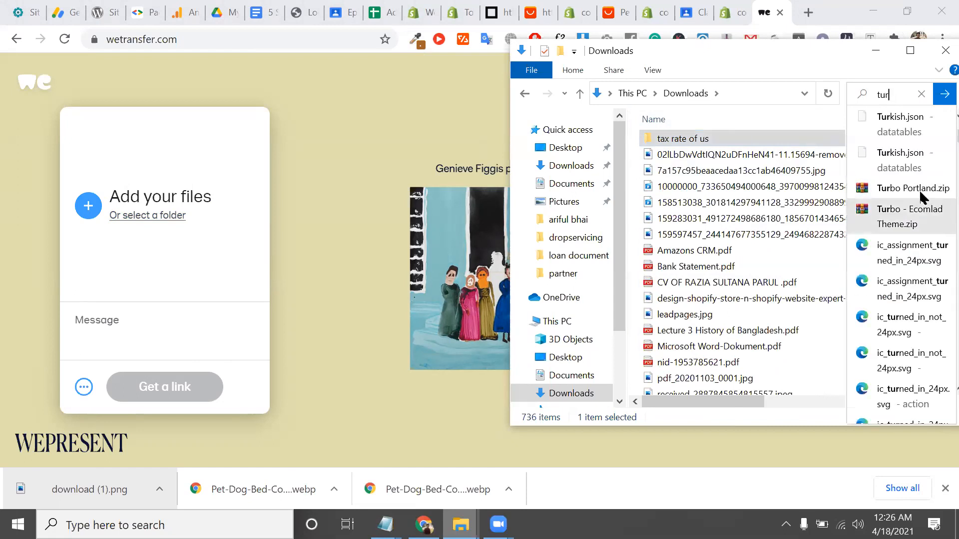
pyautogui.click(920, 195)
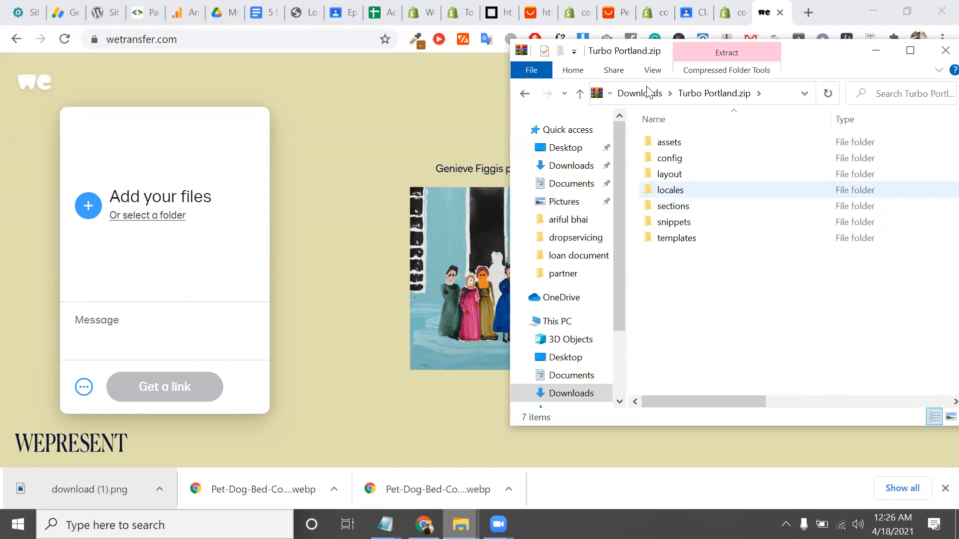
pyautogui.click(652, 95)
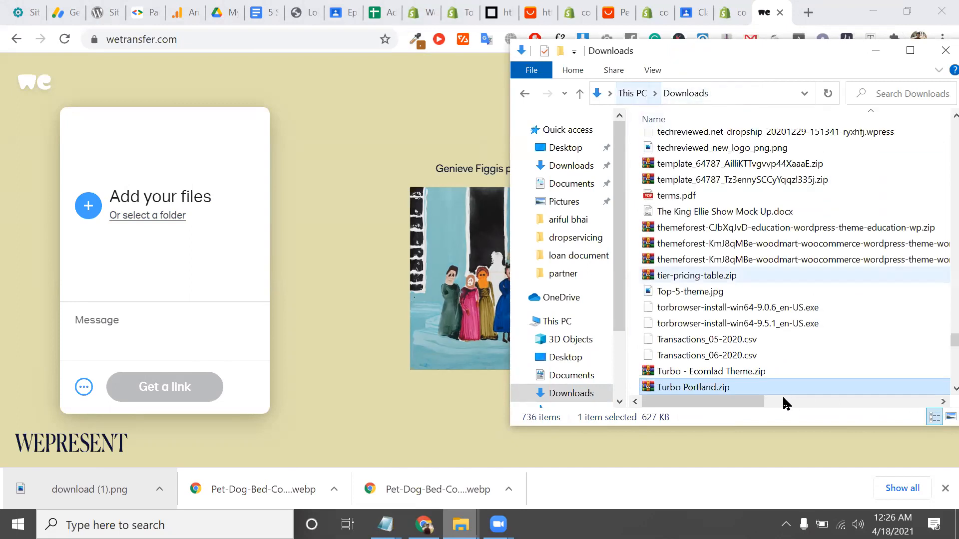
# Upload Turbo Portland.zip to WeTransfer and paste its link after 'turbo premium theme:'
pyautogui.moveTo(747, 388); pyautogui.dragTo(187, 390)
pyautogui.click(187, 389)
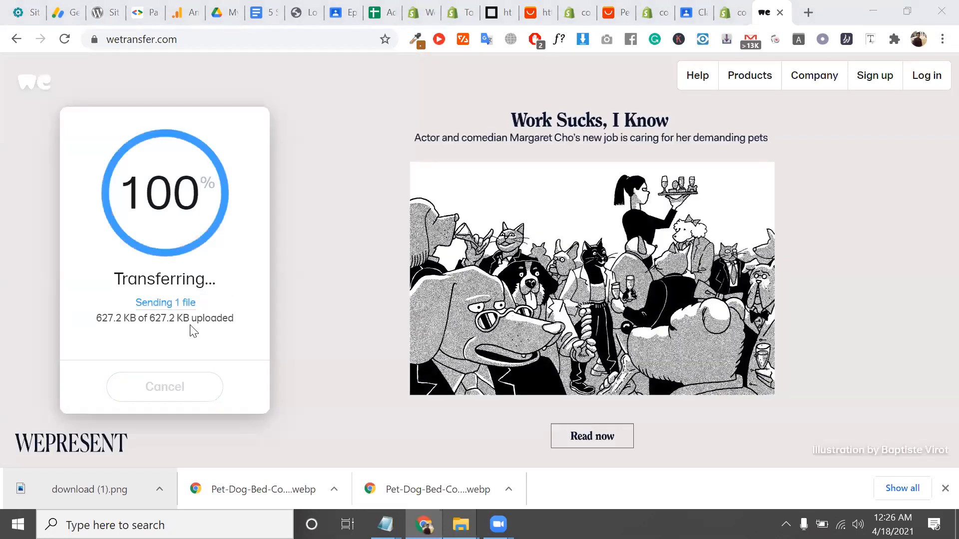
pyautogui.click(178, 391)
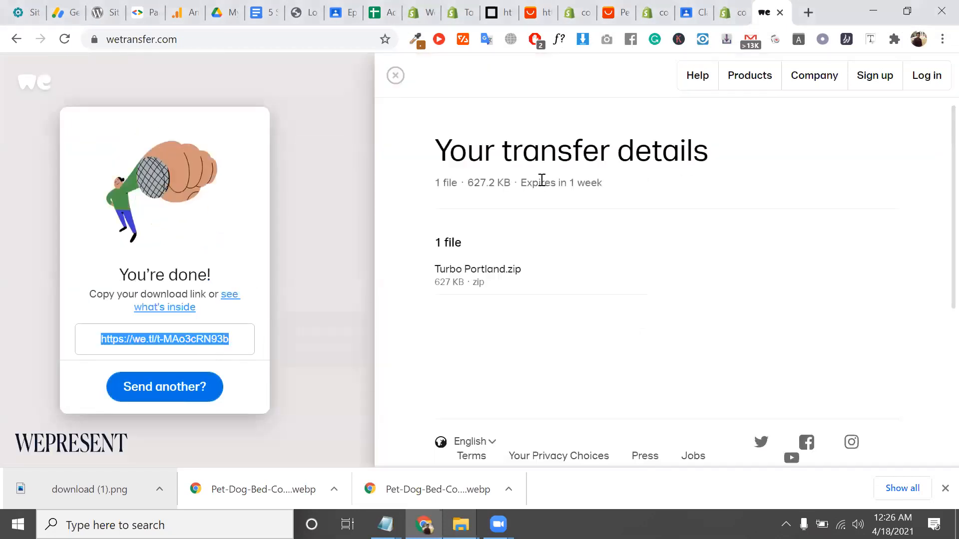
pyautogui.click(687, 11)
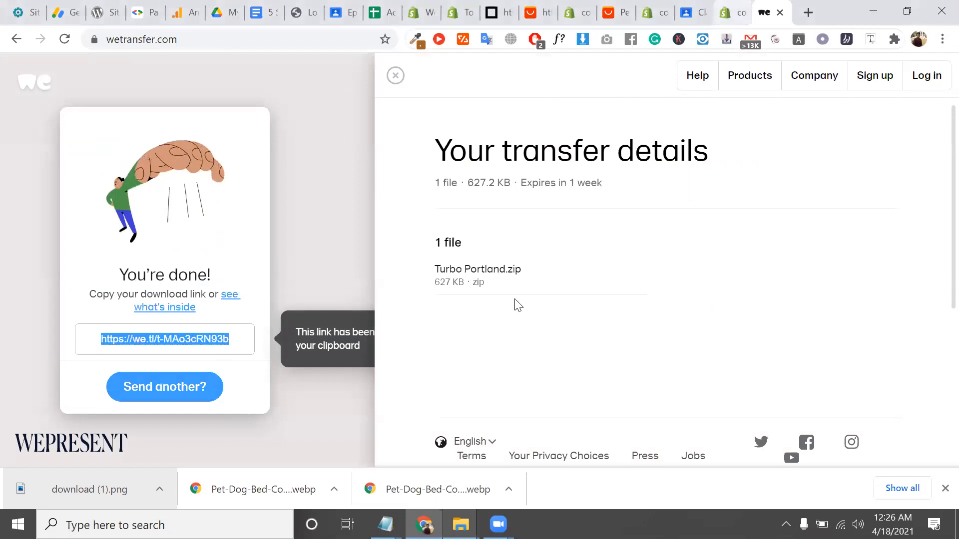
pyautogui.press('BackSpace')
pyautogui.hotkey('ctrl', 'v')
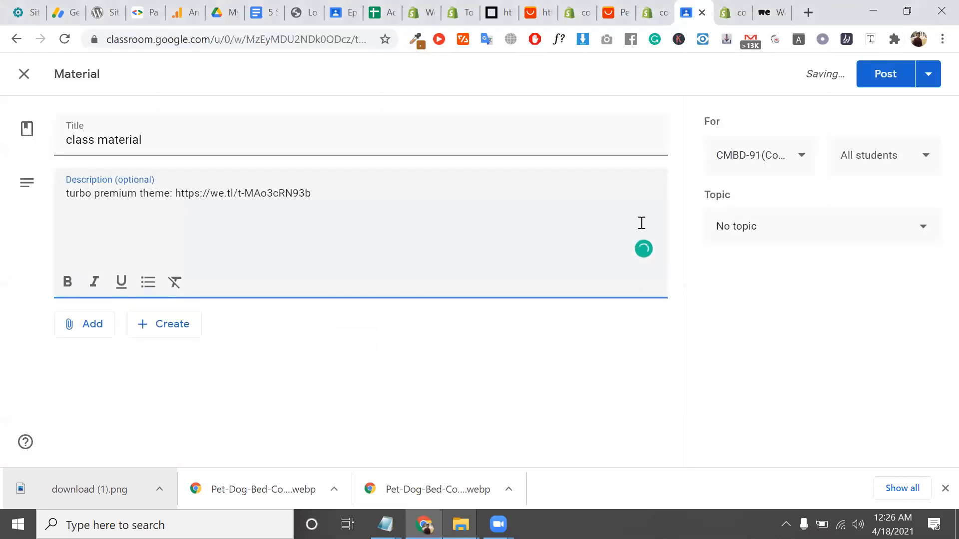
# File the class material under the class1: Shopify Store Creation 101 Blueprint topic and post it
pyautogui.click(824, 235)
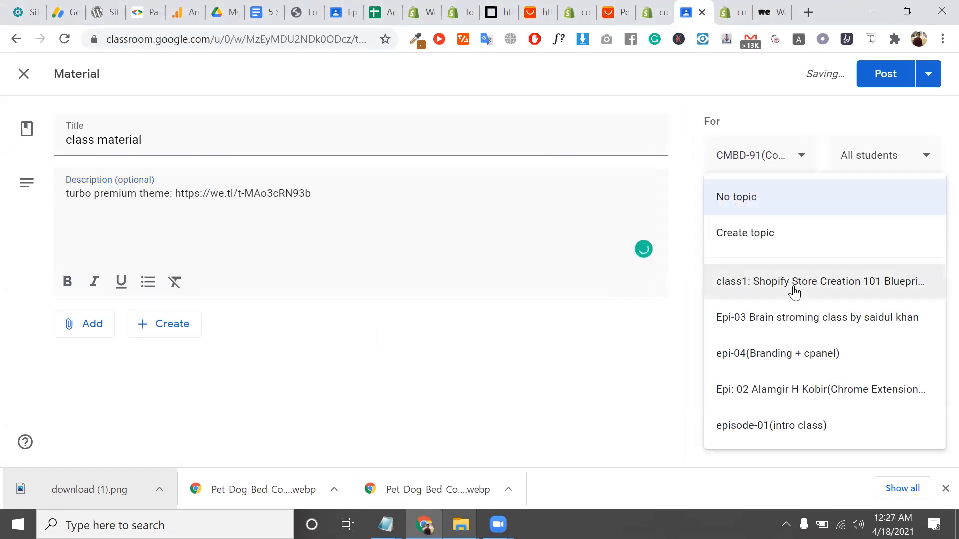
pyautogui.click(799, 281)
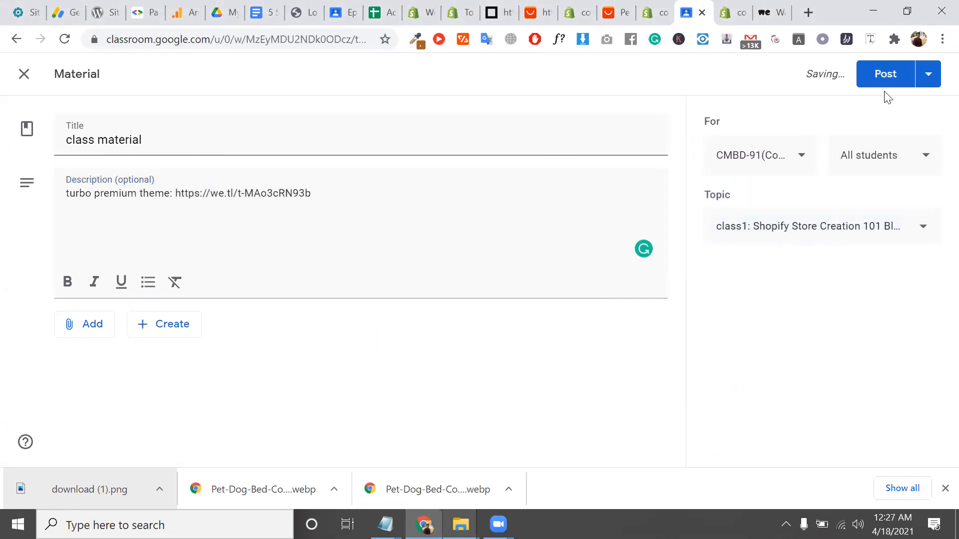
pyautogui.click(885, 77)
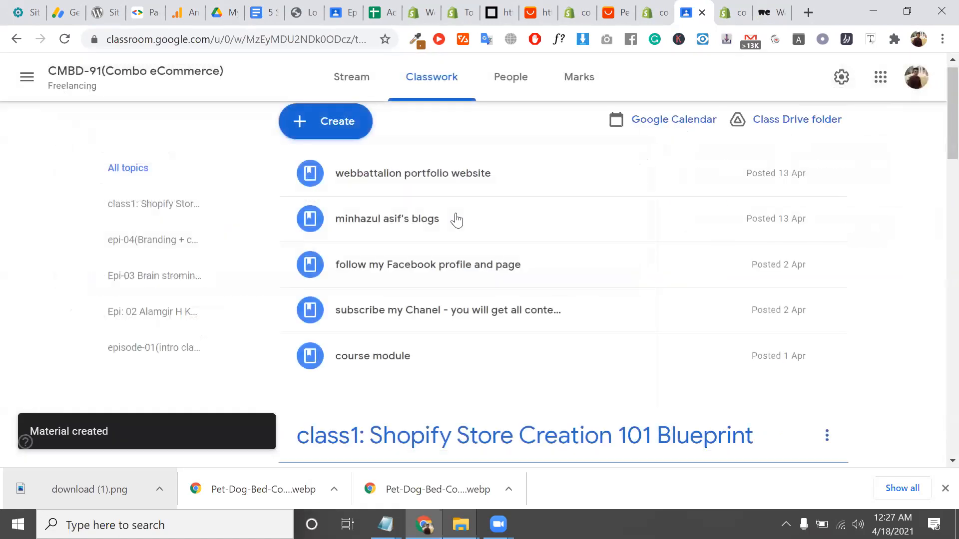
pyautogui.scroll(-5, 400, 252)
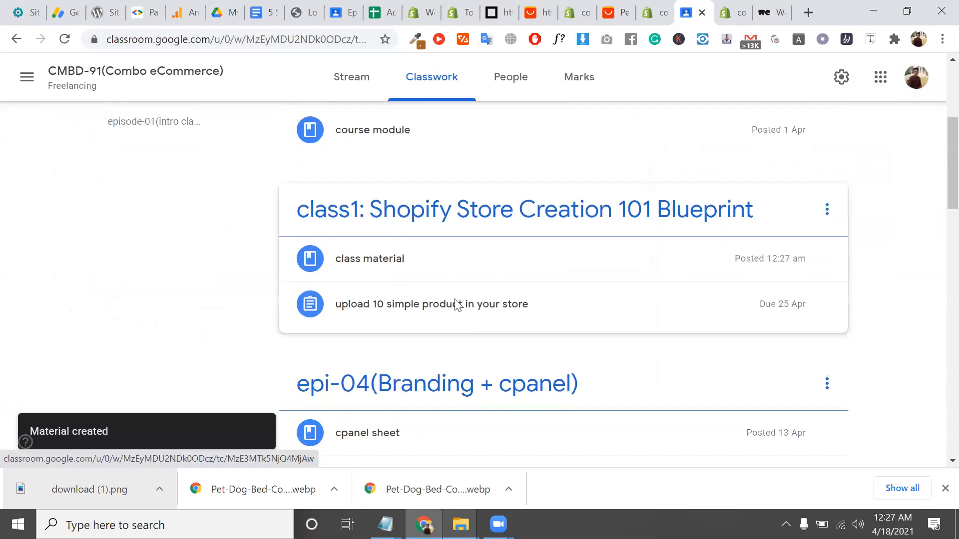
pyautogui.scroll(3, 358, 153)
pyautogui.scroll(3, 358, 154)
# Create a new class material post titled 'class tutorial'
pyautogui.click(343, 139)
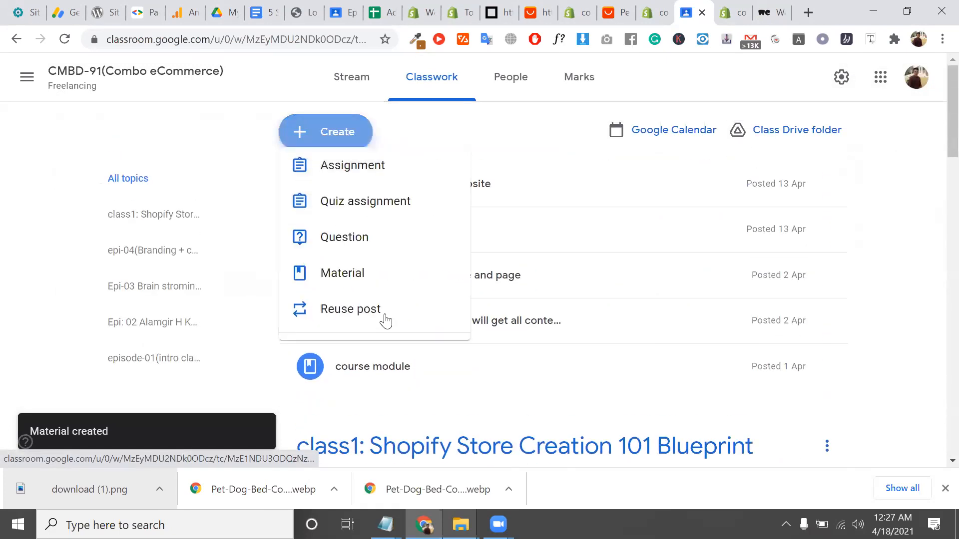
pyautogui.click(372, 279)
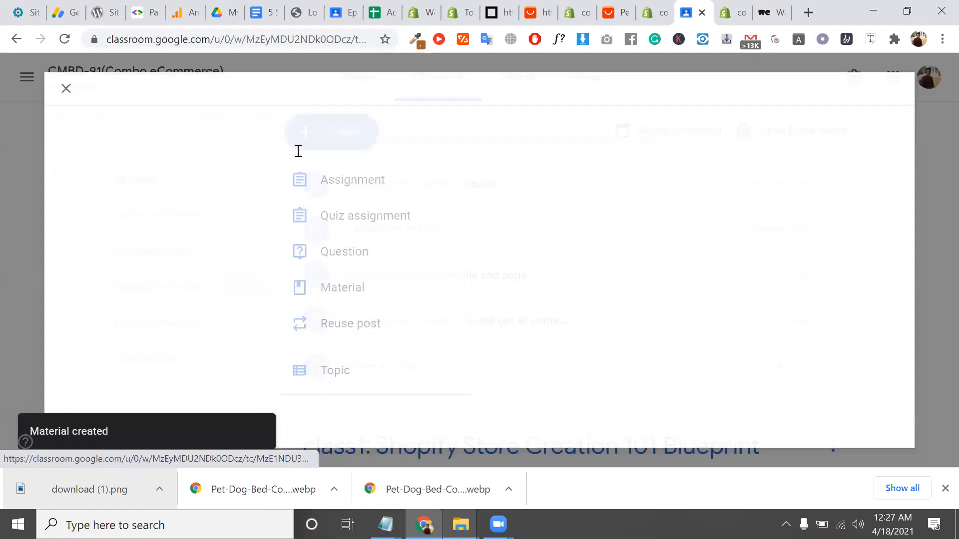
pyautogui.click(324, 150)
pyautogui.write('class tur')
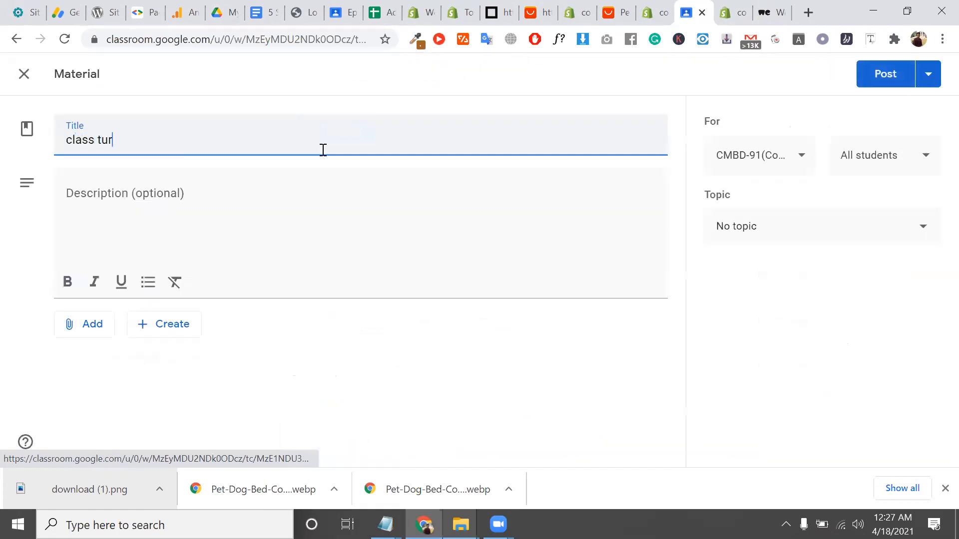
pyautogui.press('BackSpace')
pyautogui.write('torial')
pyautogui.click(287, 214)
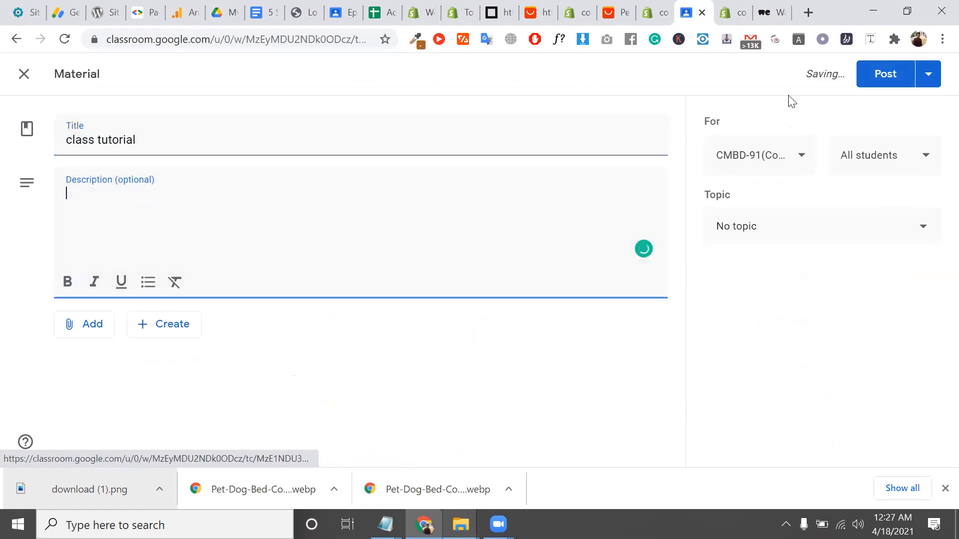
# File the class tutorial under the class1 Shopify topic and post it
pyautogui.click(776, 244)
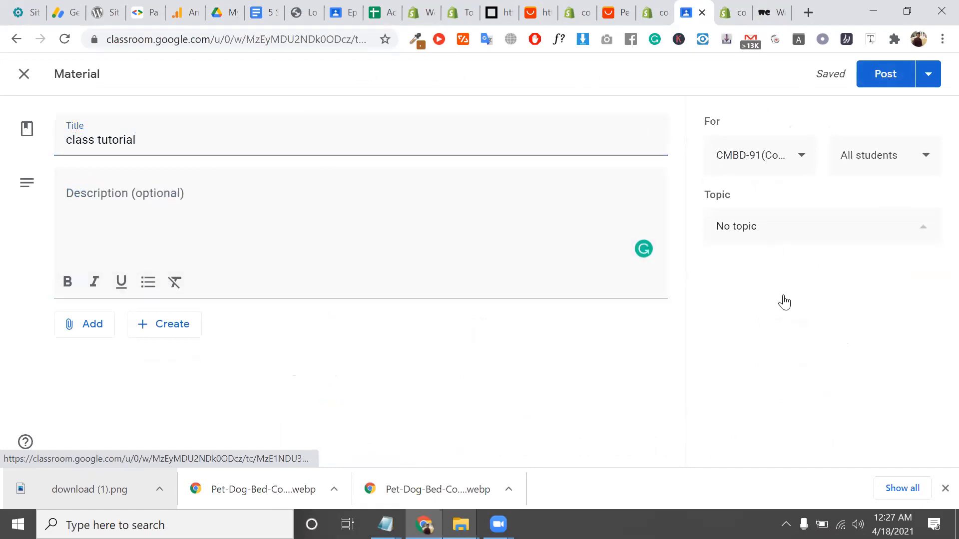
pyautogui.click(774, 286)
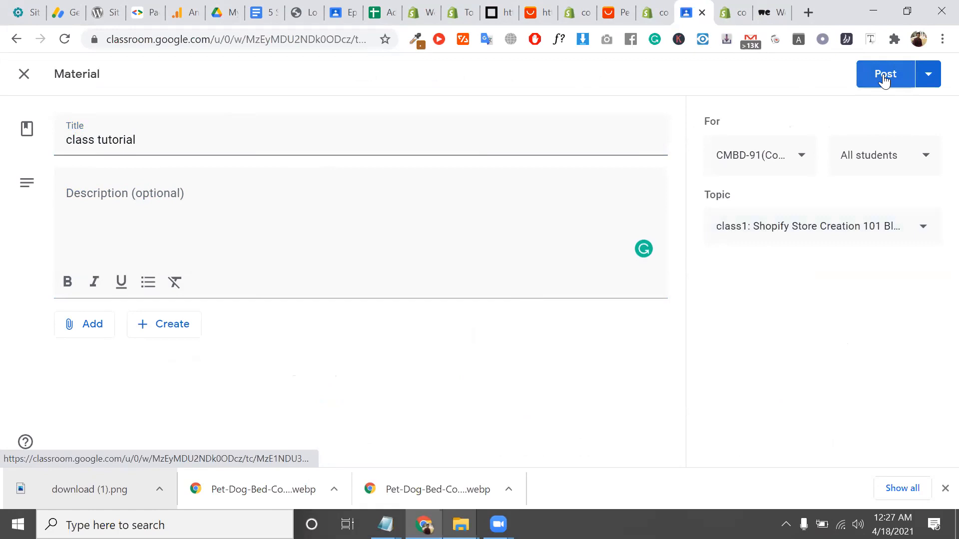
pyautogui.click(884, 77)
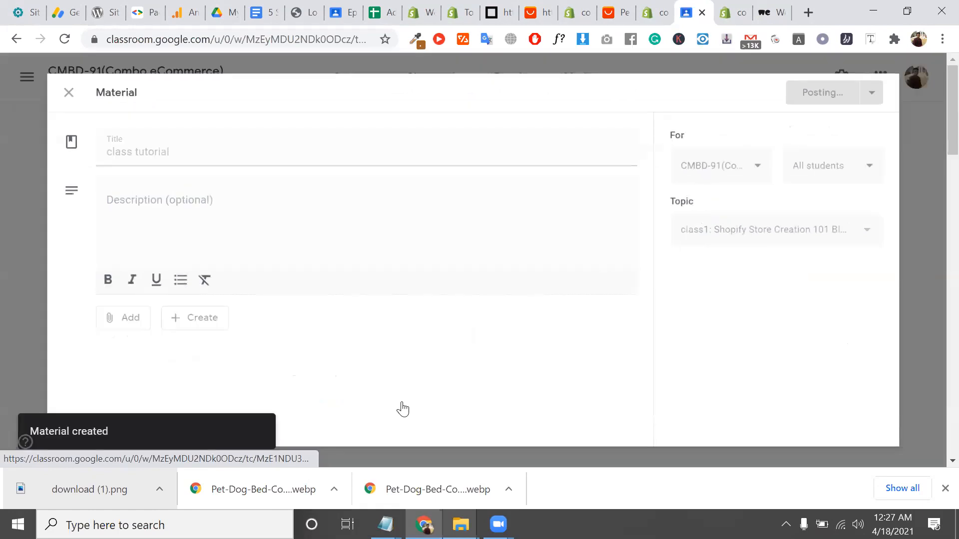
# Review the Classwork page's topics and posts, closing the account popup
pyautogui.scroll(-3, 477, 296)
pyautogui.scroll(3, 477, 295)
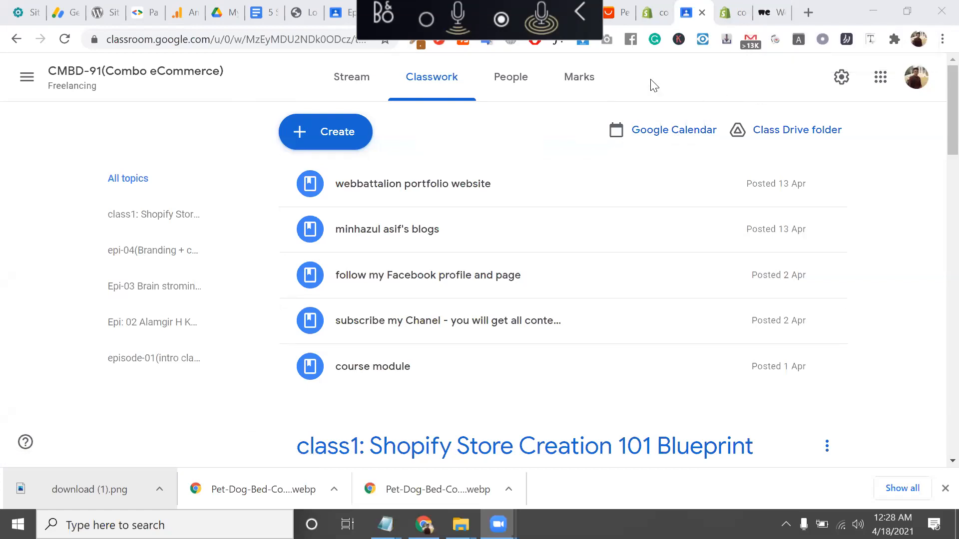
pyautogui.click(910, 88)
pyautogui.click(759, 76)
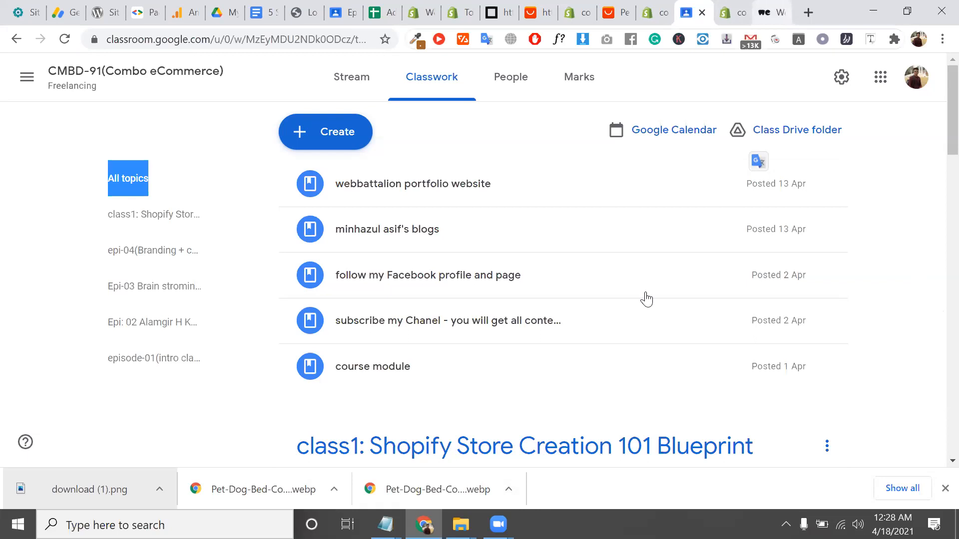
pyautogui.moveTo(498, 524)
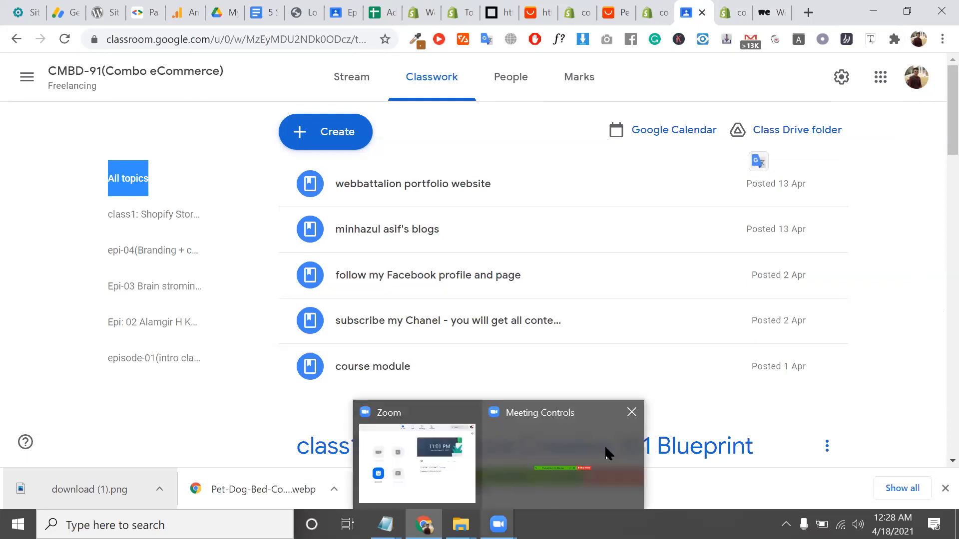
# Search Google for developerszone and copy the Developerszone.net result's link address
pyautogui.click(807, 13)
pyautogui.write('d')
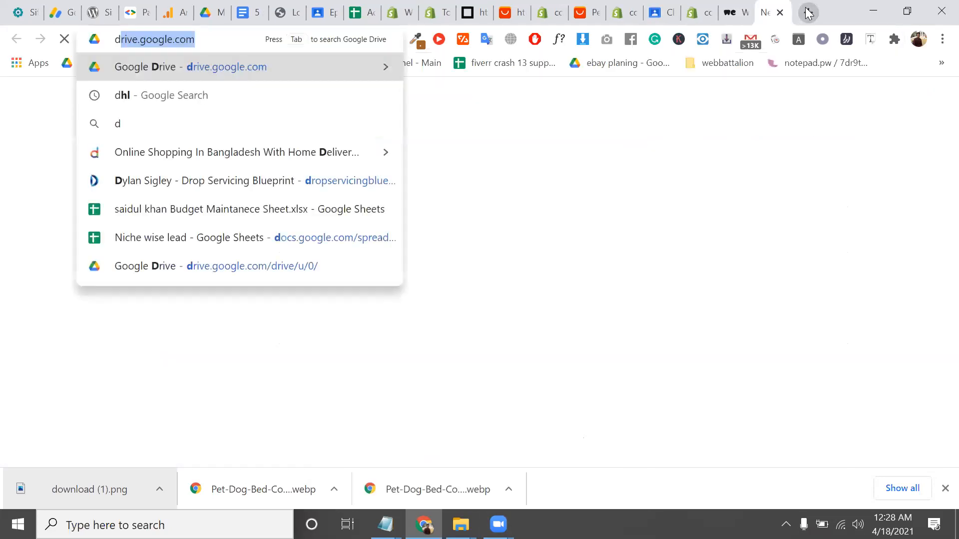
pyautogui.write('ev')
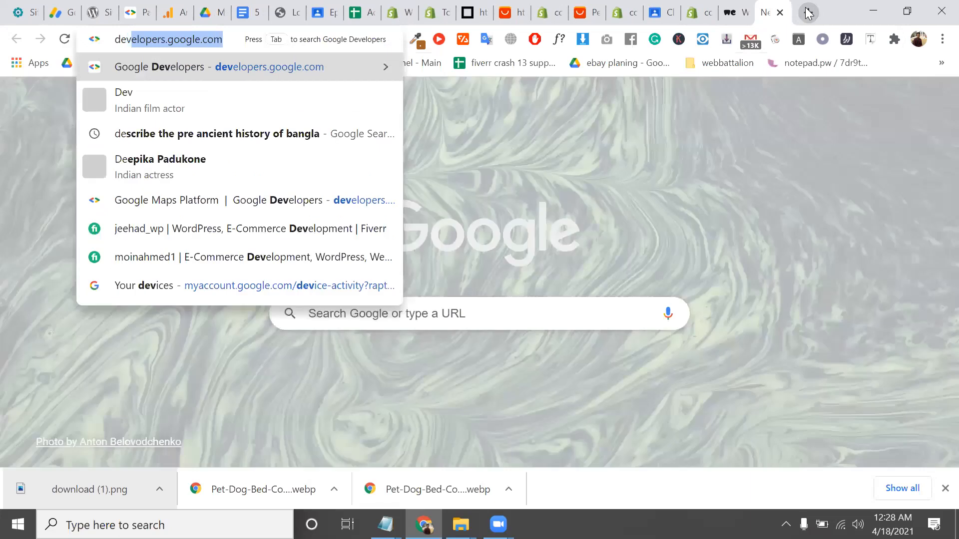
pyautogui.write('elop')
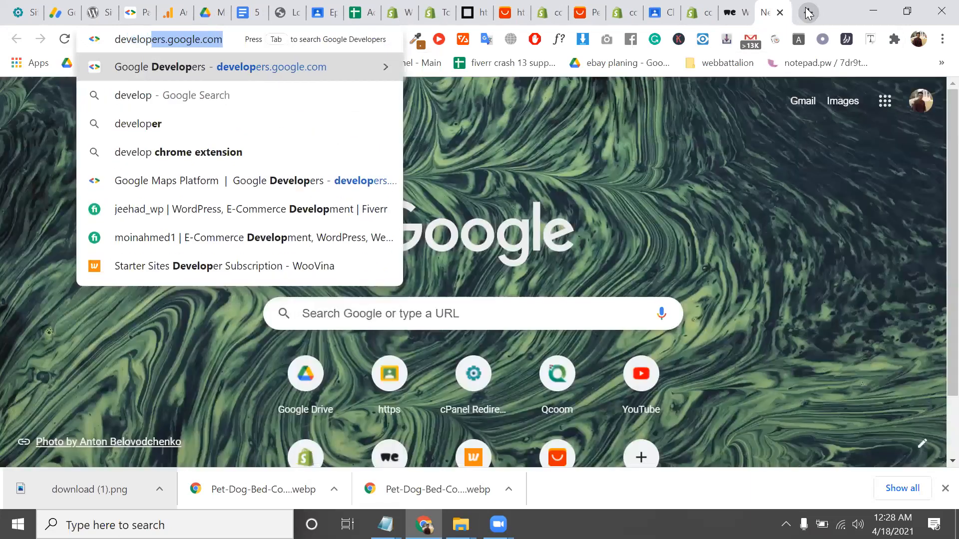
pyautogui.write('erszoo')
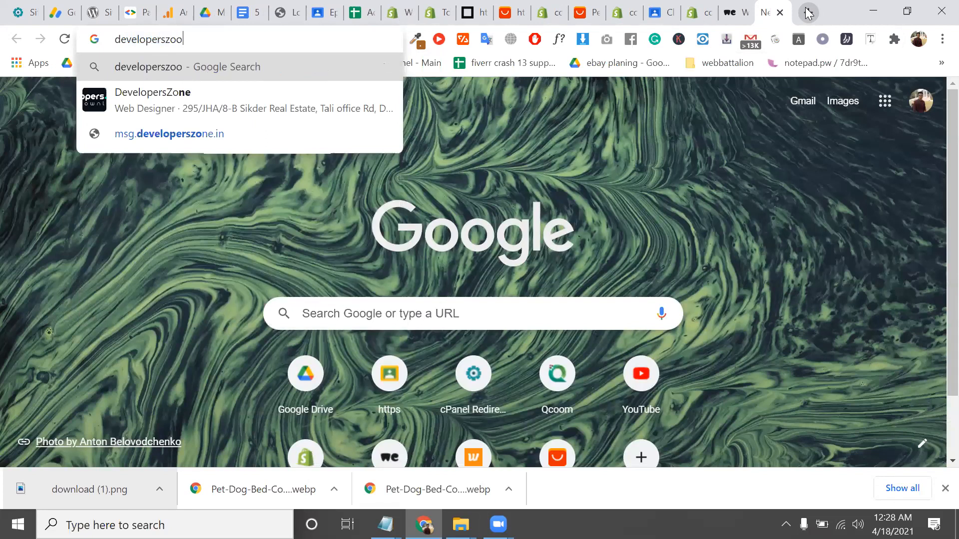
pyautogui.press('BackSpace')
pyautogui.press('Down')
pyautogui.press('Return')
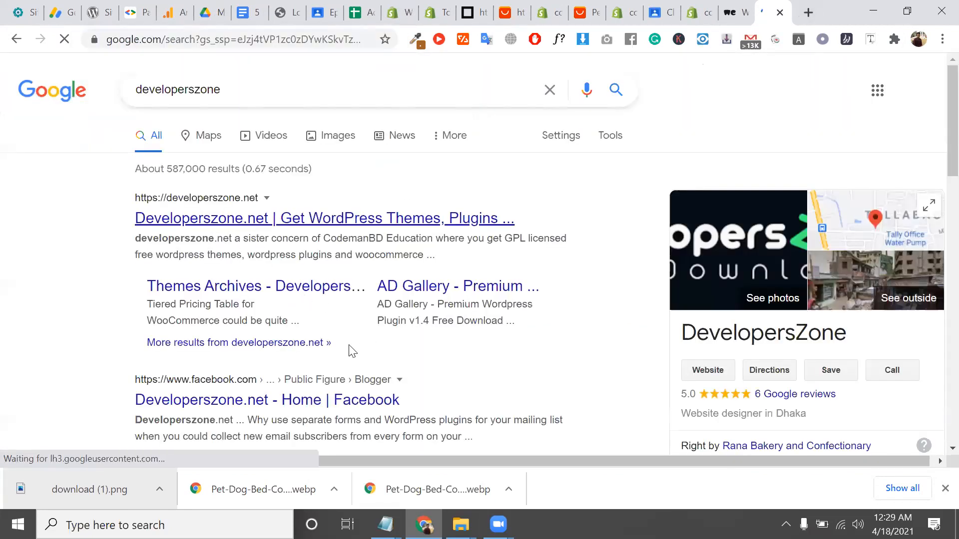
pyautogui.rightClick(243, 219)
pyautogui.click(316, 313)
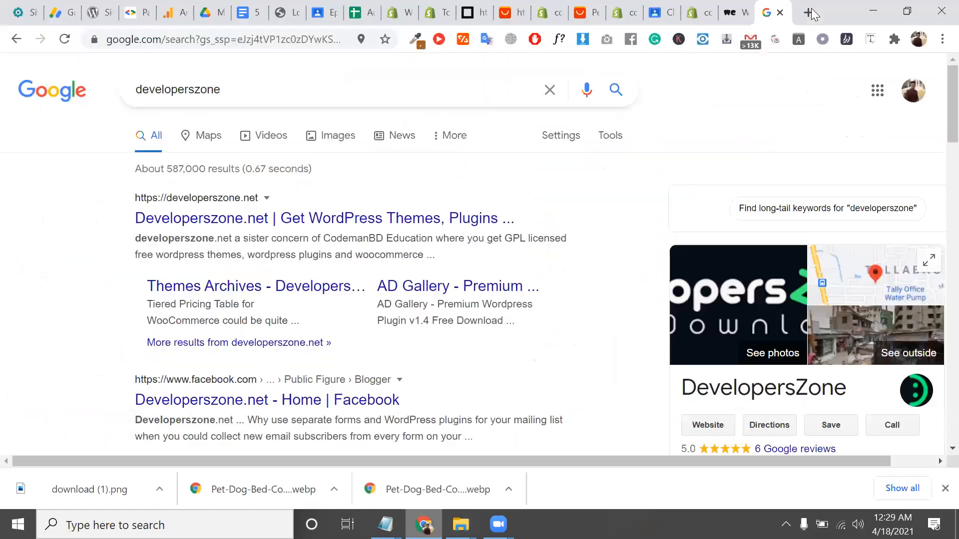
# Open the pasted cutt.ly short link to the Vault Request Form in a new tab
pyautogui.click(811, 8)
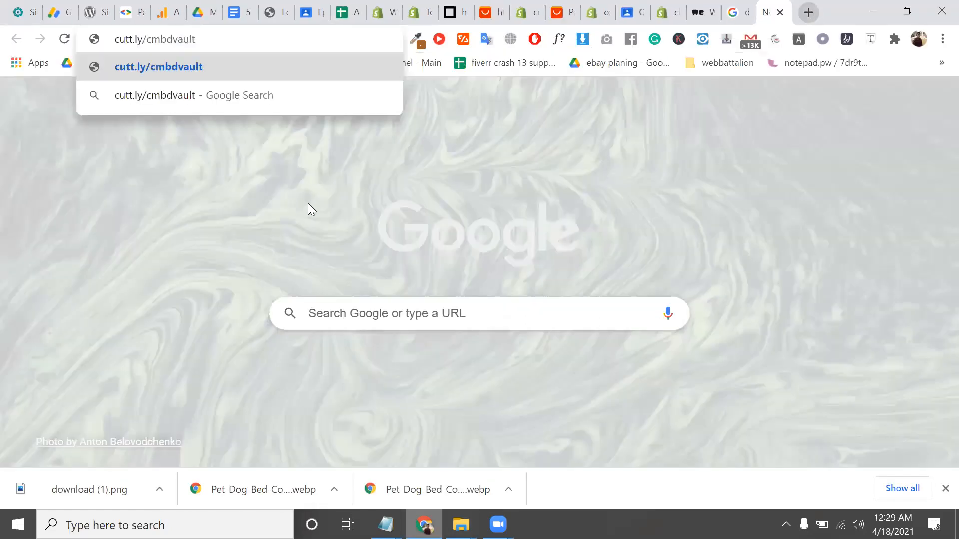
pyautogui.press('Return')
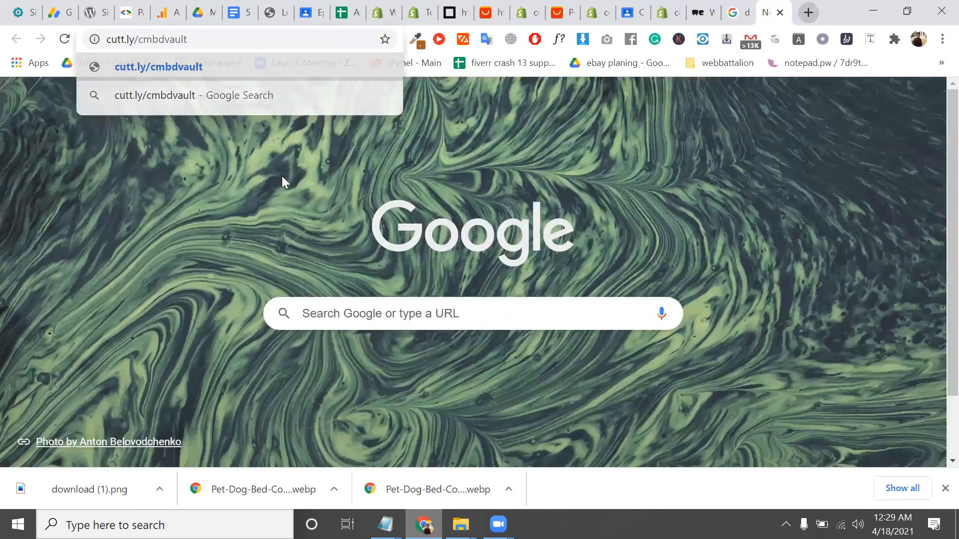
pyautogui.scroll(-3, 317, 100)
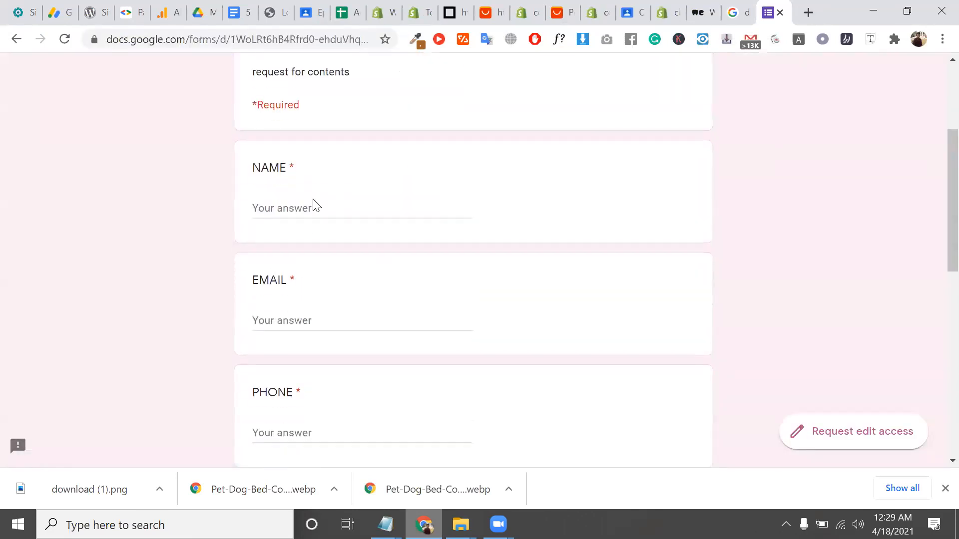
# Go through the NAME, EMAIL, PHONE and FACEBOOK ID fields and answer YES to being a CODEMANBD student
pyautogui.click(321, 217)
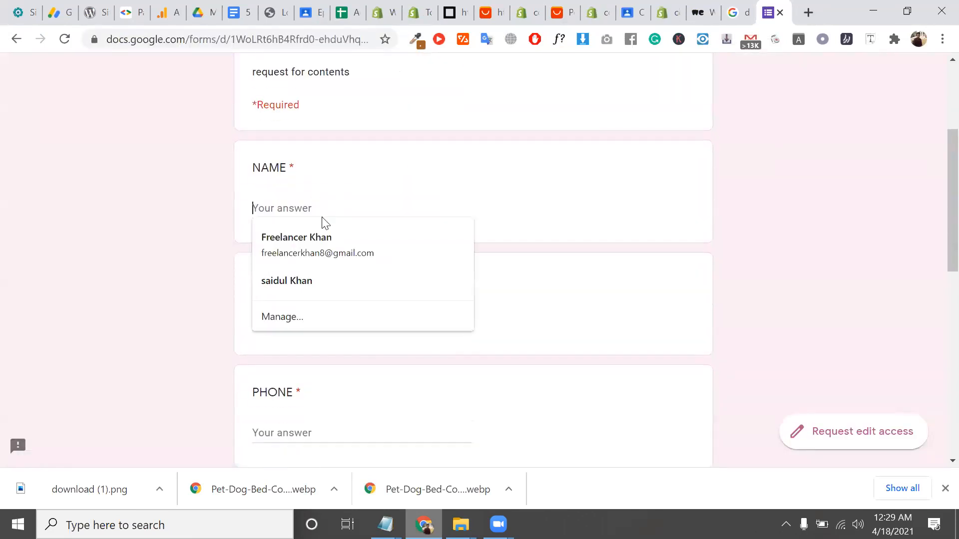
pyautogui.click(212, 323)
pyautogui.click(330, 338)
pyautogui.scroll(-4, 304, 239)
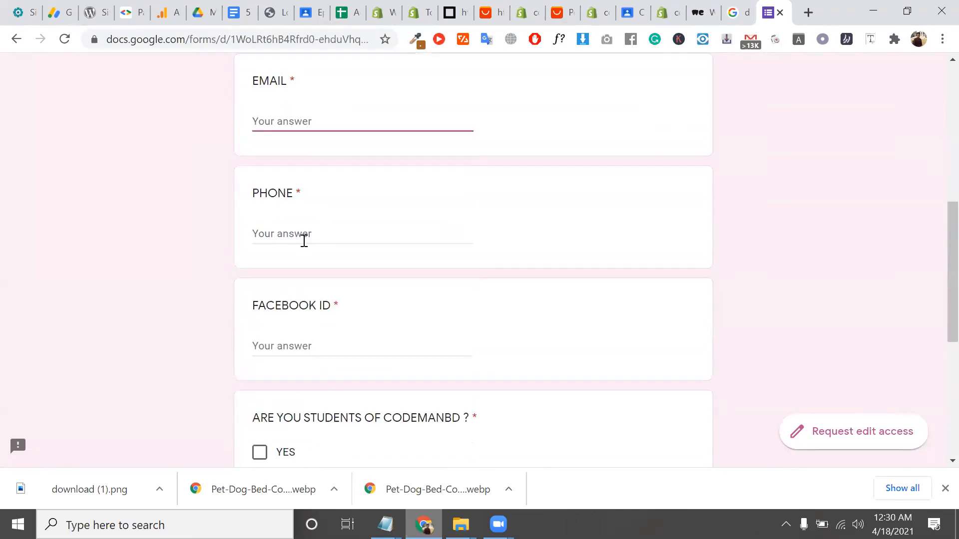
pyautogui.click(304, 241)
pyautogui.click(315, 375)
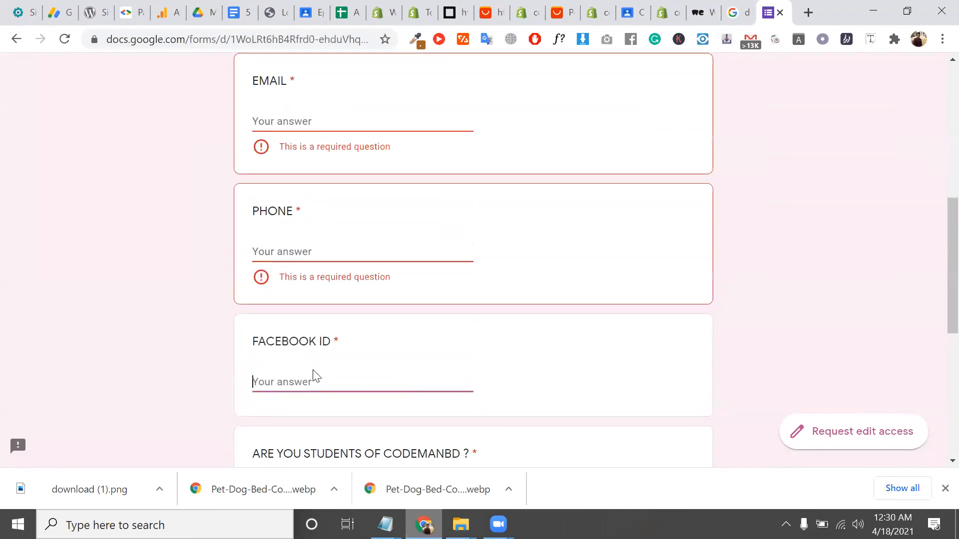
pyautogui.scroll(-2, 299, 397)
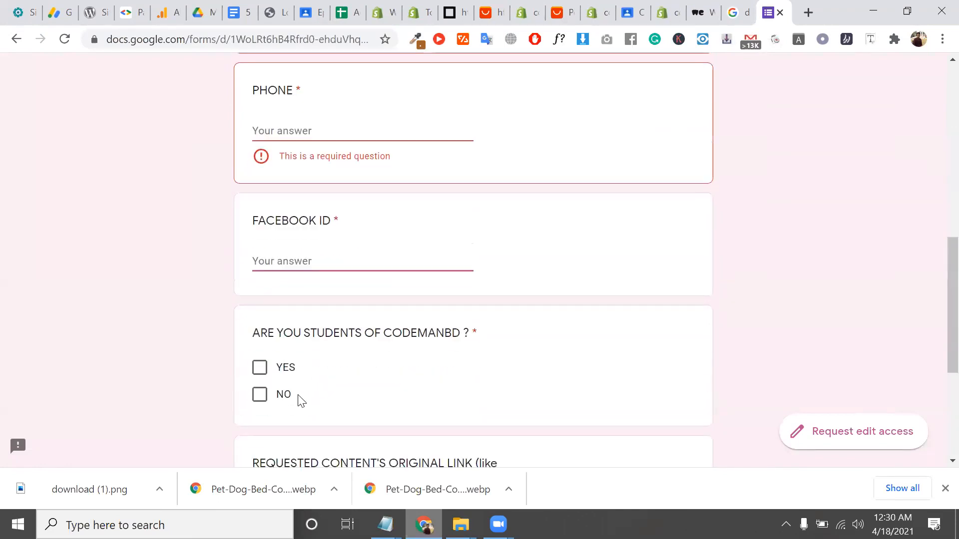
pyautogui.click(255, 373)
# Select the text of the original link question, including the word ORIGINAL
pyautogui.scroll(-5, 351, 354)
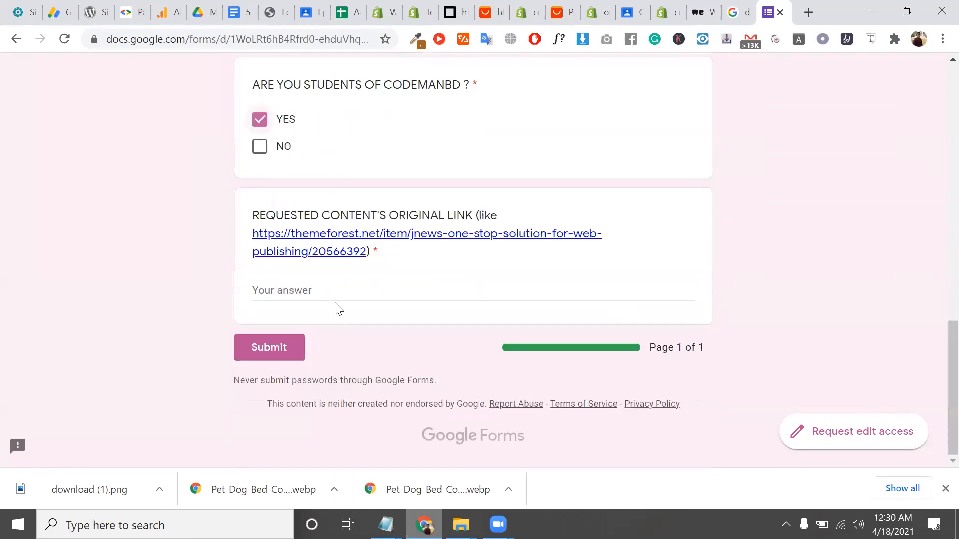
pyautogui.click(313, 297)
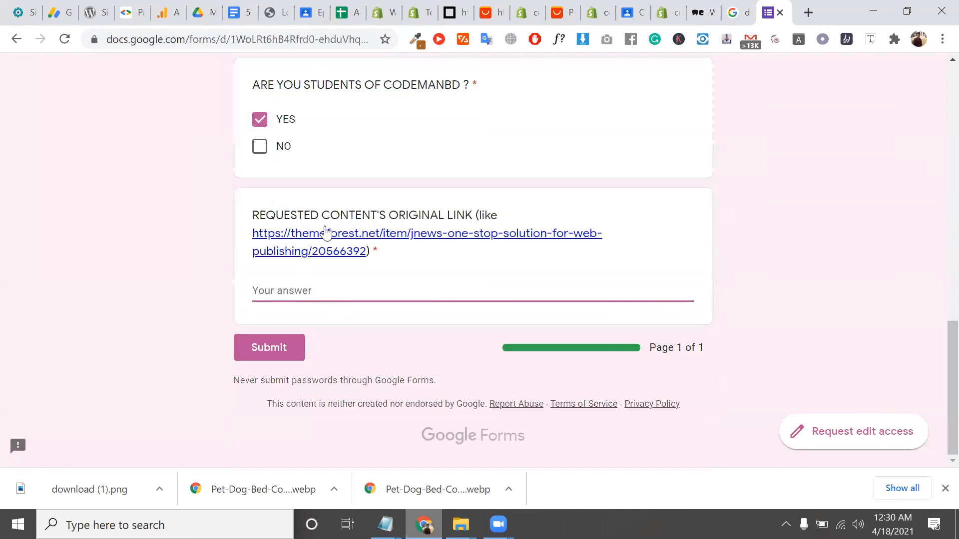
pyautogui.tripleClick(464, 216)
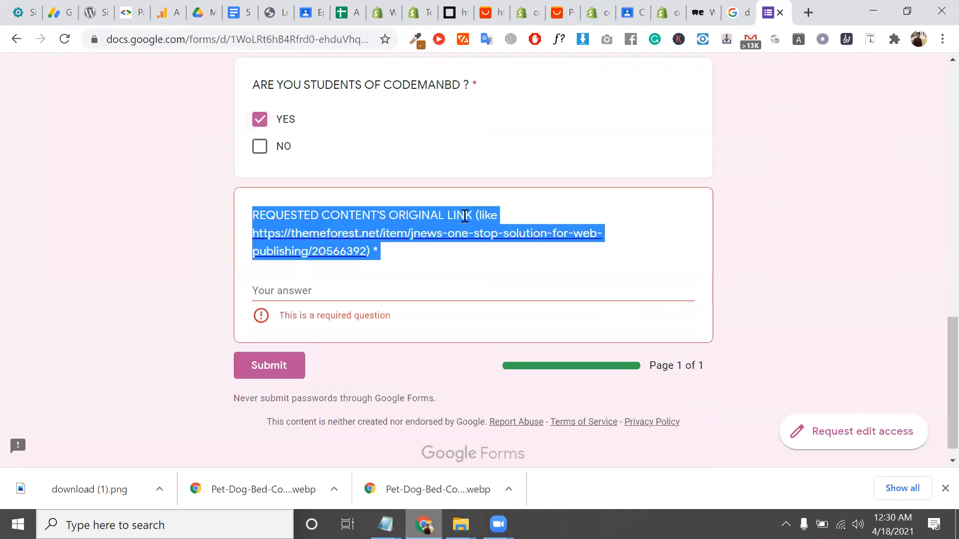
pyautogui.doubleClick(431, 214)
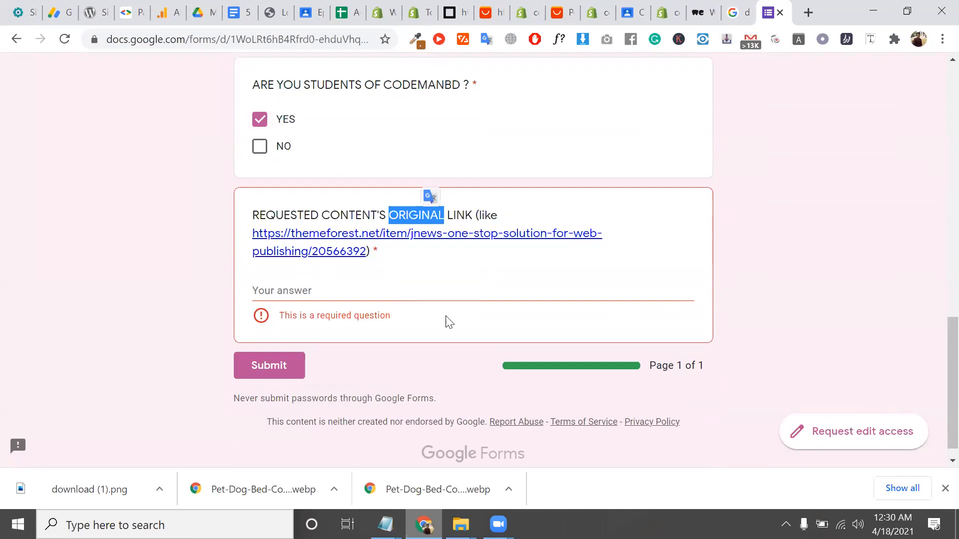
pyautogui.scroll(1, 447, 319)
pyautogui.scroll(15, 347, 253)
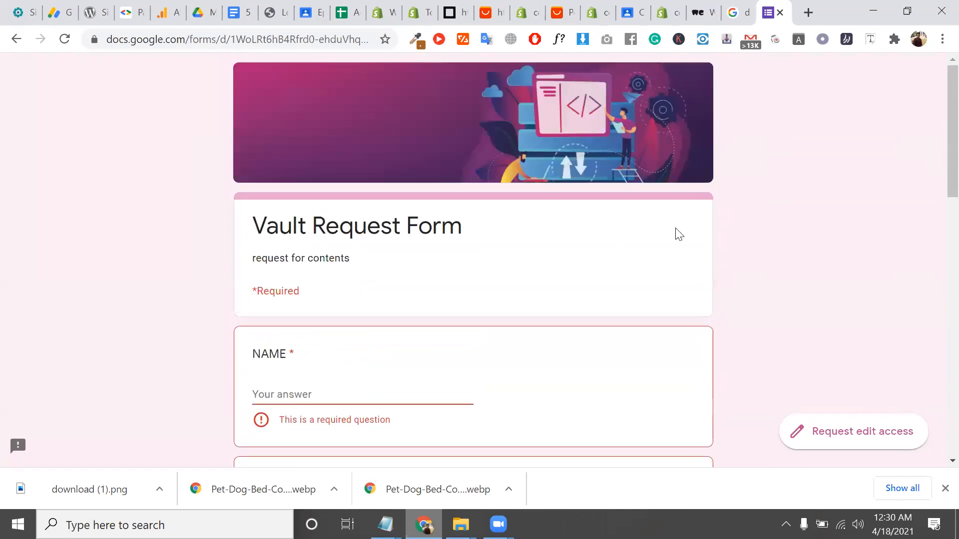
# Close the Vault Request Form tab without saving, then the developerszone, WeTransfer, Classroom, Shopify Themes and AliExpress tabs
pyautogui.click(780, 13)
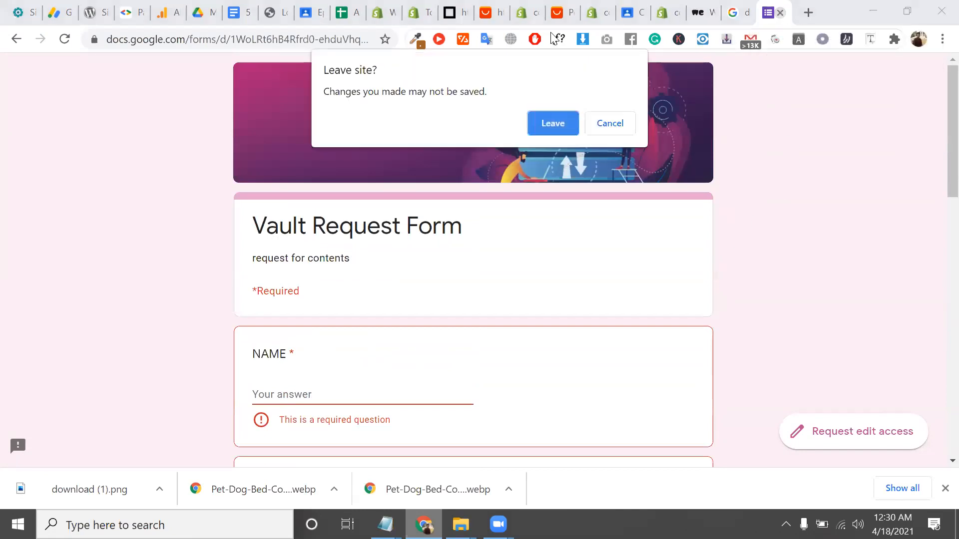
pyautogui.click(573, 125)
pyautogui.click(779, 15)
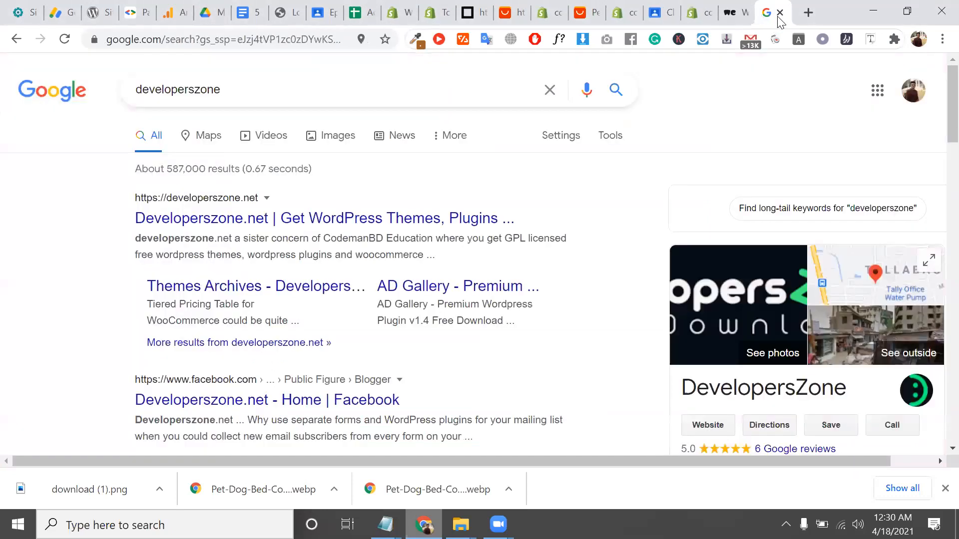
pyautogui.click(778, 16)
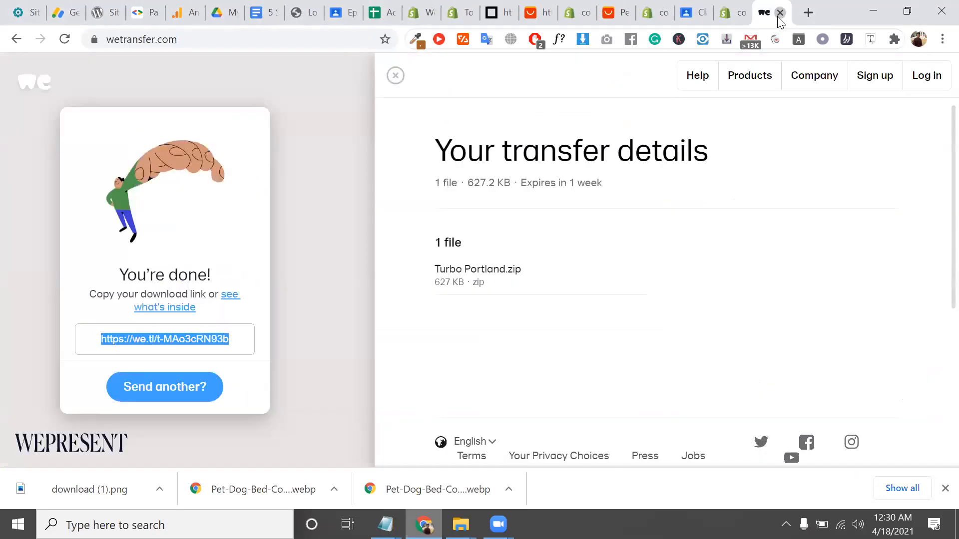
pyautogui.click(777, 16)
pyautogui.click(777, 16)
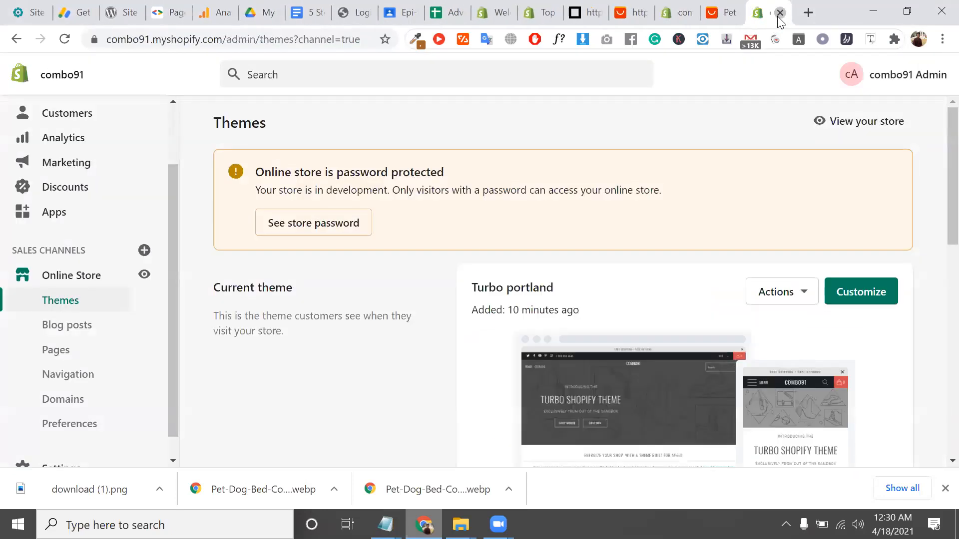
pyautogui.click(777, 16)
pyautogui.click(778, 15)
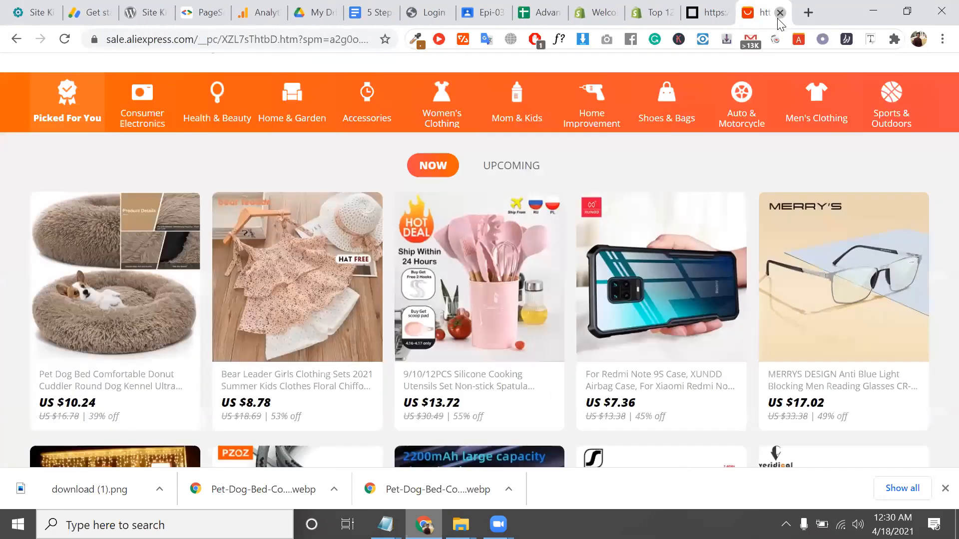
pyautogui.click(779, 16)
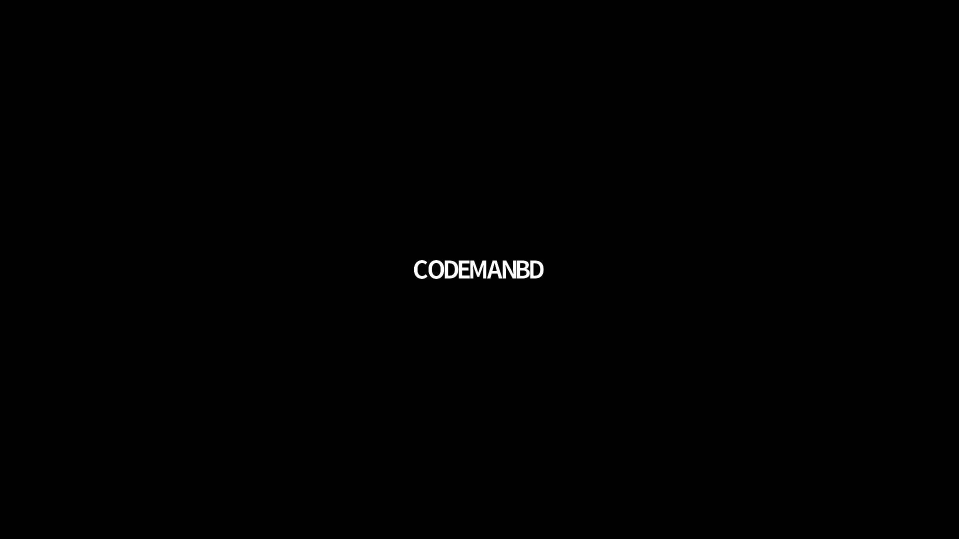